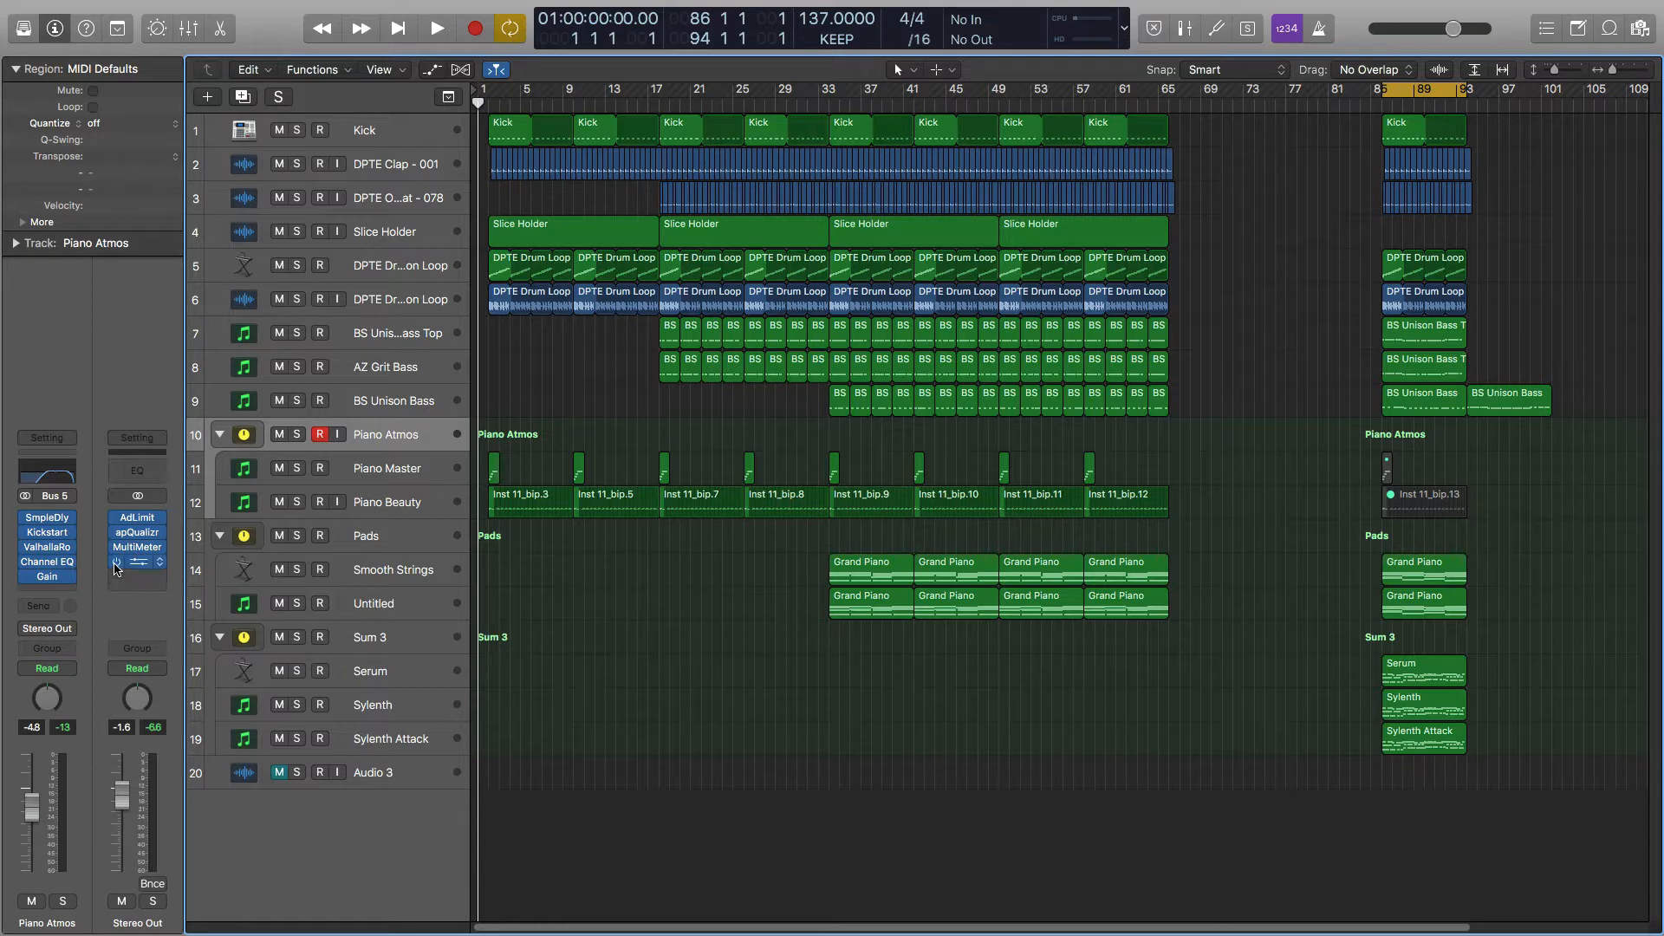
Turn off cycle mode and play the arrangement from the start to just past its main section.
key("c")
key("space")
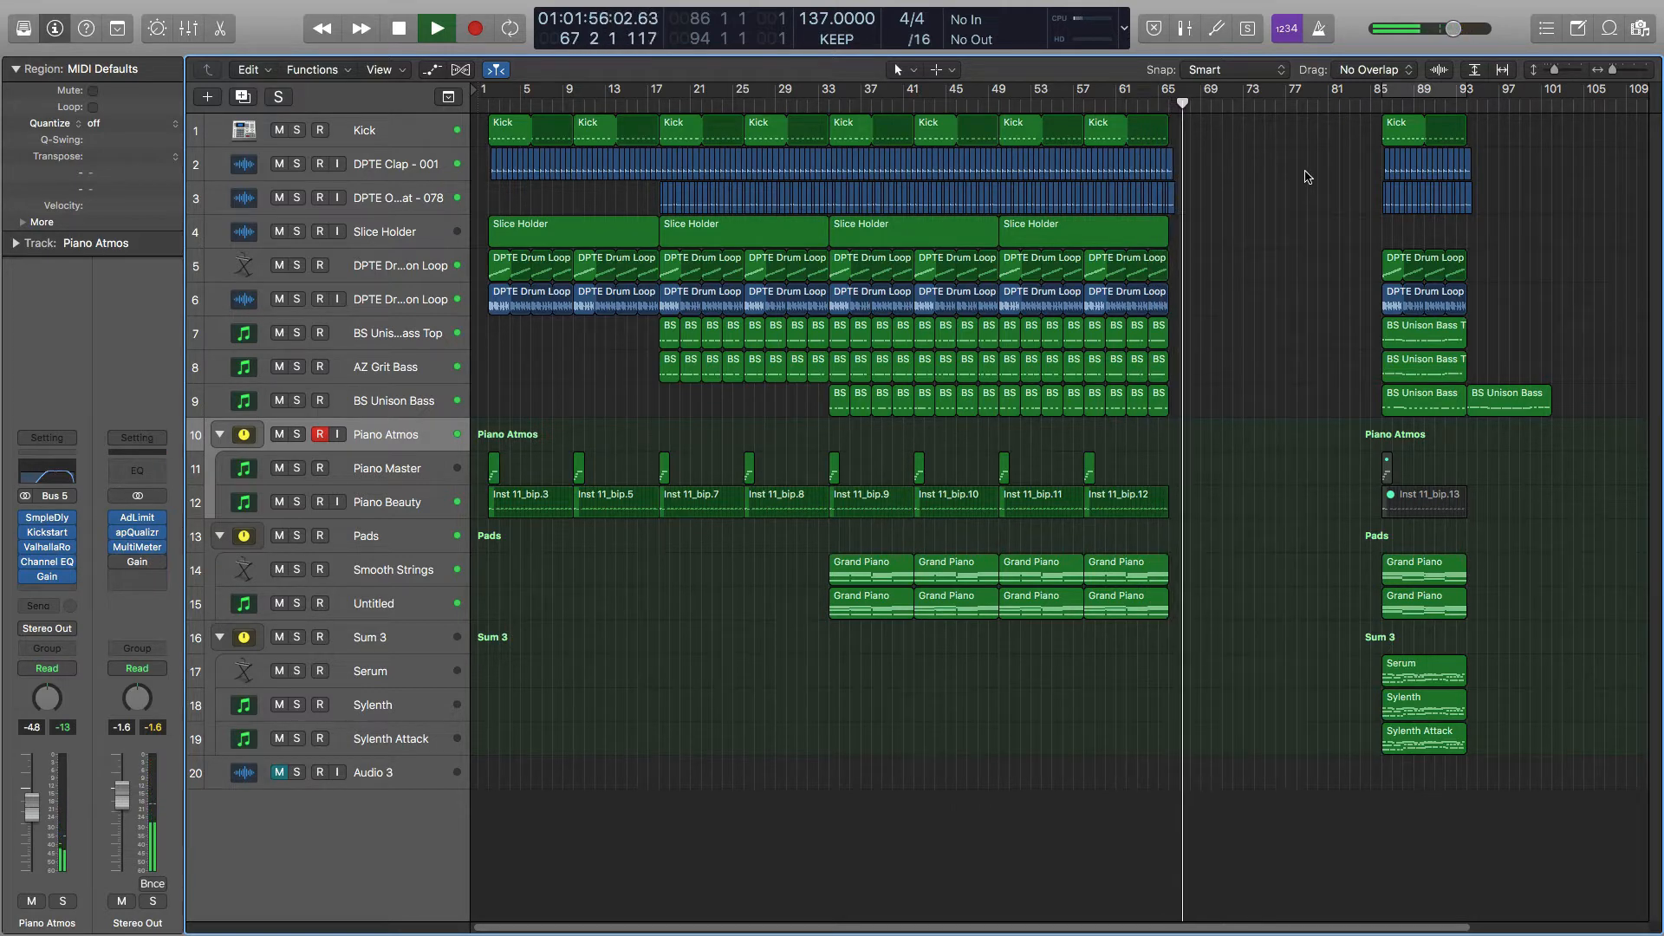
key("space")
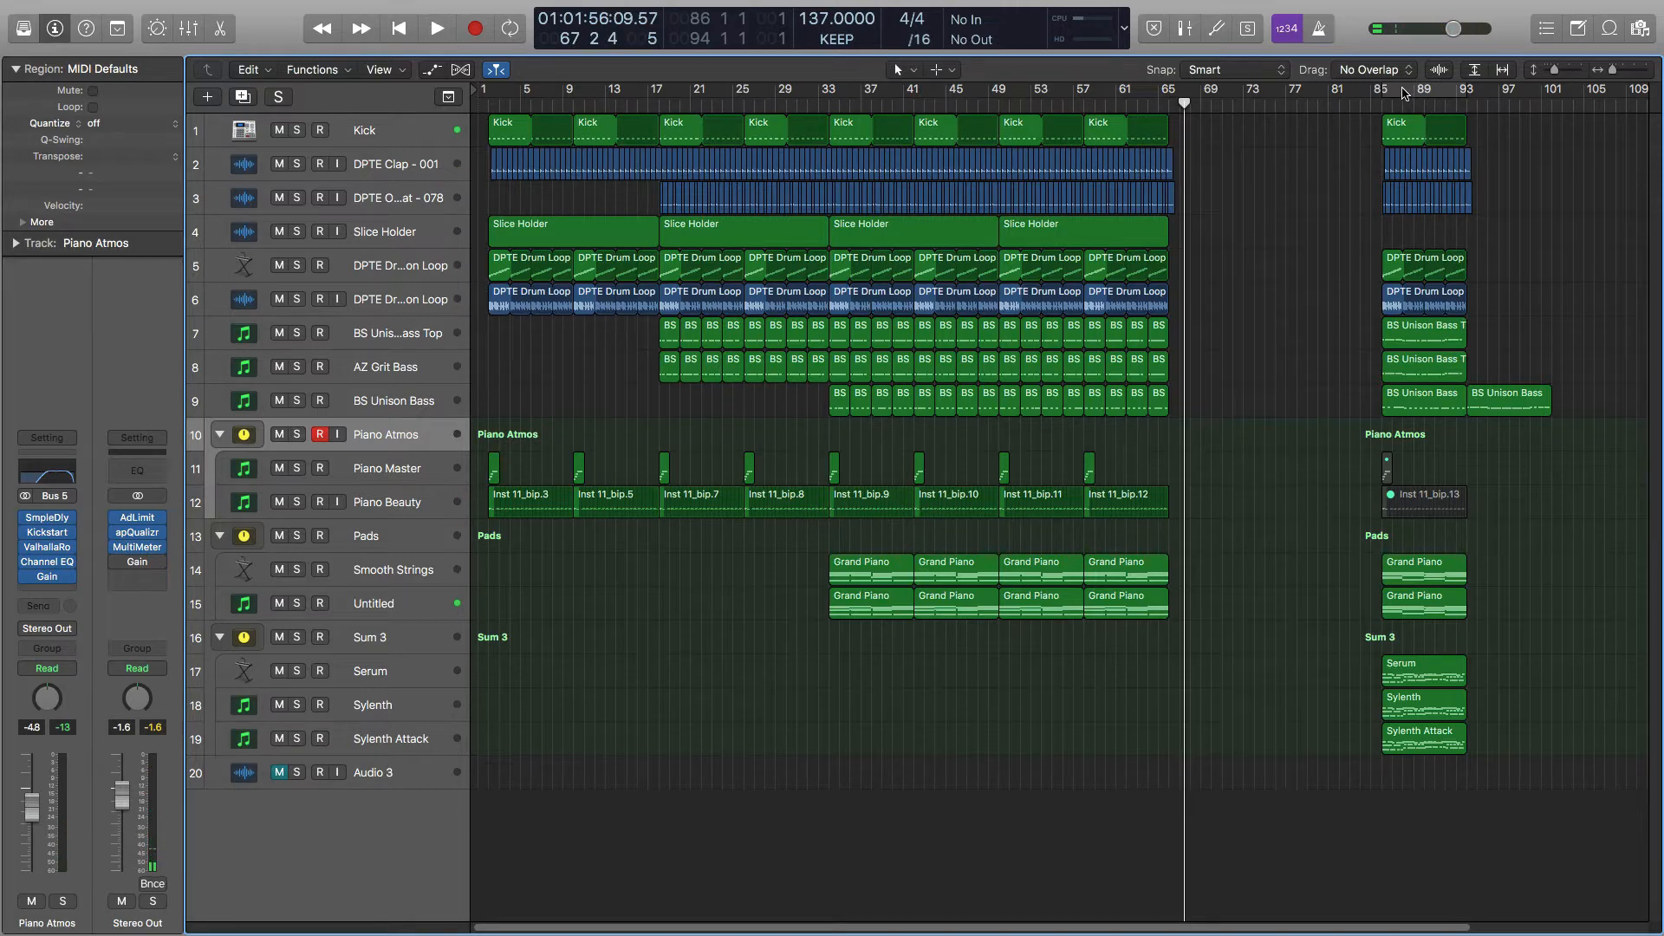
Loop playback over bars 86 to 94 and unmute the Piano Master and Piano Beauty regions there.
left_click(1404, 93)
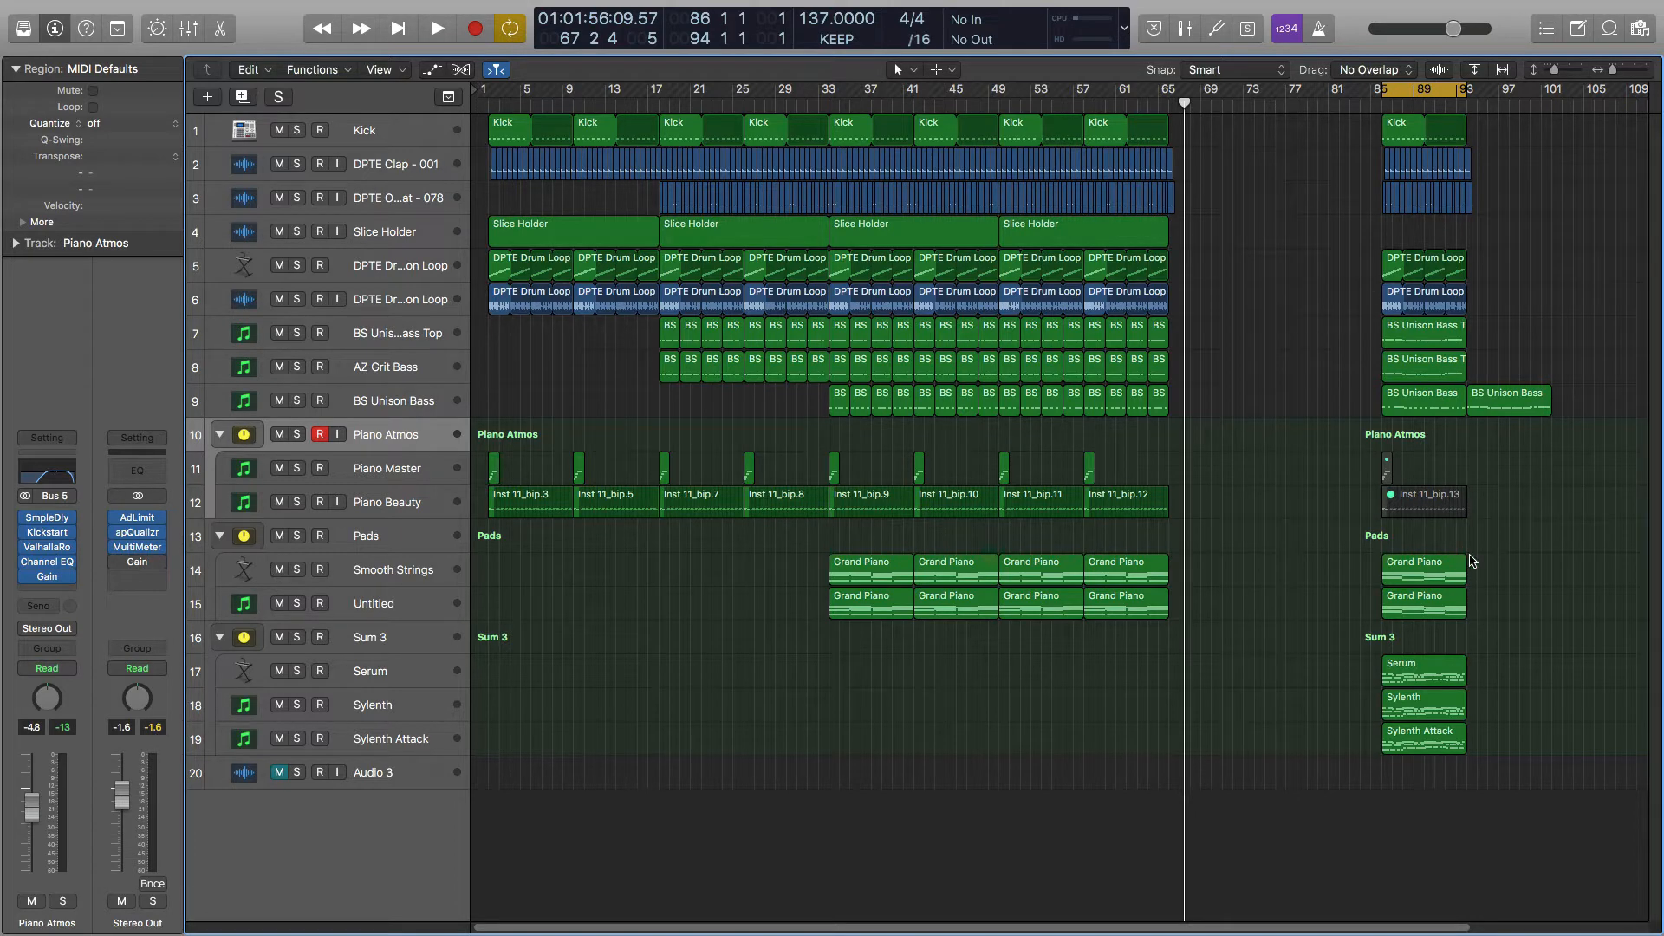
key("space")
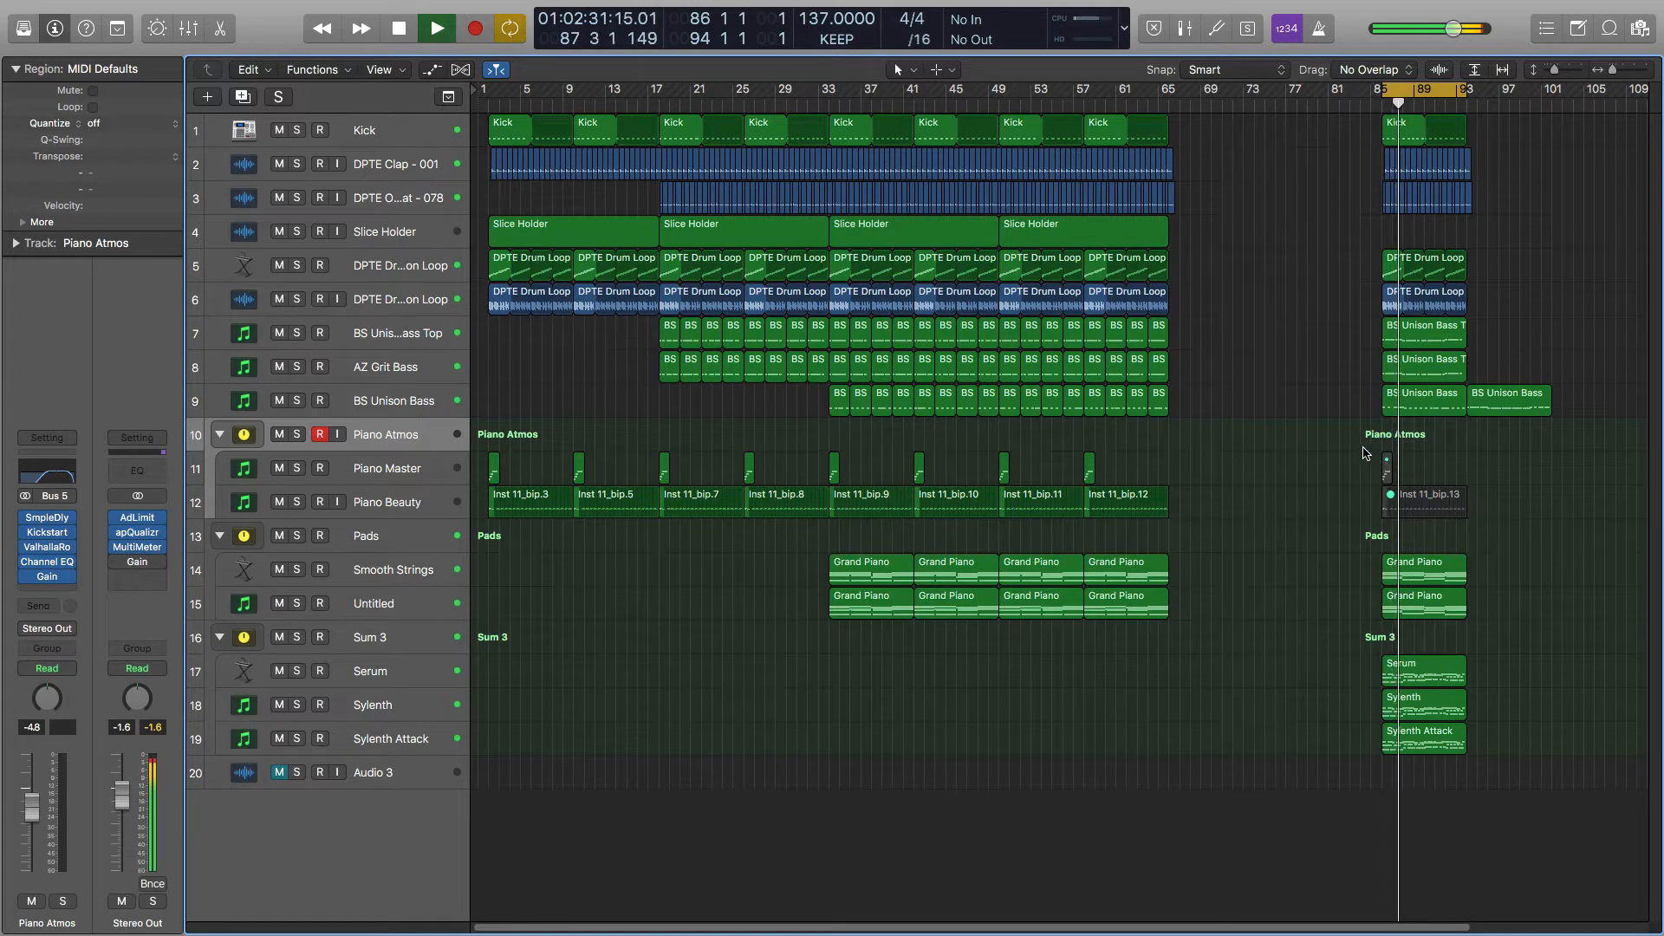
left_click_drag(1364, 447, 1463, 534)
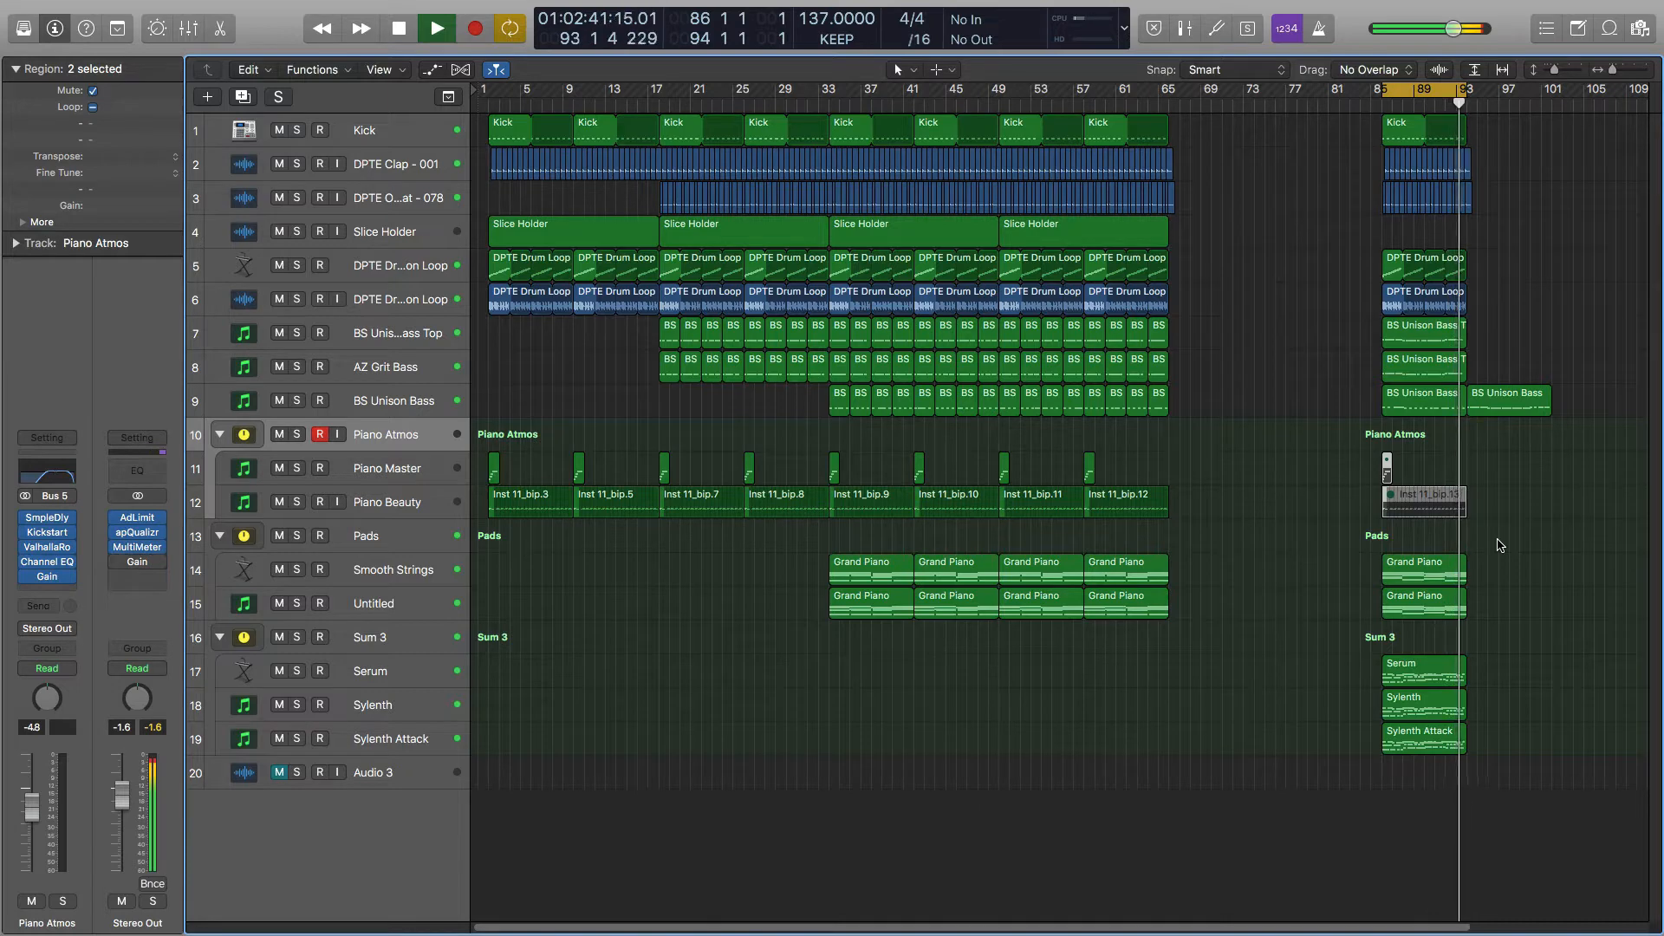
key("m")
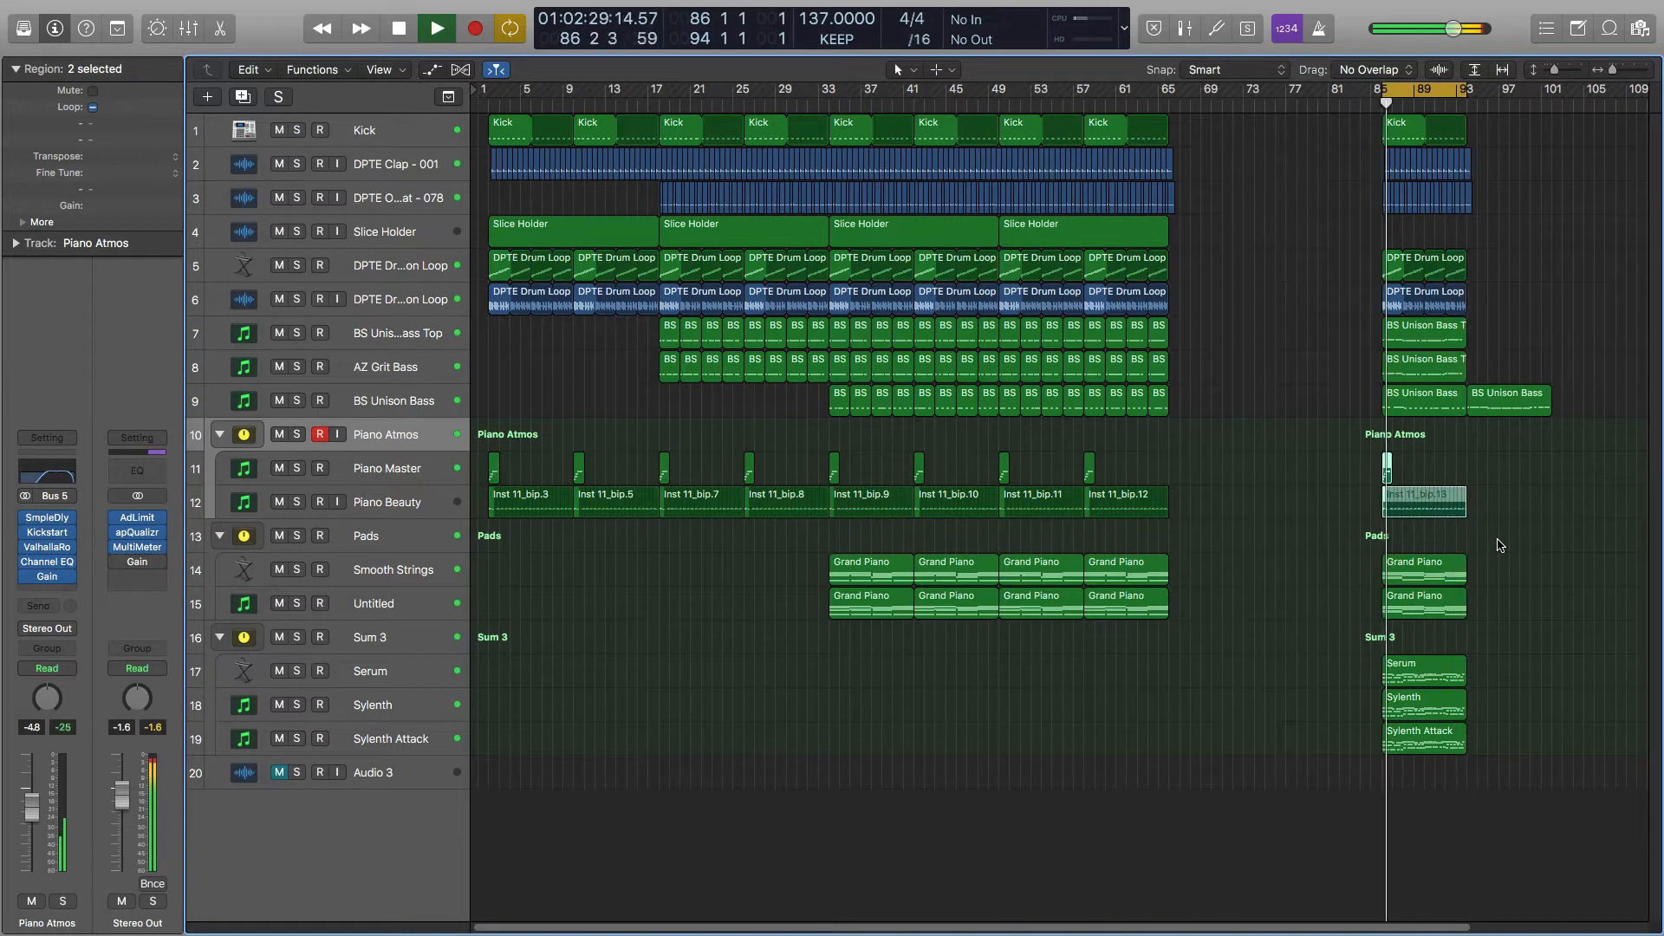
Audition the Piano Atmos stack soloed and back in the full mix, ending with playback stopped.
left_click(297, 435)
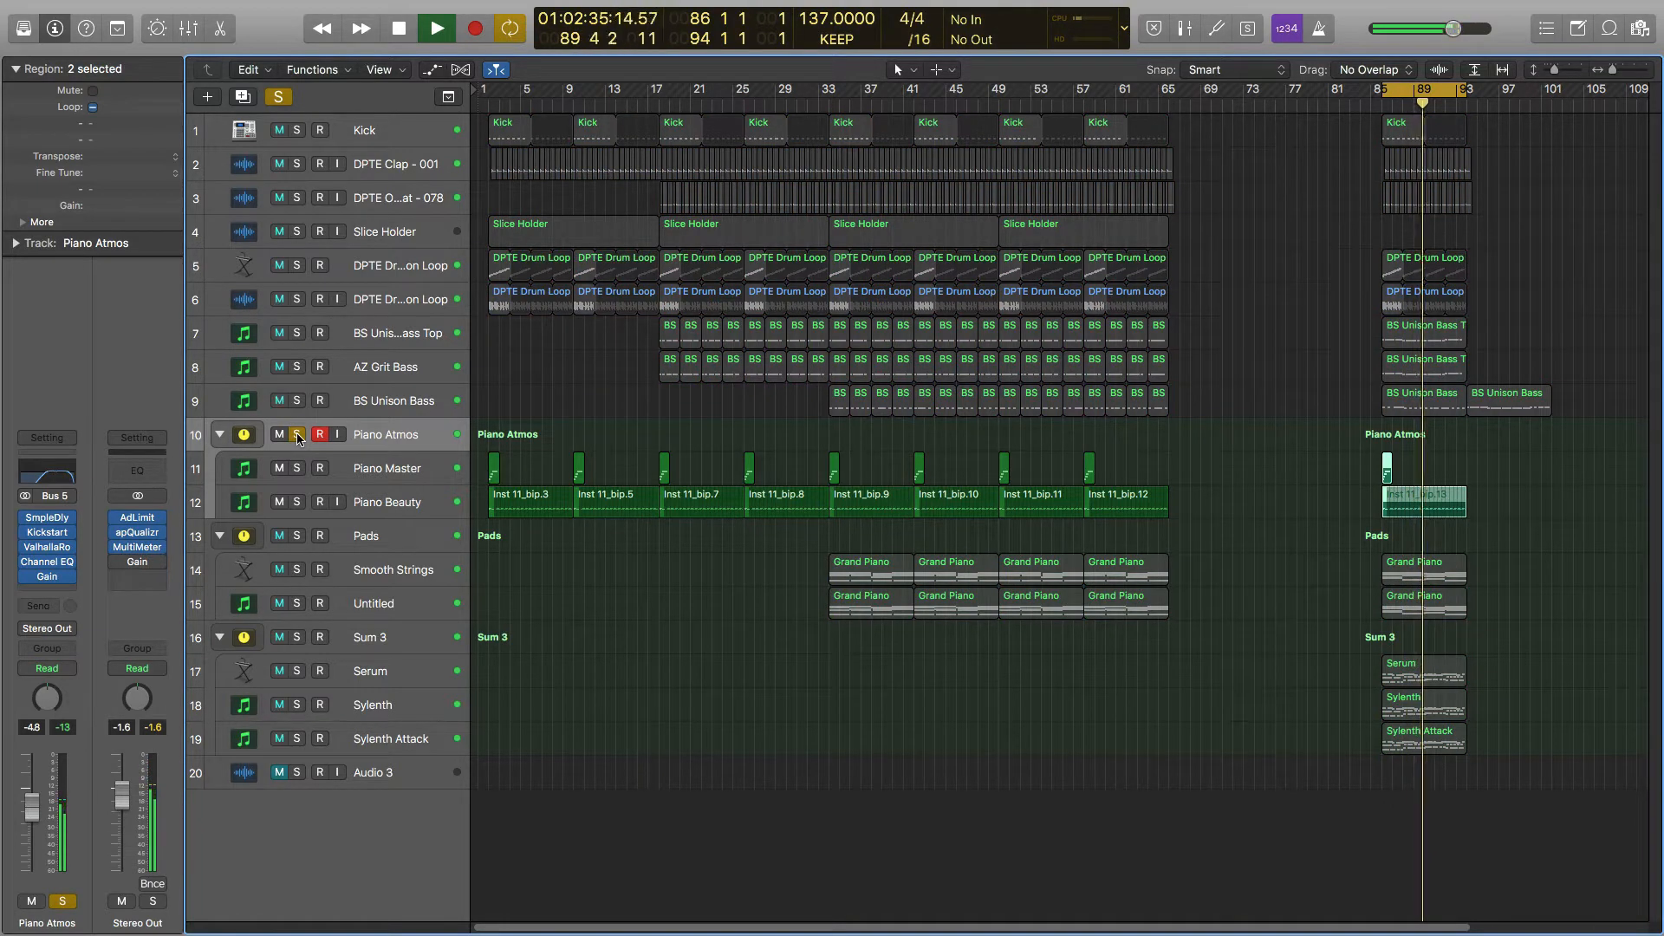
left_click(297, 435)
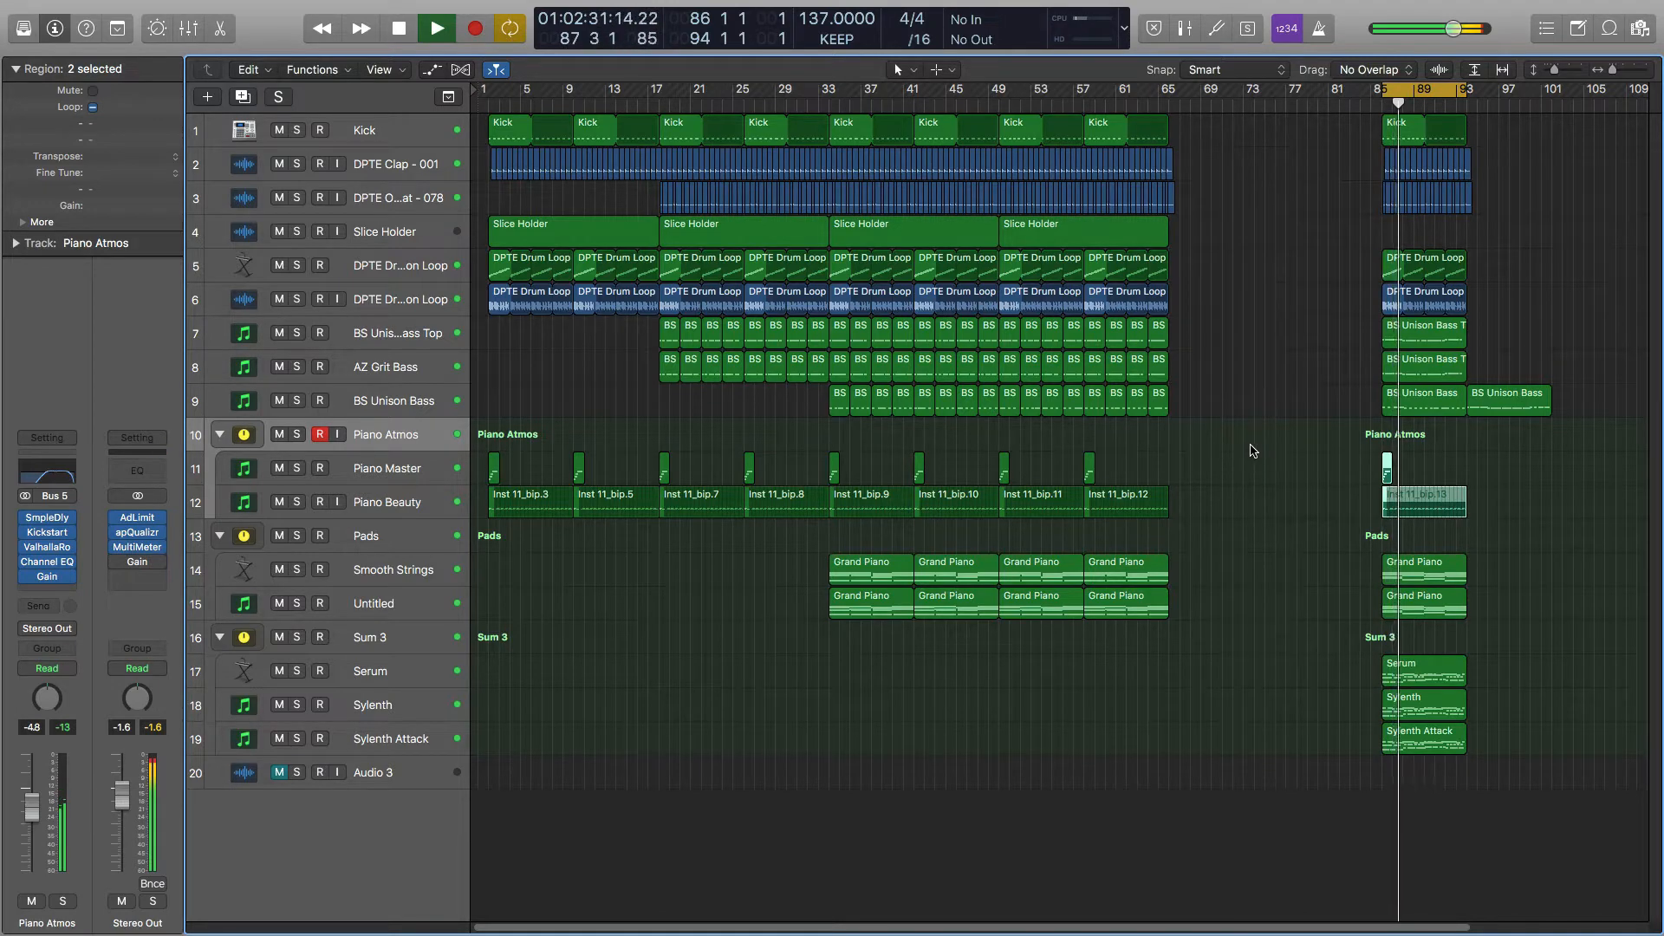
key("space")
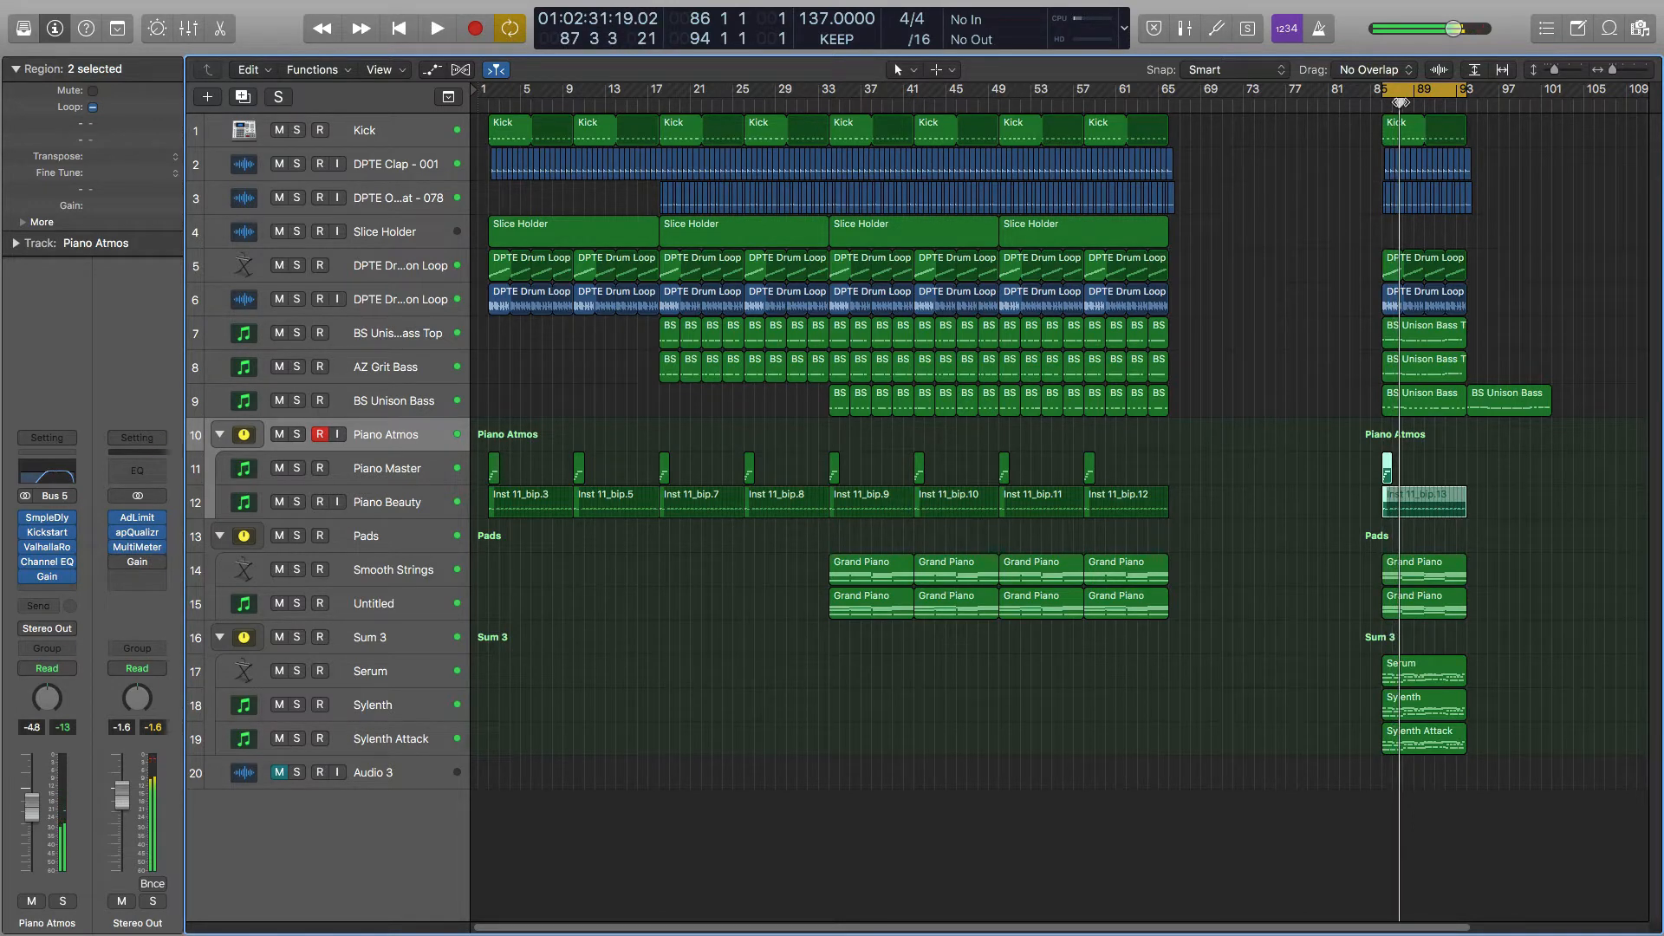
Turn off cycle mode, return to the beginning and duplicate the Kick track with its settings.
left_click(1400, 94)
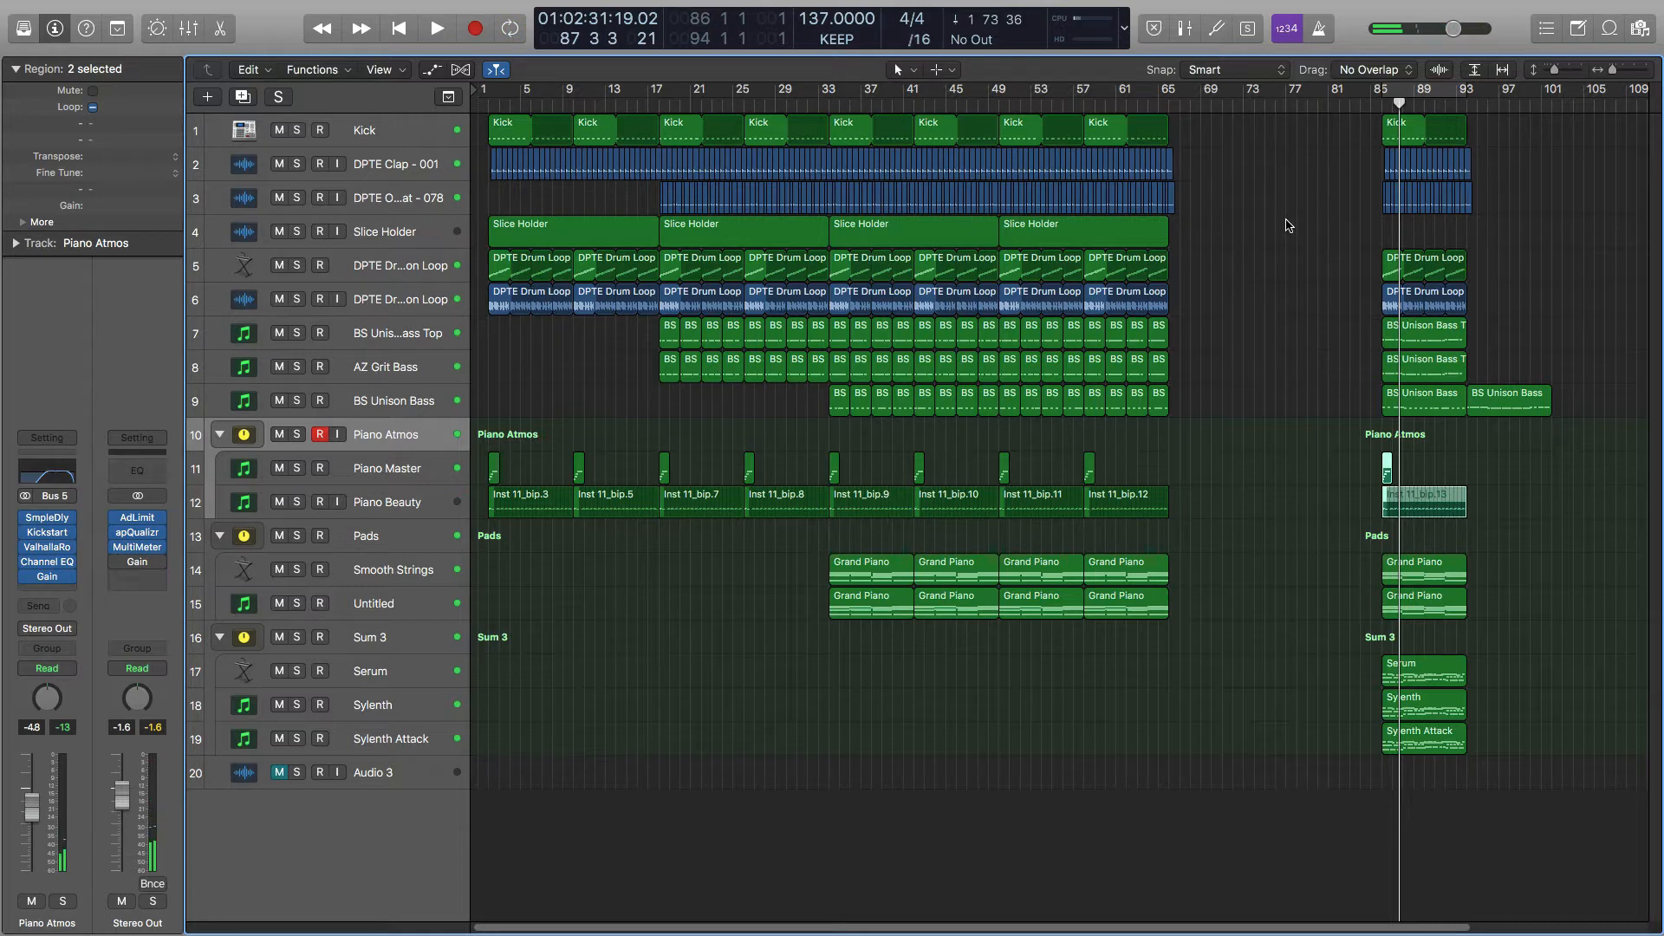
key("Return")
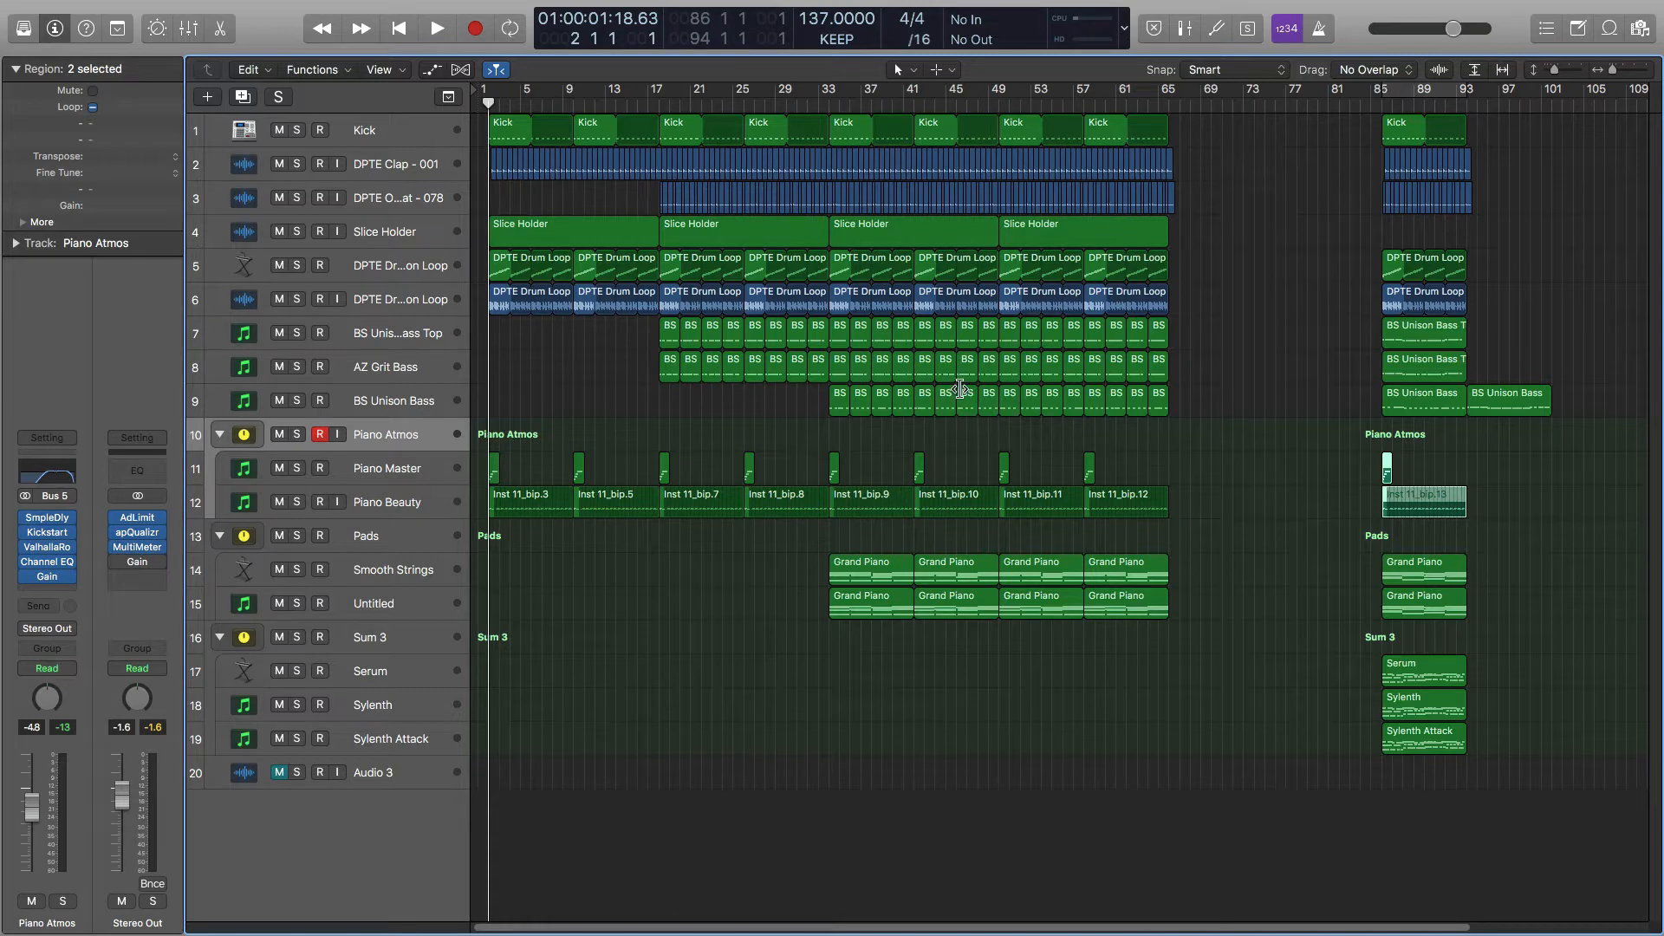
left_click(407, 134)
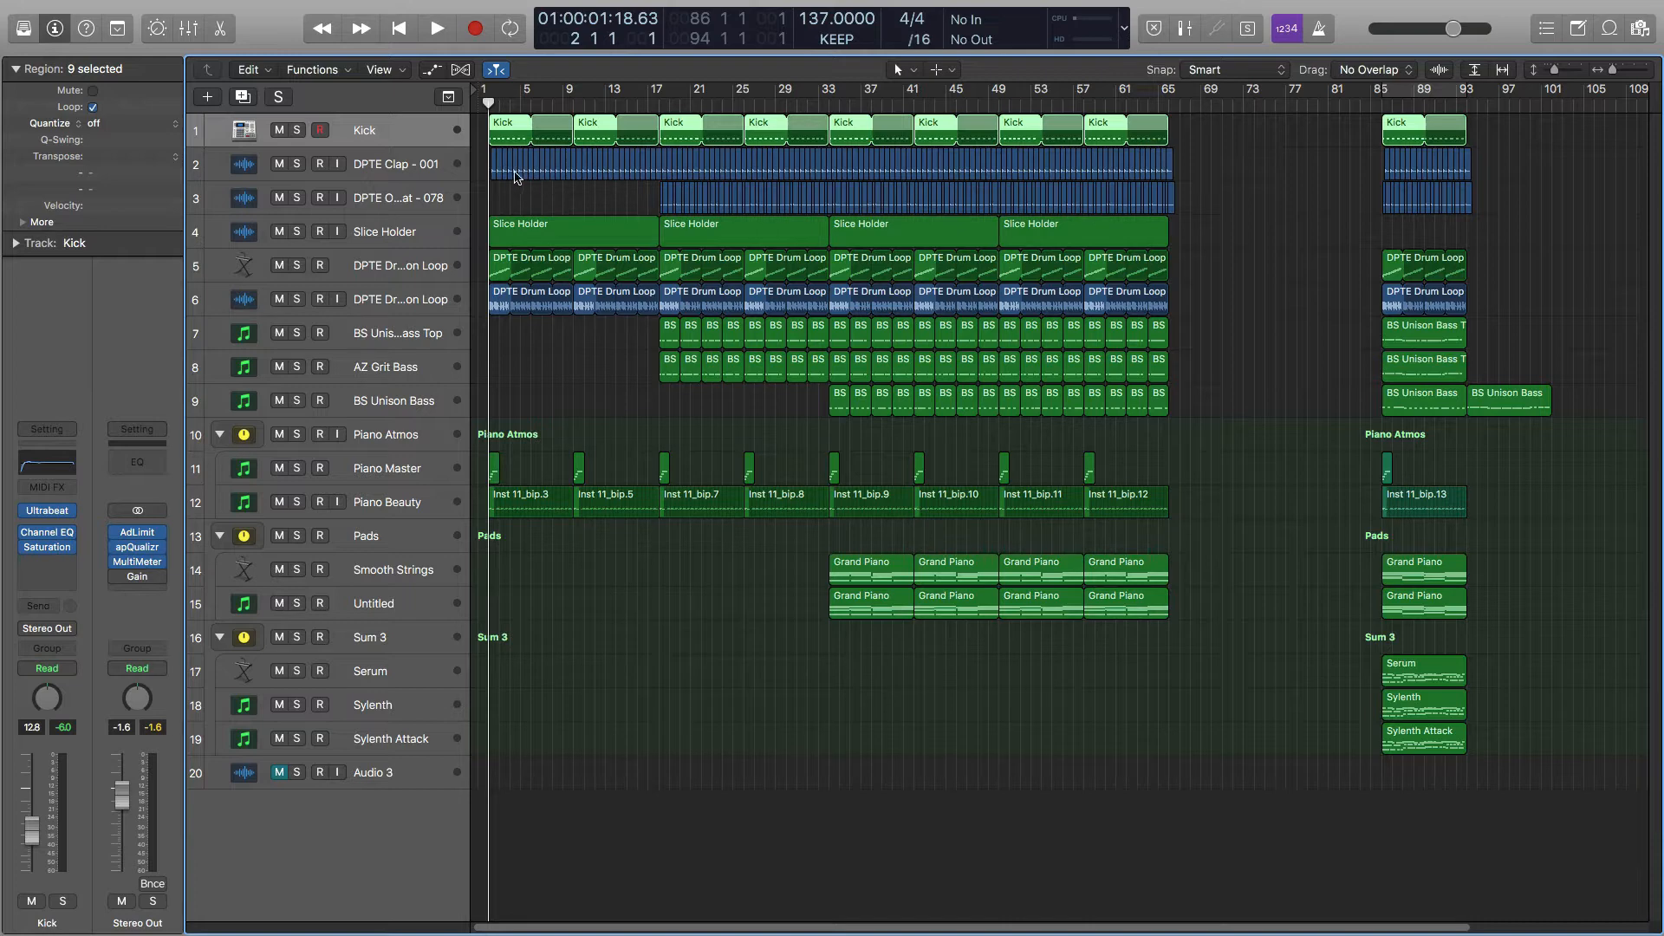
left_click(242, 97)
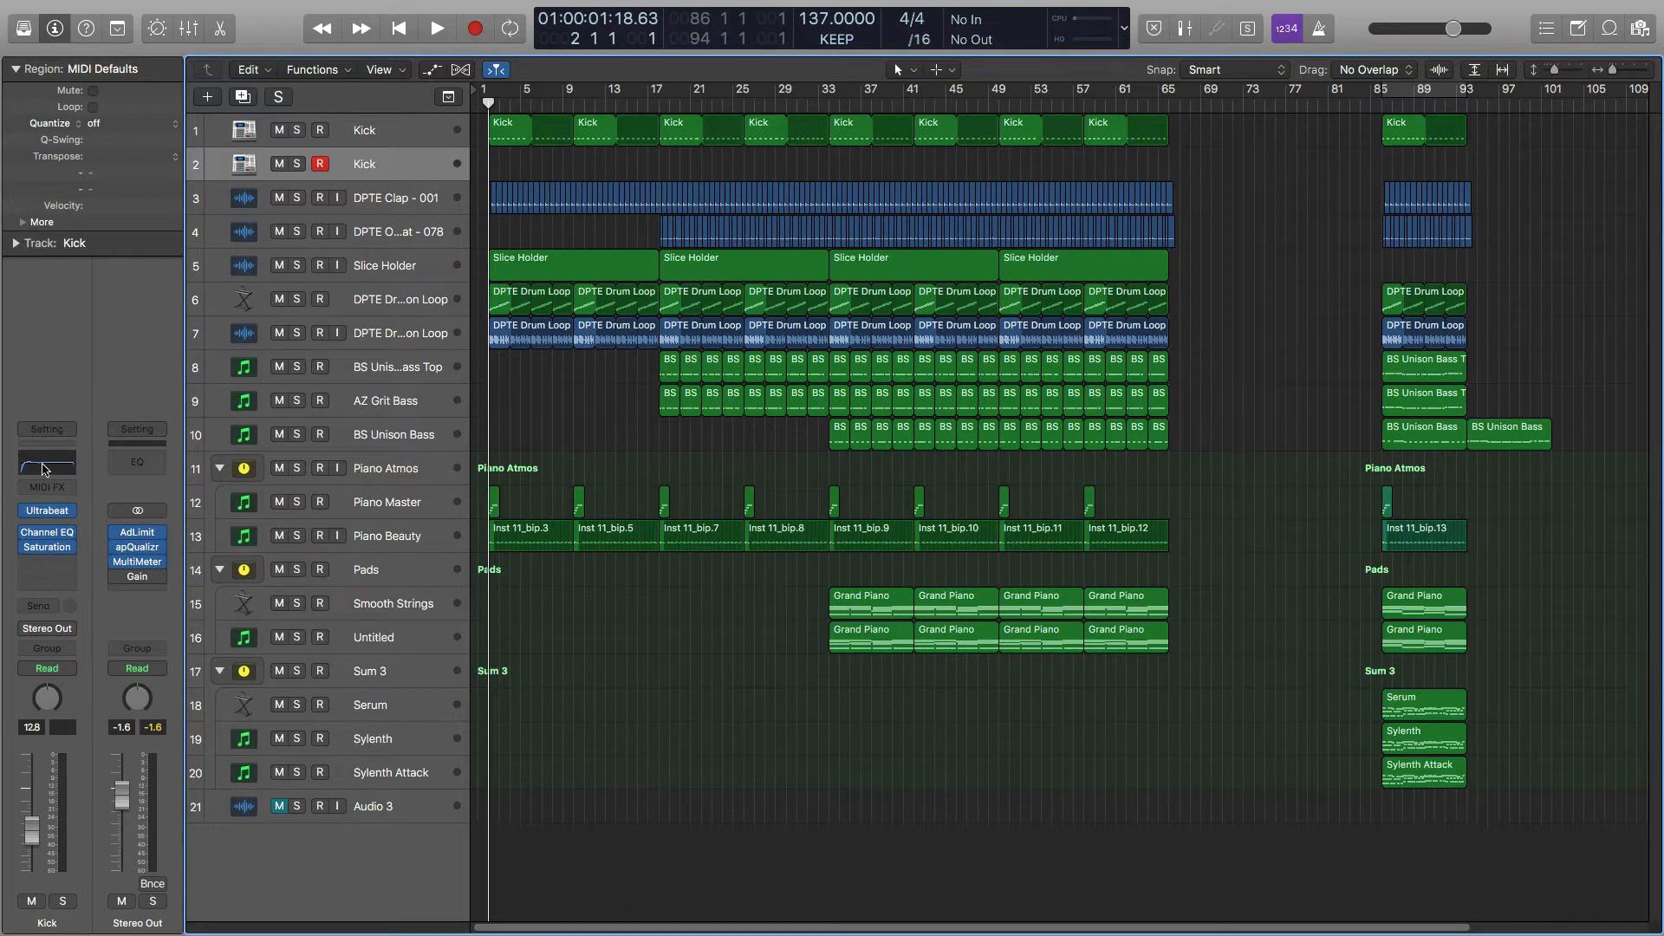
In the duplicate Kick track's Channel EQ, set the low cut to 152 Hz with an 18 dB/Oct slope.
left_click(48, 466)
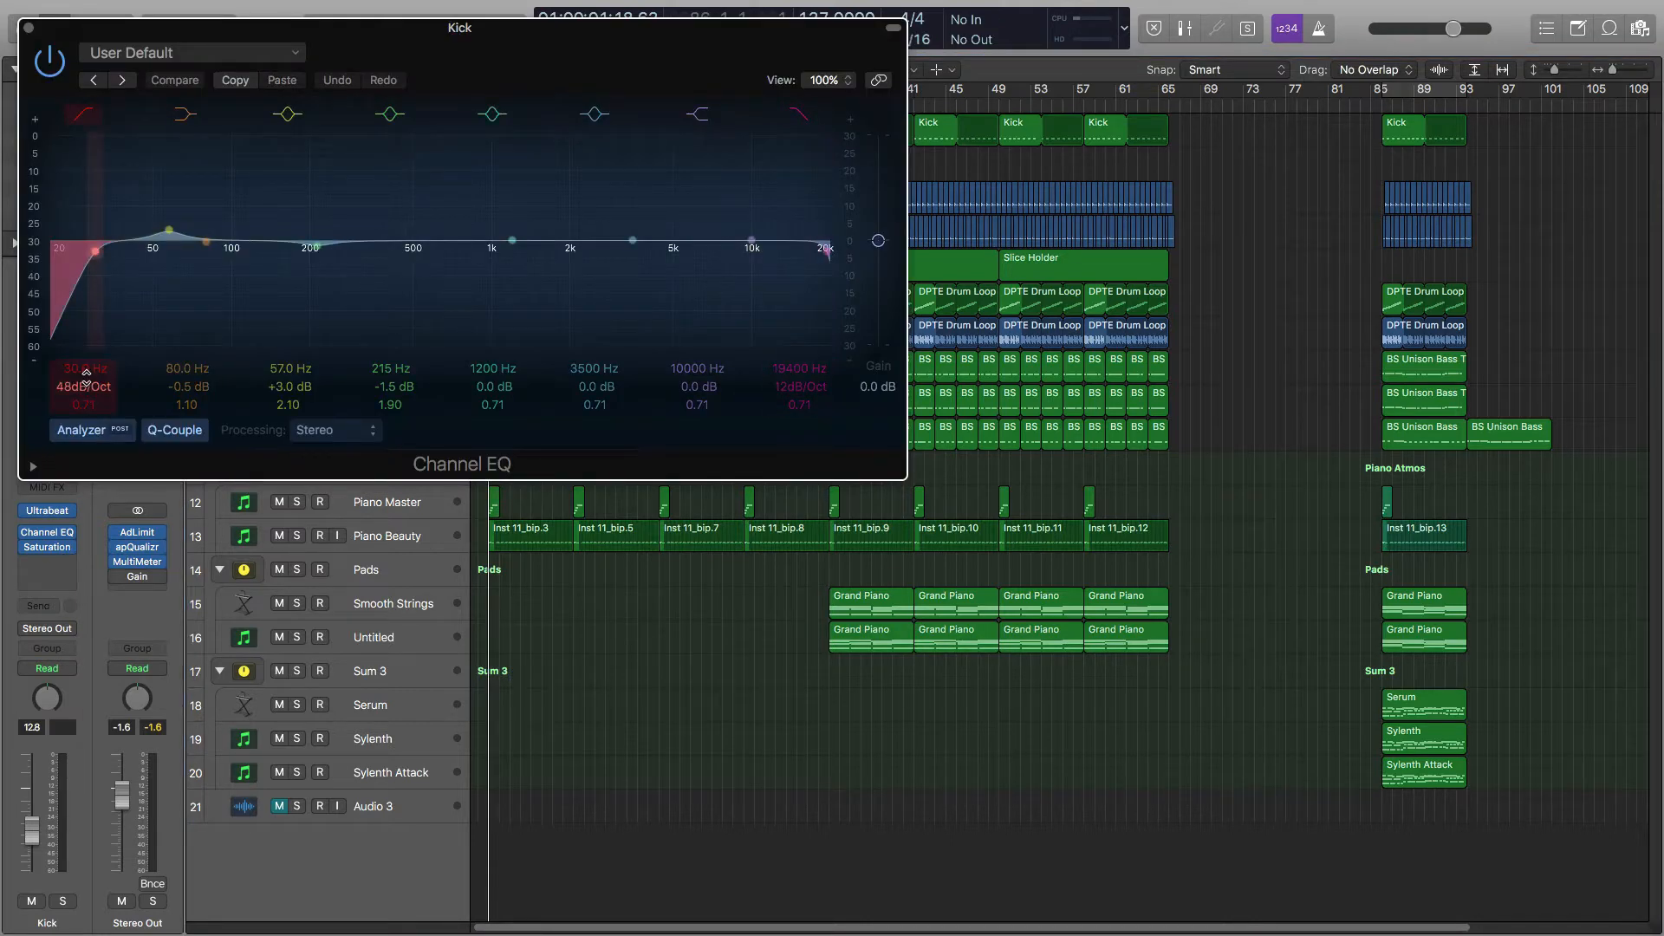
left_click_drag(90, 379, 89, 307)
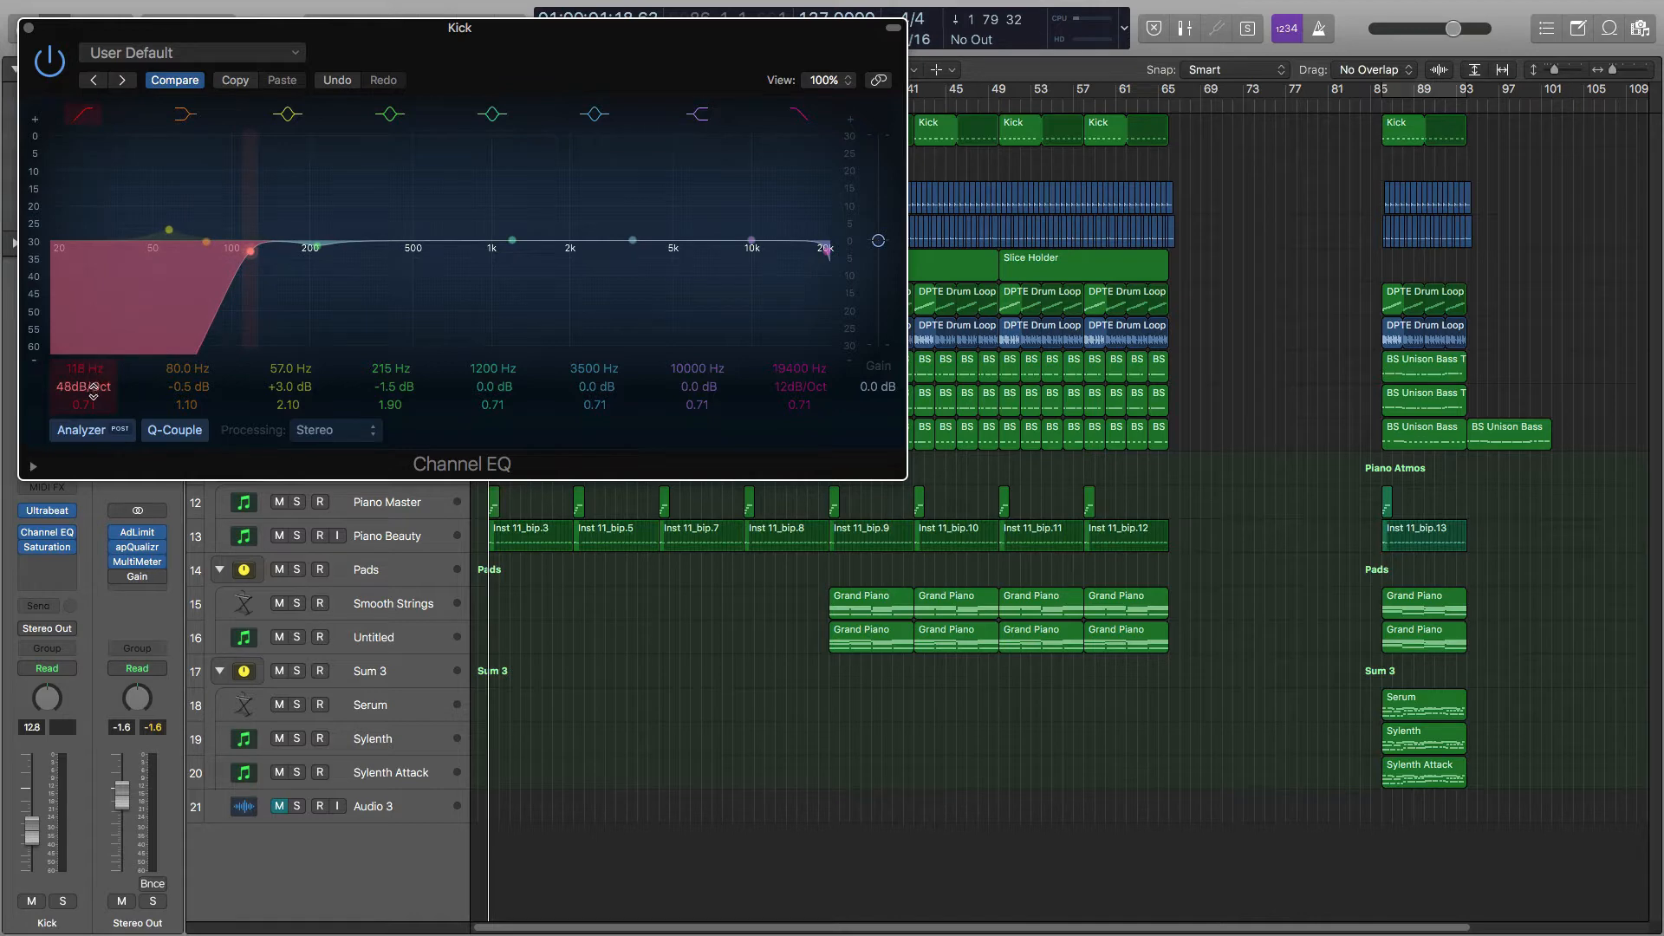
left_click_drag(95, 387, 84, 338)
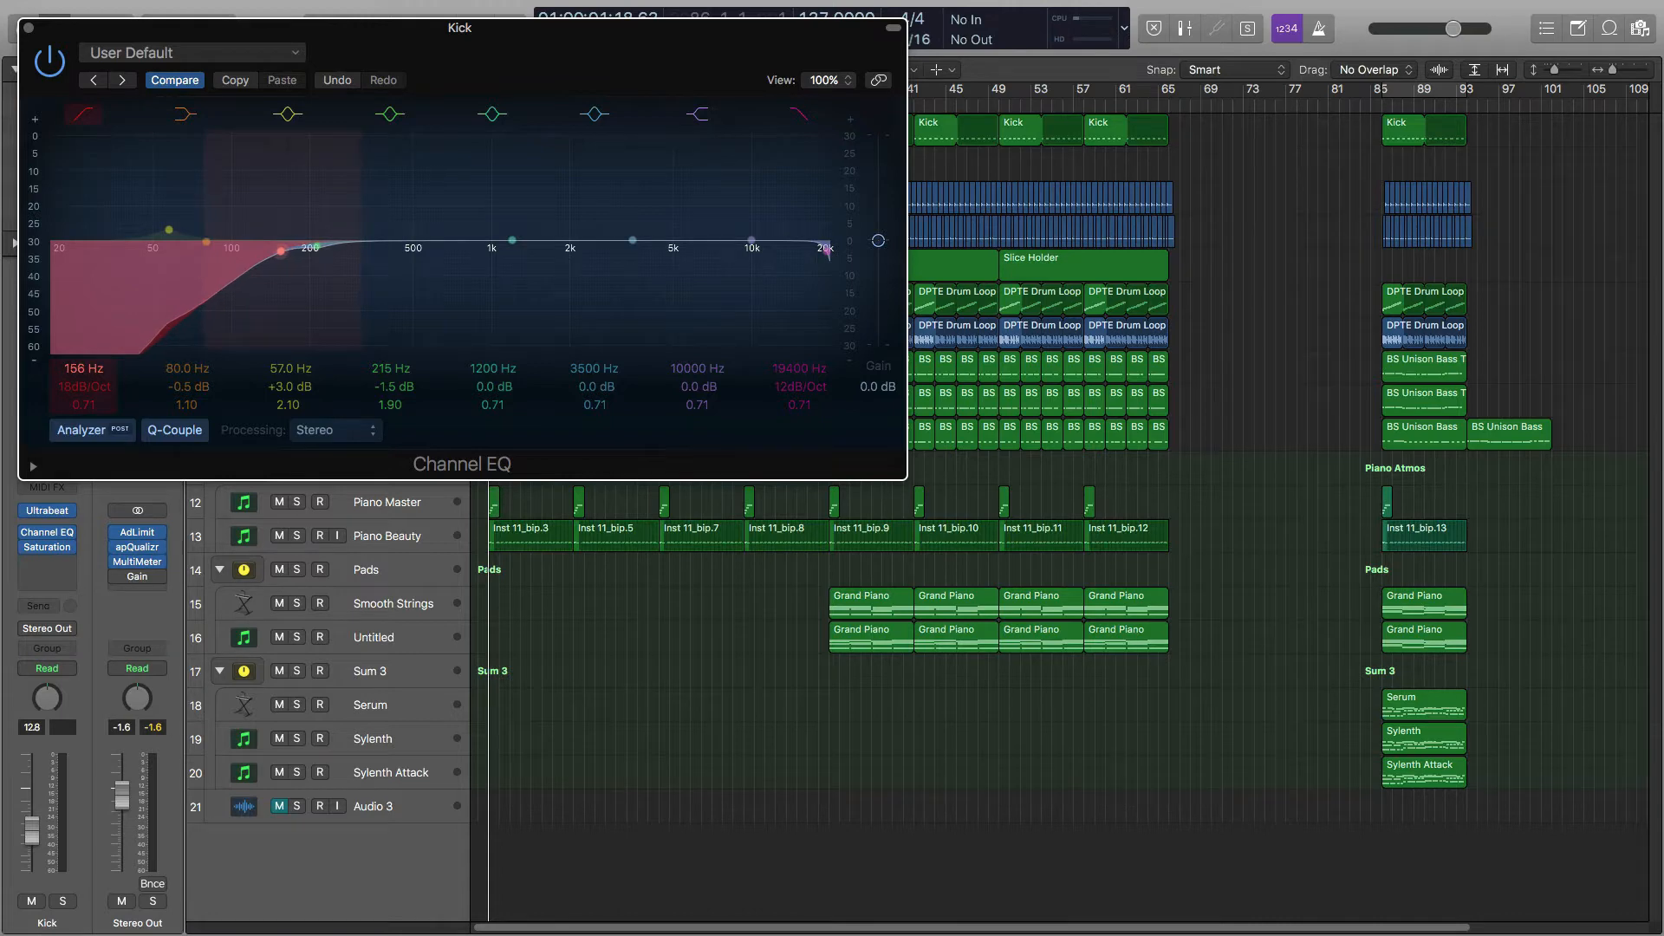
left_click_drag(84, 338, 84, 340)
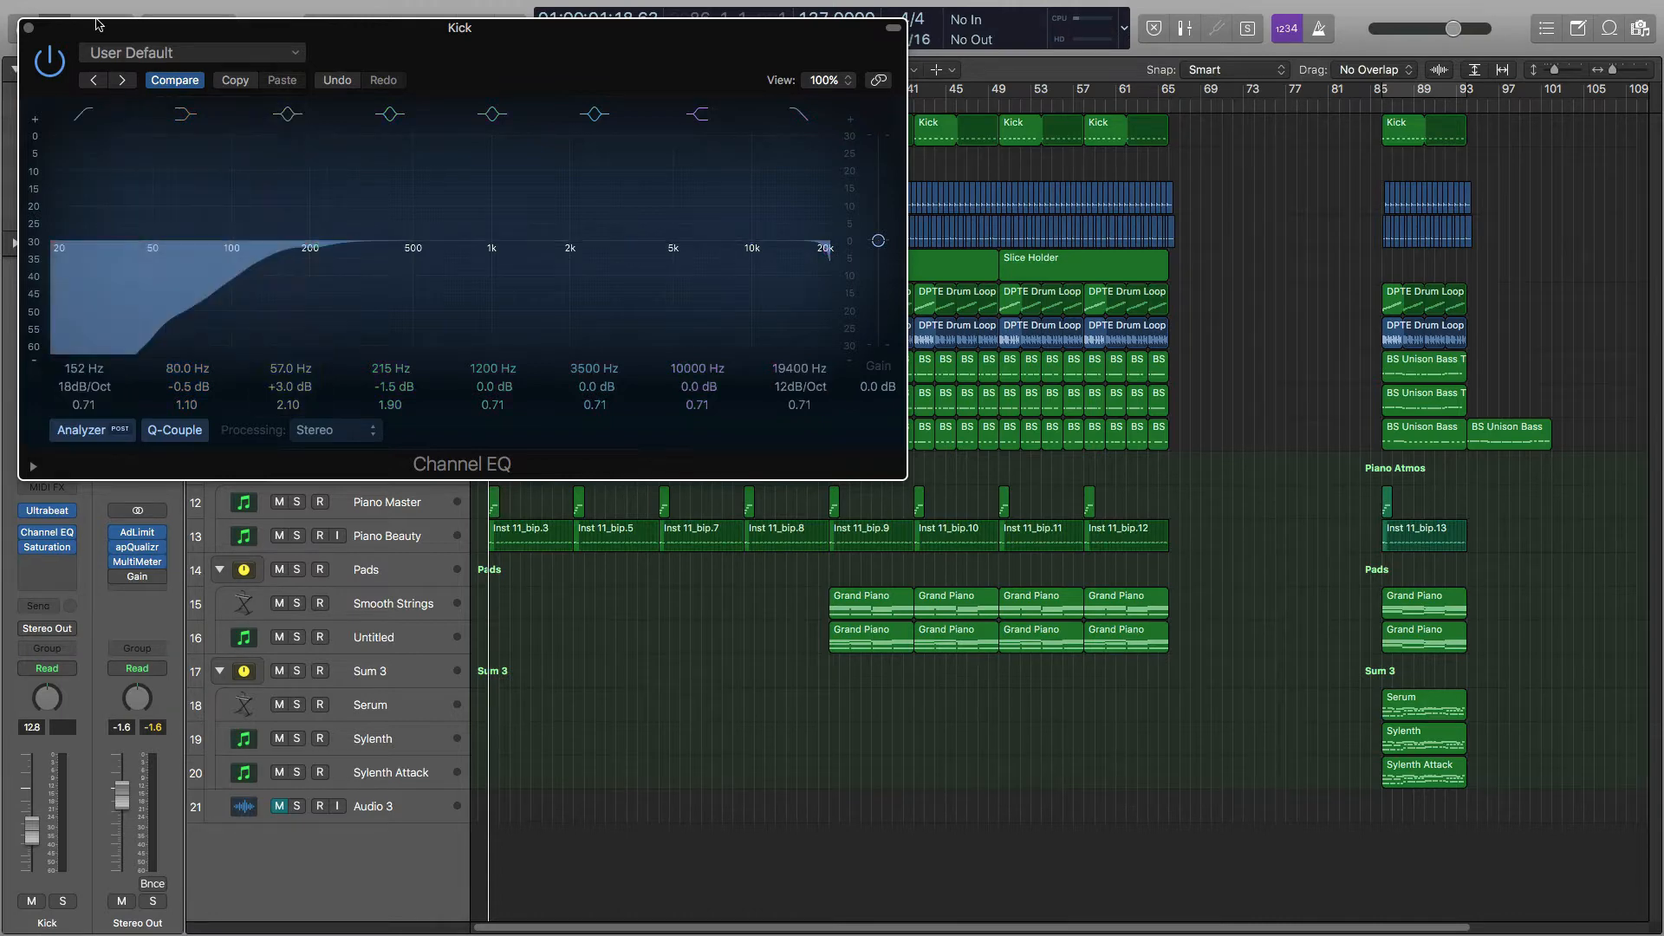
Move the first four Kick regions, up to bar 33, onto the duplicate Kick track, keeping their timing.
left_click_drag(97, 28, 767, 546)
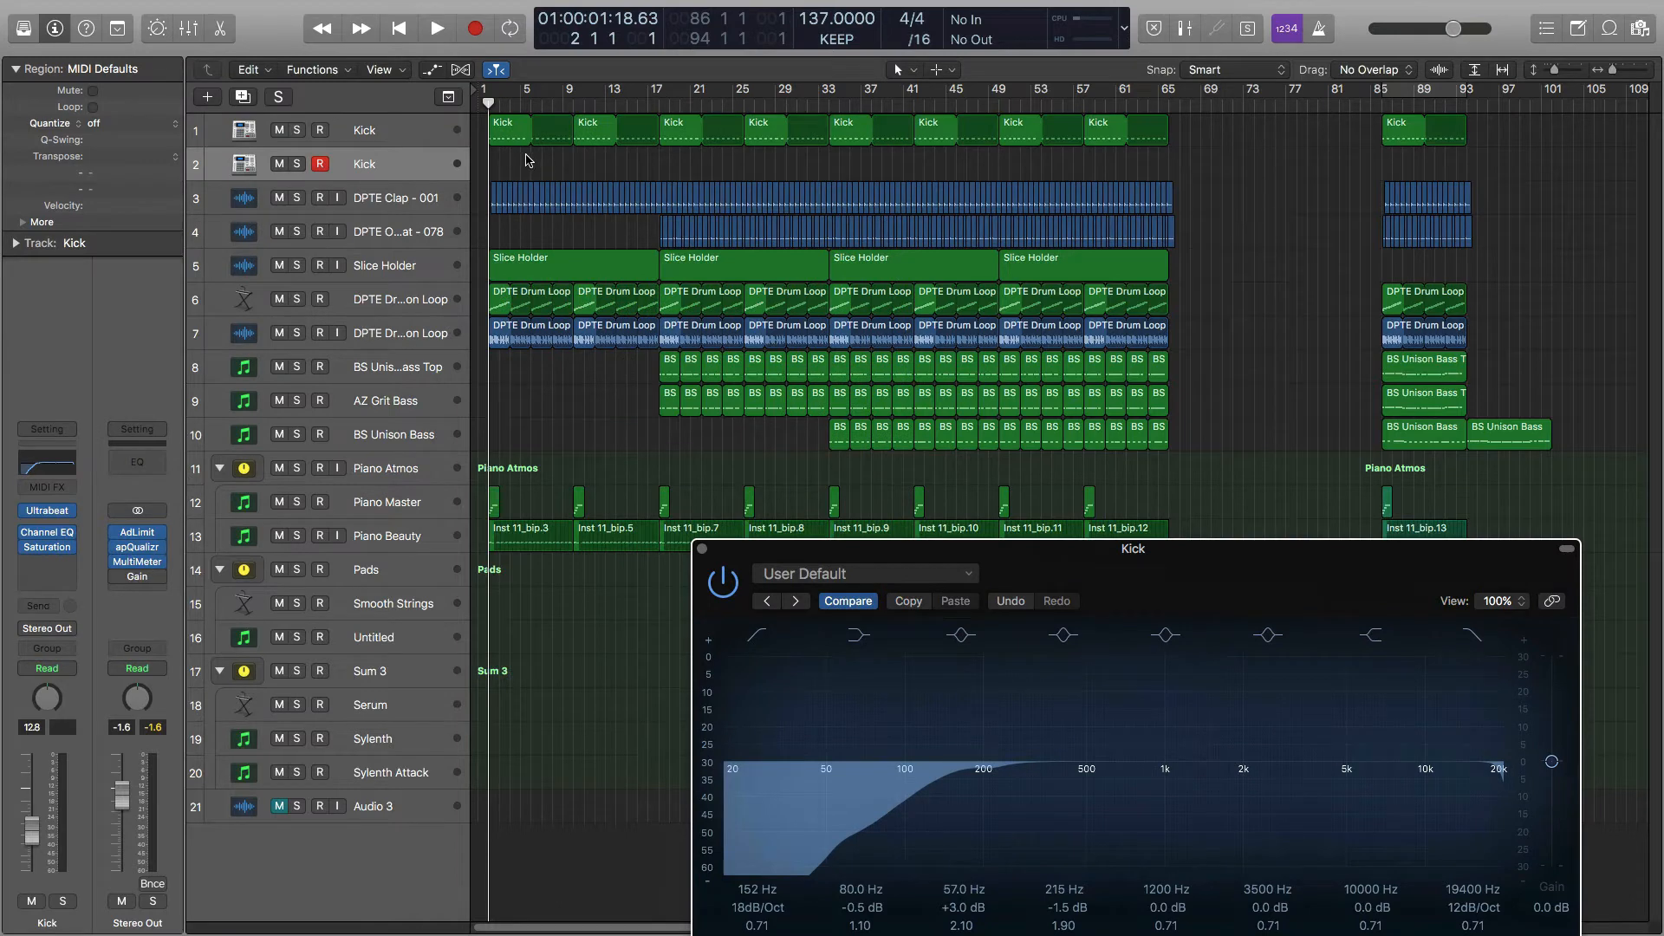
left_click_drag(500, 163, 811, 151)
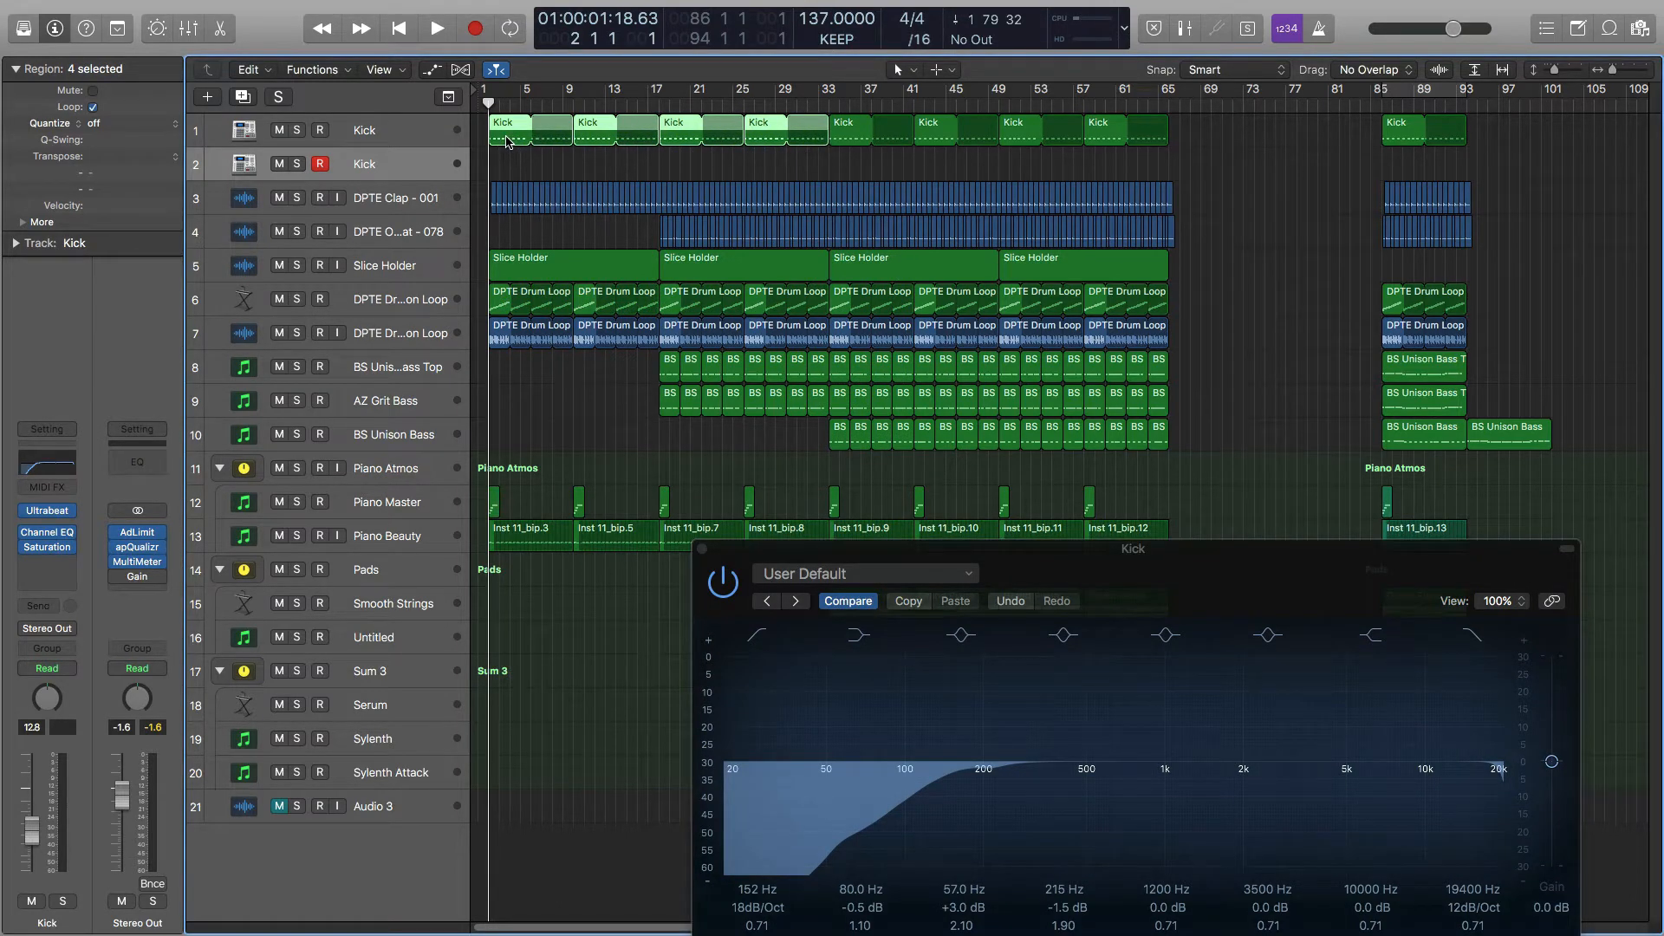
left_click_drag(508, 142, 511, 167)
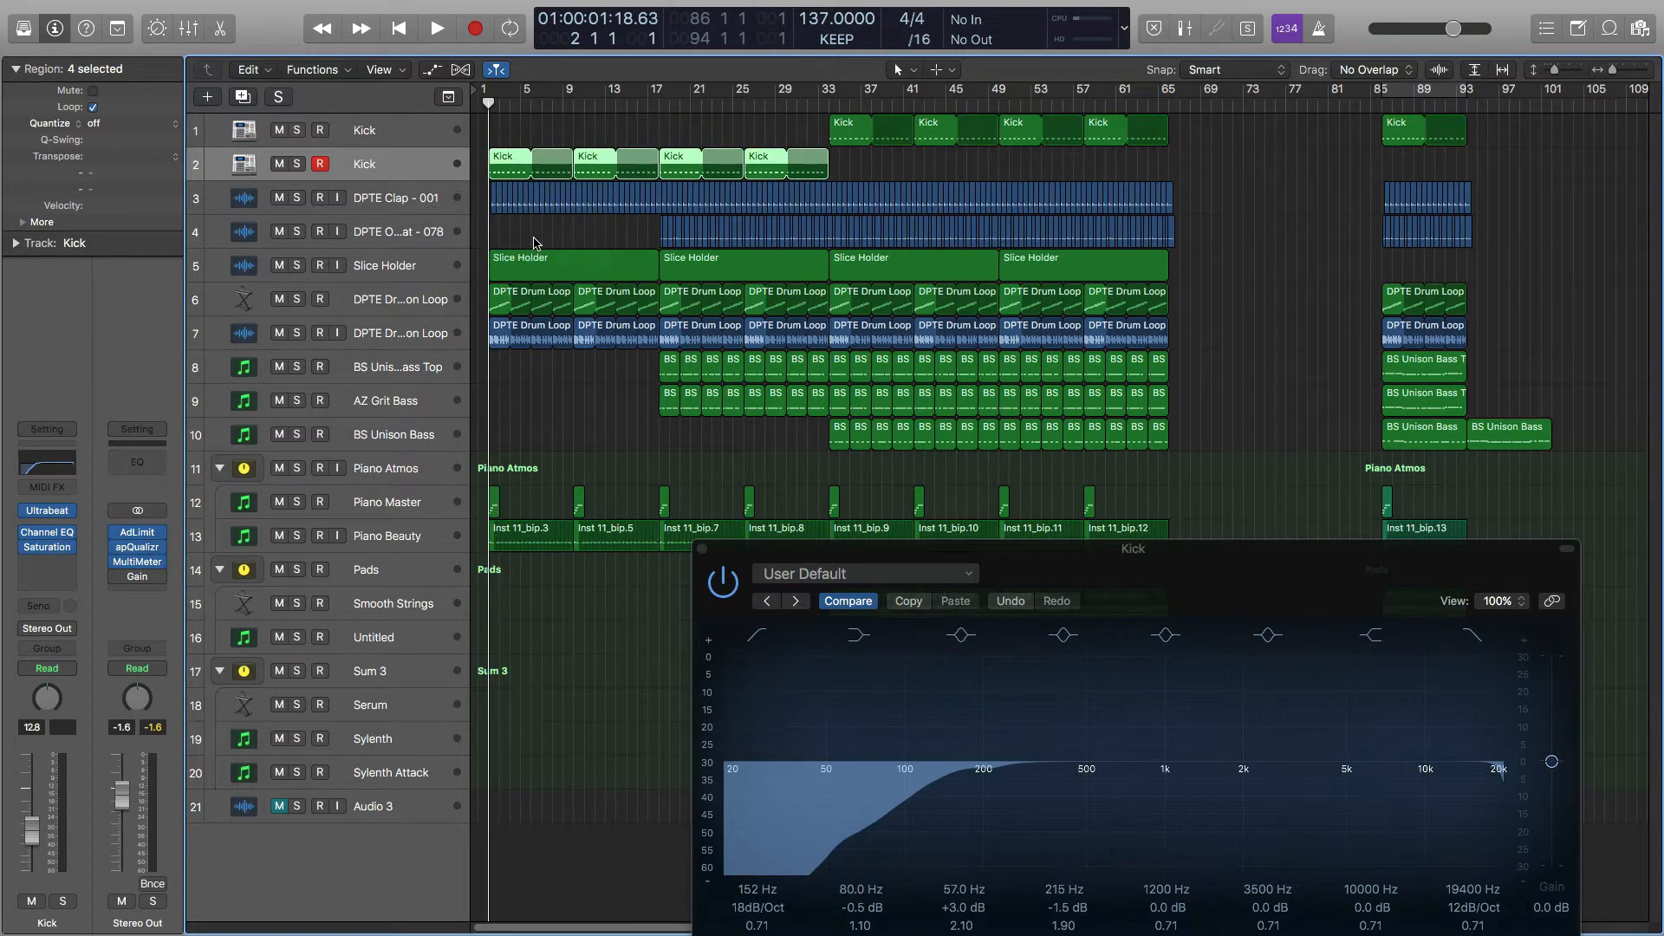
Play the opening to audition the low-cut kick on the duplicate track.
left_click(401, 134)
left_click(402, 165)
key("space")
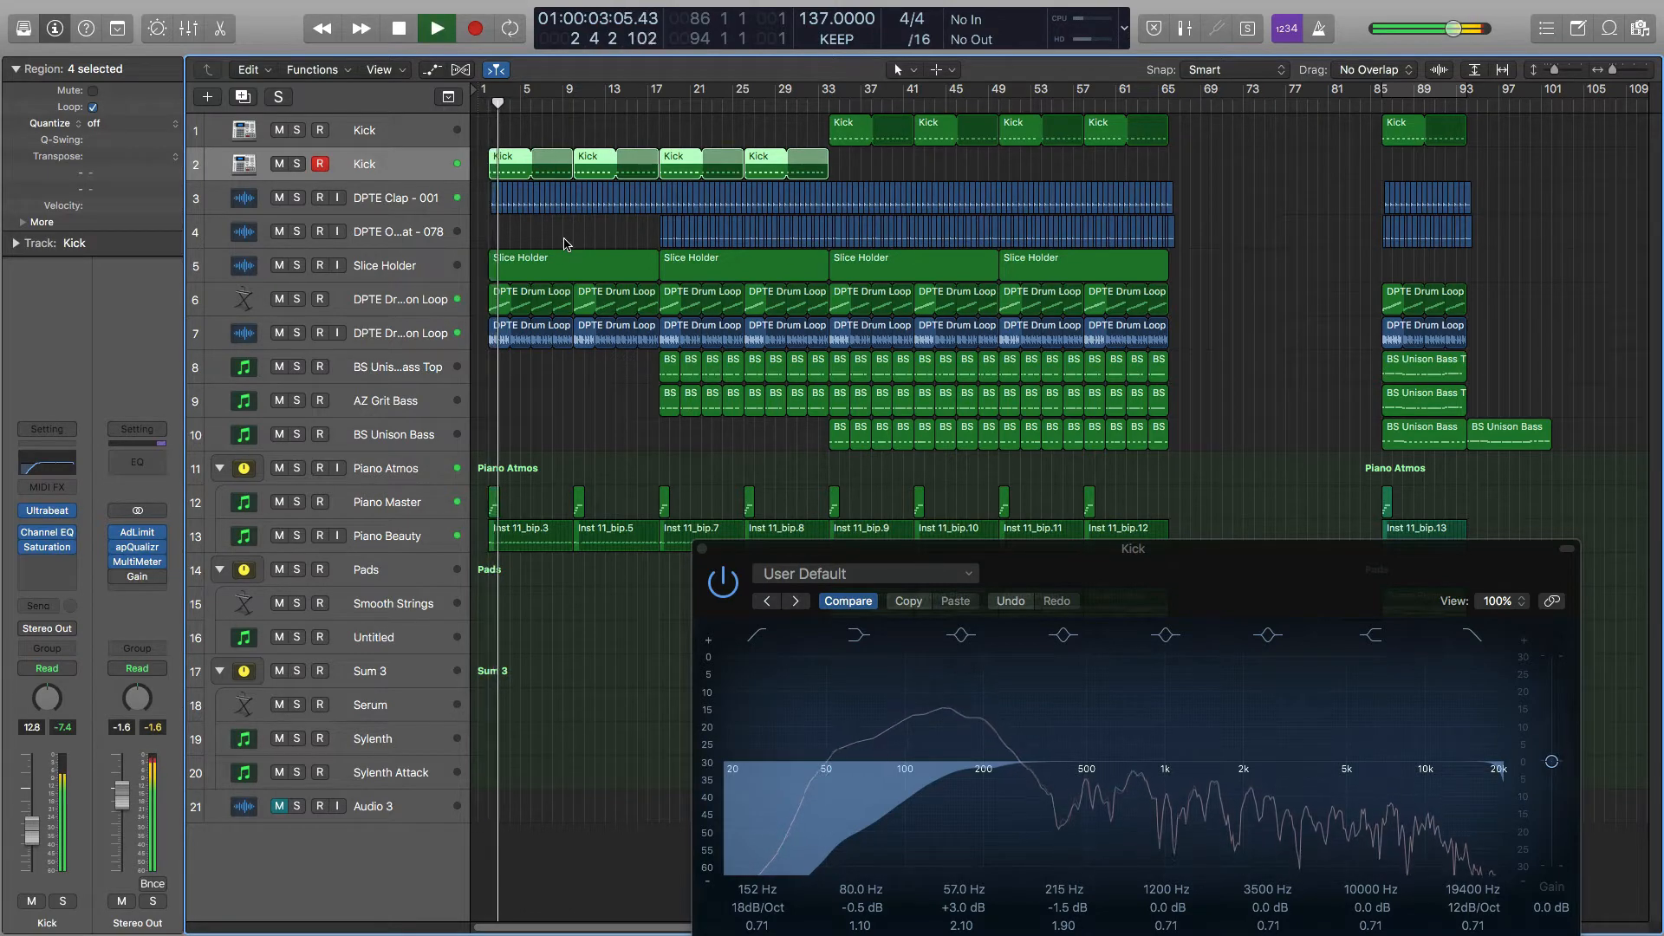
key("space")
Raise the duplicate Kick track's low-cut frequency to 260 Hz while checking it in playback.
left_click_drag(820, 552, 669, 452)
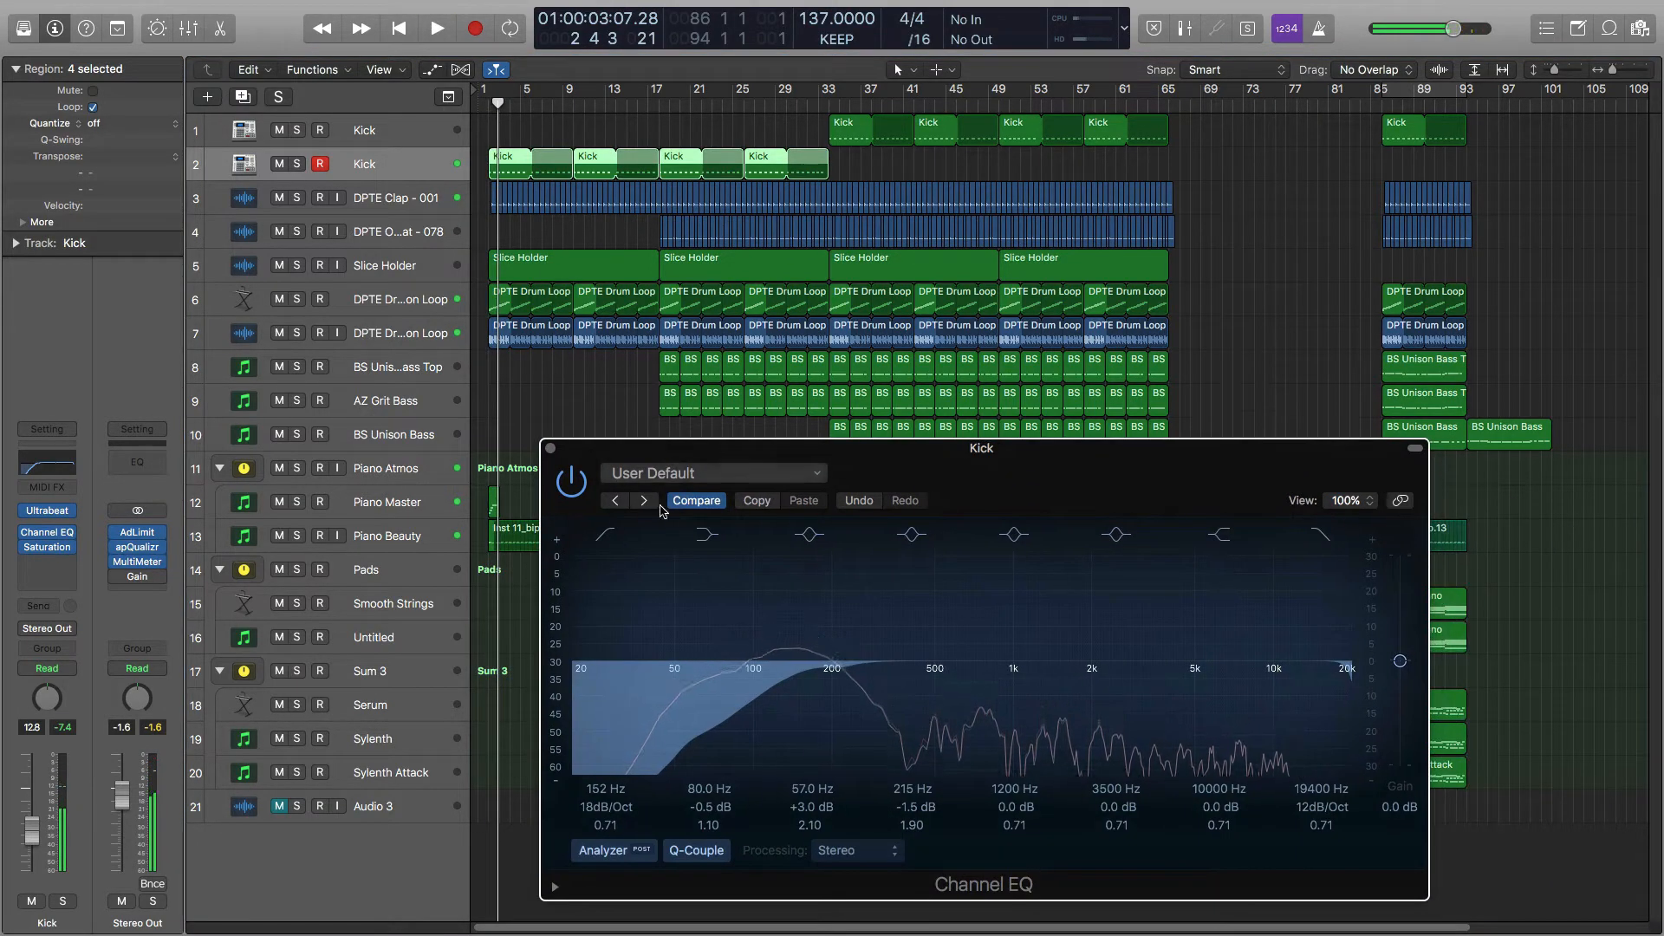
left_click_drag(611, 789, 611, 754)
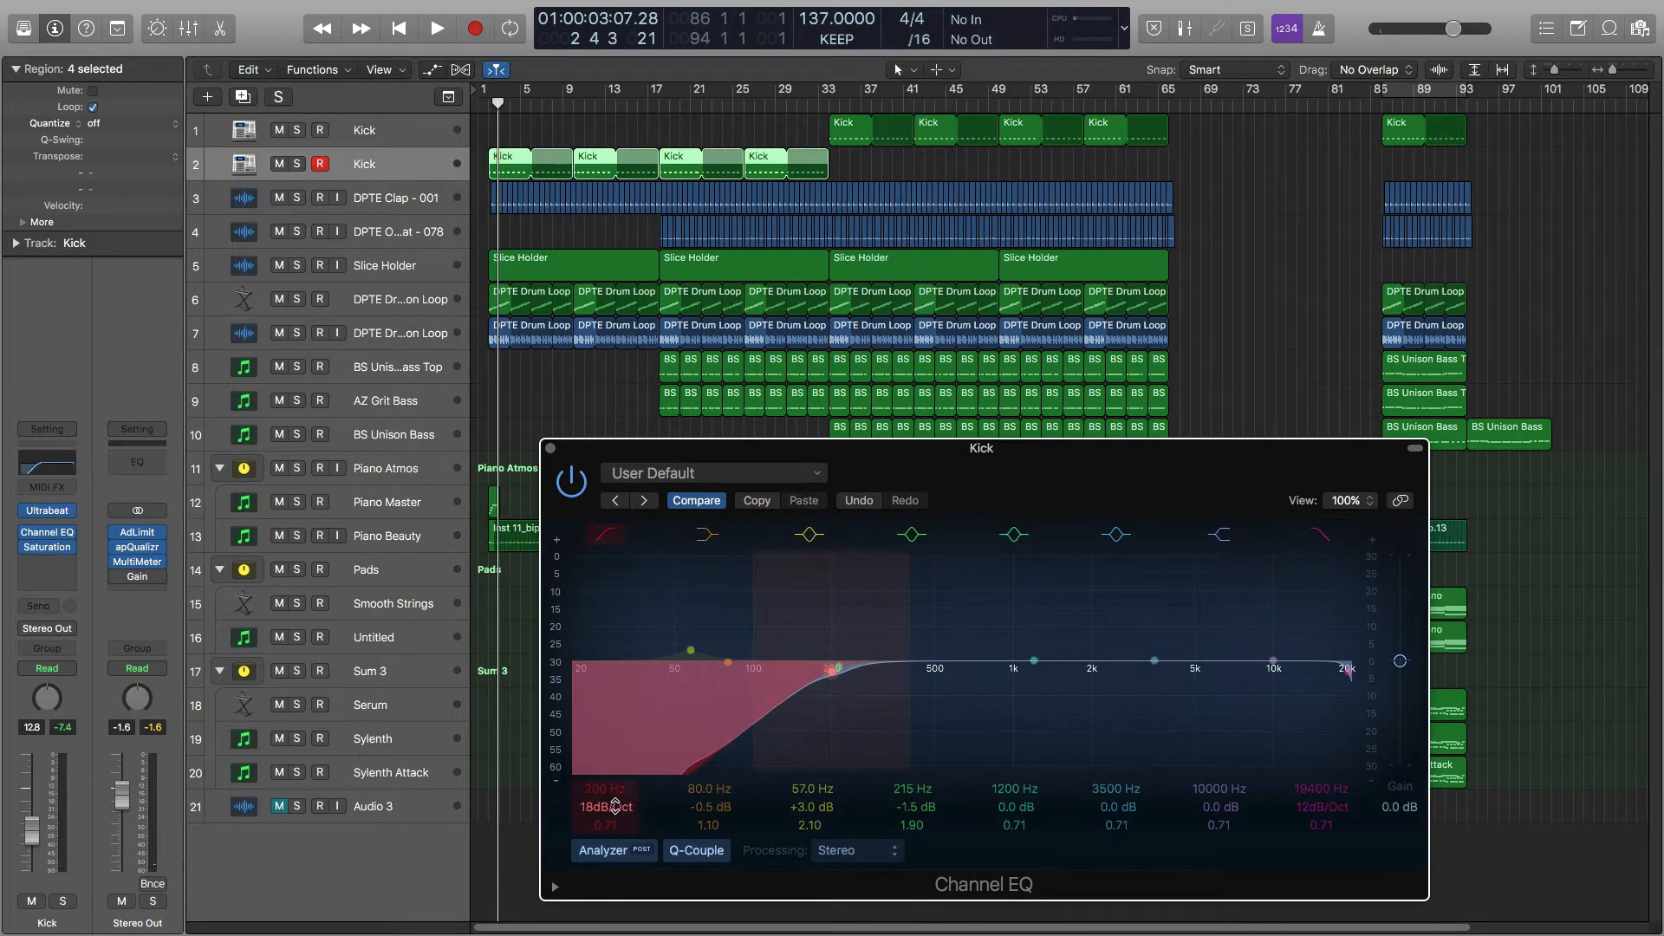
key("space")
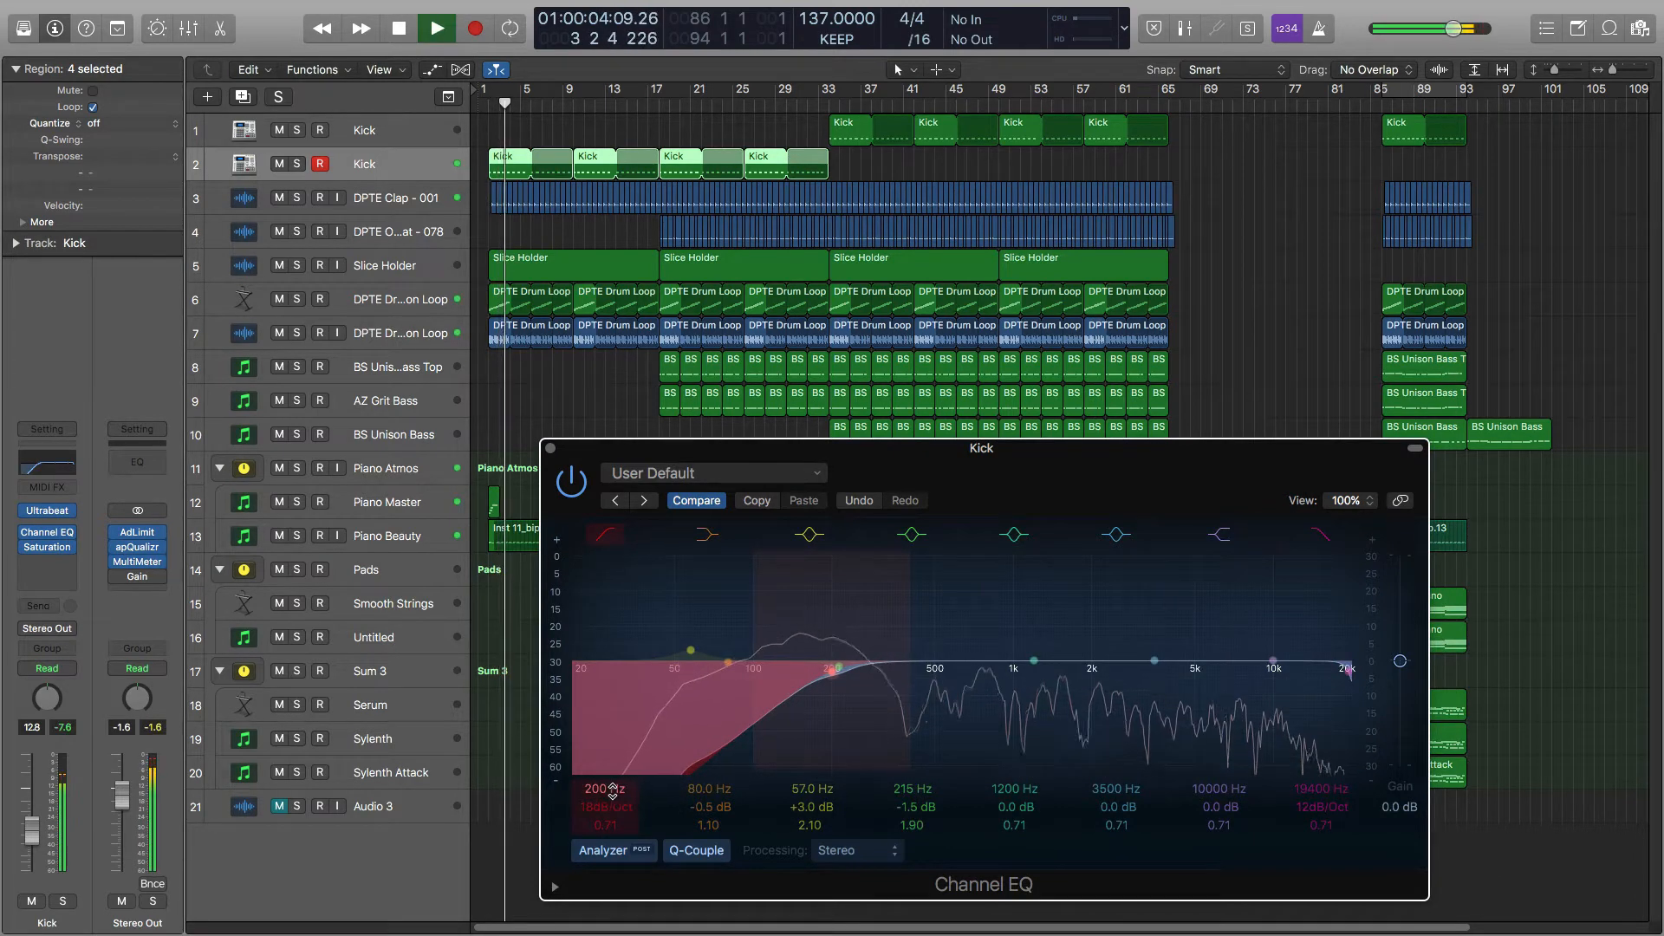
left_click_drag(612, 789, 613, 752)
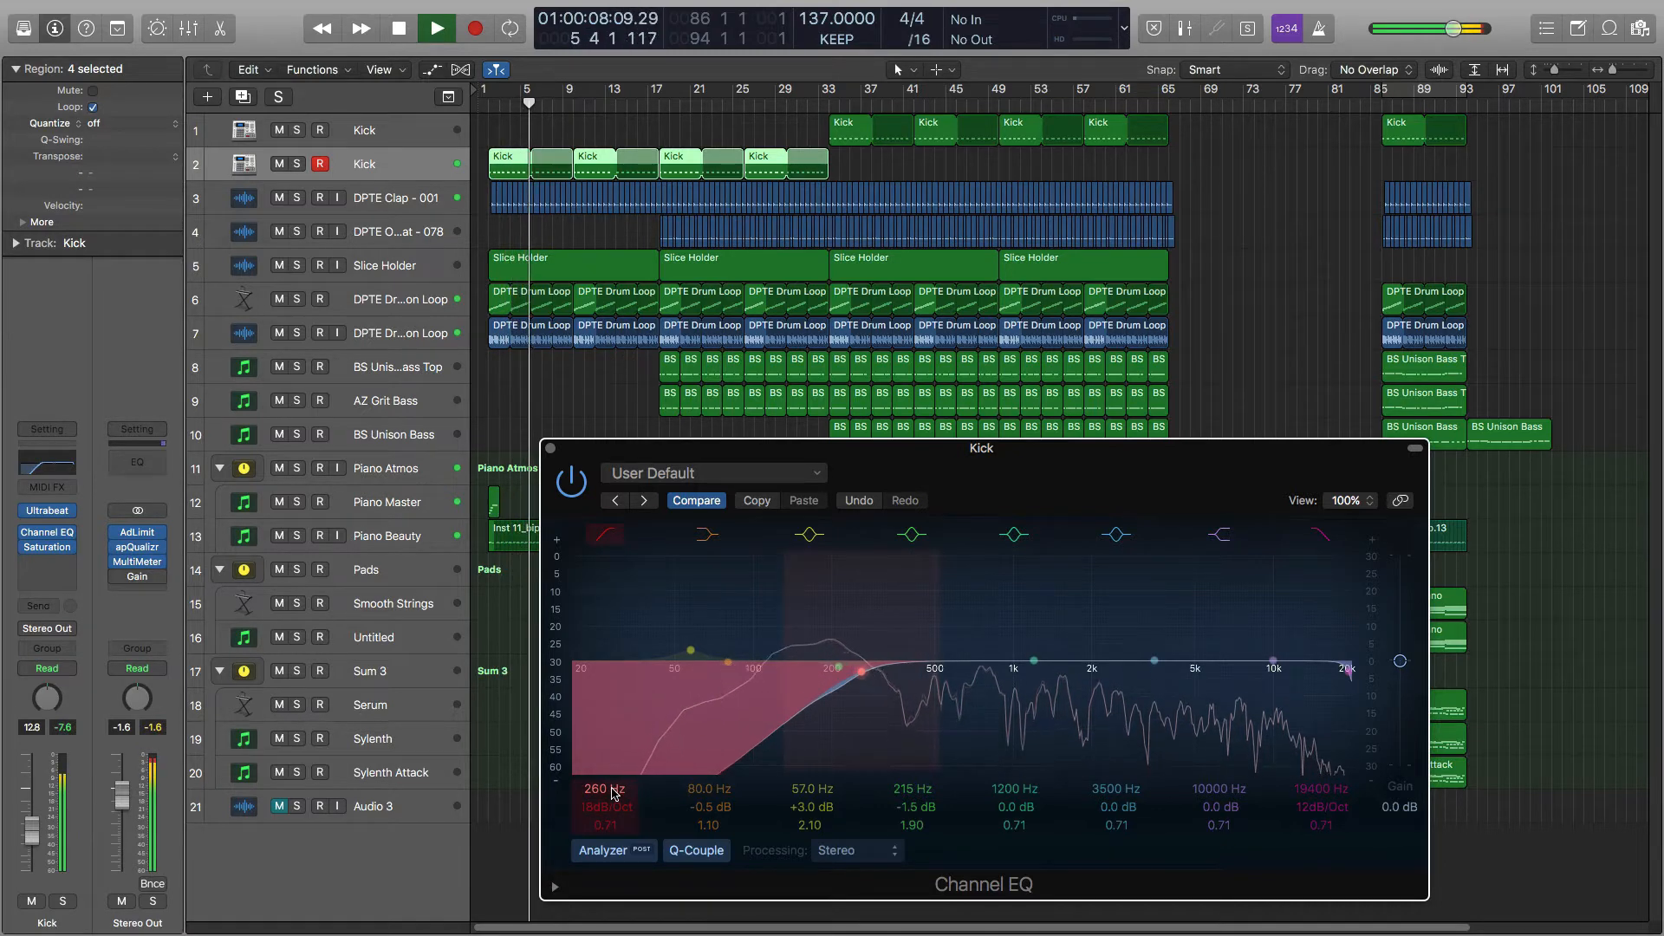
key("space")
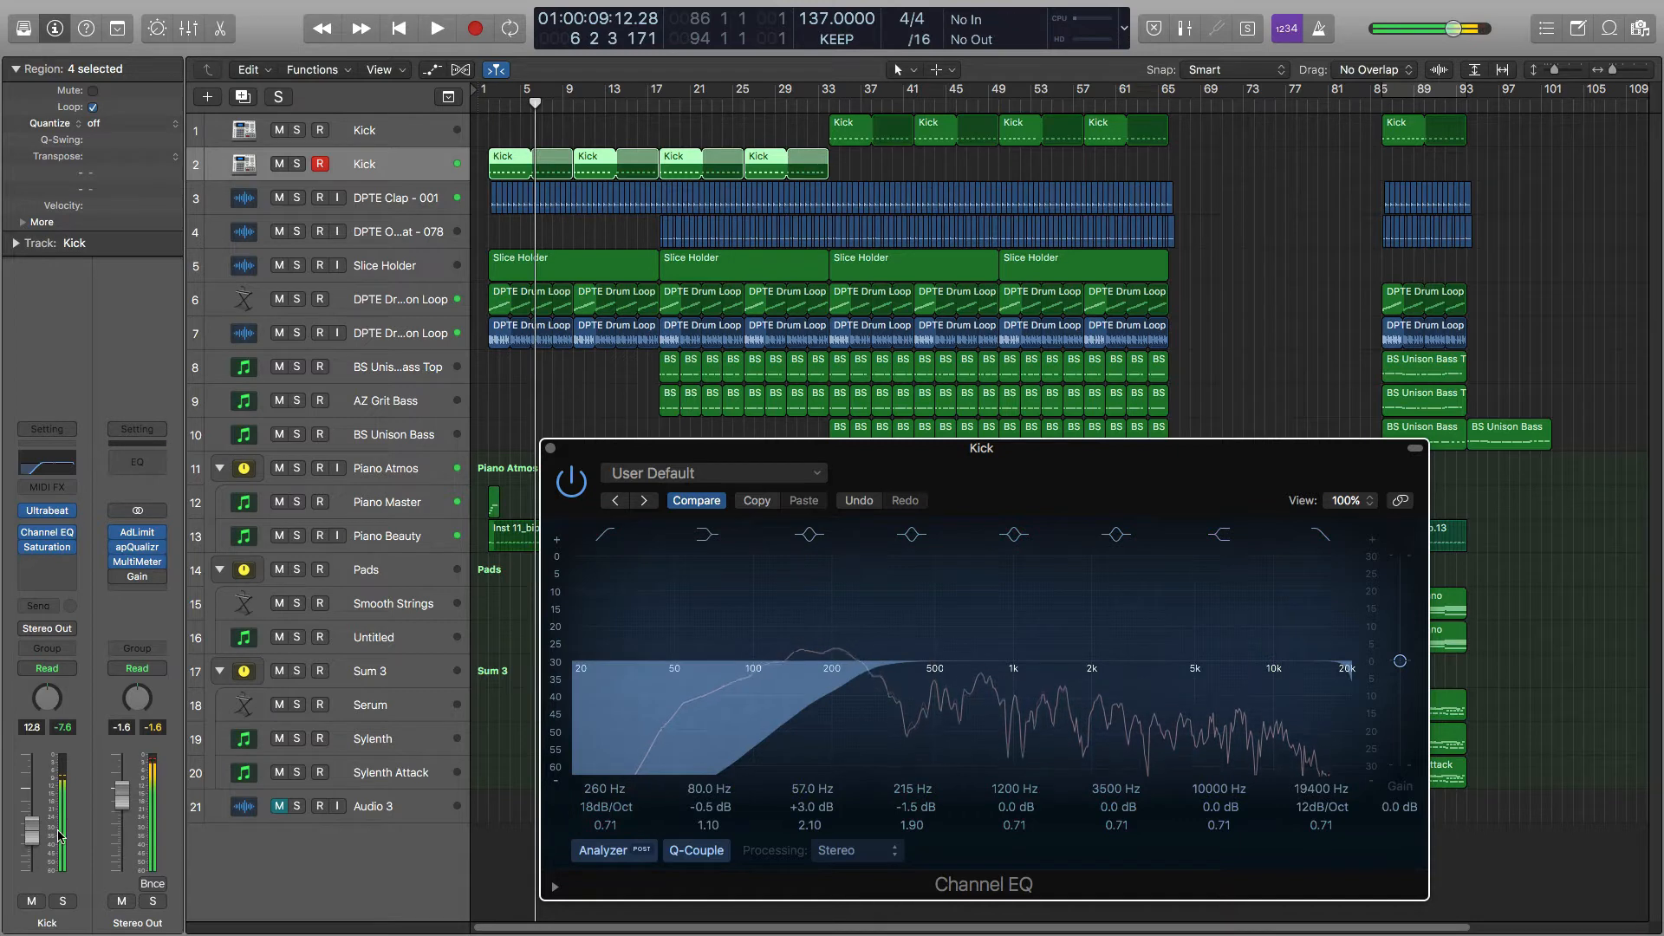
Raise the duplicate Kick track's volume to -10.2 dB and play the intro to check its level.
left_click(35, 828)
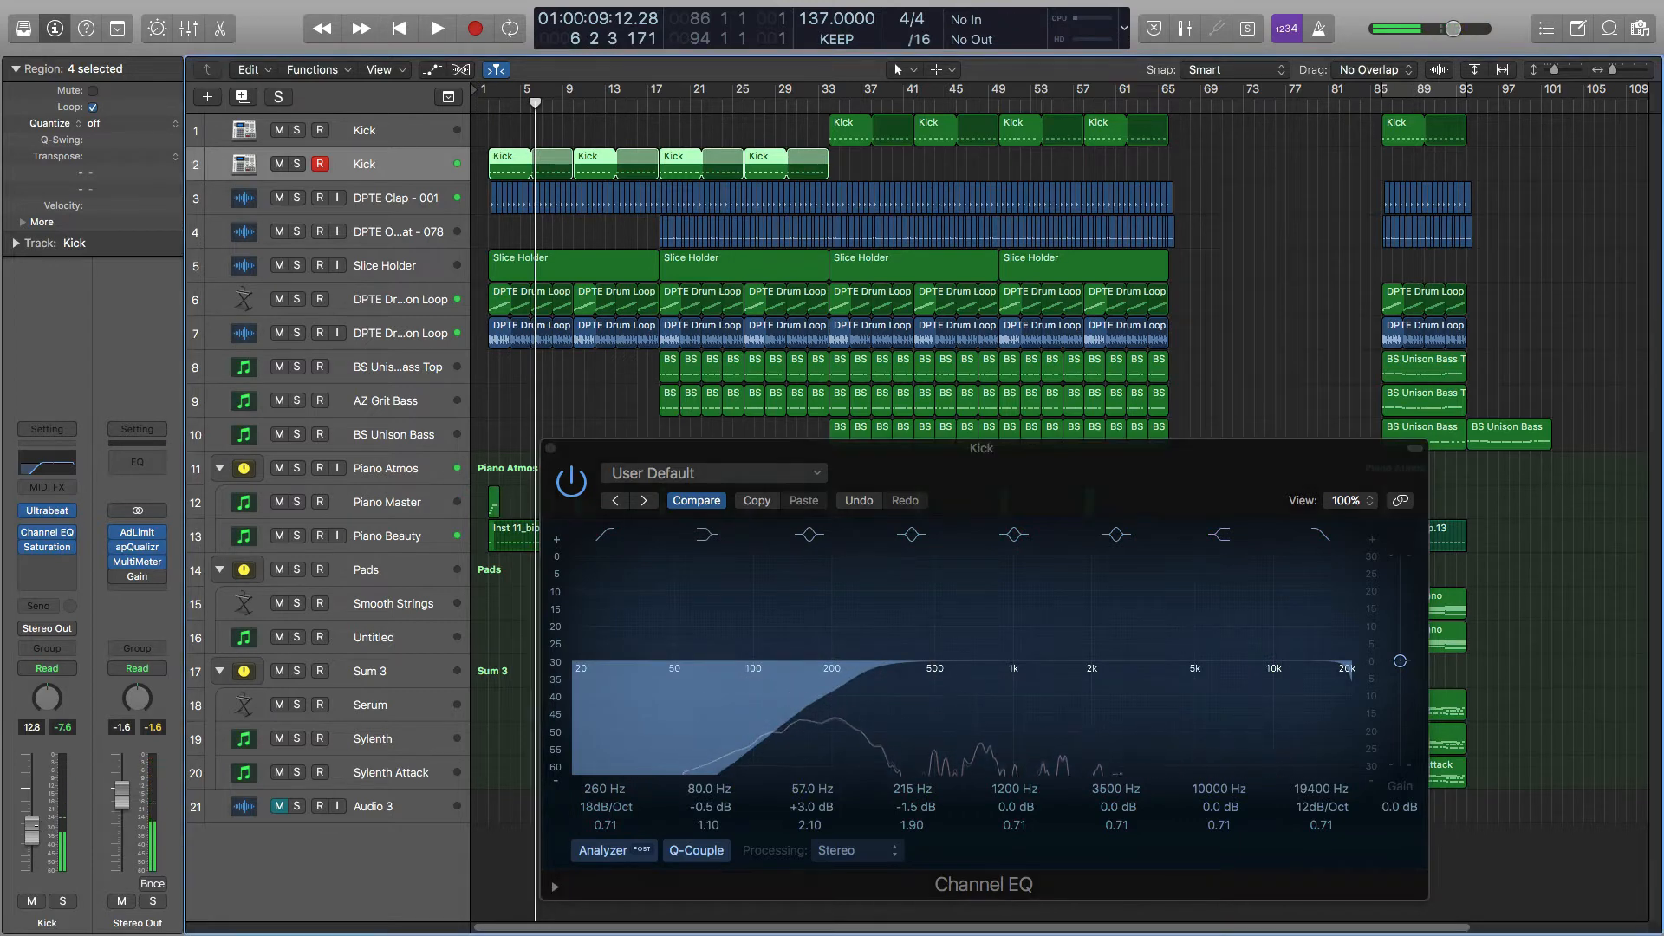
left_click_drag(35, 826, 34, 821)
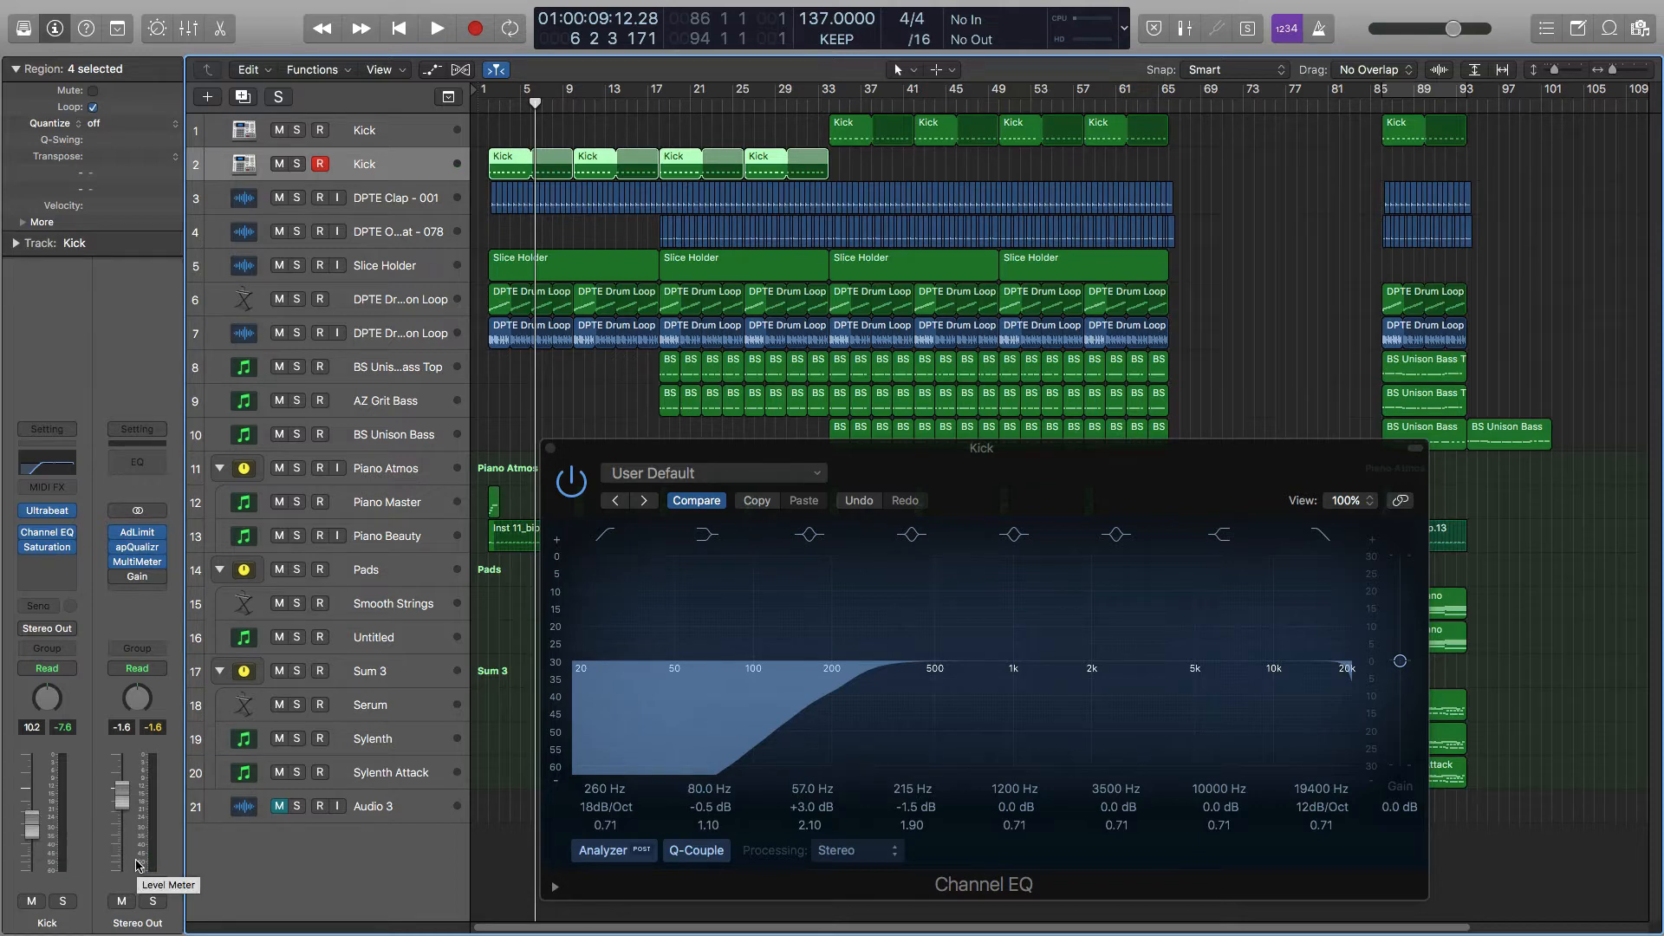
key("space")
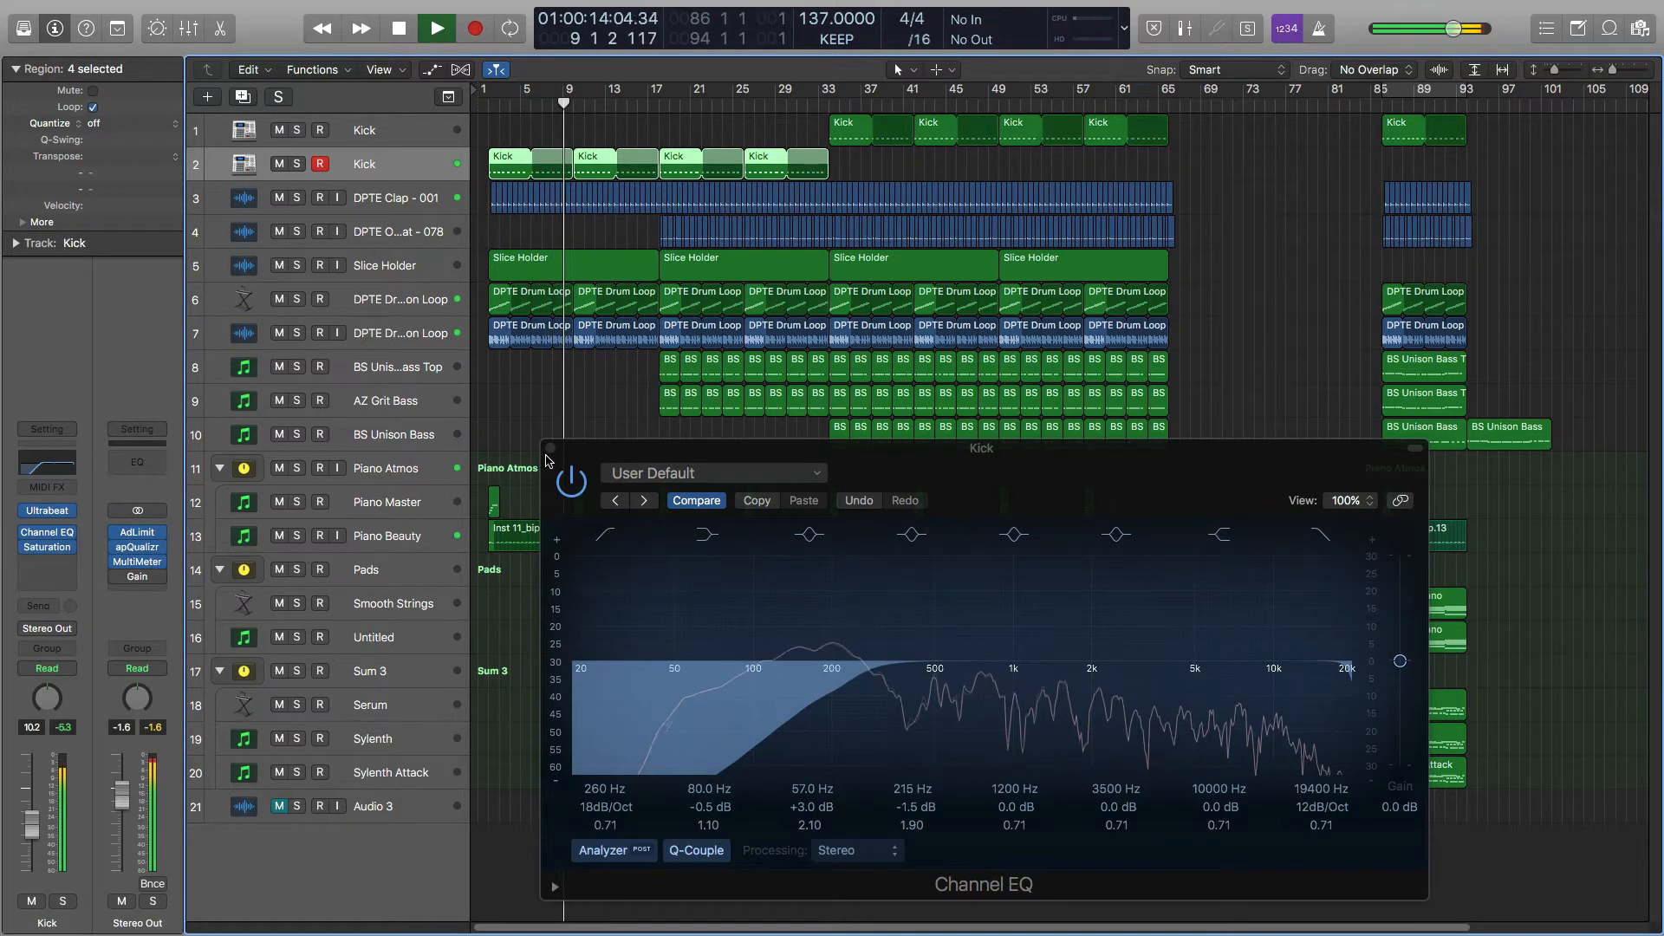
key("space")
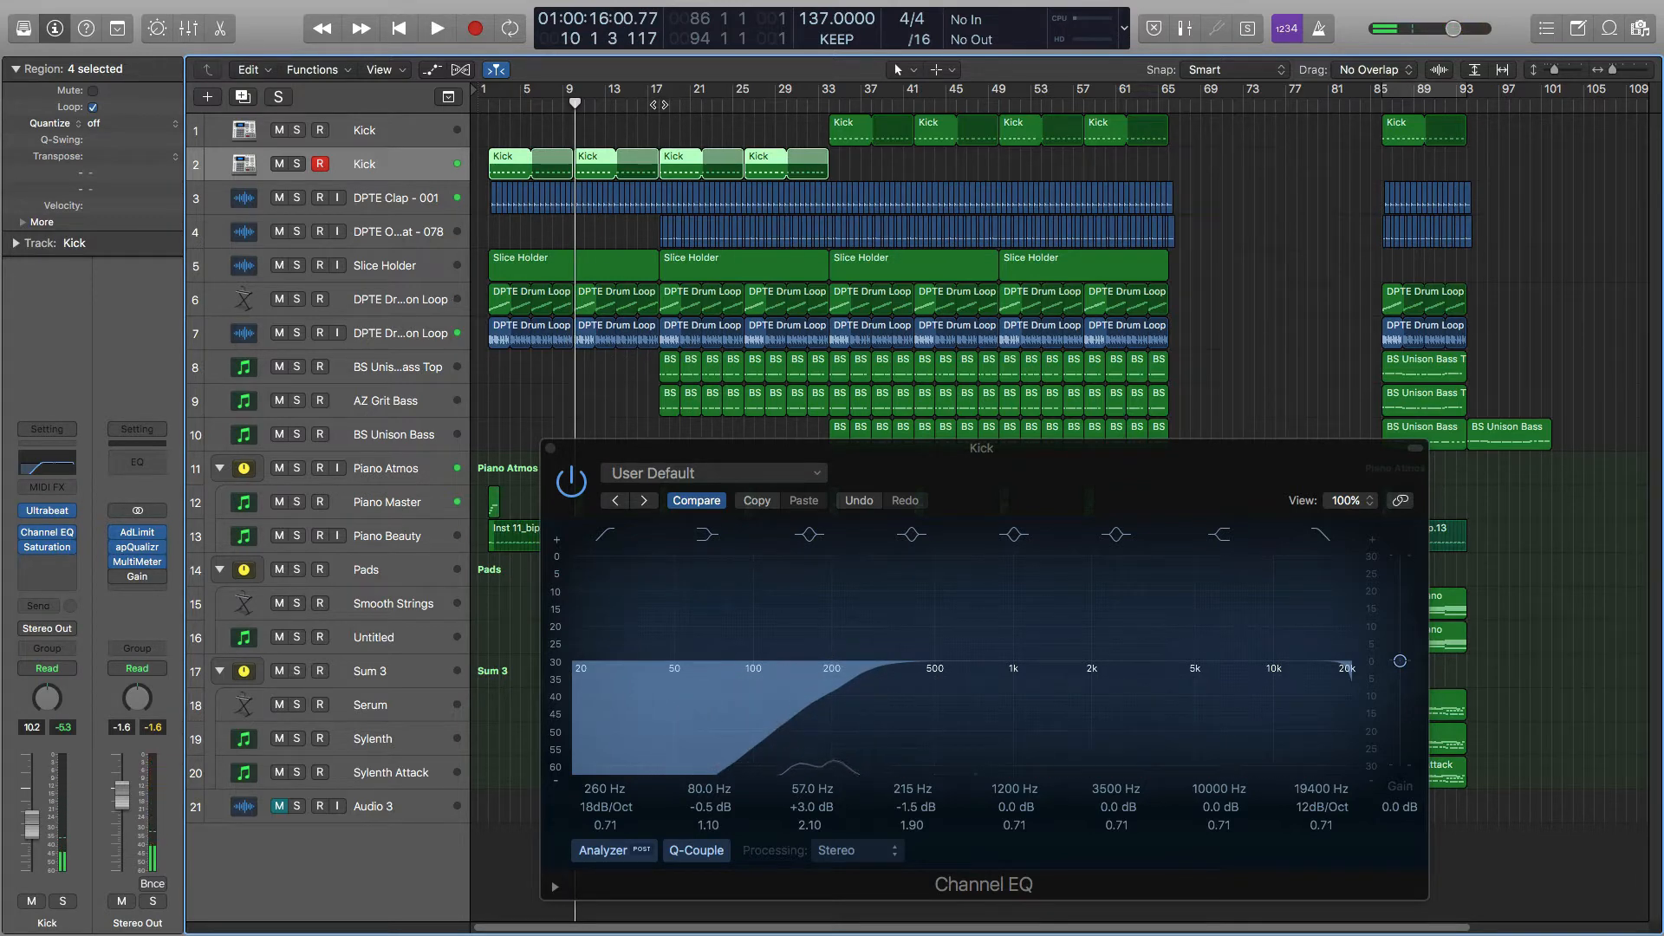
Audition the kick from bar 18, reset its peak reading and set the duplicate Kick's volume to -10.8 dB.
left_click(657, 104)
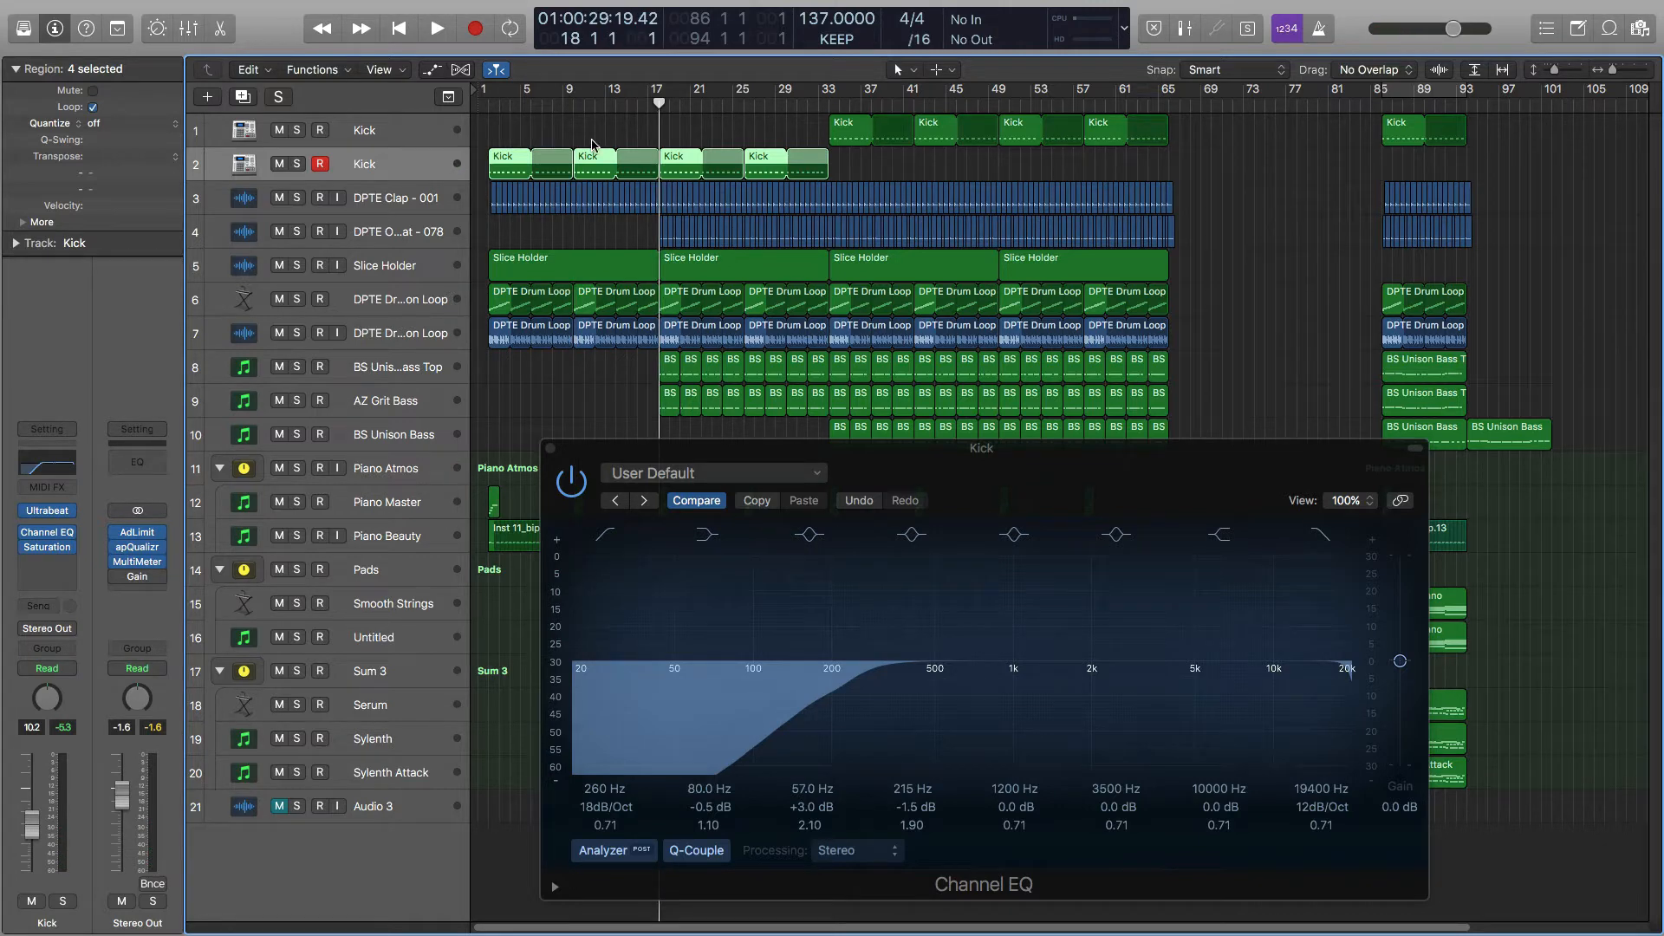
key("space")
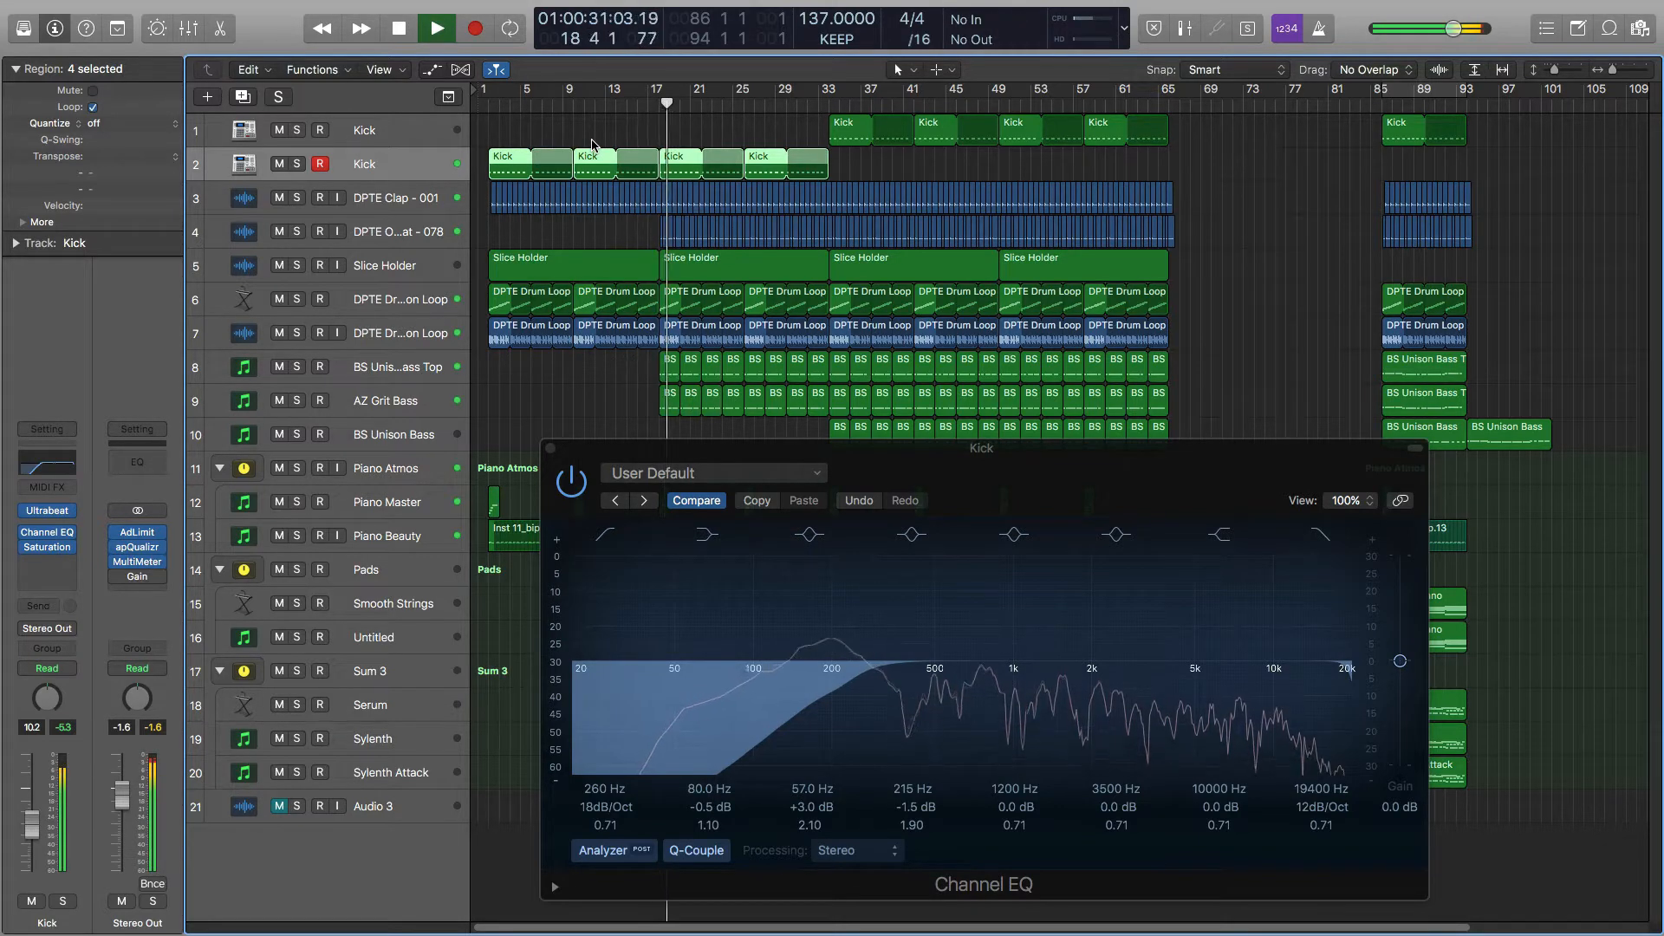
key("space")
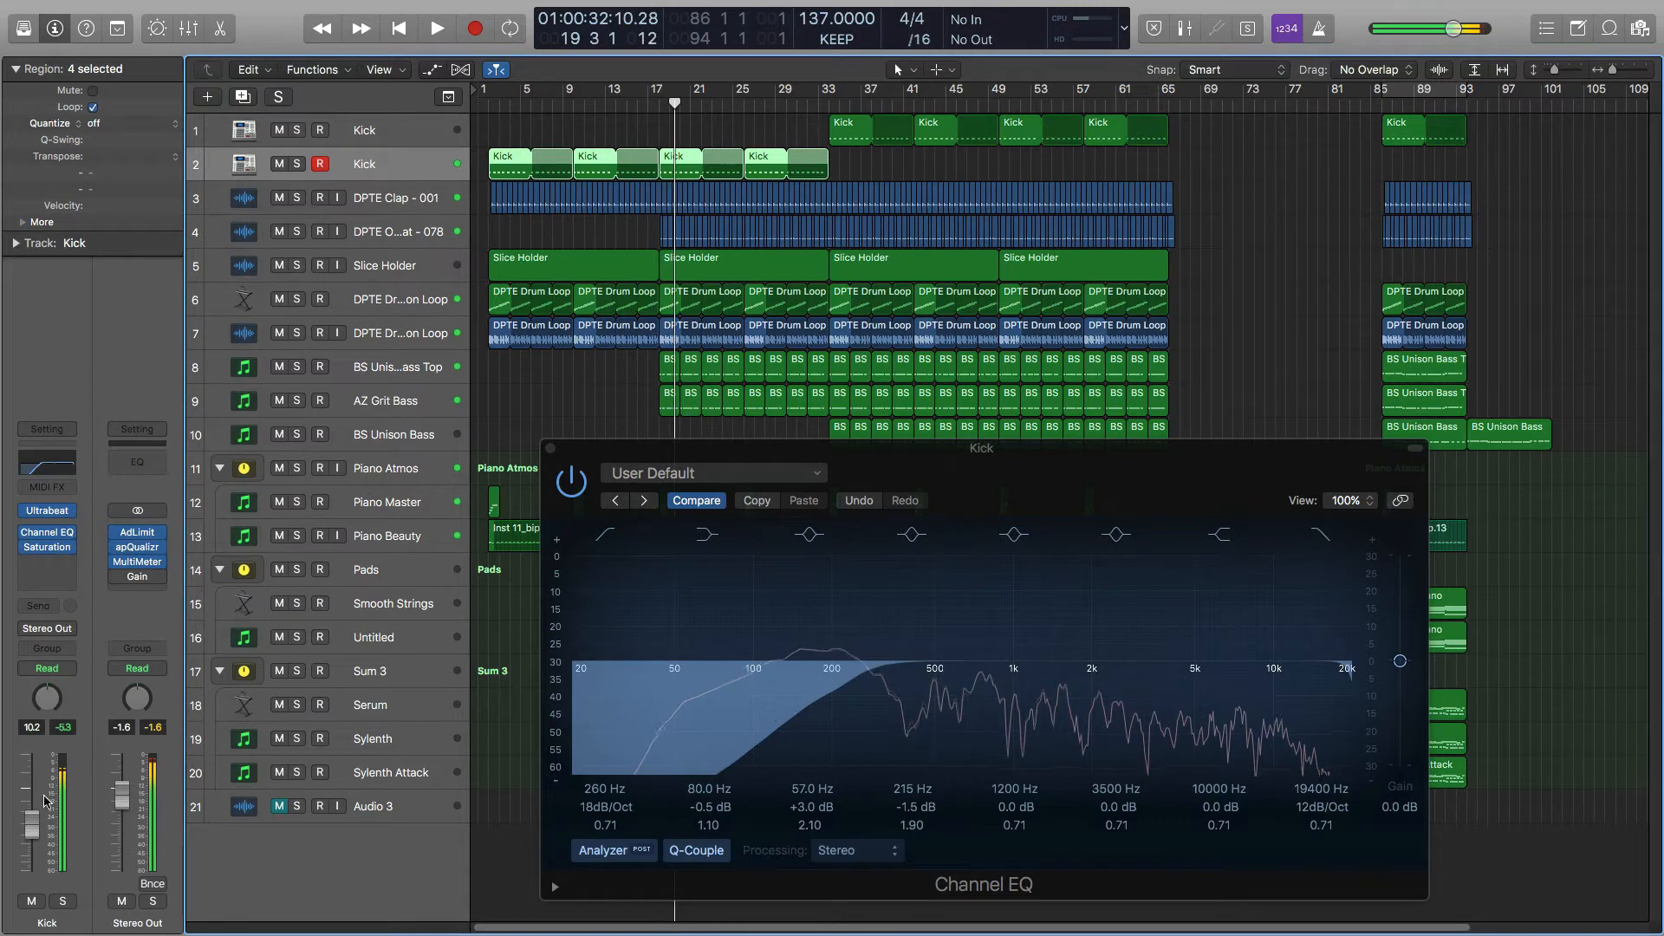
left_click(65, 730)
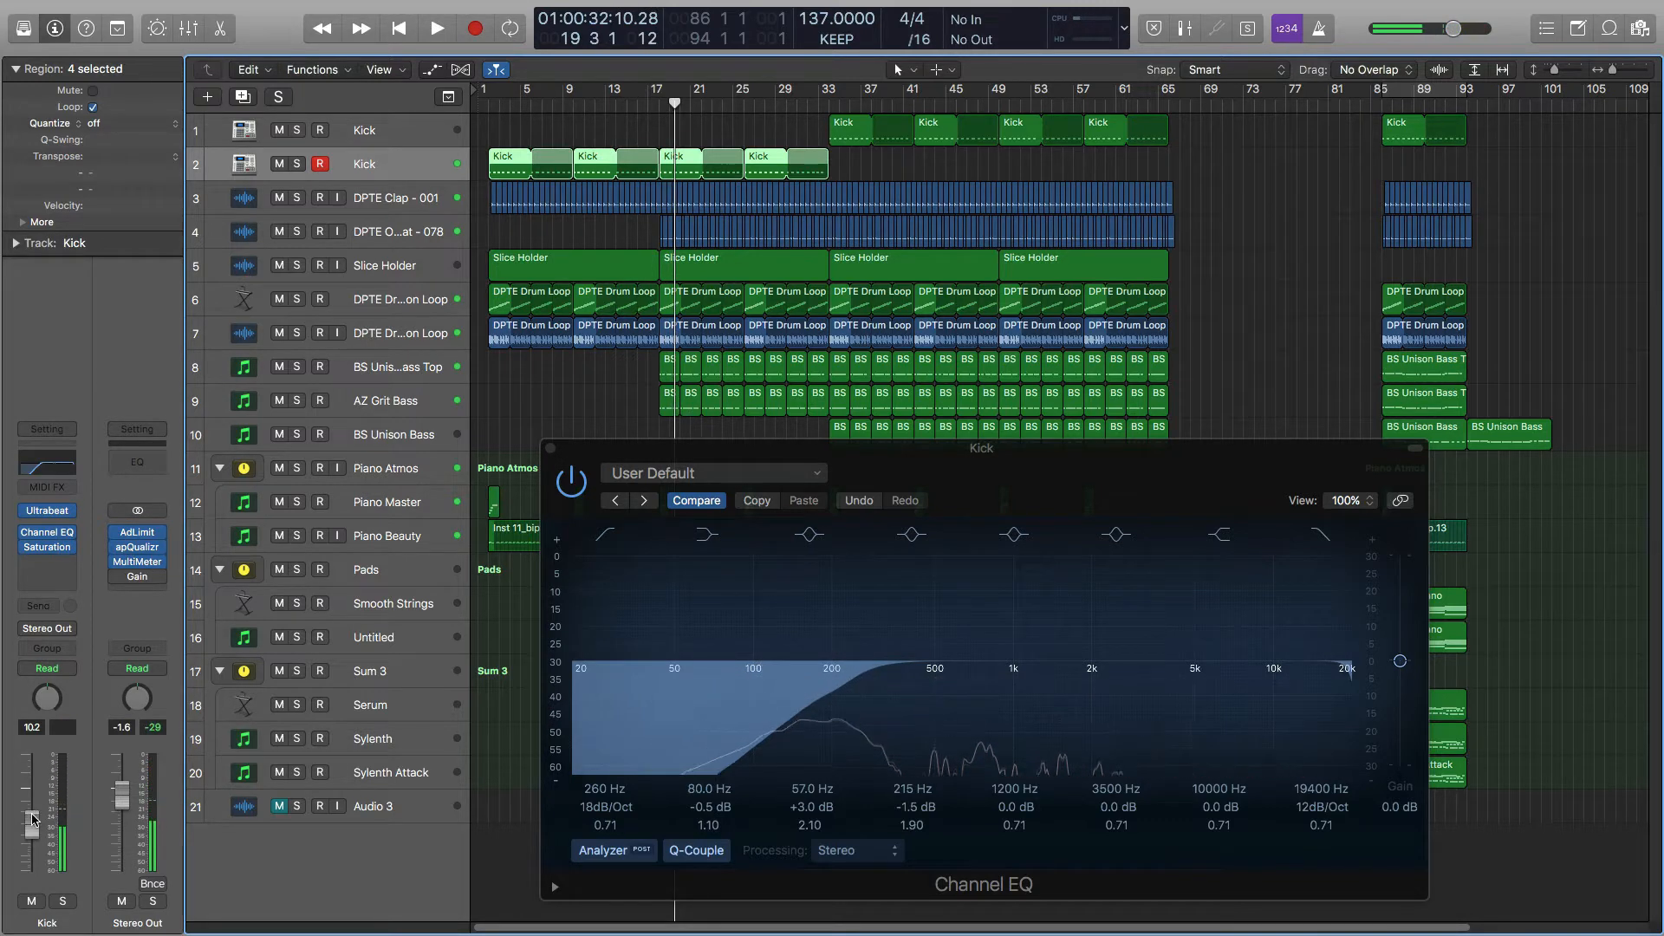
left_click_drag(35, 815, 37, 821)
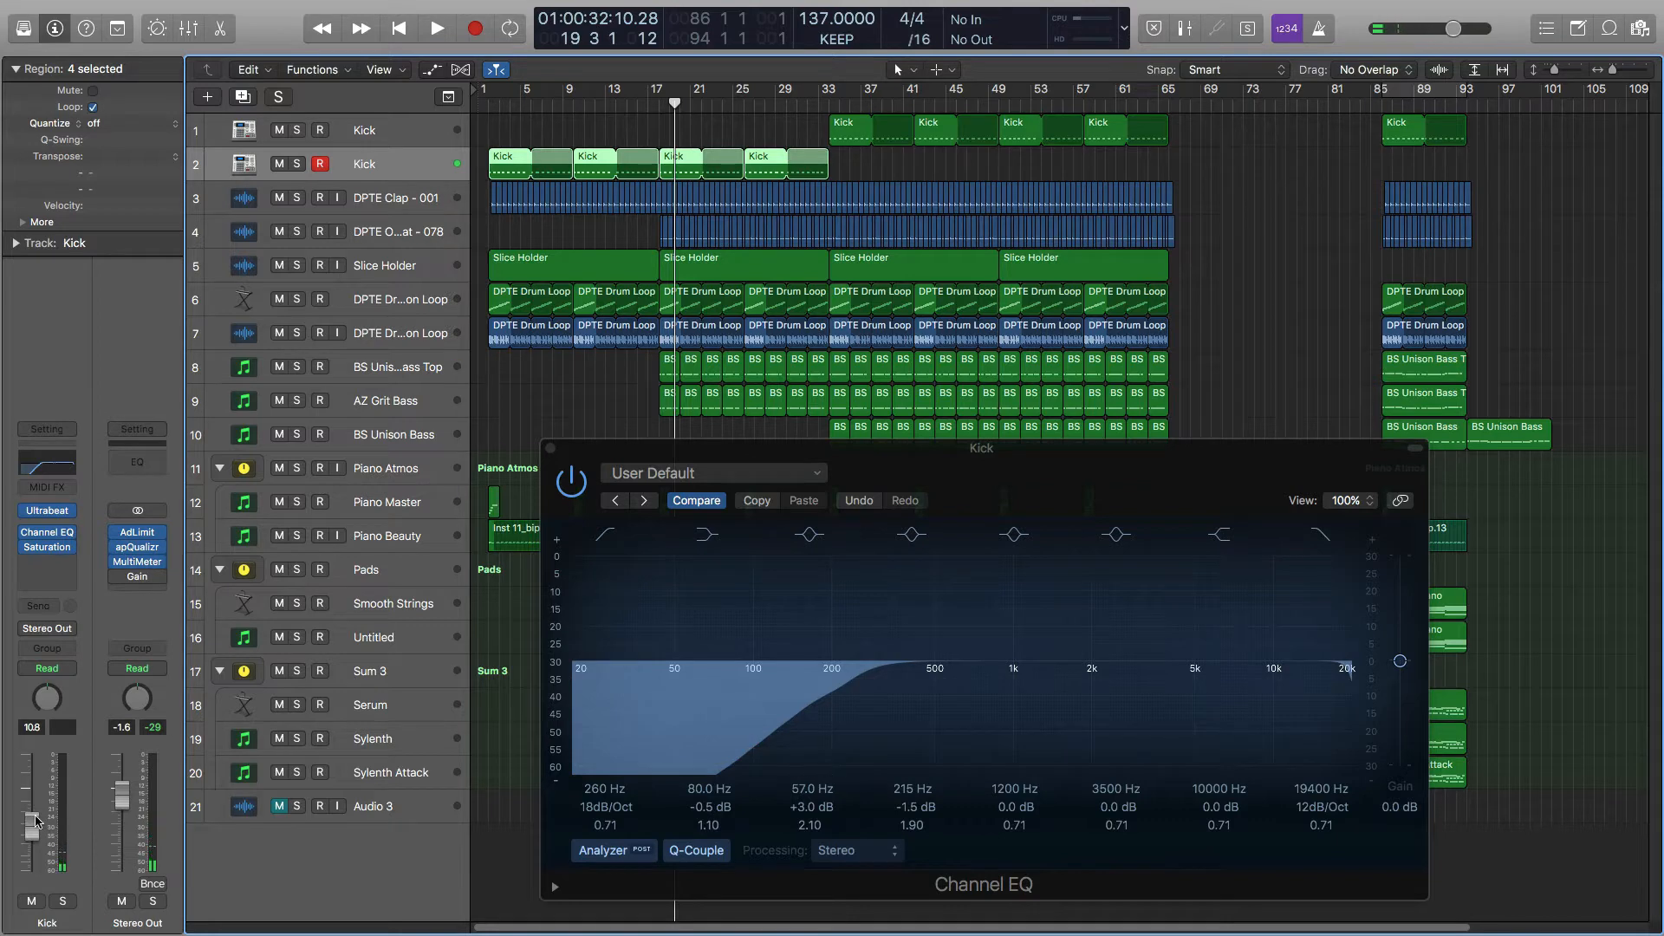
Play the arrangement on from bar 19 to check the kick level, switching on the Stereo Out's Gain plug-in.
key("space")
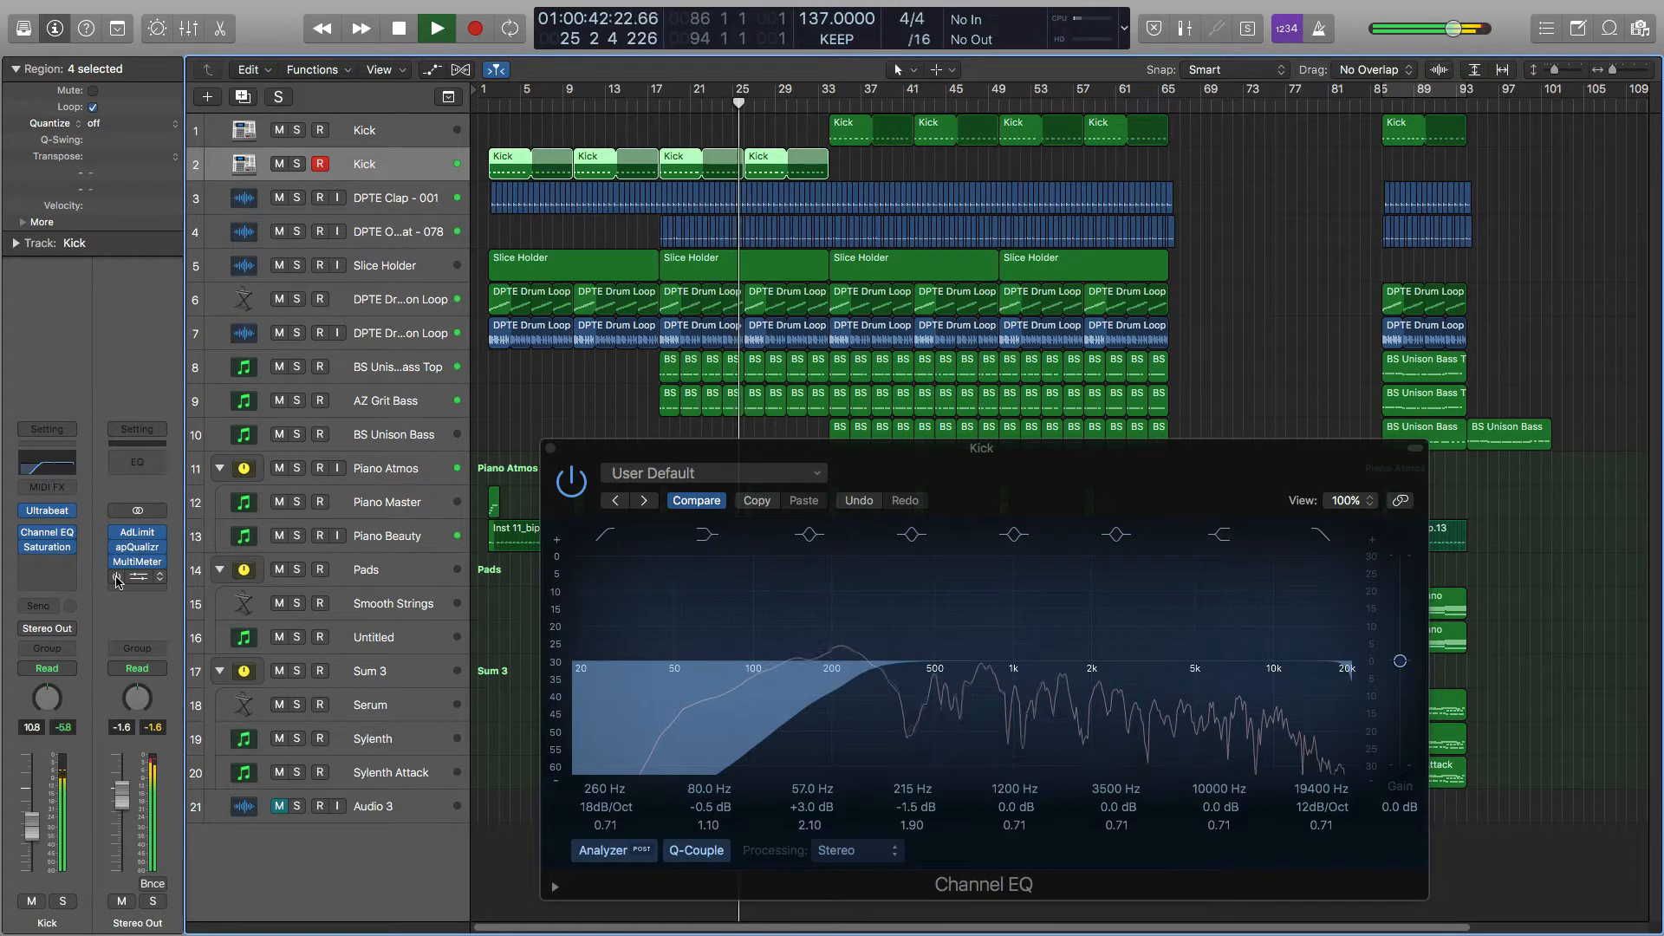
mouse_move(118, 579)
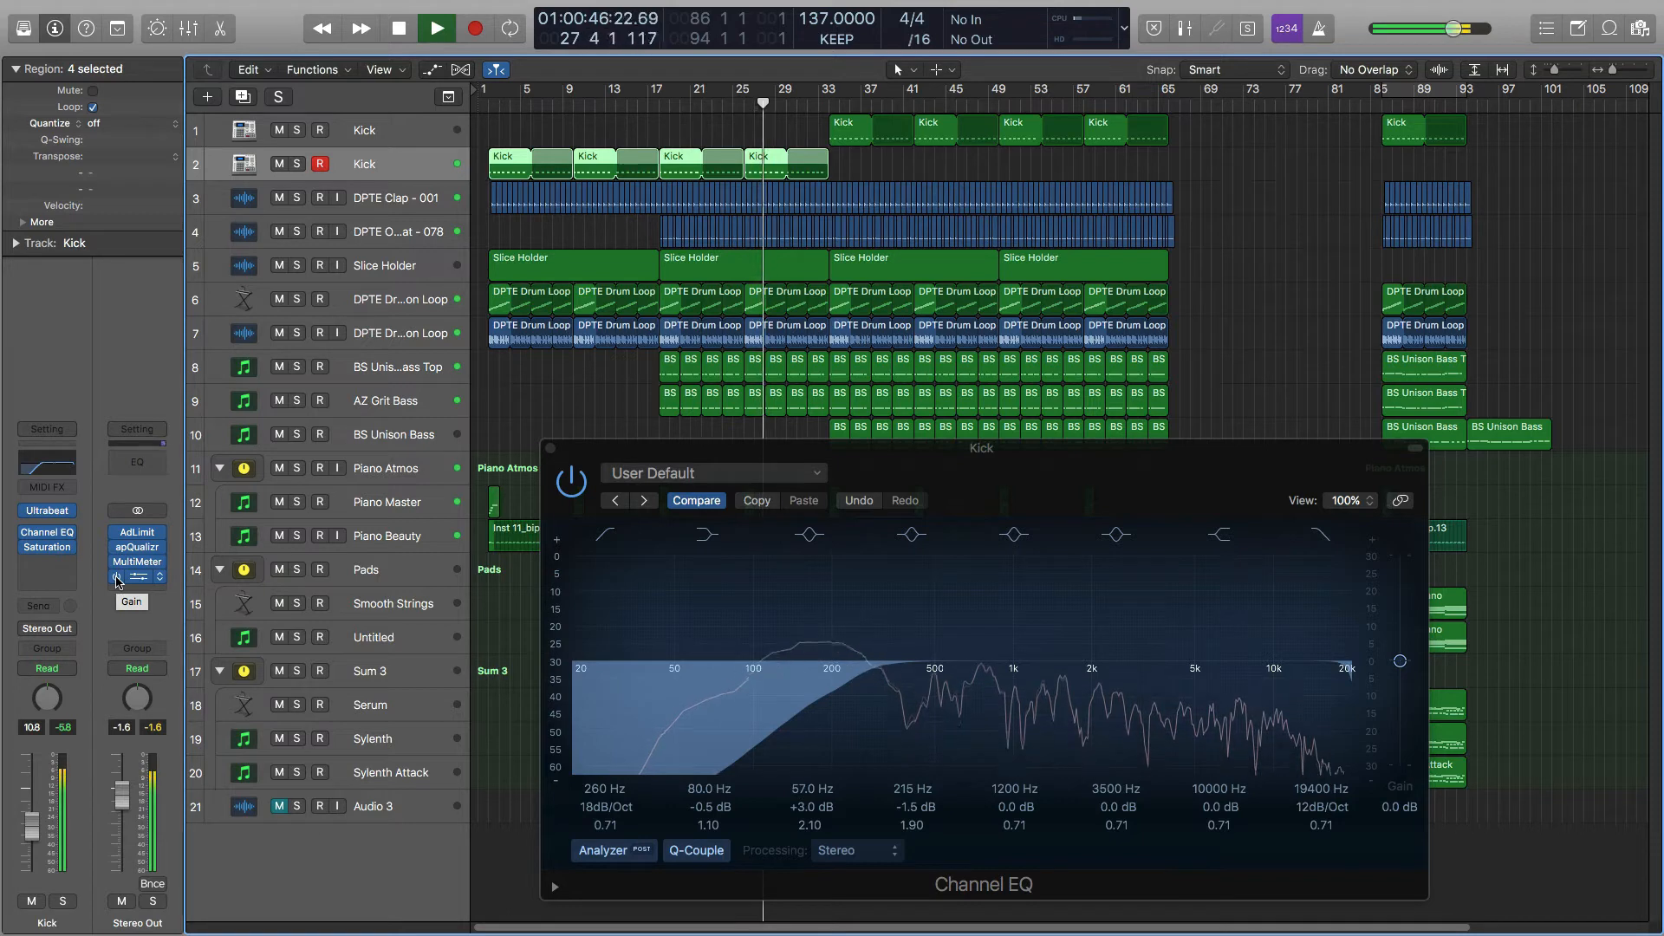
key("space")
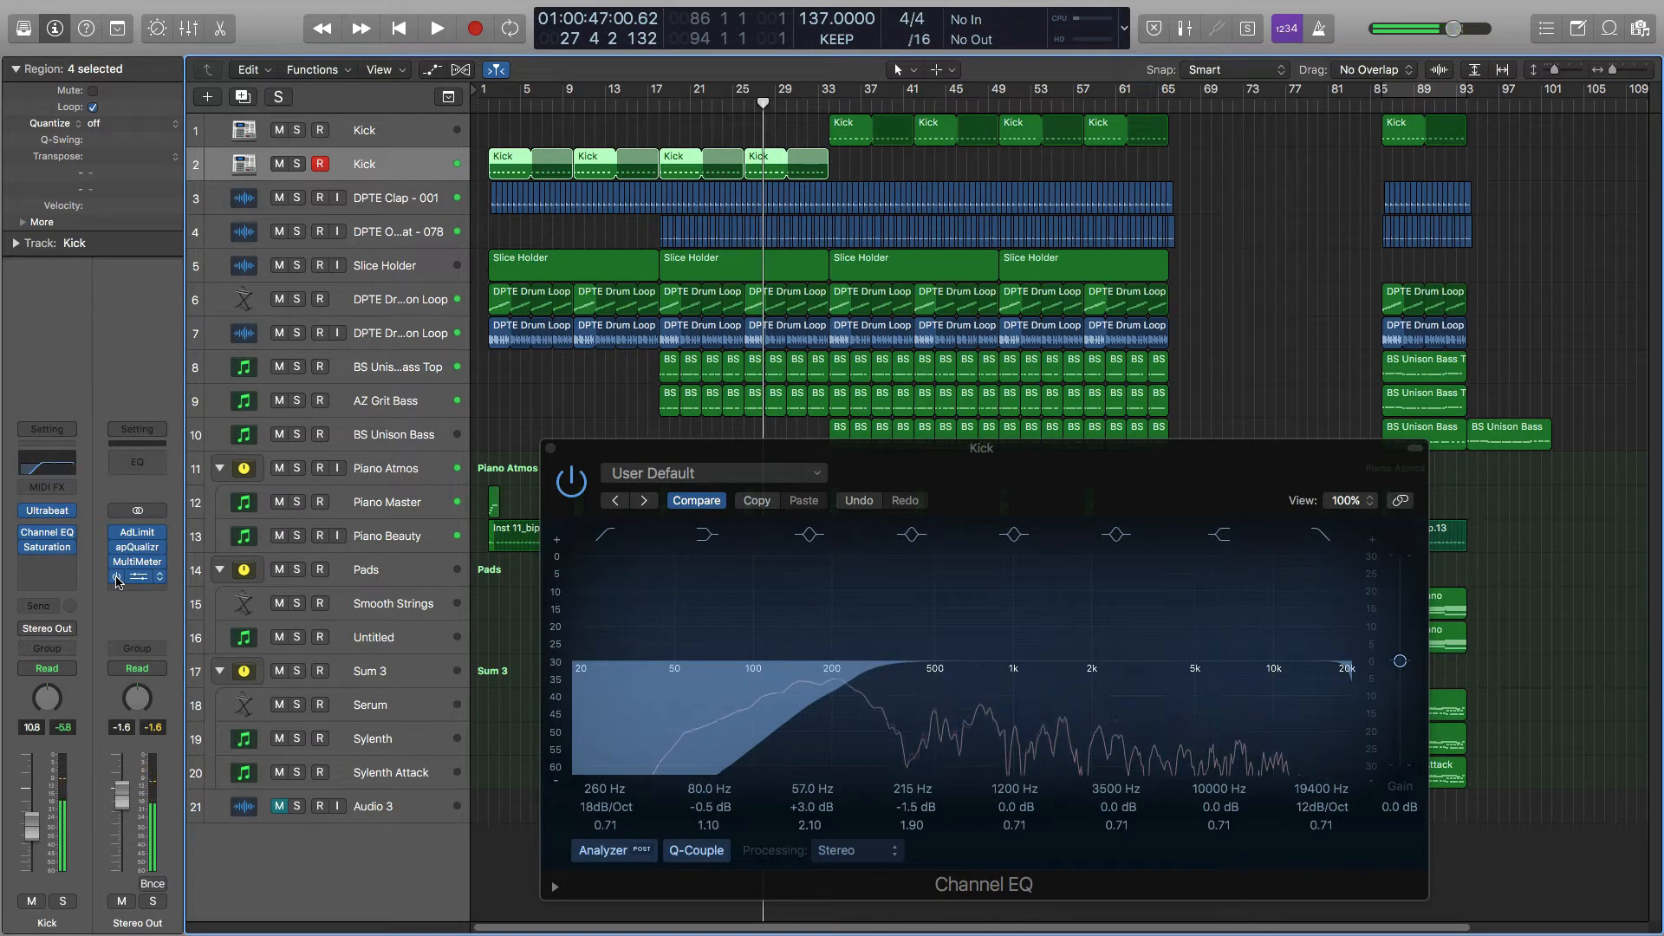
Bypass the Stereo Out's Gain plug-in during playback, and close the Gain and Channel EQ windows.
left_click(138, 581)
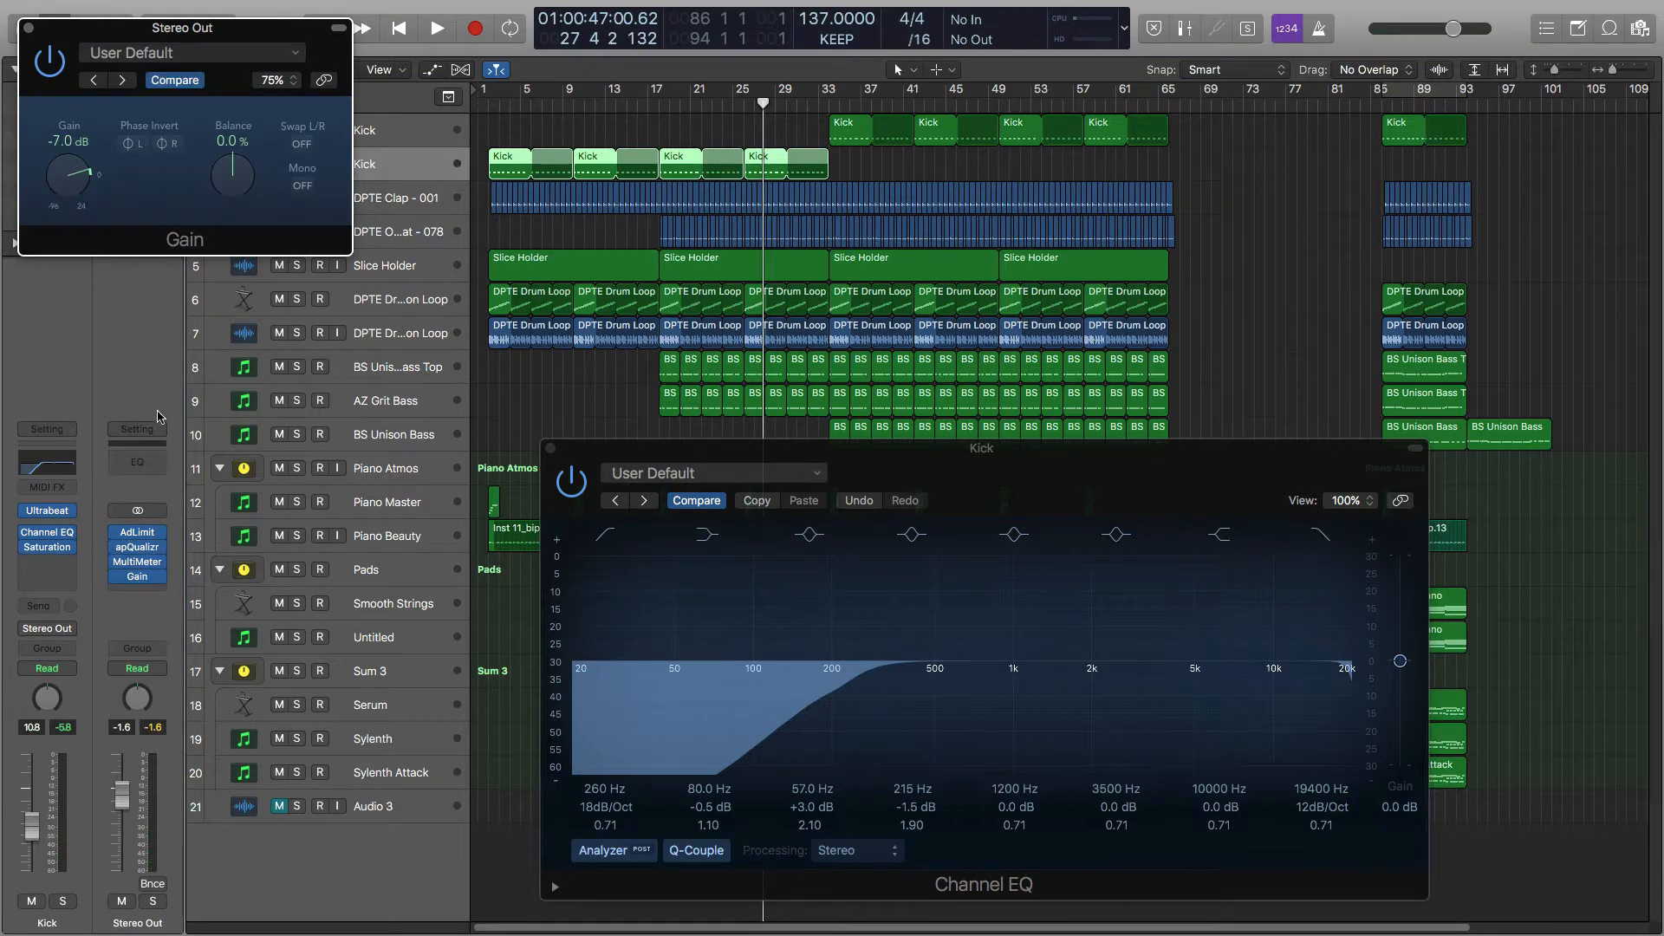
key("space")
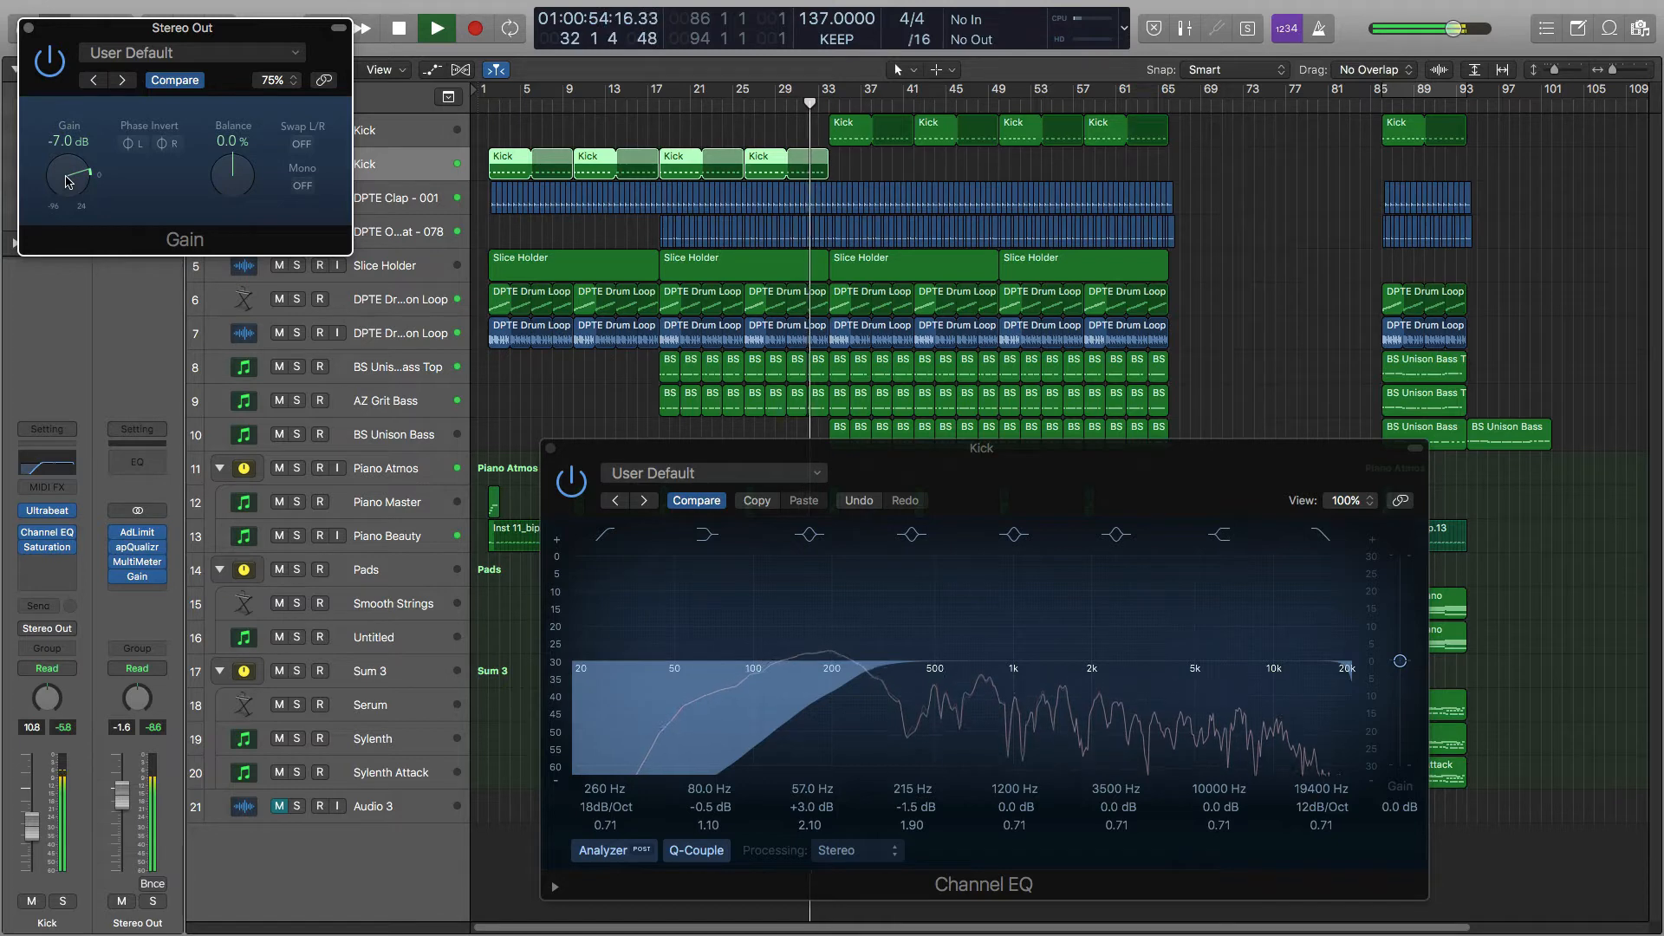
left_click(49, 70)
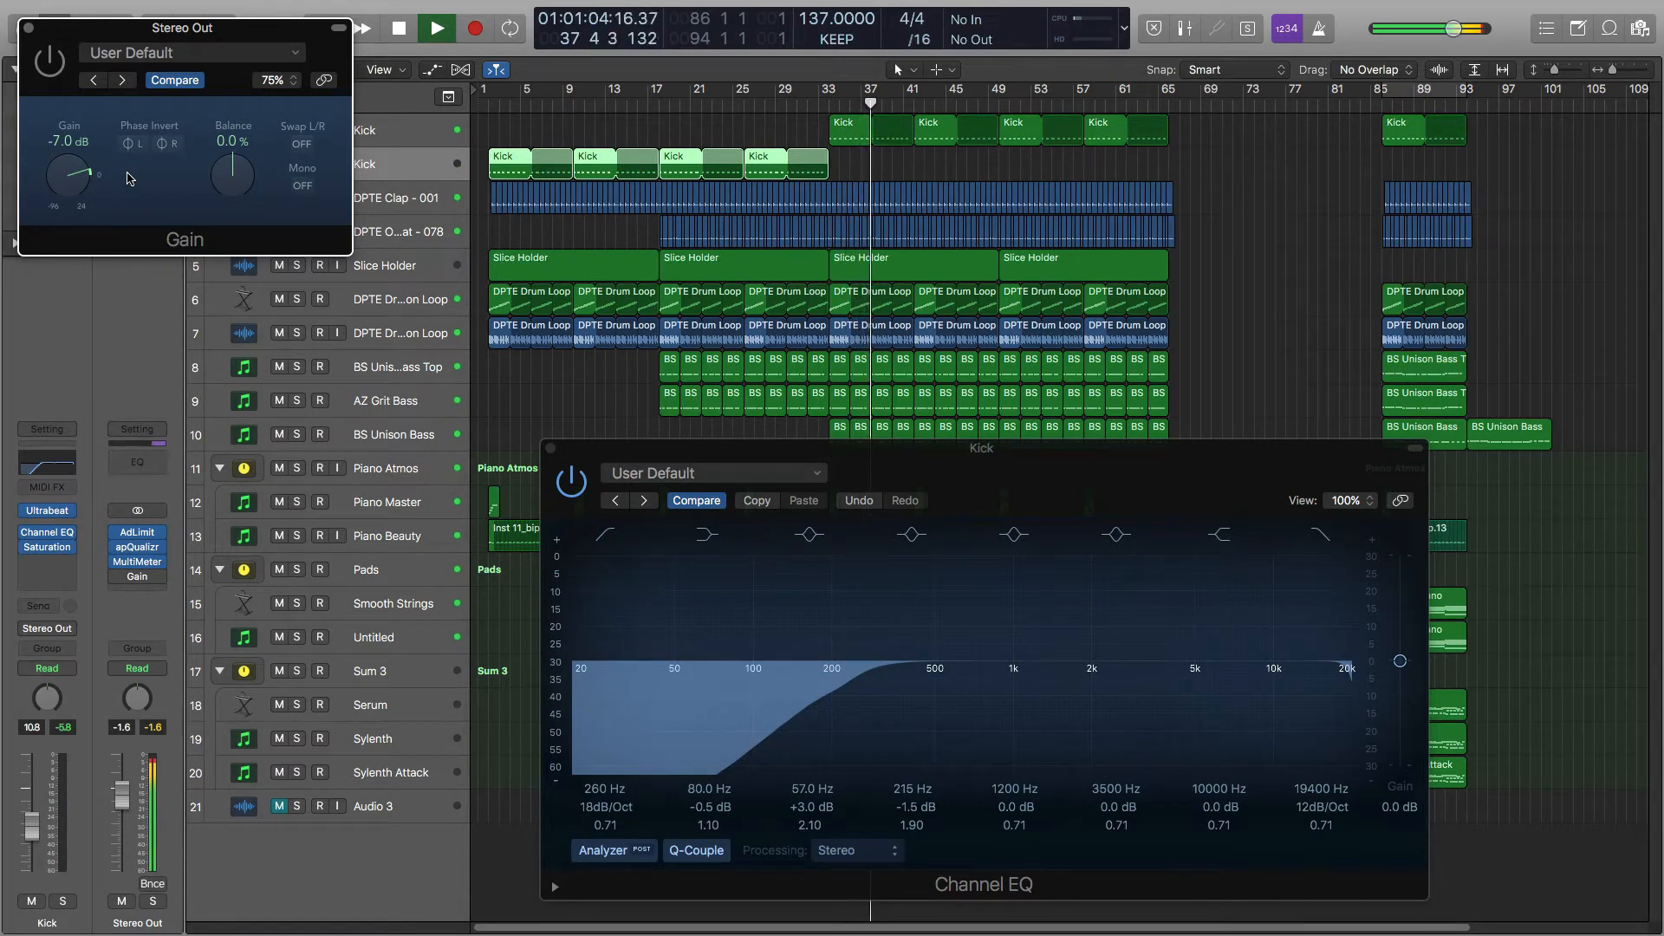
left_click(550, 448)
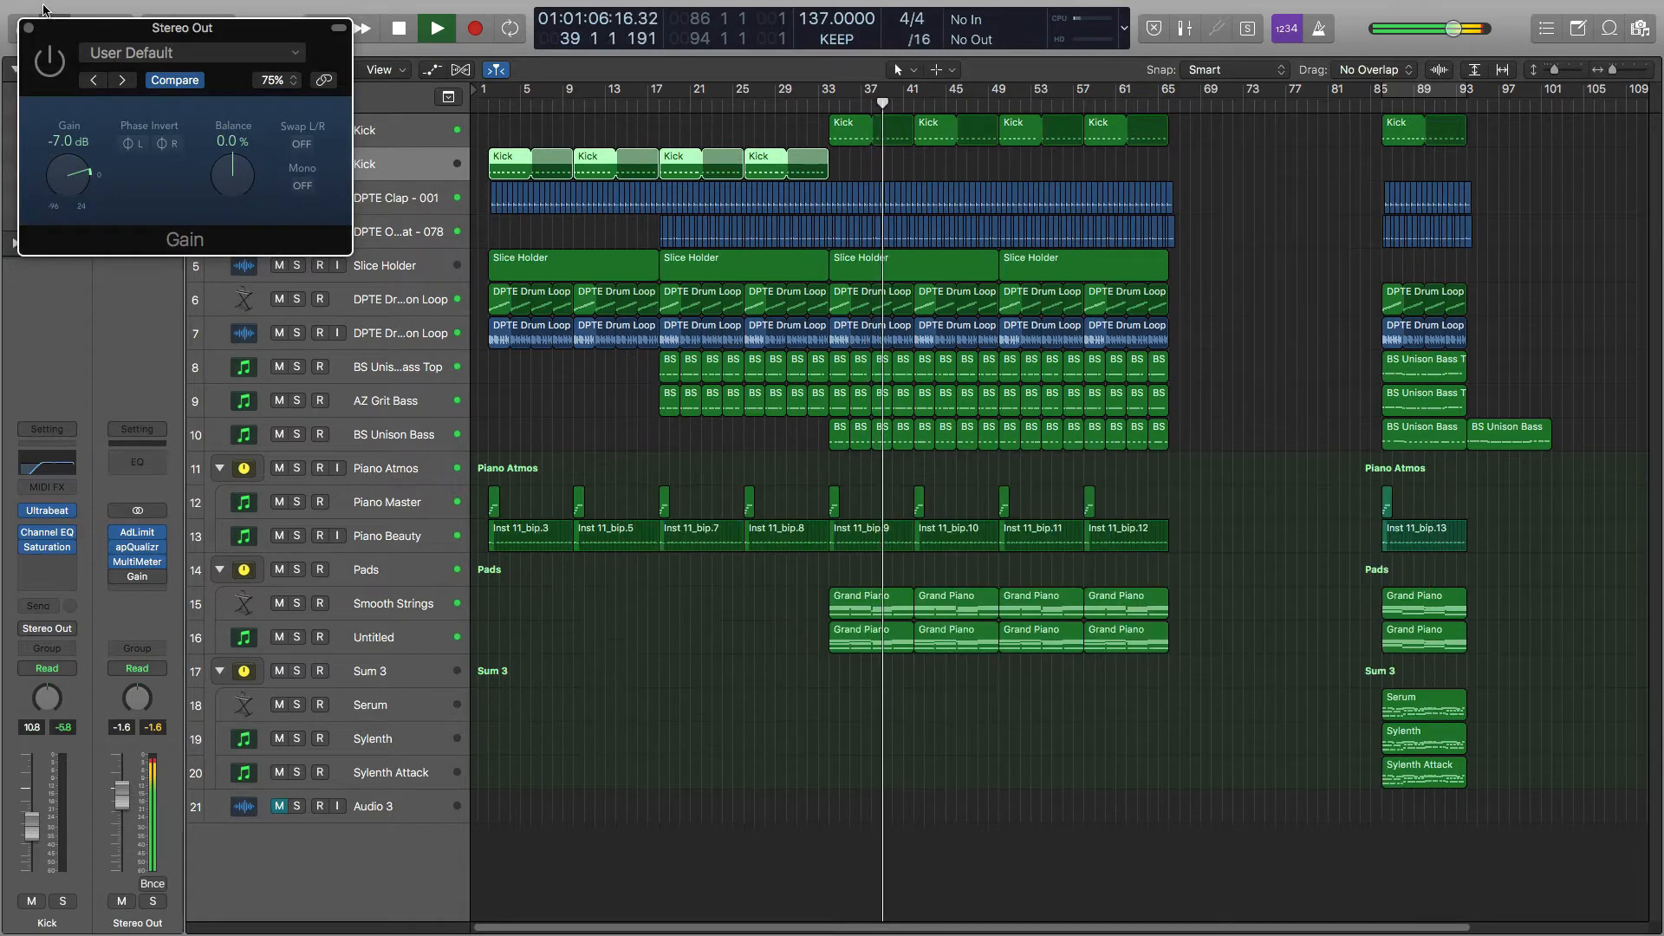
left_click(28, 28)
key("space")
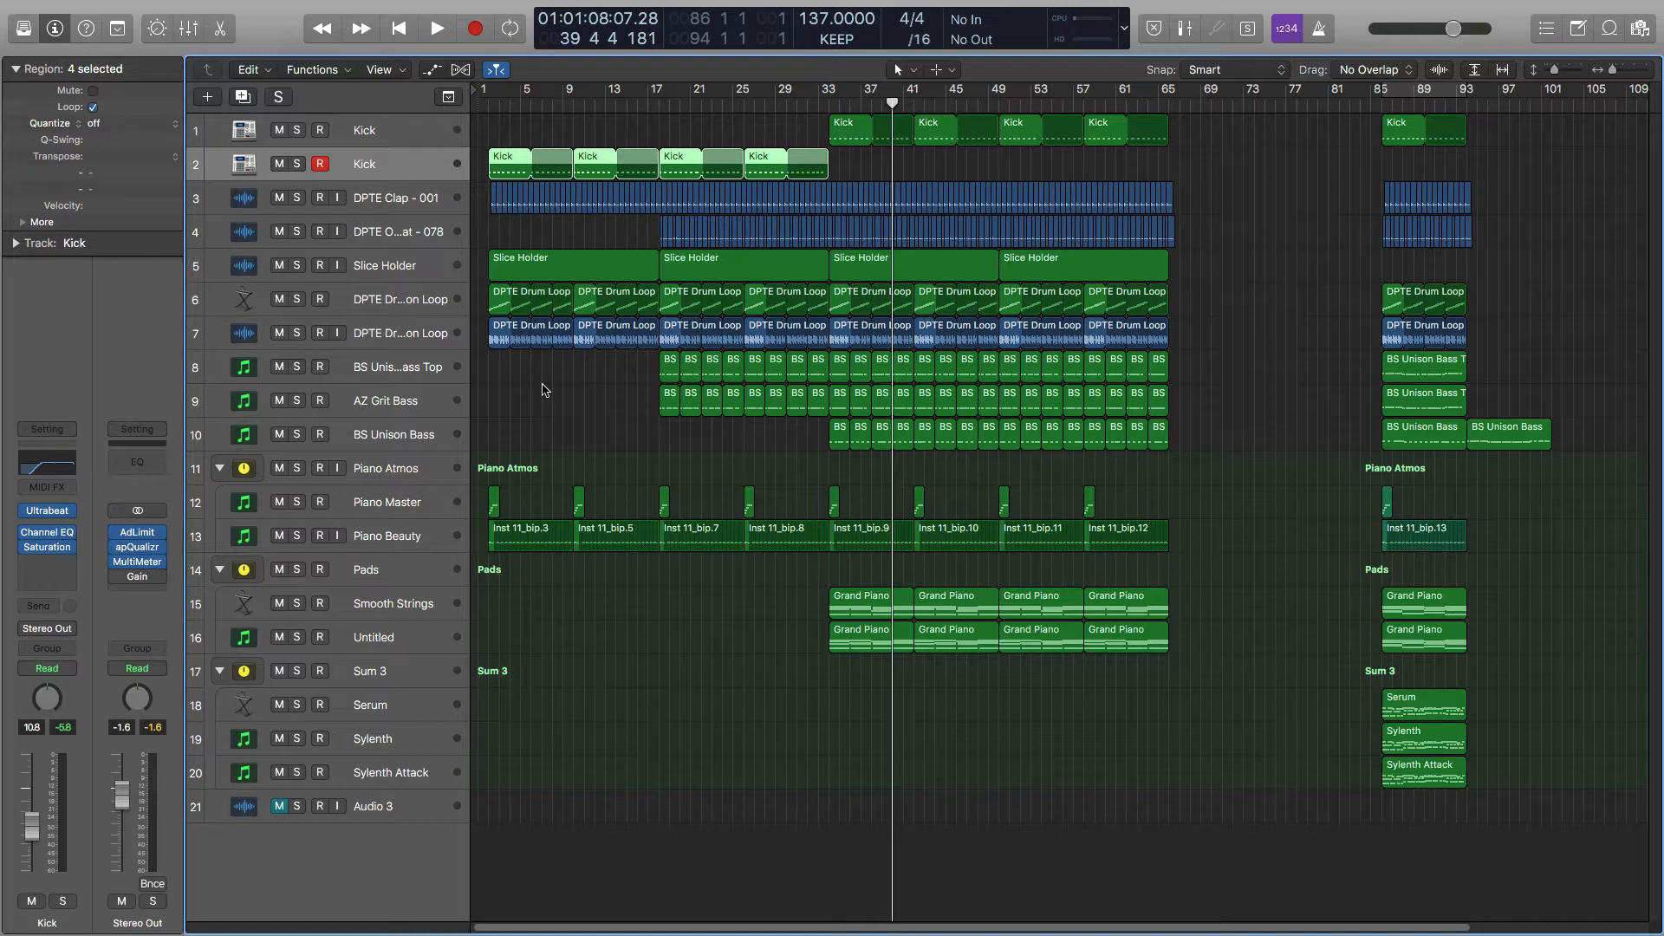
Play the arrangement from bar 16 to audition the transition into the bass section at bar 18.
left_click(659, 103)
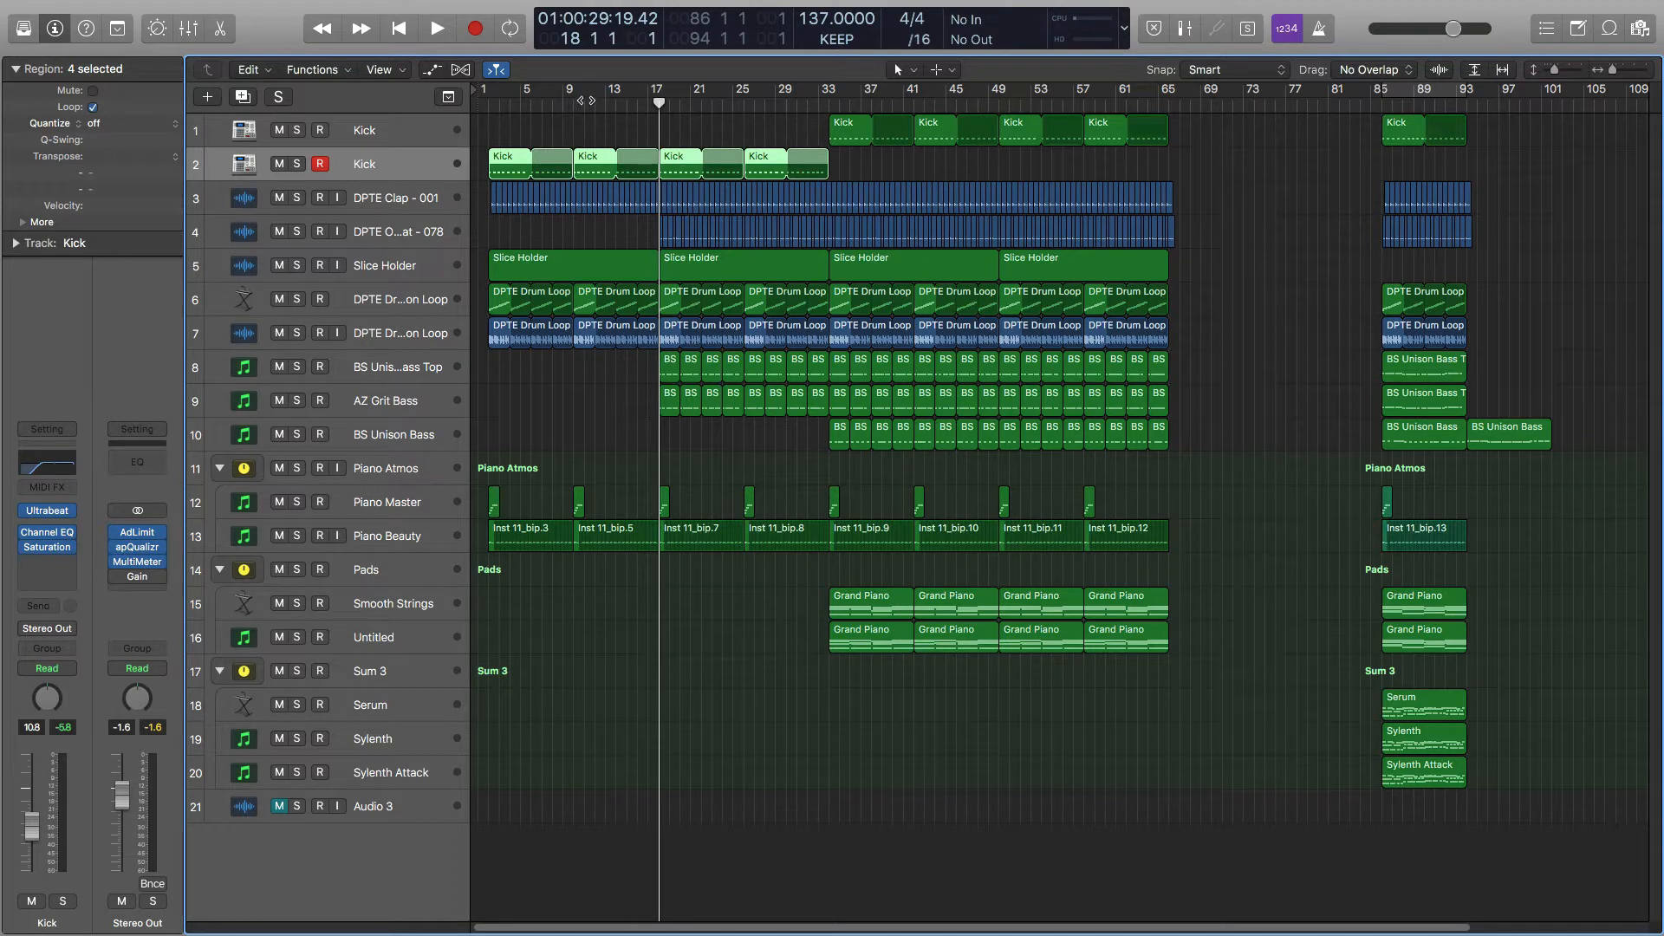
key("comma")
key("comma")
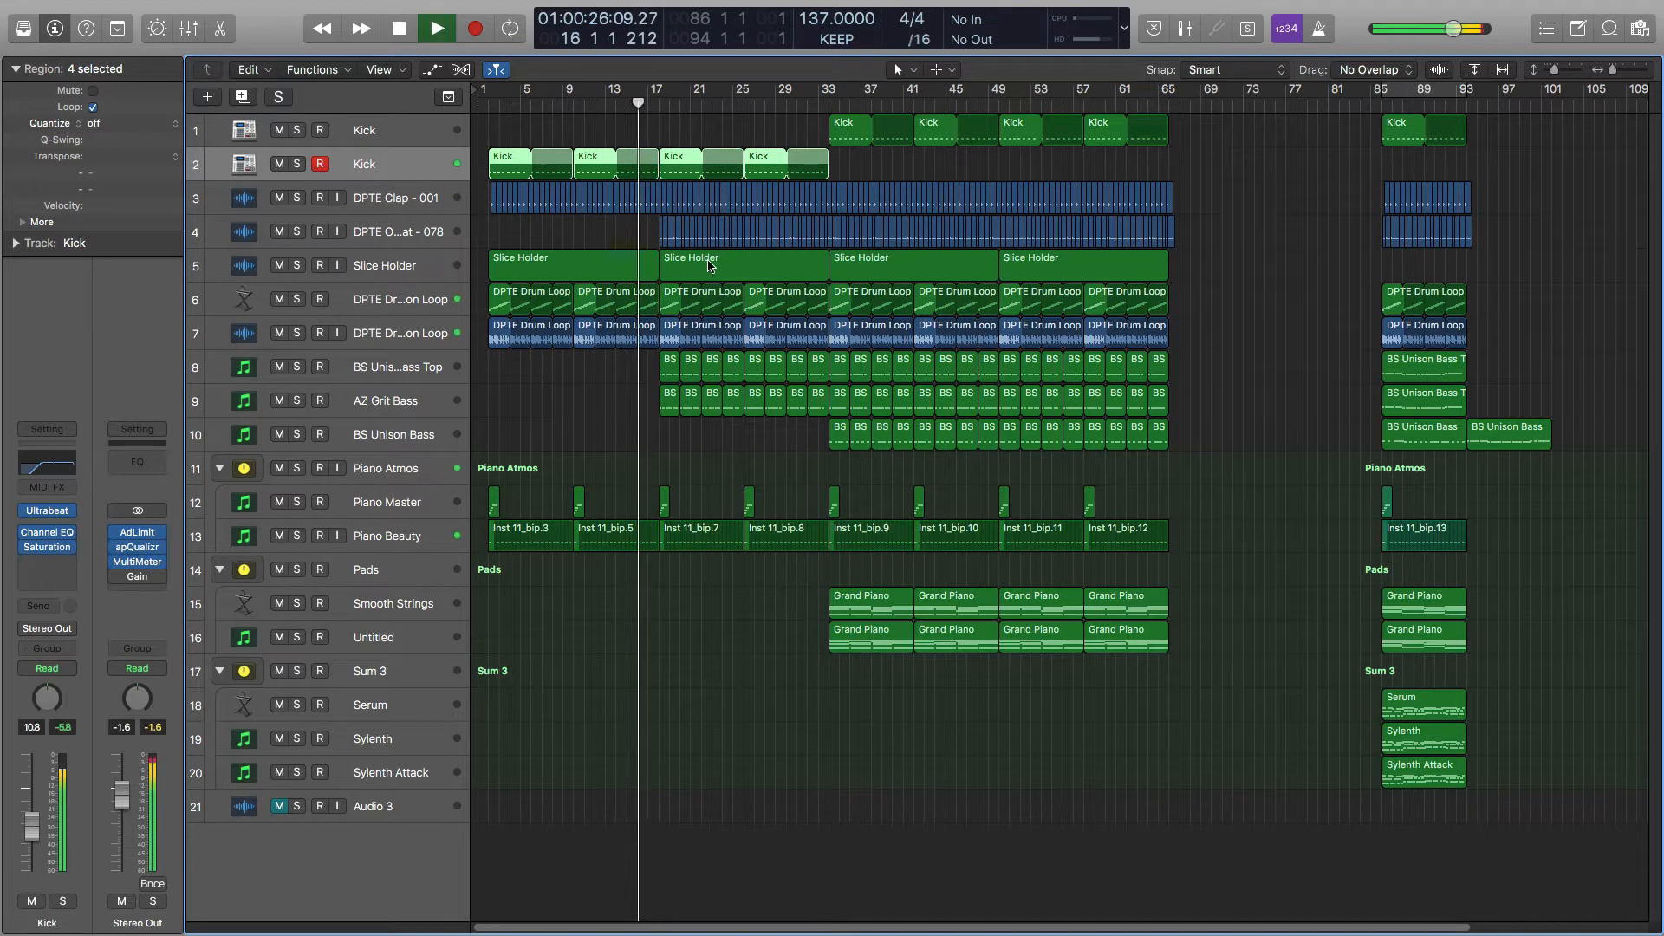
key("space")
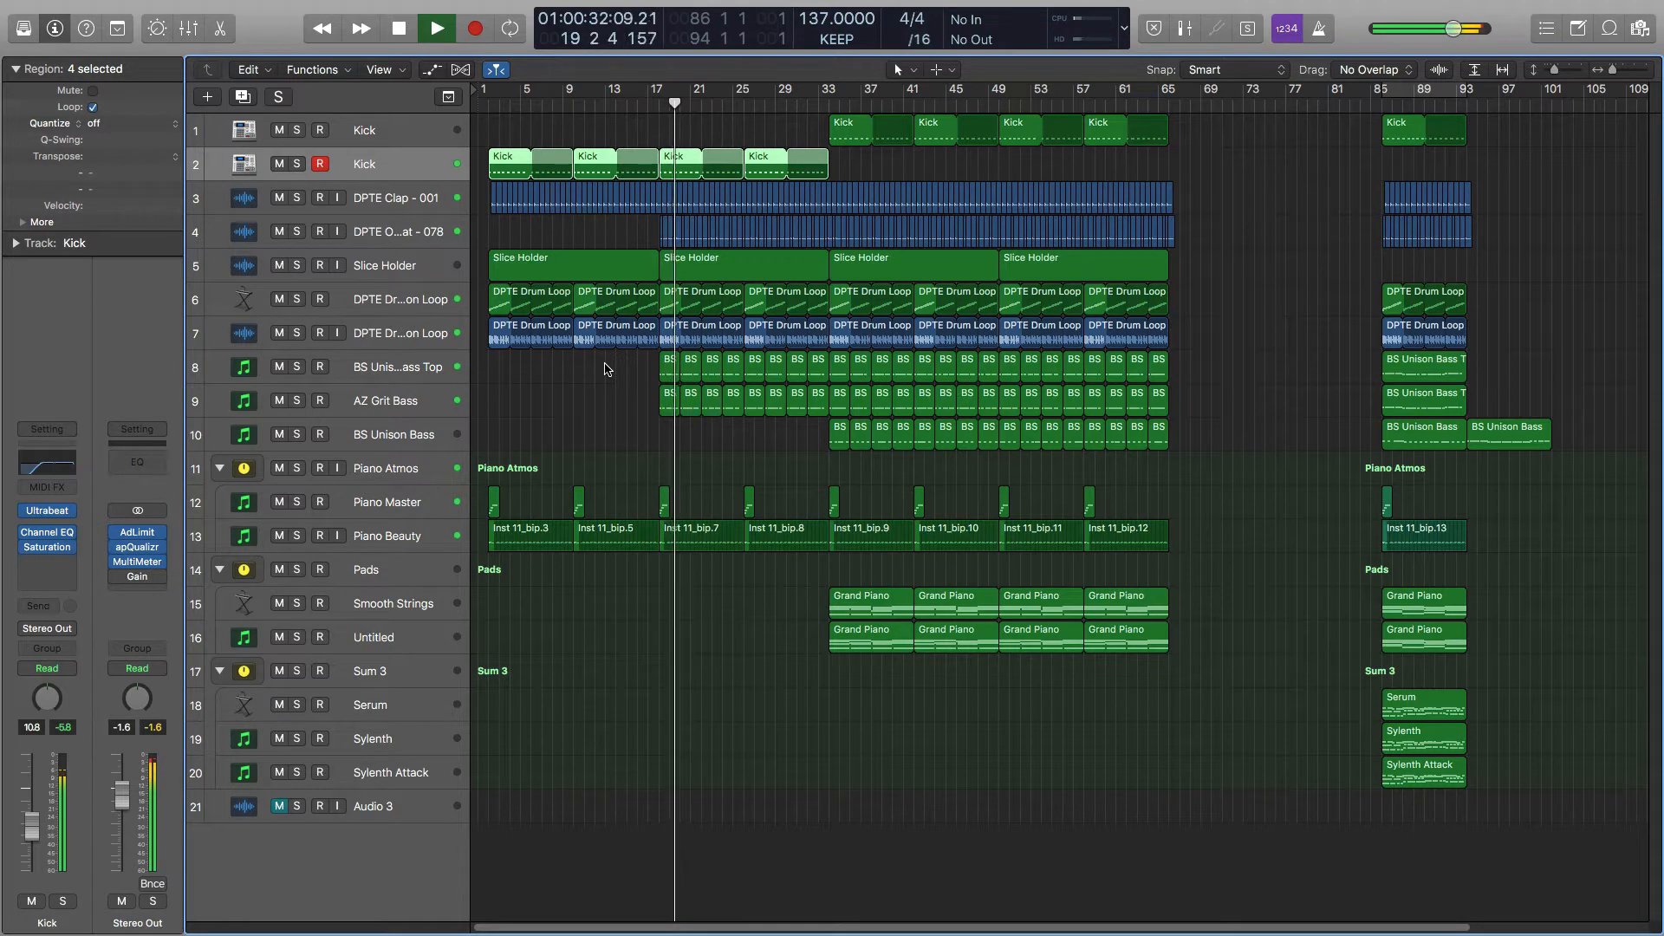
key("space")
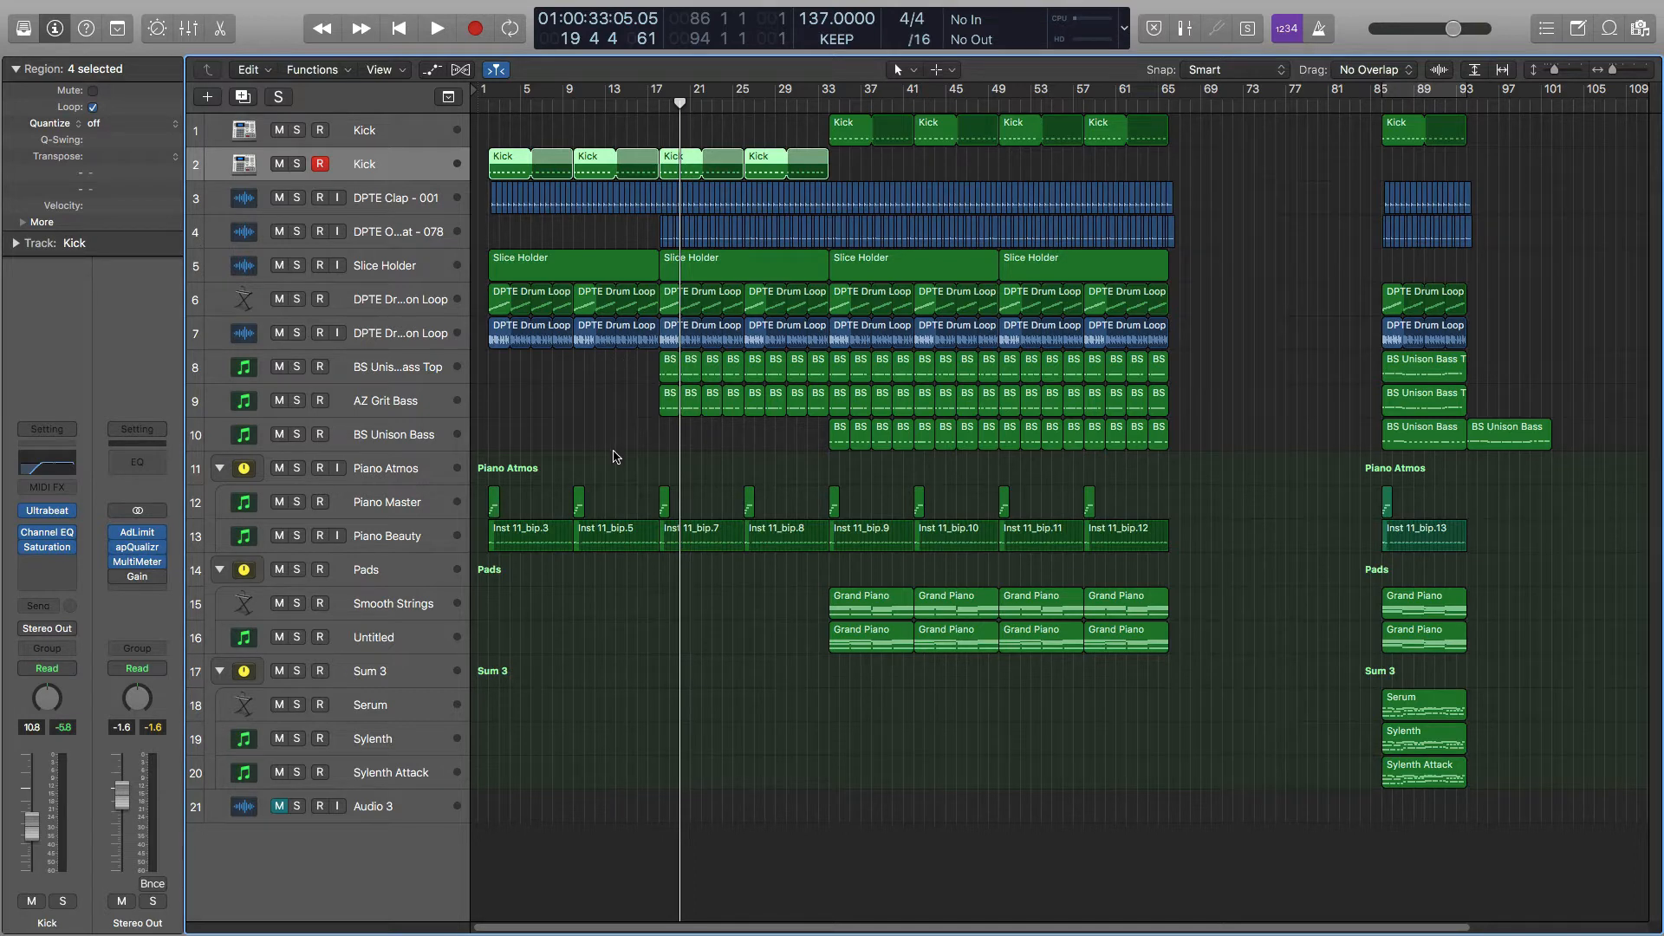
Select and solo the BS Unison Bass Top and AZ Grit Bass tracks, and play them together from bar 18.
left_click(425, 366)
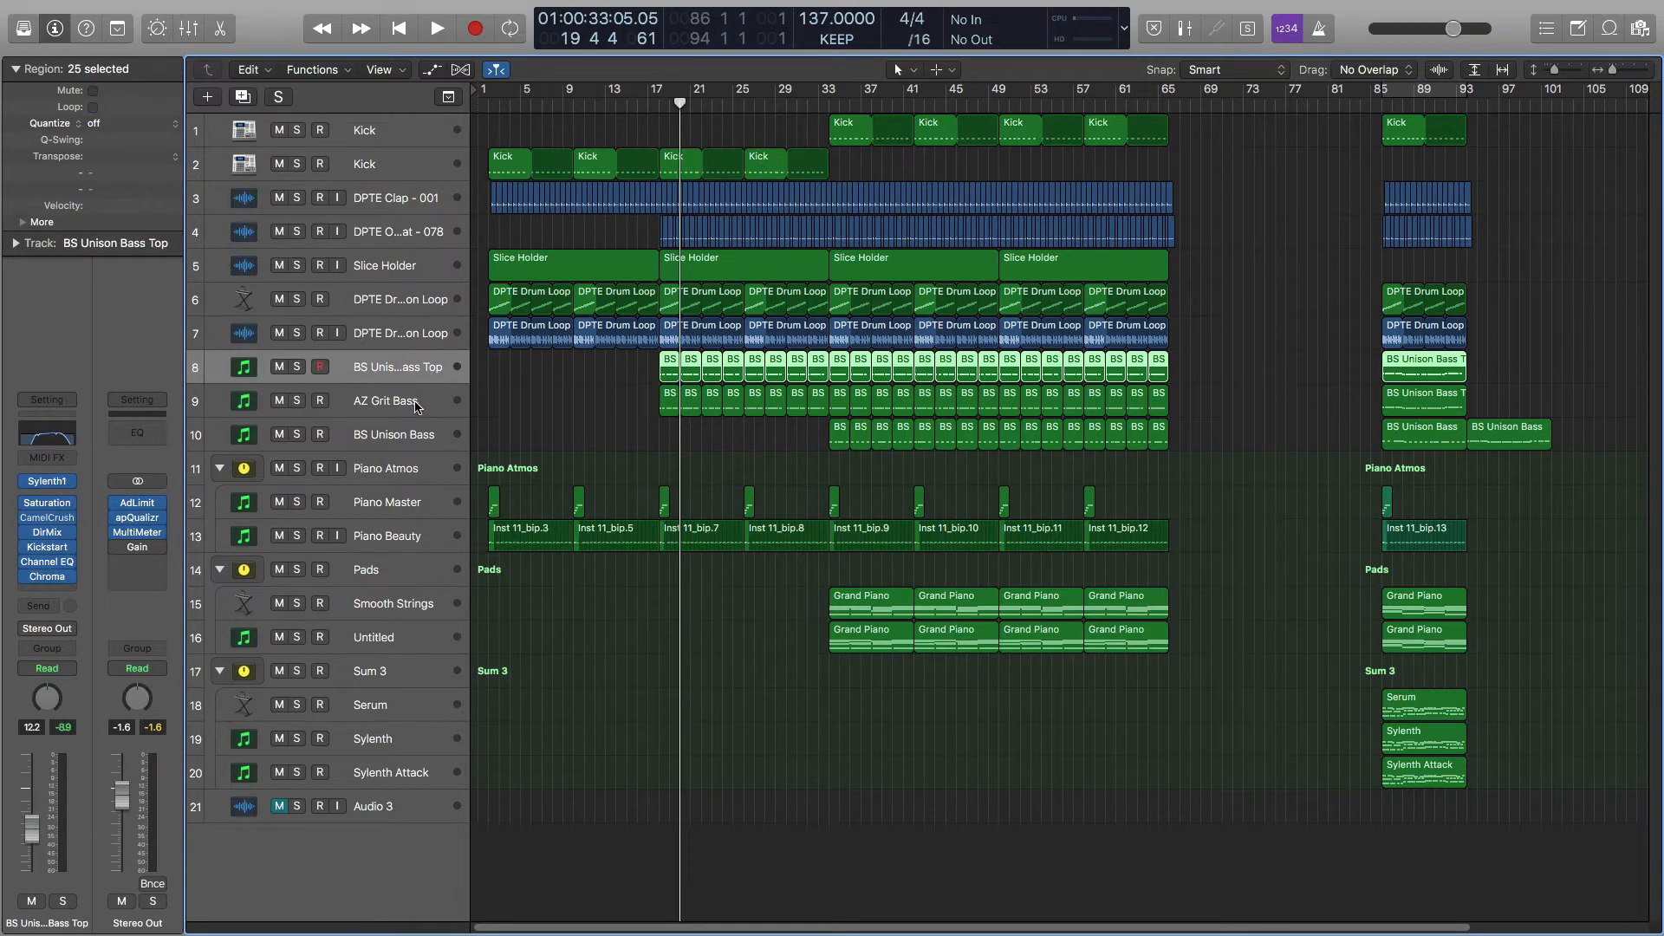
left_click(427, 404, "shift")
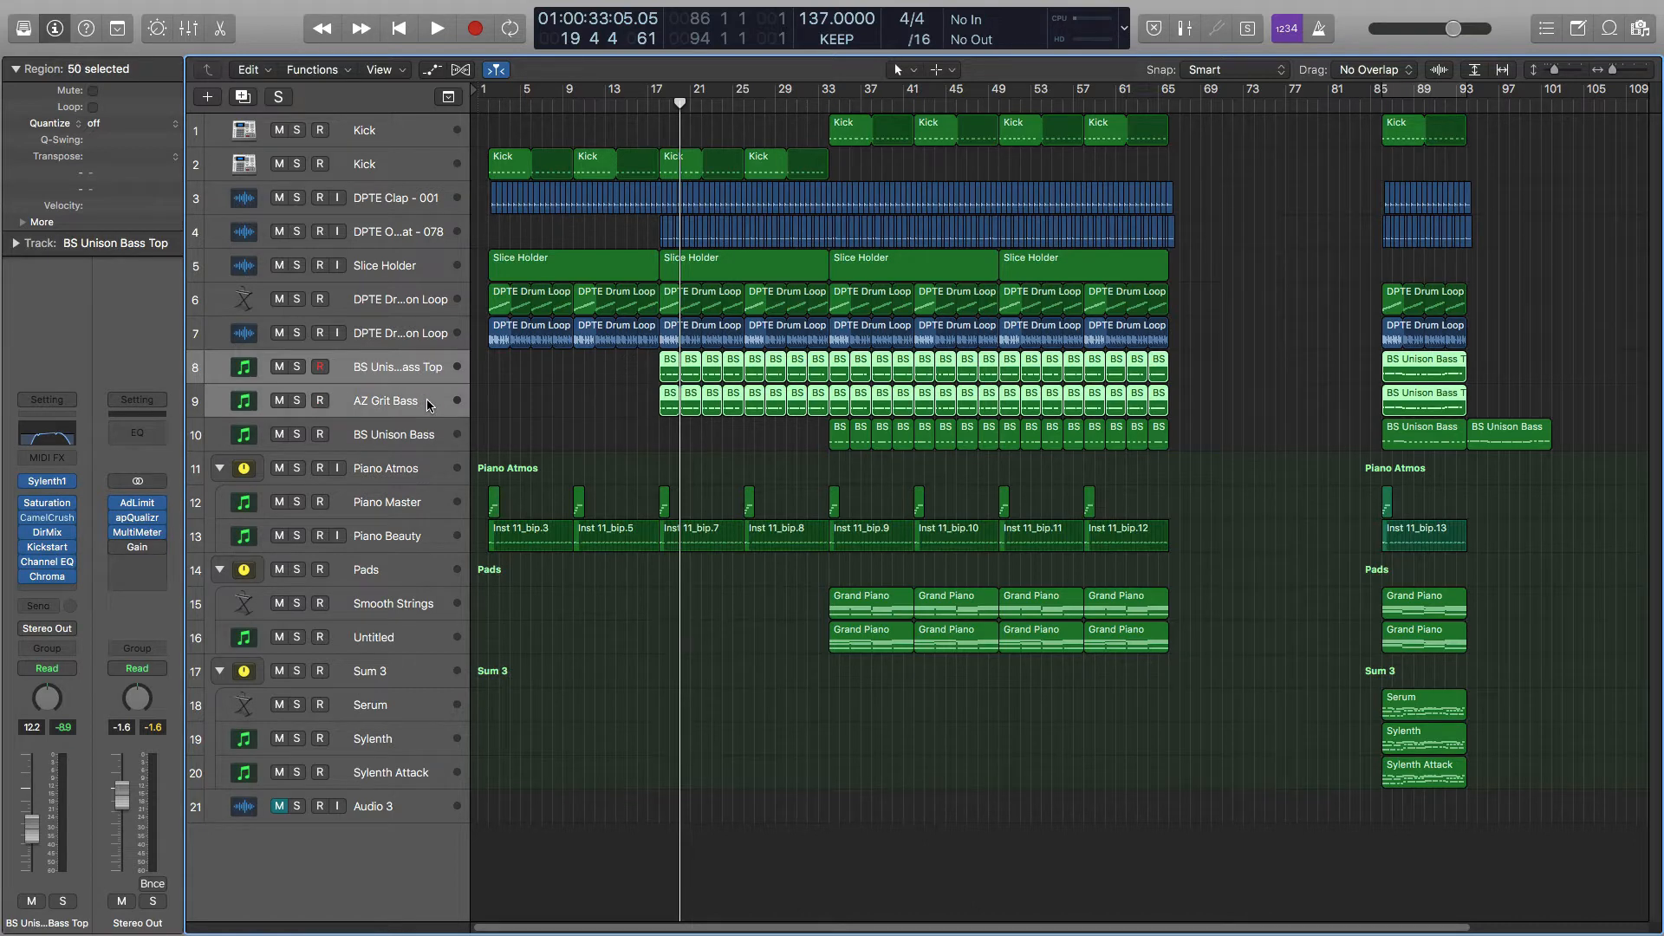
left_click(297, 367)
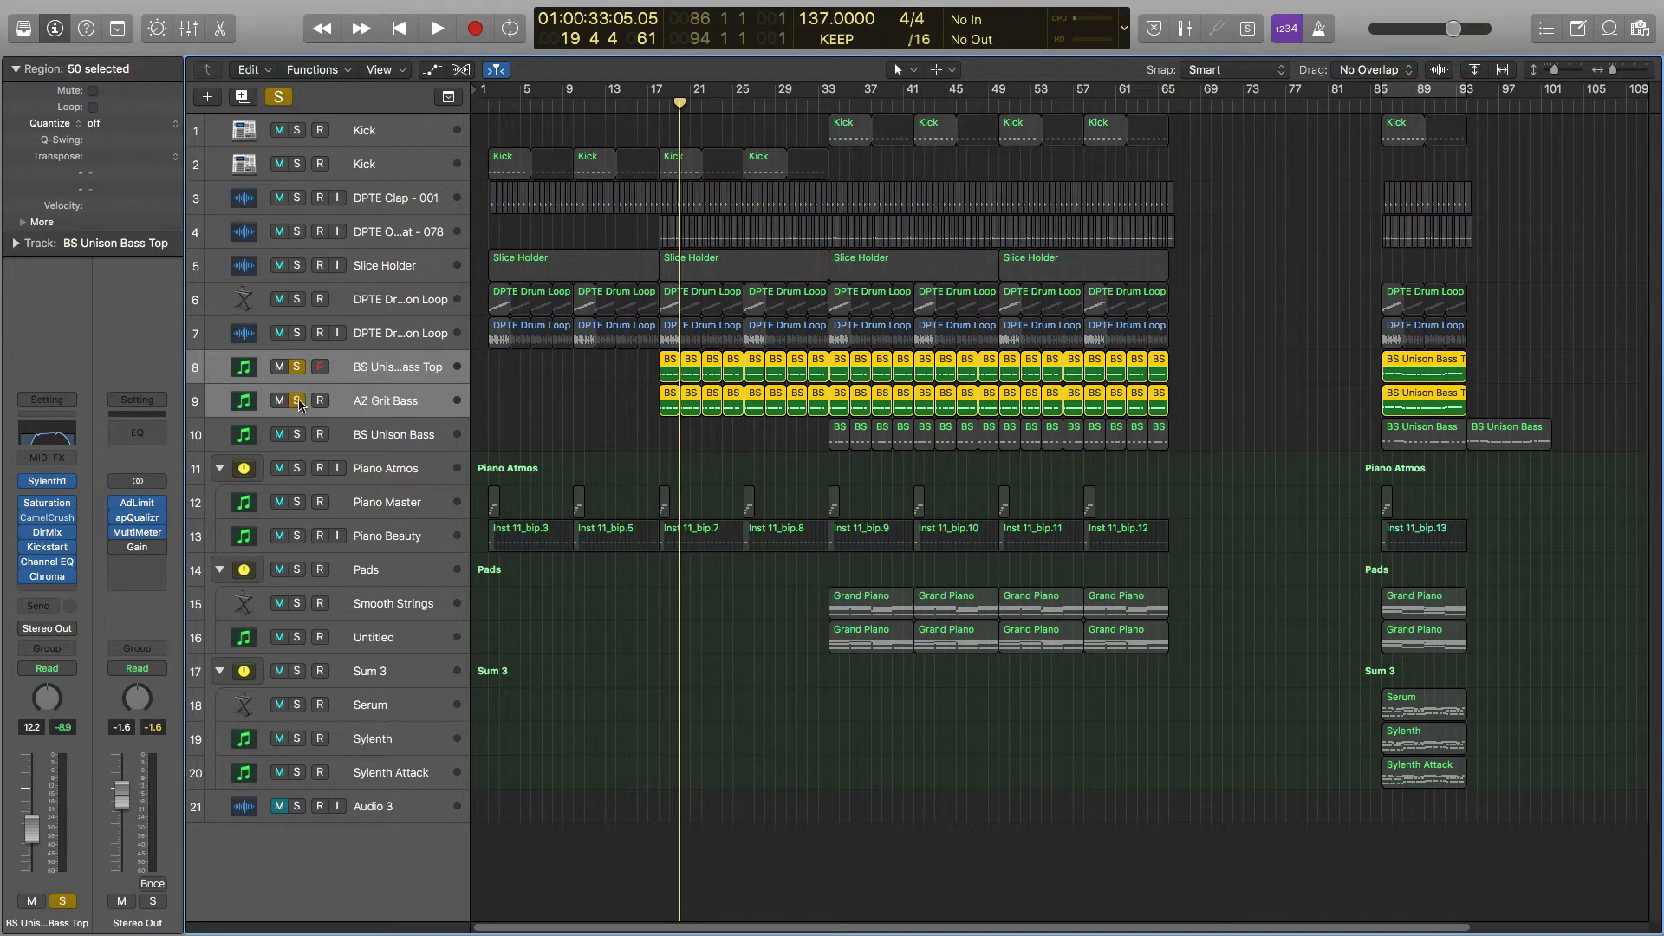
left_click(298, 402)
left_click(297, 368)
left_click(659, 105)
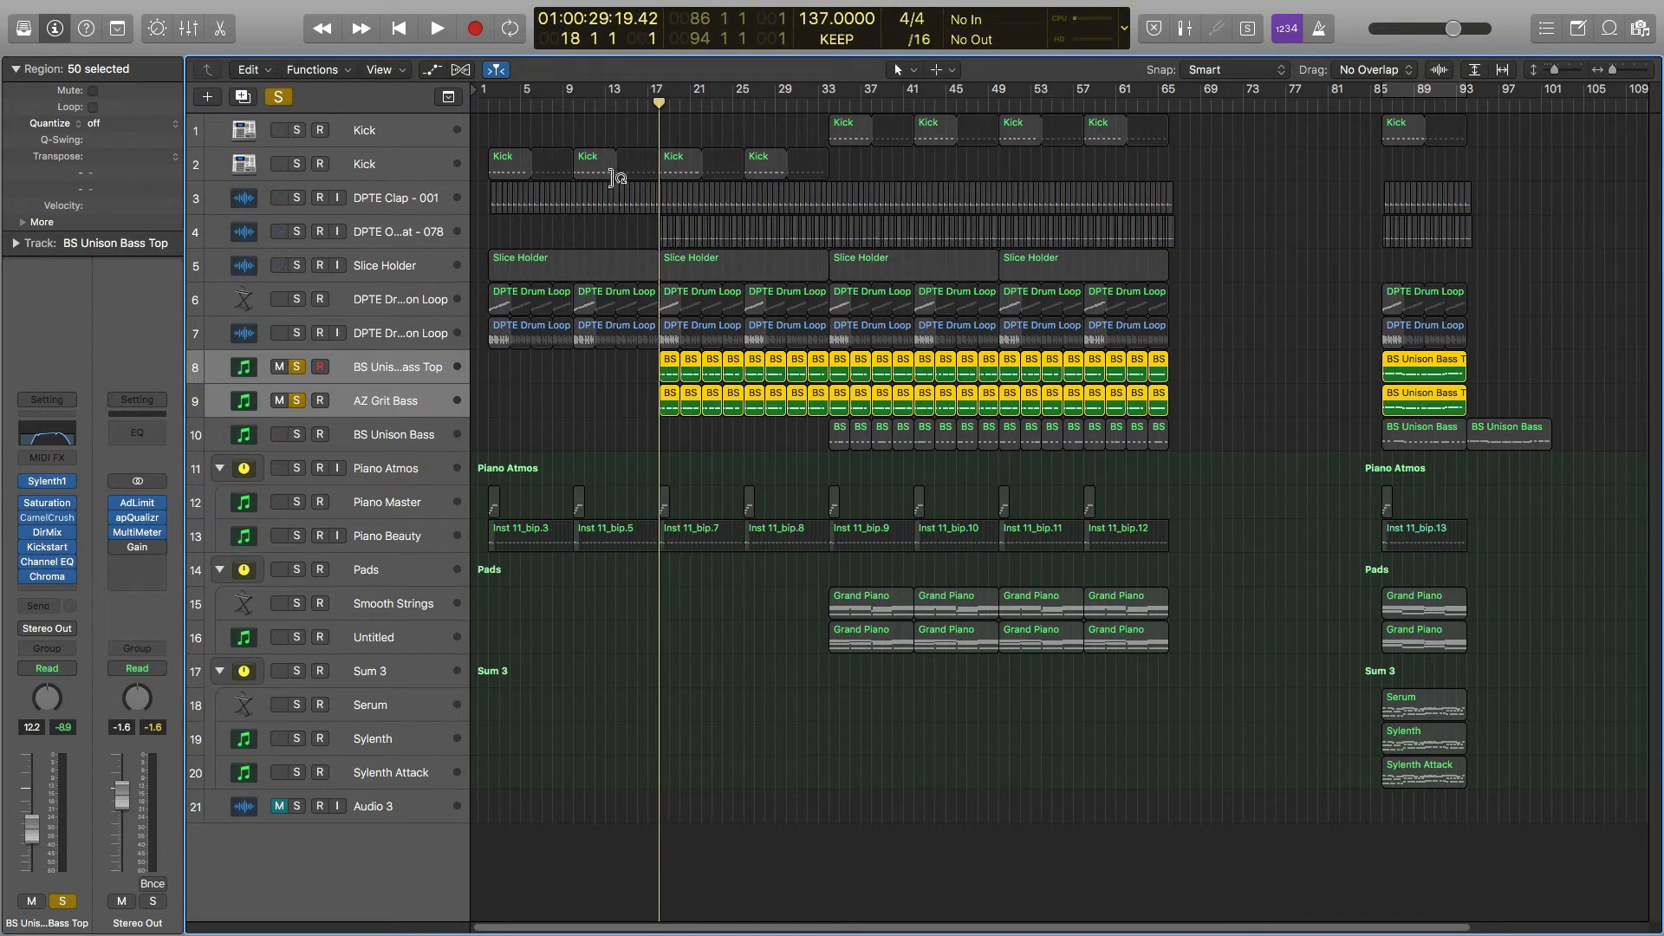
key("space")
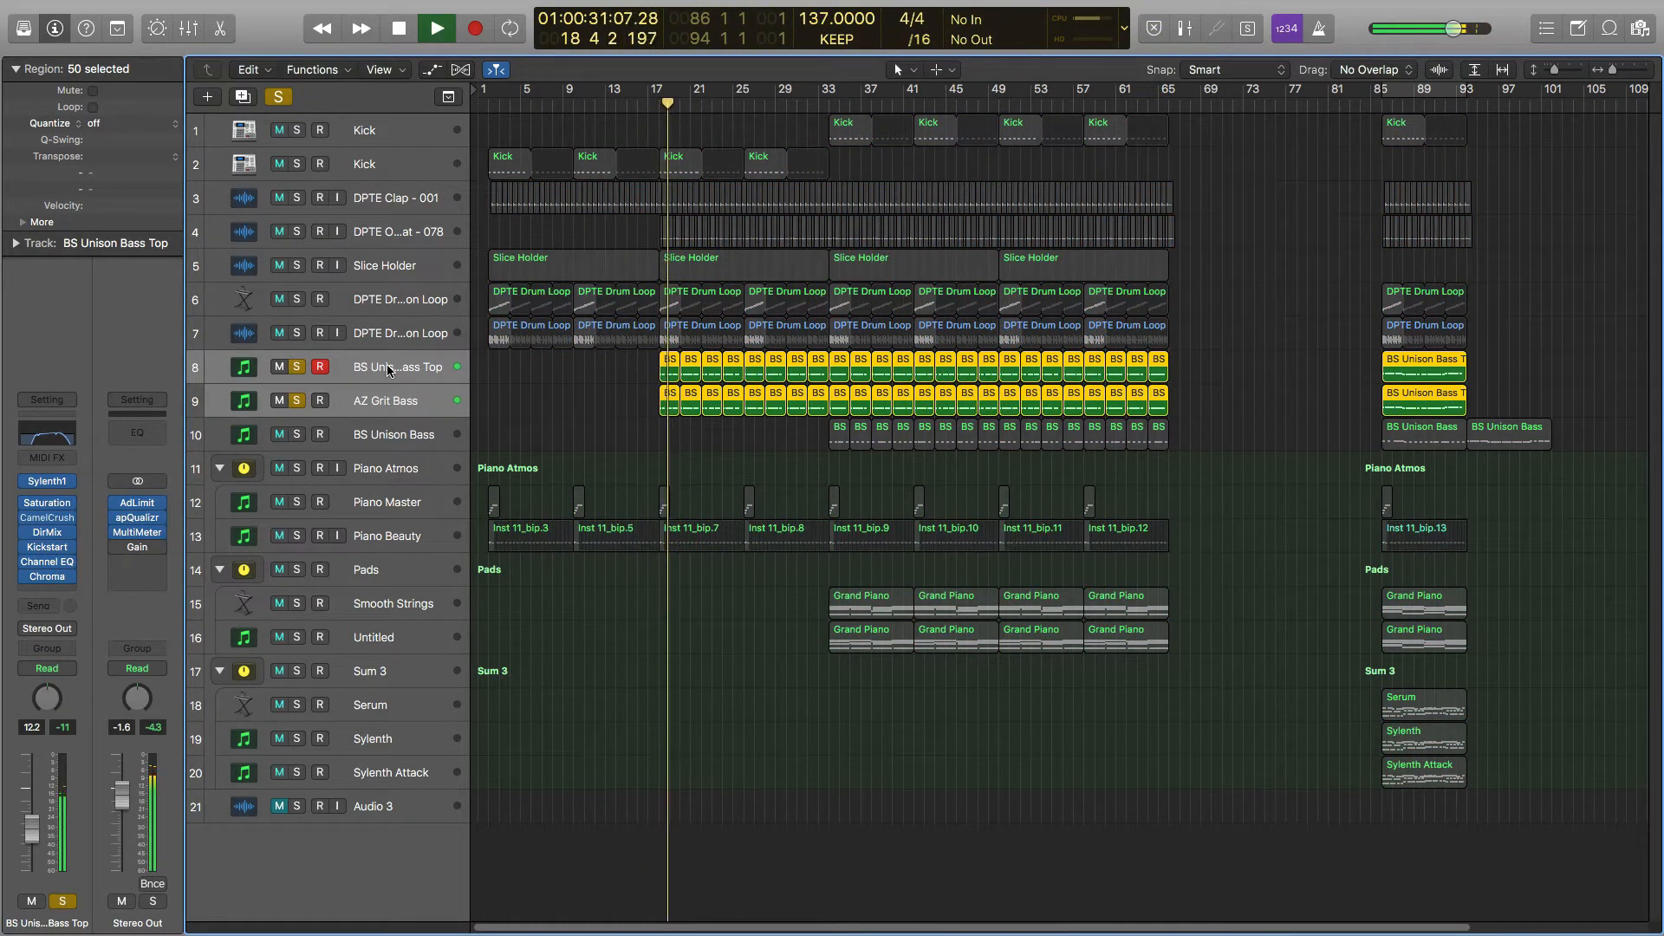
key("space")
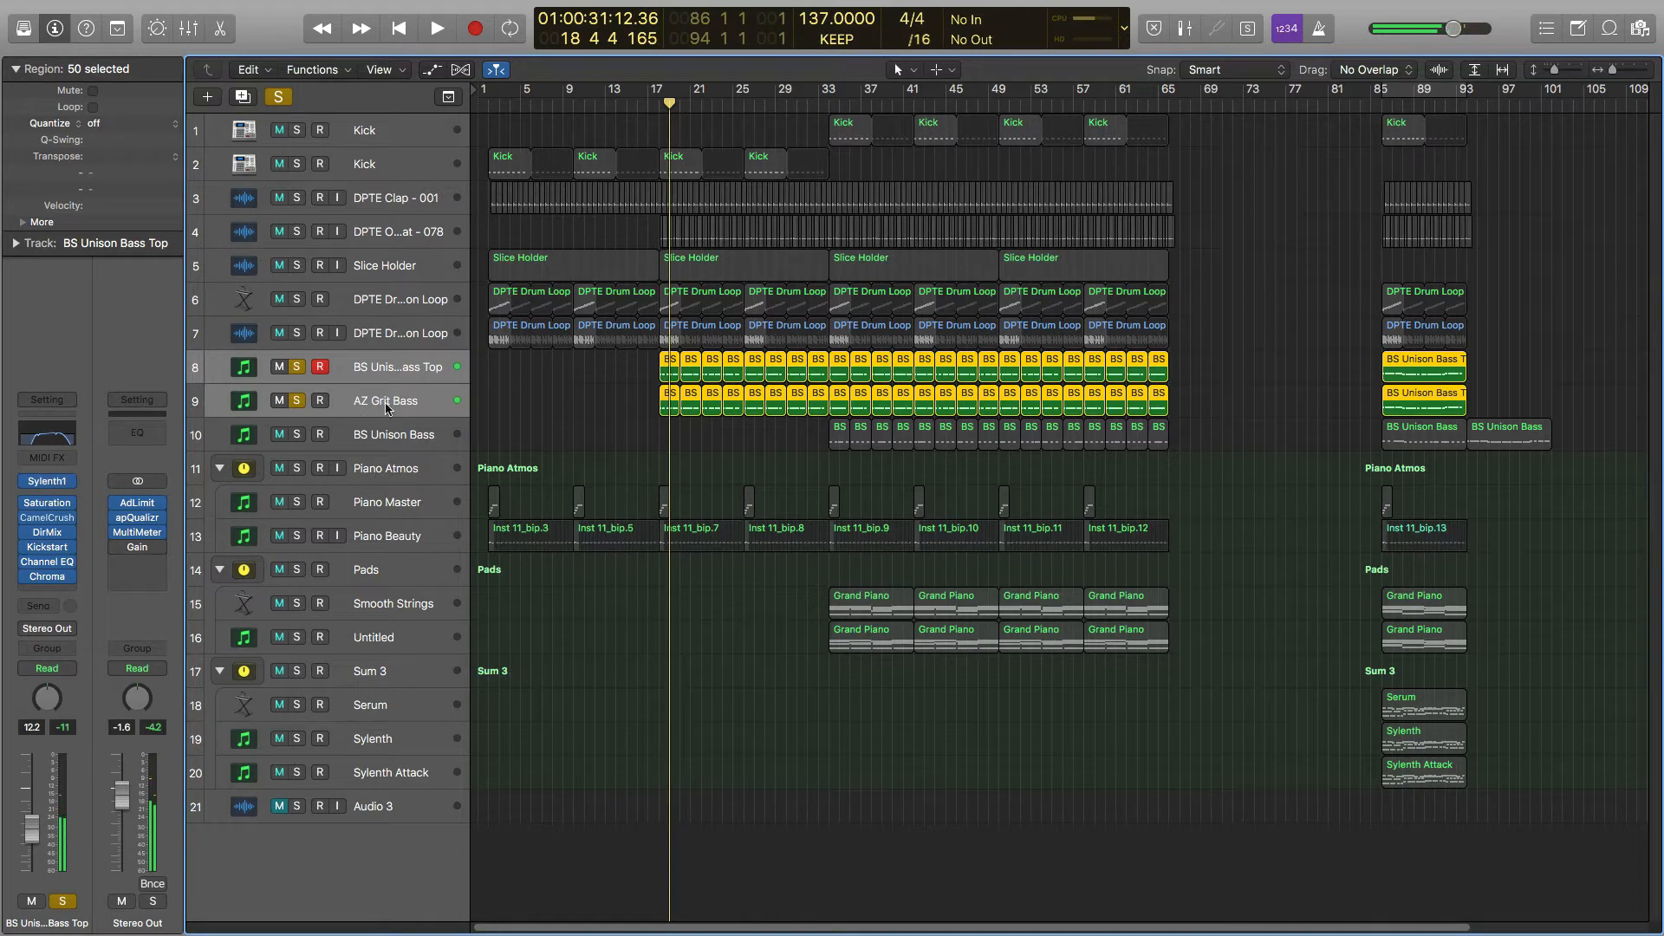
Clear both bass solos for a short full-mix playback, and audition AZ Grit Bass alone in solo.
left_click(298, 401)
key("space")
key("space")
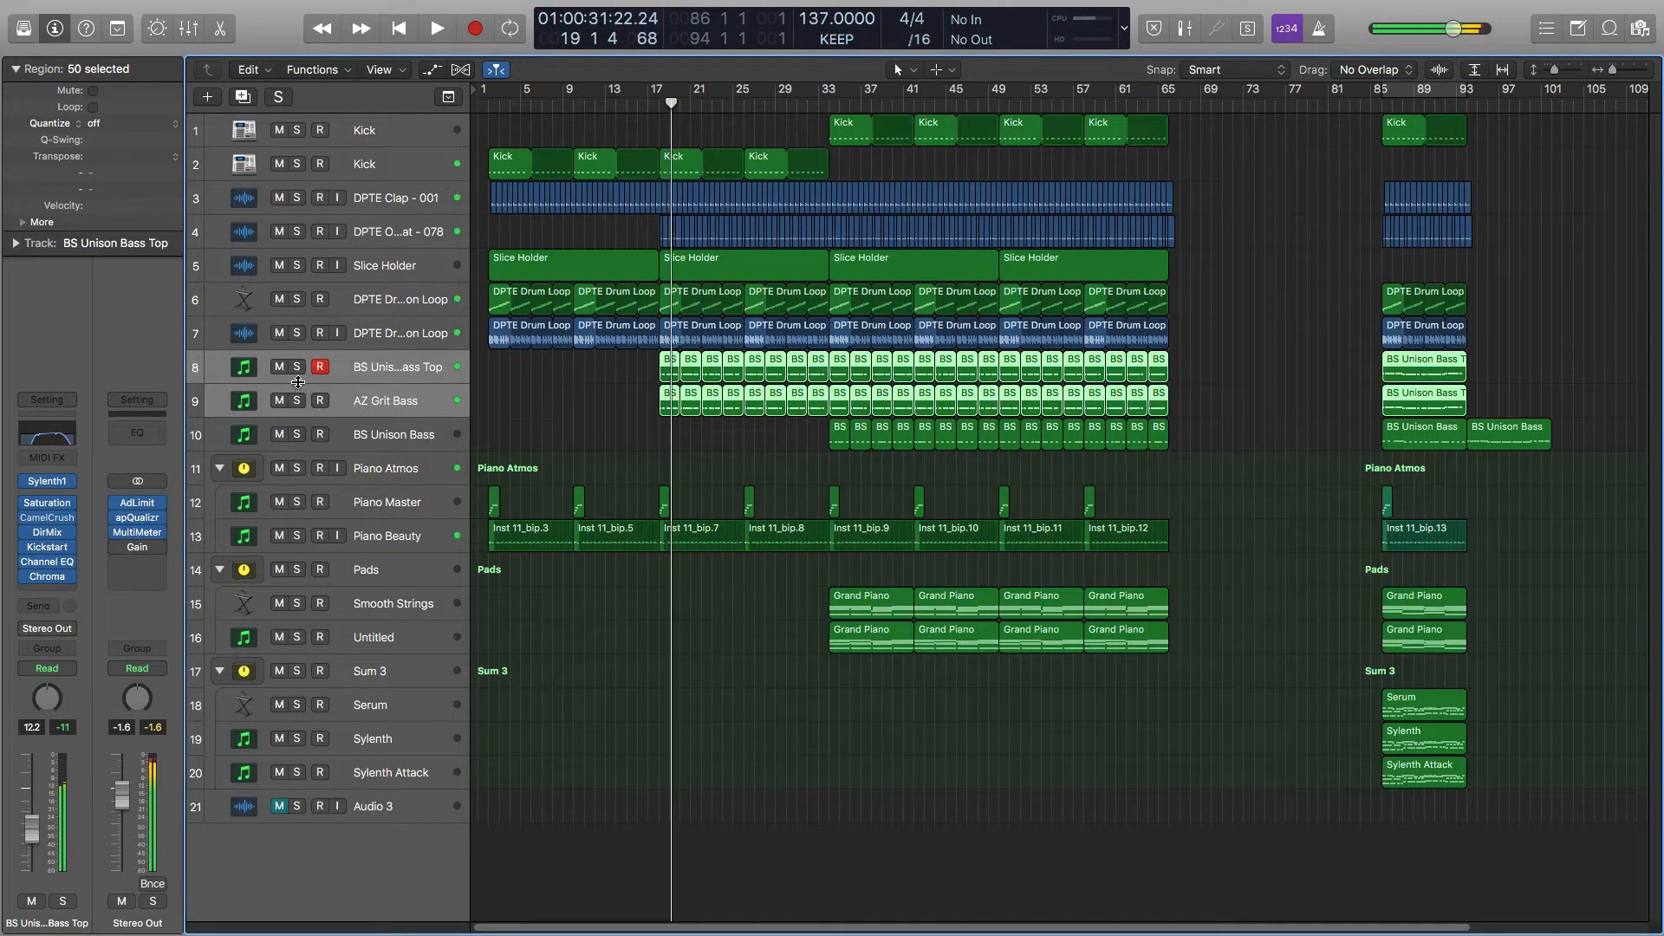
left_click(367, 406)
left_click(298, 400)
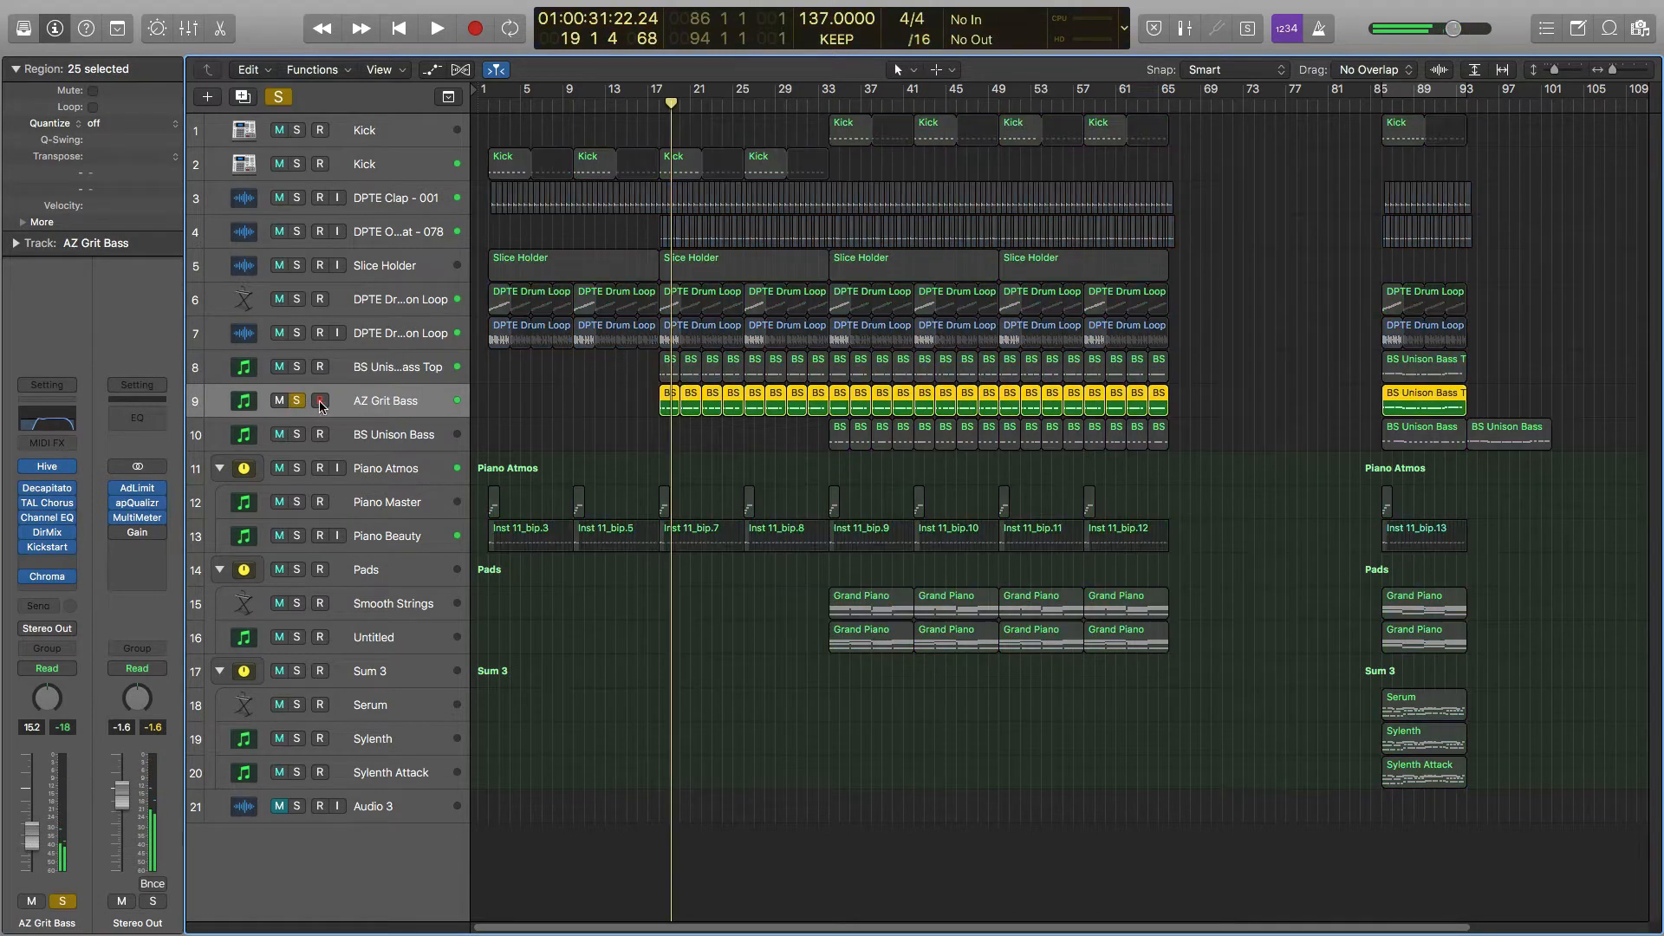
key("space")
key("space")
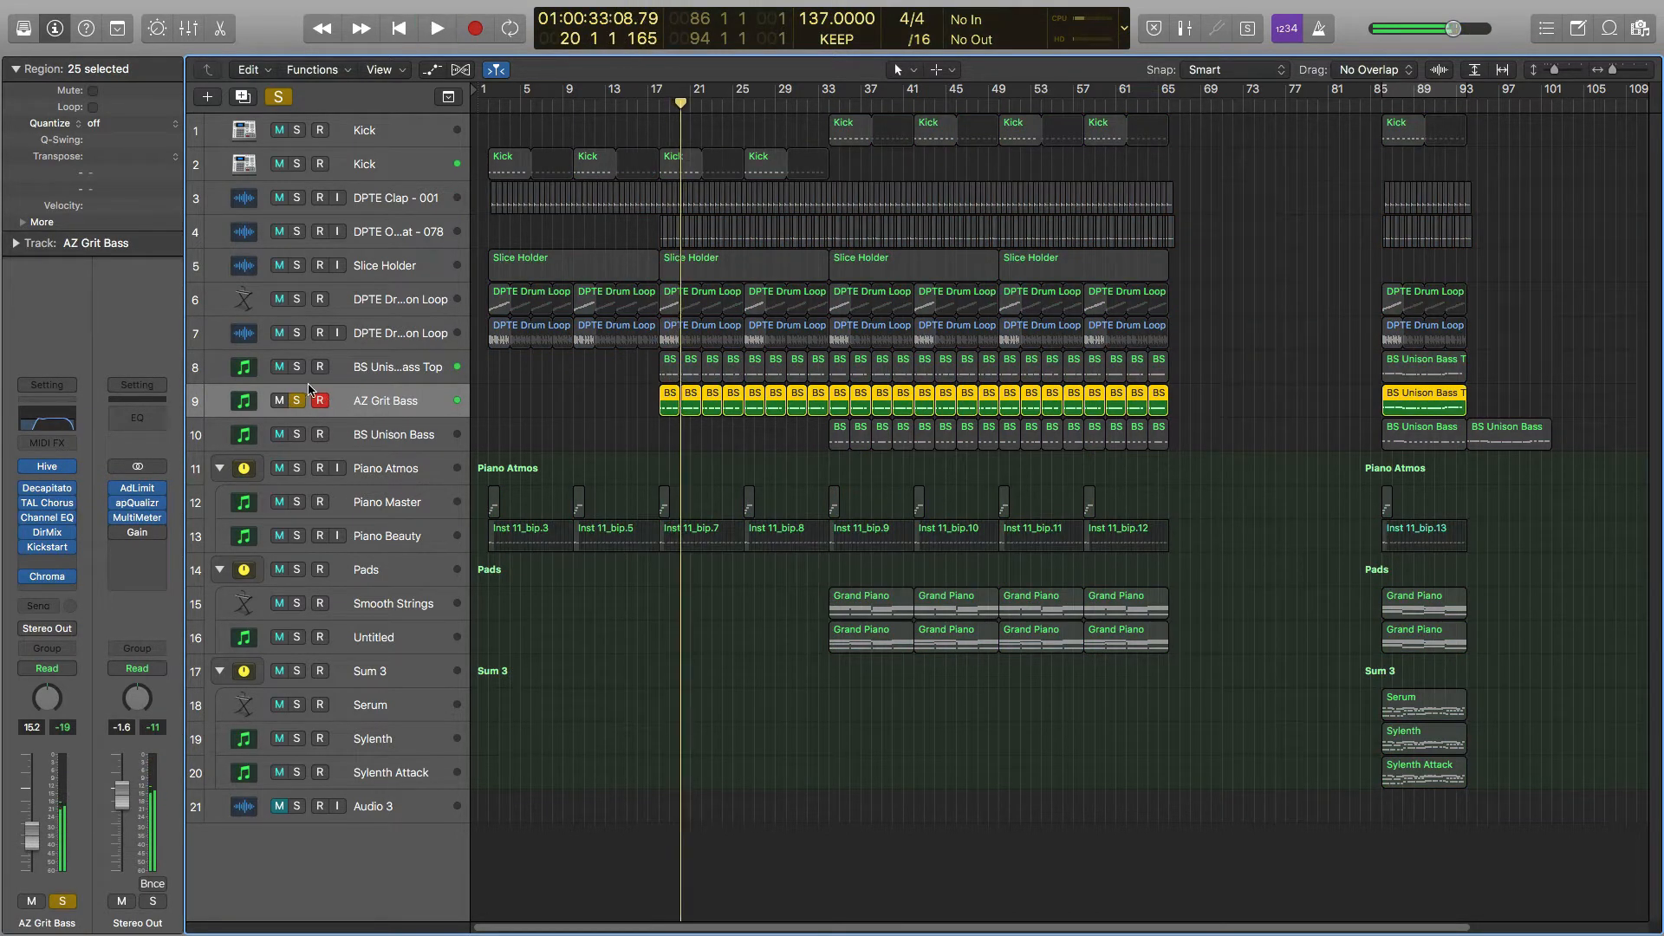
Switch the solo from AZ Grit Bass to BS Unison Bass Top and audition that track alone.
left_click(296, 367)
left_click(296, 400)
key("space")
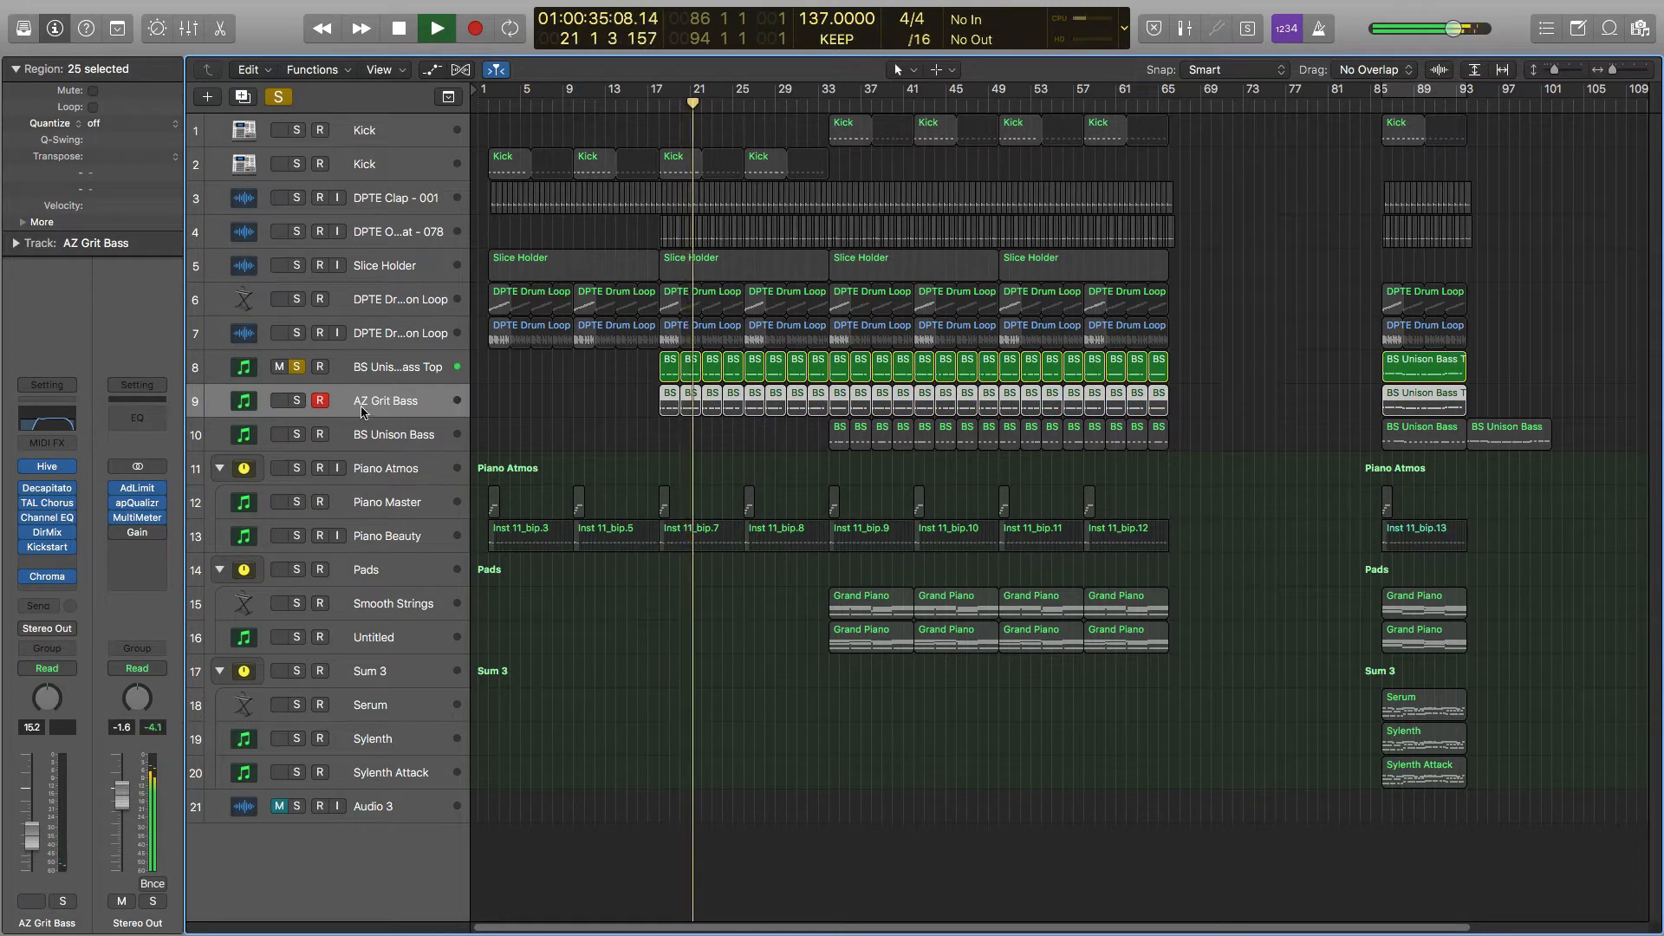
key("space")
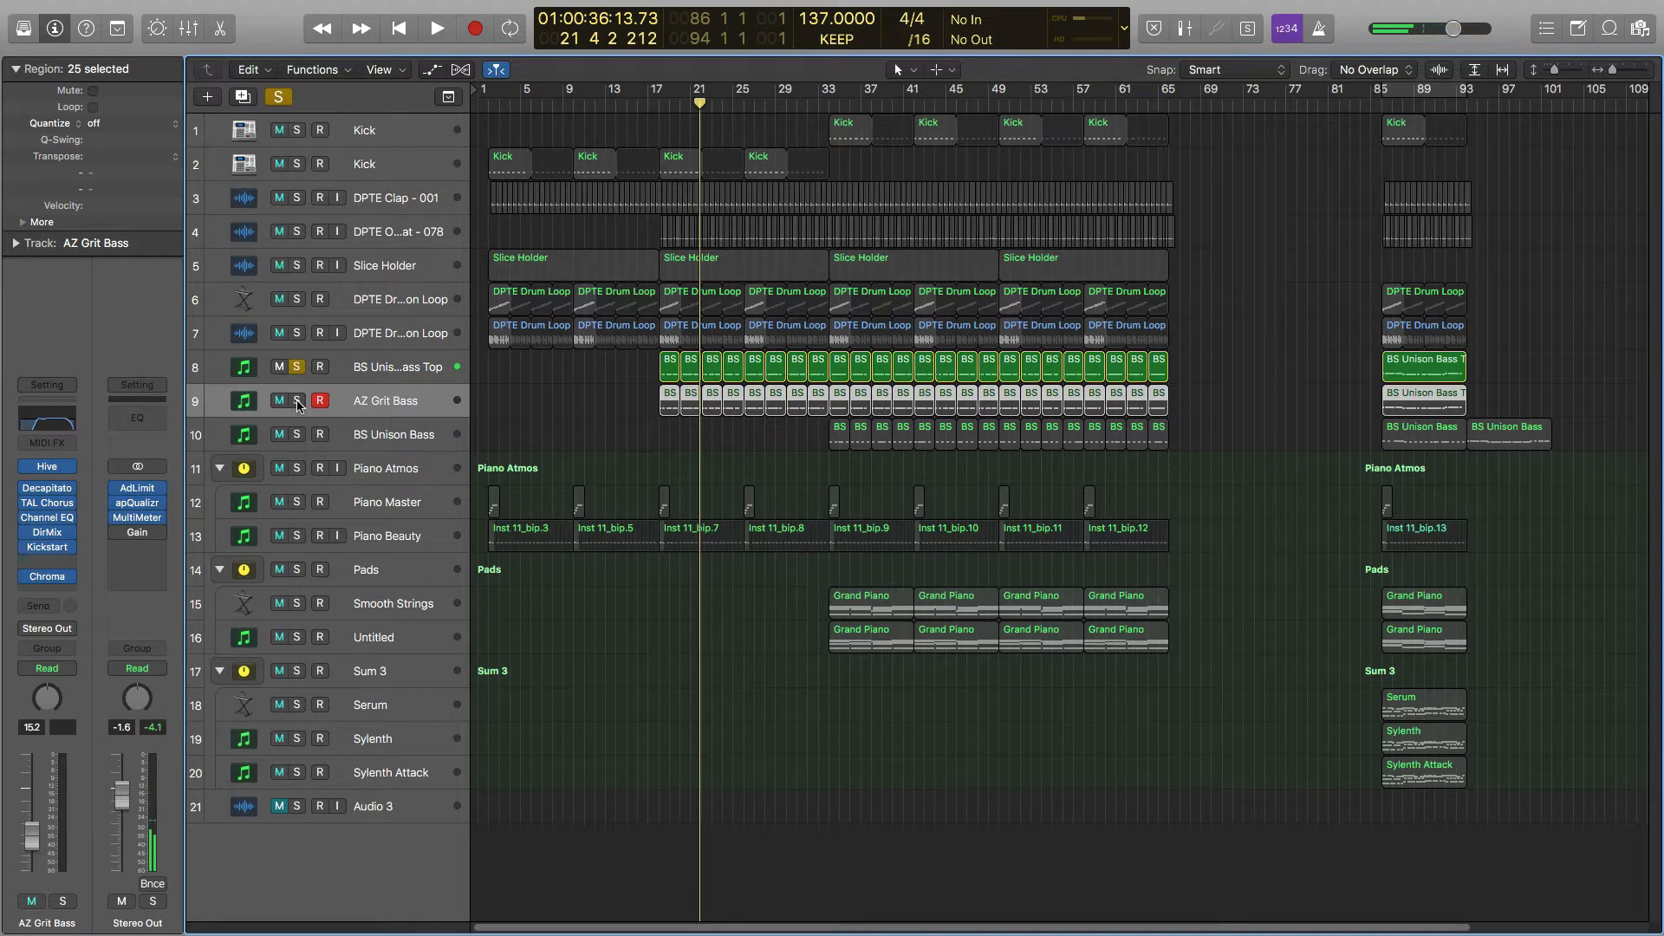
key("space")
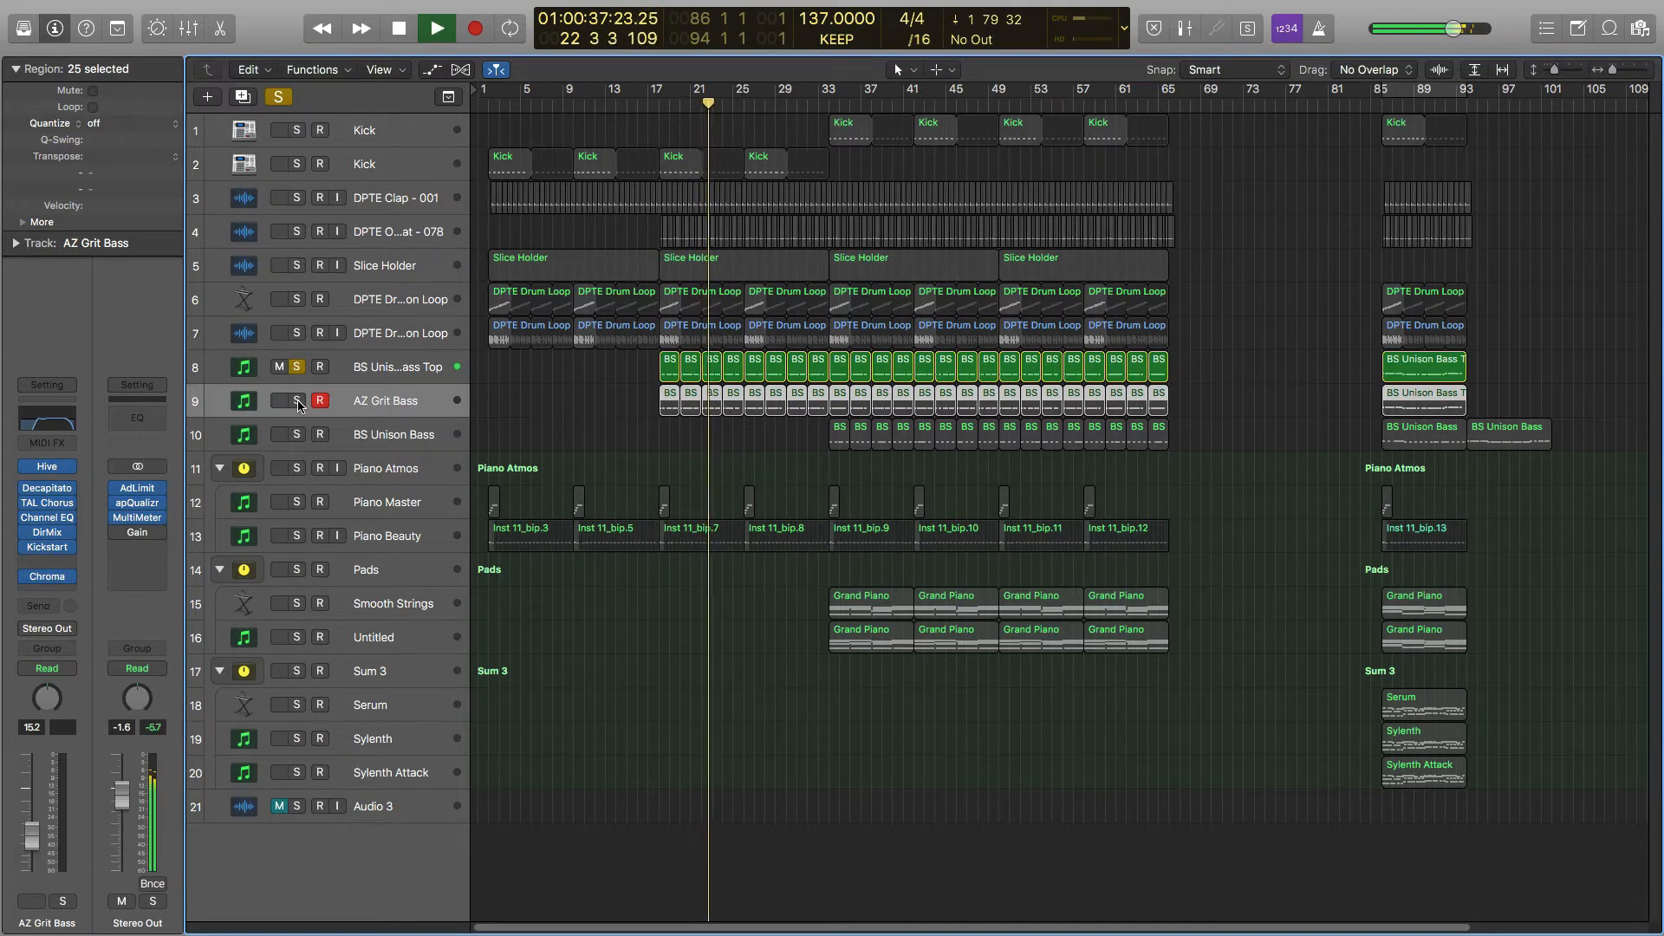
Add AZ Grit Bass to the solo playback and examine the ChromaVerb settings on its channel.
left_click(297, 401)
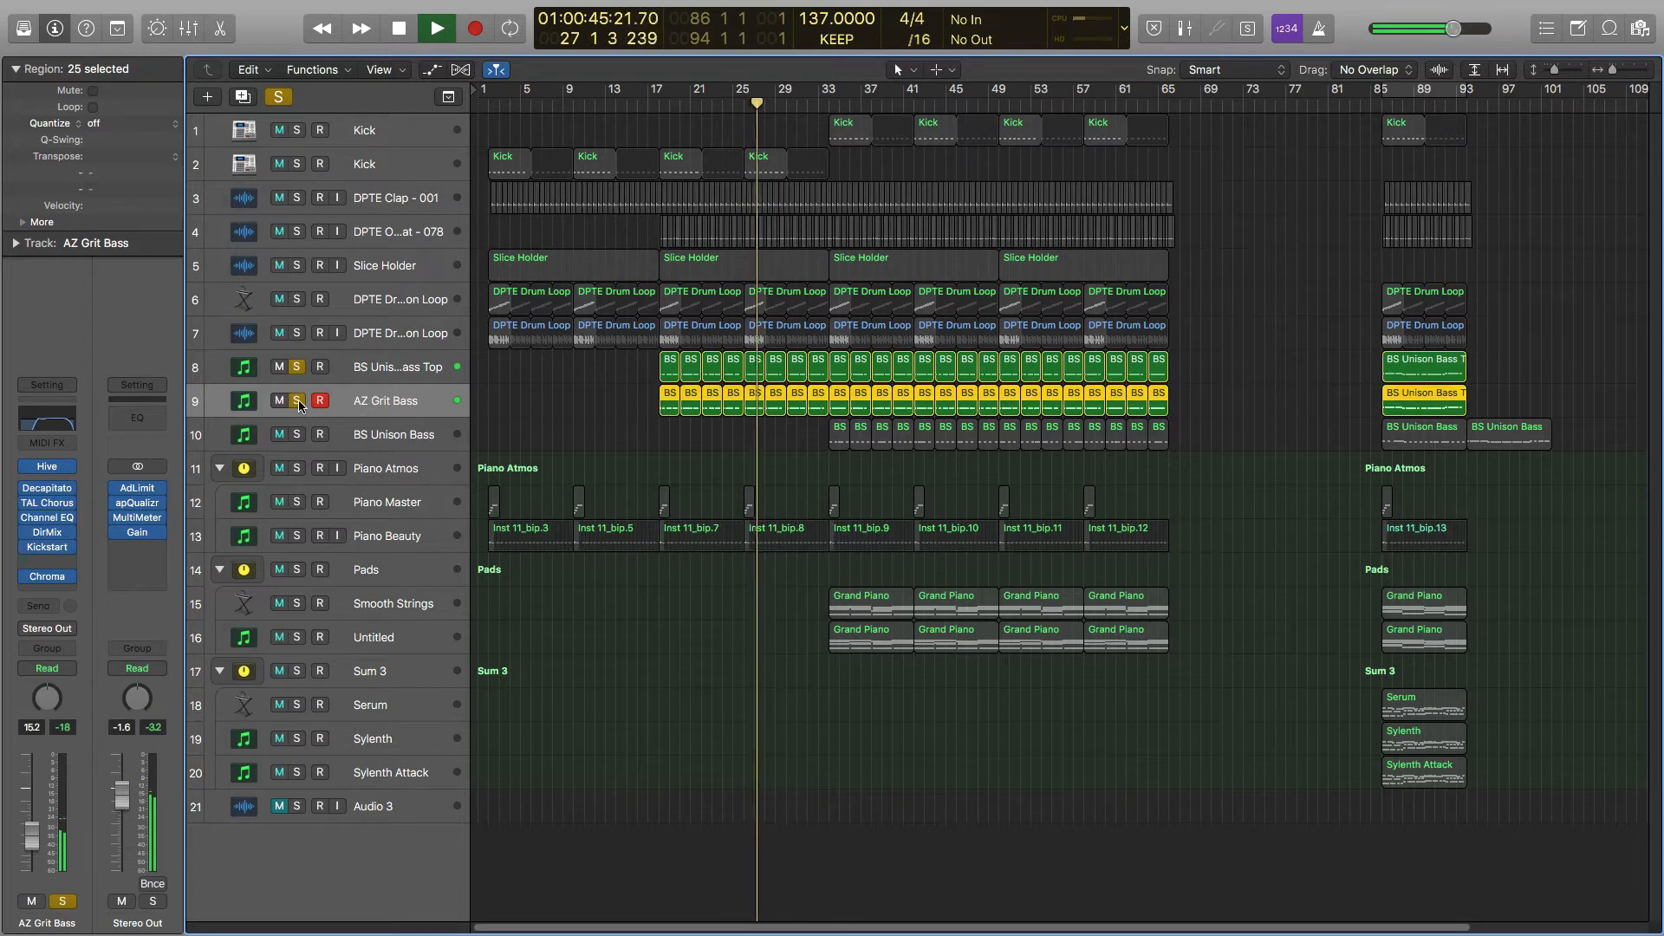
key("space")
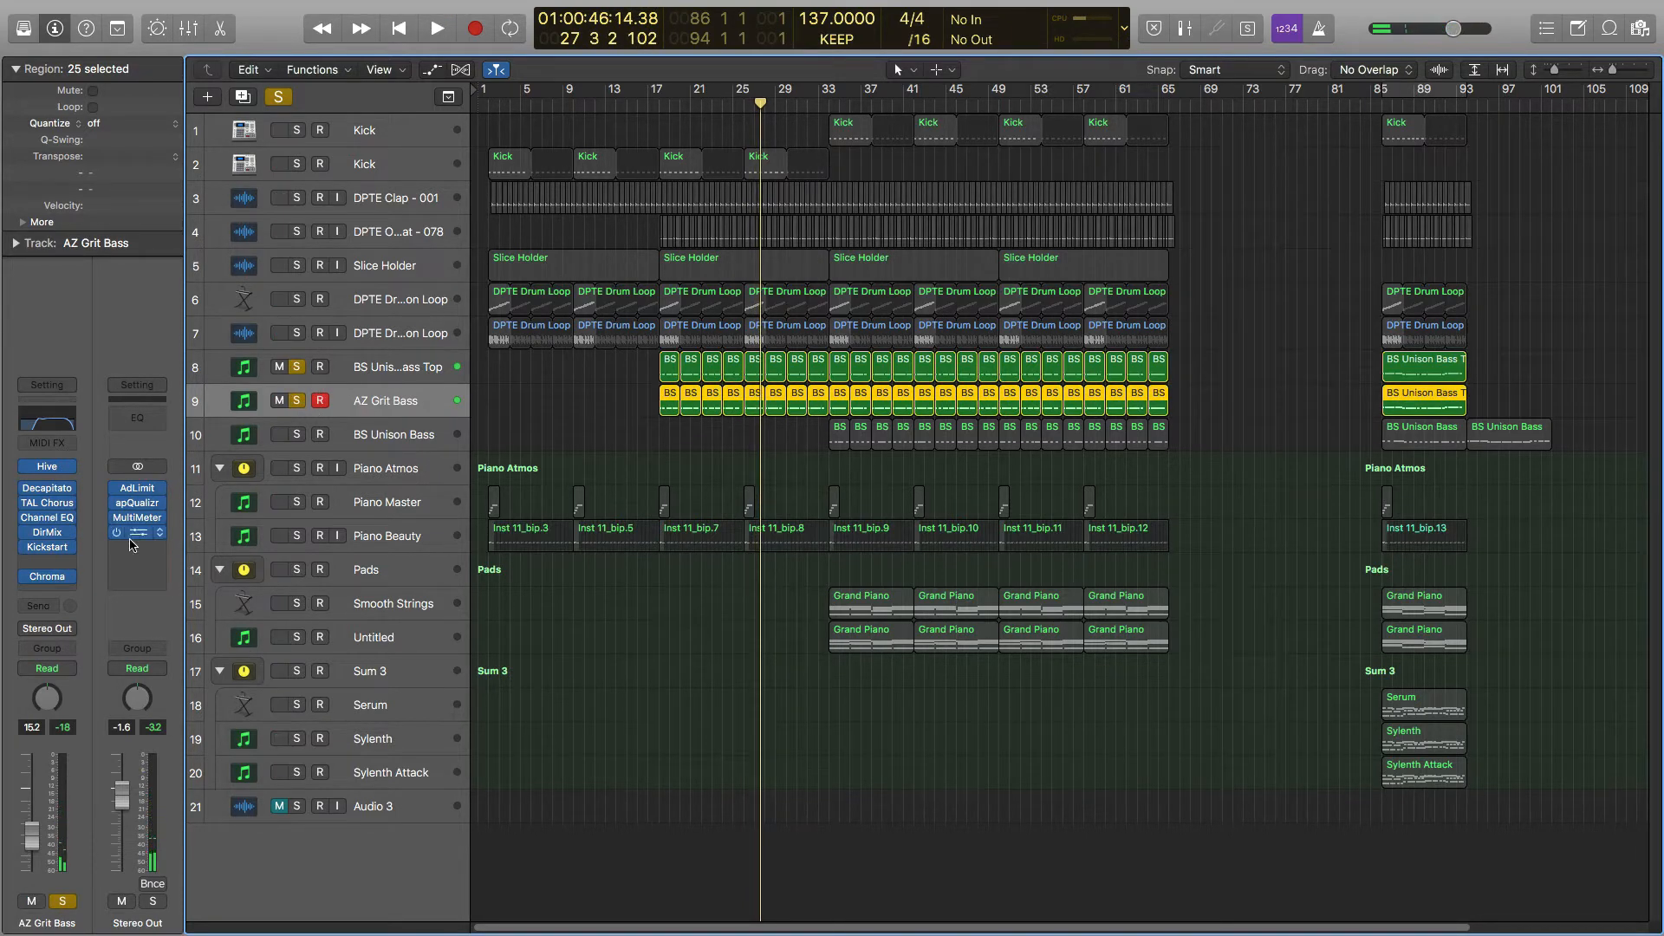
left_click(57, 579)
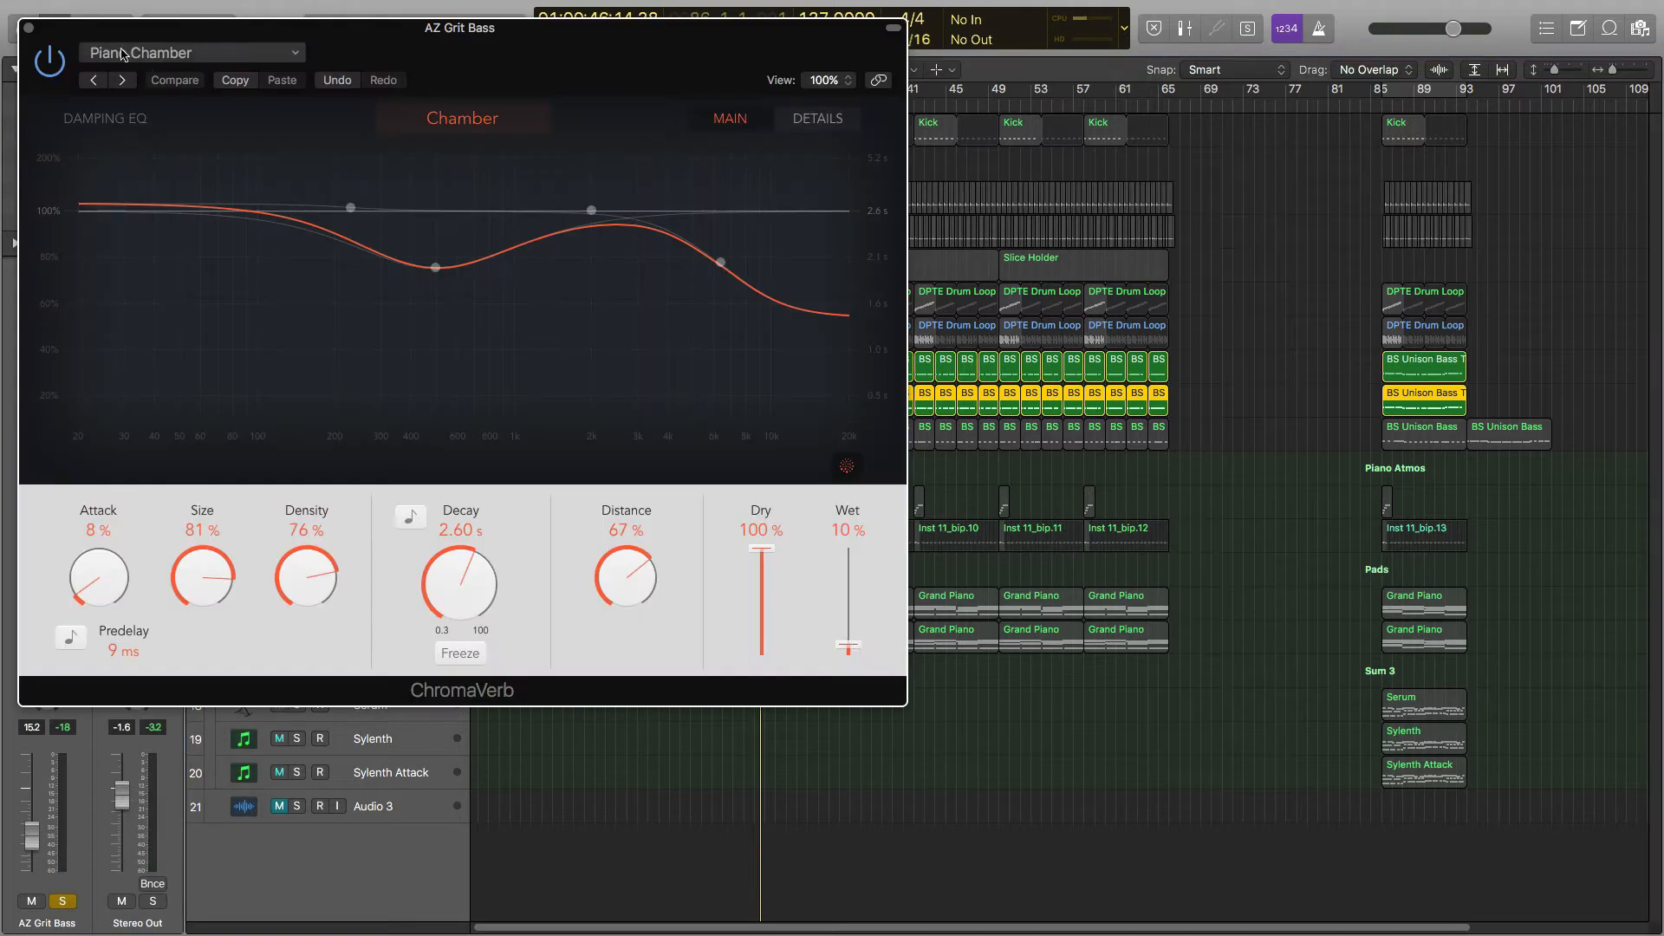
left_click(28, 27)
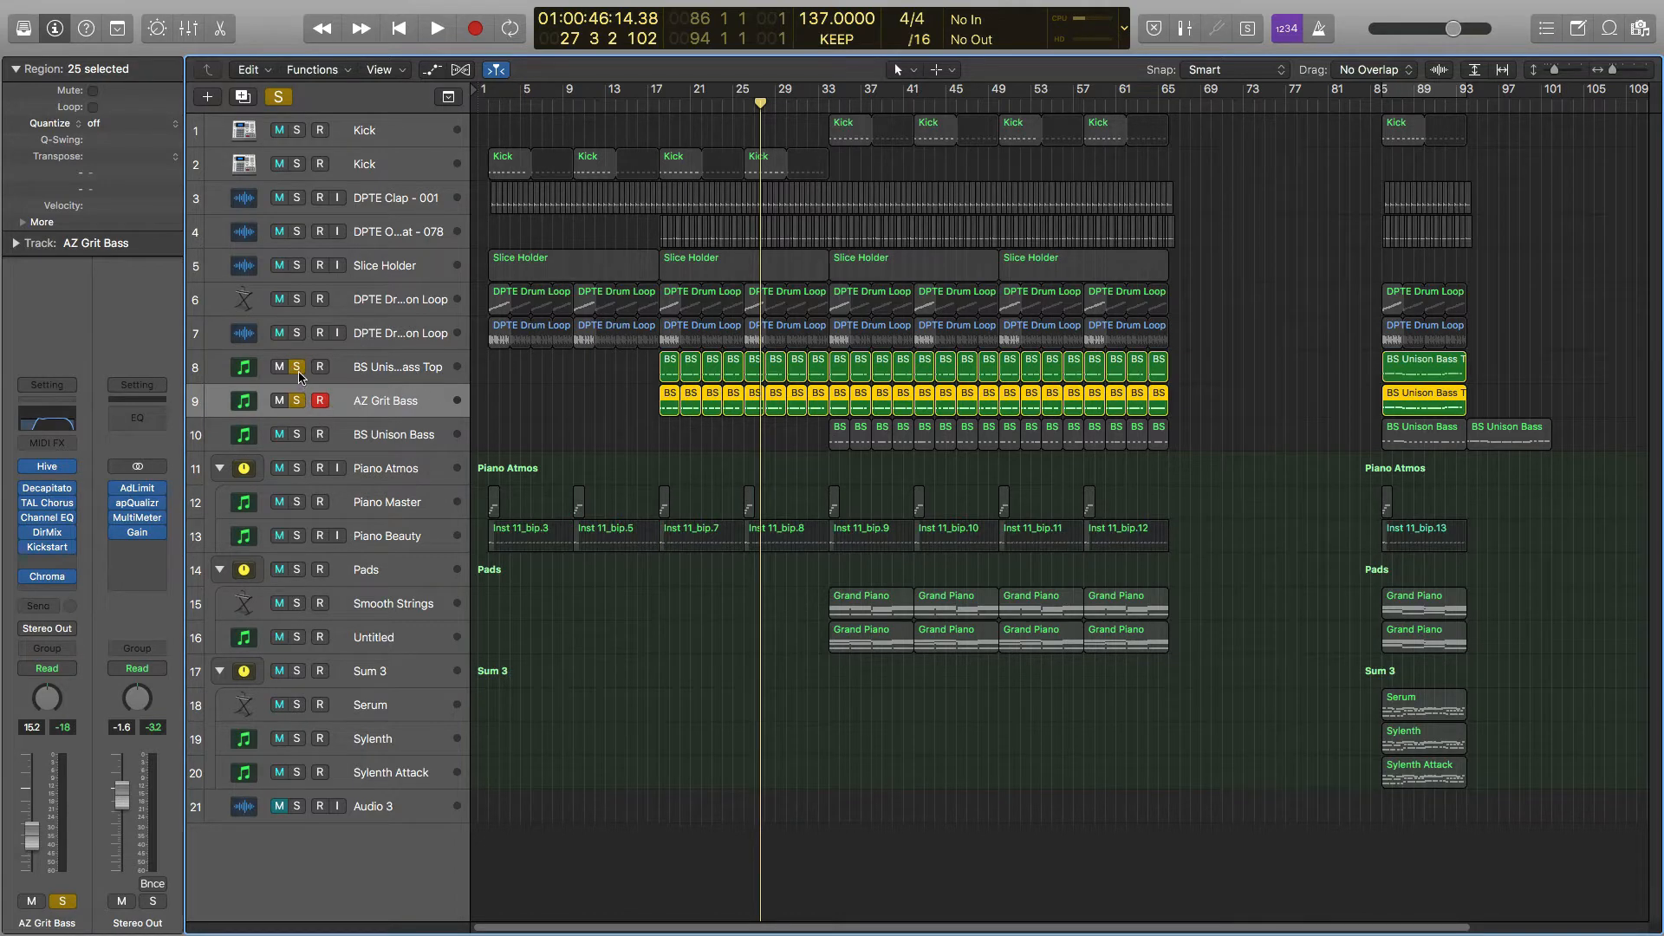
Play BS Unison Bass Top alone in solo from bar 18, and bring in AZ Grit Bass to compare the layers.
left_click(297, 369, "alt")
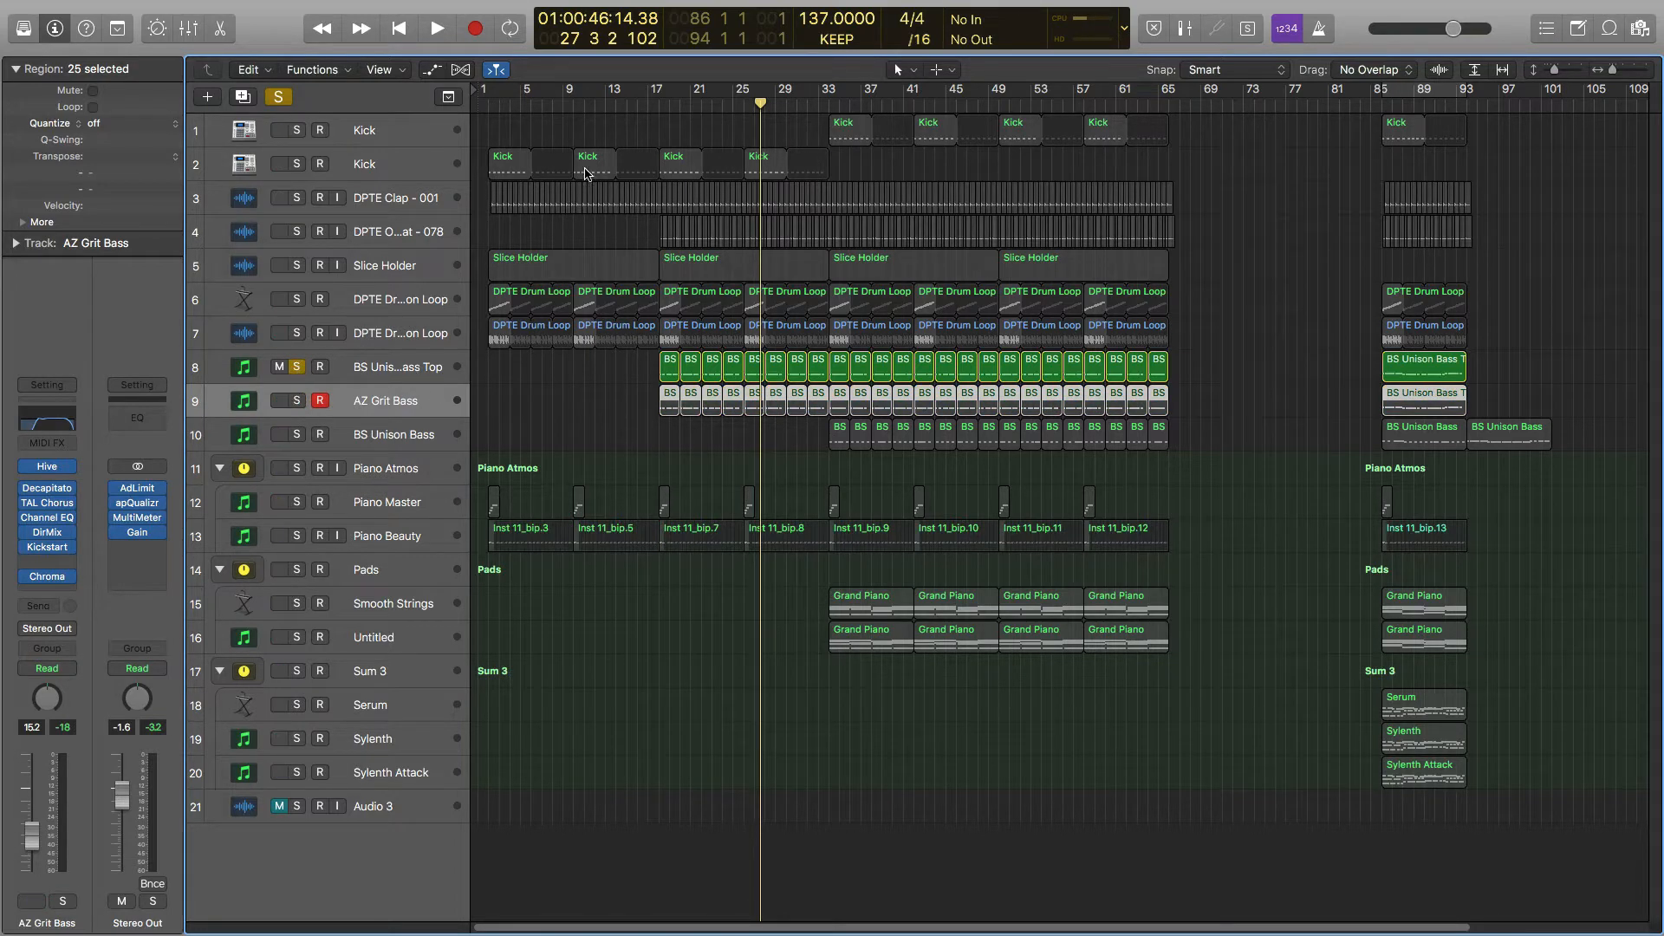
left_click(659, 105)
key("space")
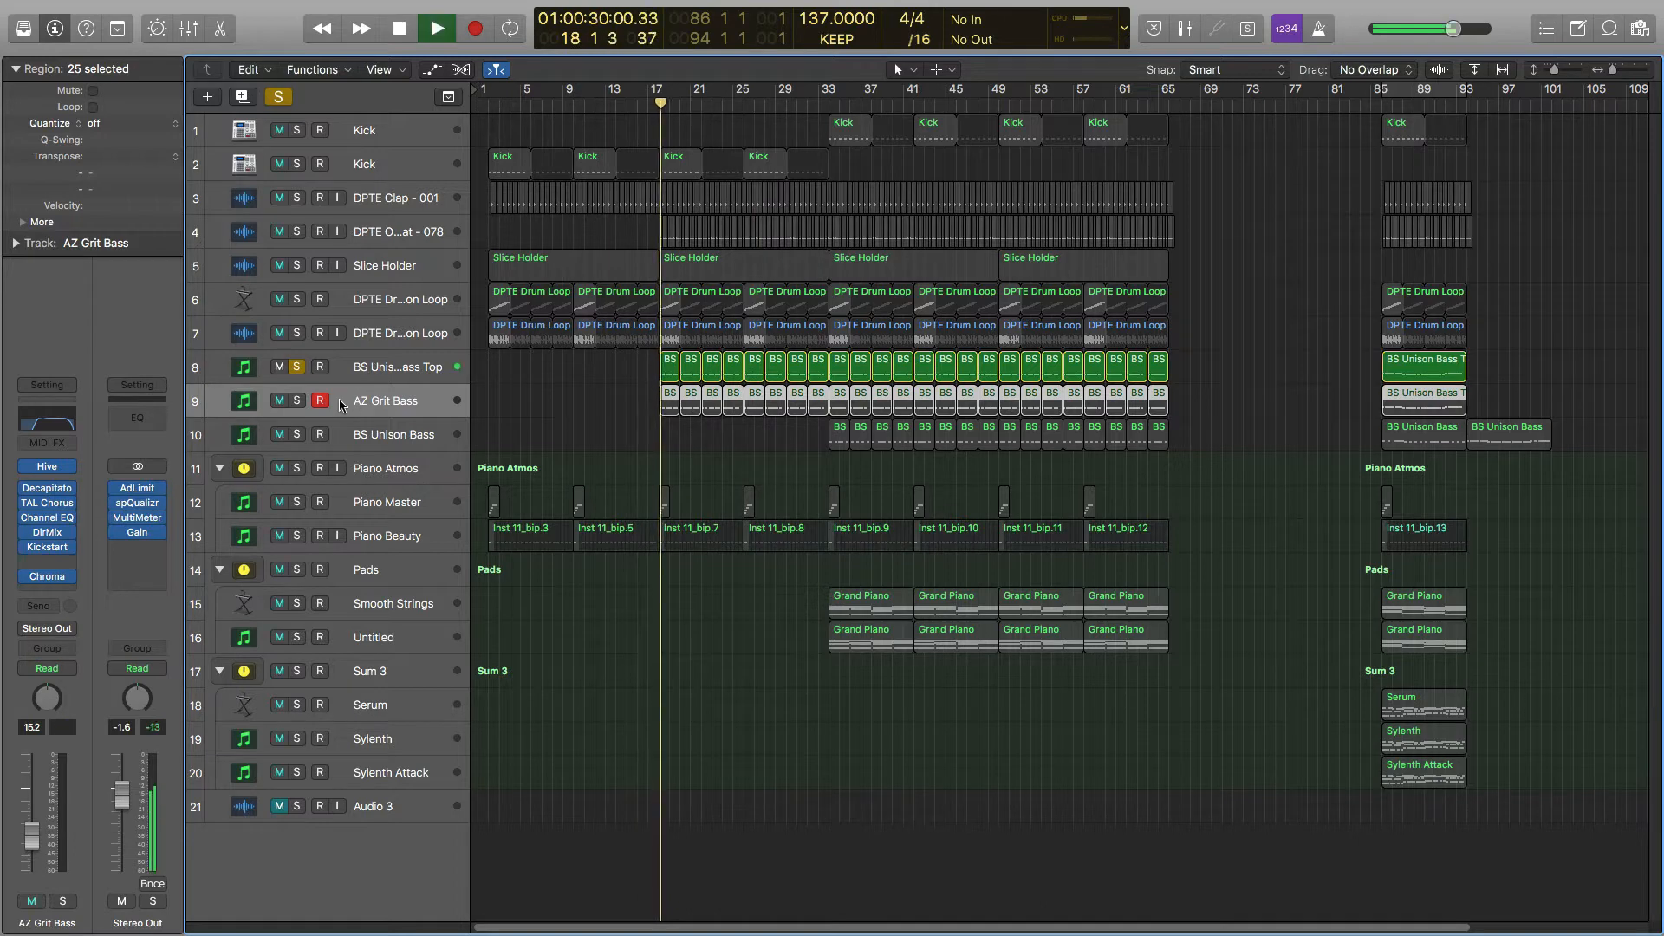
left_click(297, 400)
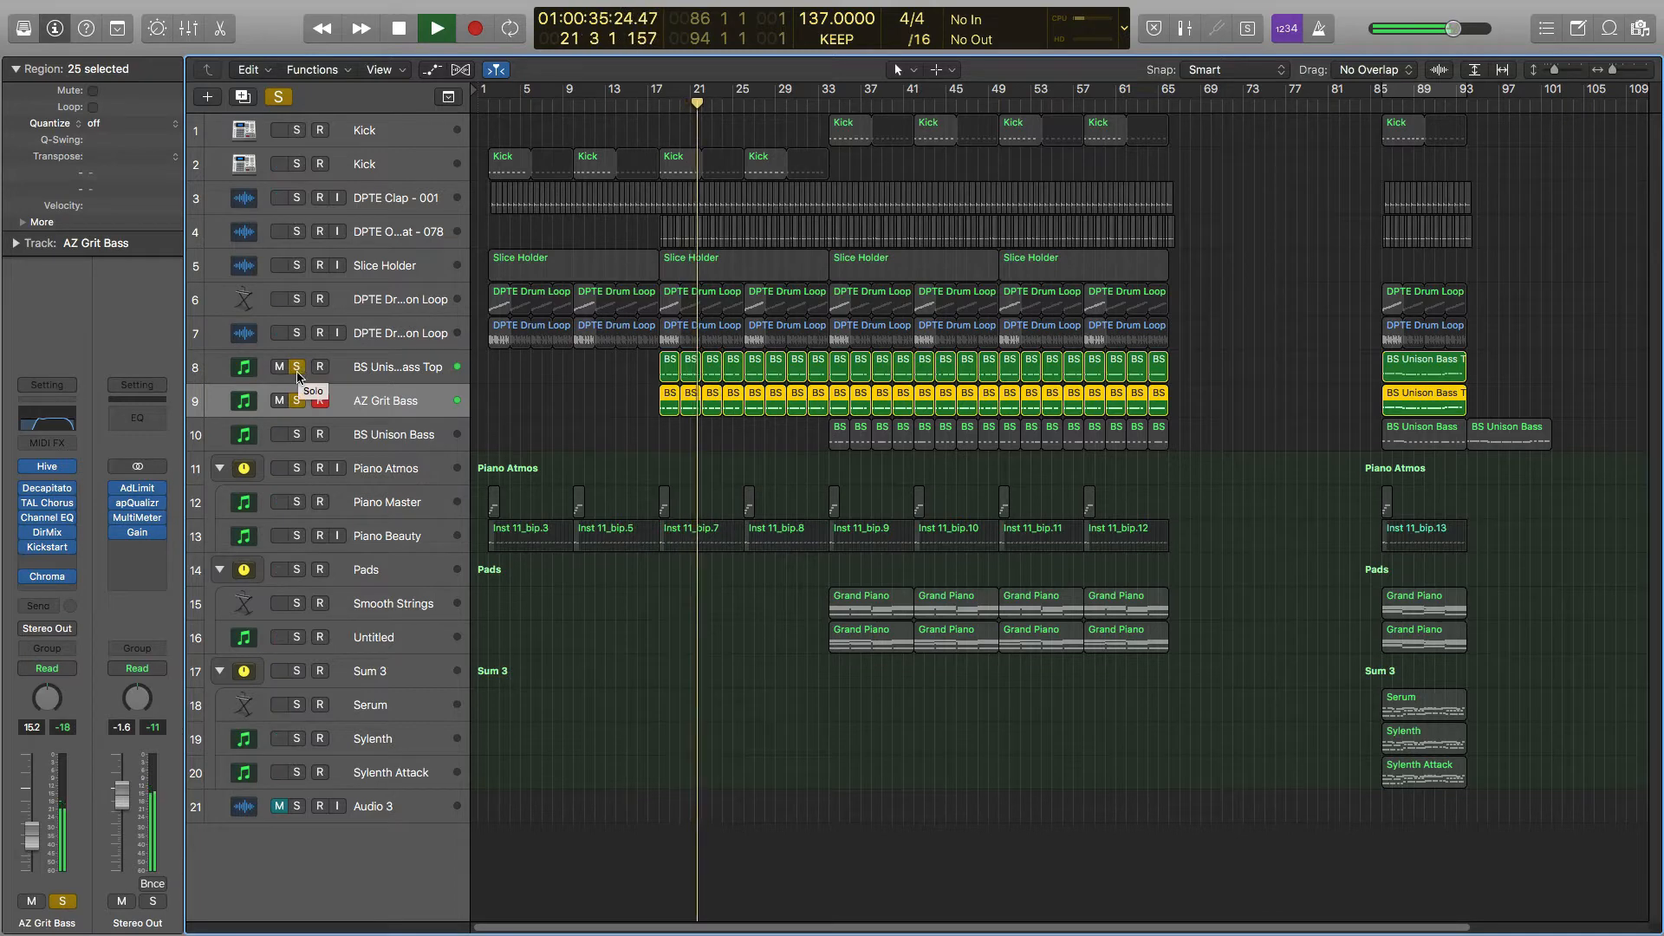
Clear the solo from BS Unison Bass Top and AZ Grit Bass and stop playback.
left_click(299, 368)
left_click(297, 400)
key("space")
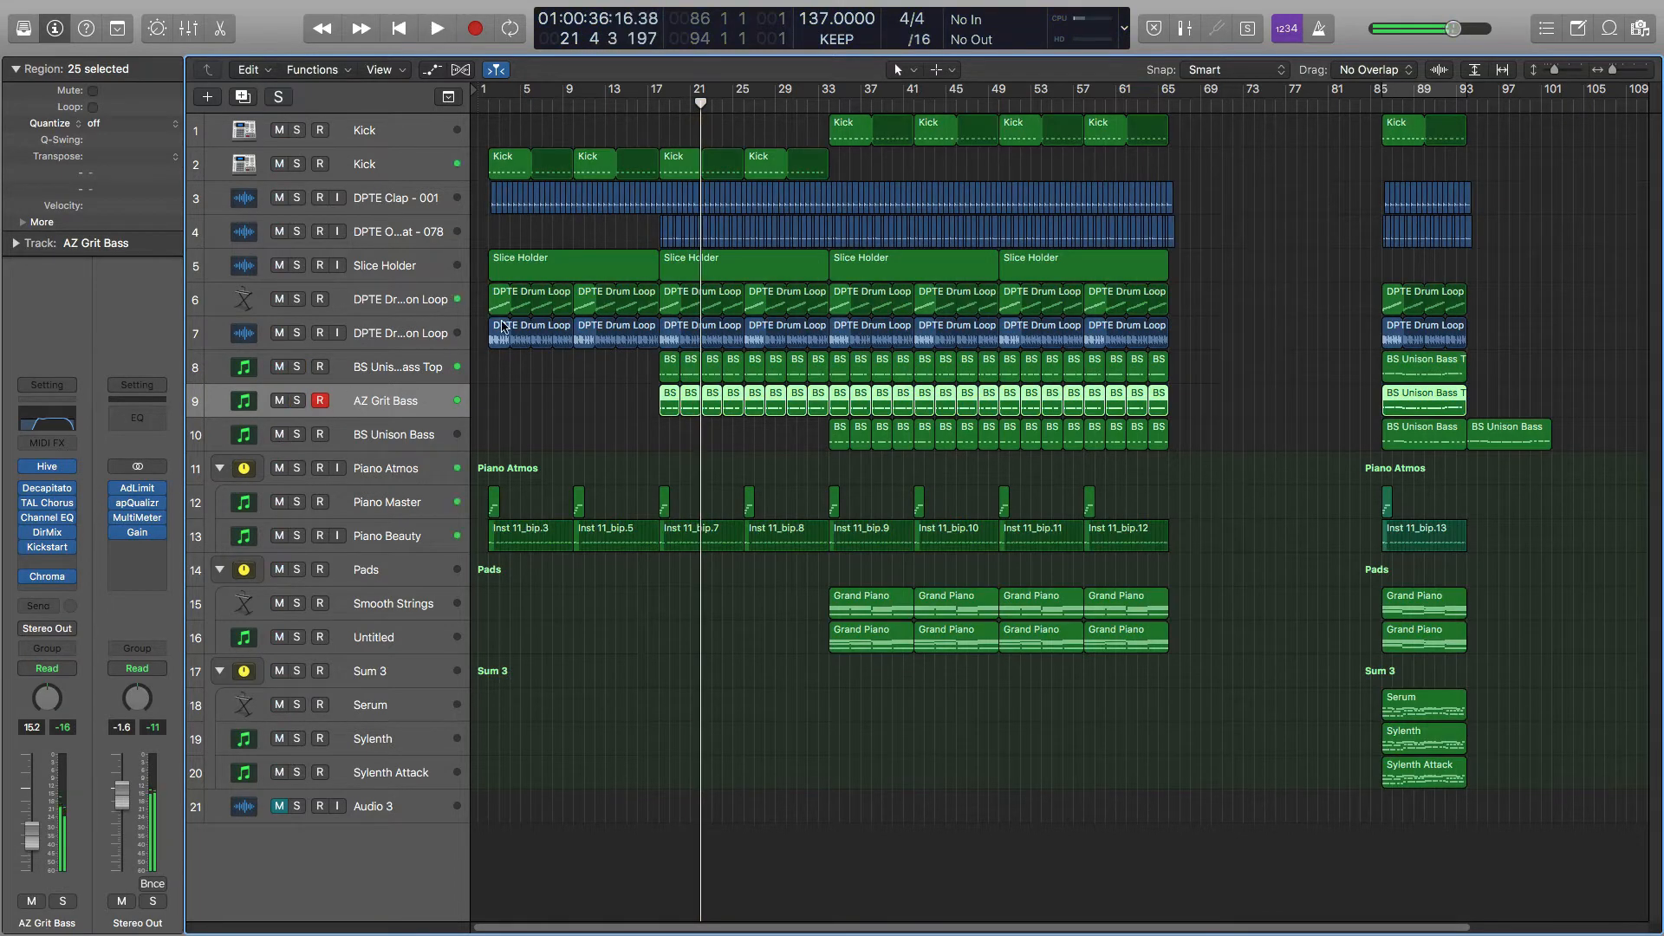
Move the playhead to bar 18 and group BS Unison Bass Top and AZ Grit Bass into a Summing Stack.
left_click(660, 103)
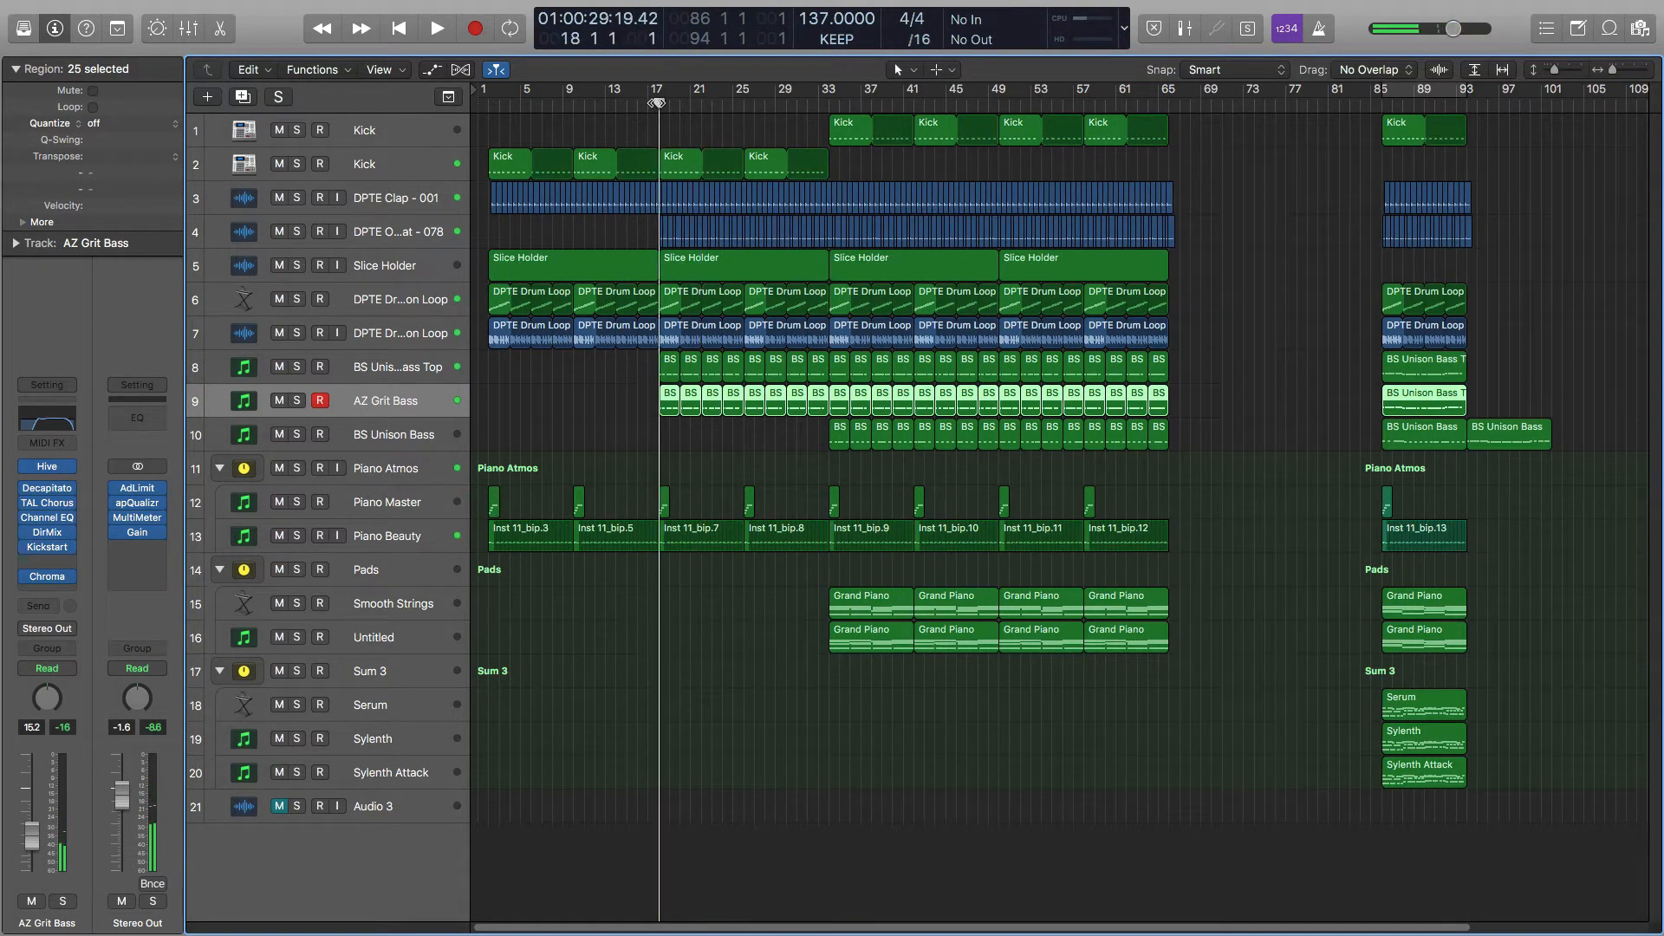
left_click(388, 372, "shift")
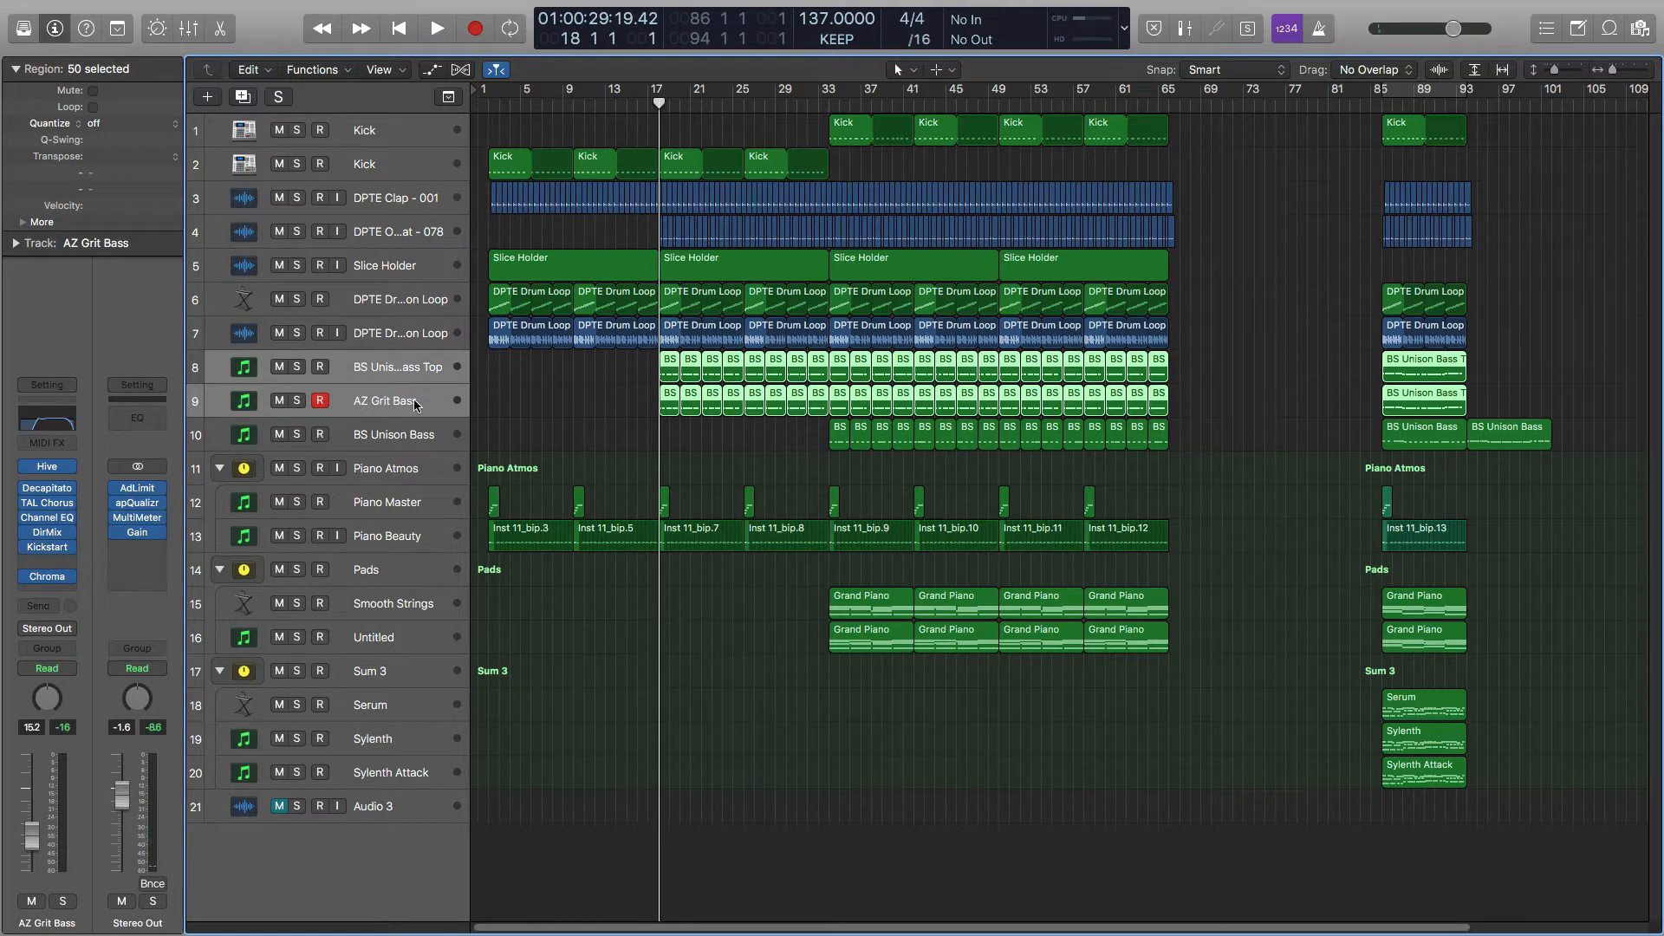
right_click(427, 410)
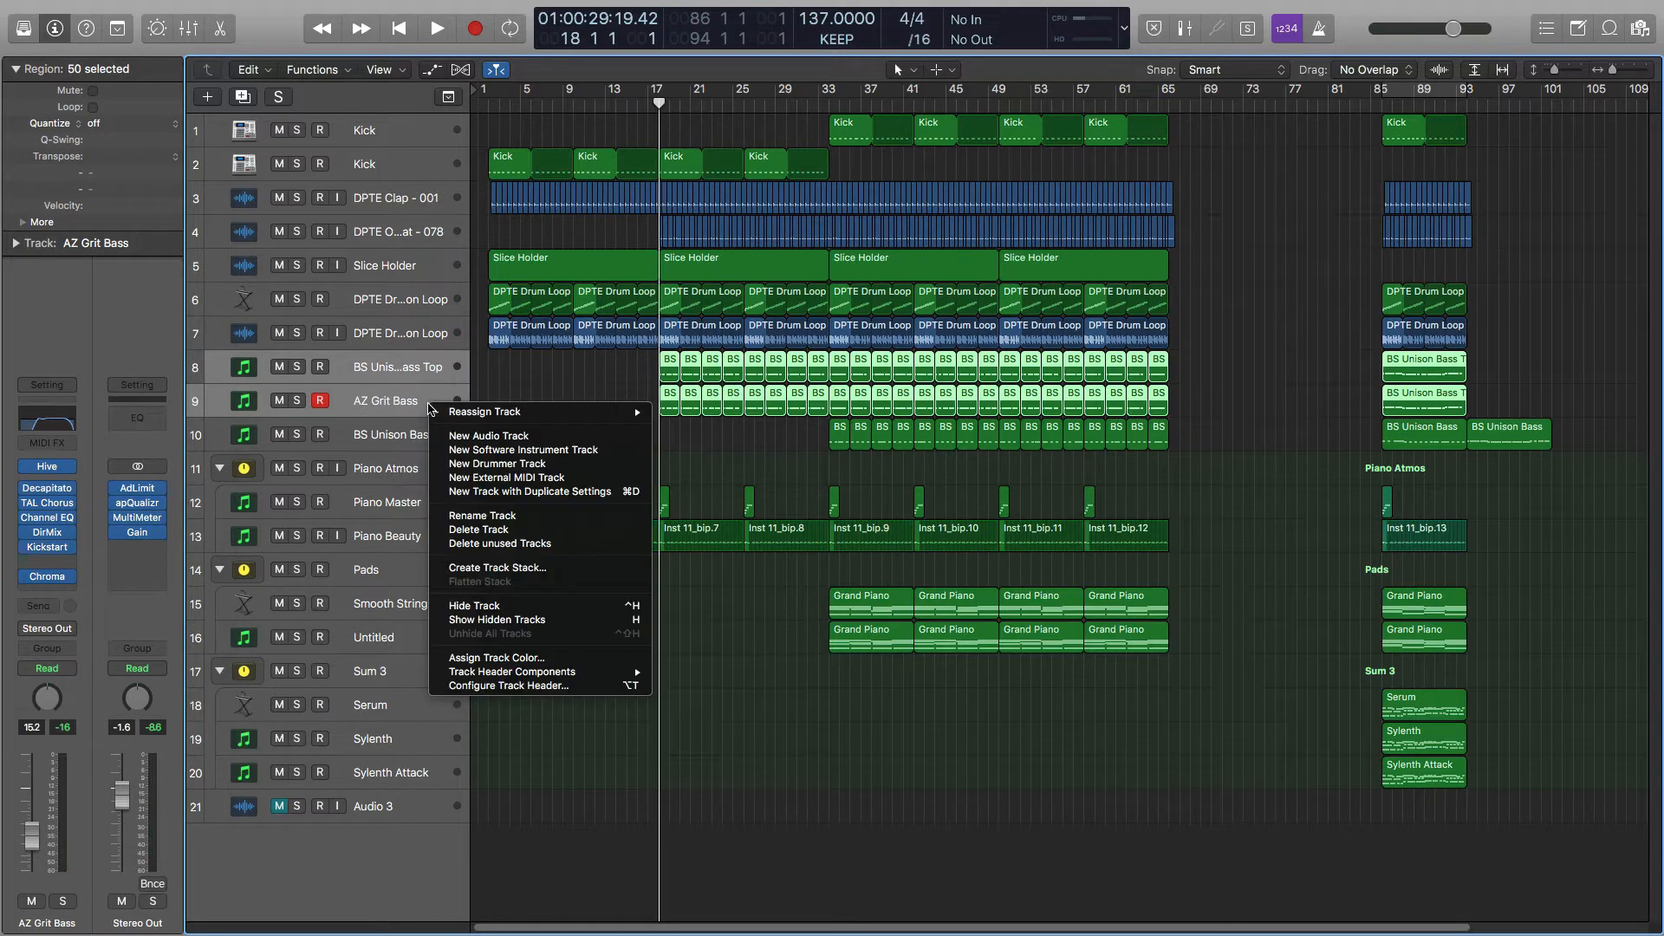
left_click(508, 569)
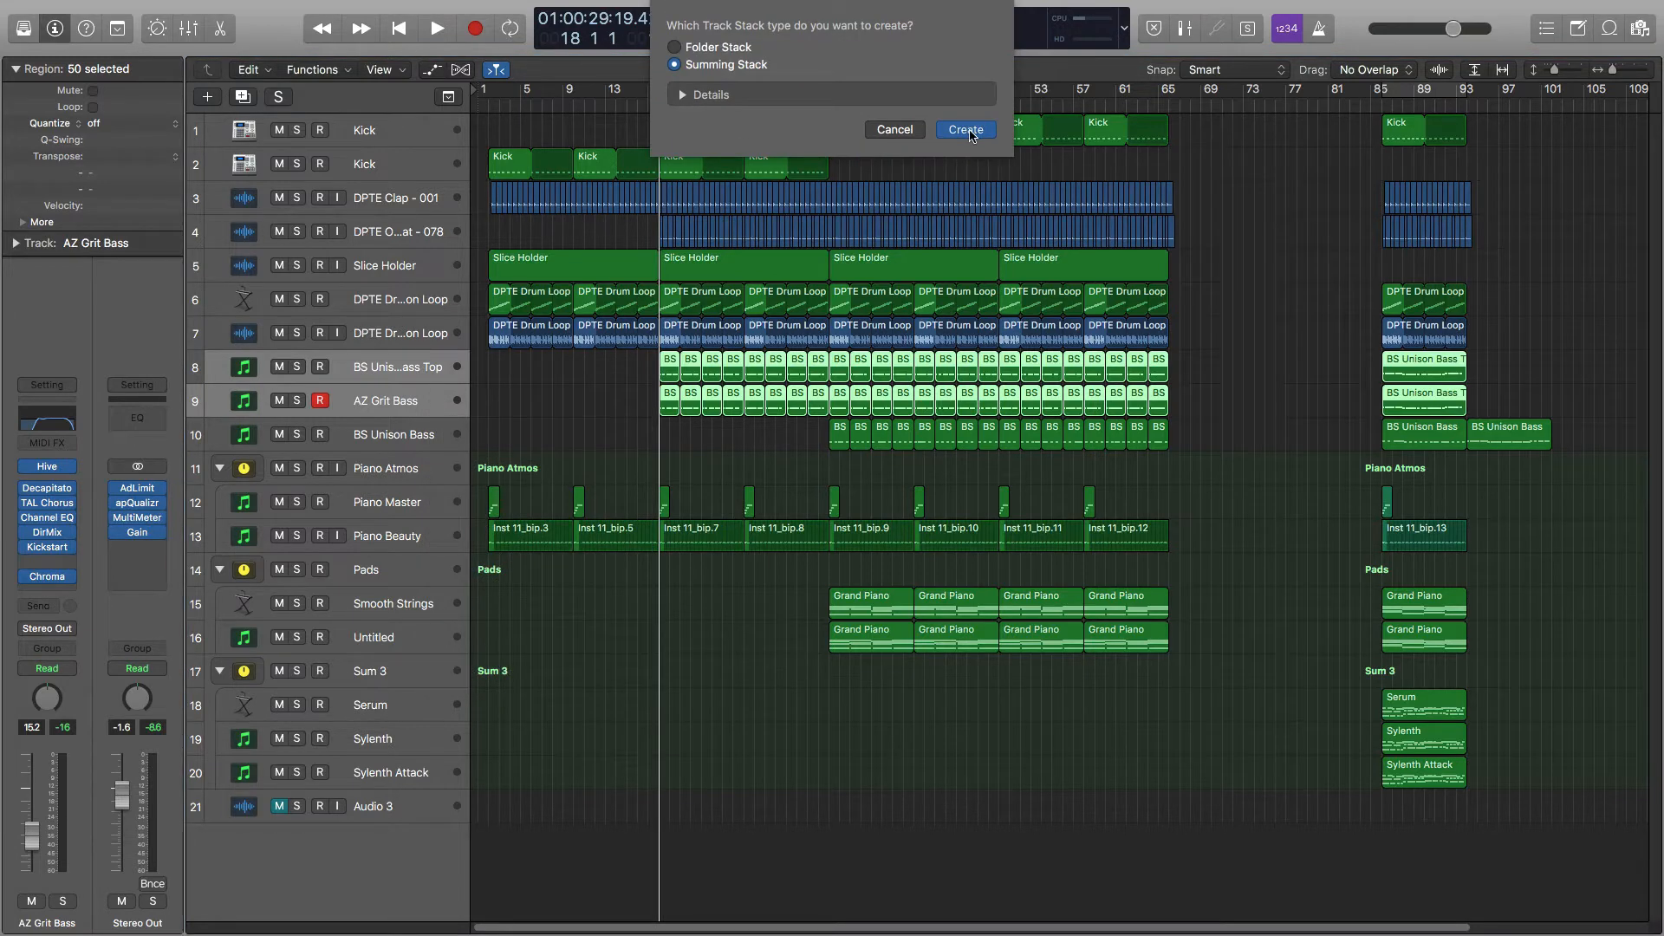
left_click(966, 130)
Rename the new bass summing stack as Top Bass.
double_click(355, 367)
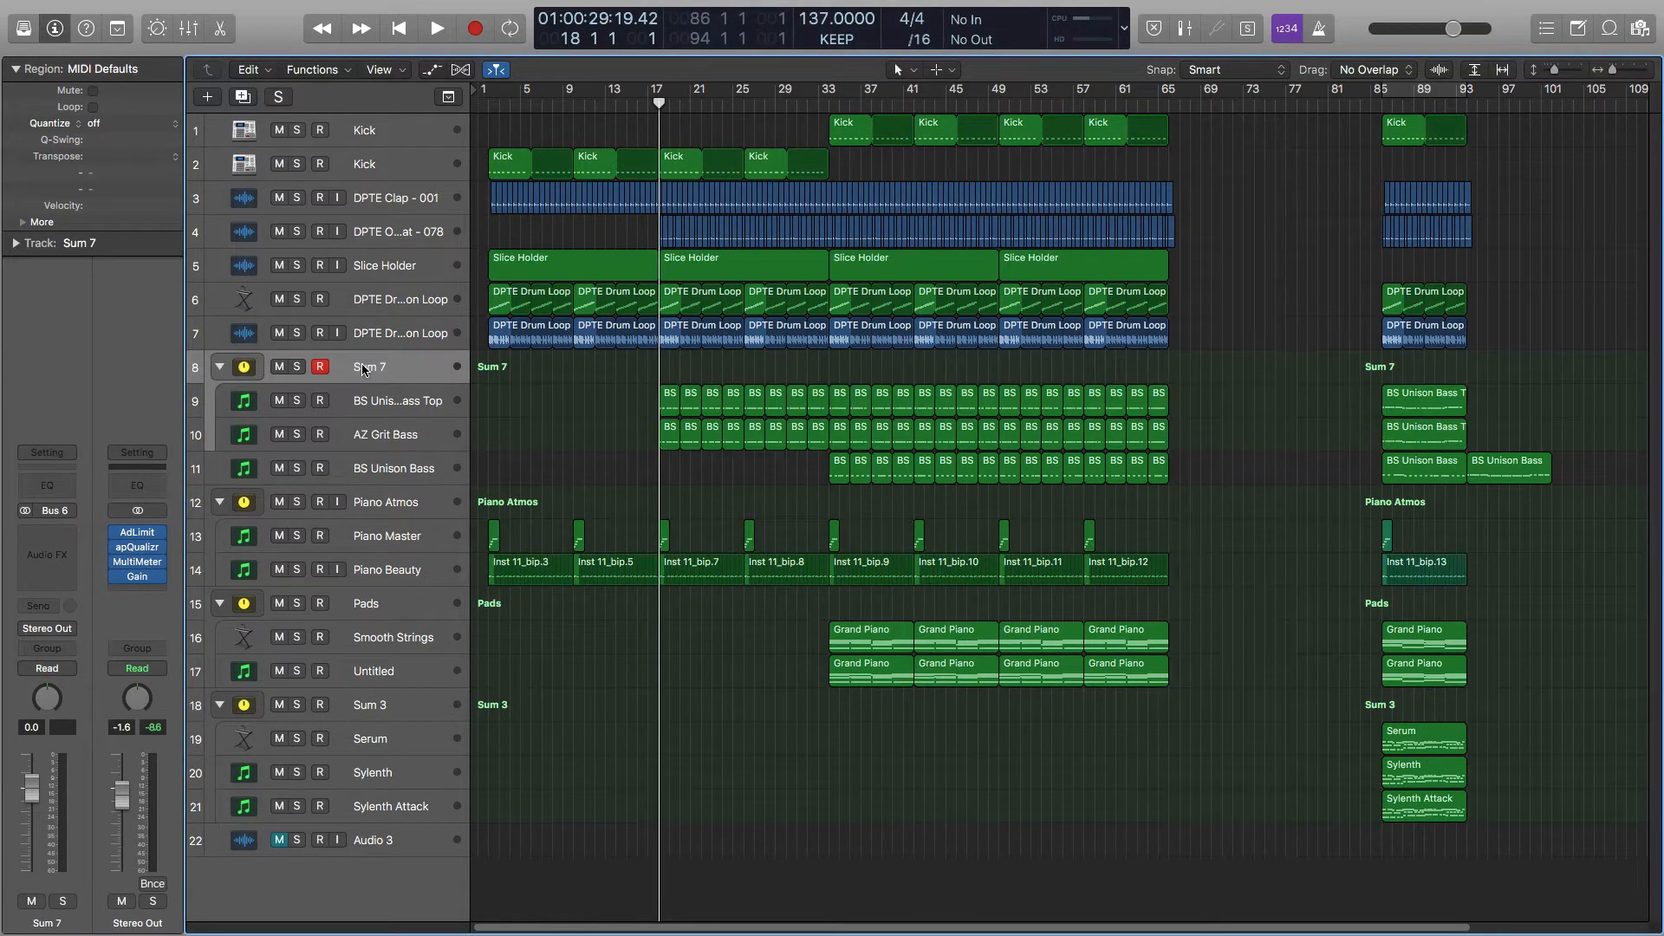
type("T")
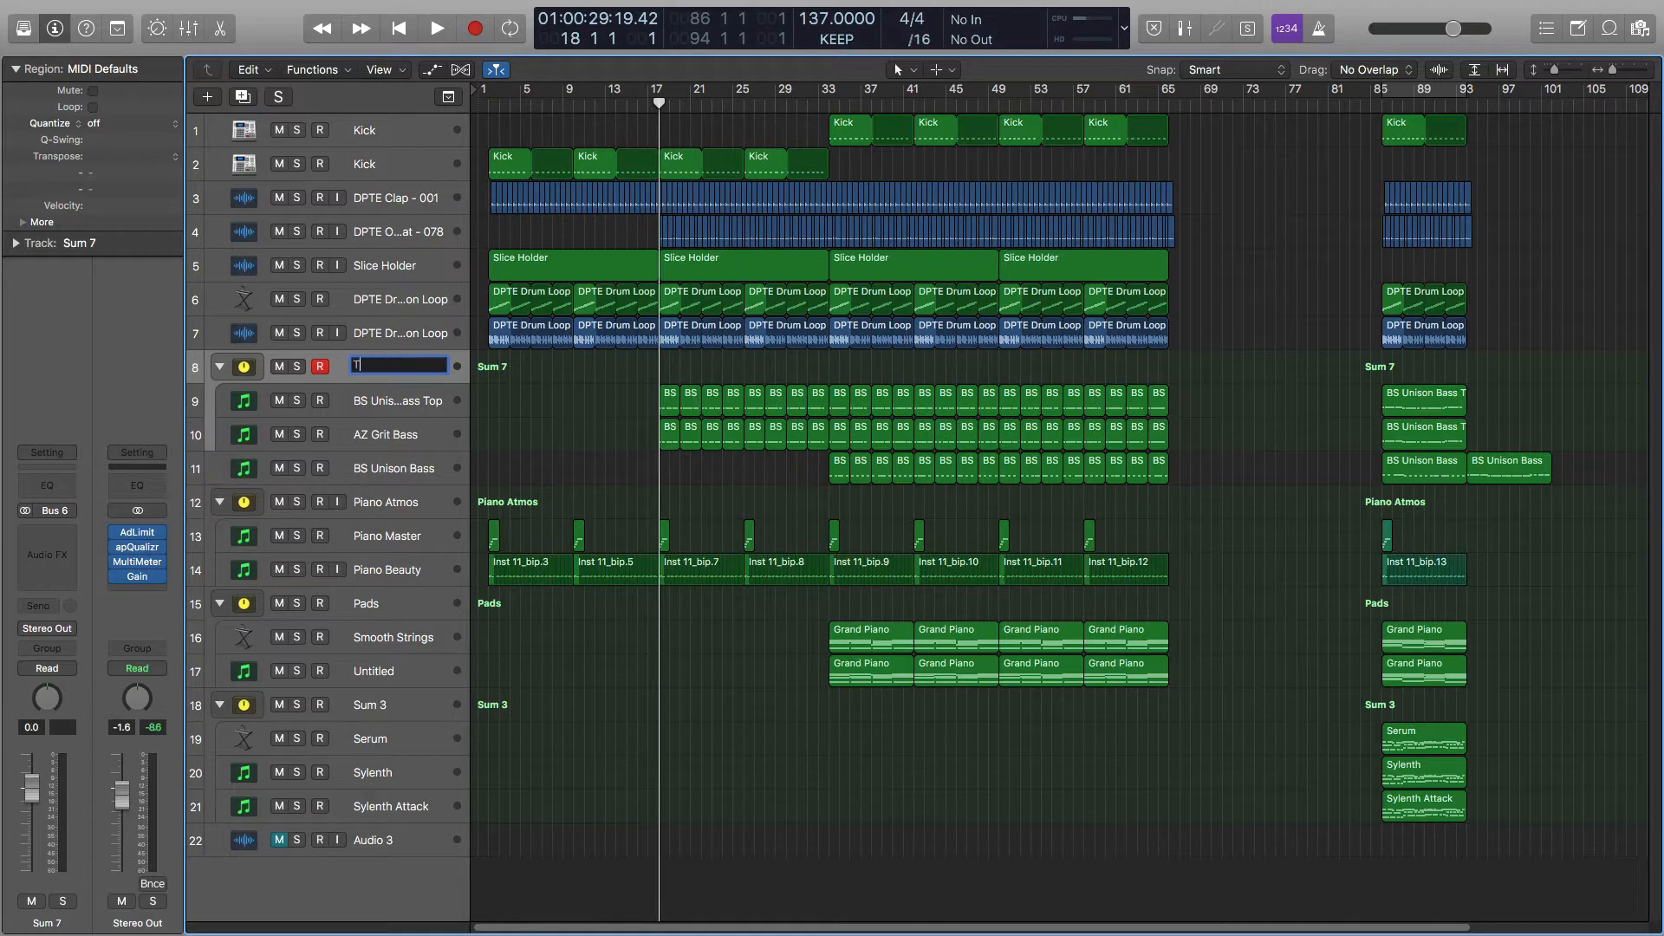
type("op Bass")
key("Return")
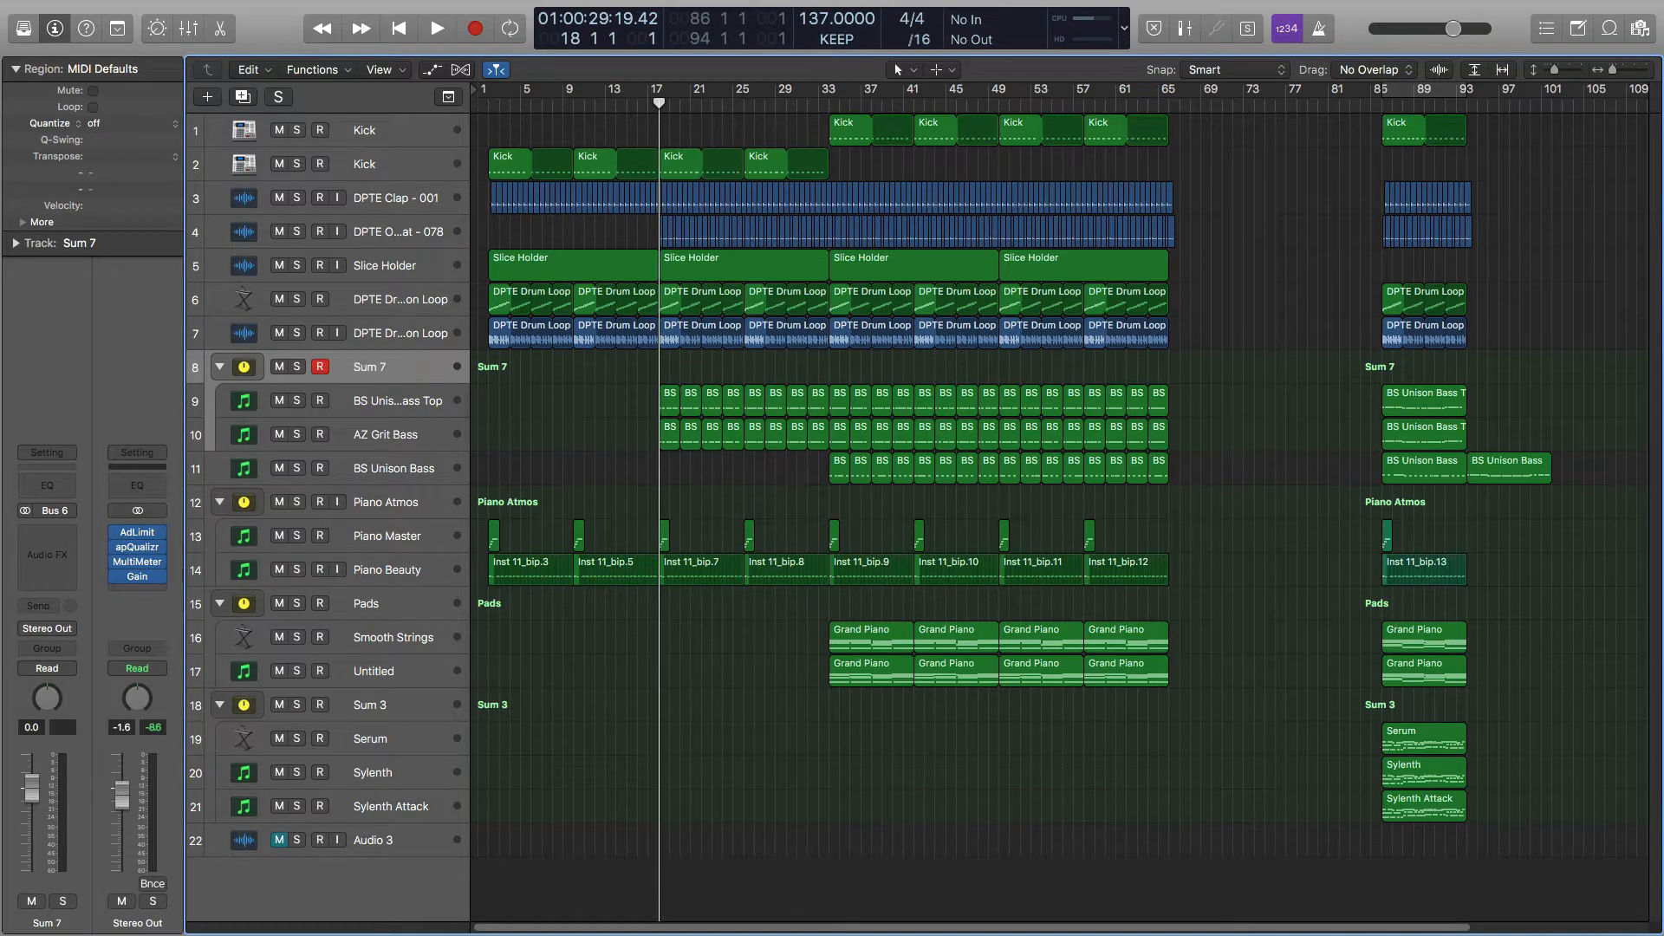
Insert FF Simplon in stereo on the Top Bass channel and move its window clear of the channel strip.
left_click(72, 538)
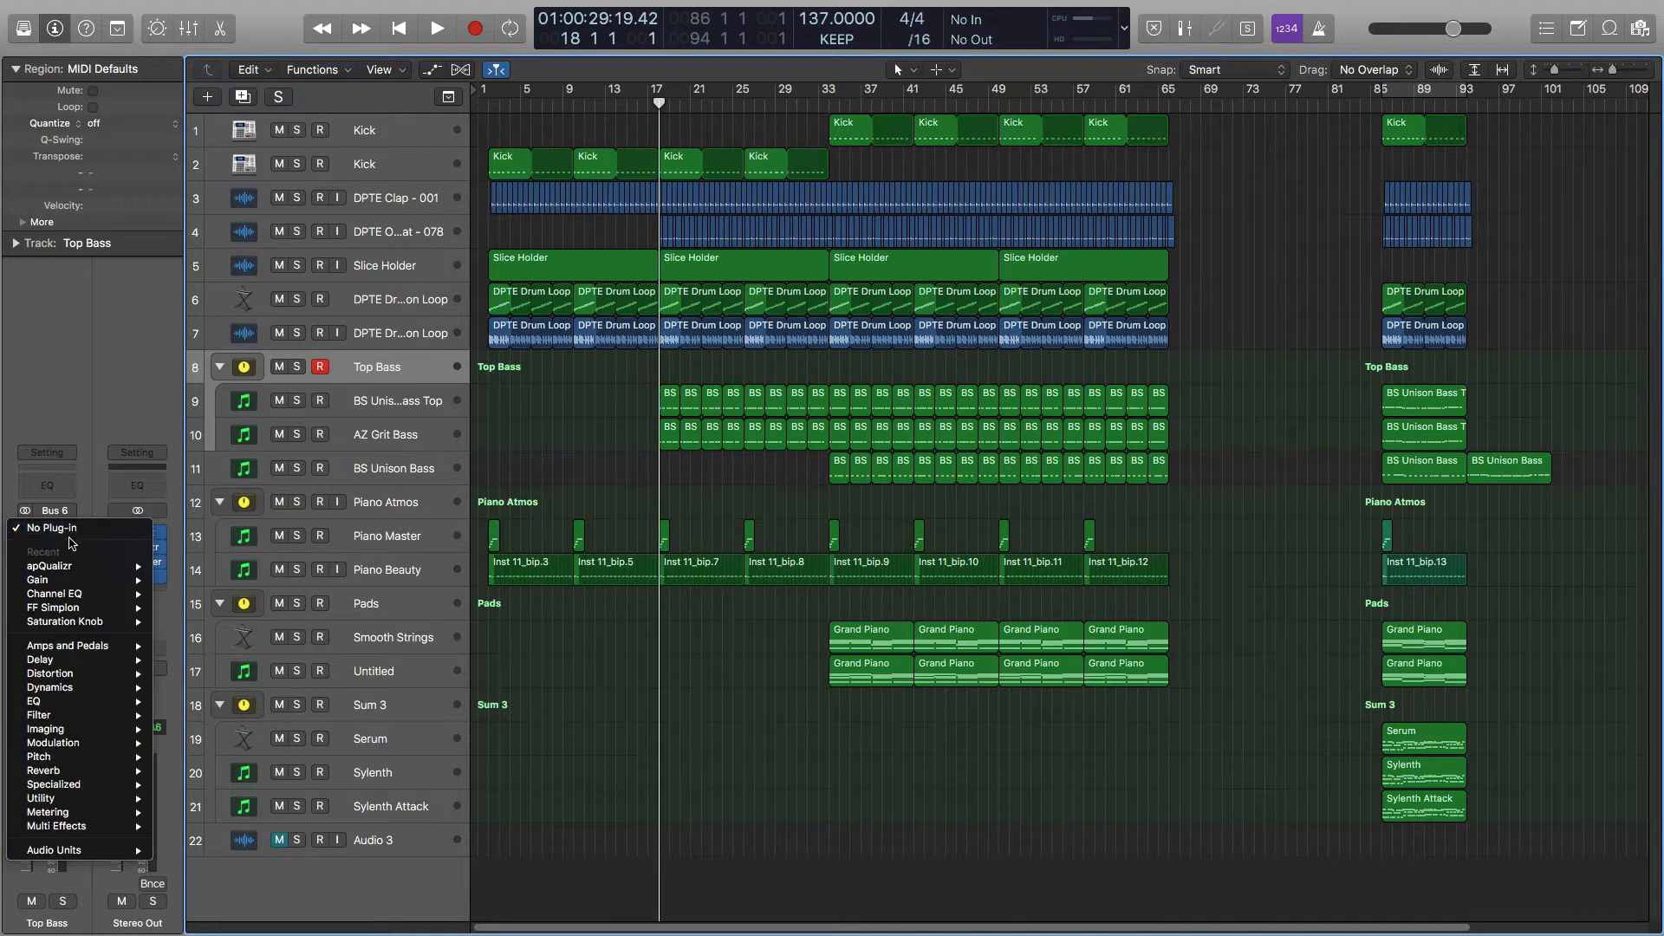
mouse_move(76, 609)
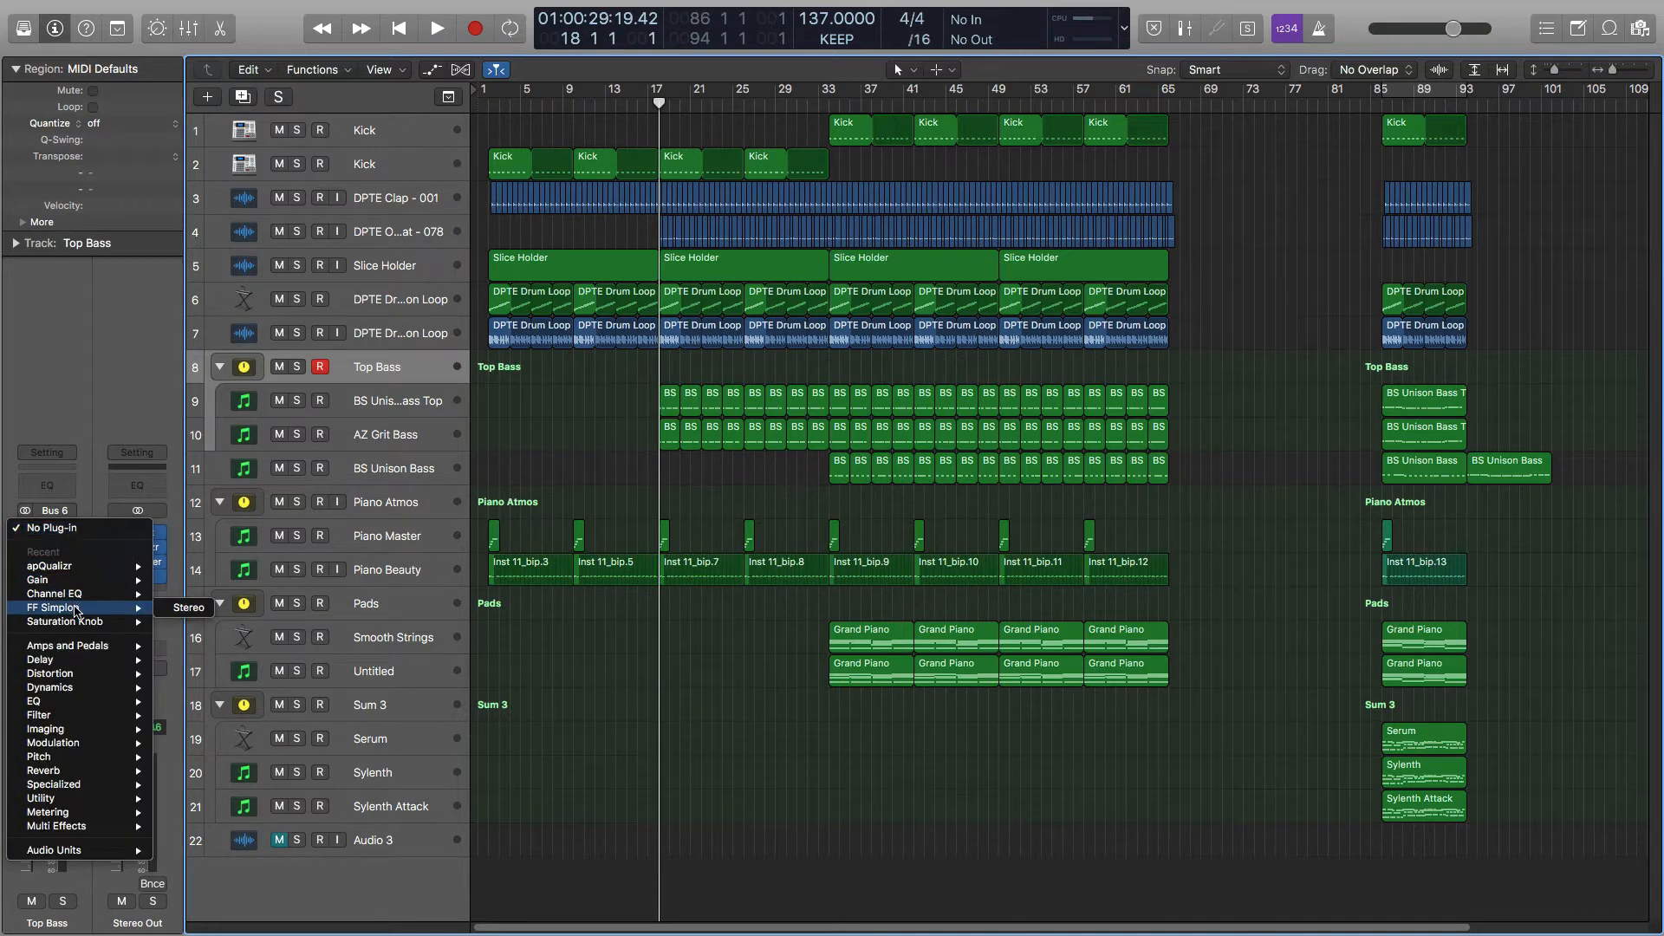
left_click(189, 608)
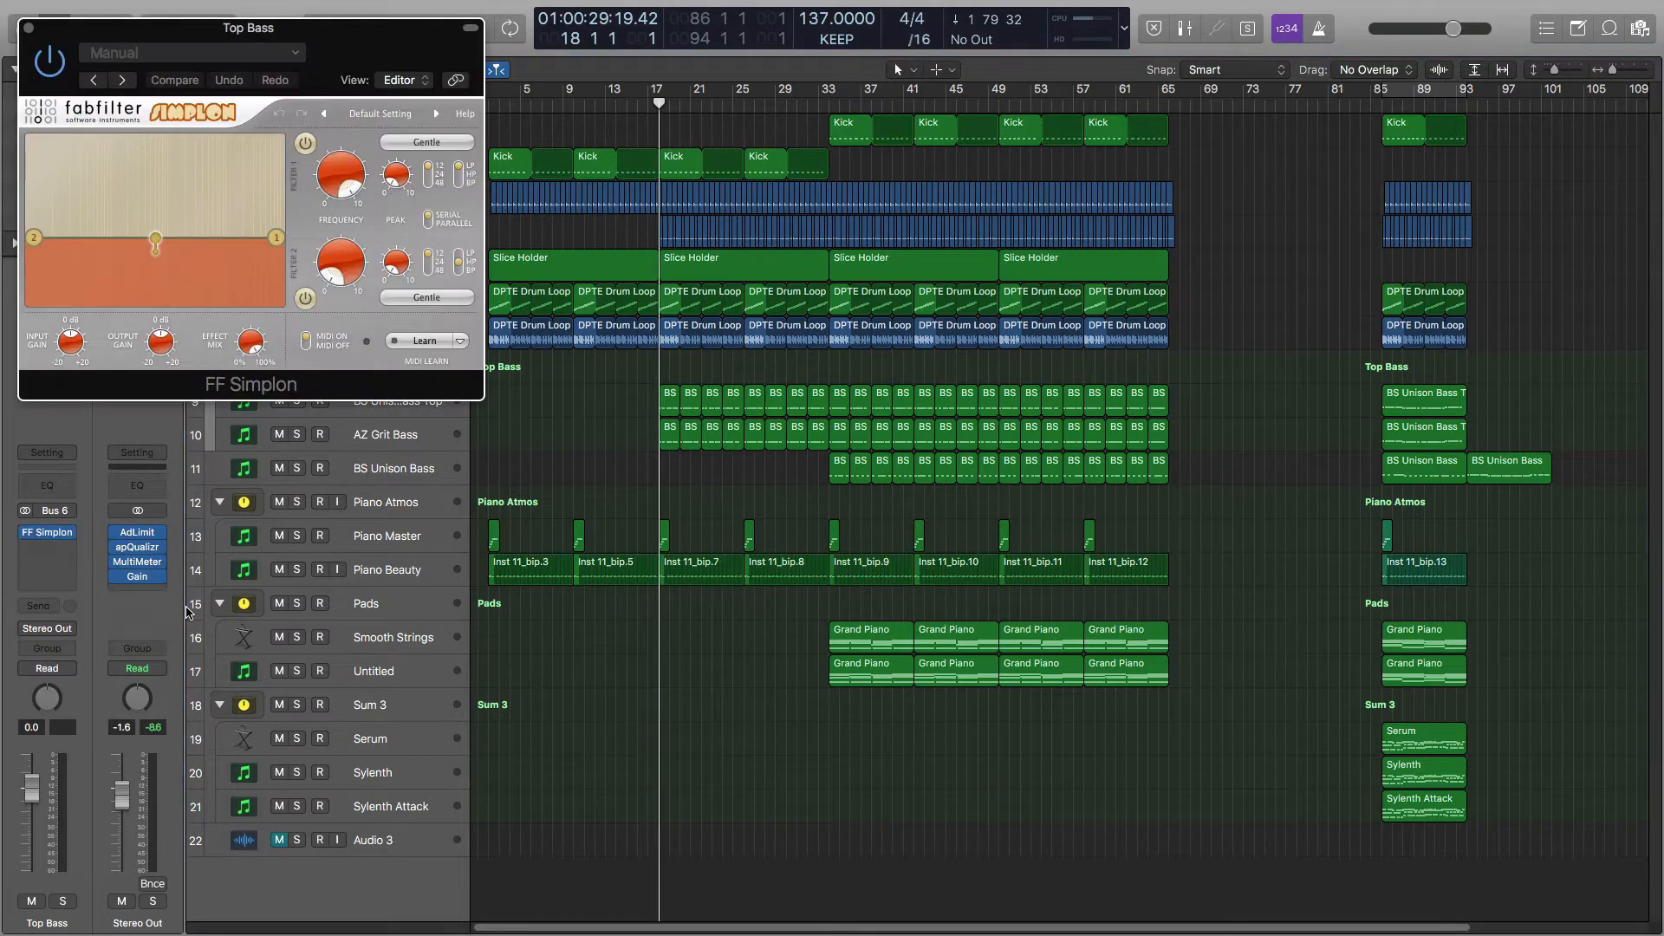
left_click_drag(136, 33, 941, 385)
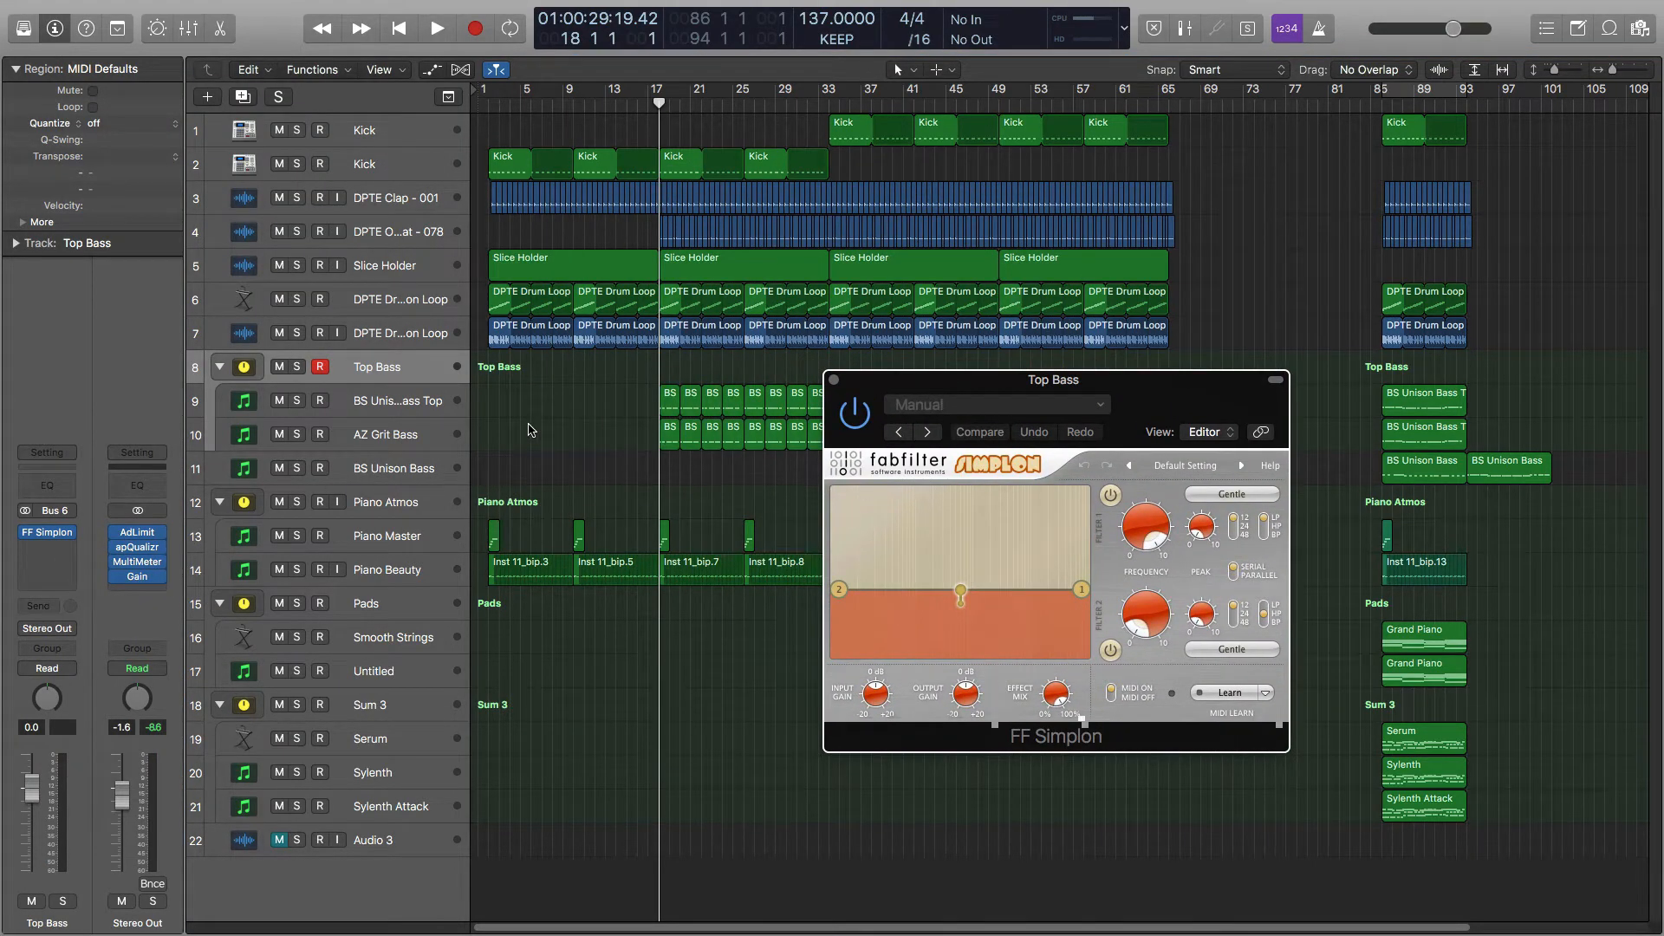
Write Touch automation for FF Simplon's Filter 2 frequency during playback from bar 18, and return Top Bass to Read mode.
key("ctrl+super+t")
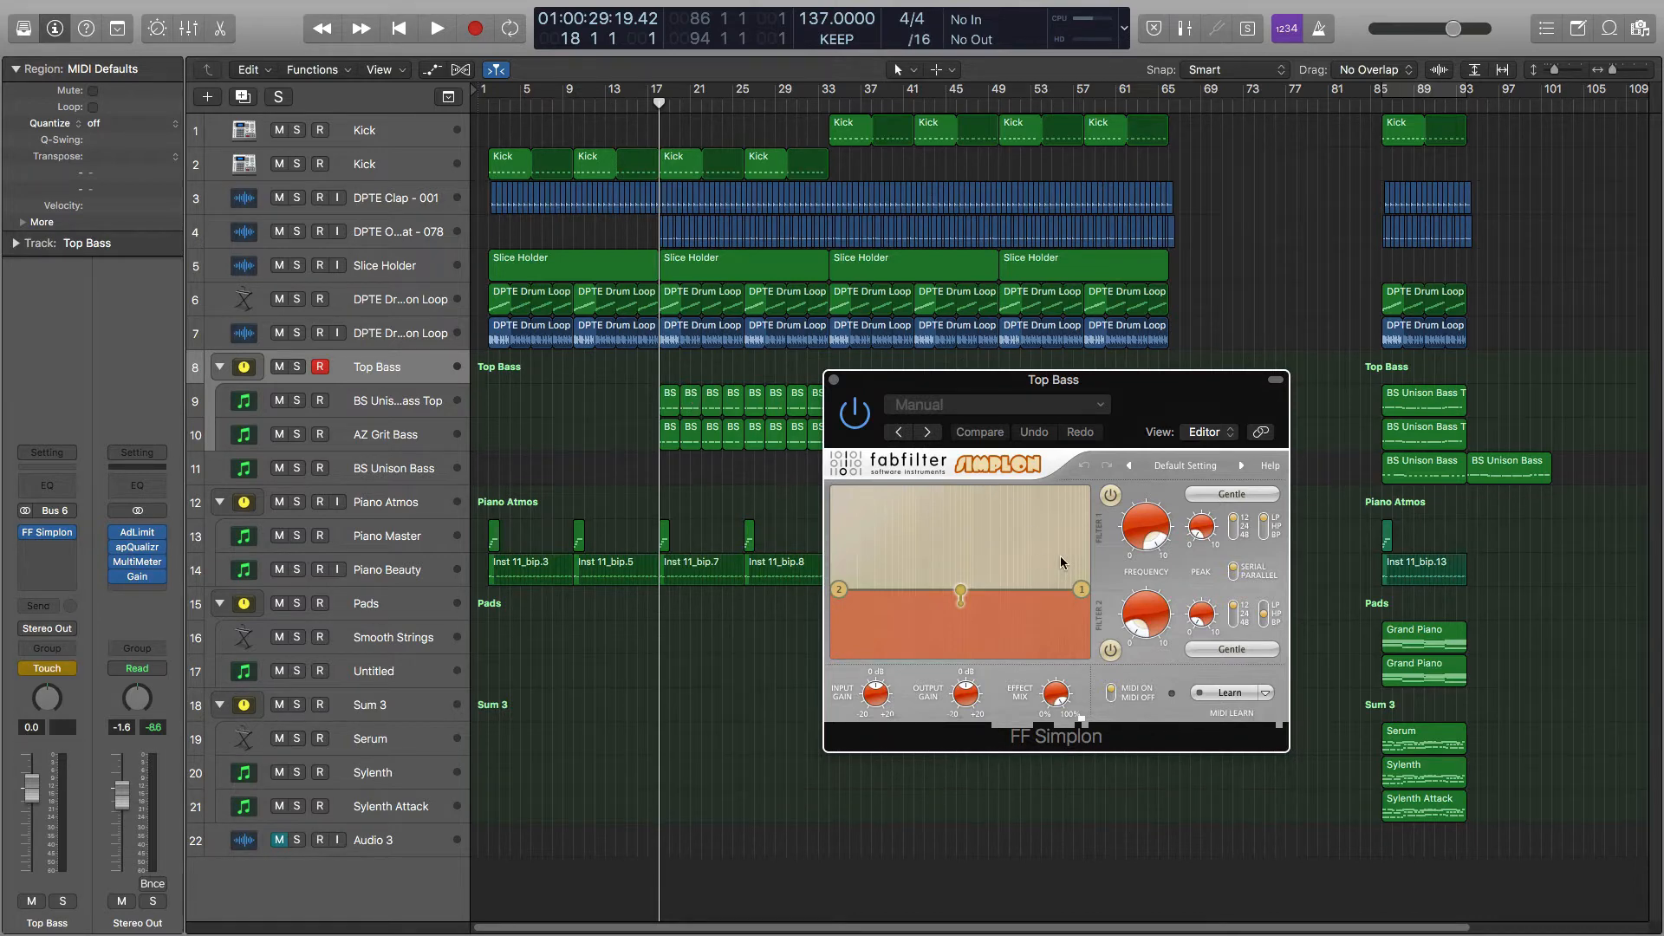
mouse_move(1155, 617)
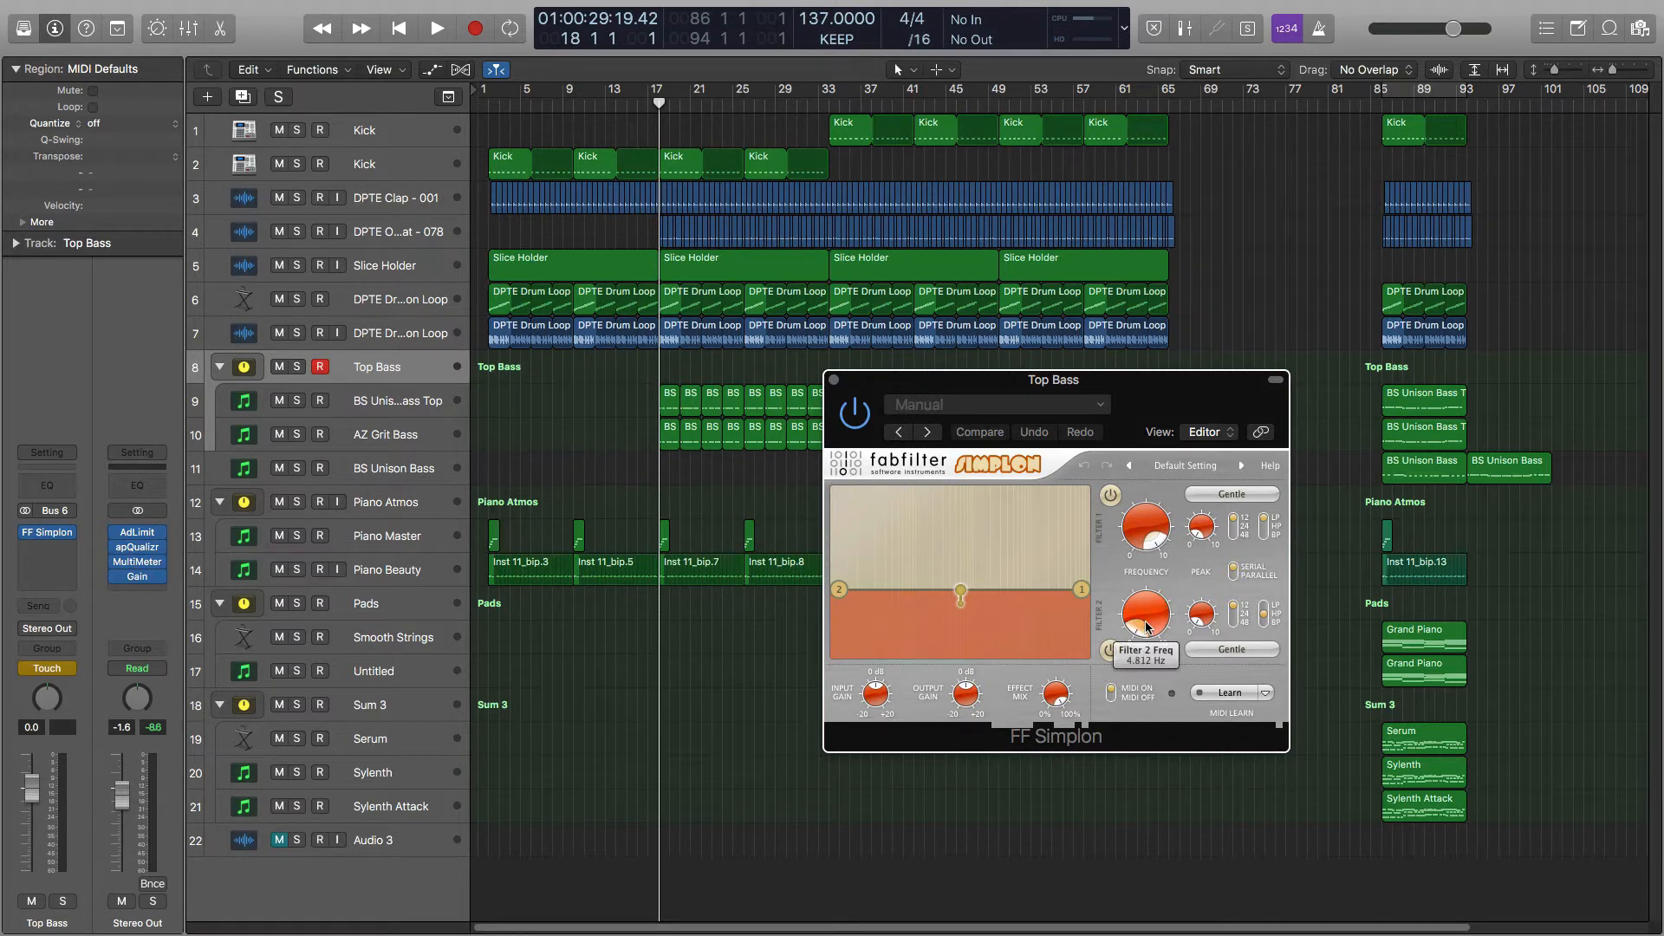
key("space")
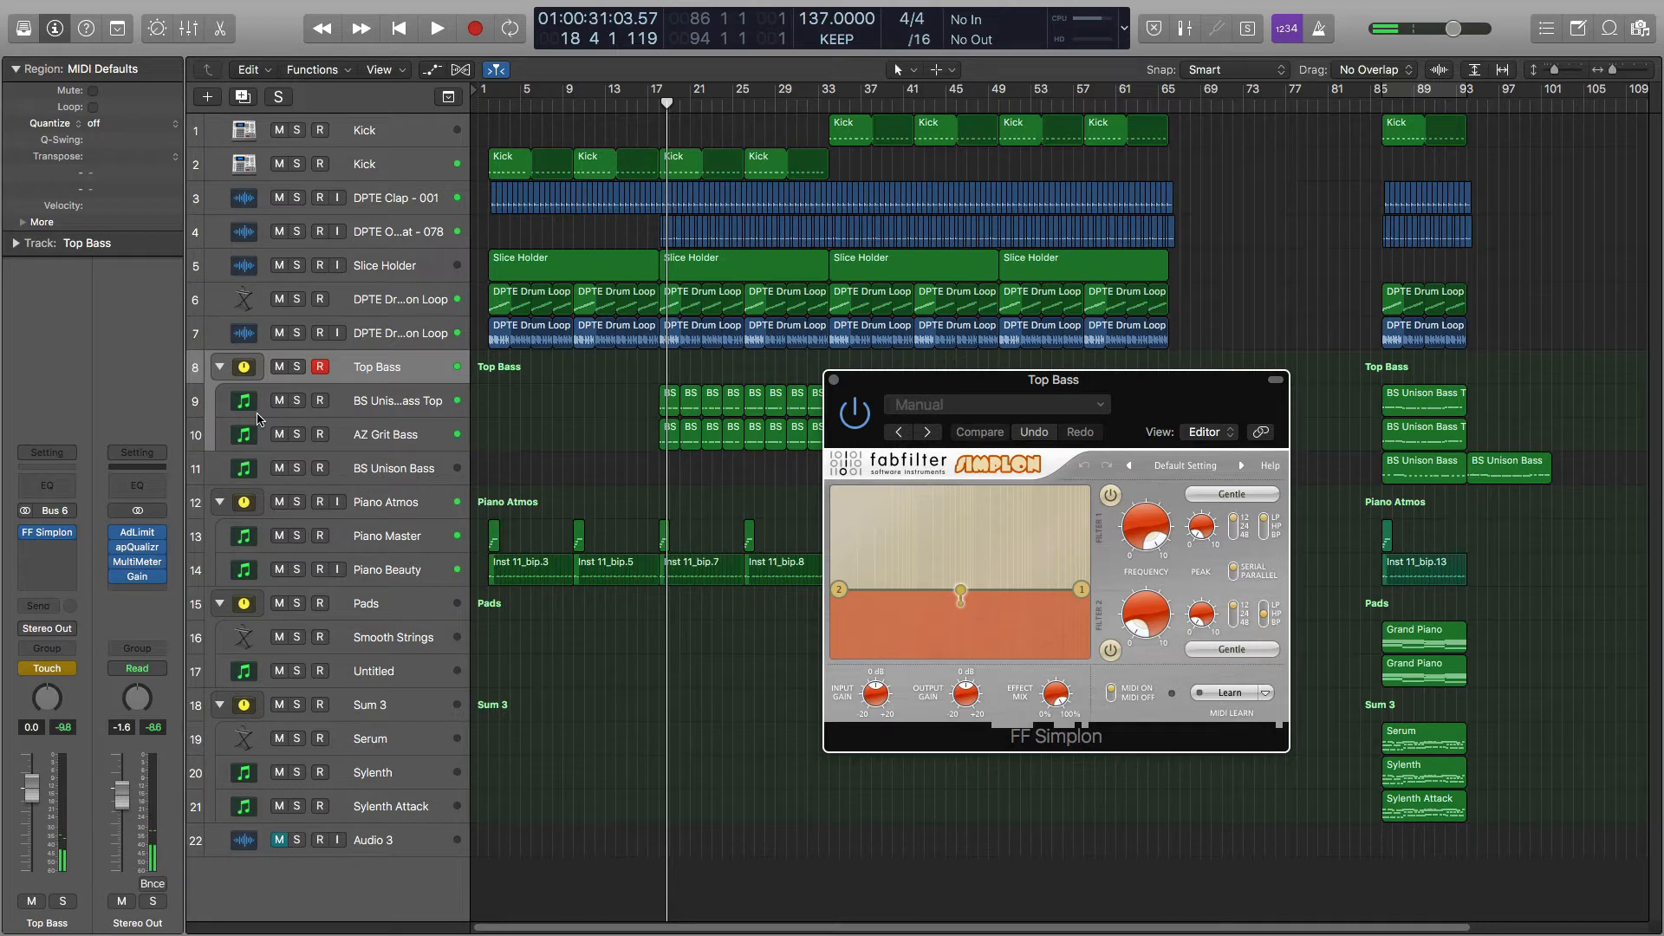
key("ctrl+shift+super+r")
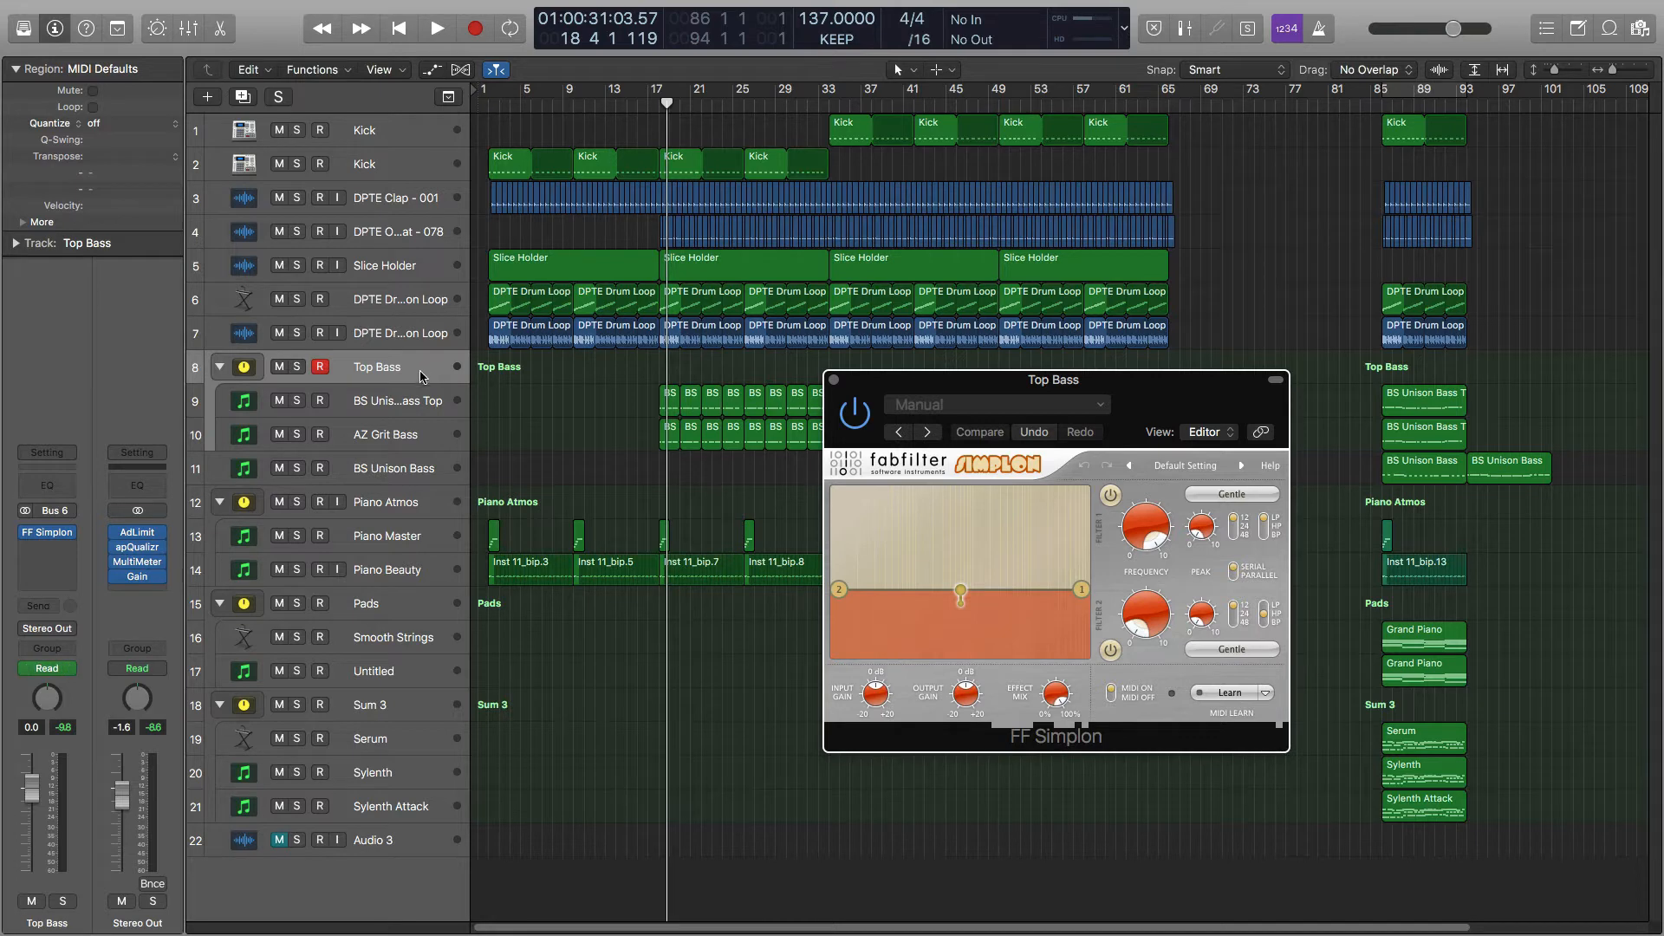
Show track automation with FF Simplon's Filter 2 Freq on Top Bass, and move the plug-in window off the lane.
key("a")
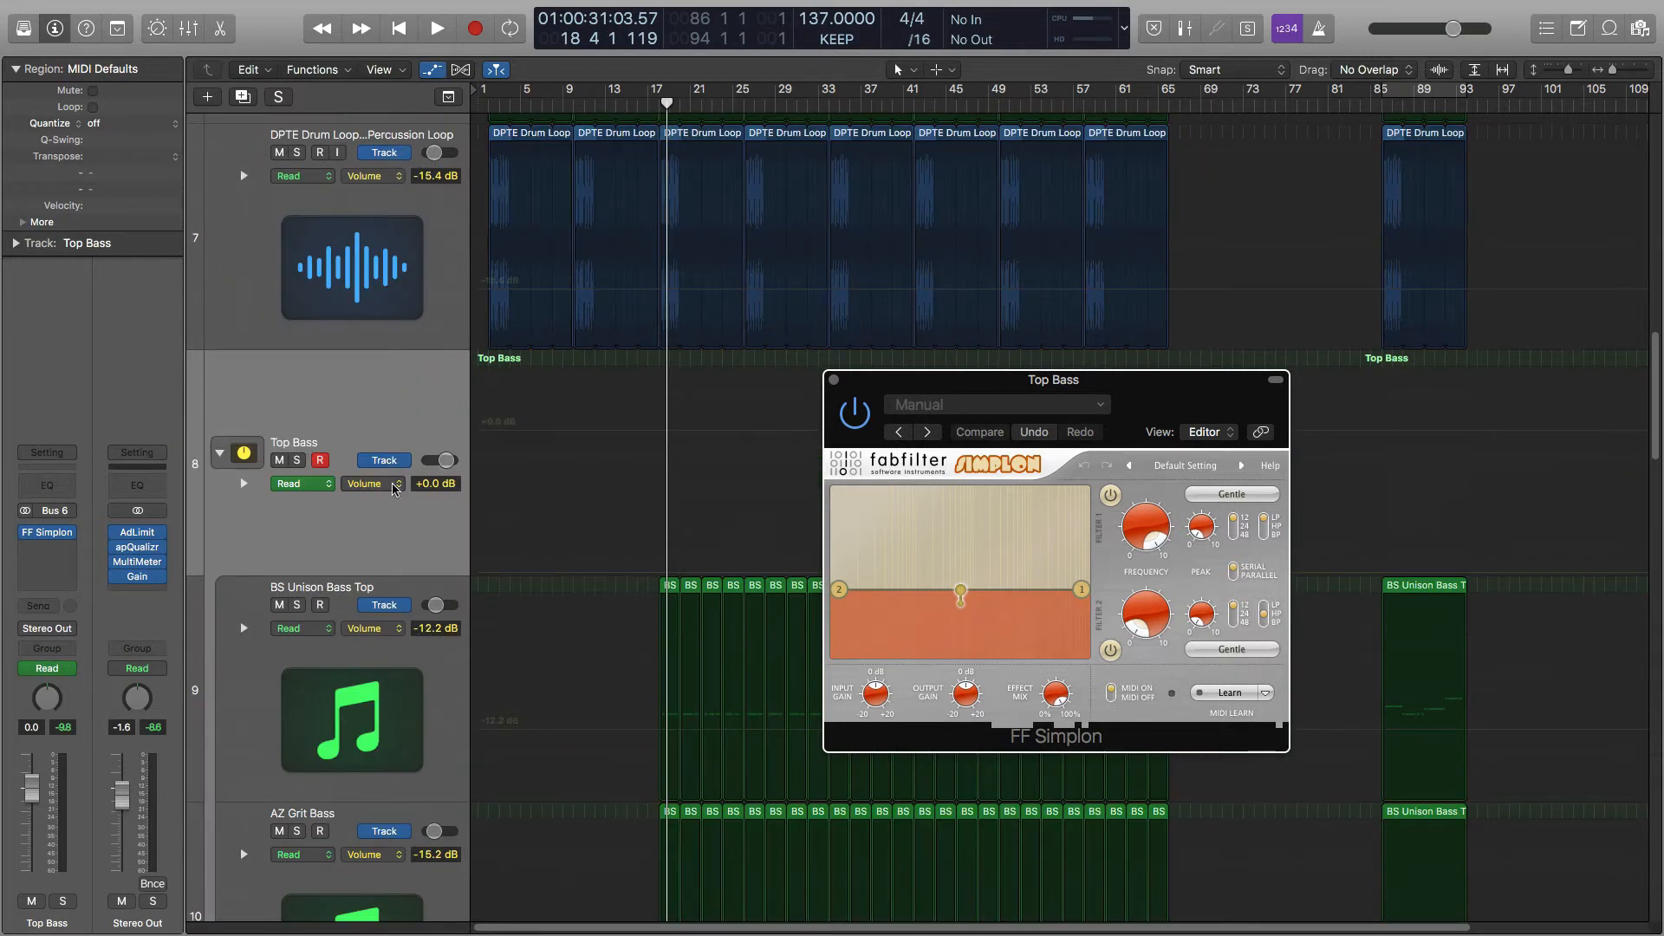
left_click(394, 485)
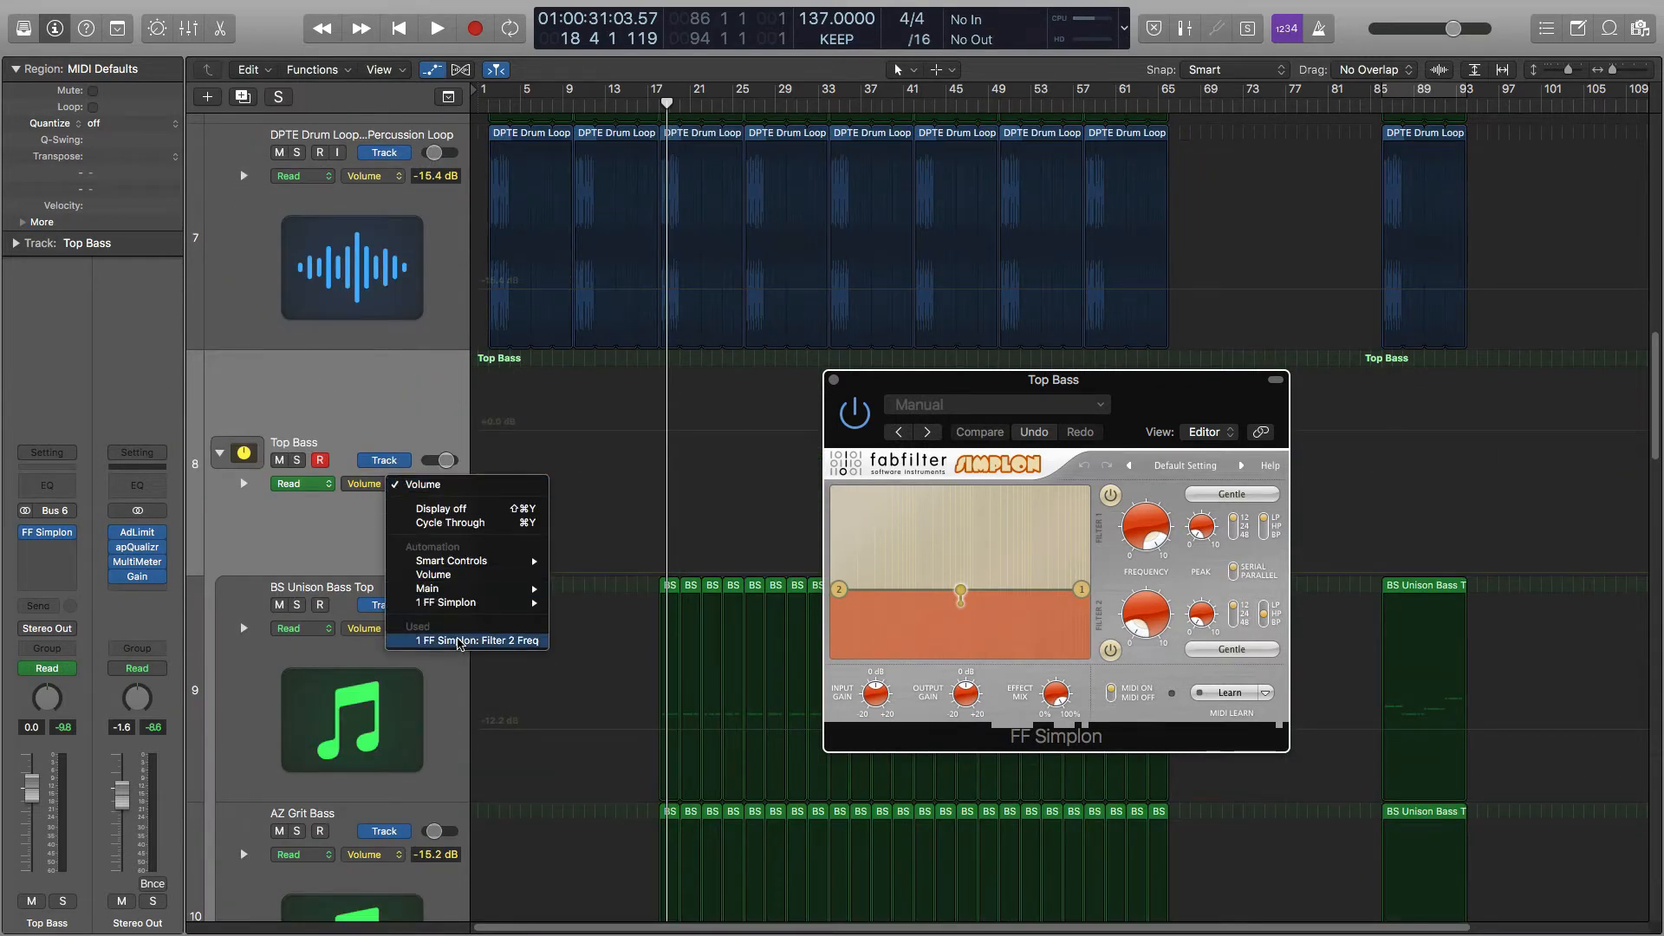
left_click(459, 642)
left_click(867, 385)
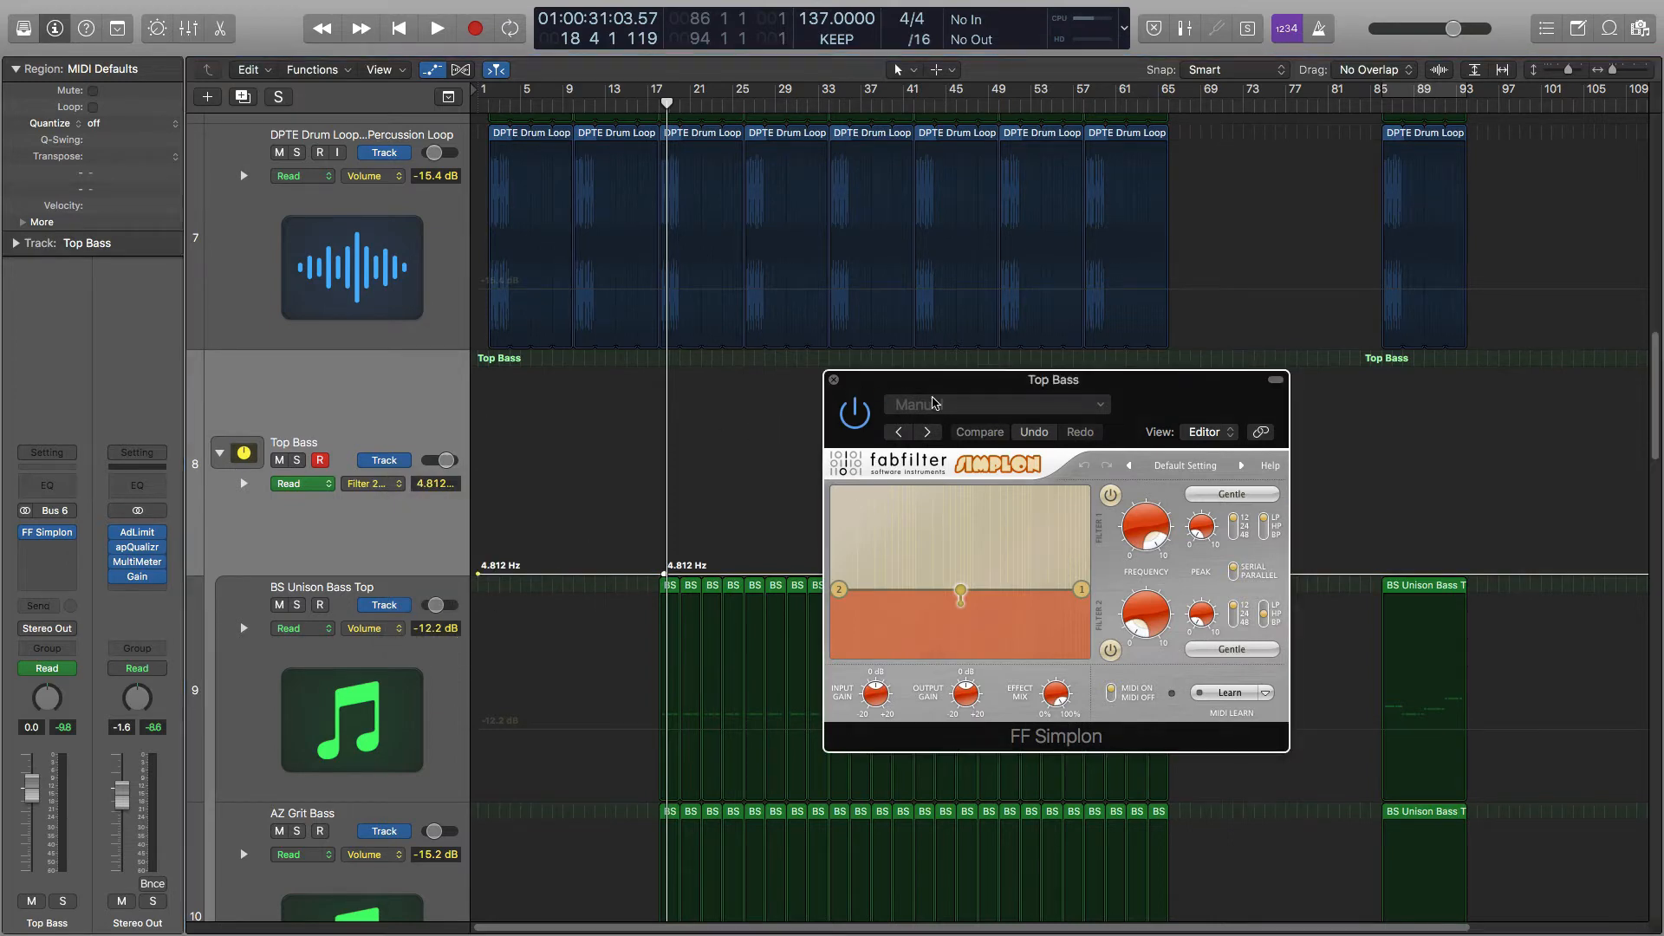
left_click_drag(879, 382, 1456, 401)
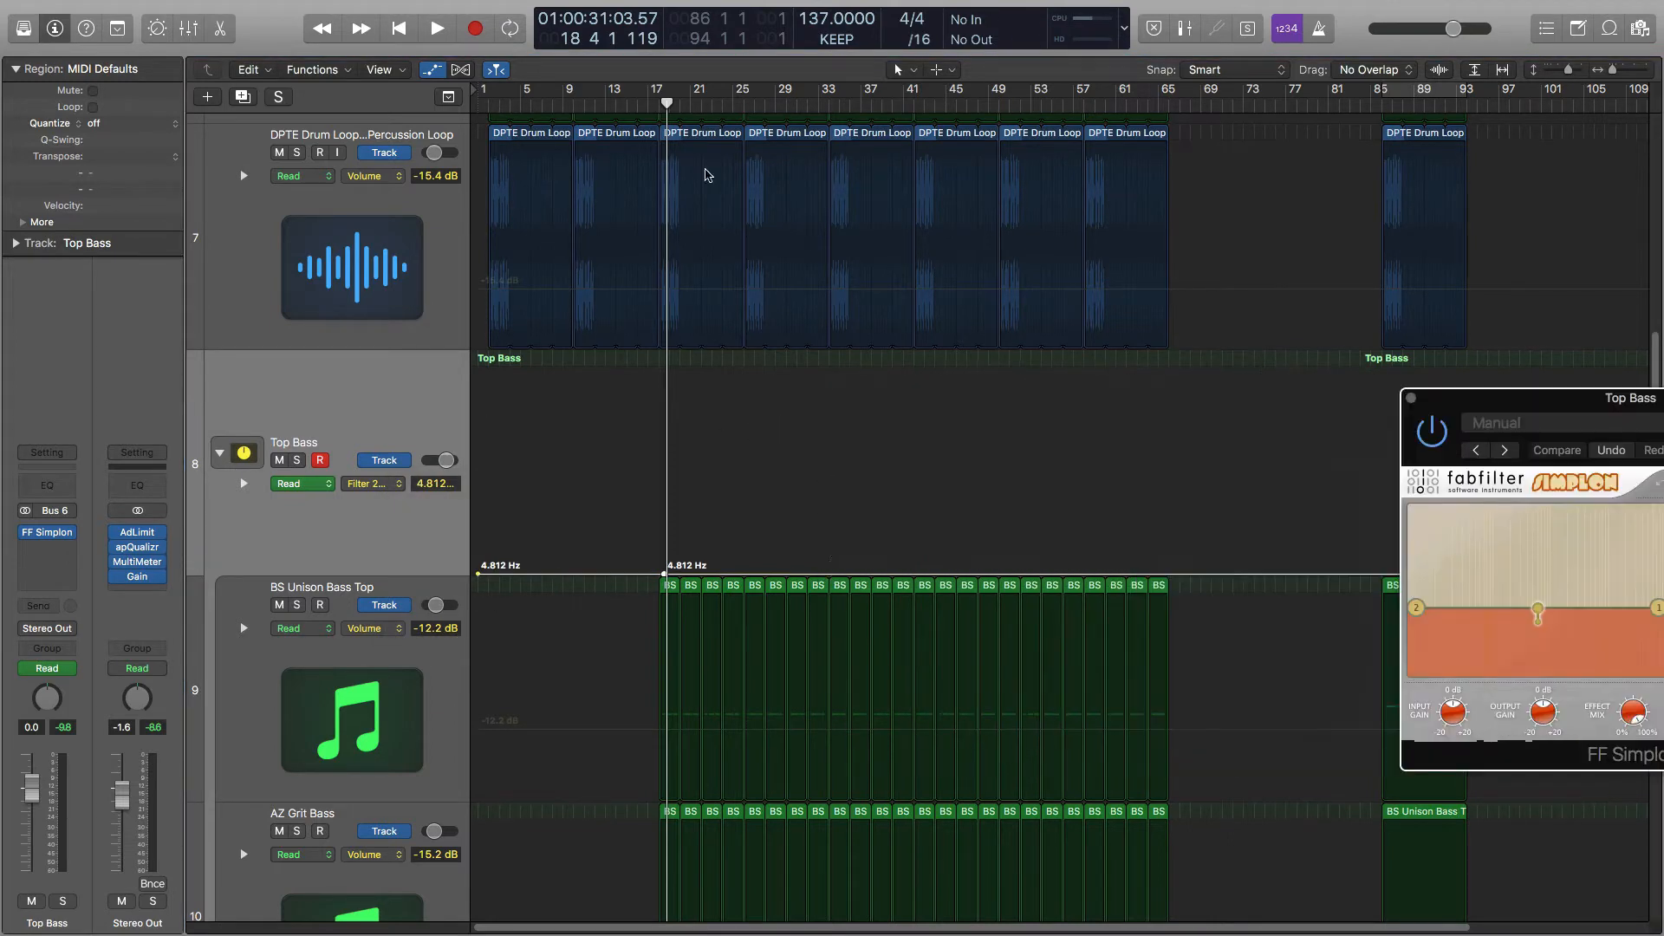
Add Filter 2 Freq points near bar 16 and at bar 34, and raise the bar 18 point to about 2251 Hz.
left_click_drag(667, 105, 828, 109)
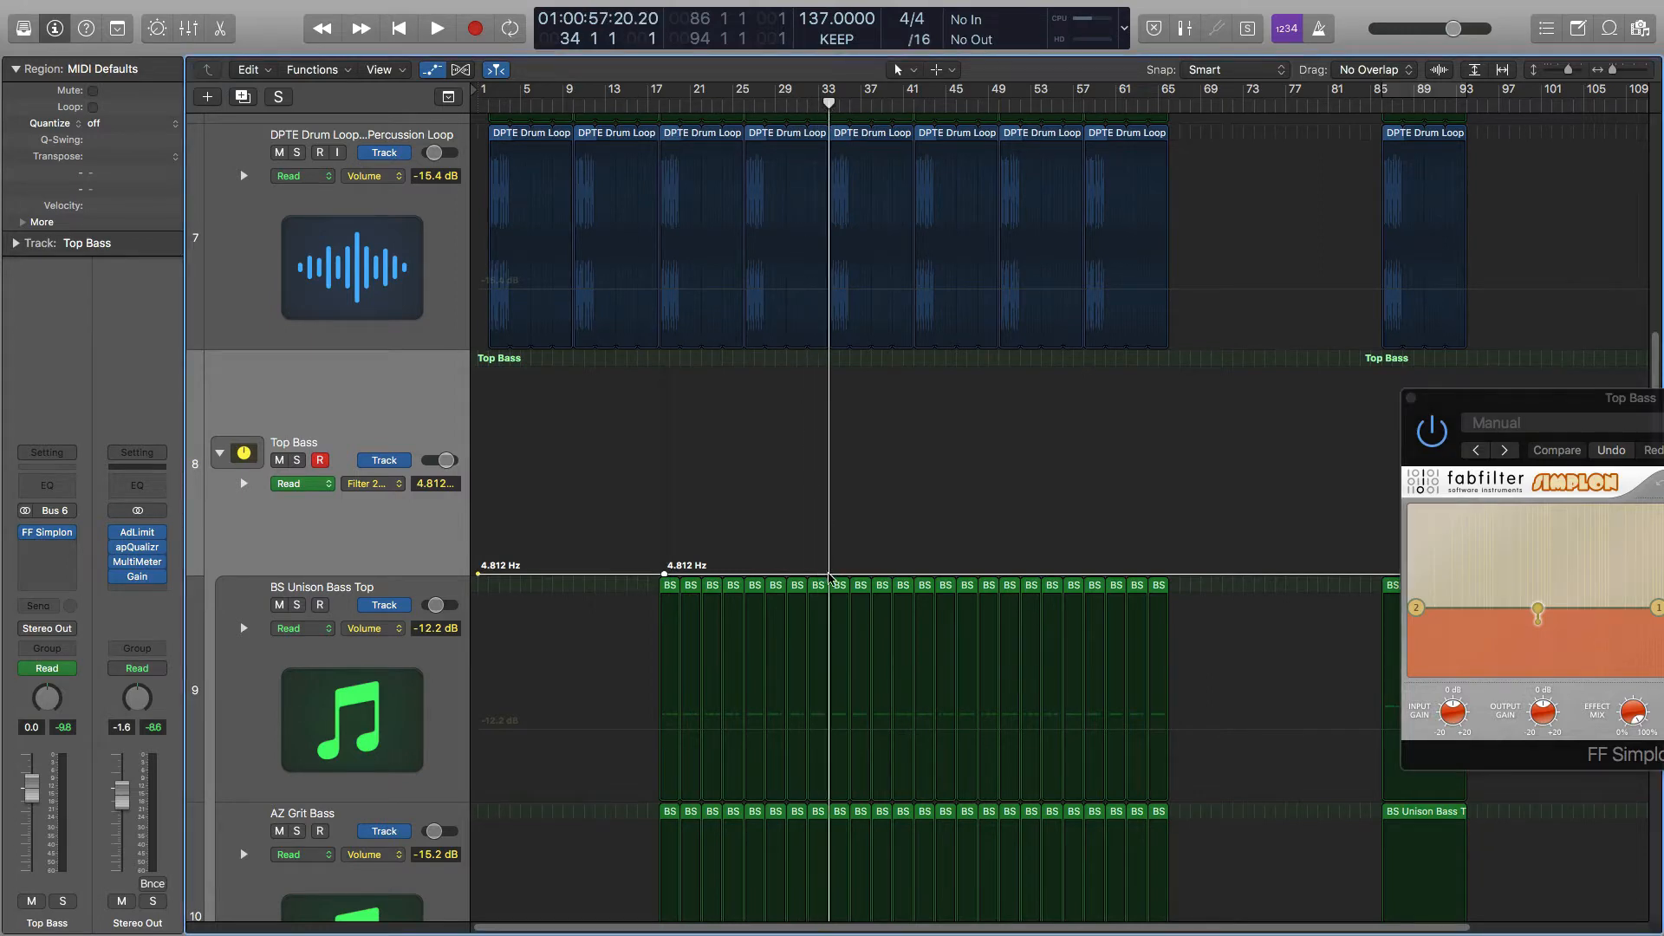
left_click(830, 574)
left_click(639, 574)
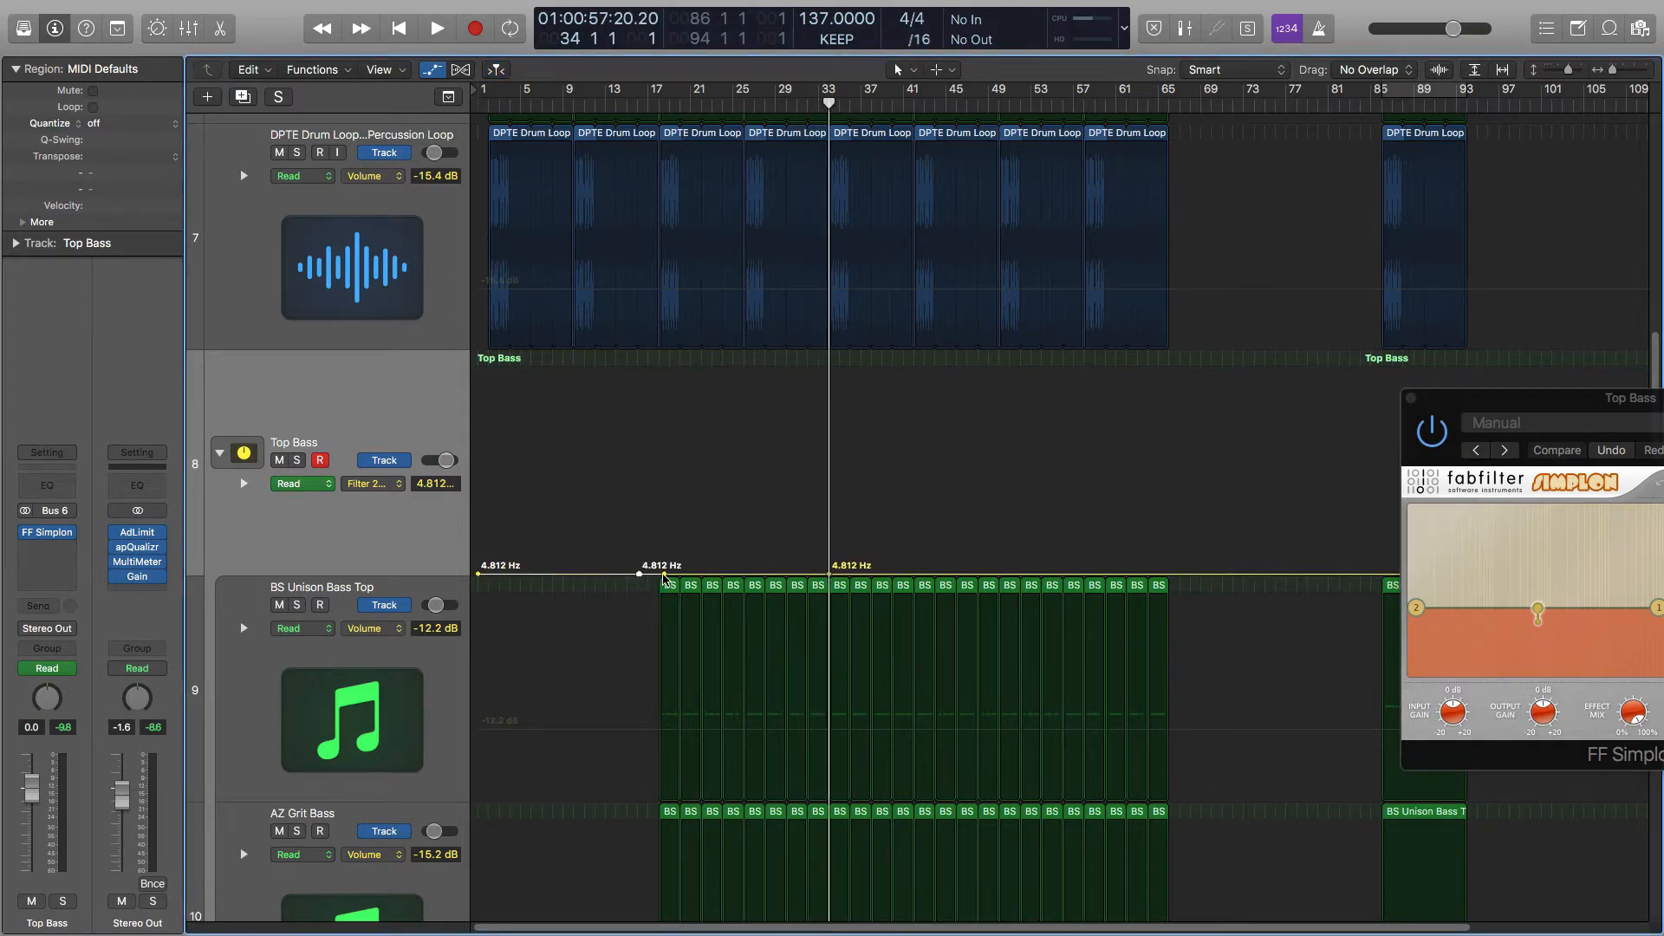
left_click_drag(665, 574, 665, 445)
Try a lower Filter 2 Freq peak of about 830 Hz at bar 18, audition it, and remove that point.
key("space")
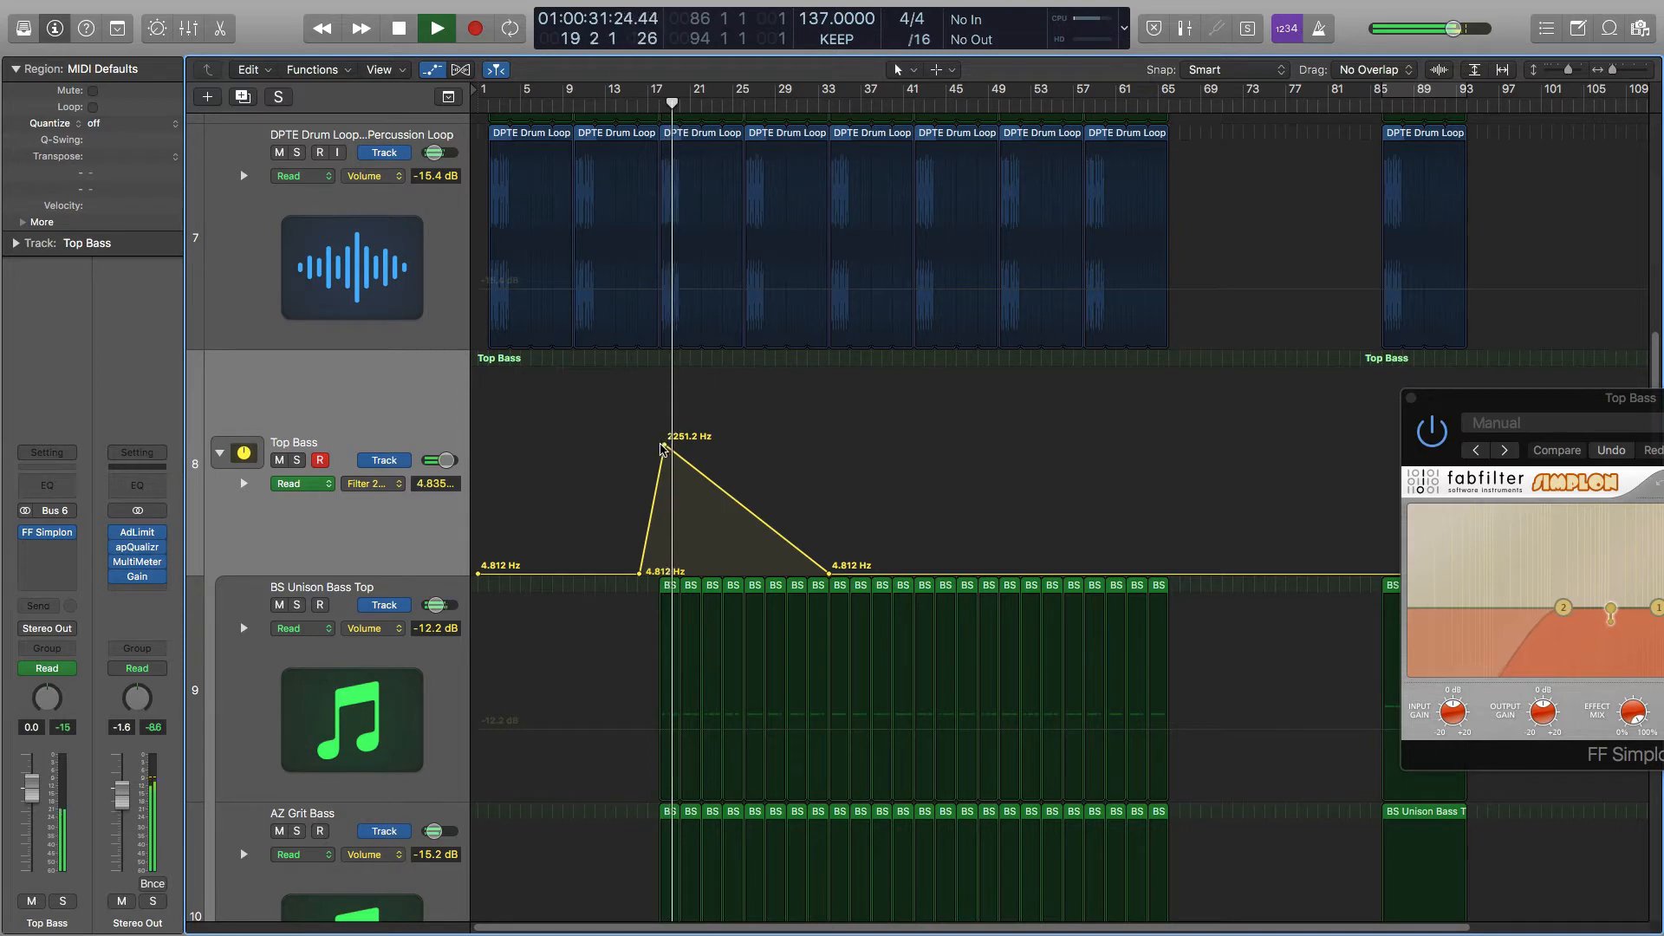
key("space")
left_click_drag(664, 445, 661, 466)
left_click(650, 104)
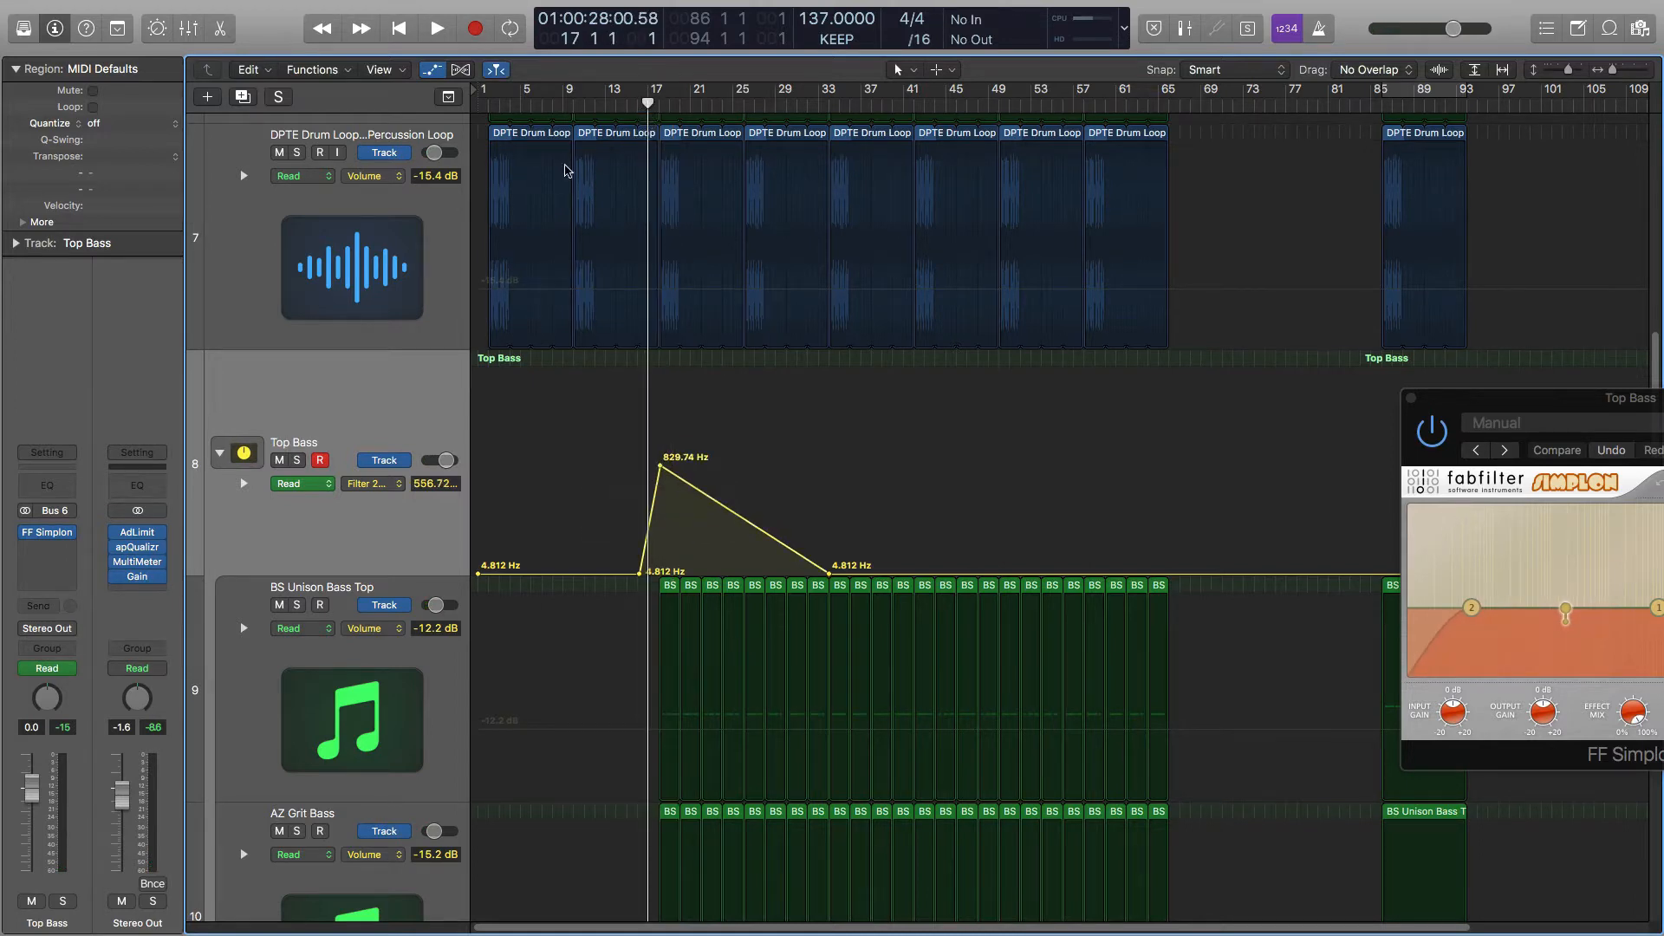
key("space")
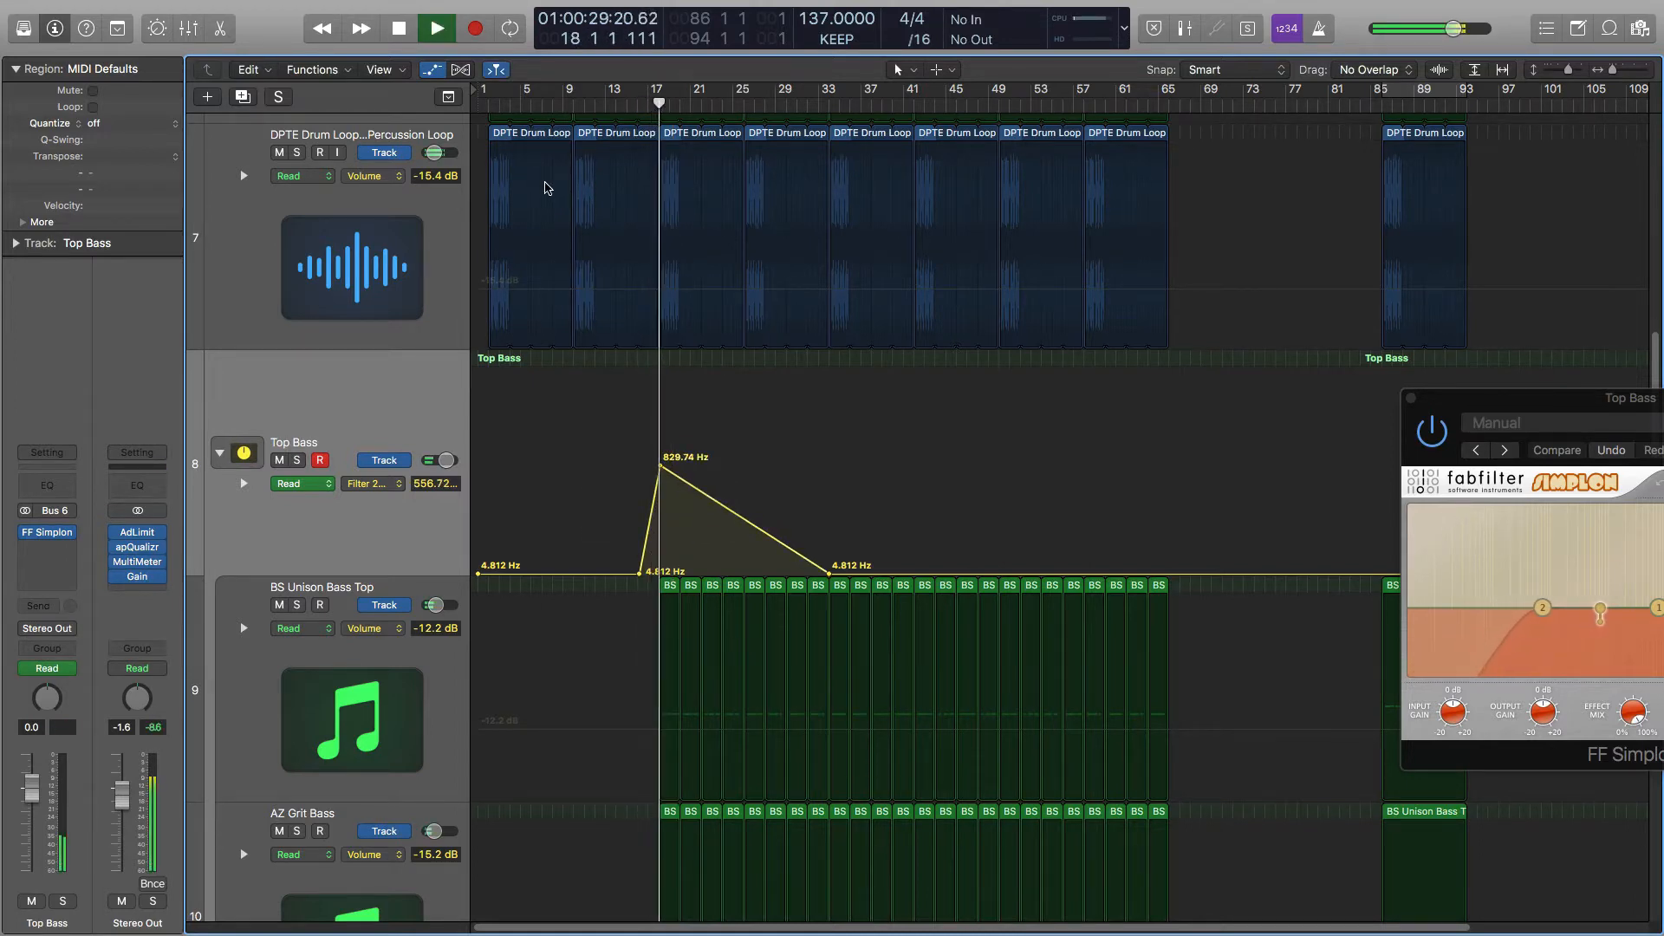
key("space")
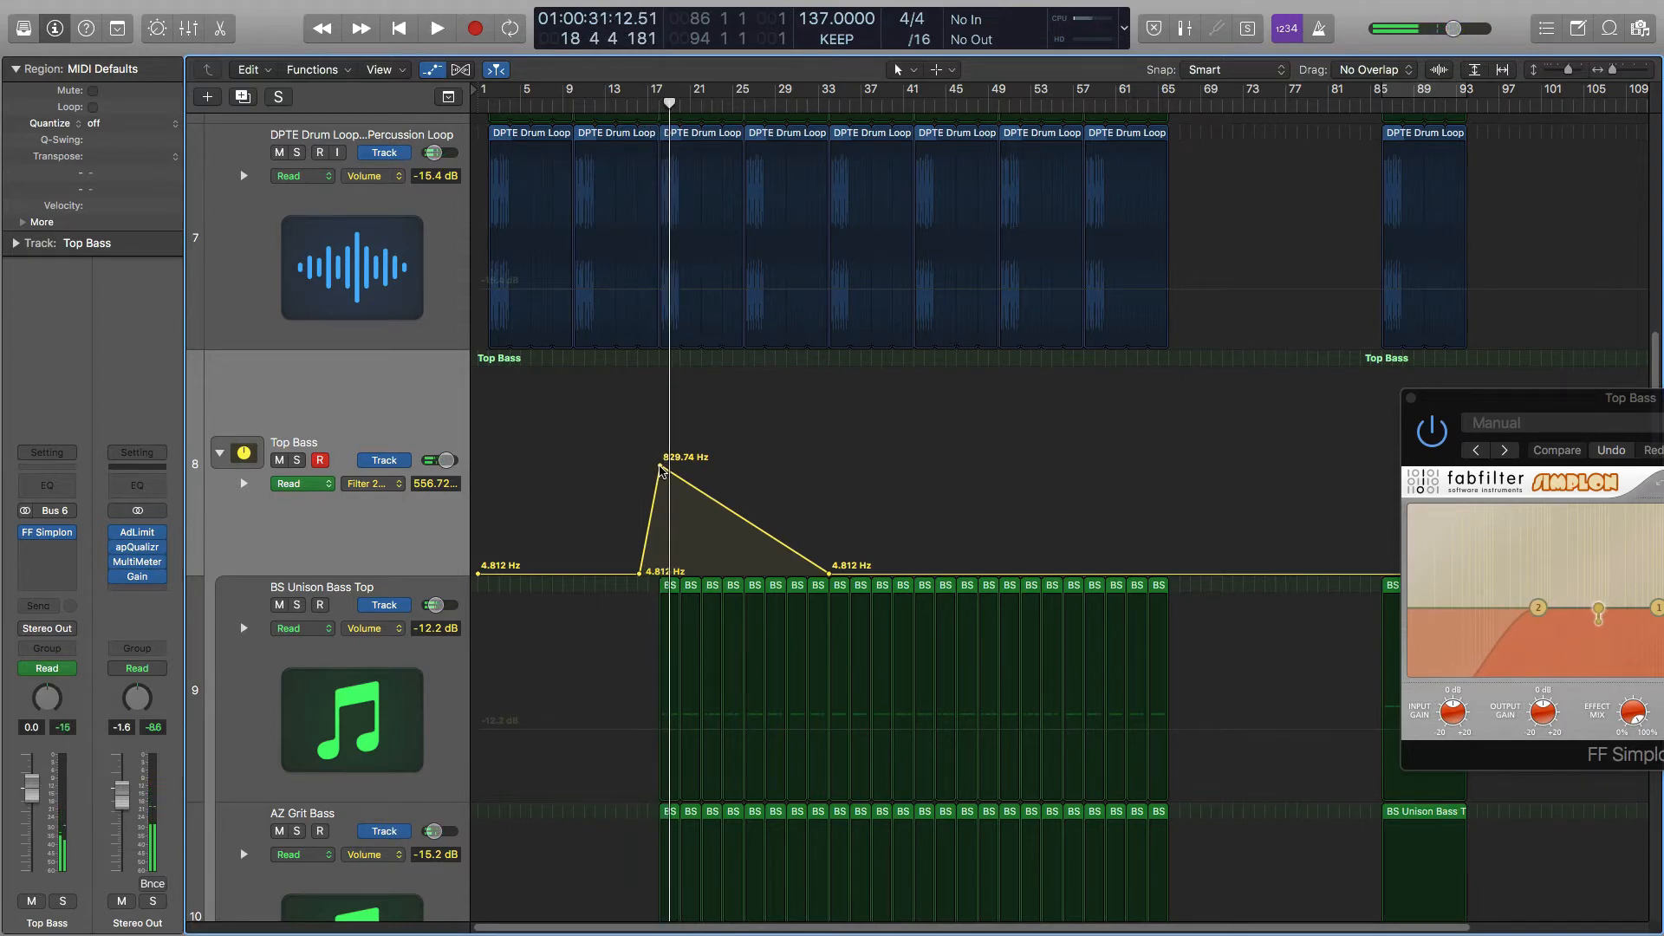
left_click(660, 468)
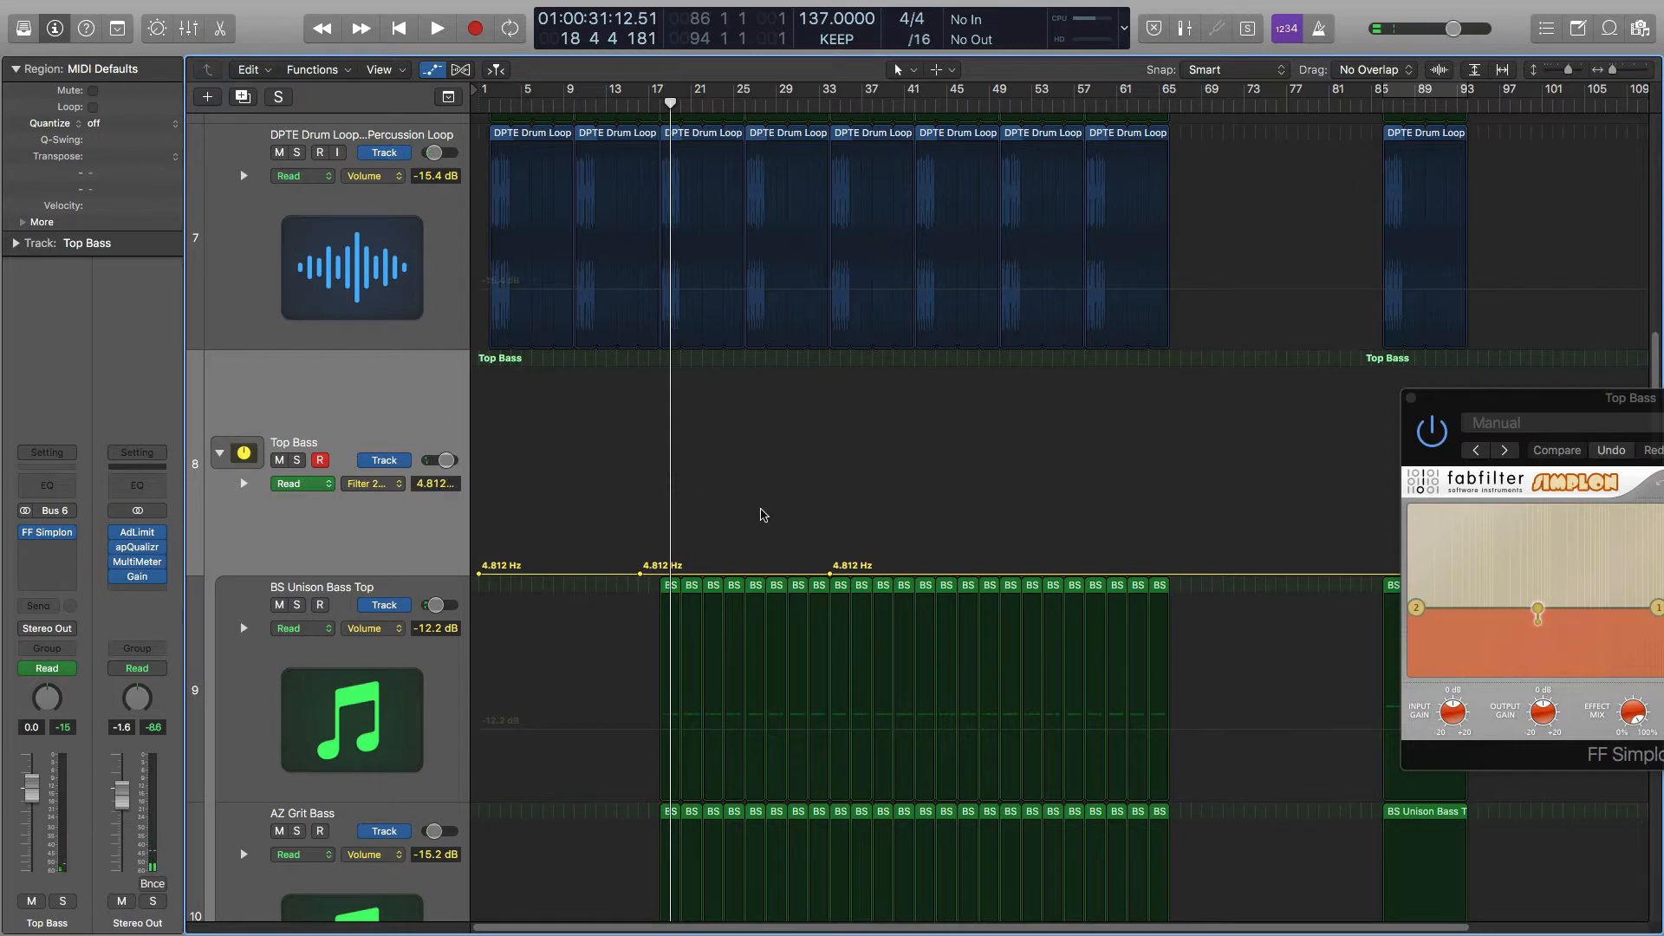
Automate Top Bass's FF Simplon Filter 1 Freq with a dip to about 680 Hz at bar 18, rising back to 75616 Hz at bar 34.
left_click(398, 483)
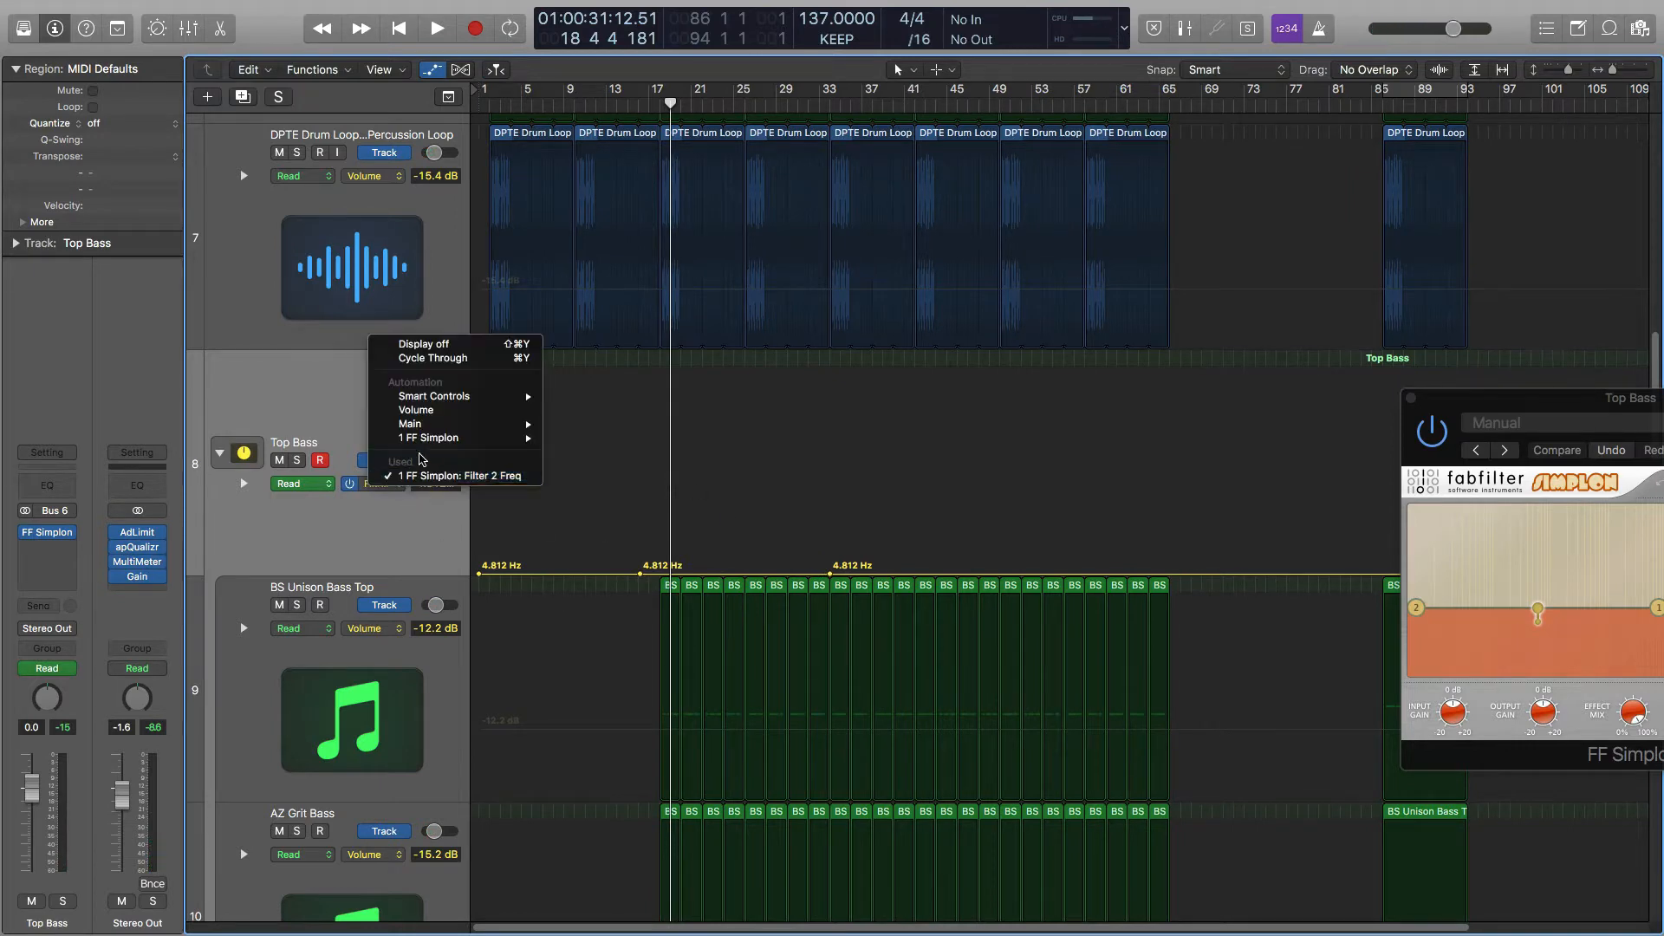
mouse_move(435, 440)
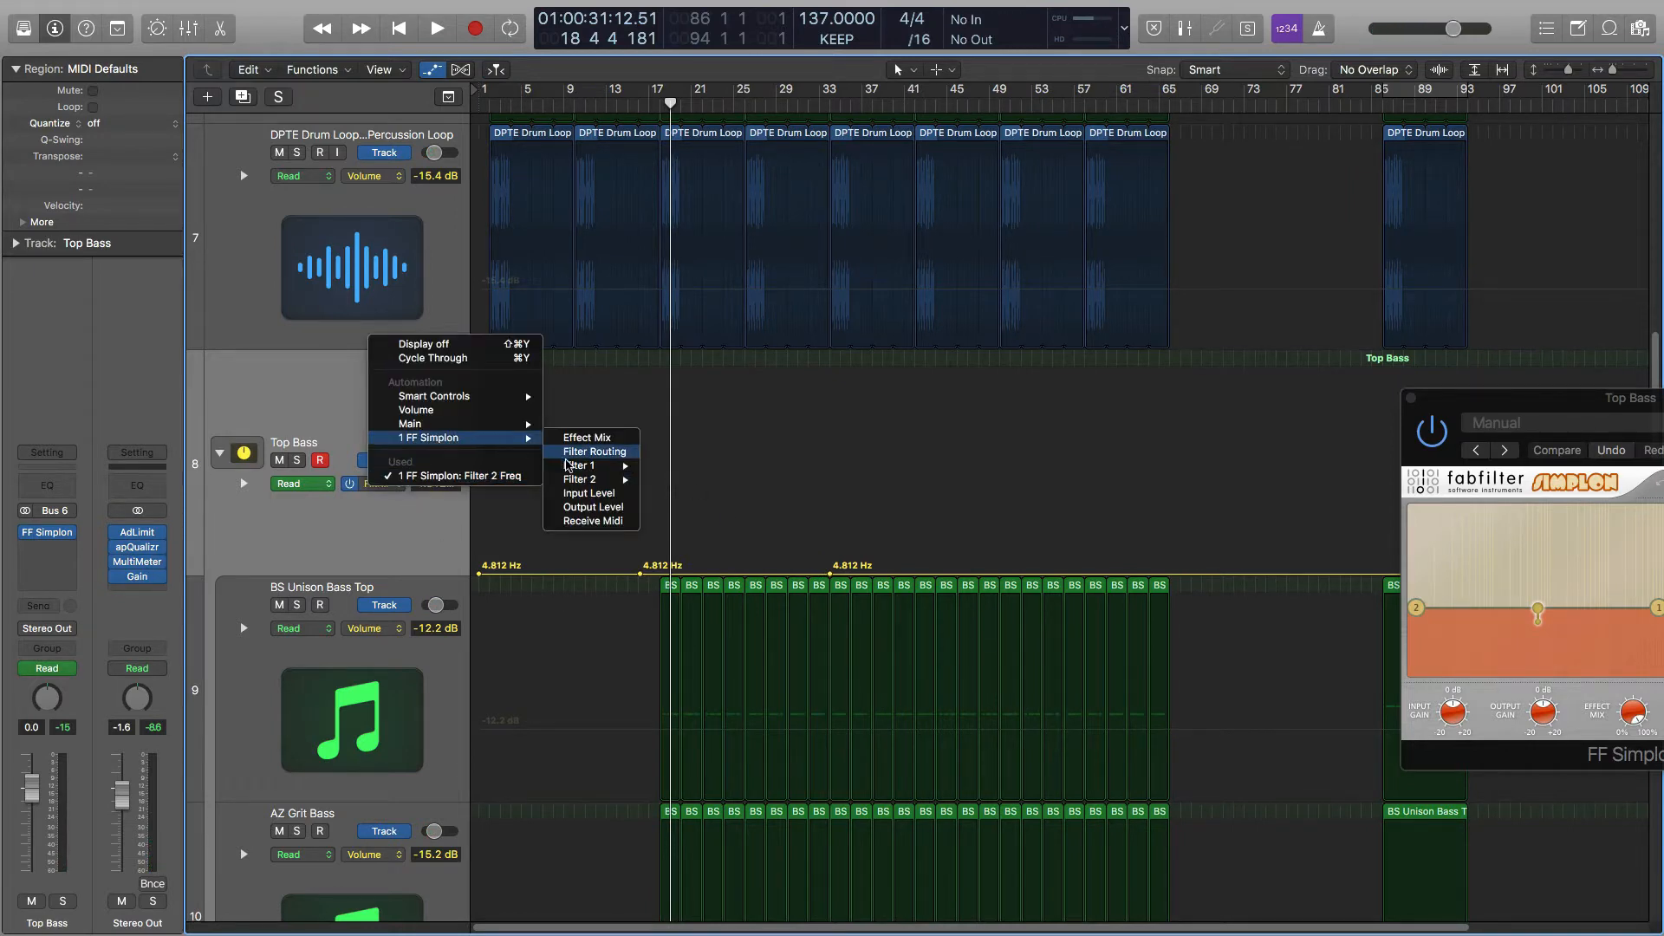
mouse_move(579, 466)
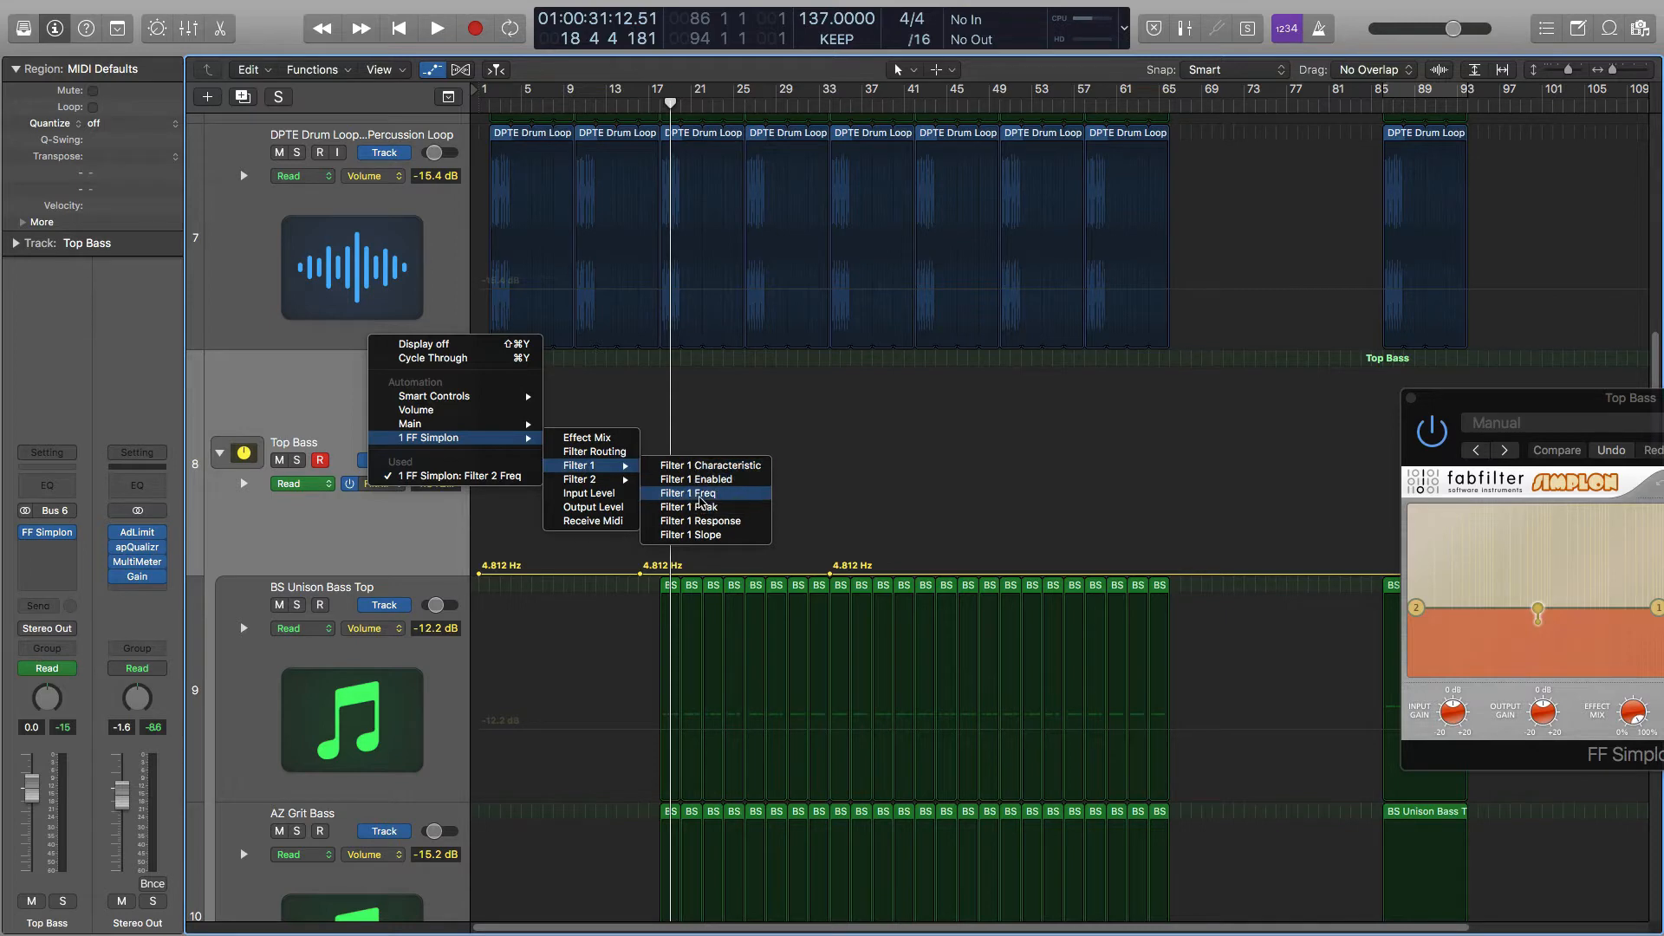
left_click(704, 494)
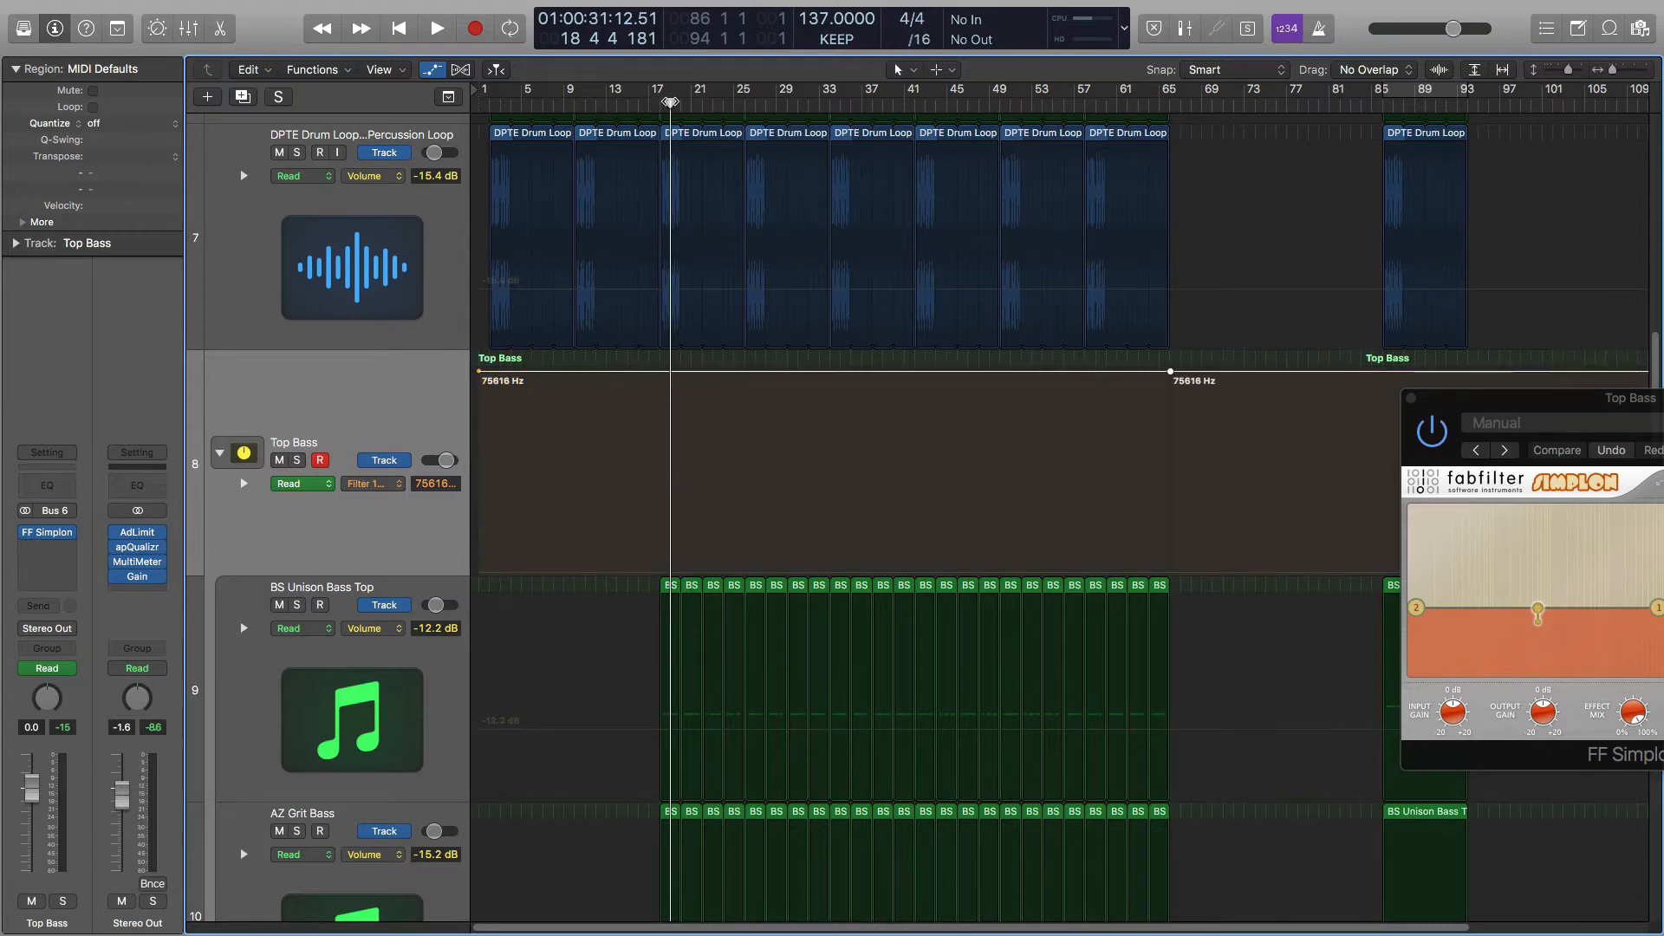
left_click_drag(670, 102, 830, 102)
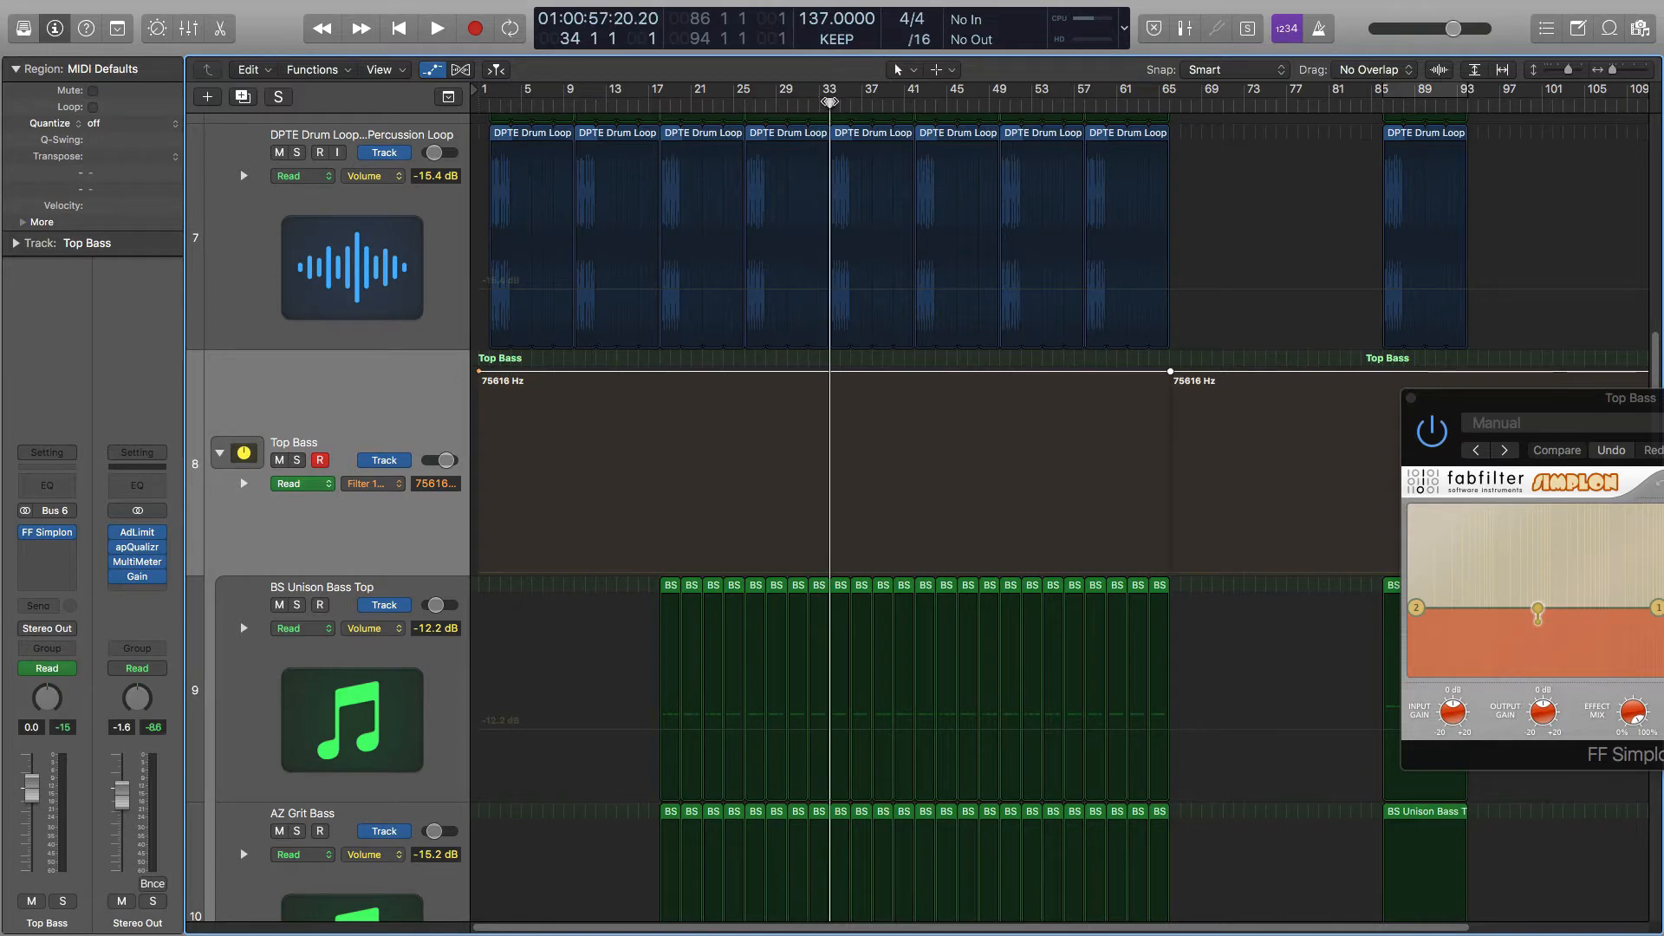
left_click(631, 372)
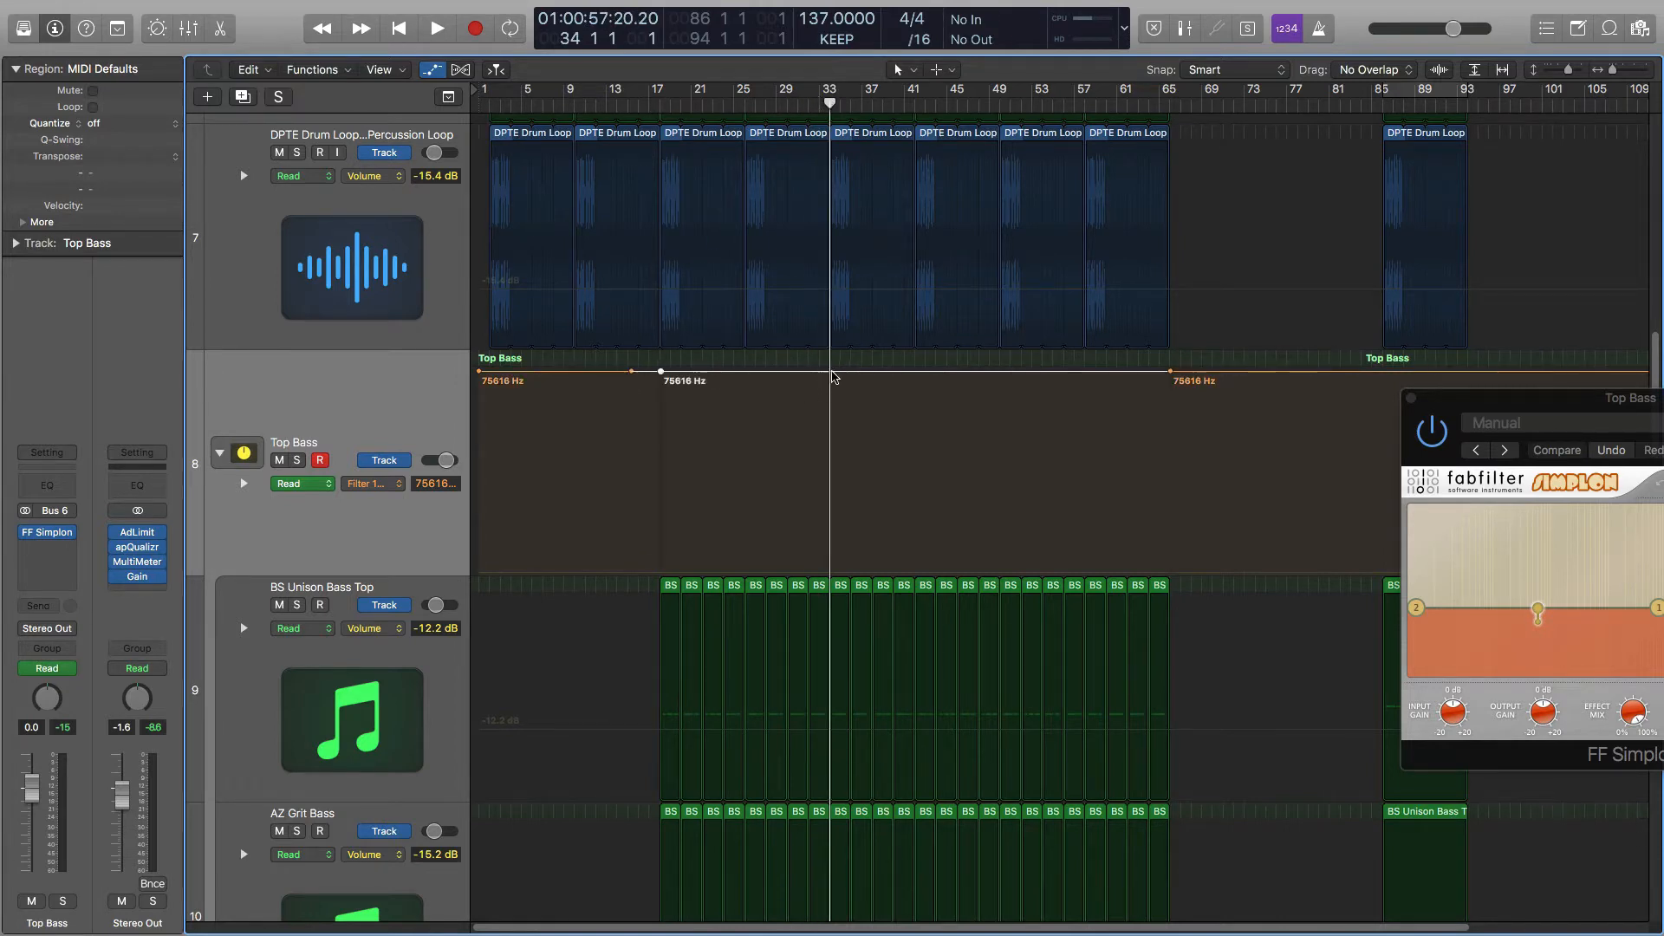
left_click(828, 372)
left_click_drag(659, 373, 661, 469)
Audition the Filter 1 sweep from about bar 13 and raise its low point at bar 18 to about 1.1 kHz.
left_click(609, 106)
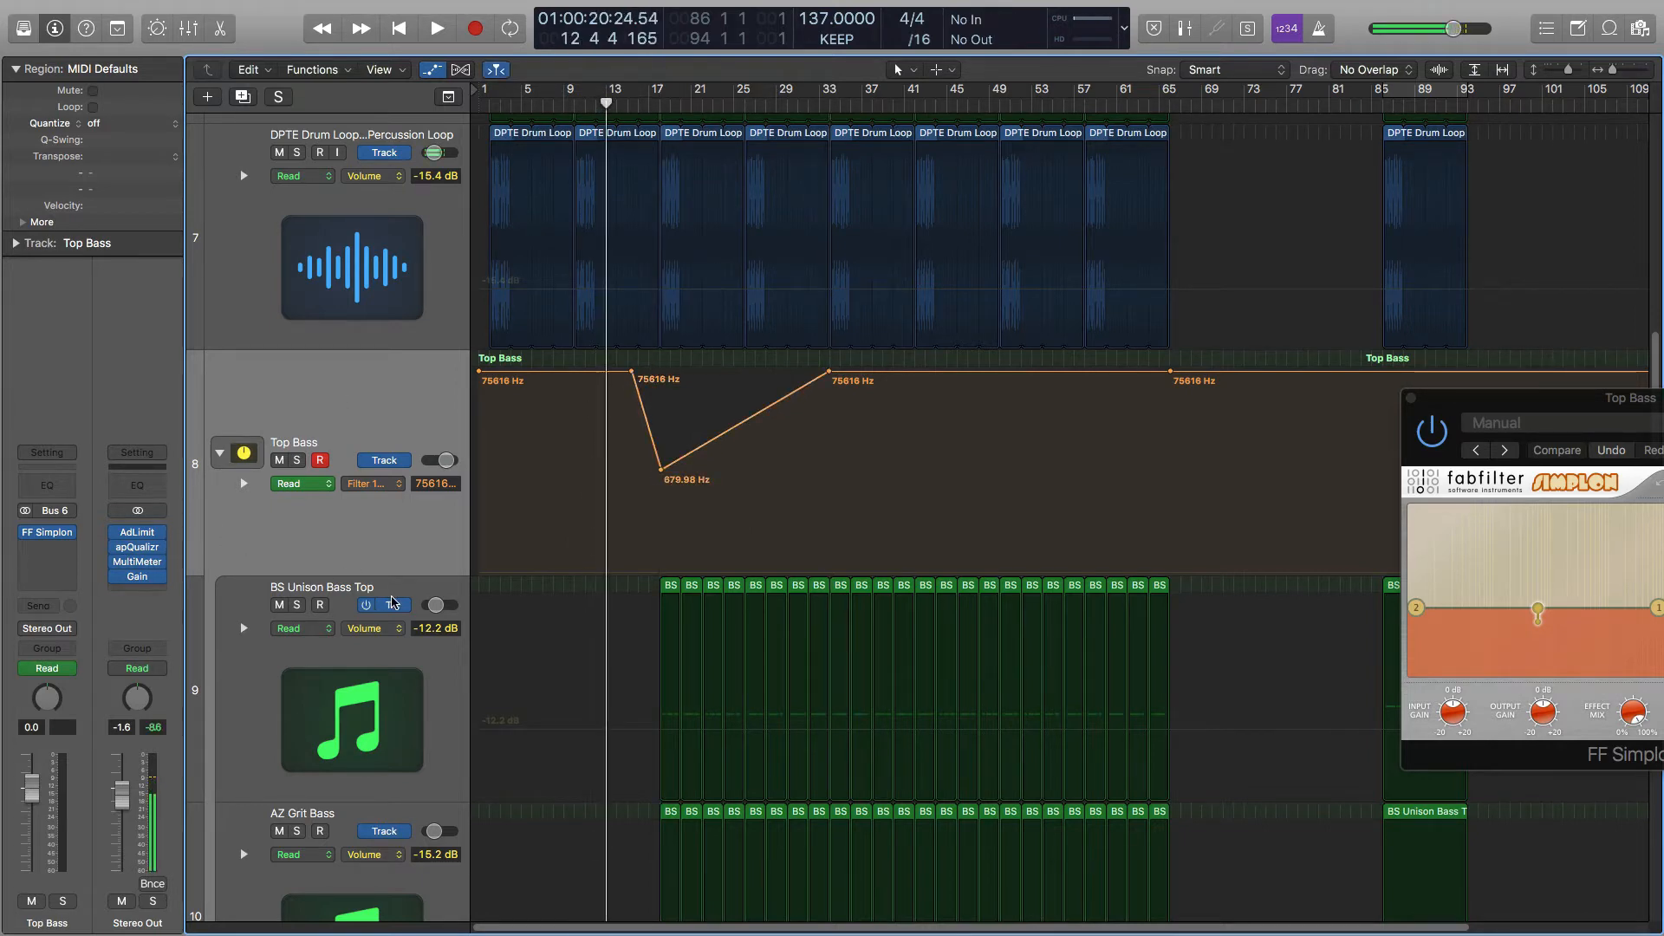
key("space")
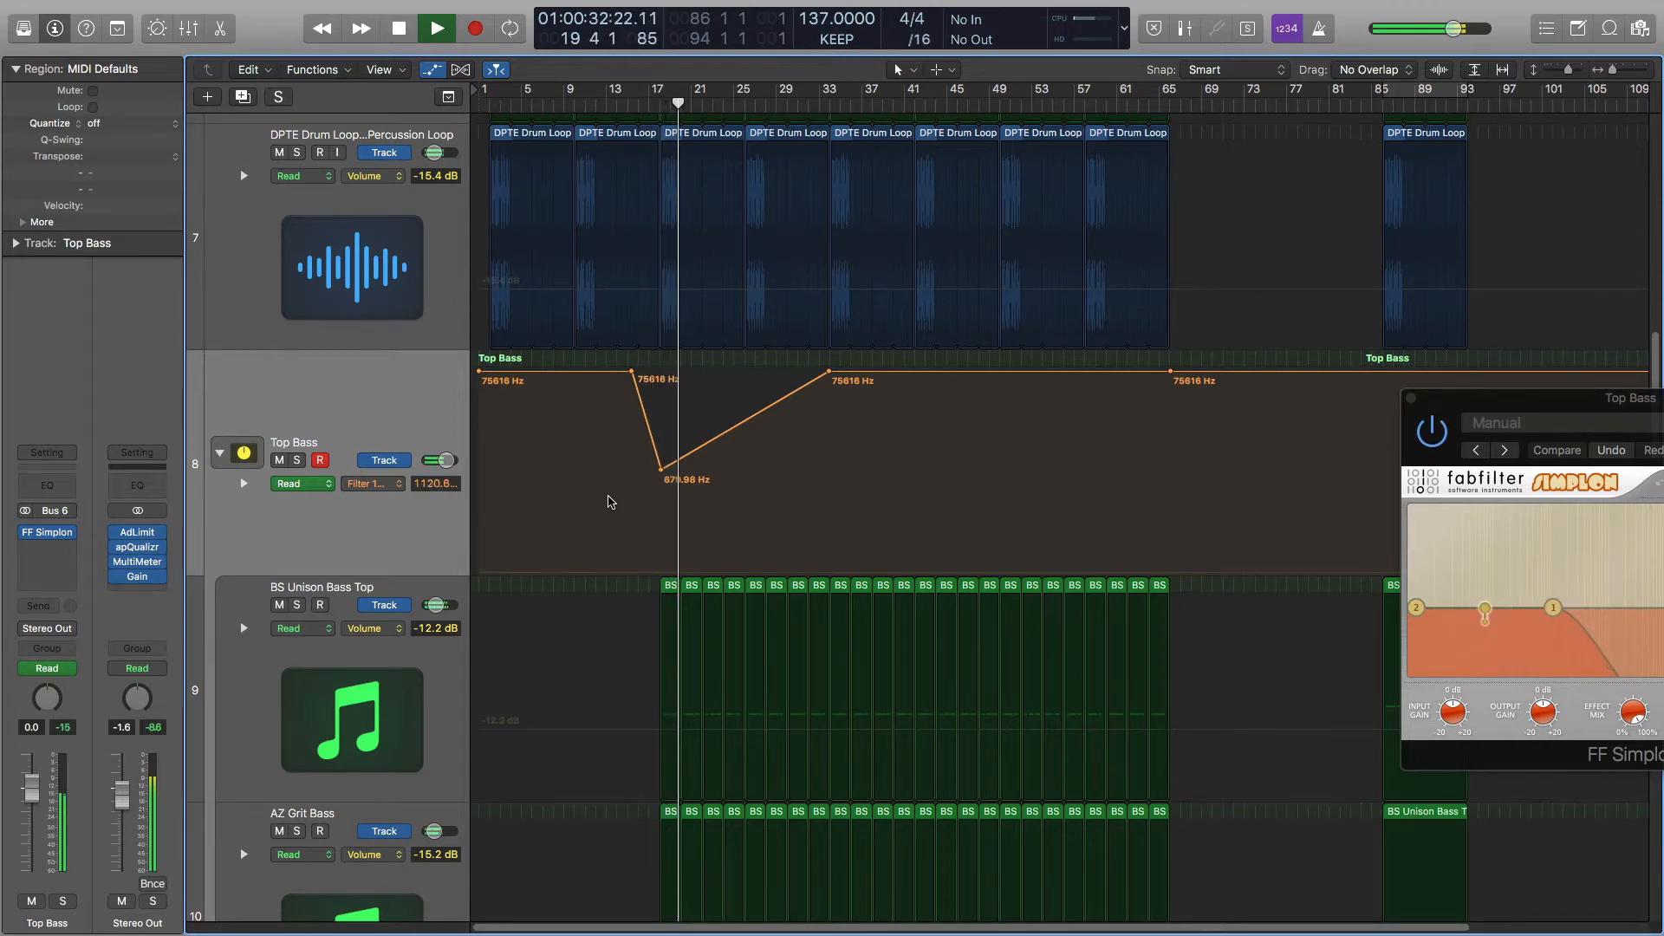
key("space")
left_click_drag(661, 475, 660, 464)
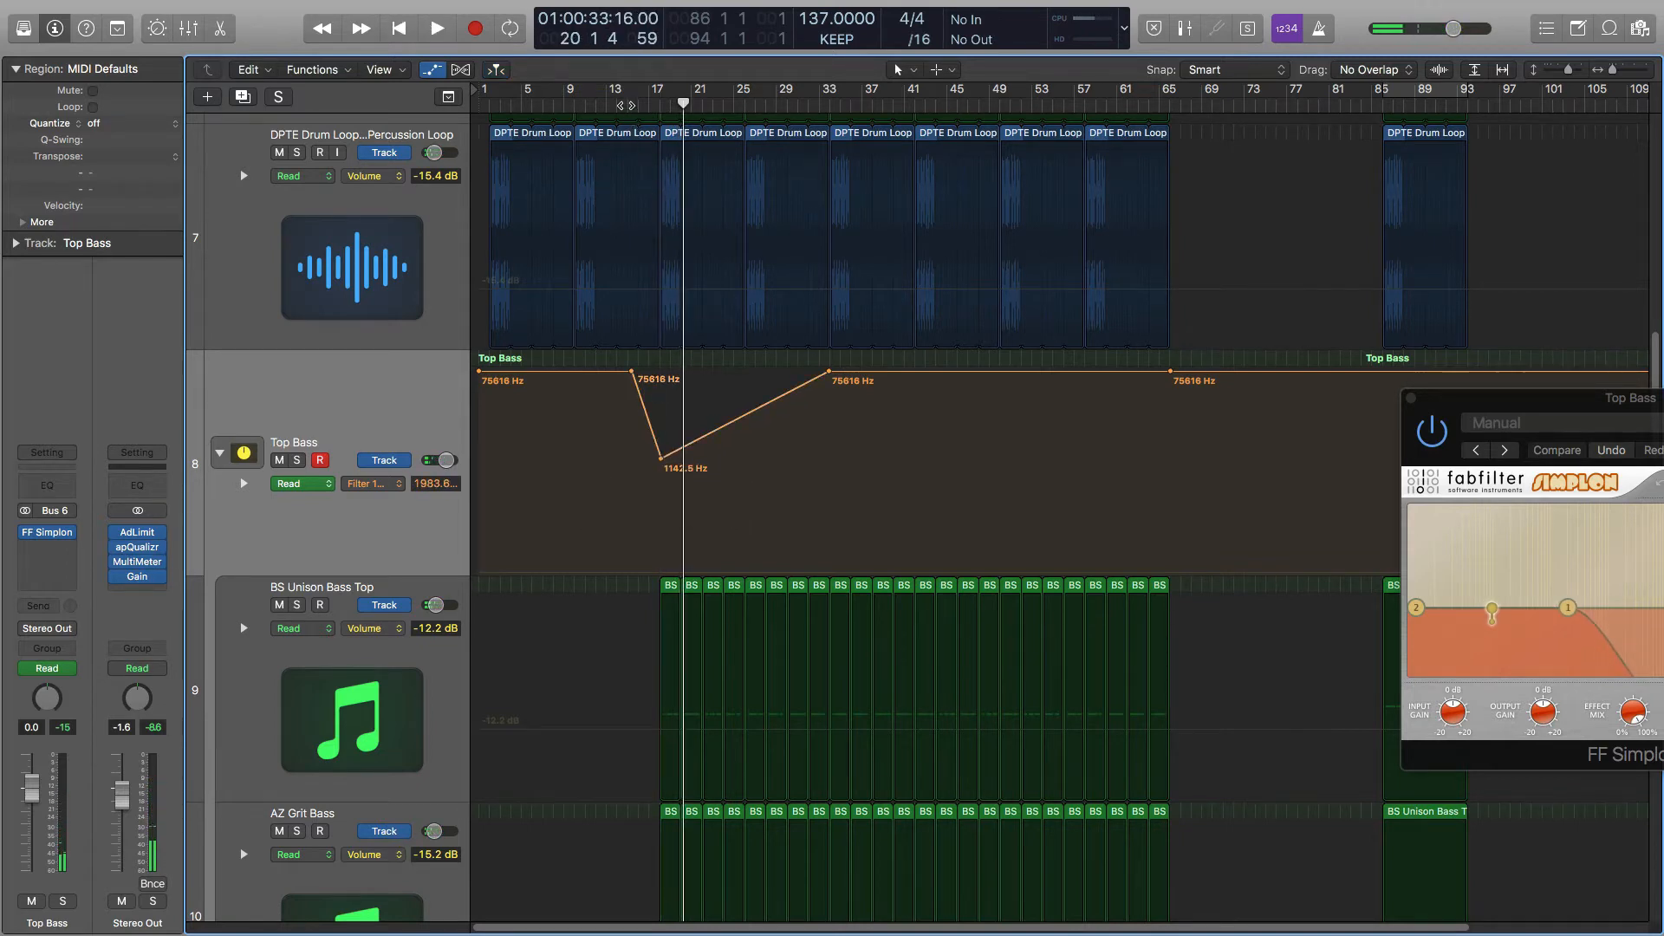
Audition Top Bass's Filter 1 Freq sweep from just before bar 15.
left_click(626, 104)
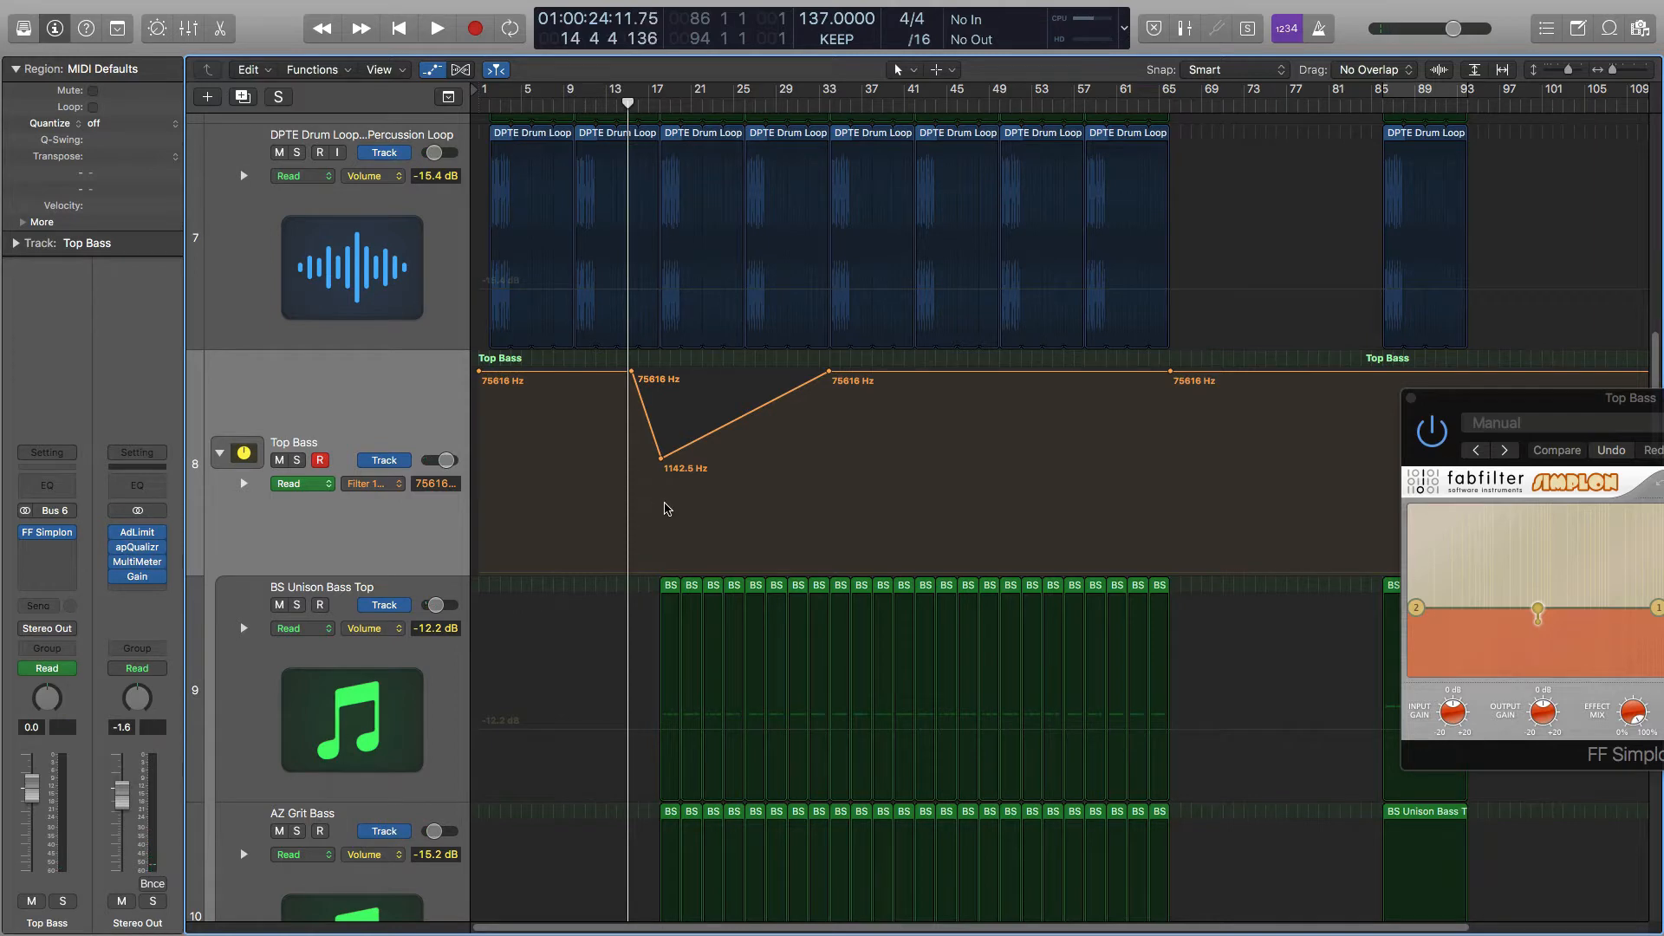
key("space")
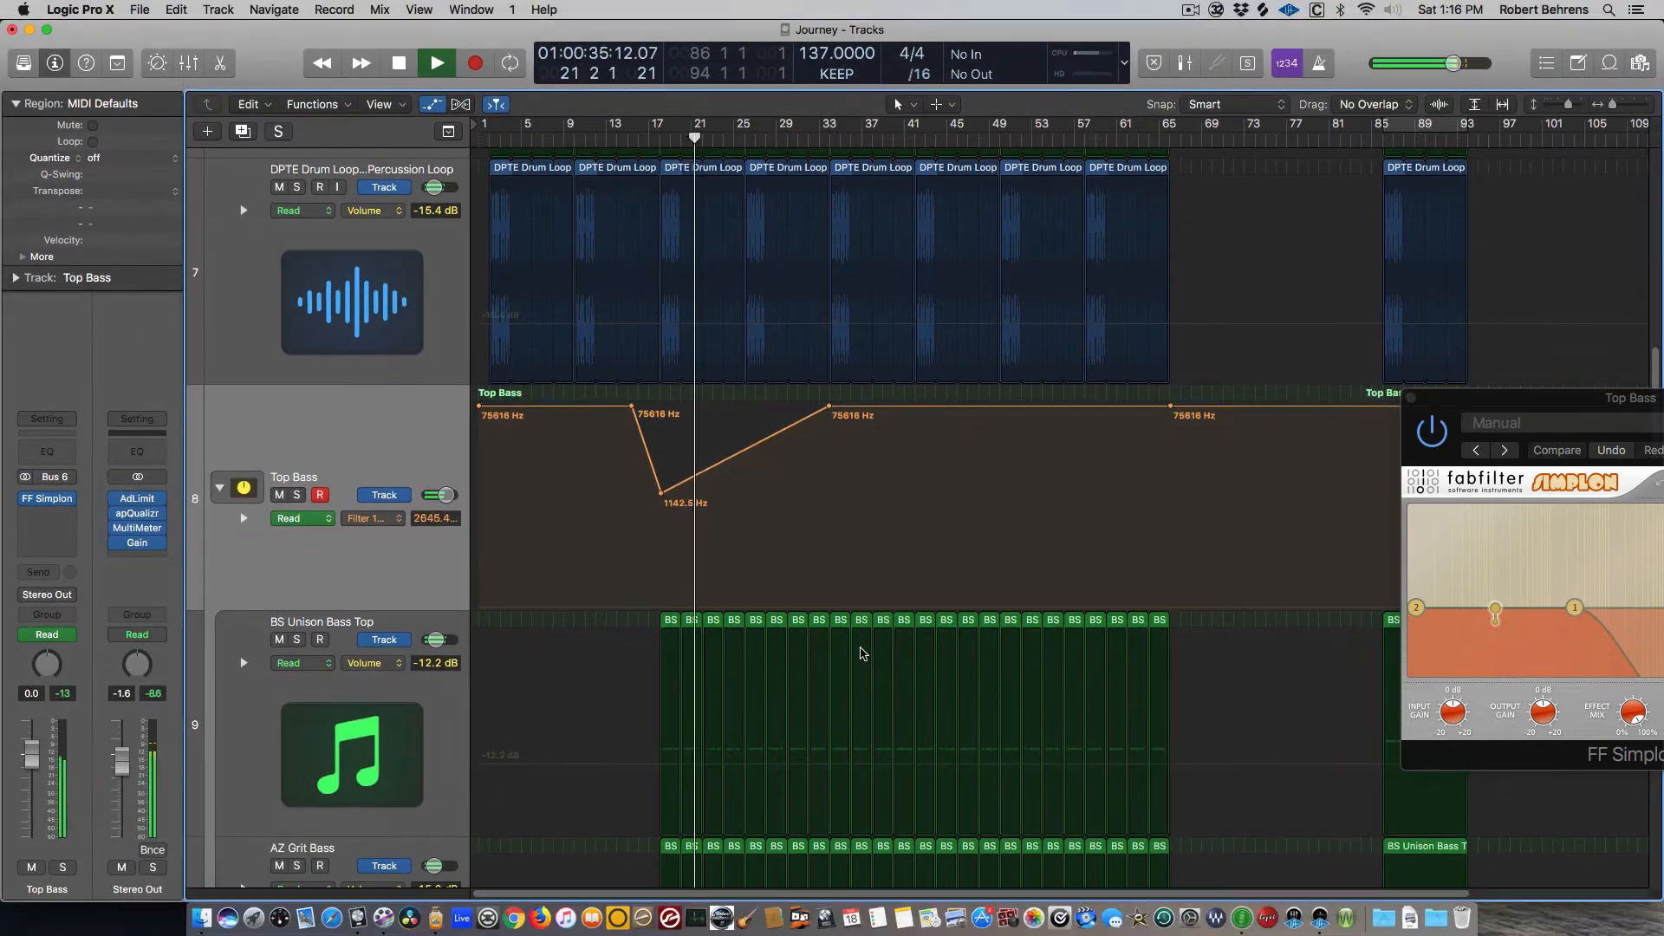
key("t")
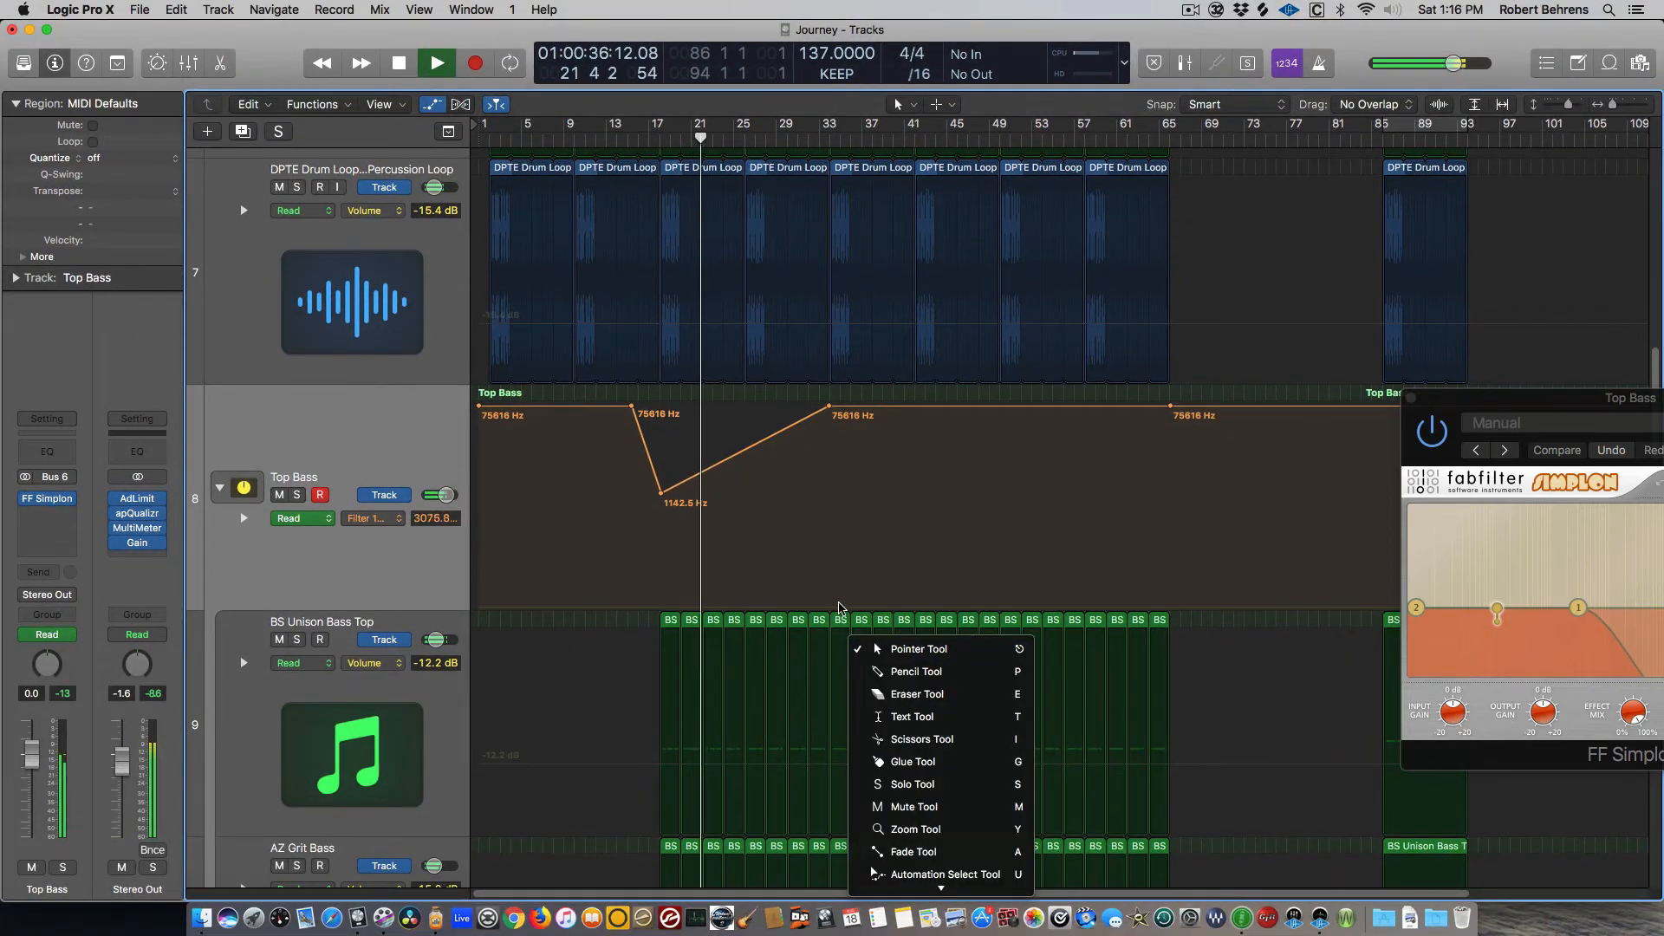
left_click(49, 31)
left_click(48, 31)
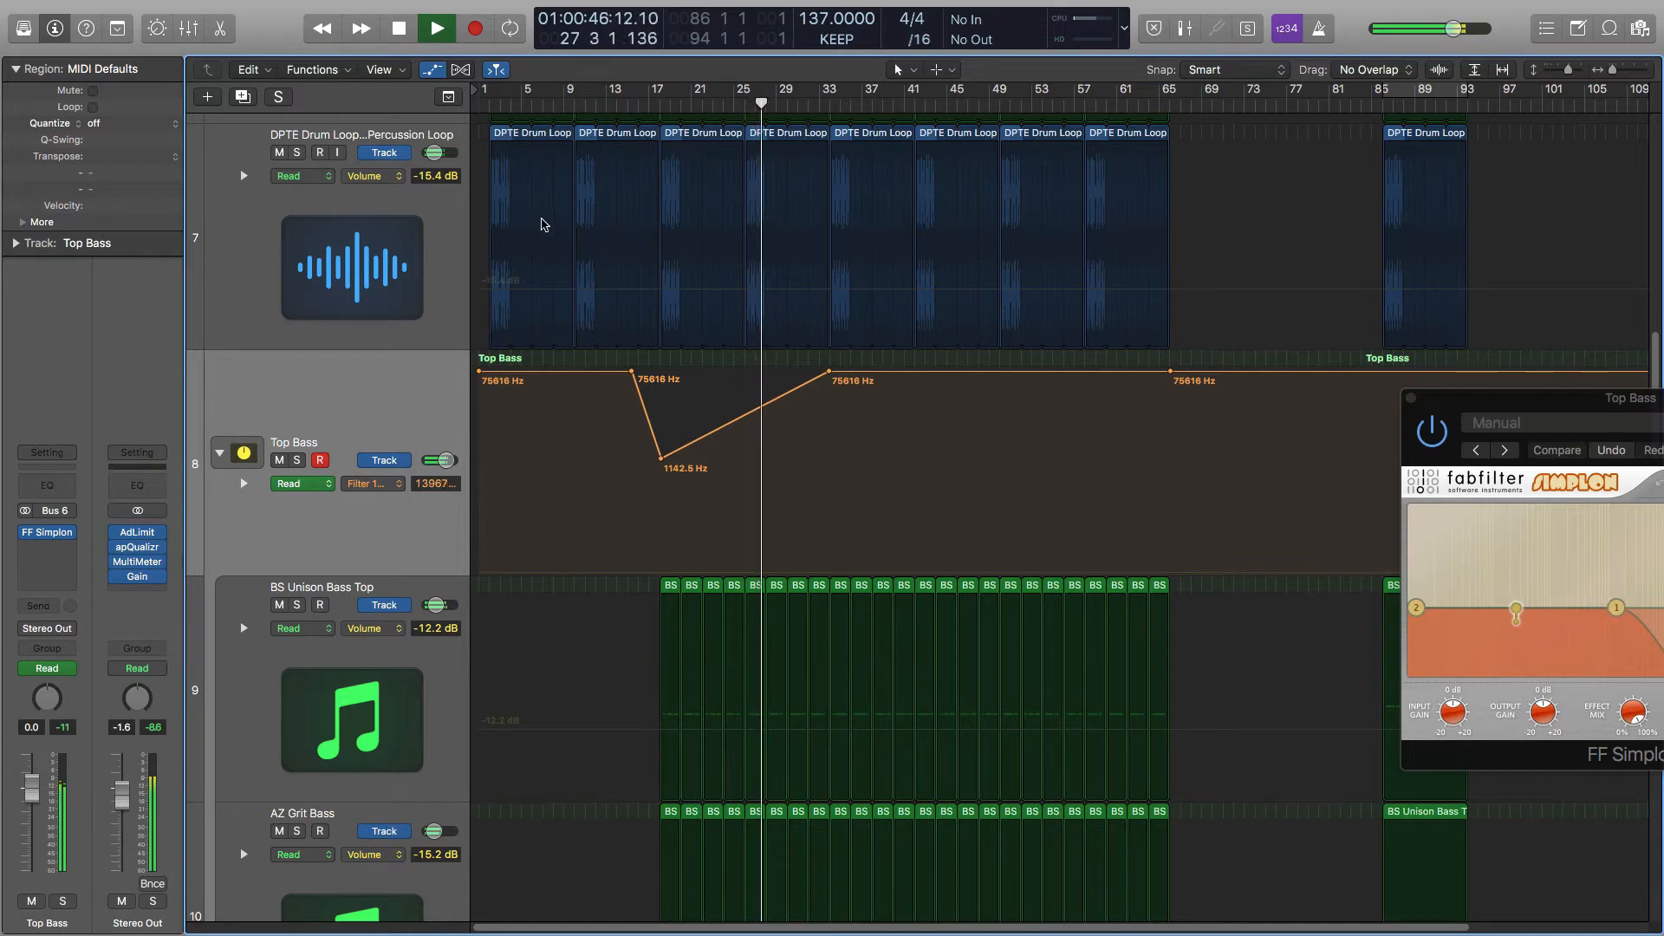
Bend the Filter 1 Freq rise between bars 18 and 34 into a slow-starting curve with the Automation Curve Tool and audition it.
left_click(910, 71)
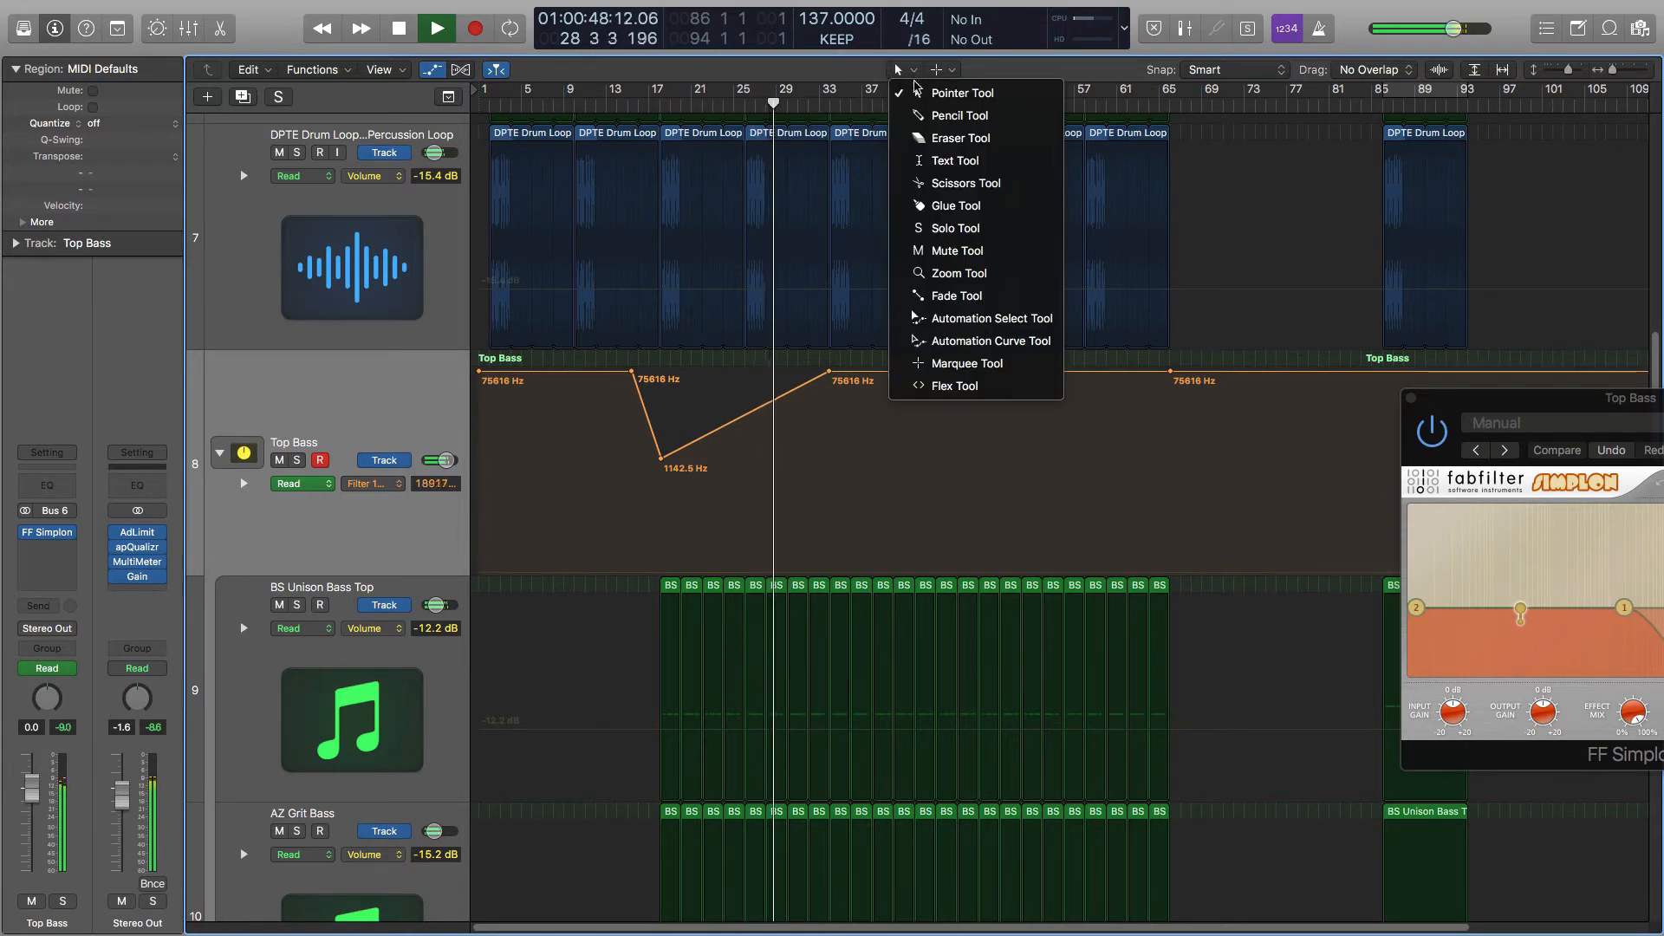
left_click(962, 341)
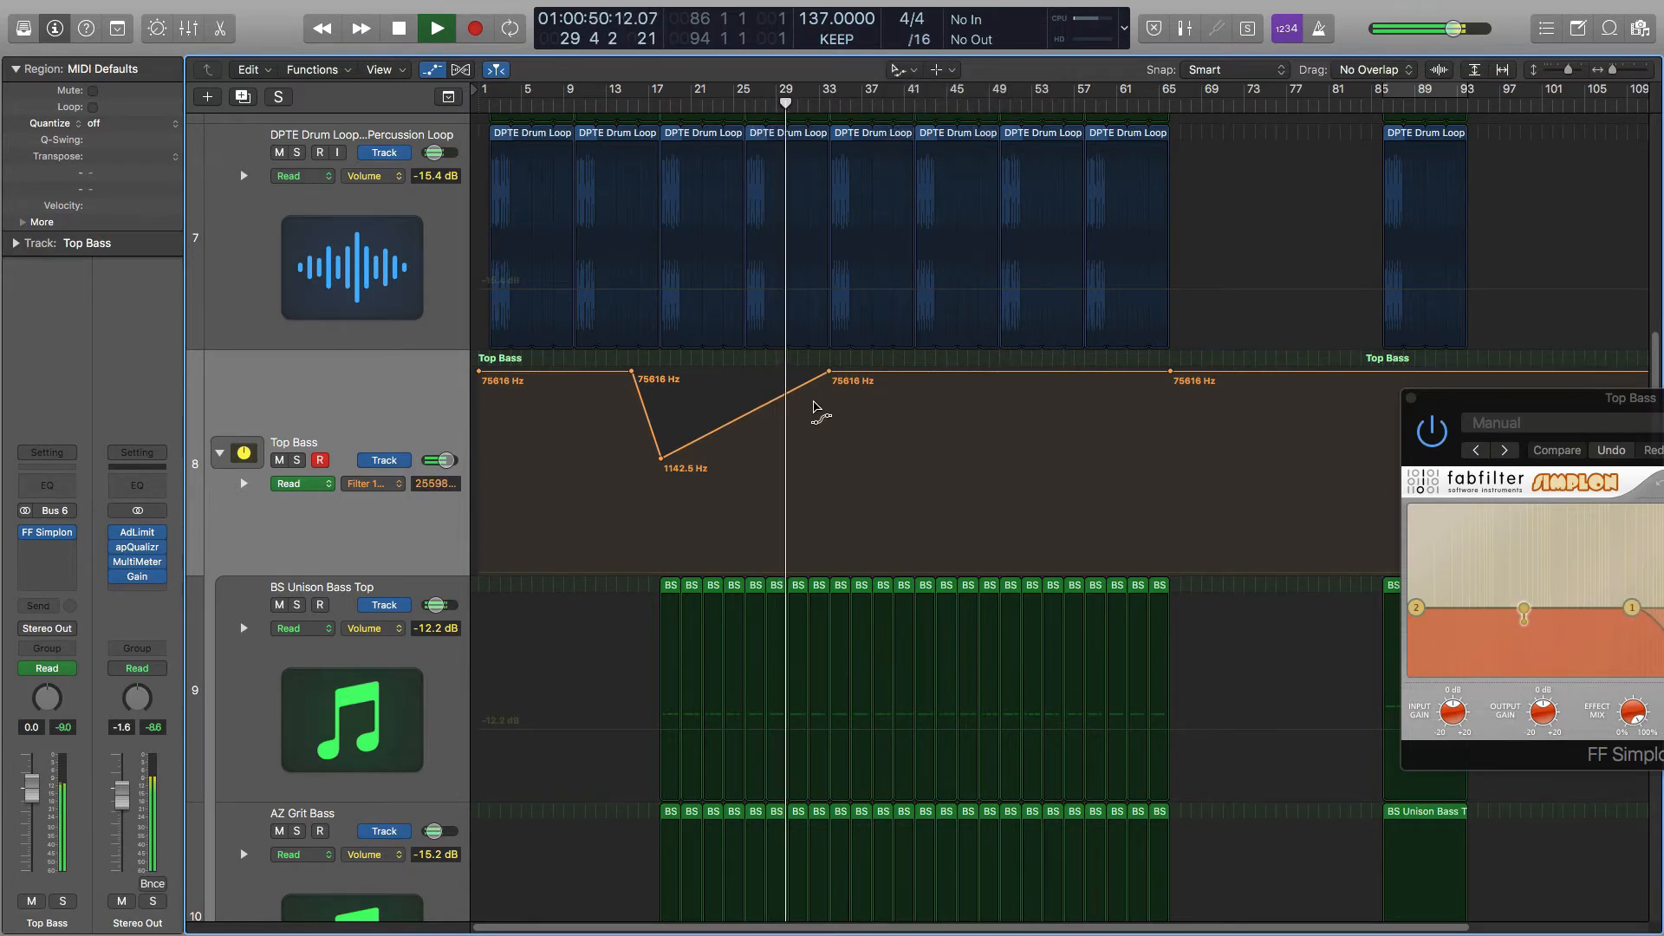
left_click_drag(732, 382, 732, 362)
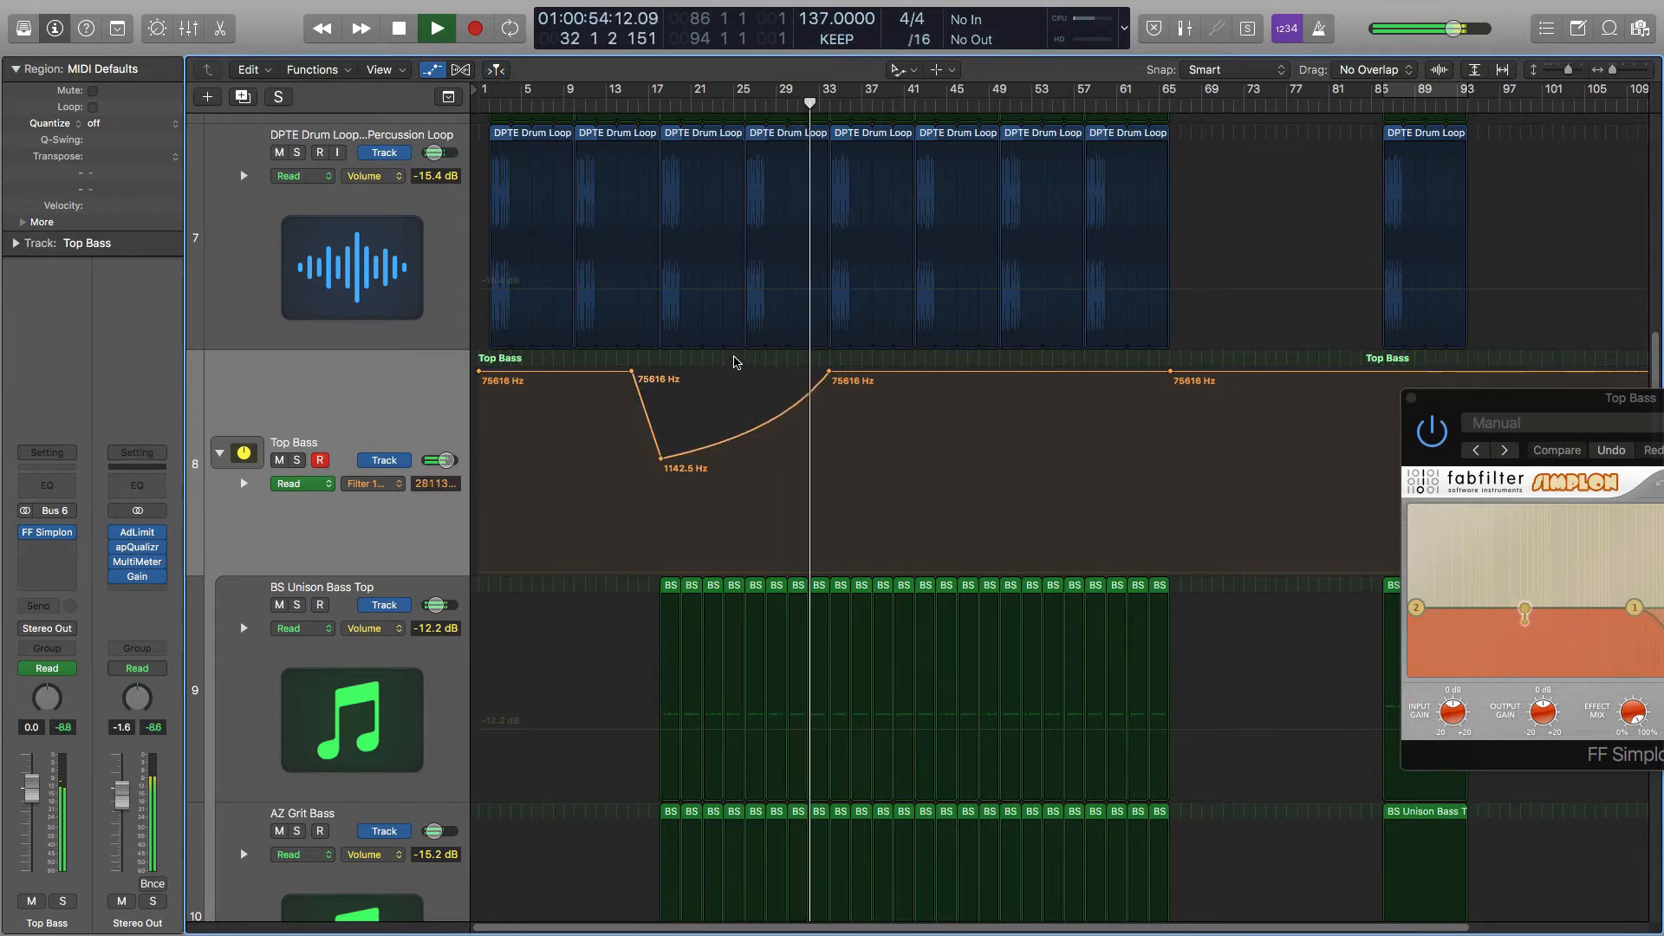
left_click(735, 104)
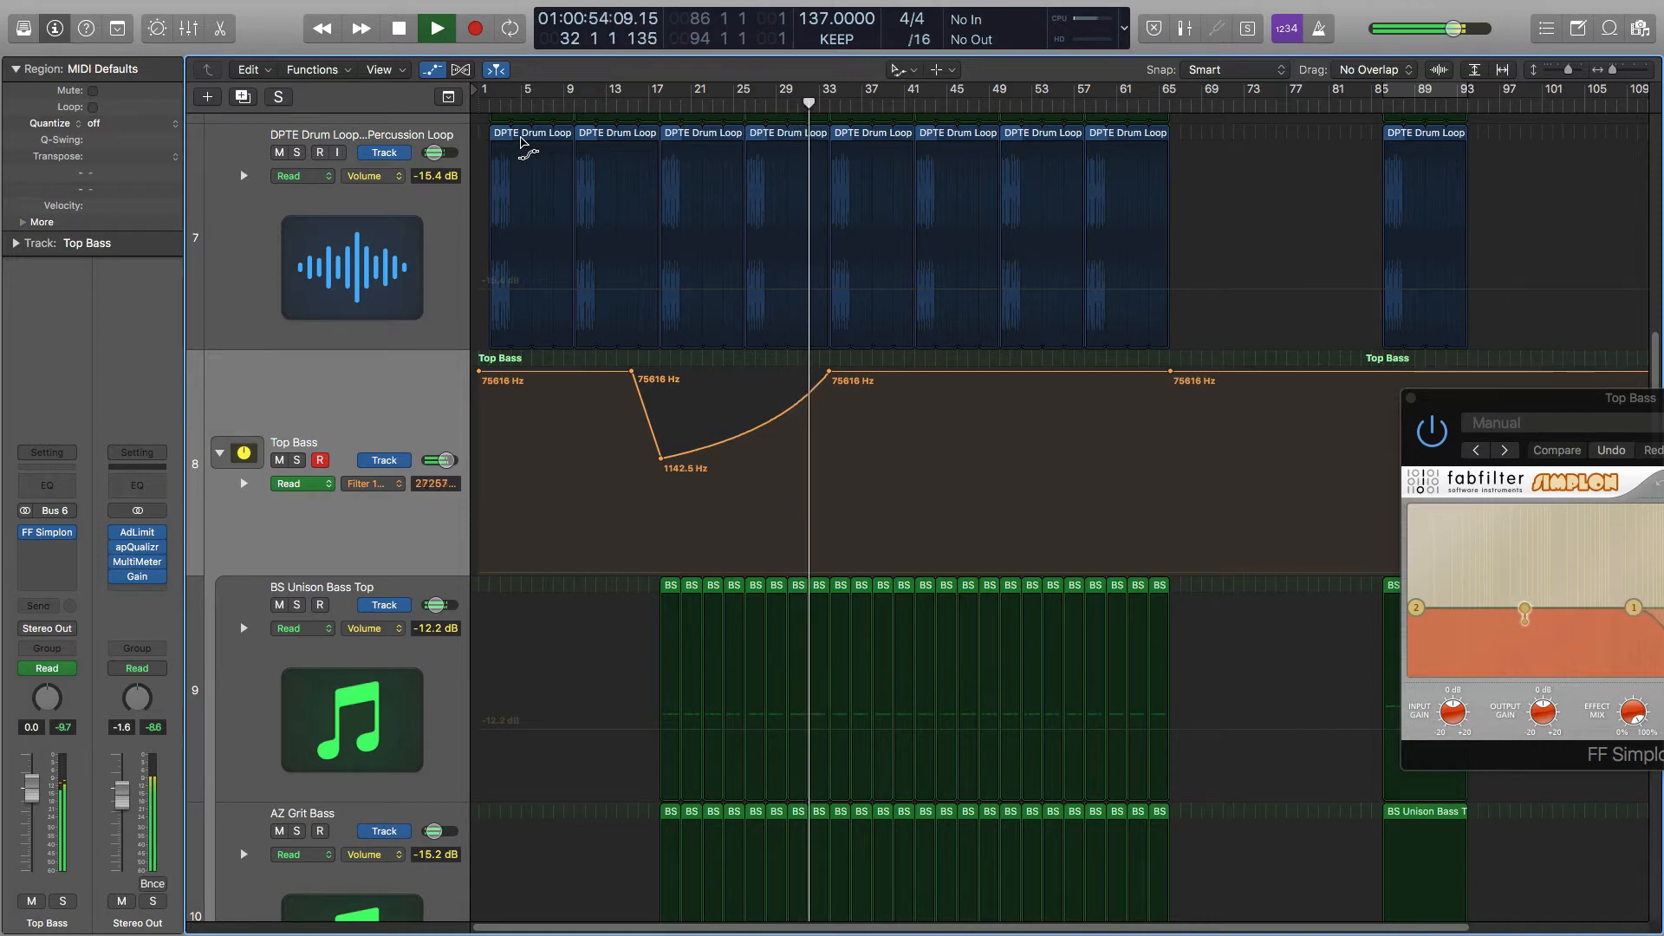
key("space")
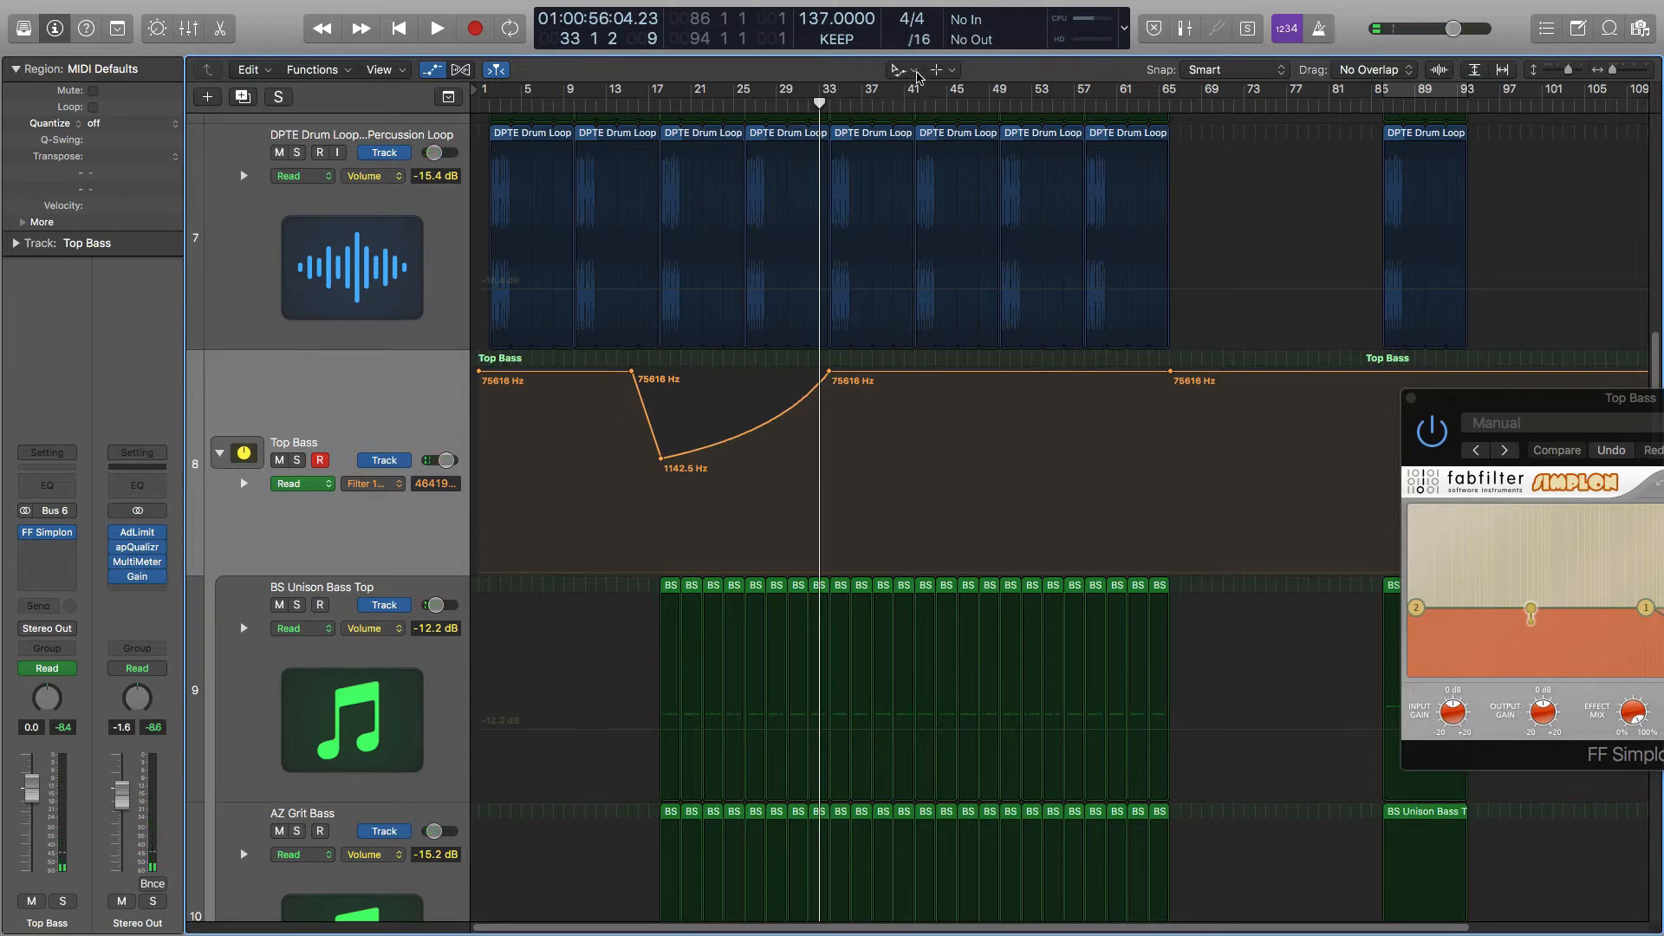
With the Pointer Tool, add a Filter 2 Freq peak of about 4440 Hz midway between bars 33 and 34 on Top Bass, and audition it.
left_click(919, 76)
left_click(944, 86)
left_click(402, 488)
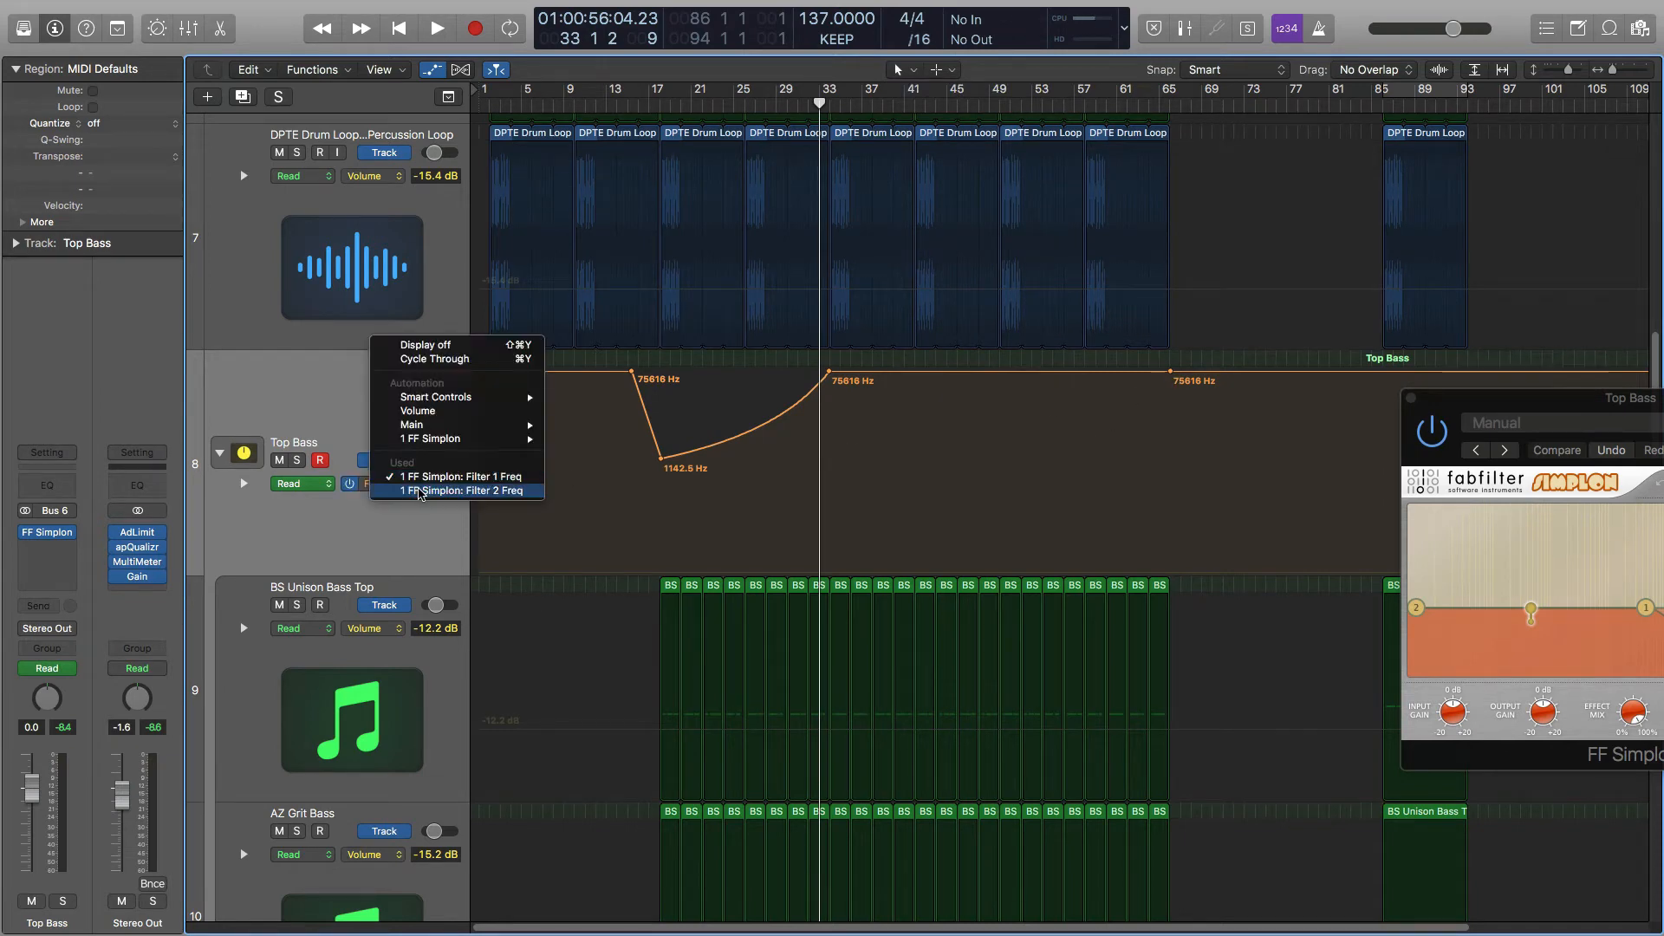
left_click(404, 490)
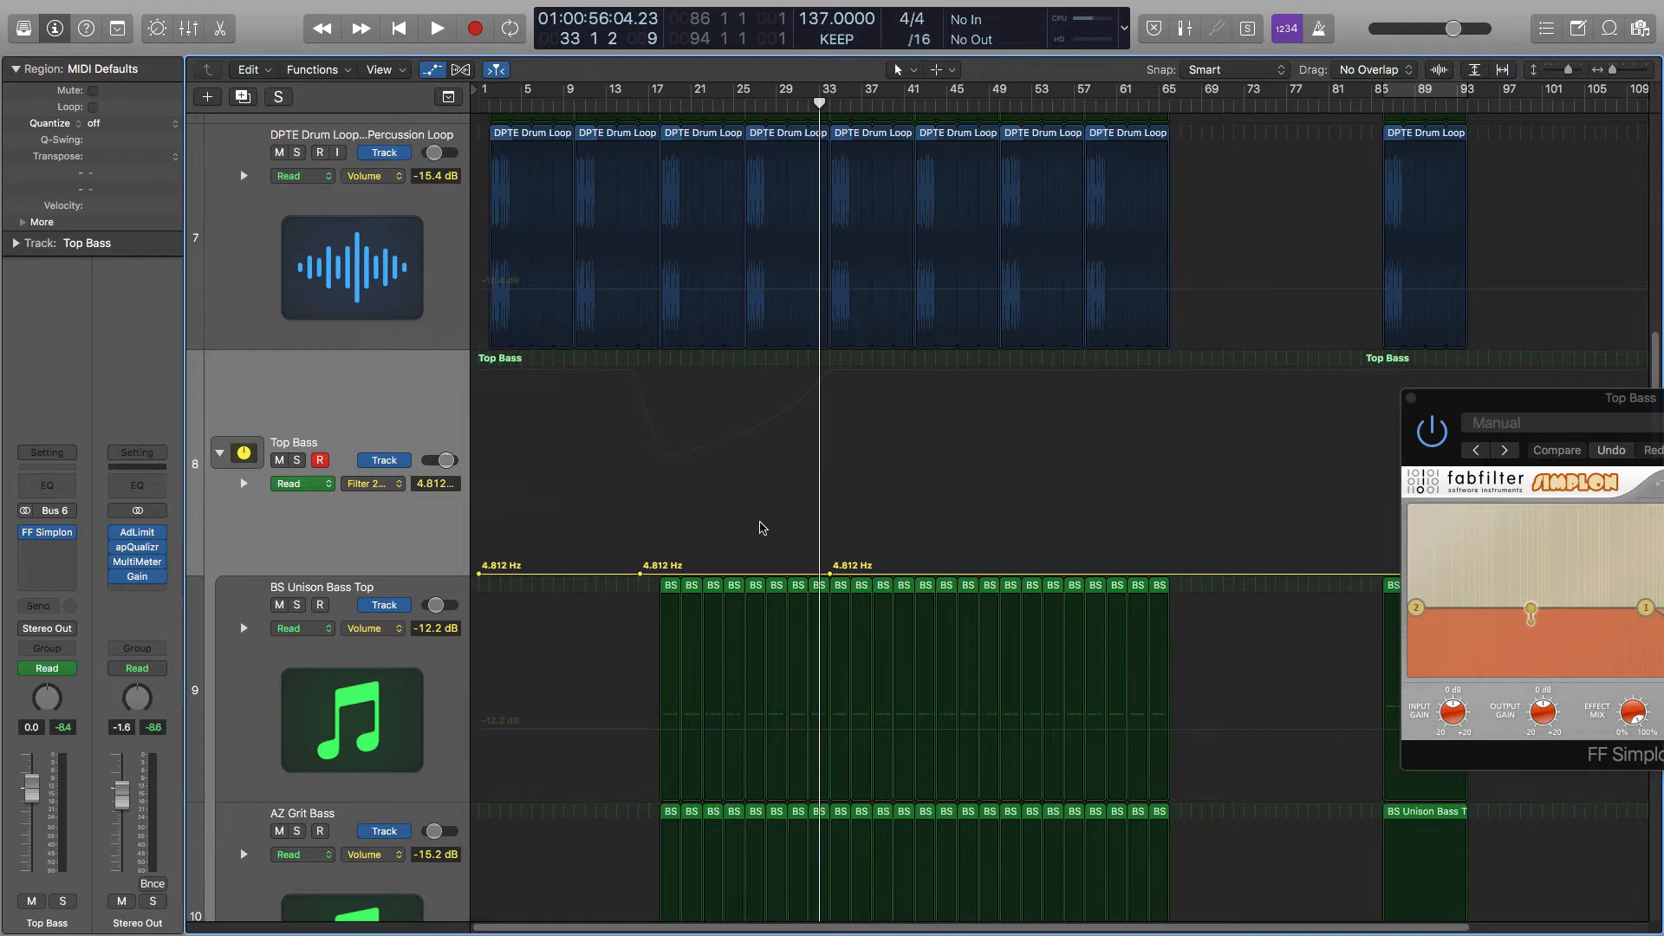
scroll(757, 518, "up", 6)
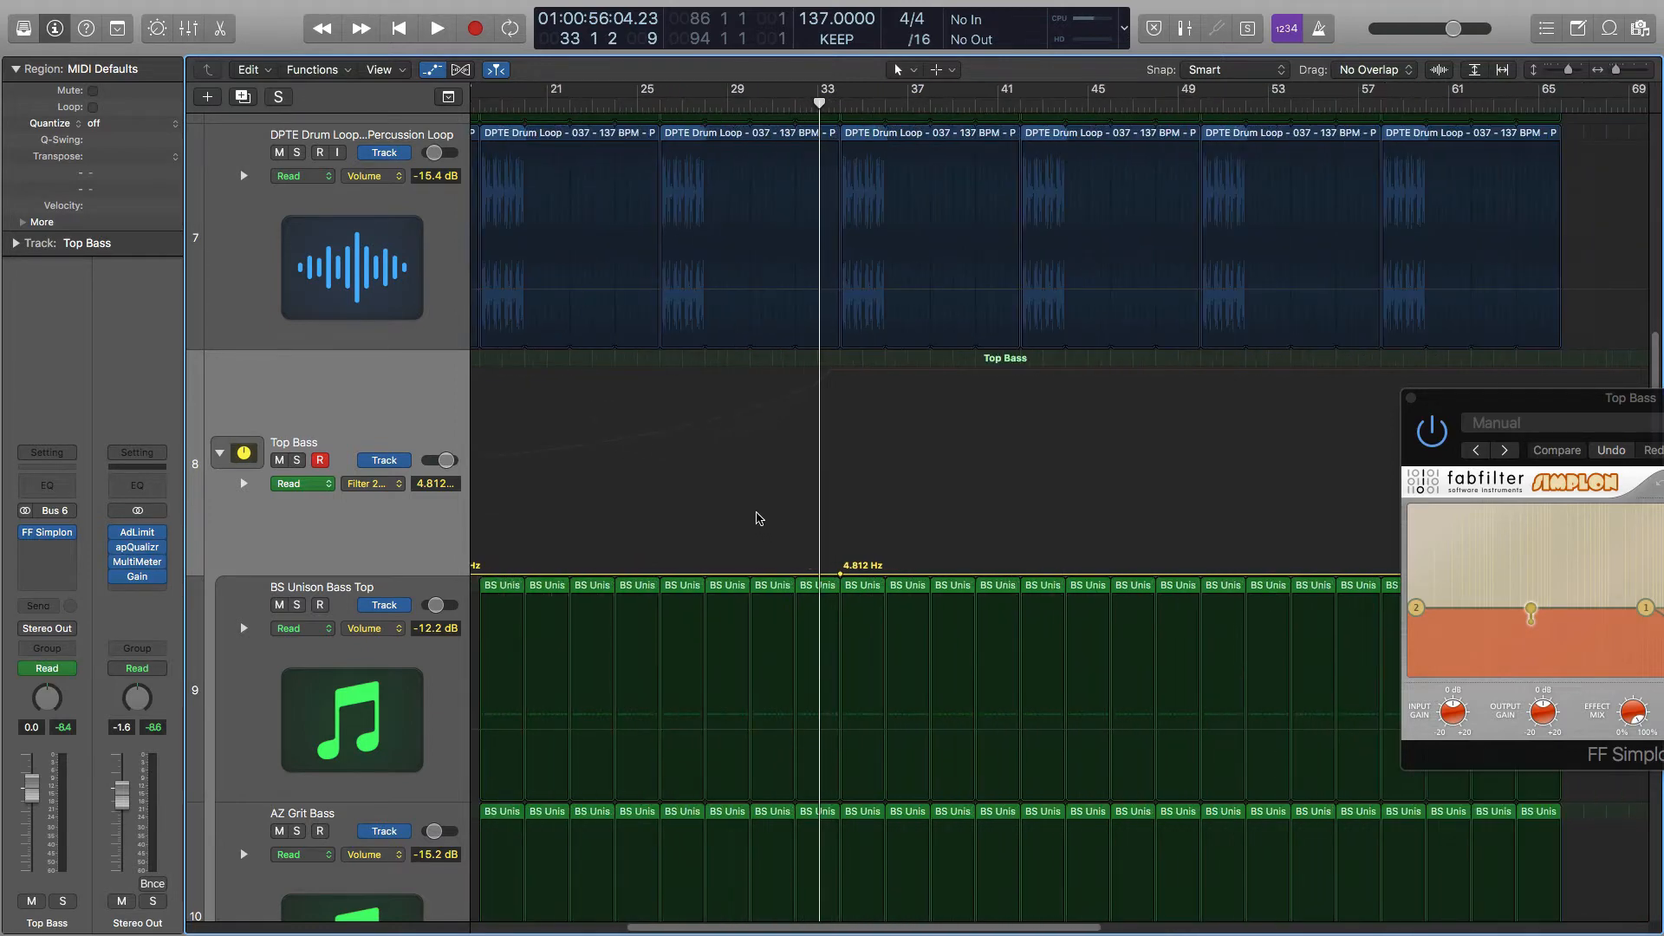
scroll(757, 519, "up", 4)
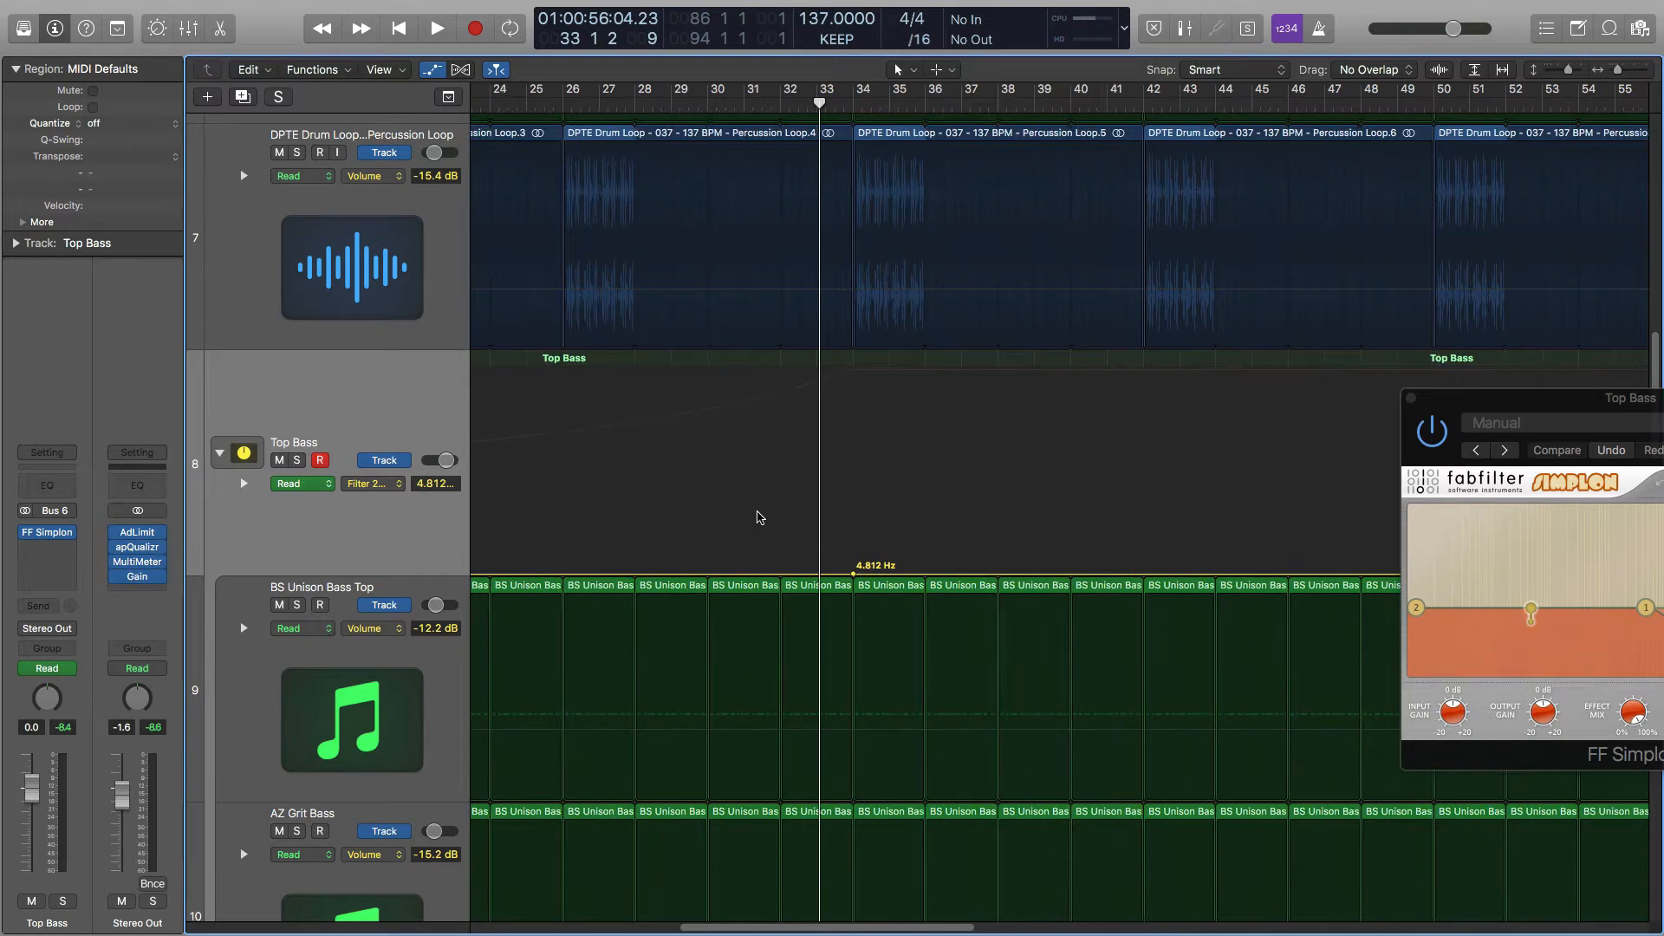
scroll(756, 518, "up", 1)
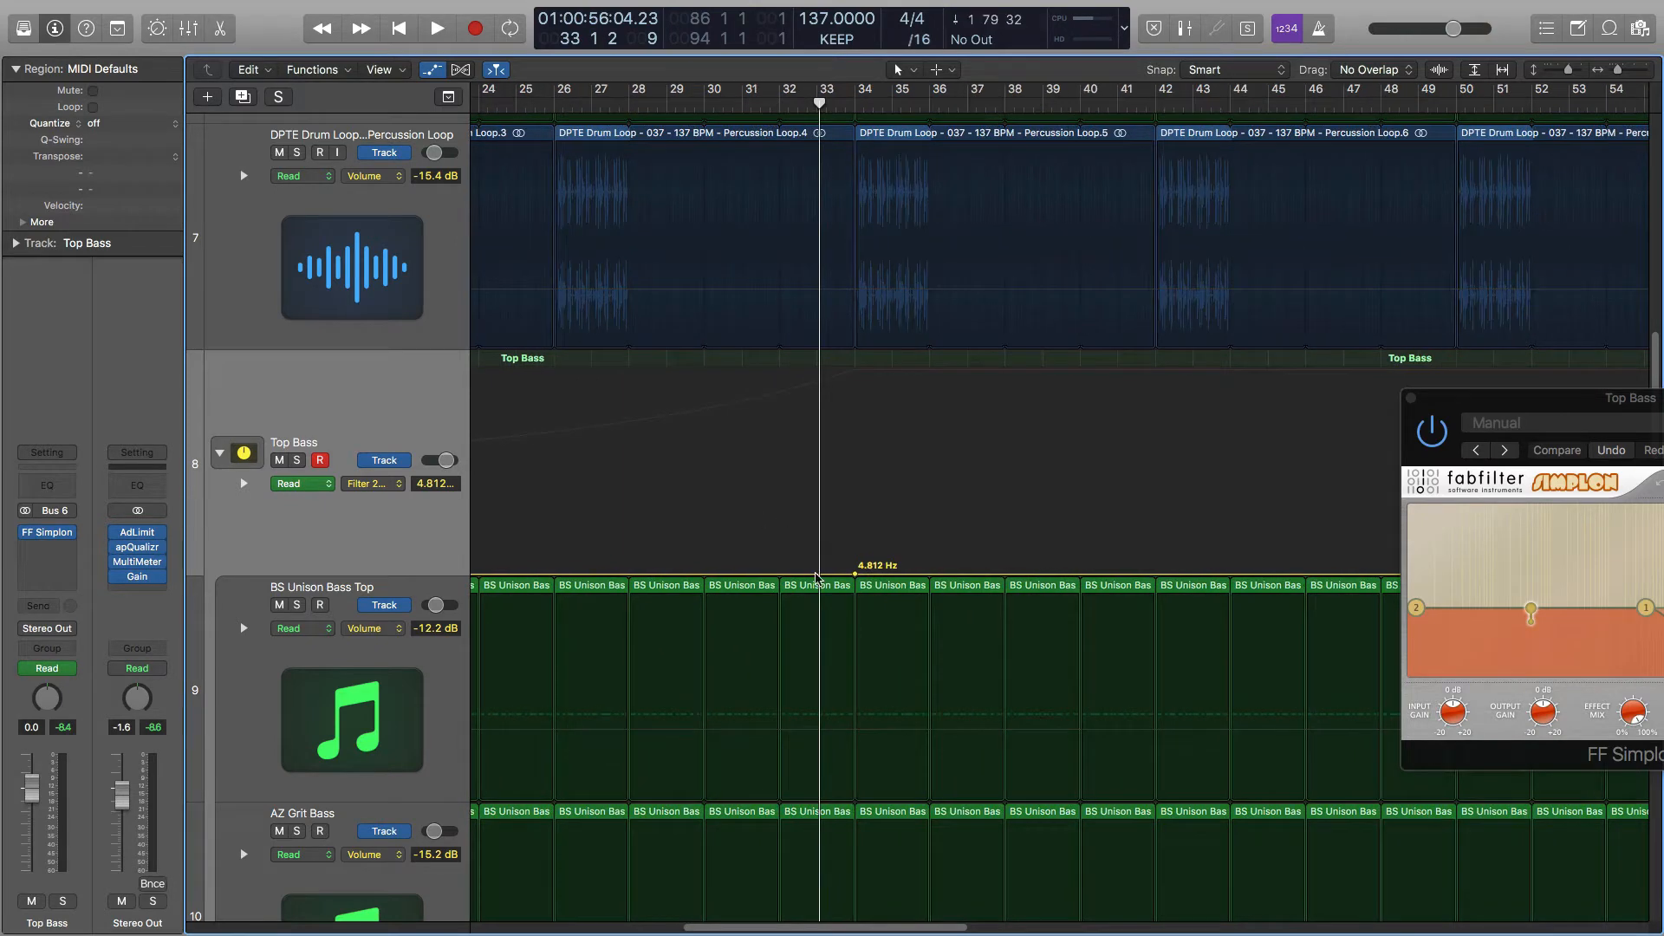
left_click(820, 575)
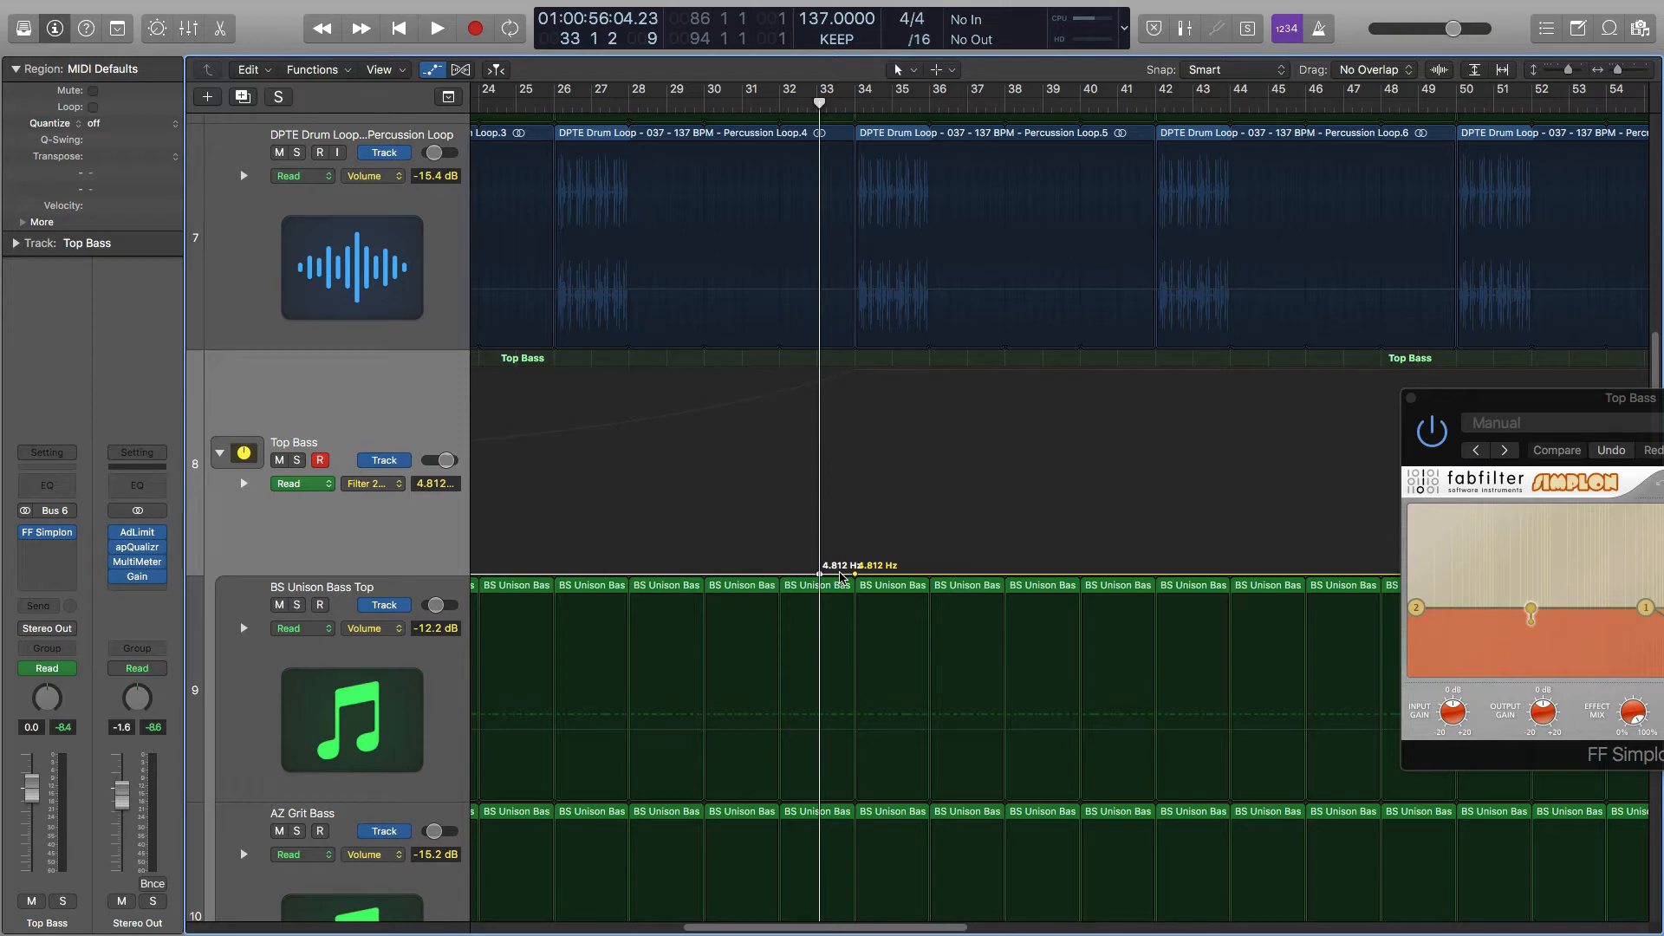
left_click_drag(840, 576, 836, 429)
key("space")
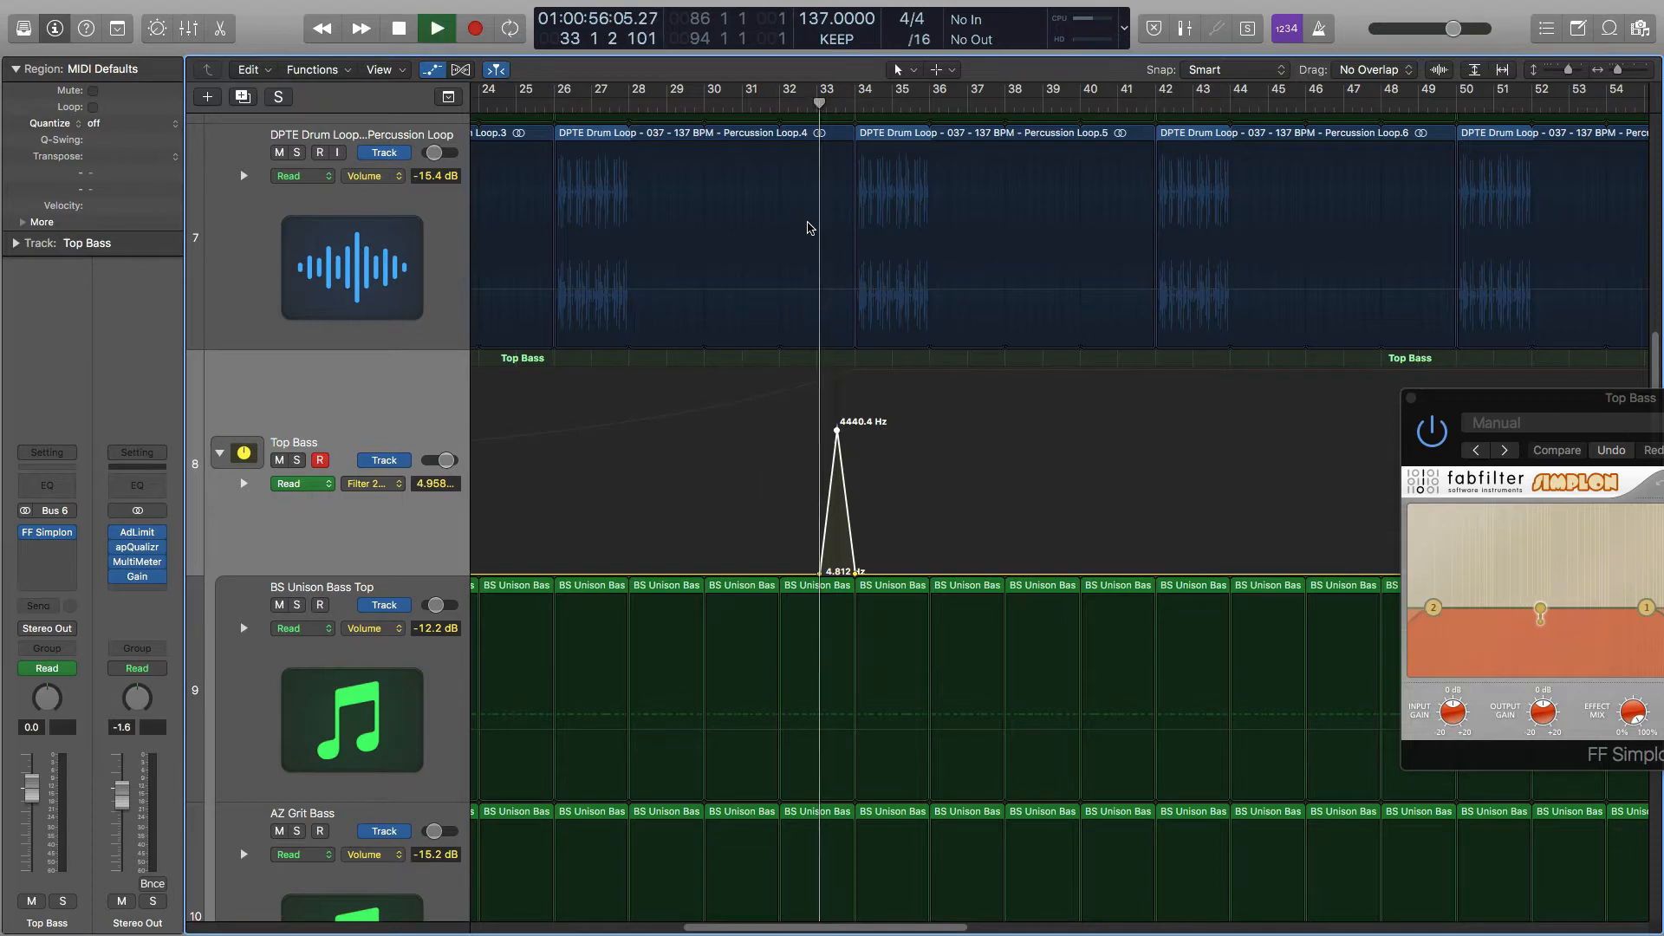
key("space")
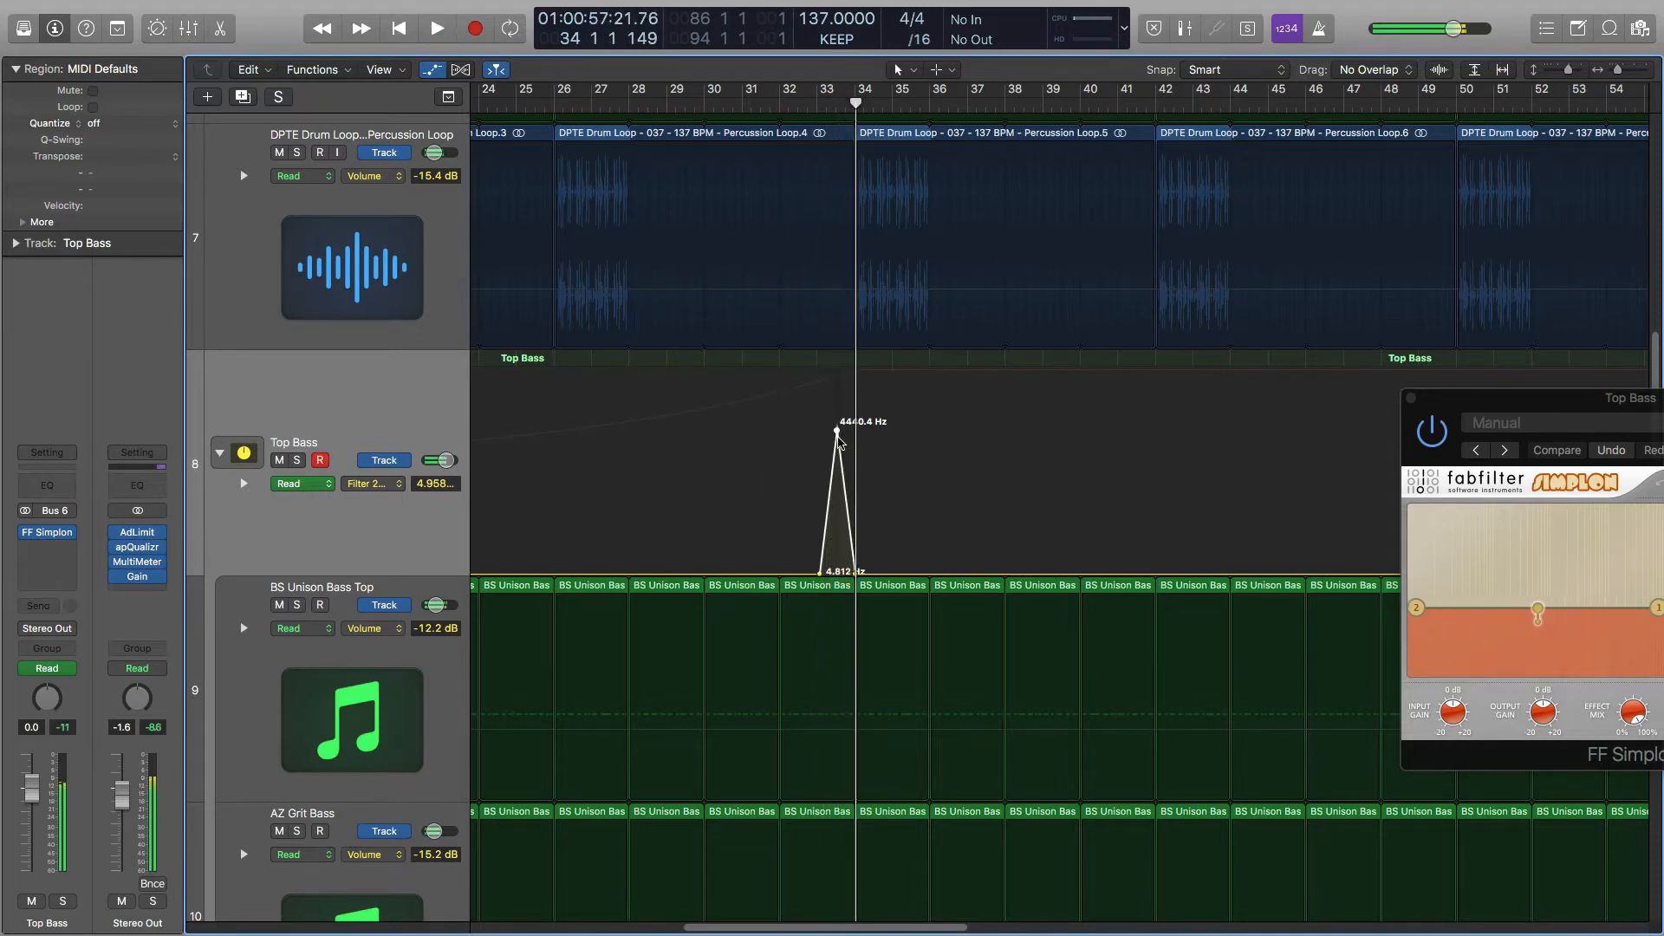
Move the Filter 2 Freq peak slightly closer to bar 34, raise it to about 5870 Hz, and audition it.
left_click_drag(837, 431, 845, 426)
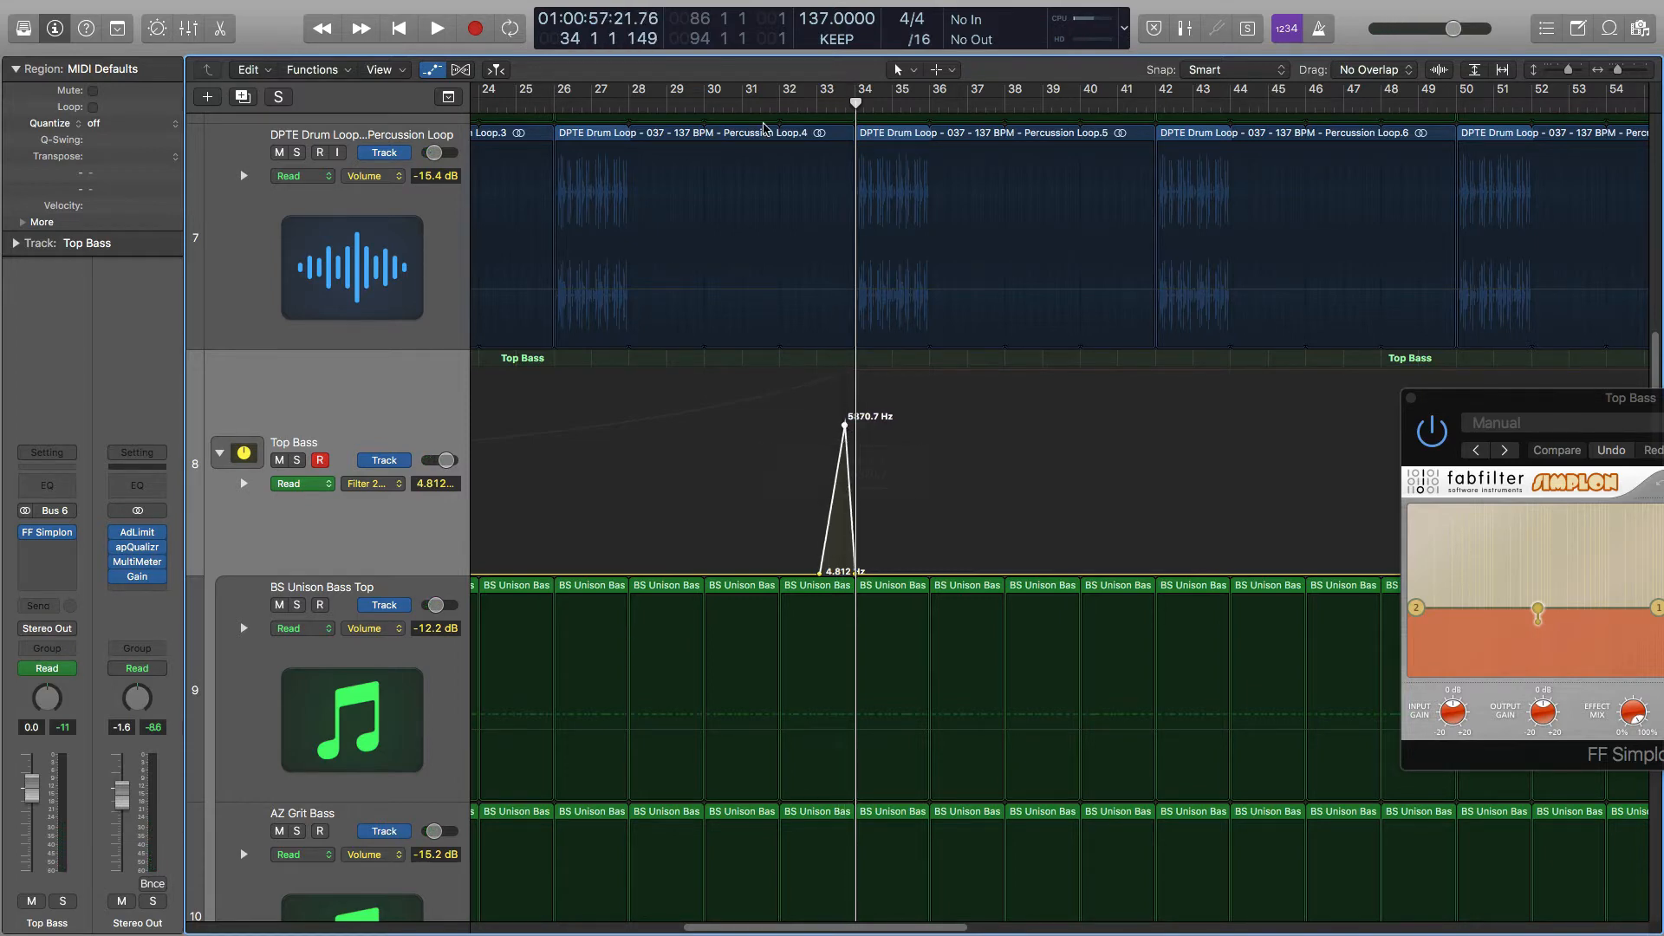
key("space")
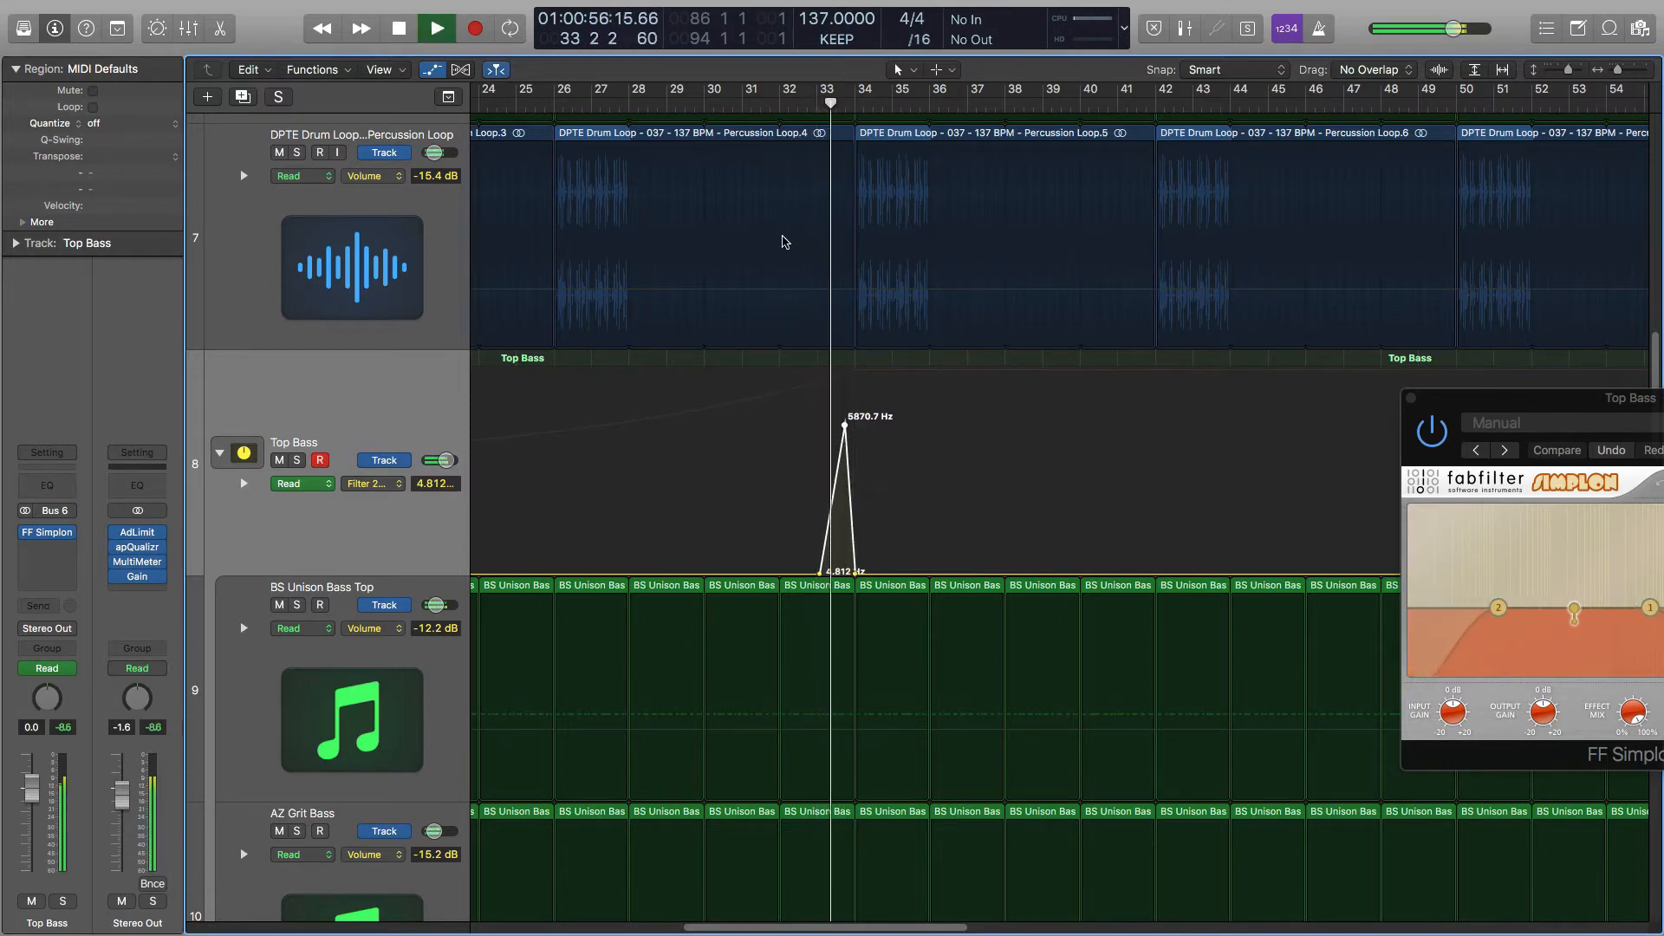
key("space")
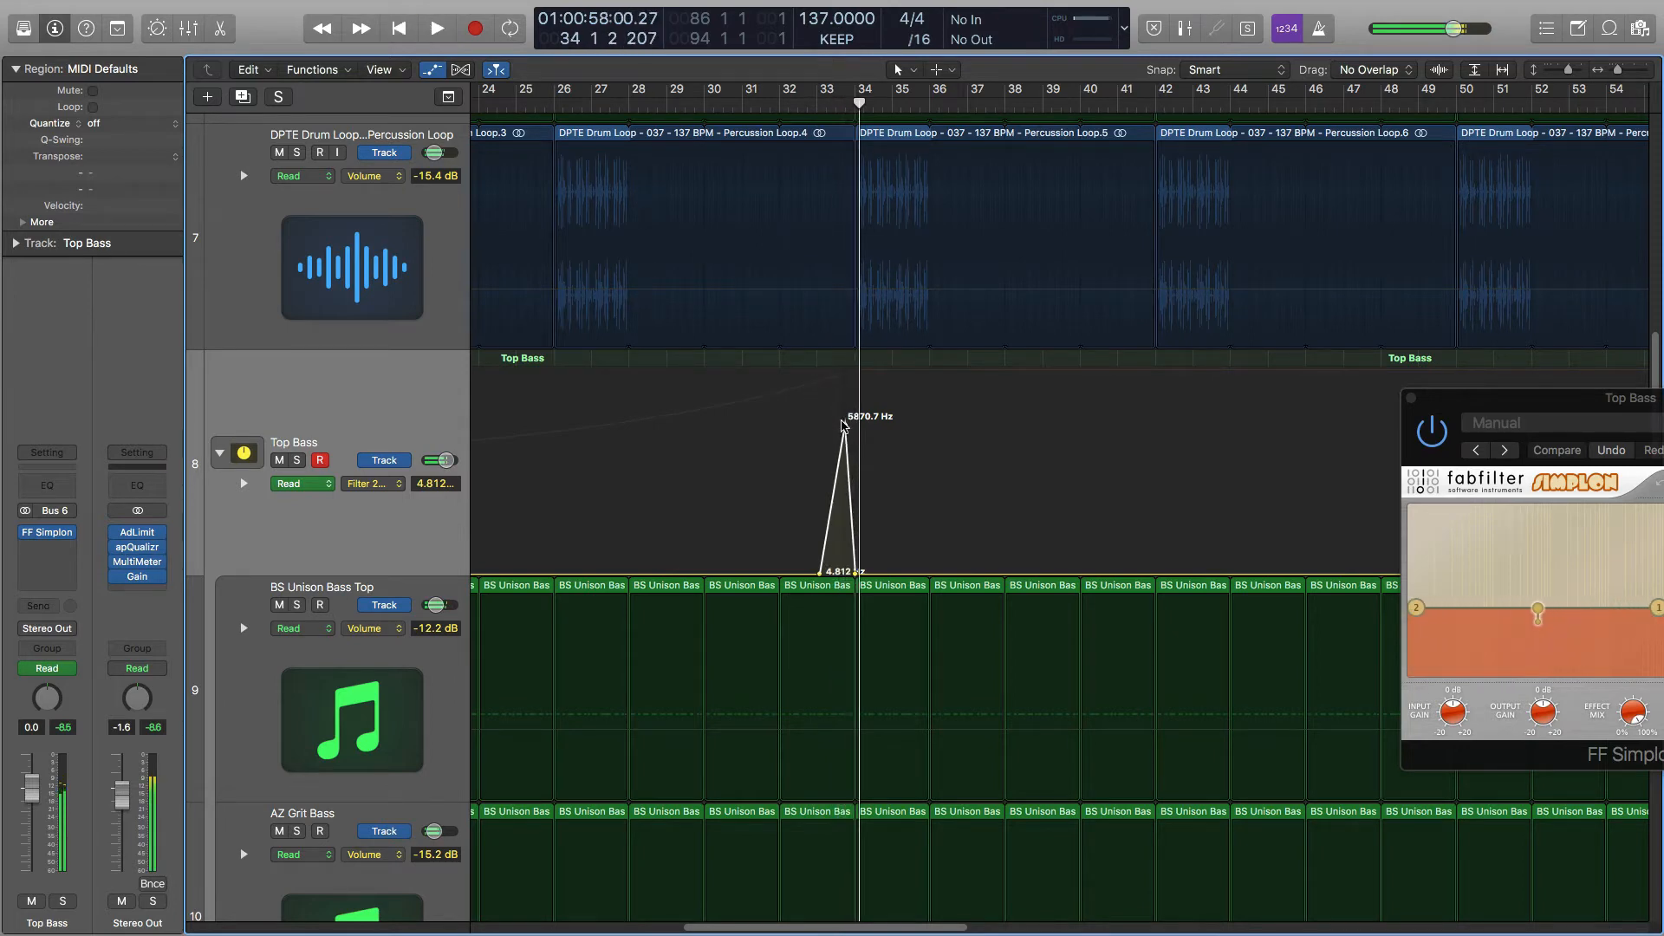
Lower the Filter 2 Freq peak to about 1190 Hz, audition it from bar 33, and readjust it to about 1.5 kHz.
left_click_drag(845, 426, 844, 458)
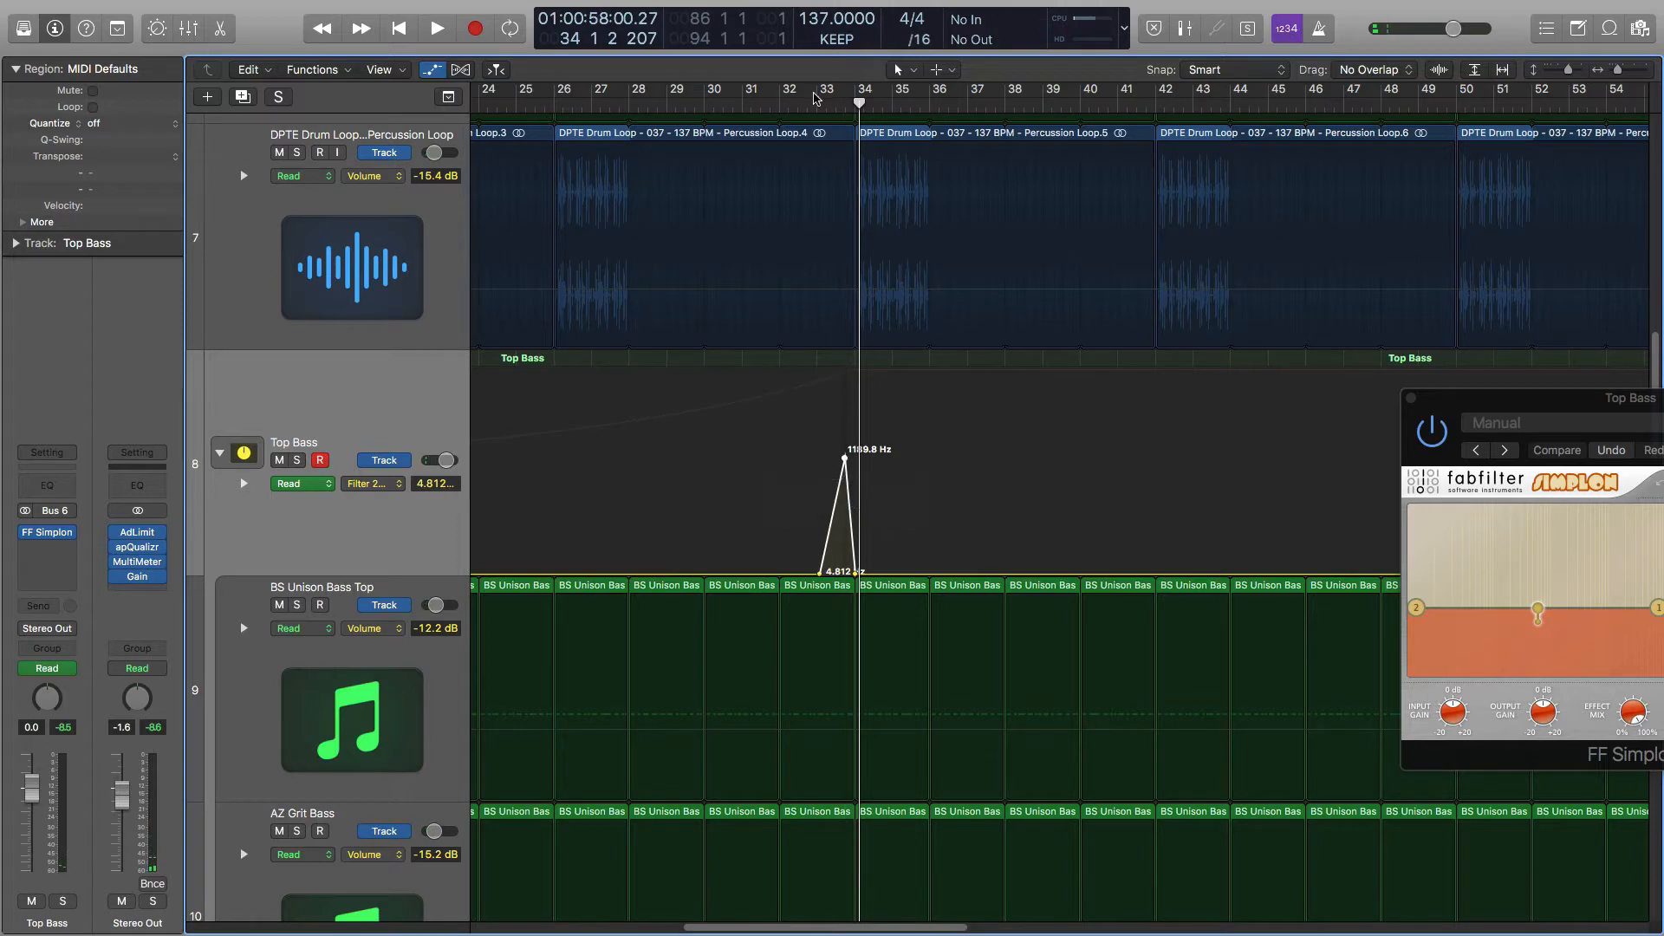
left_click(816, 107)
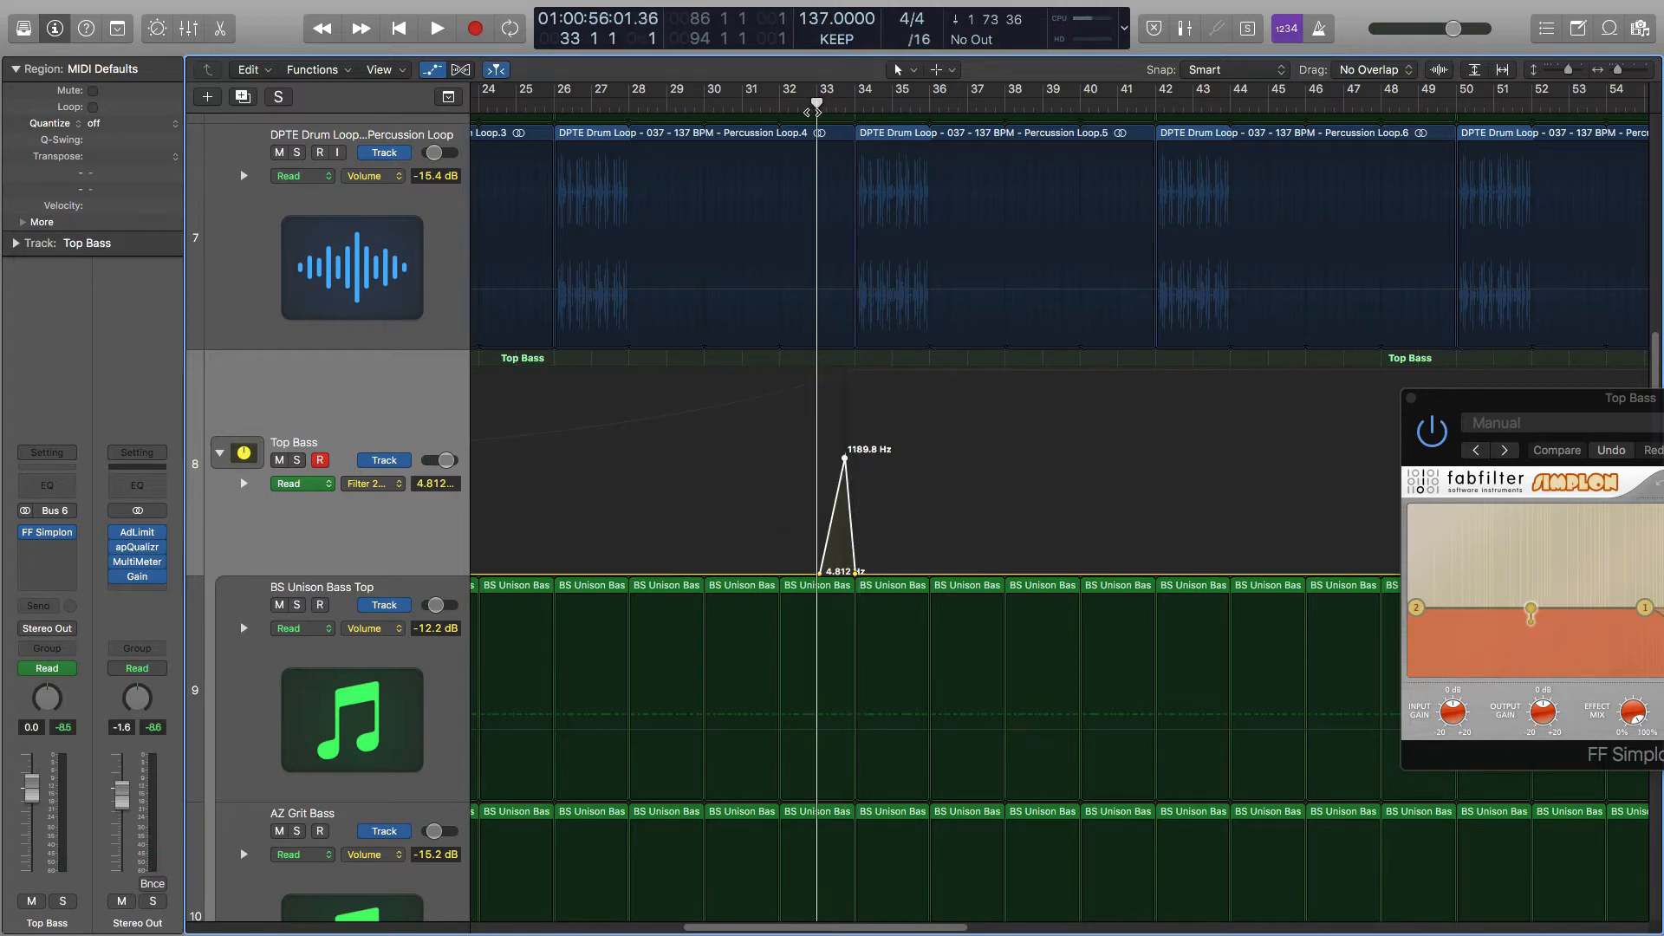
key("space")
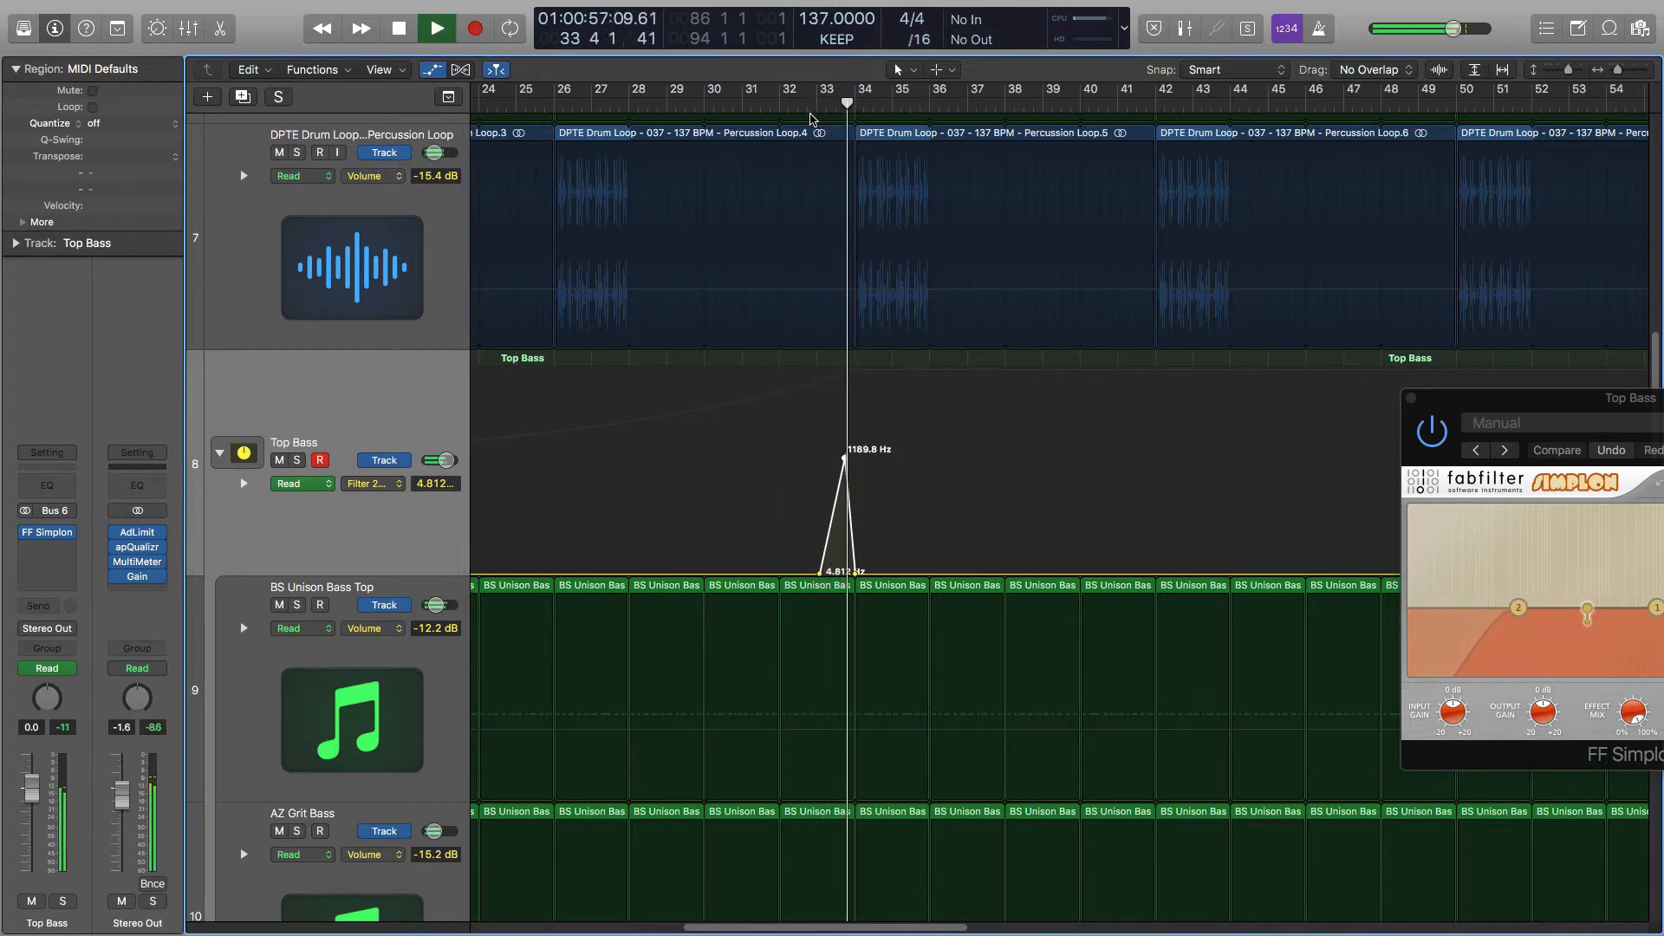
key("space")
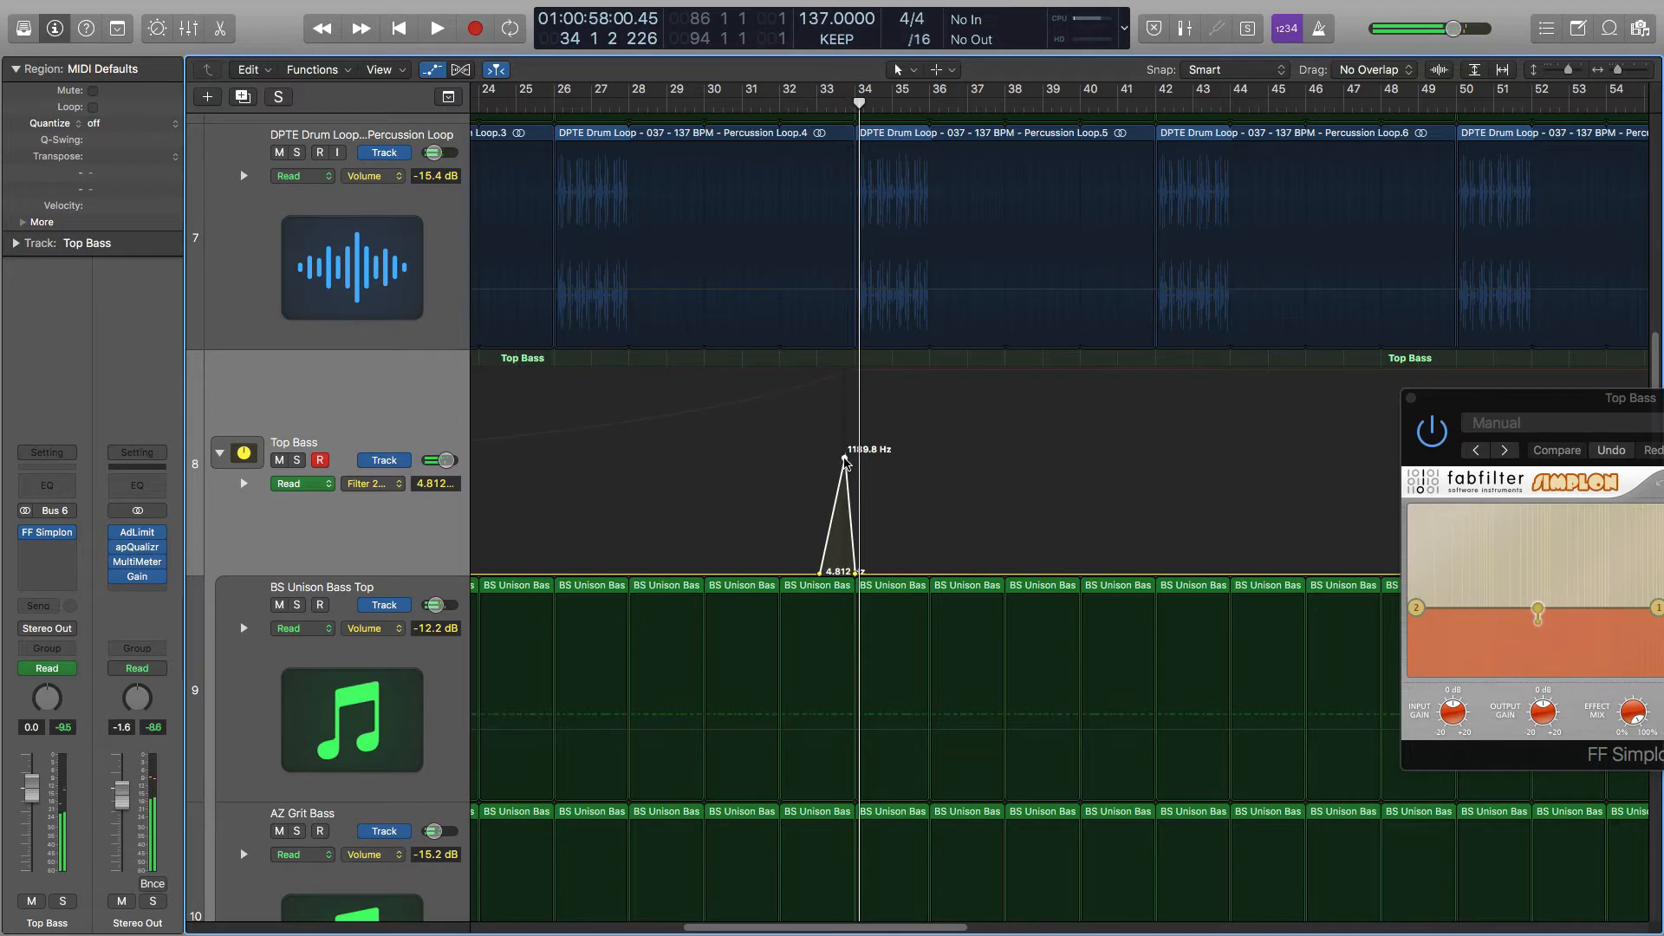
left_click_drag(845, 459, 845, 453)
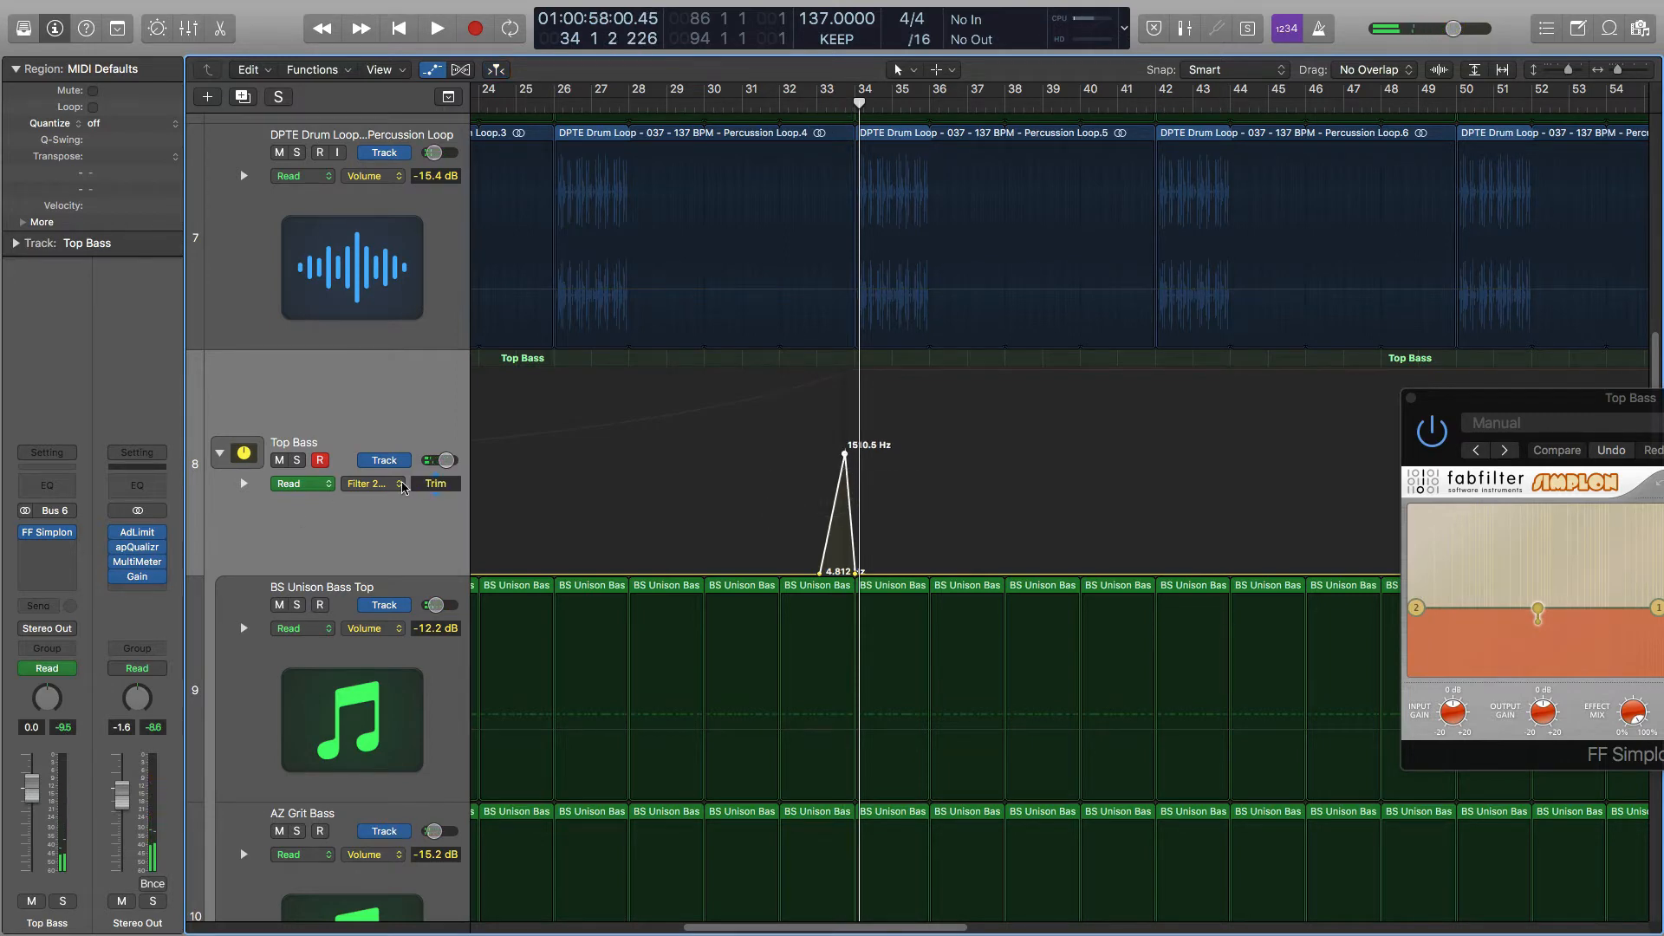
Insert a stereo Gain plug-in after FF Simplon on the Top Bass channel.
left_click(73, 551)
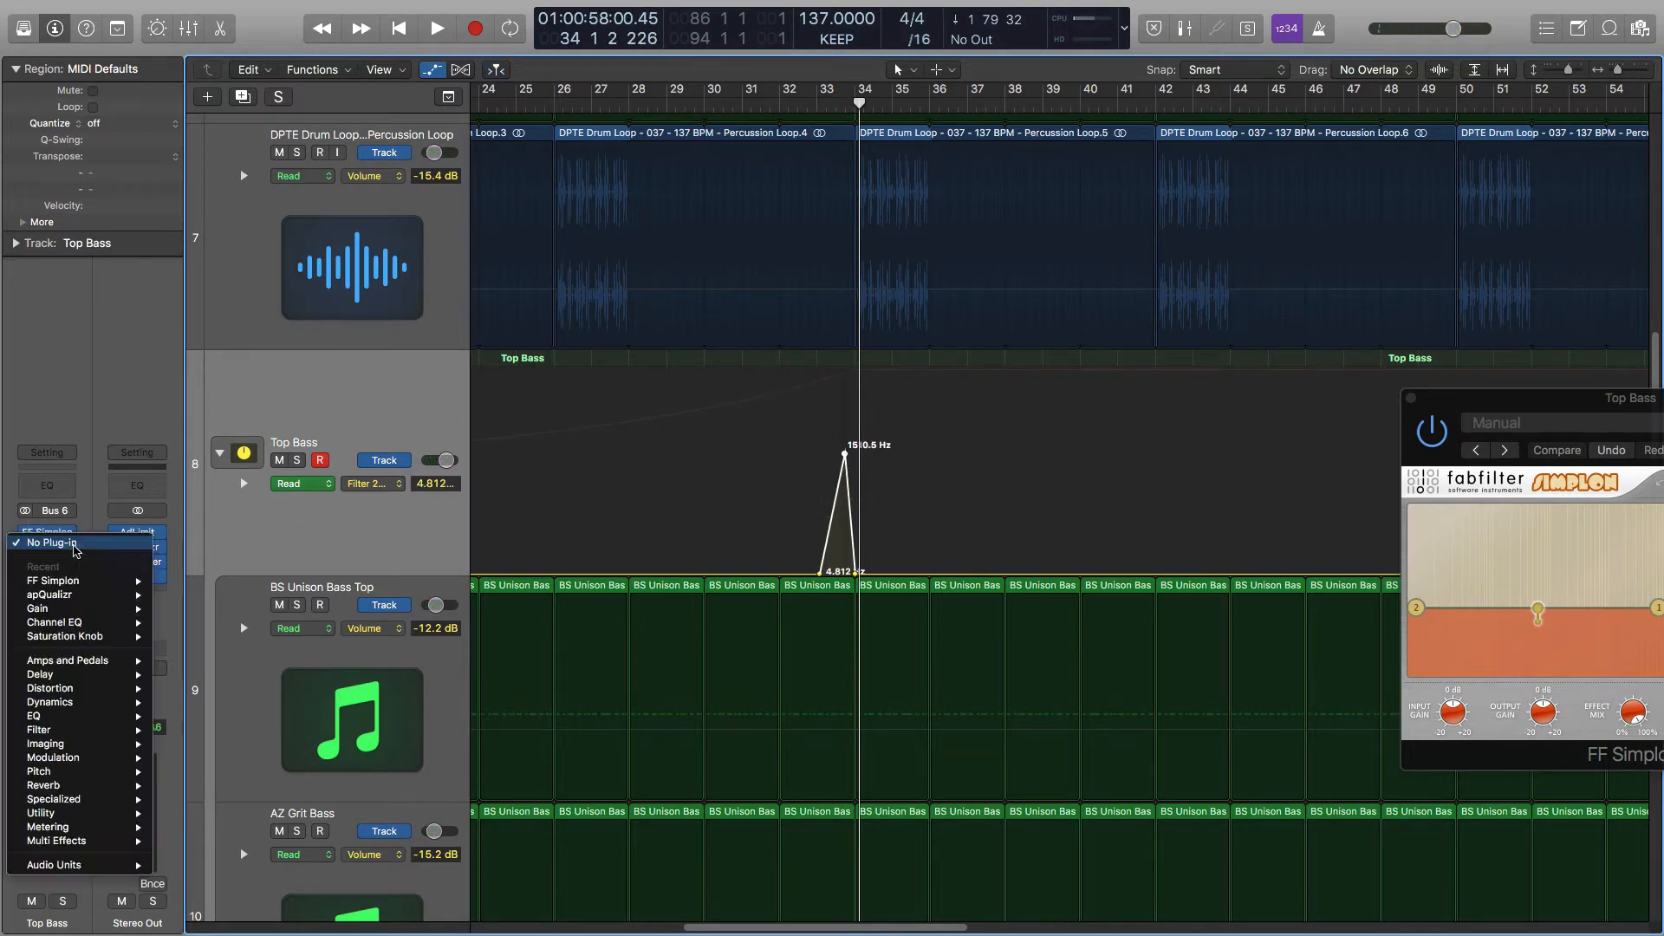
mouse_move(54, 817)
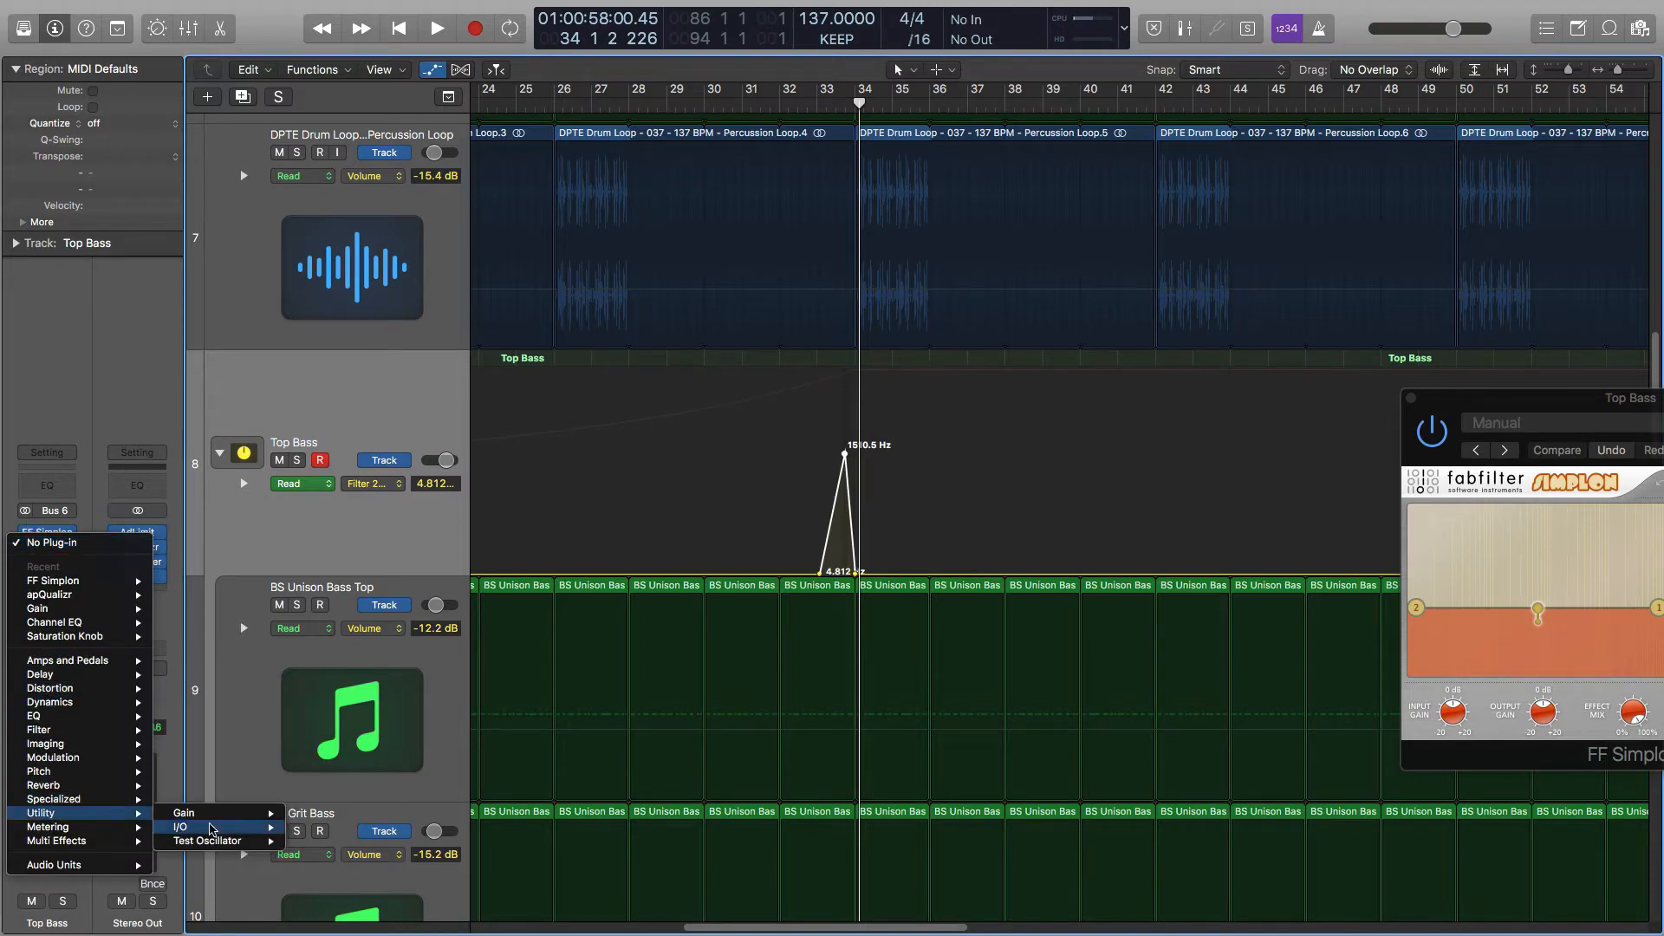
mouse_move(190, 815)
left_click(314, 815)
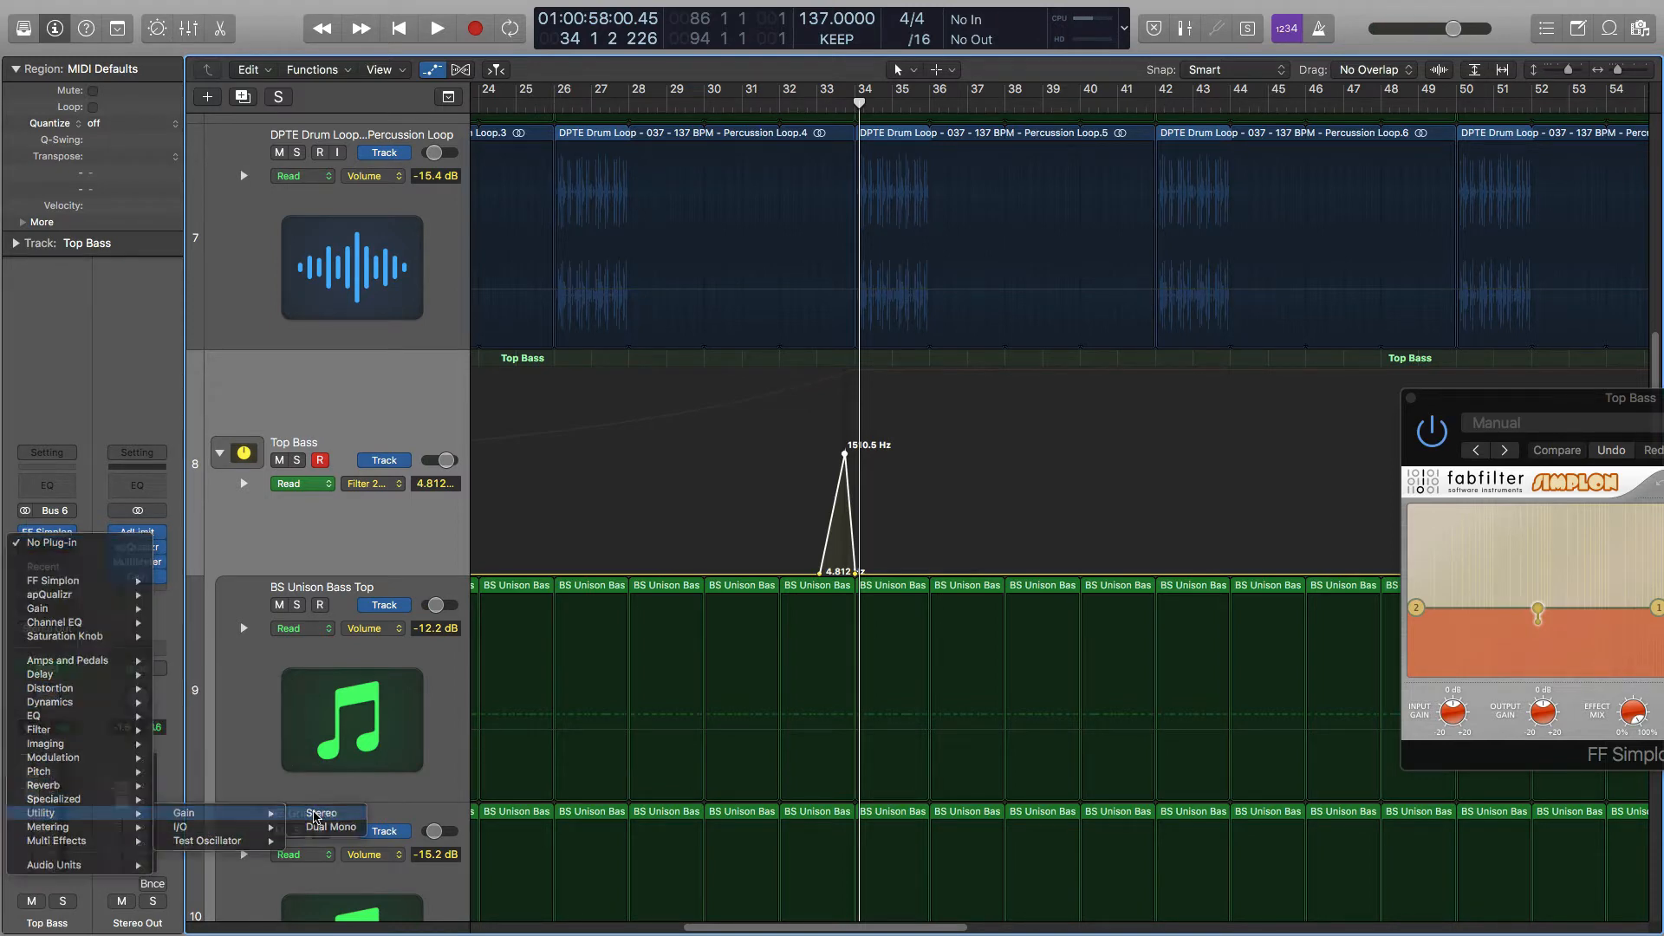
Display Top Bass's Gain plug-in automation, expand the Filter 1 and Filter 2 Freq lanes beneath it, and activate the Gain line at 0 dB.
left_click(400, 488)
mouse_move(429, 426)
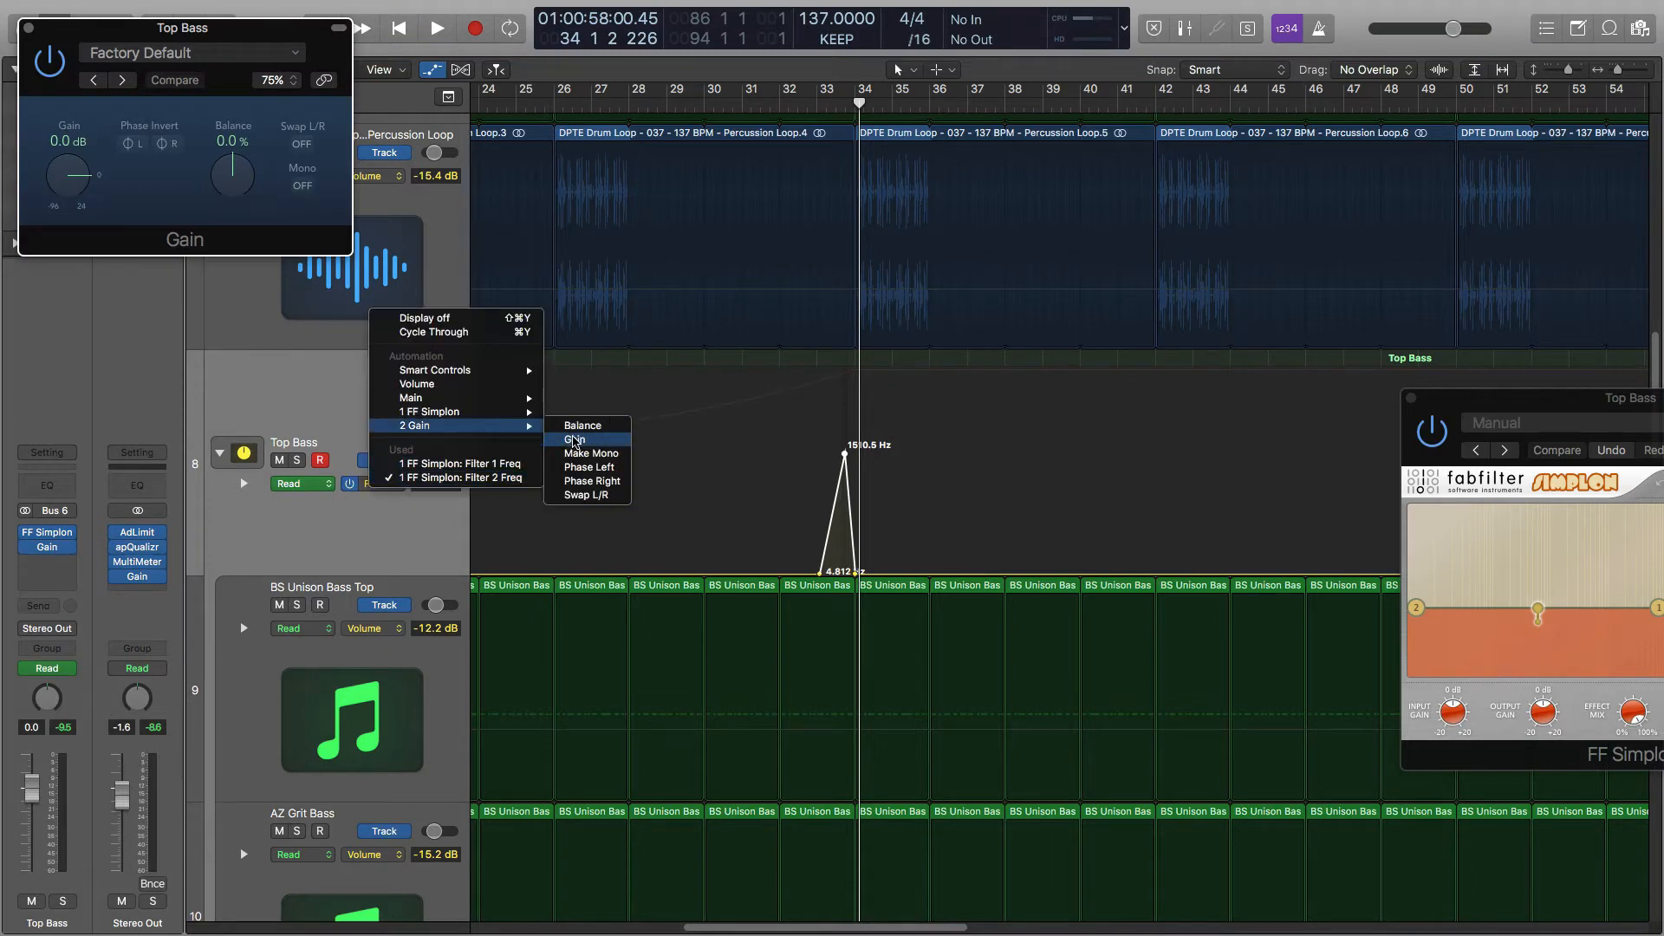
left_click(574, 441)
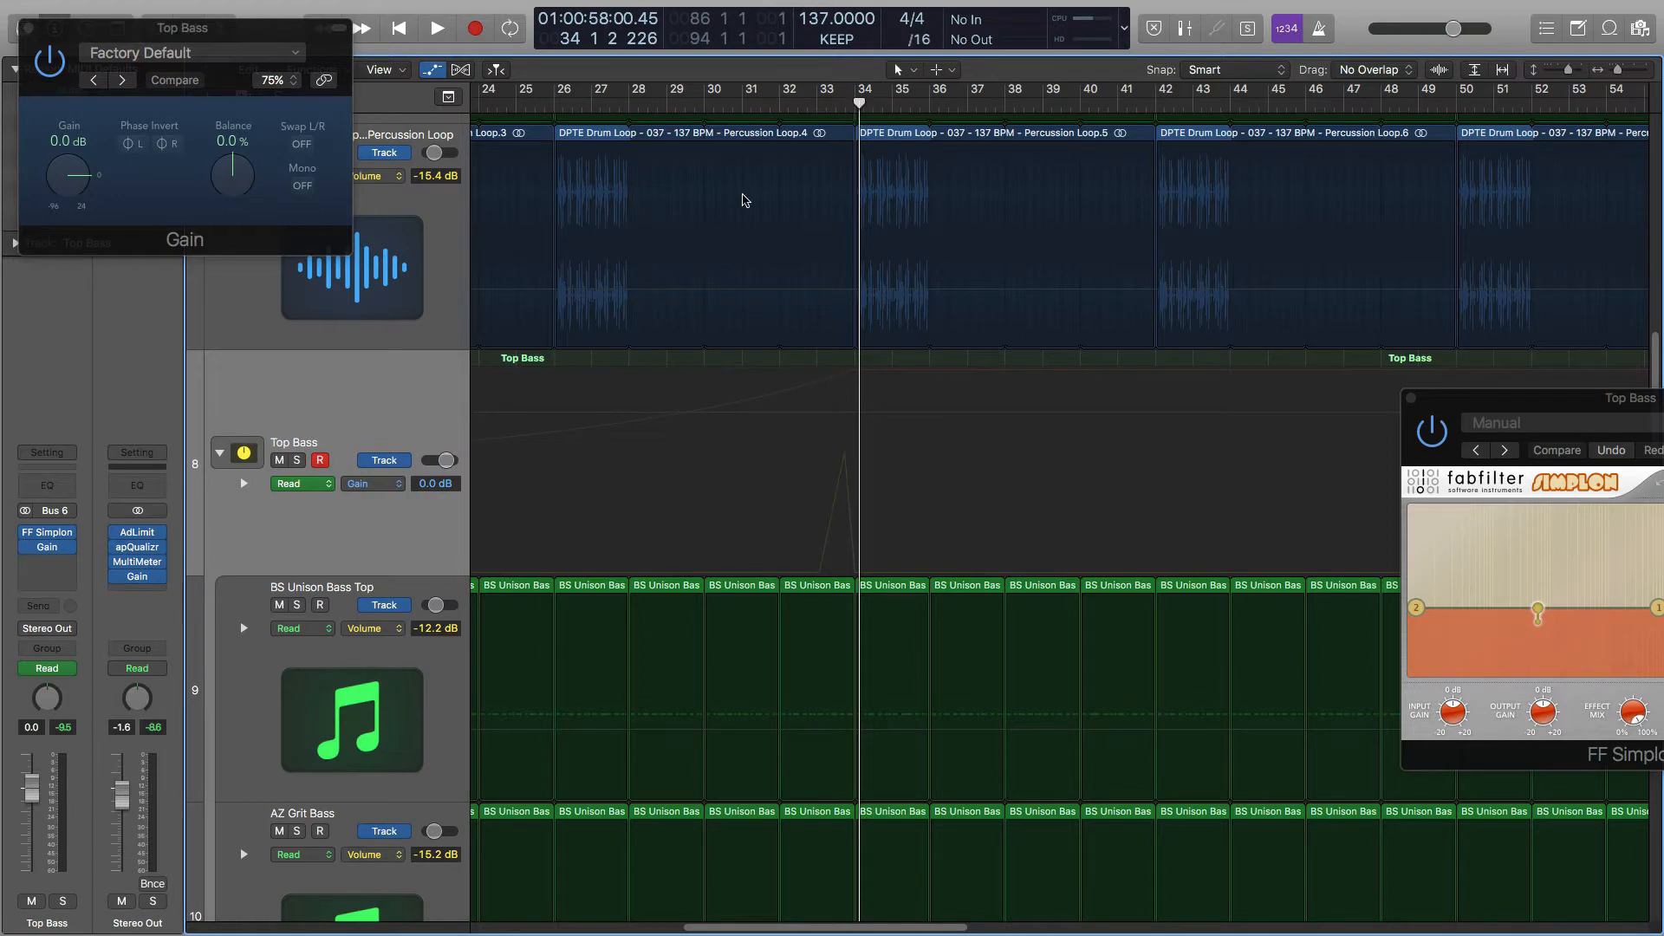
left_click(244, 485)
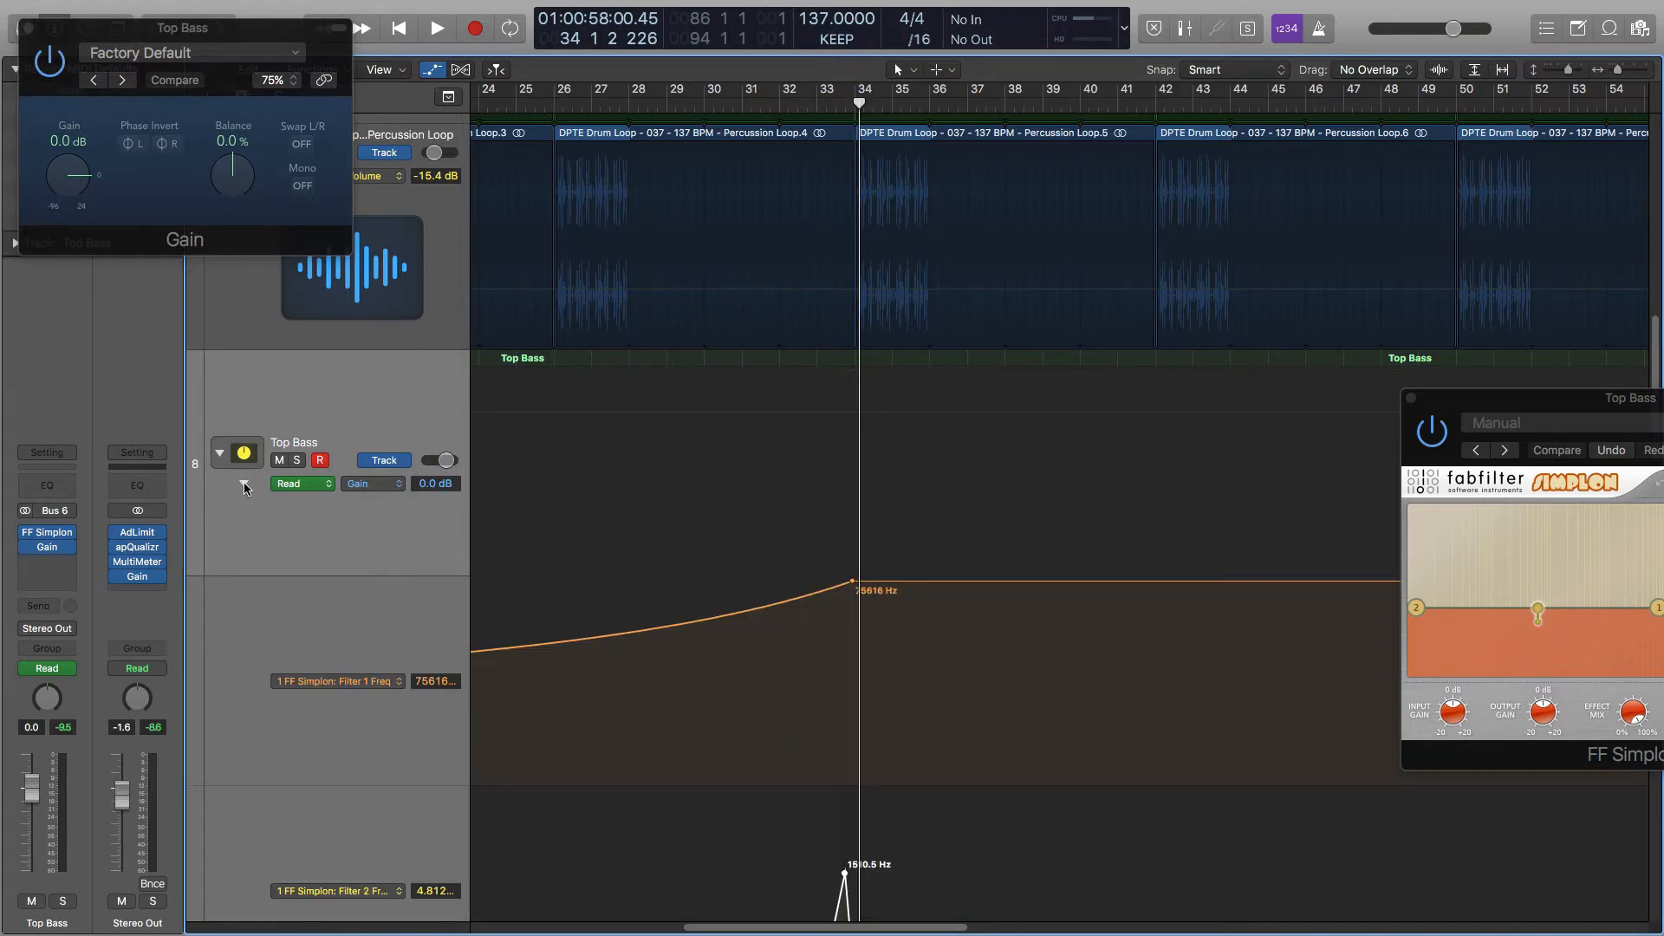
scroll(824, 247, "left", 2)
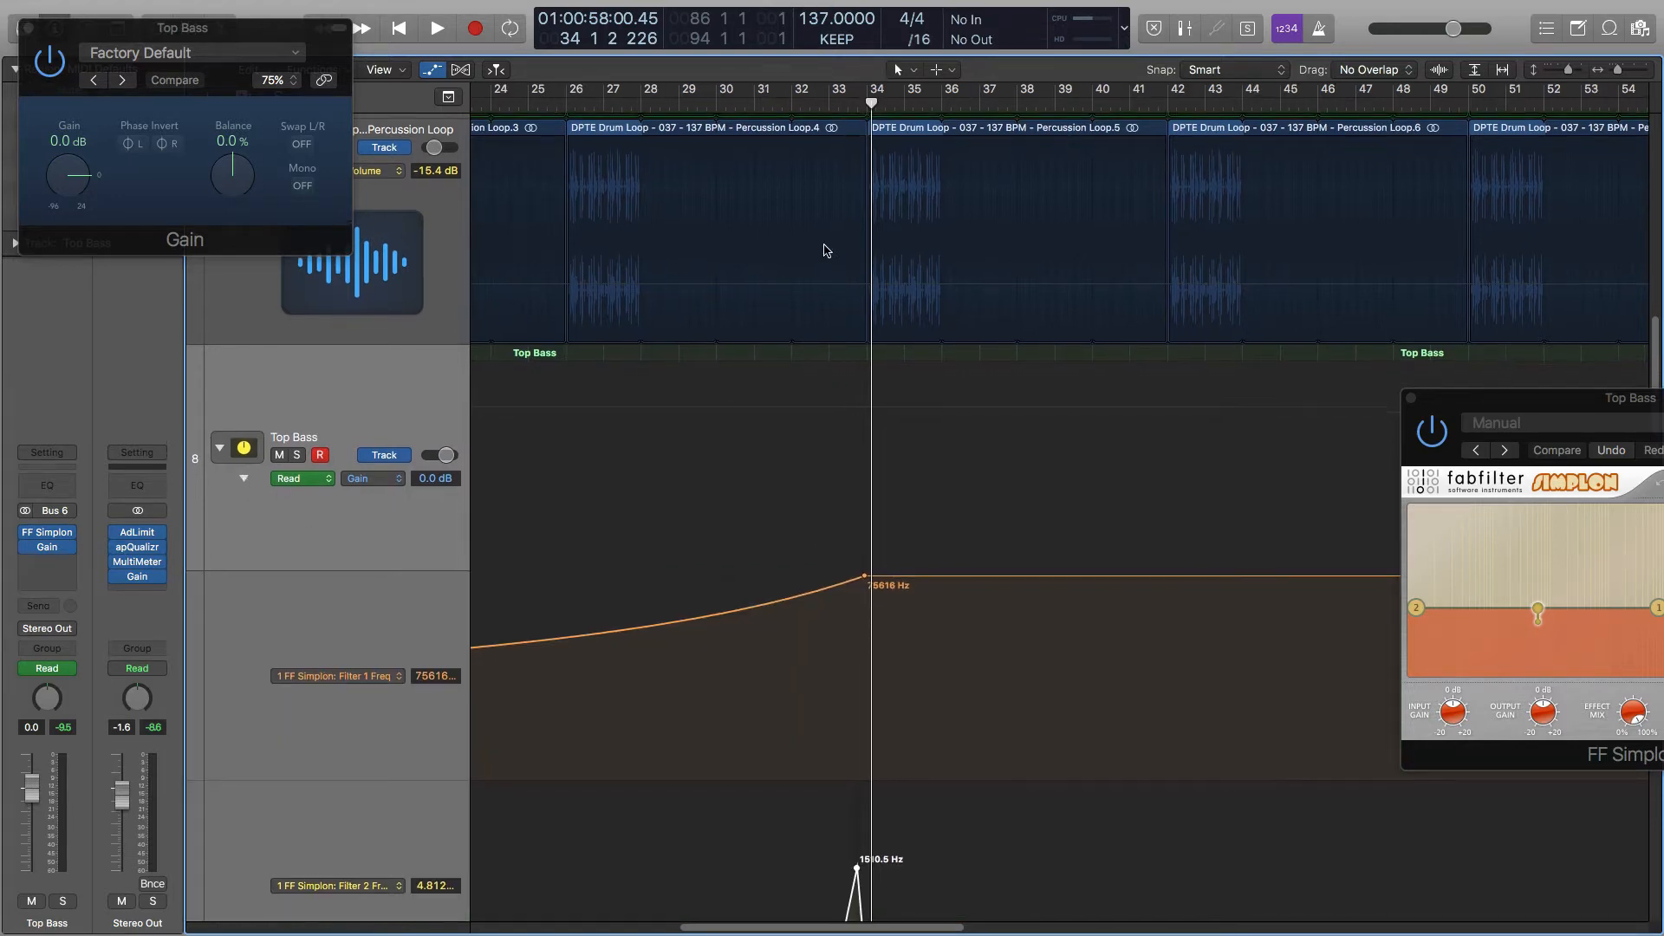
left_click(841, 417)
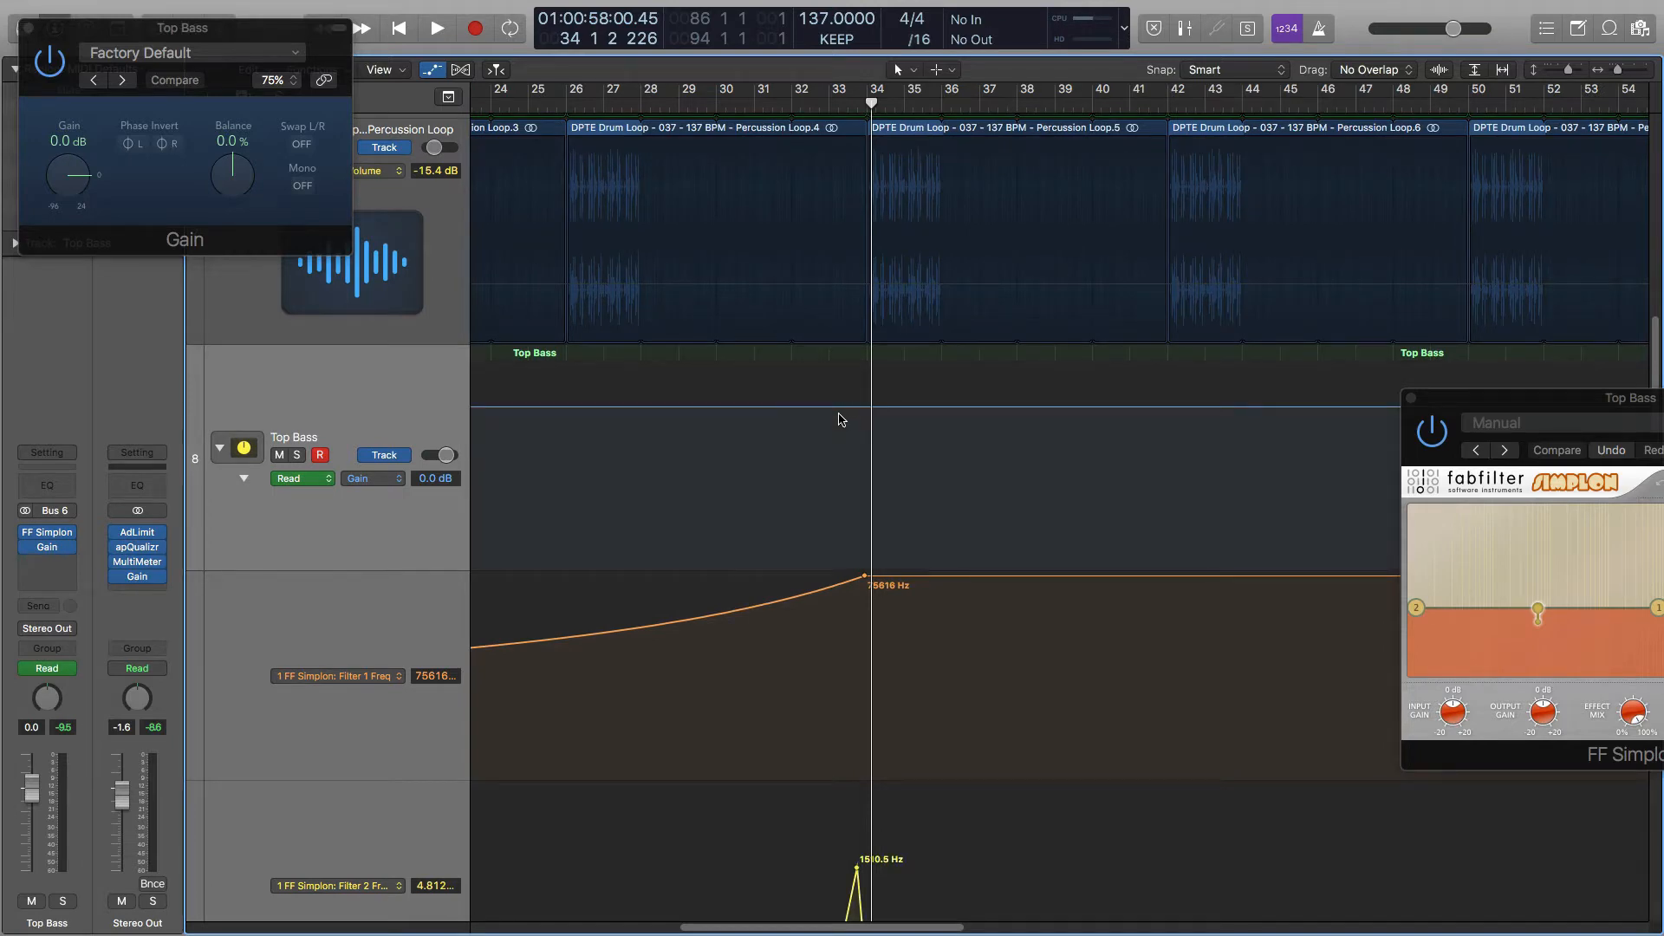
scroll(807, 210, "down", 1)
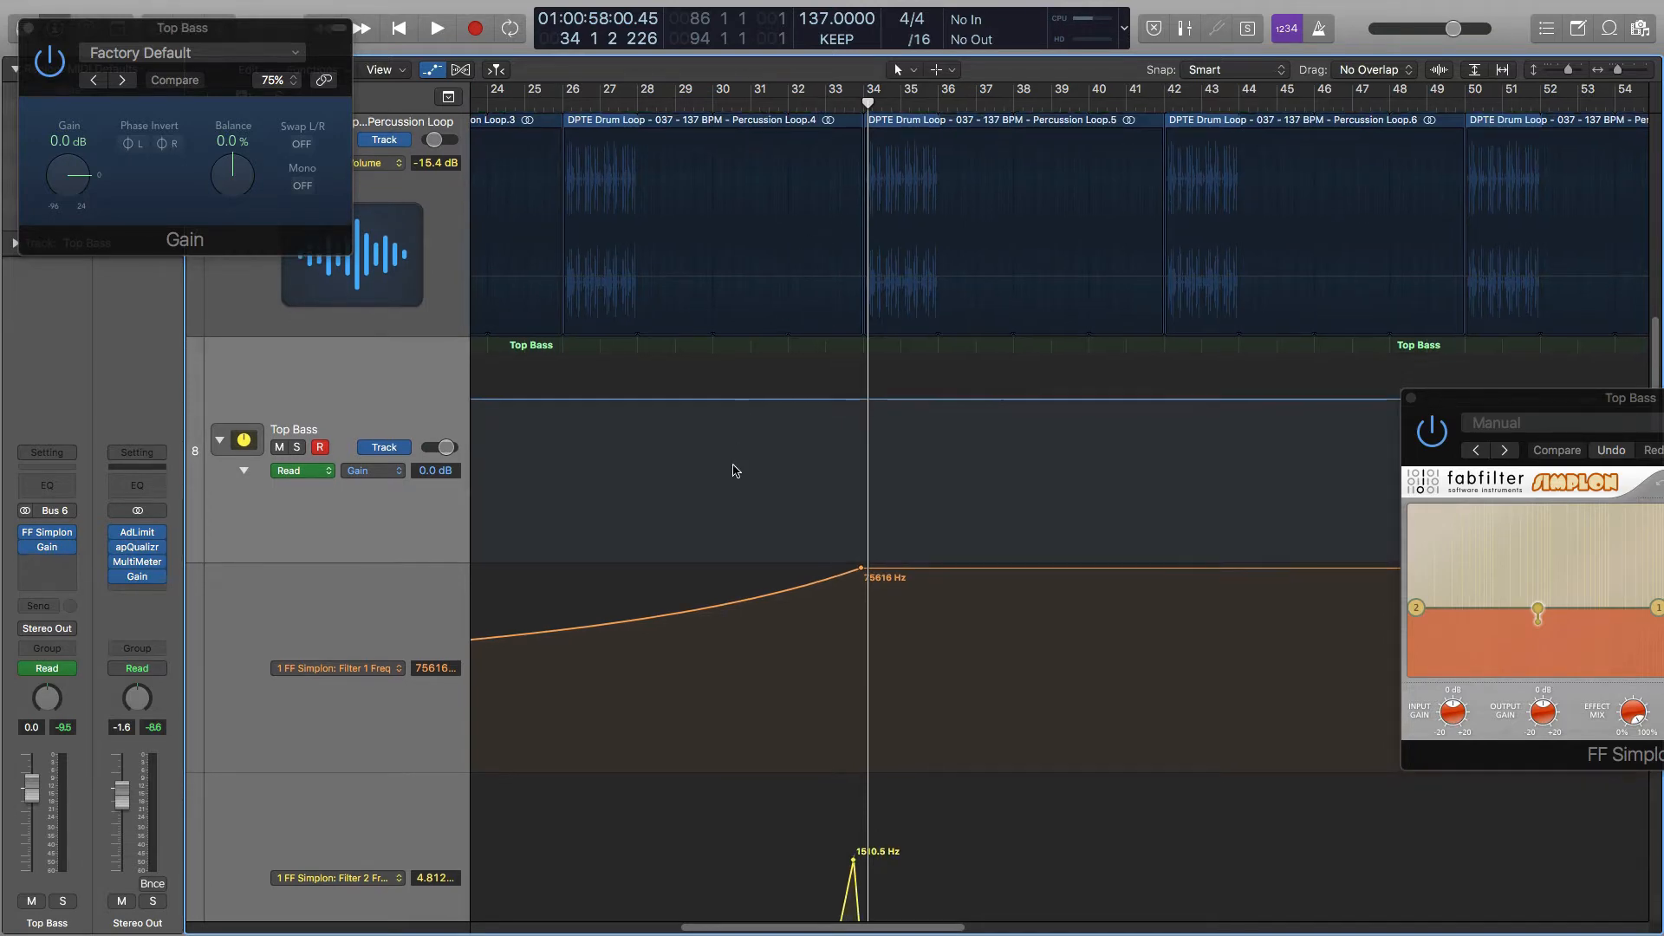
scroll(734, 470, "down", 3)
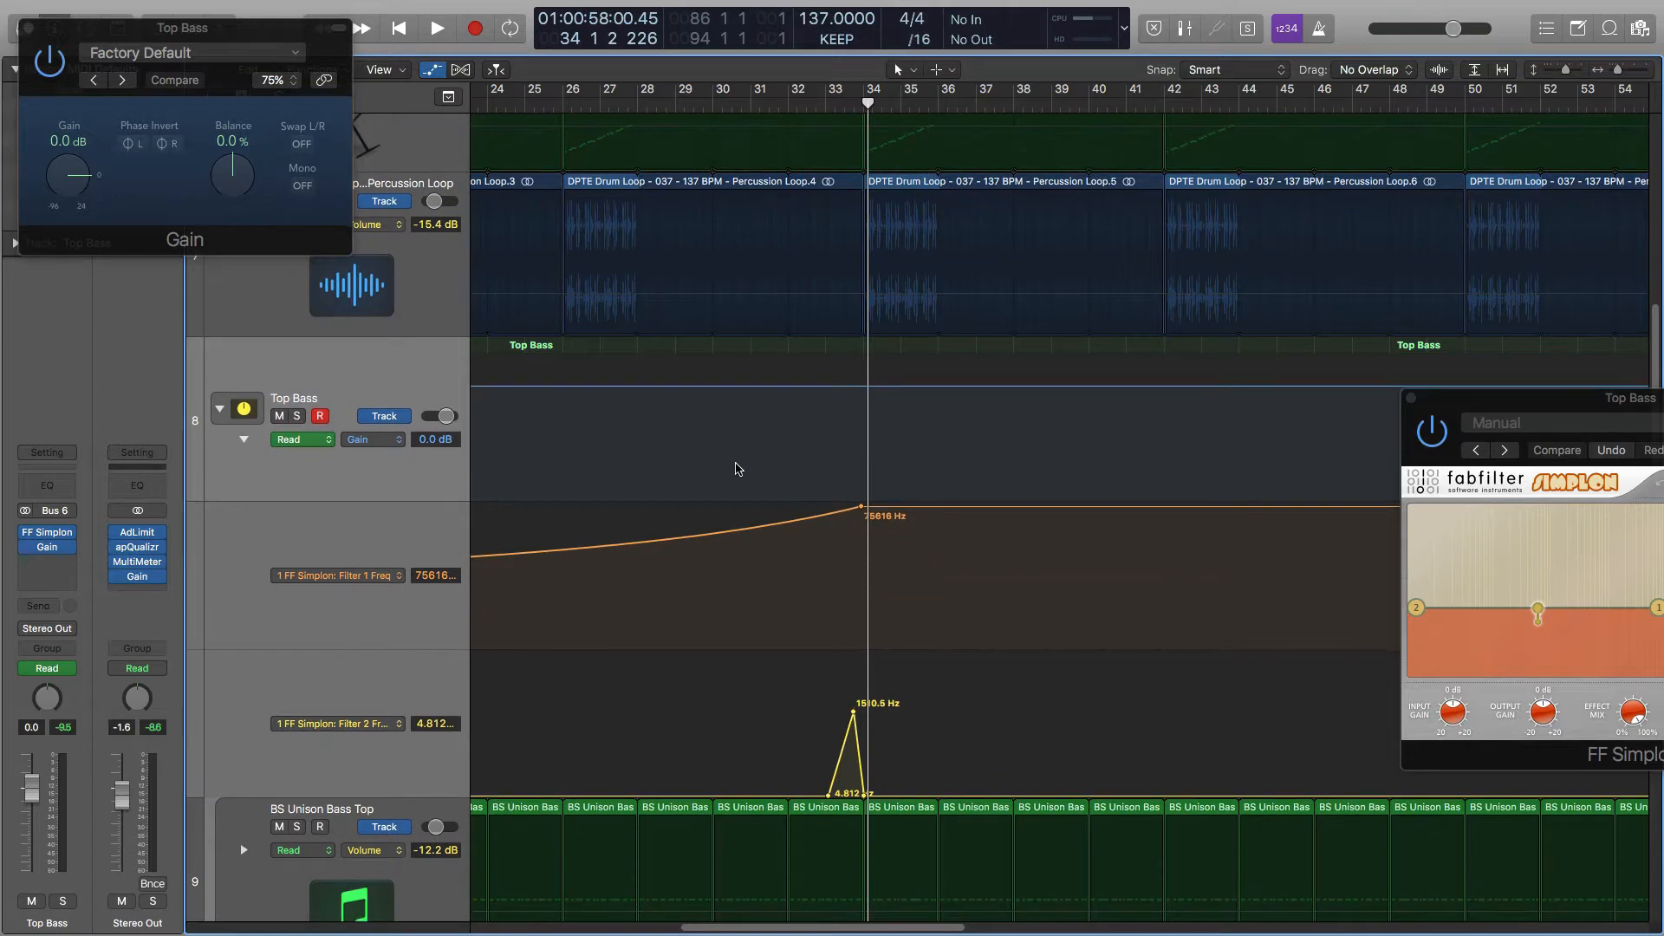
Close the Gain window, shape Top Bass's Gain automation with points at bar 33, 33 4 and bar 34, raising the middle to +7.7 dB, and audition it.
left_click_drag(867, 102, 828, 104)
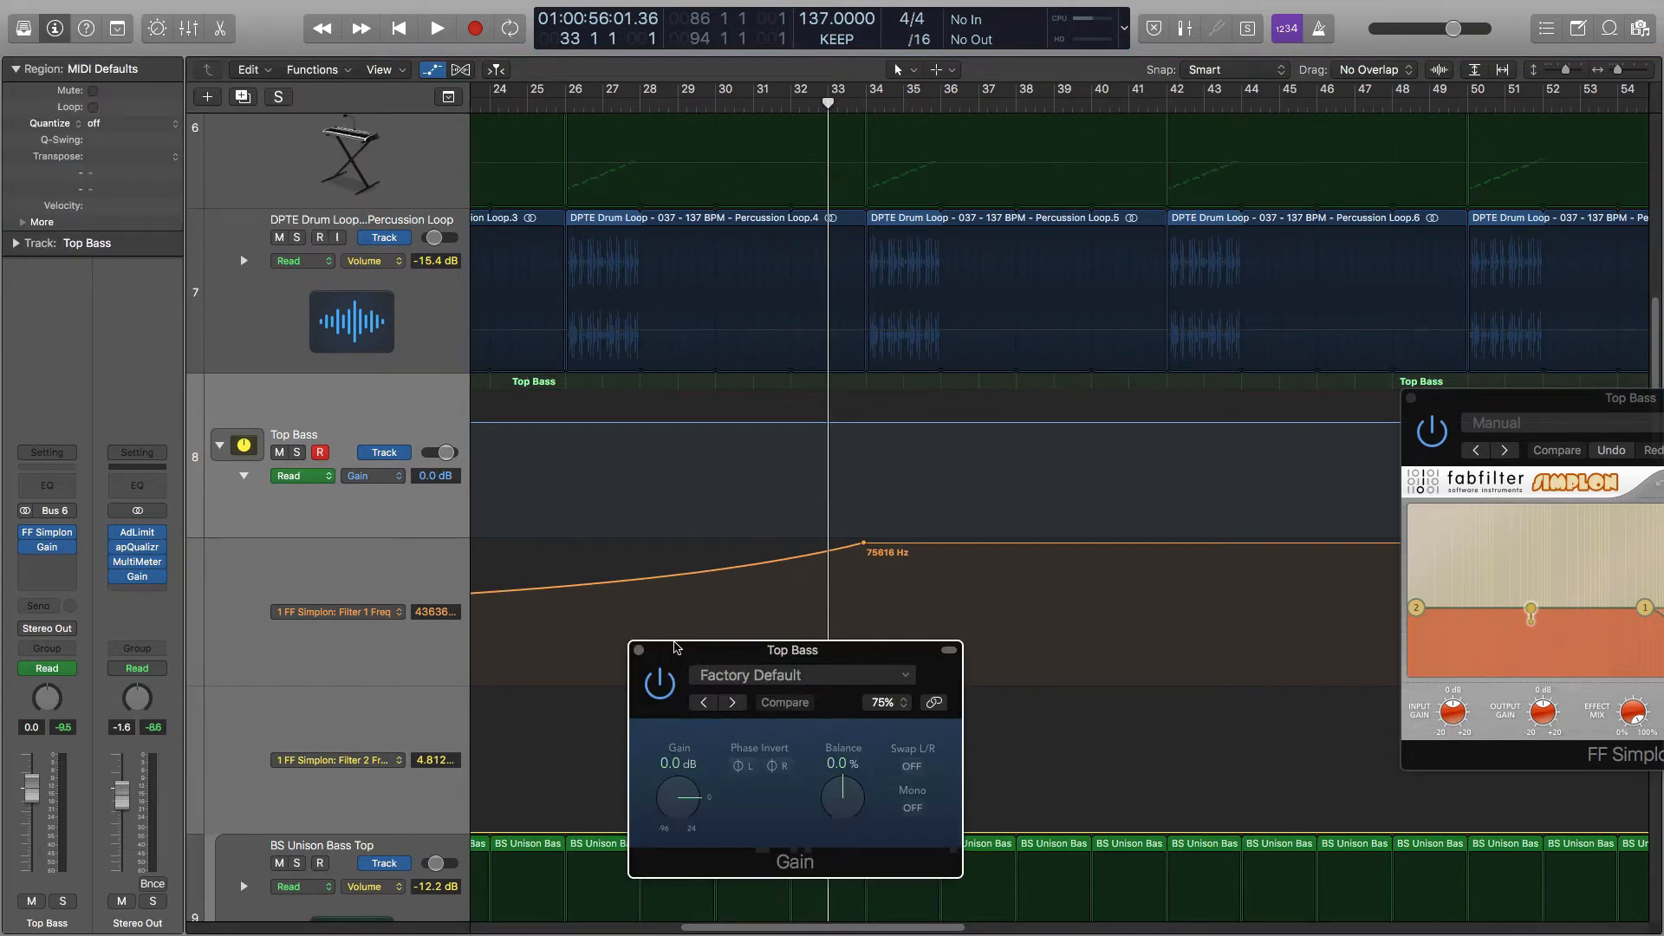
left_click(639, 650)
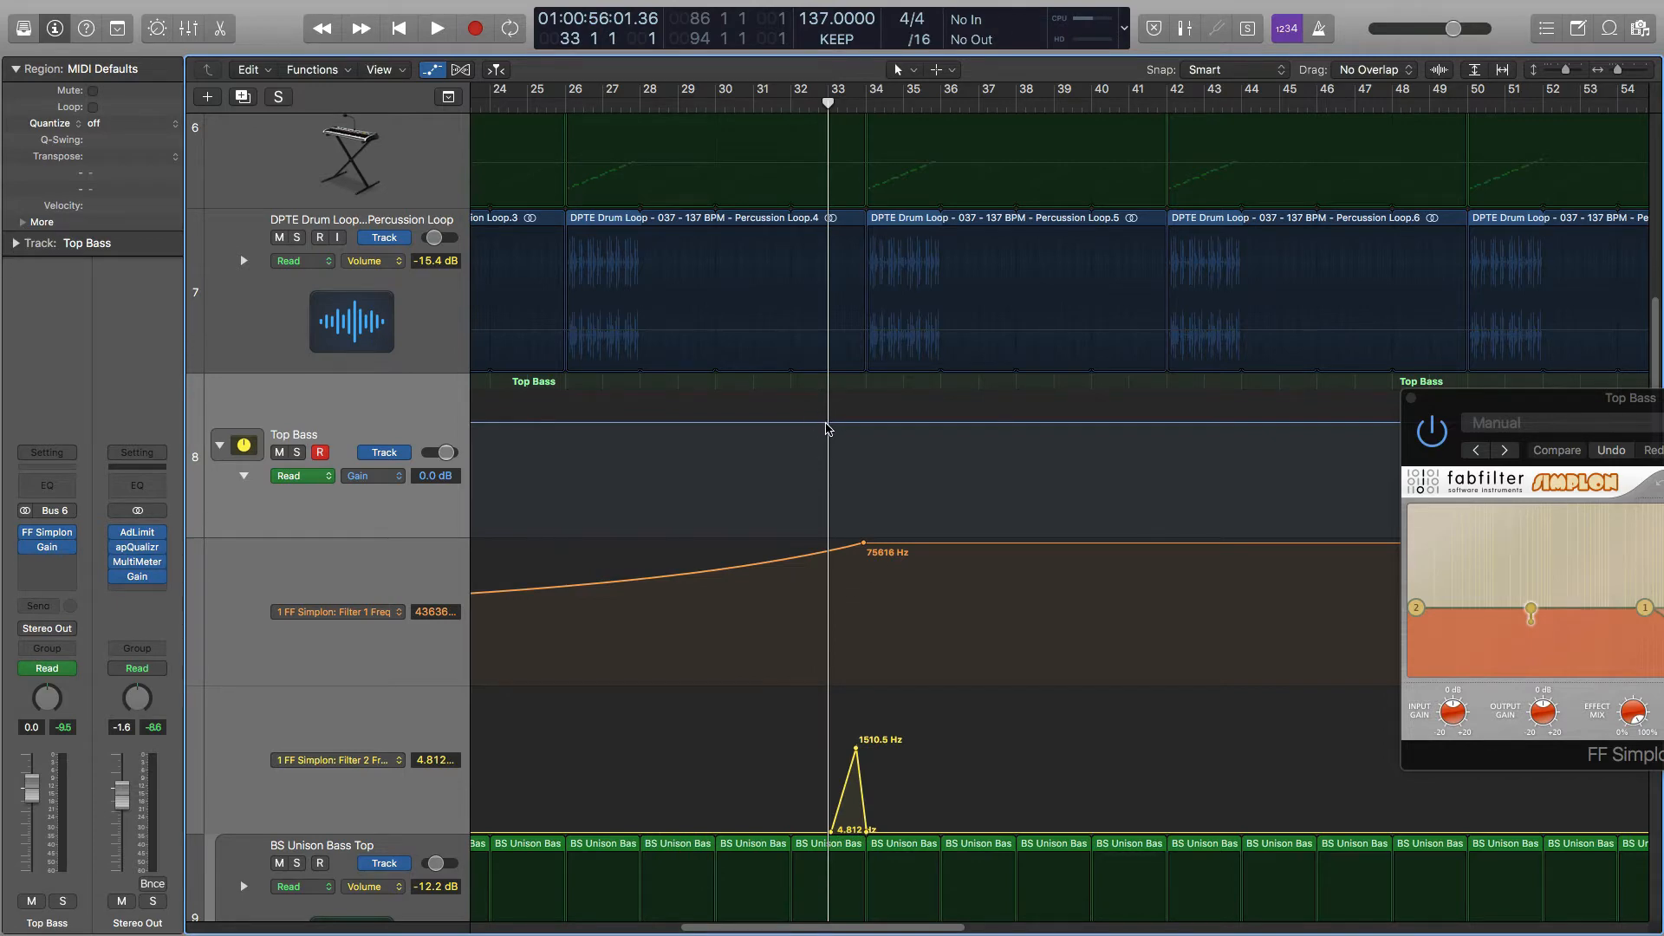
left_click(826, 423)
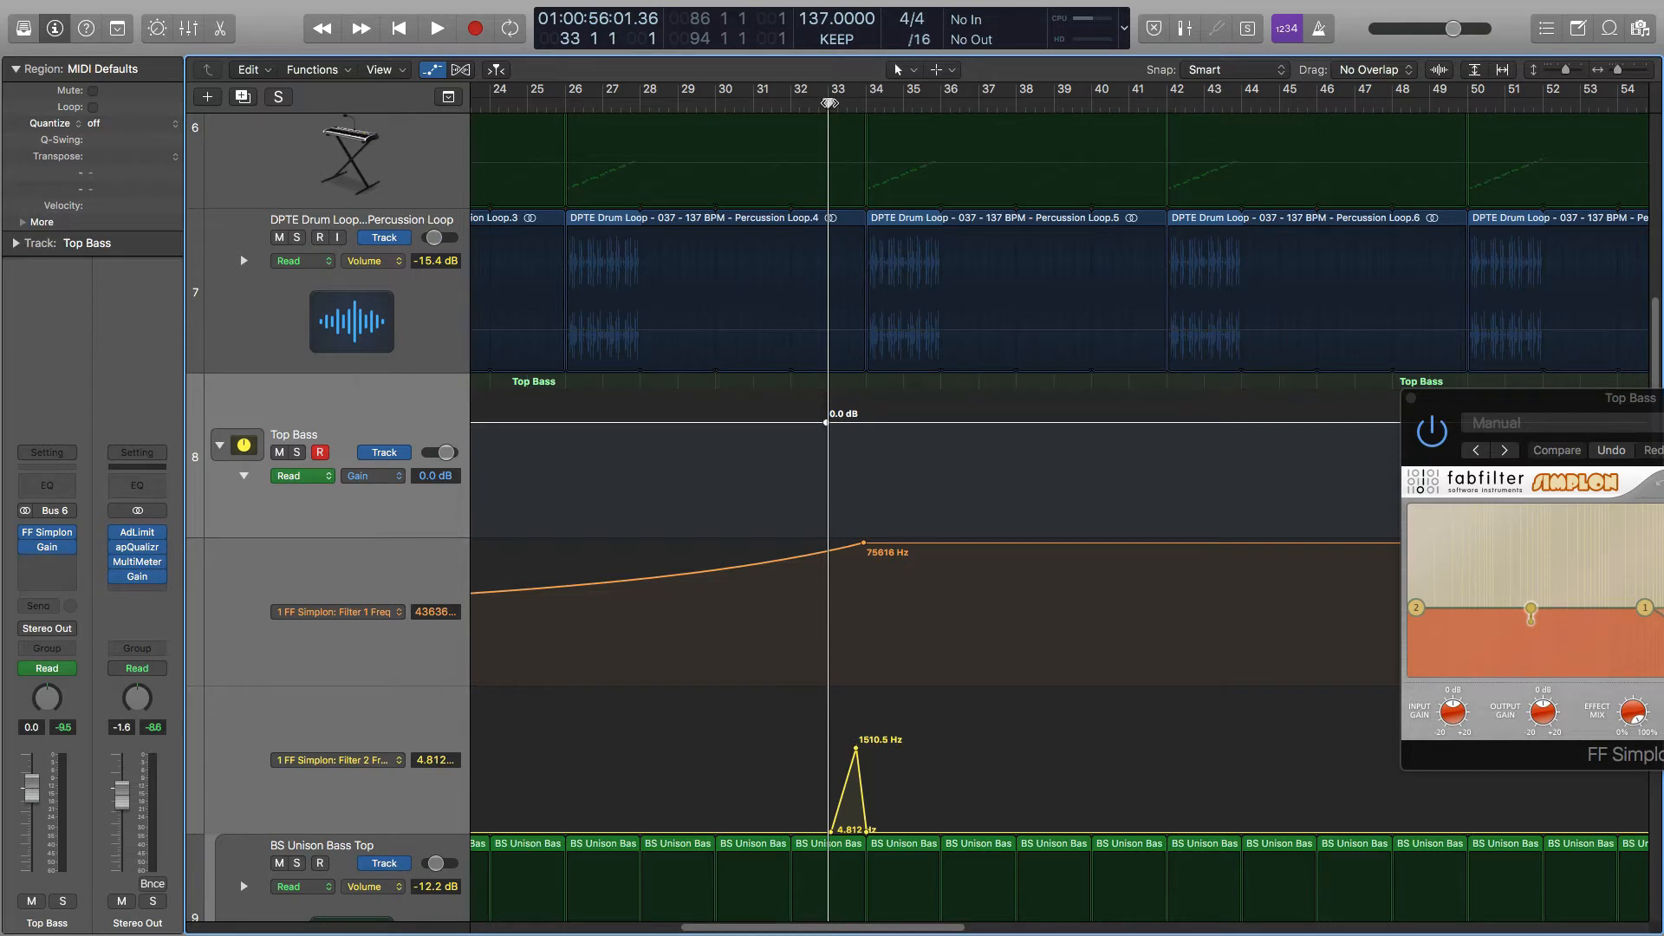
left_click_drag(829, 103, 856, 109)
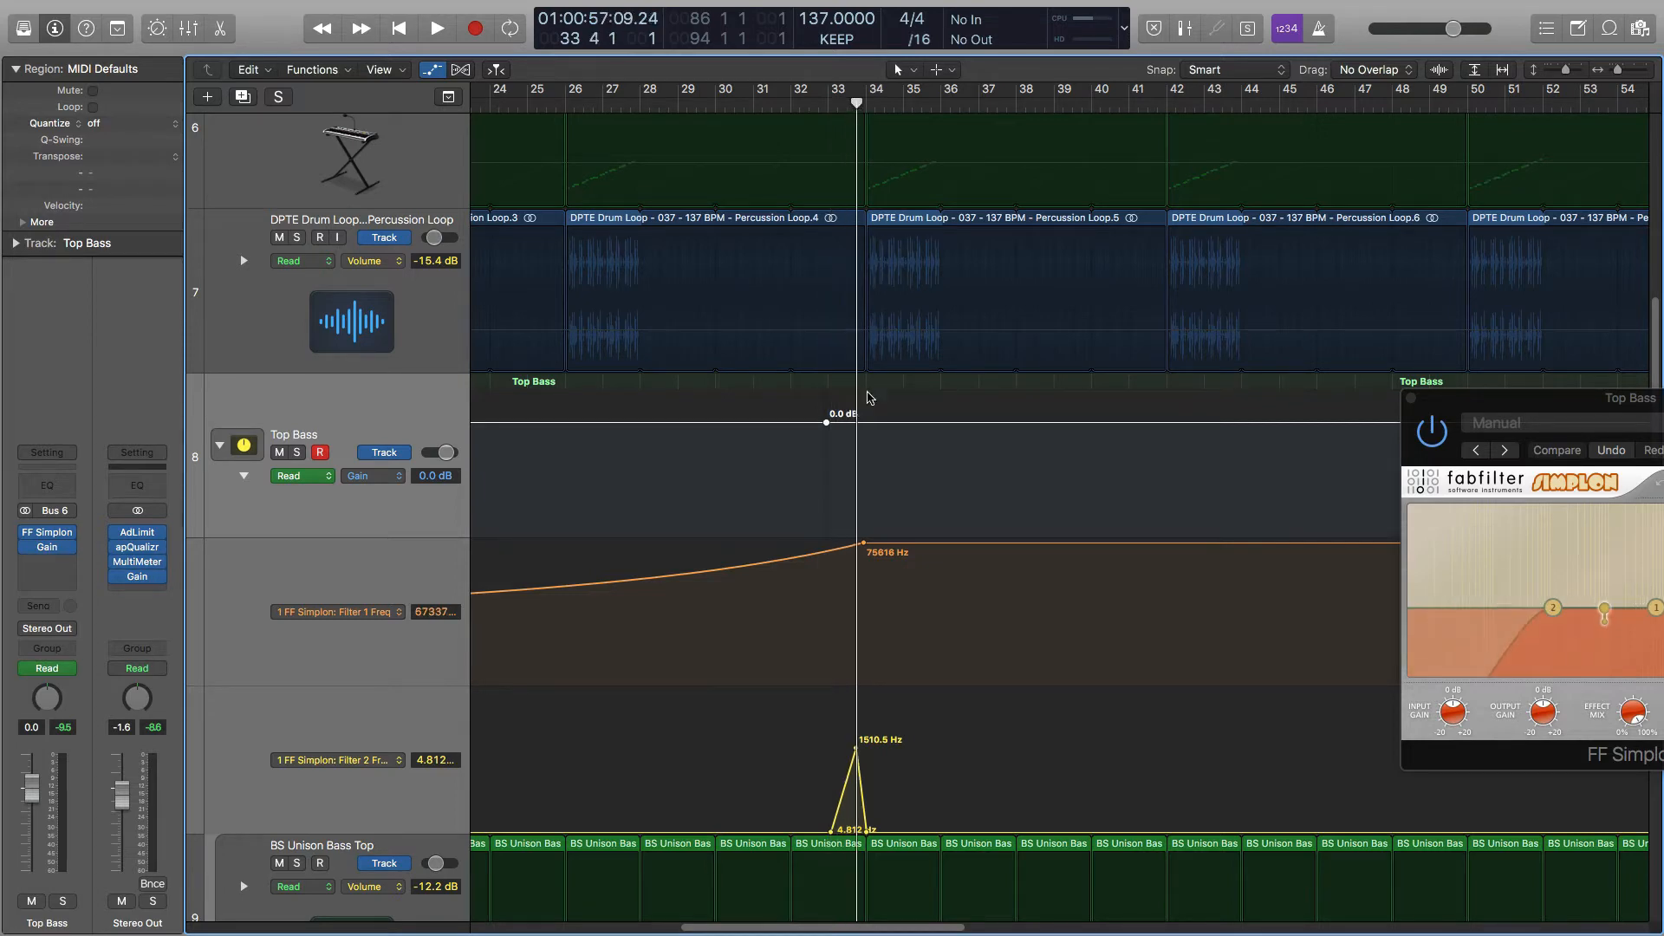
left_click(857, 424)
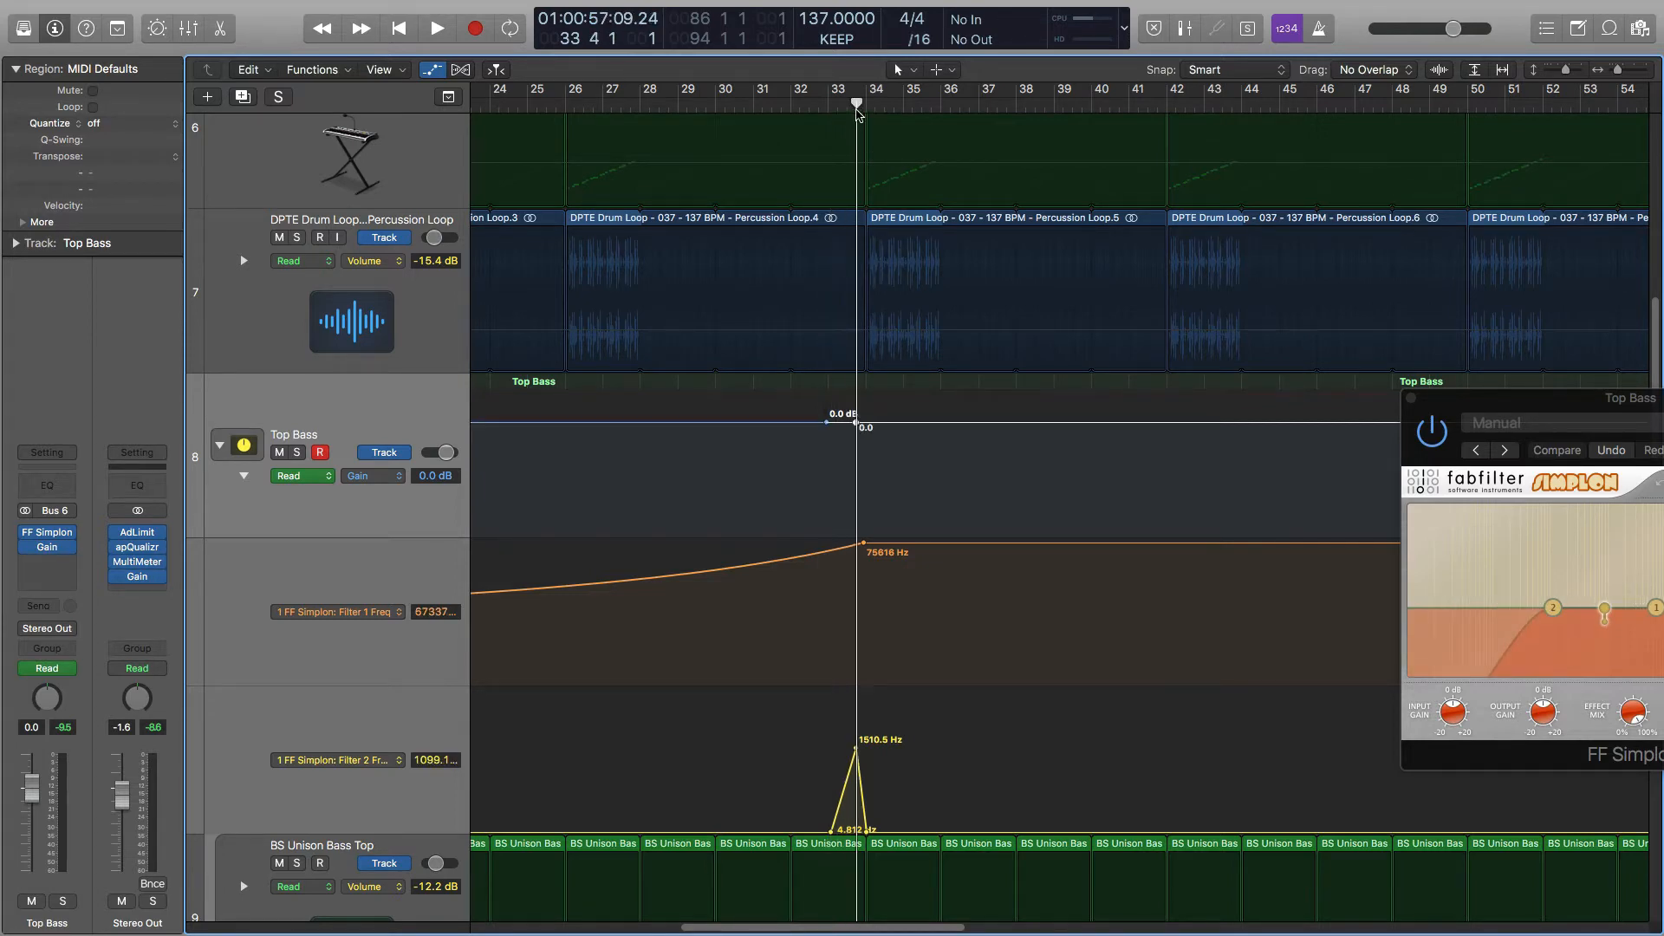
left_click_drag(858, 103, 865, 105)
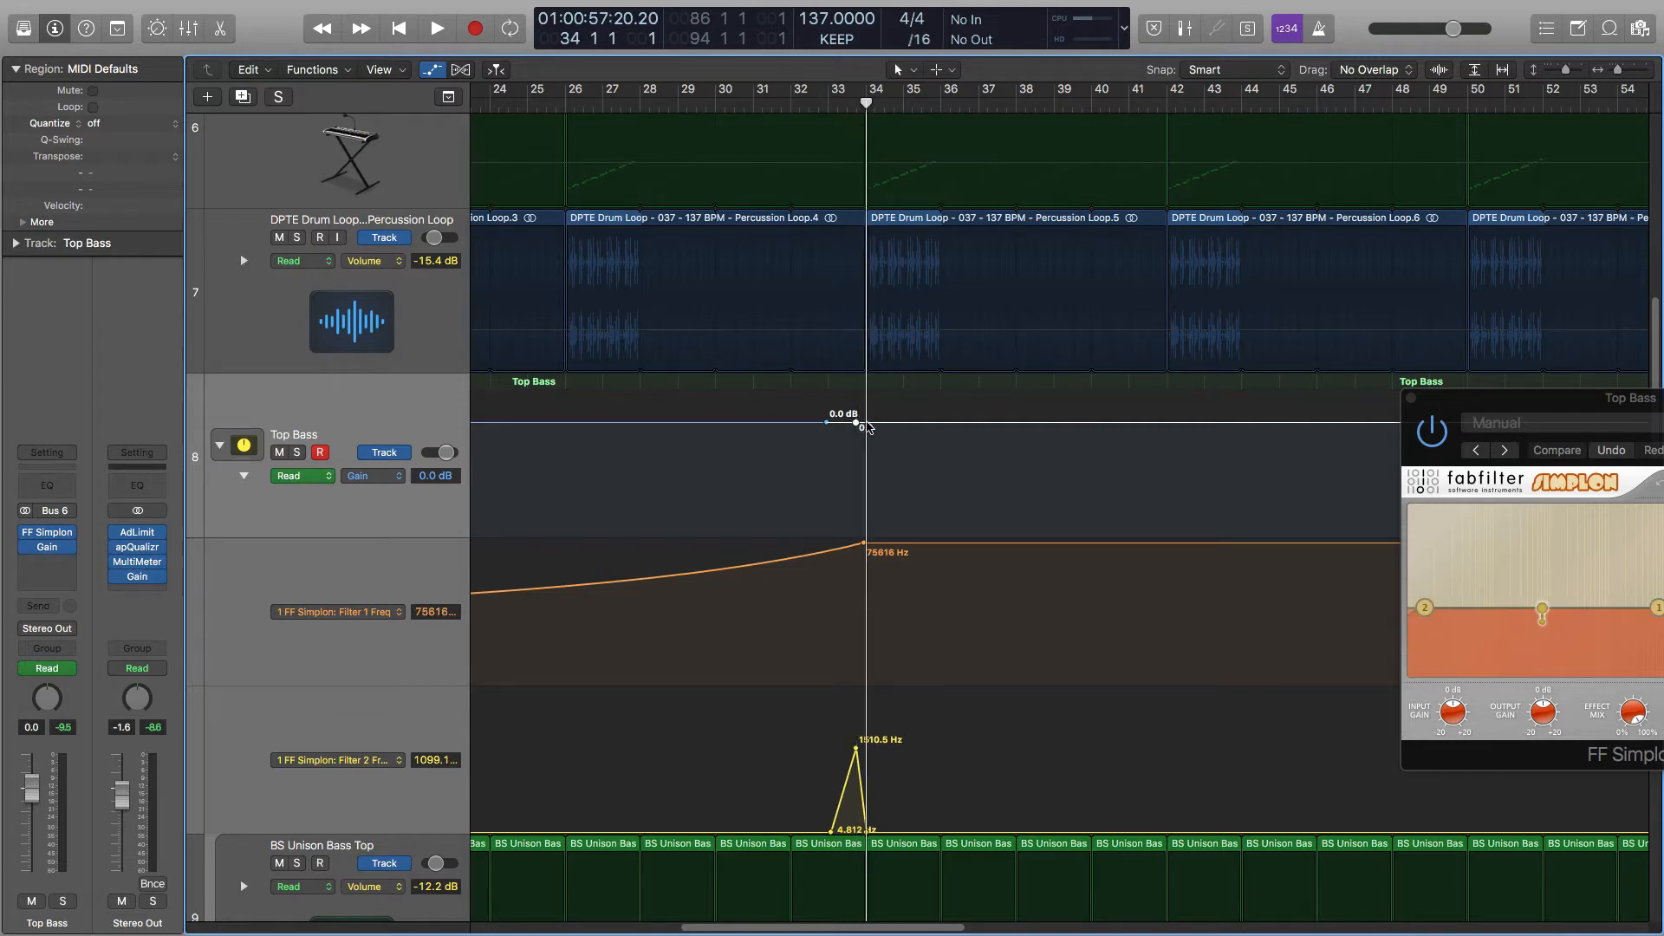
left_click(867, 424)
left_click_drag(857, 424, 856, 414)
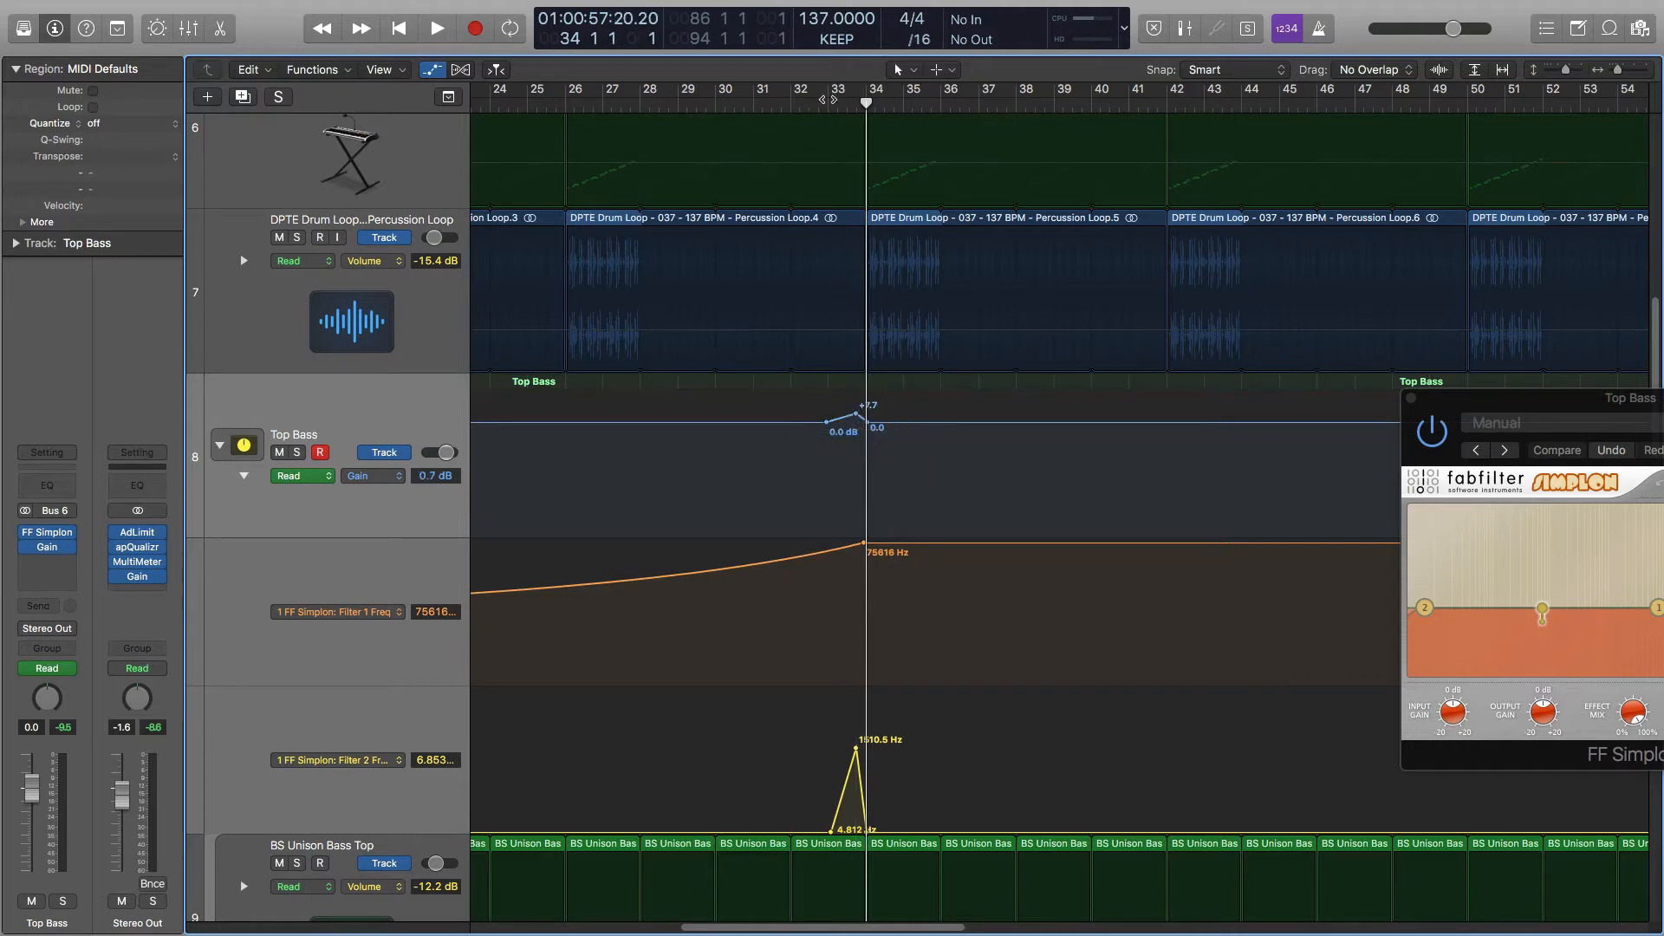
left_click(820, 111)
key("space")
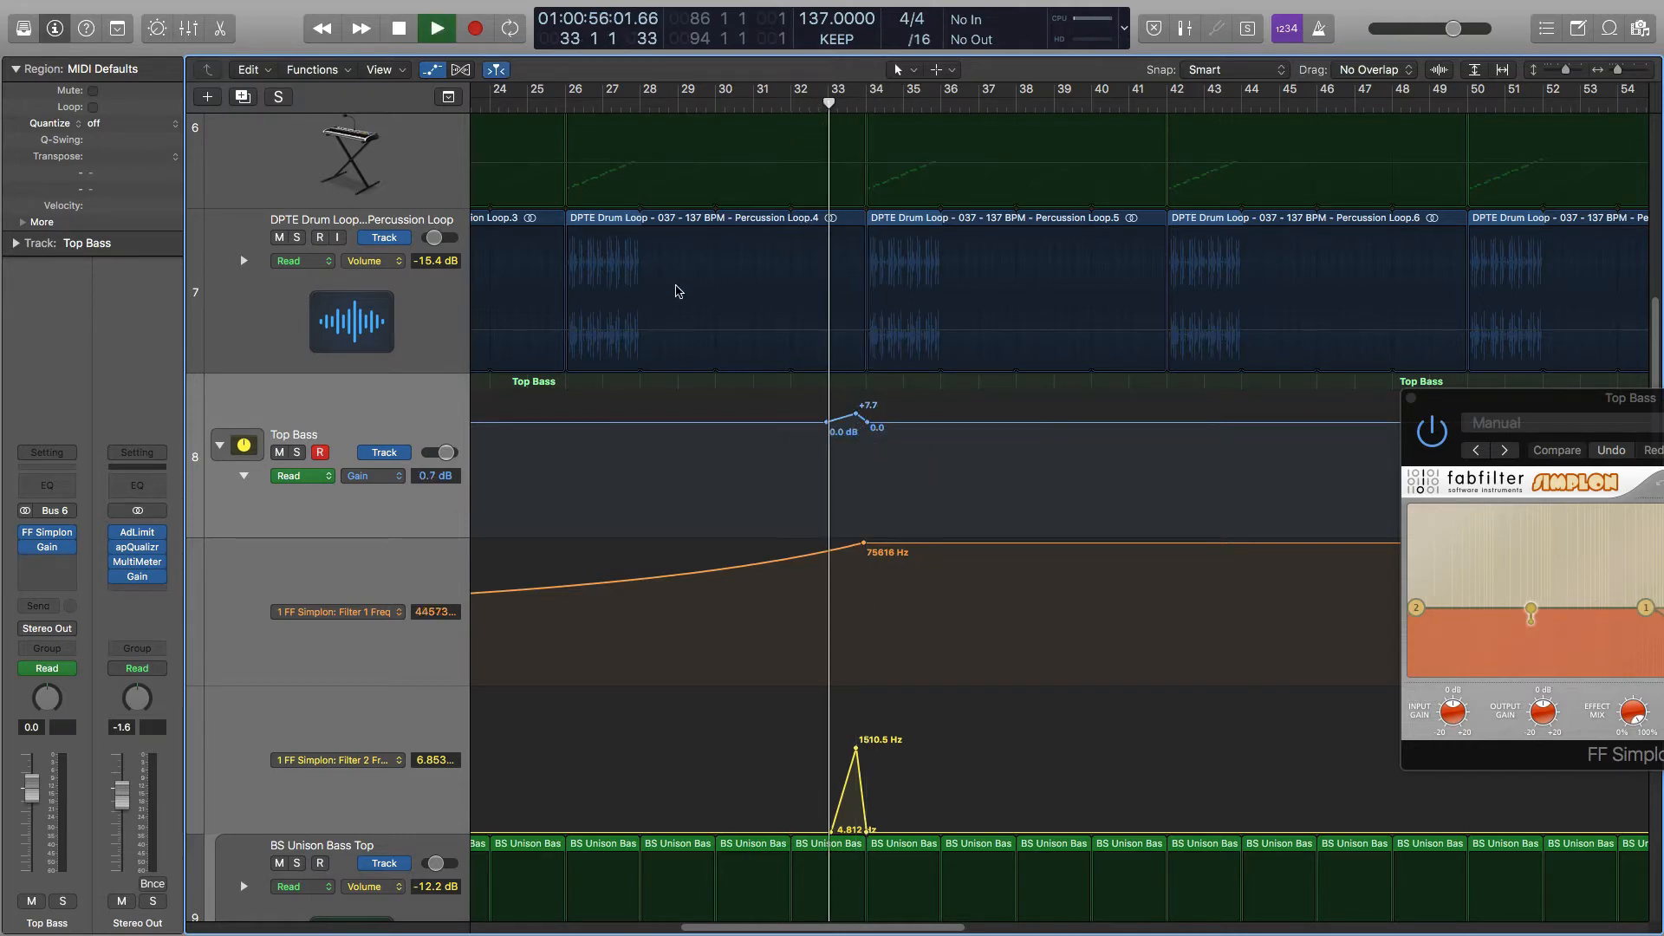
key("space")
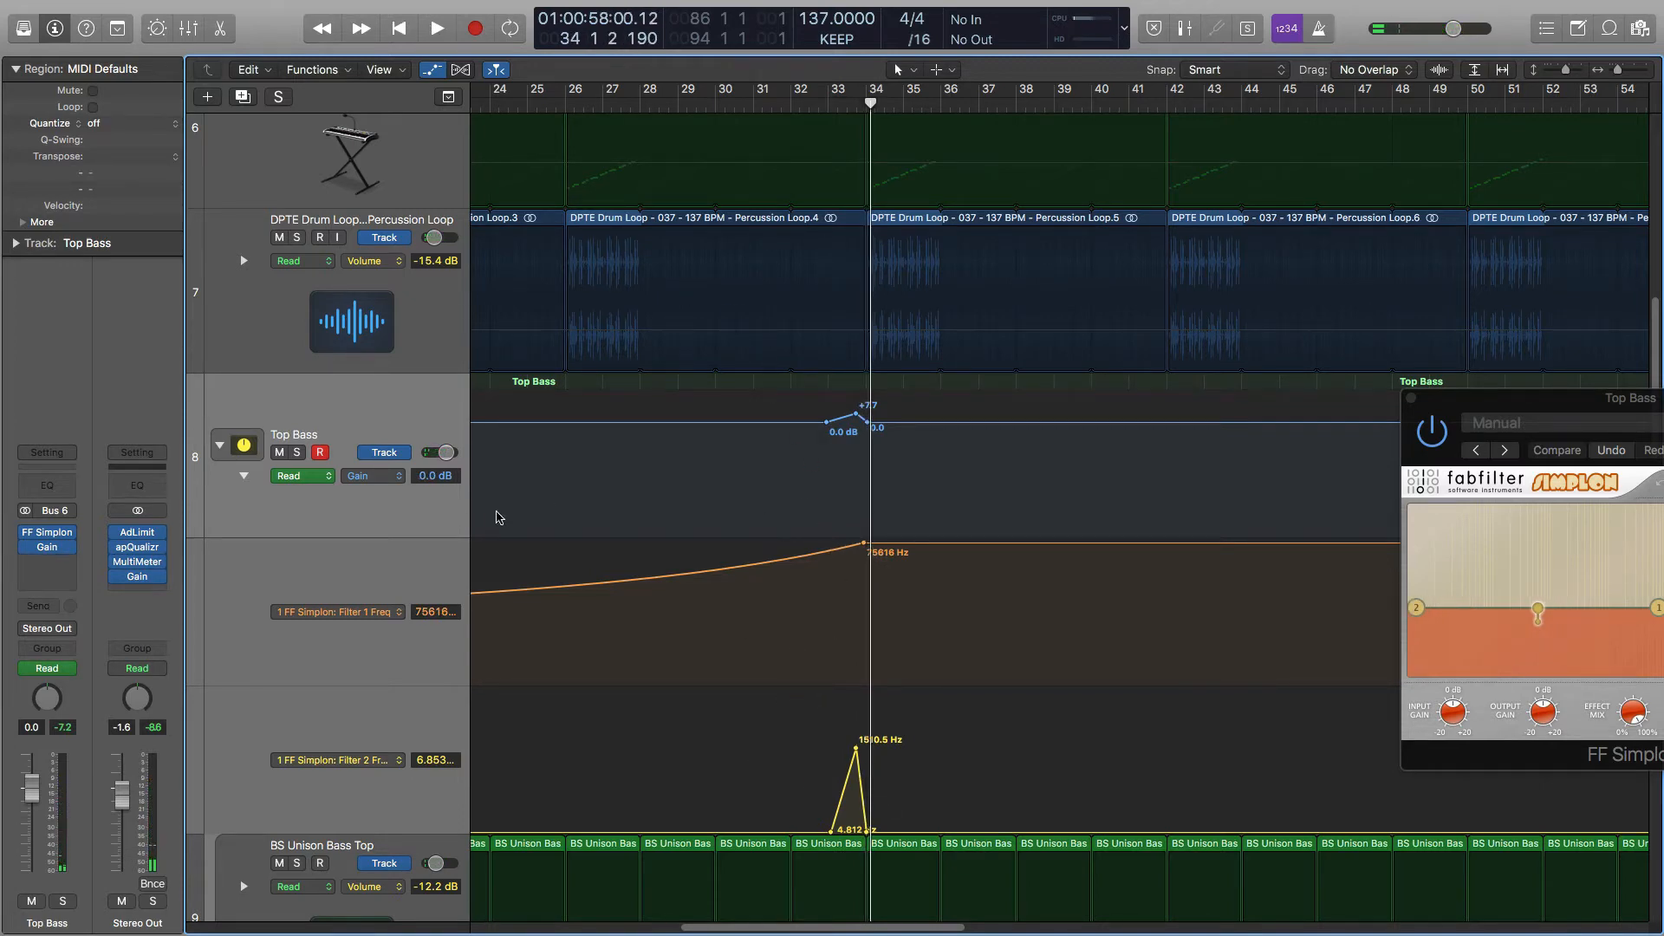
Switch Top Bass's Filter 1 Freq automation lane to display FF Simplon's Filter 1 Peak parameter.
left_click(401, 614)
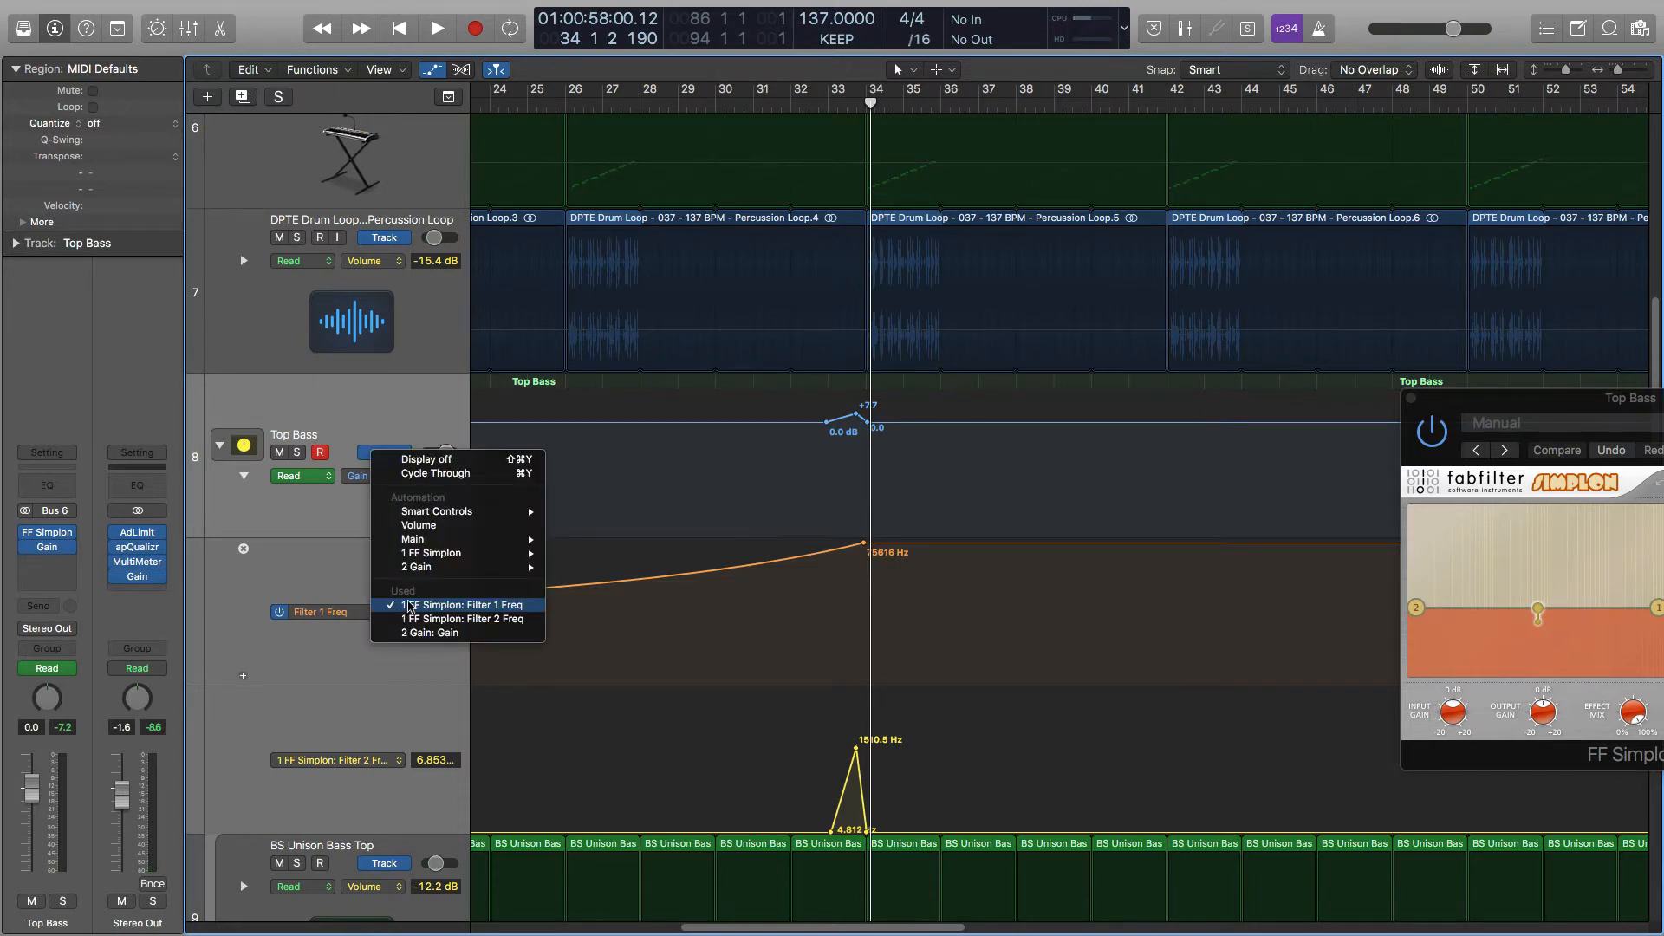
mouse_move(438, 559)
mouse_move(595, 586)
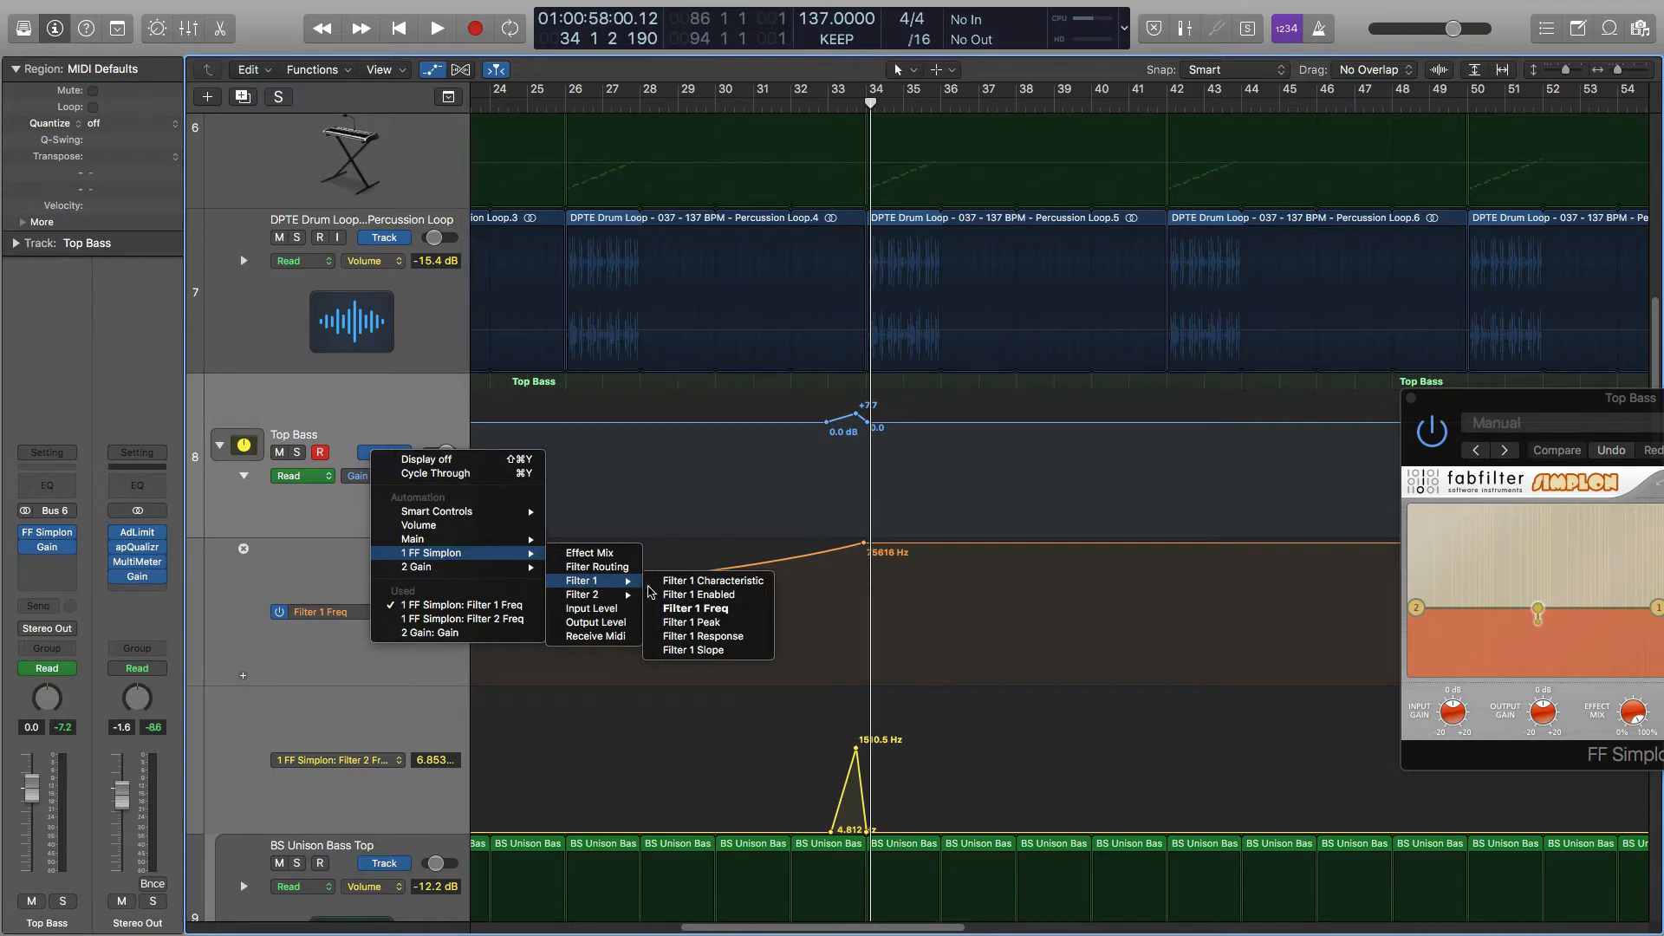
left_click(694, 622)
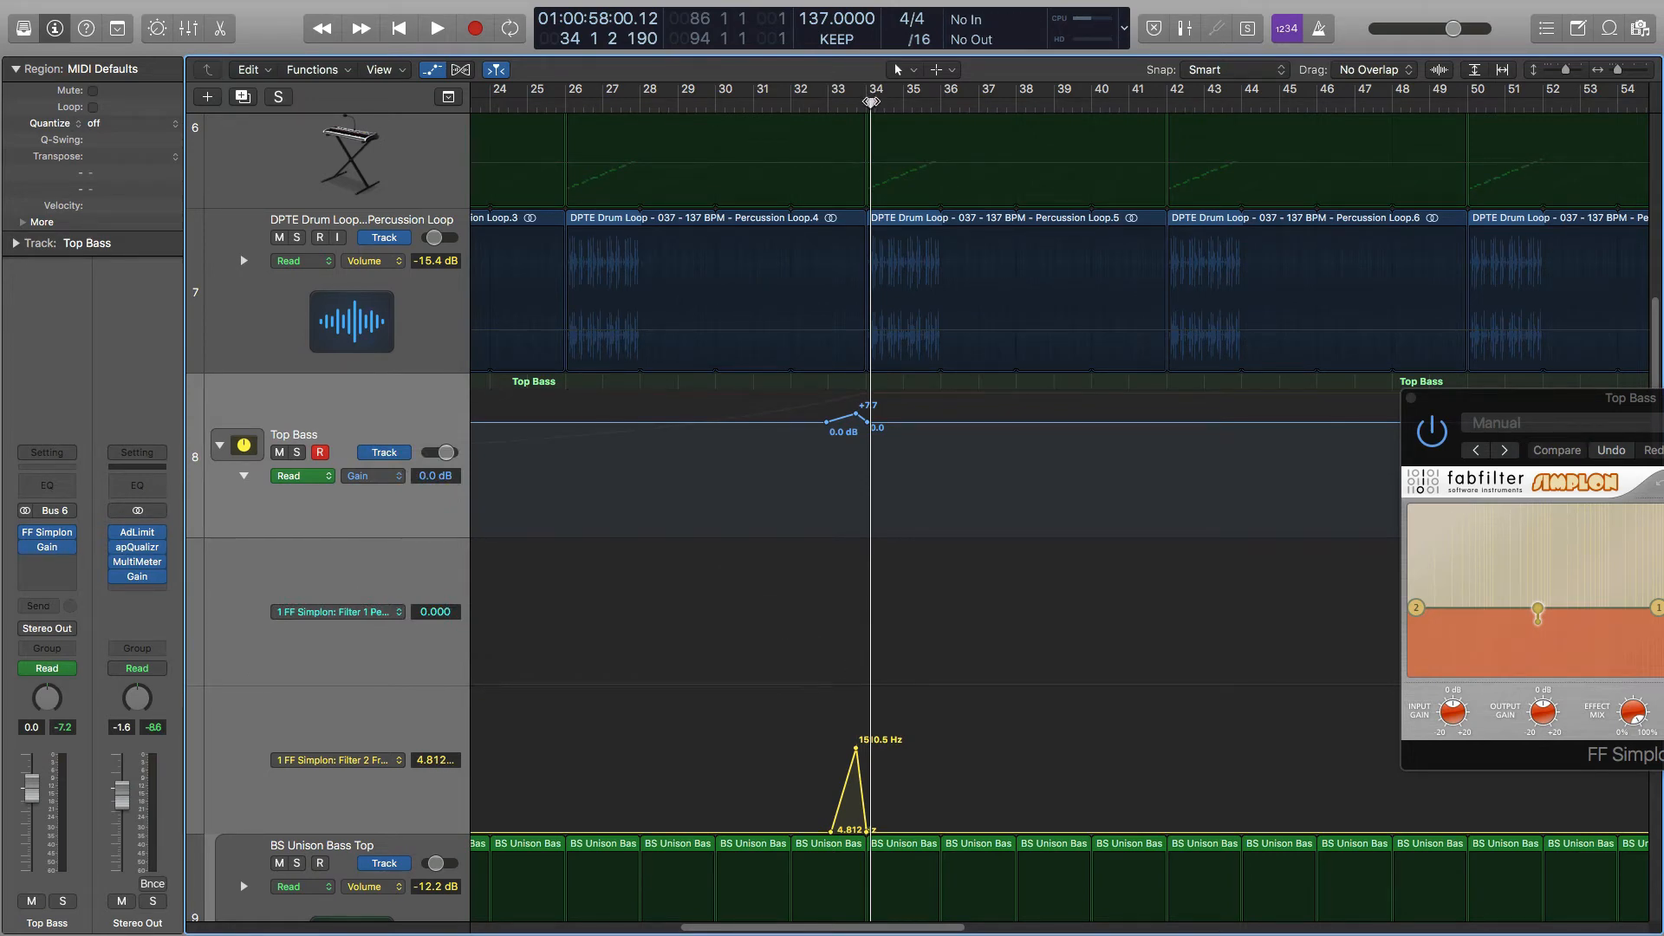
Add Filter 1 Peak points at bar 33, 33 4 and bar 34, raise the middle one to about 0.339, and audition the transition.
left_click_drag(871, 102, 829, 109)
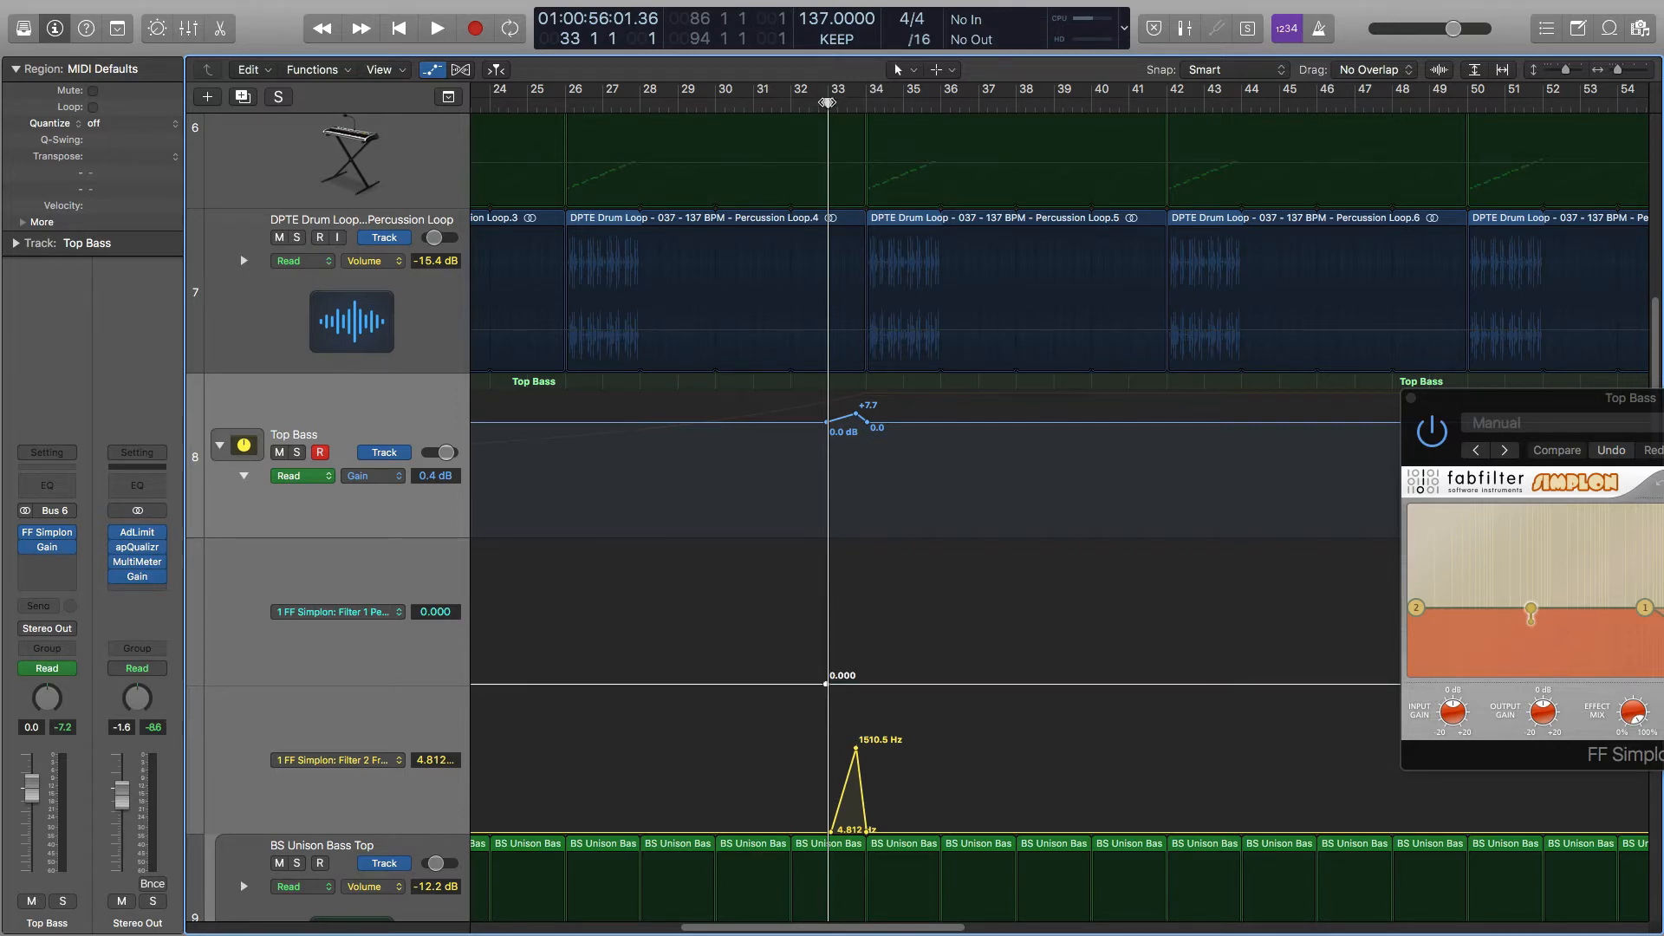
left_click_drag(828, 106, 856, 106)
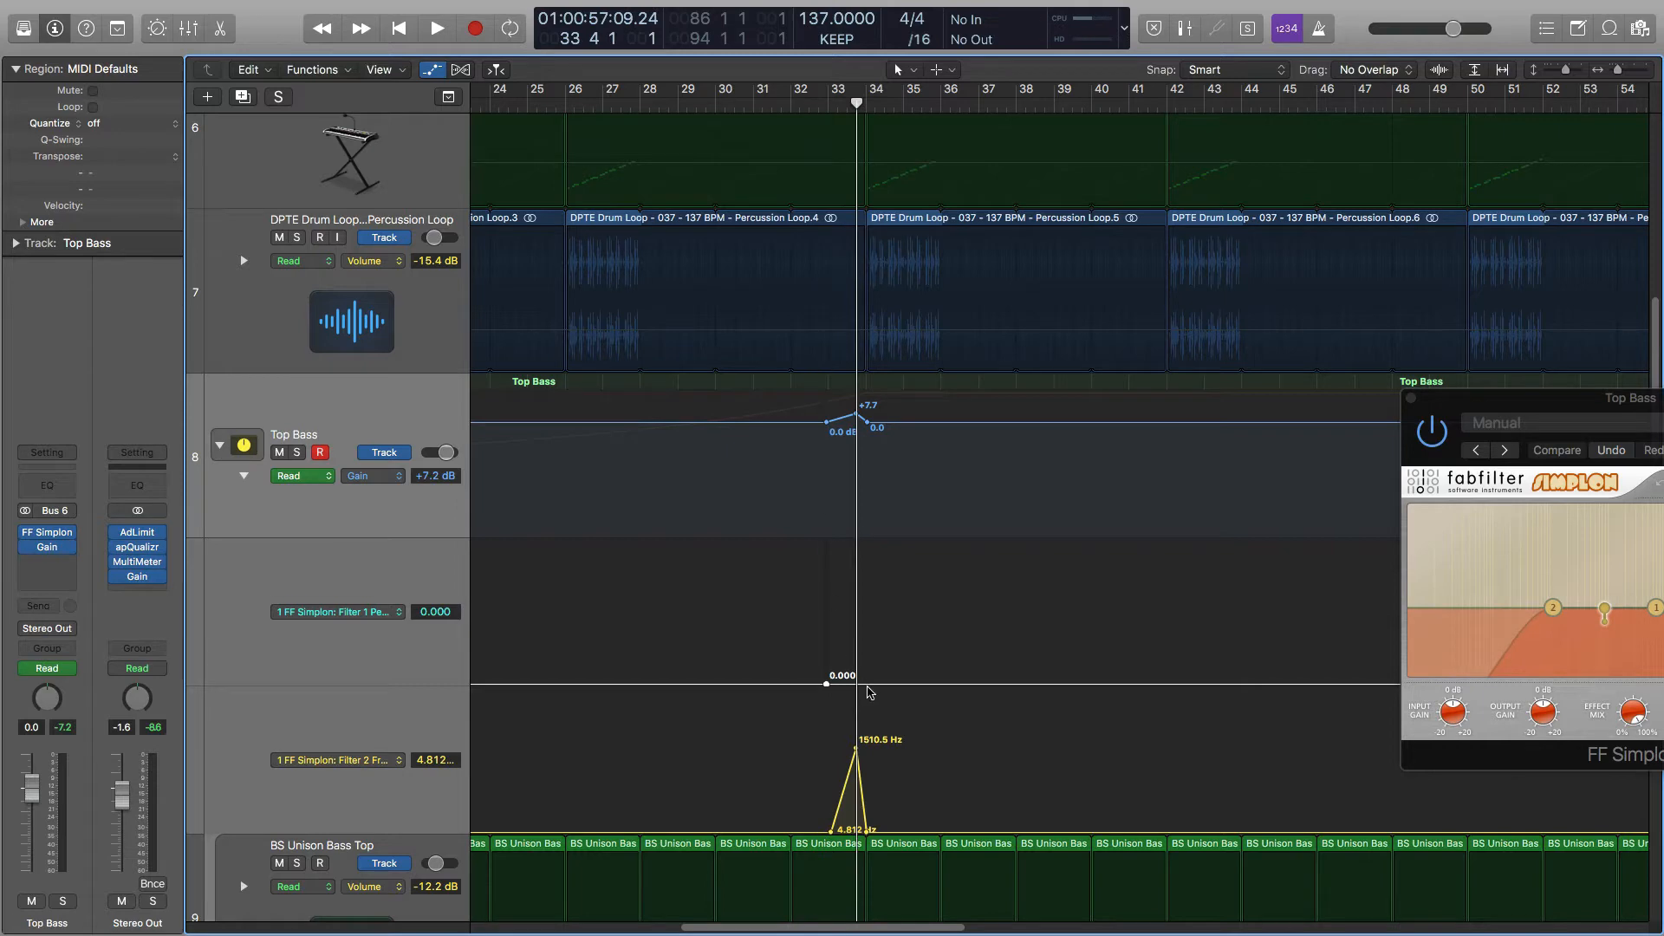
left_click(855, 685)
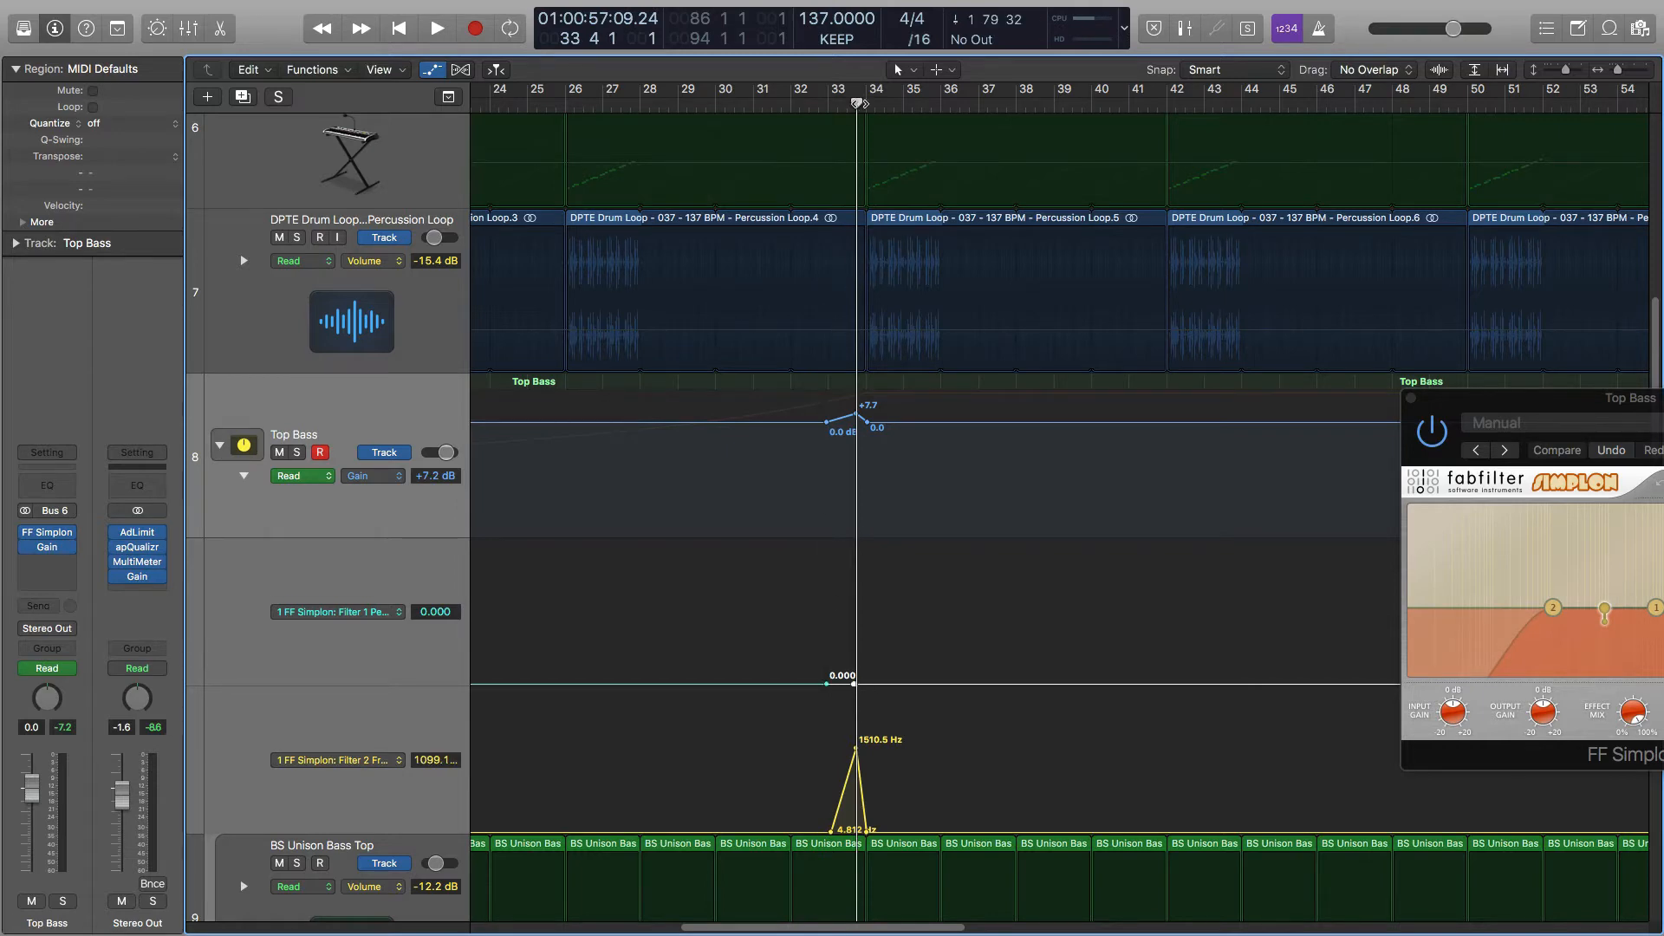
left_click_drag(858, 103, 865, 104)
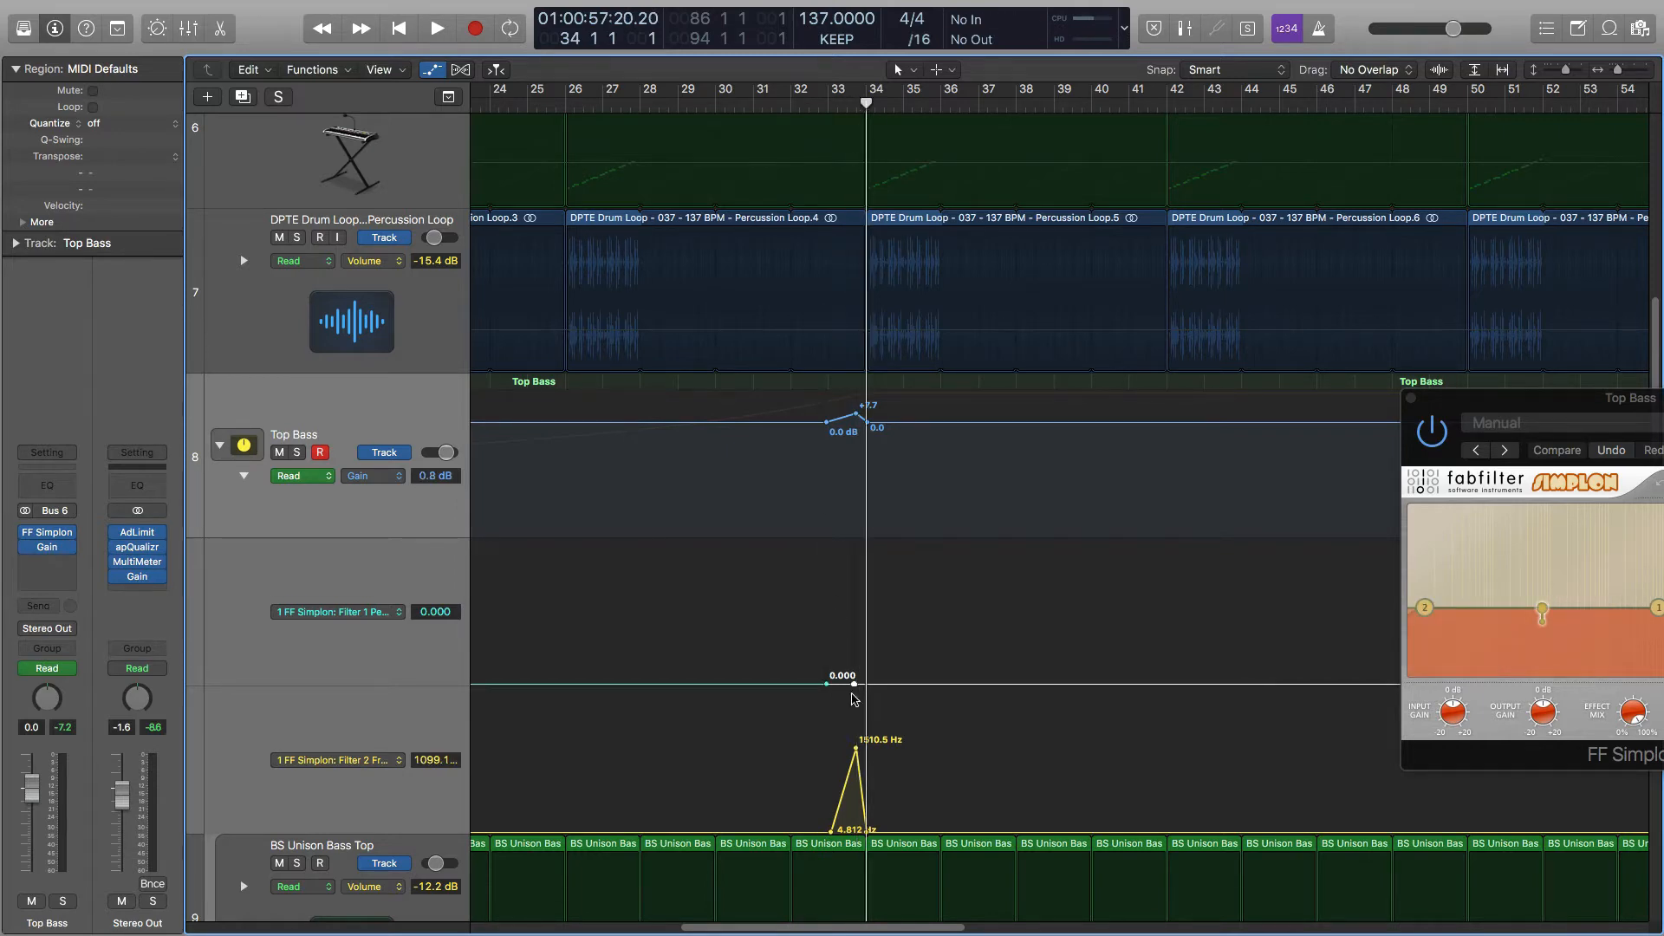
left_click(867, 685)
left_click_drag(856, 686, 854, 637)
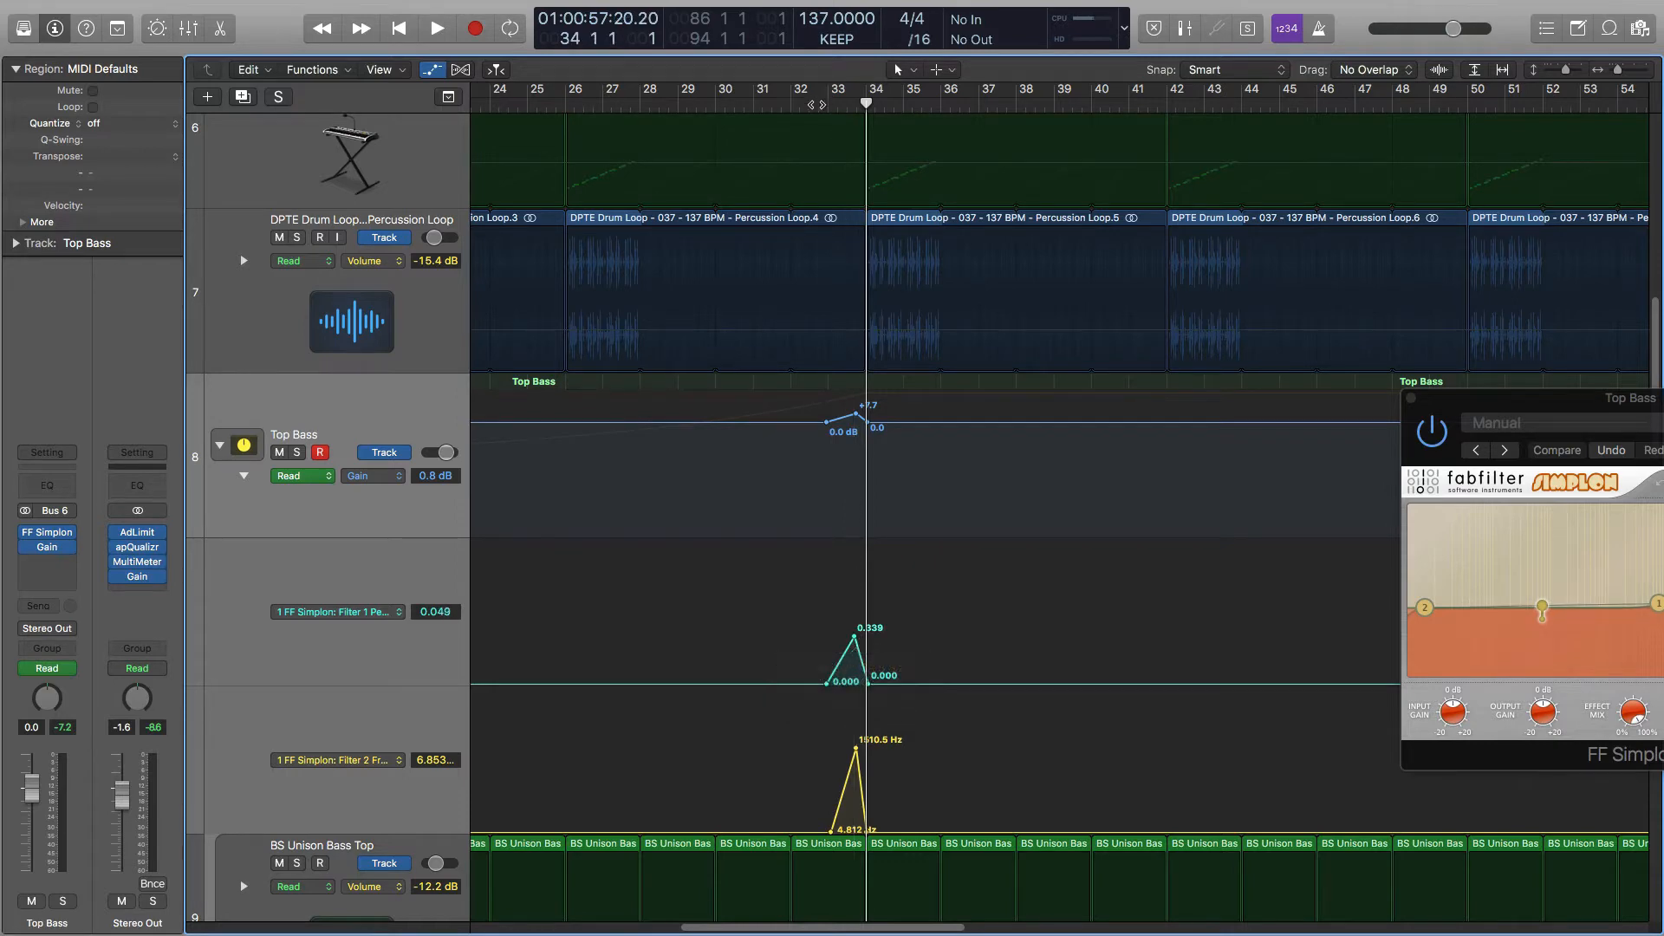
left_click(803, 111)
key("space")
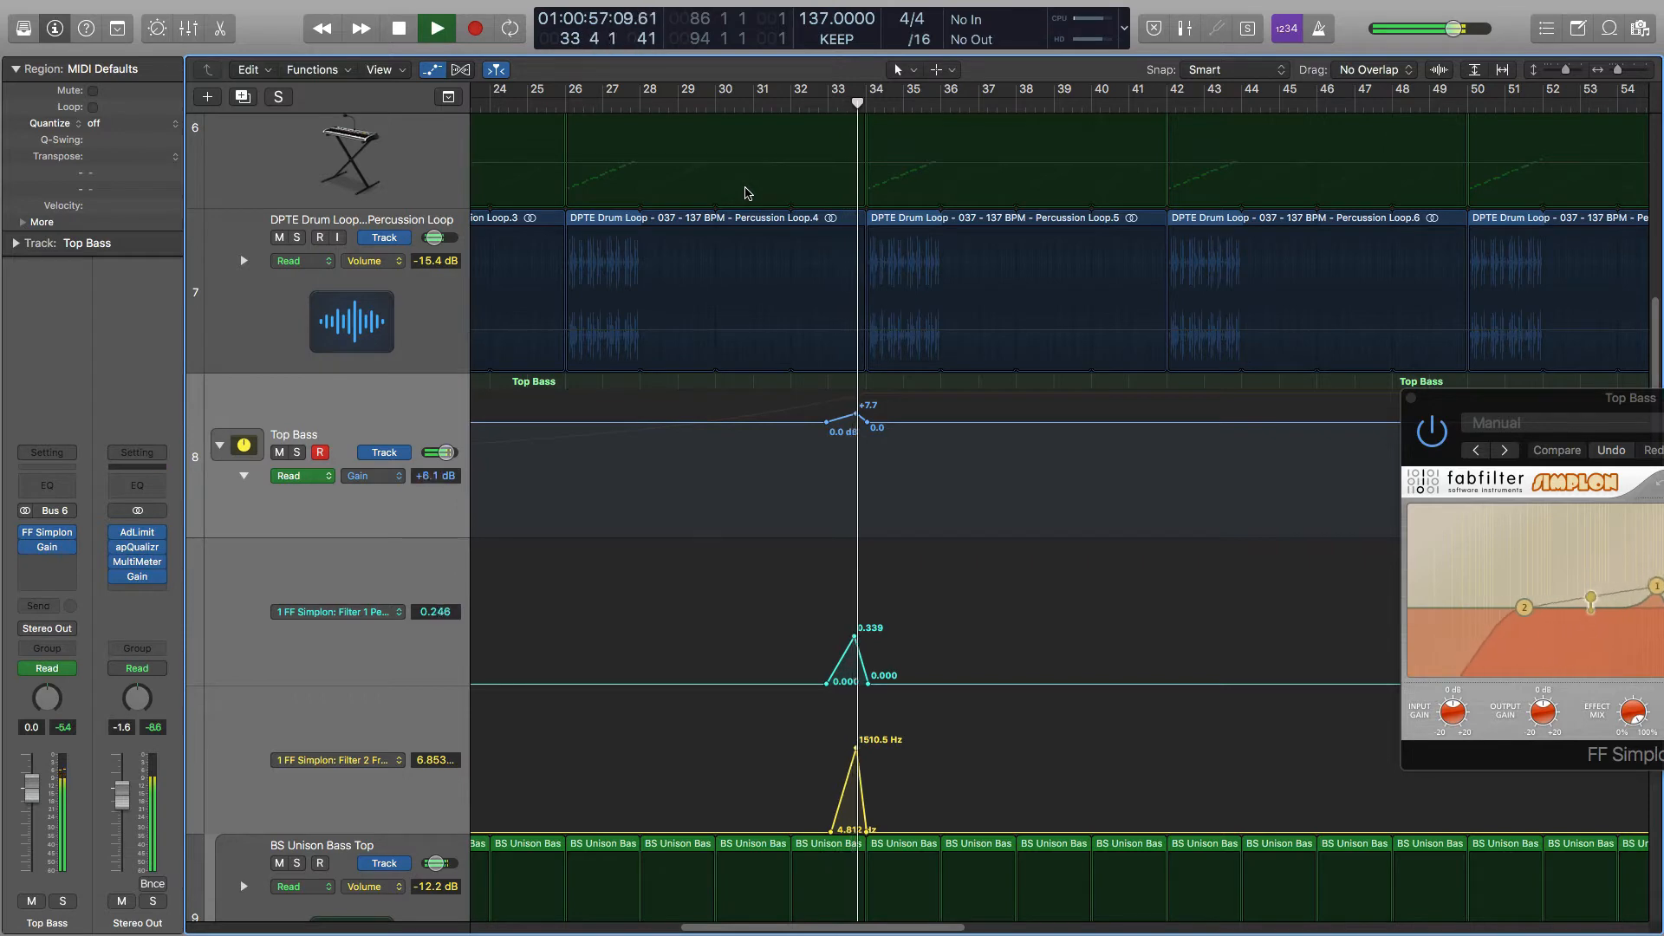
key("space")
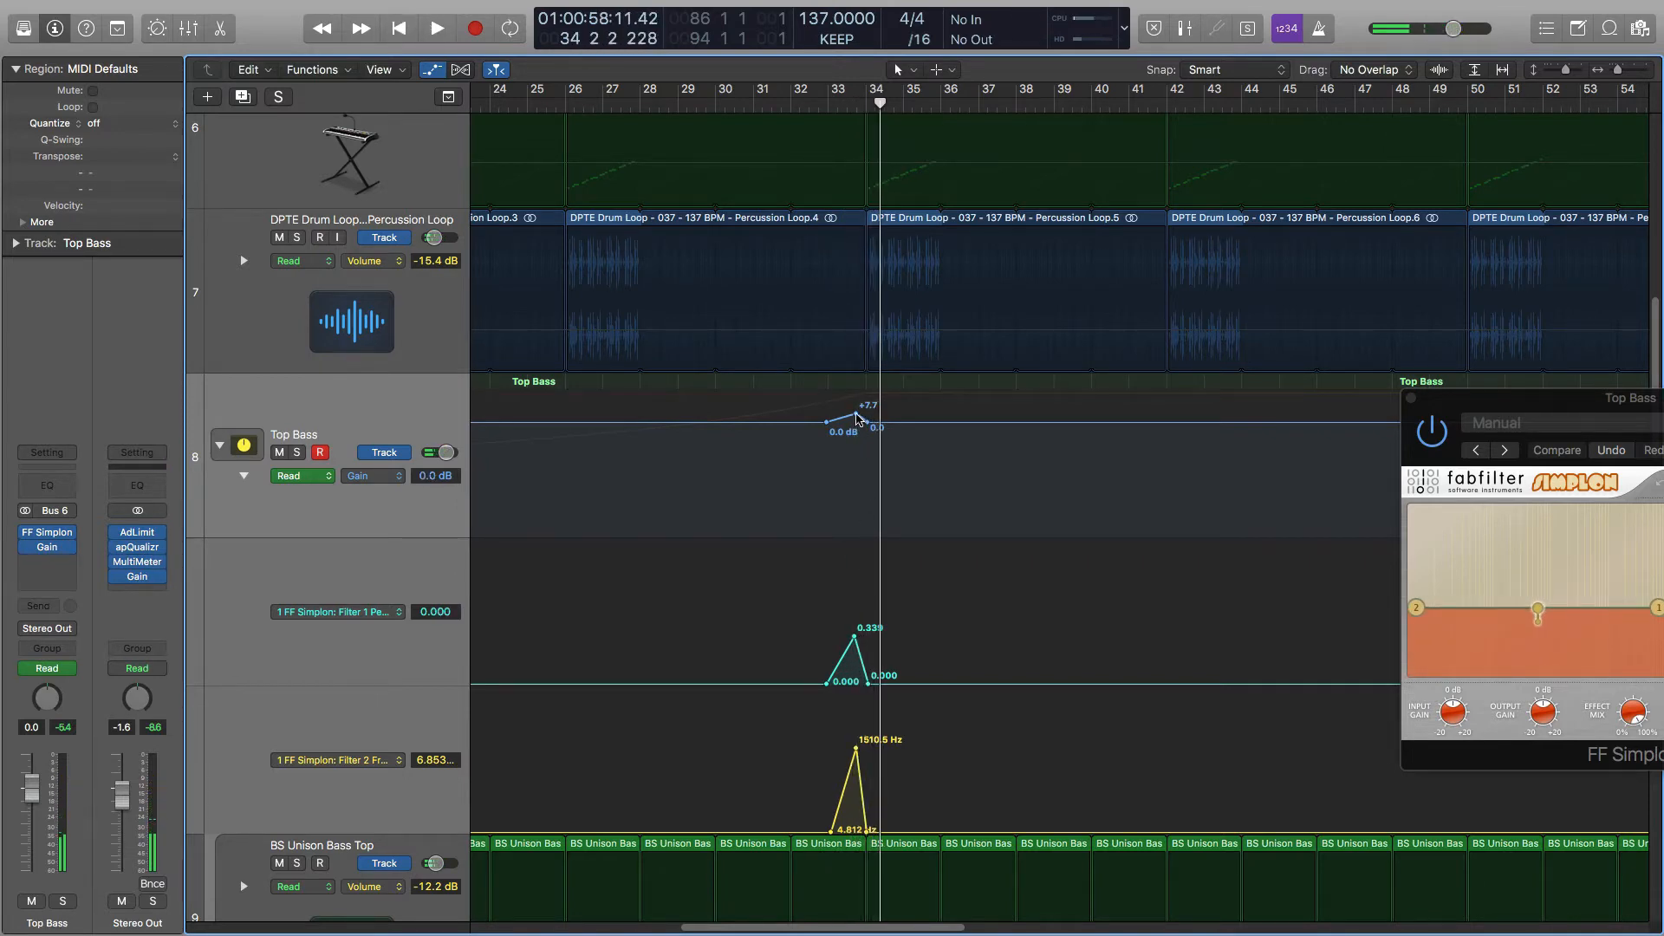
Shift the peak points of the Gain, Filter 1 Peak and Filter 2 Freq automation slightly earlier so they line up midway through bar 33.
left_click(856, 416)
left_click_drag(856, 416, 848, 415)
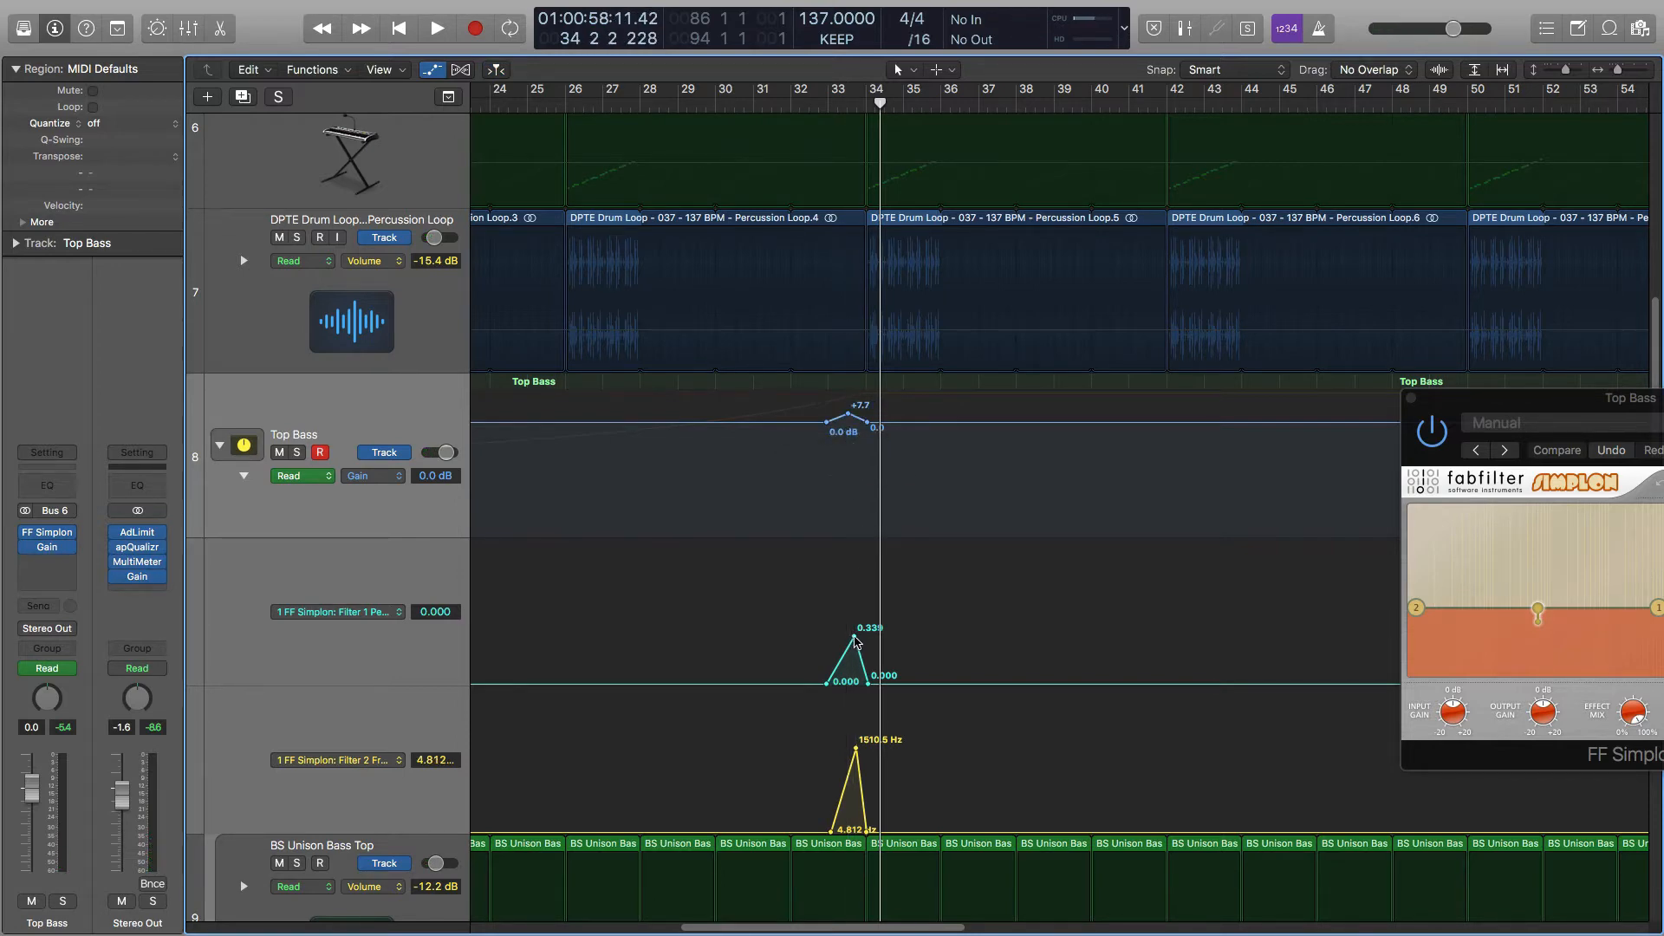
left_click_drag(854, 640, 848, 749)
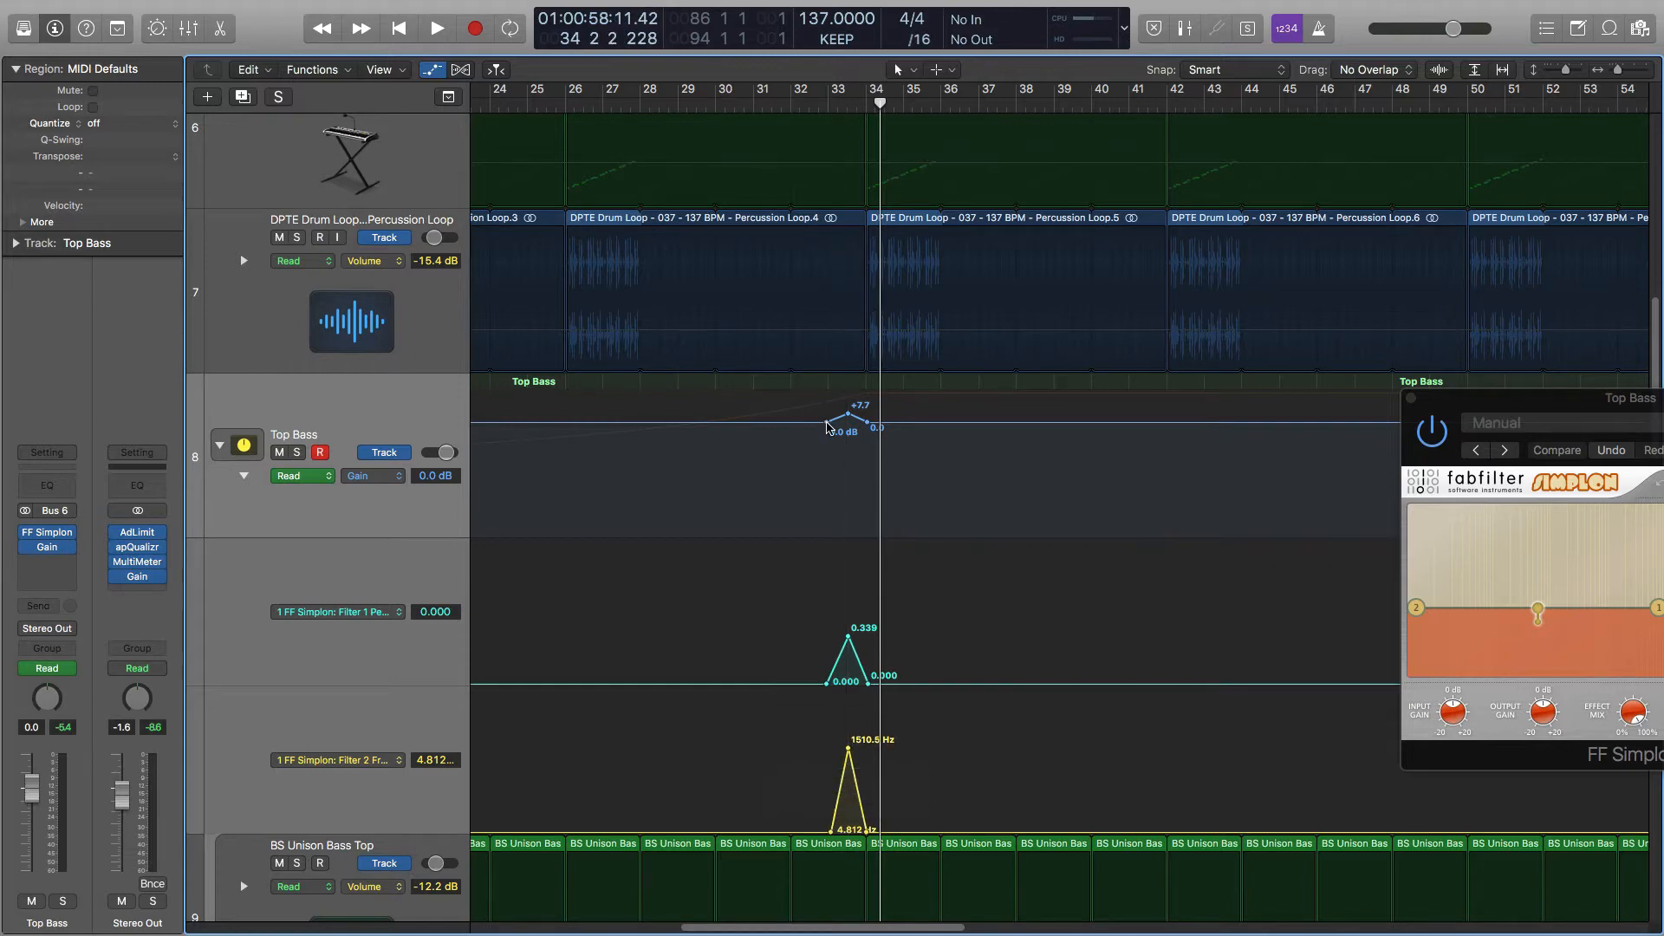
Move the starting points of the Gain, Filter 1 Peak and Filter 2 Freq ramps back to about 32 4 1 and audition the result.
left_click_drag(827, 423, 819, 423)
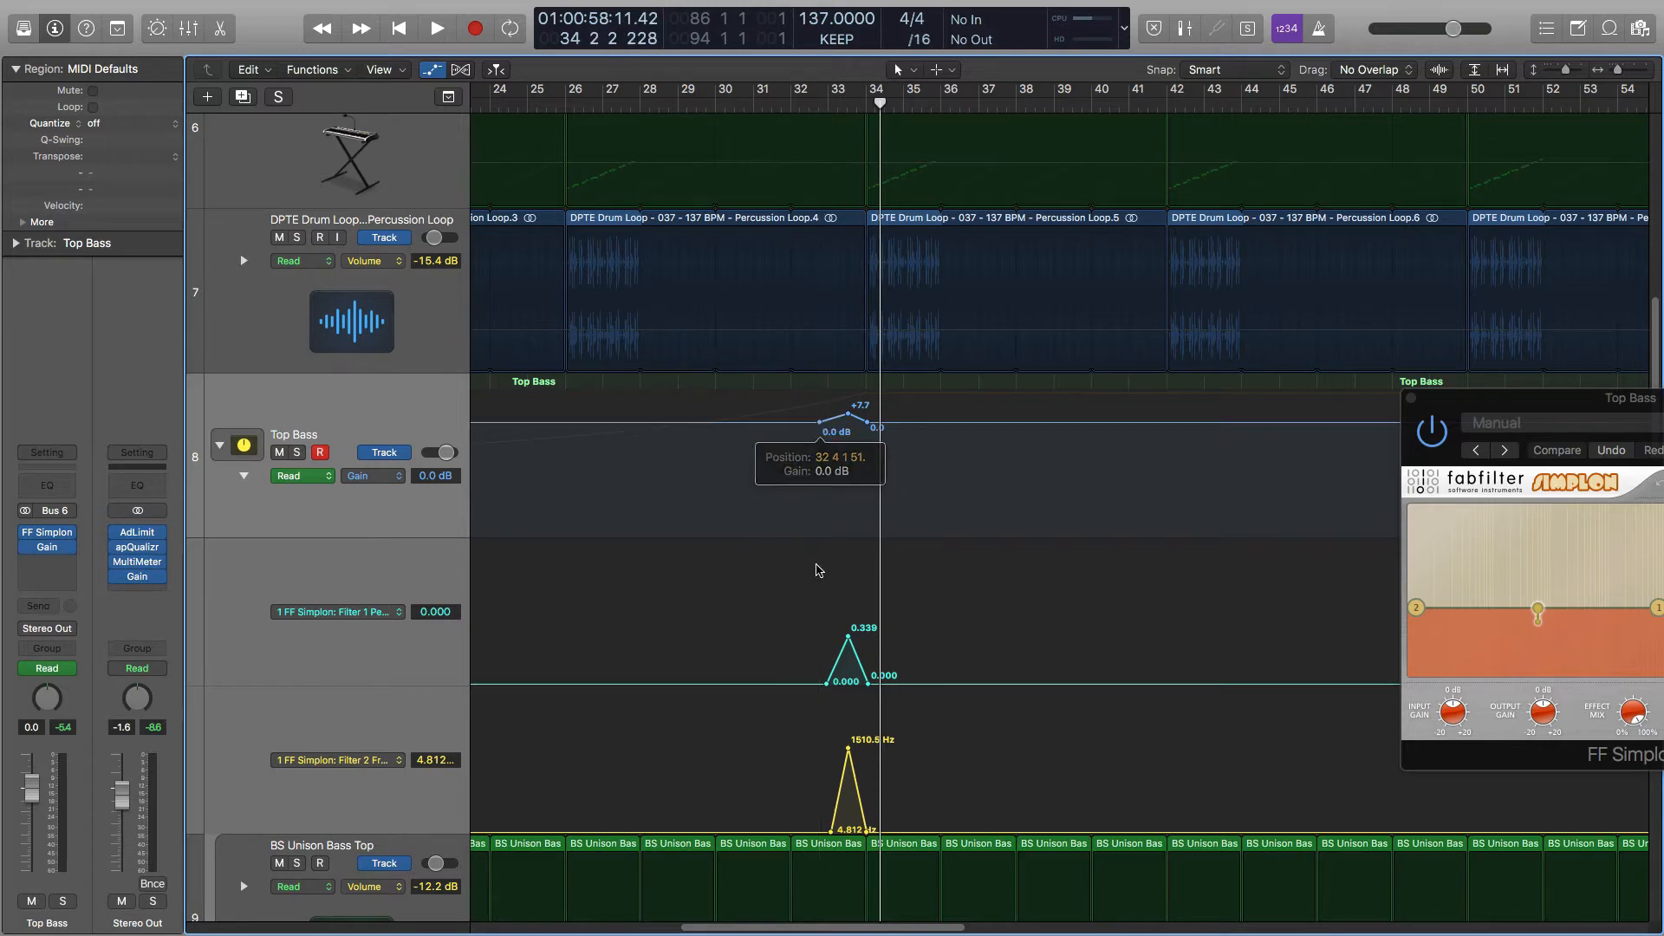
left_click_drag(826, 682, 821, 681)
left_click_drag(831, 833, 819, 833)
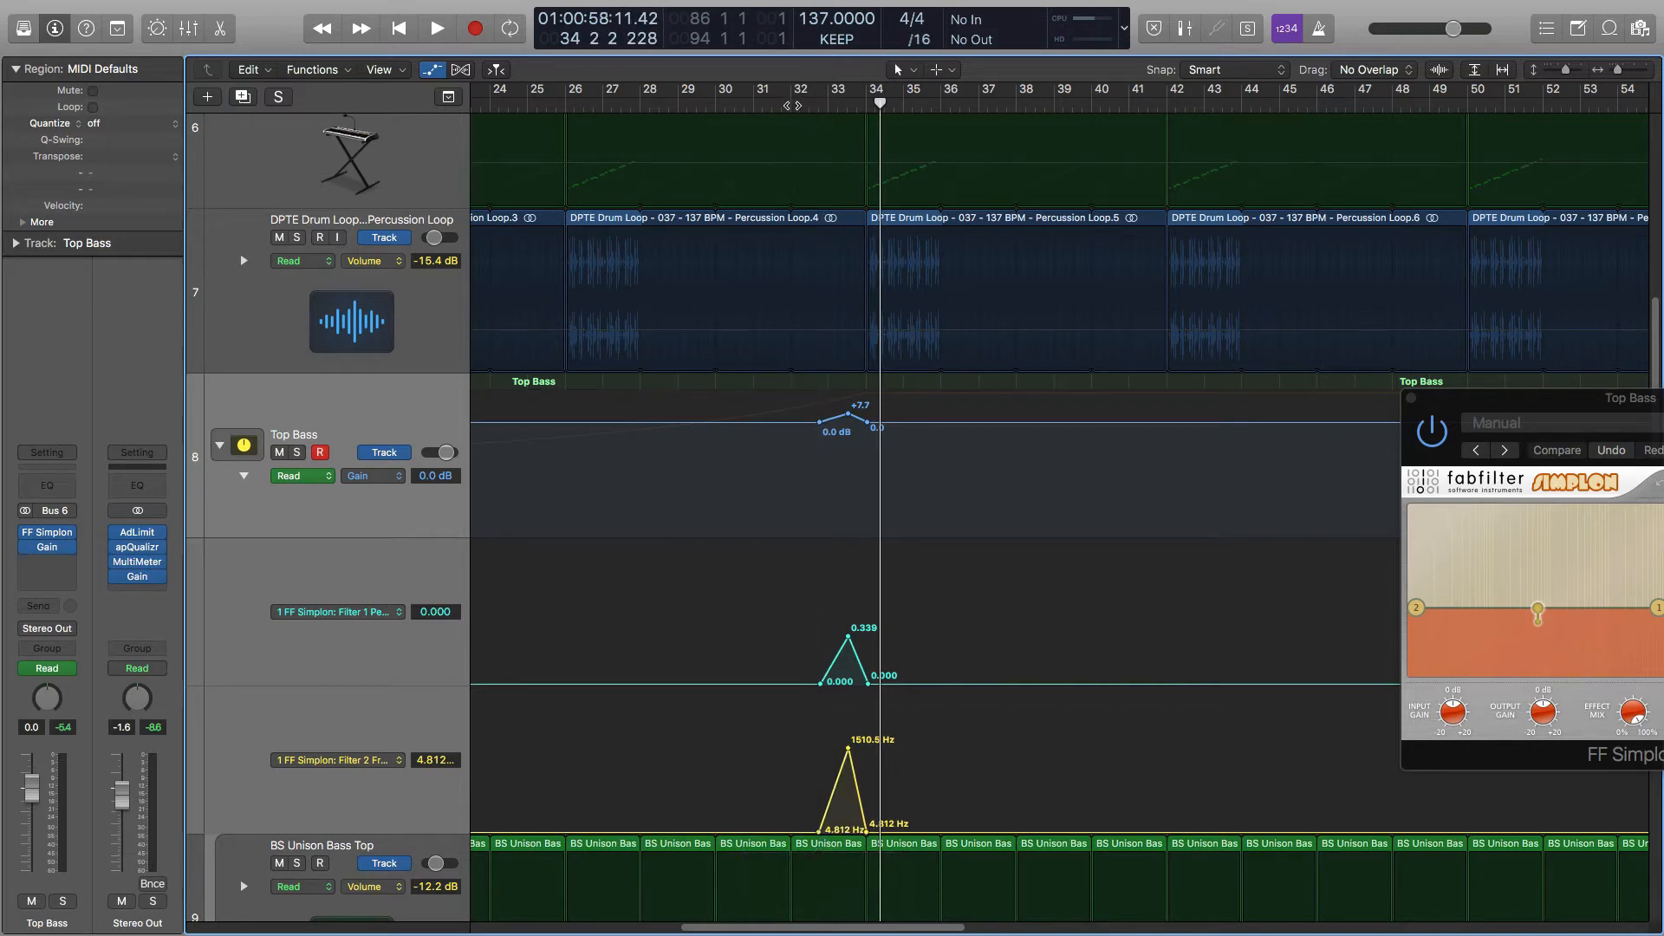
left_click(789, 105)
key("space")
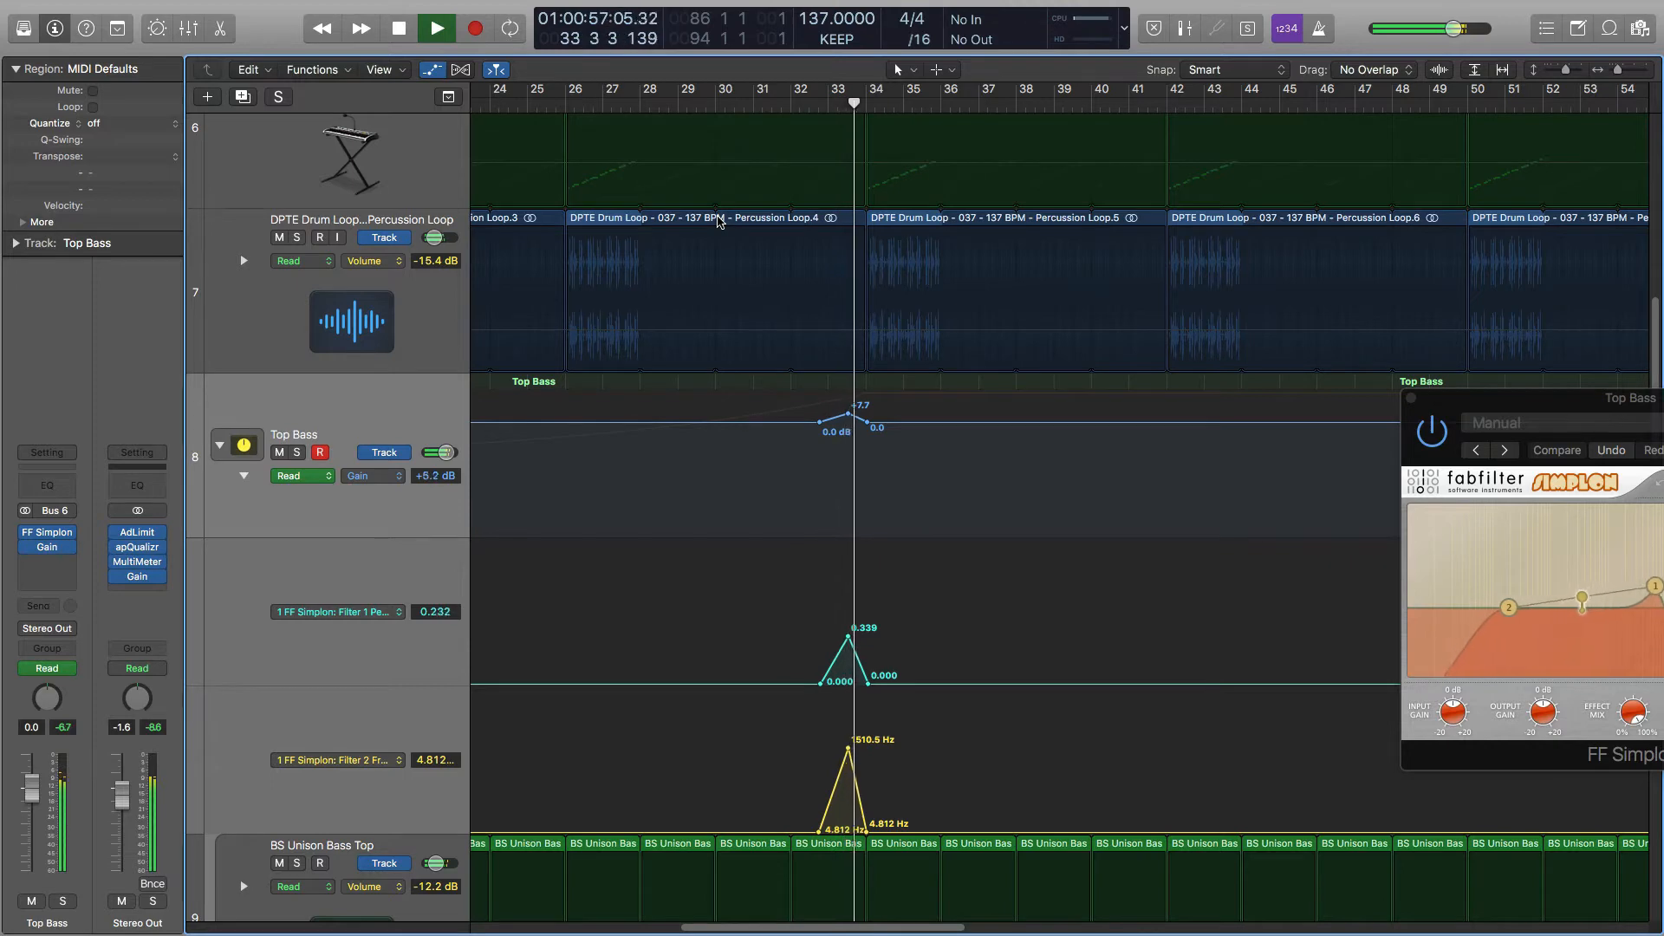
key("space")
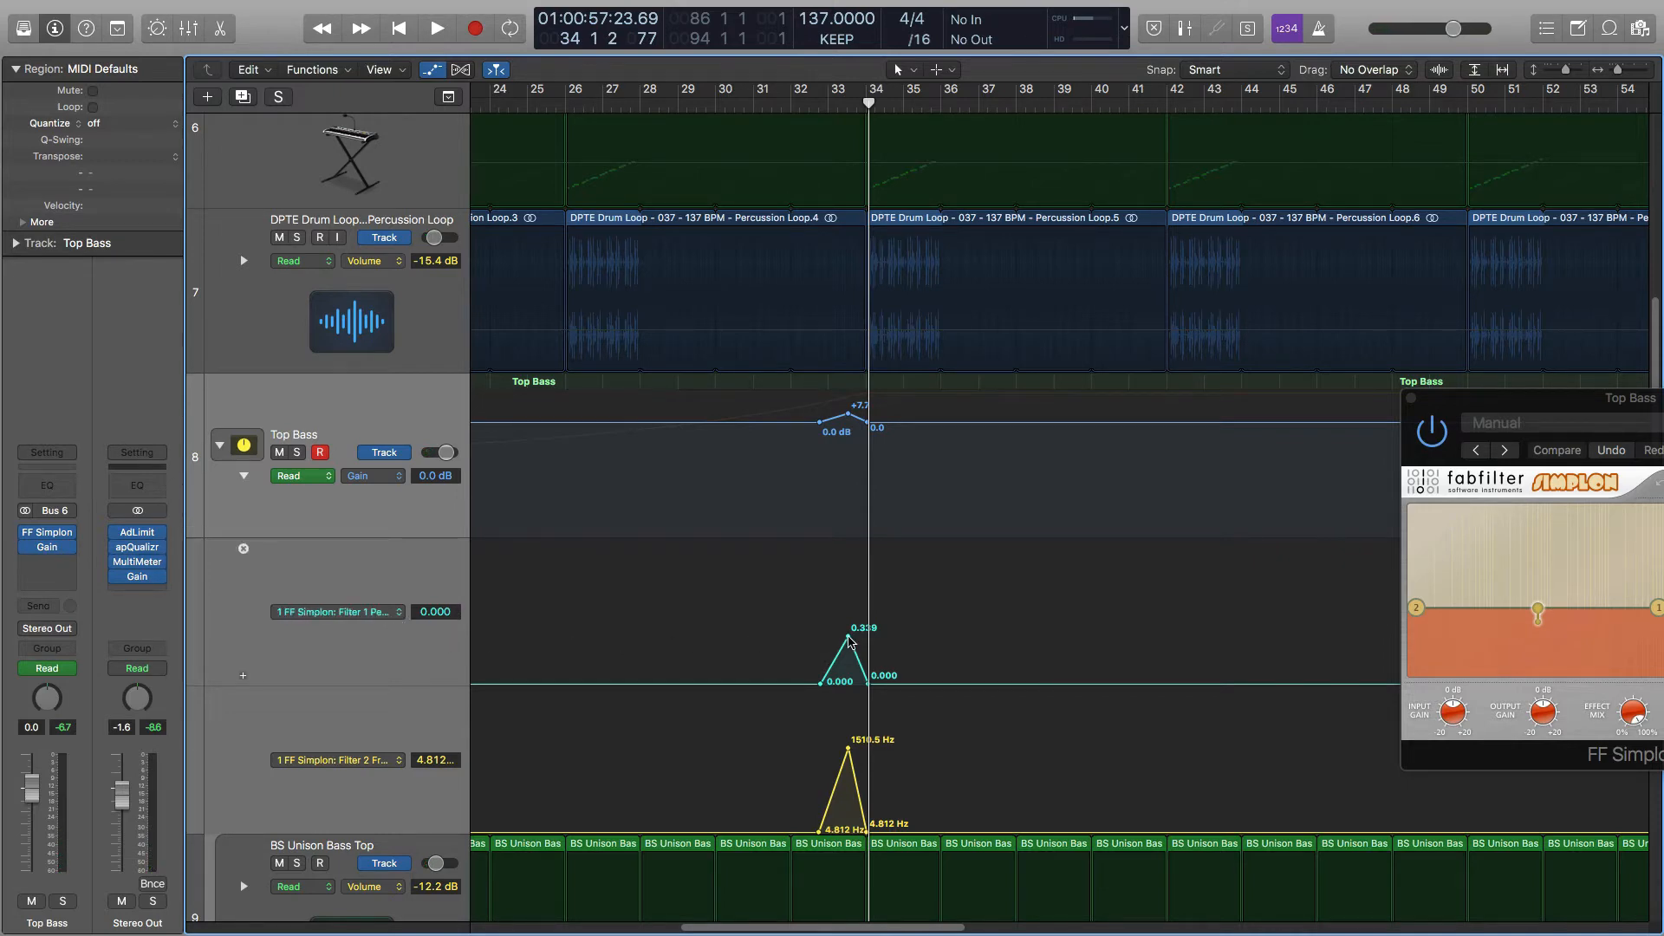
Raise the Filter 1 Peak spike to about 0.409 and the Filter 2 Freq spike to about 2242 Hz, and audition both.
left_click_drag(848, 641, 848, 633)
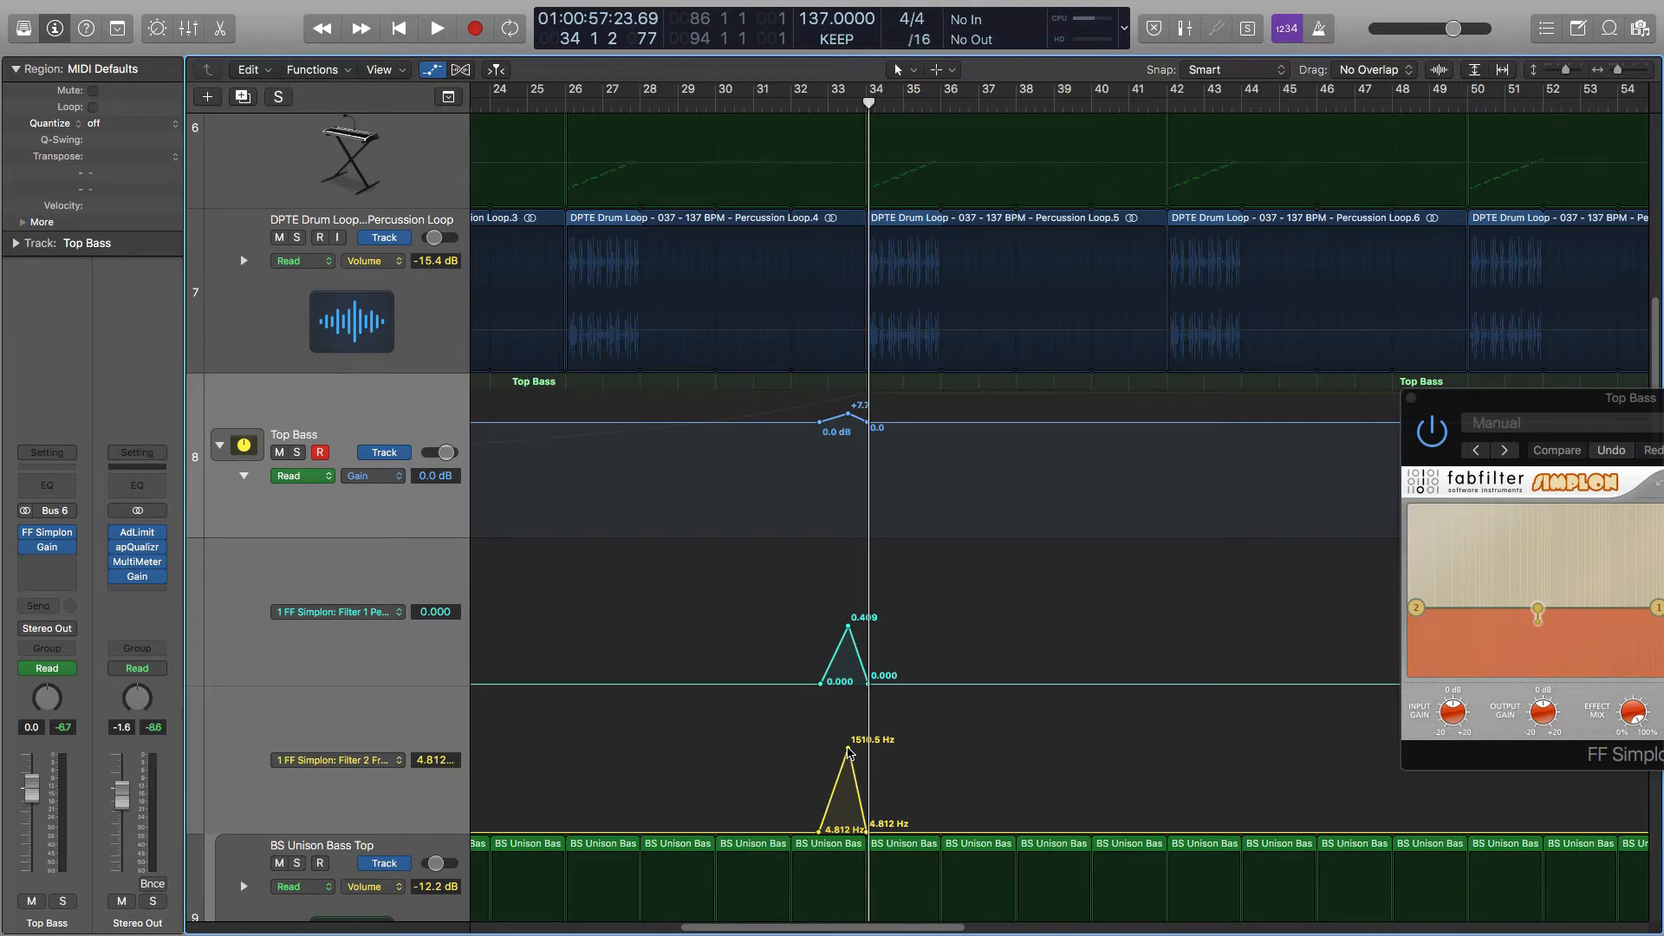
left_click_drag(849, 751, 848, 743)
key("space")
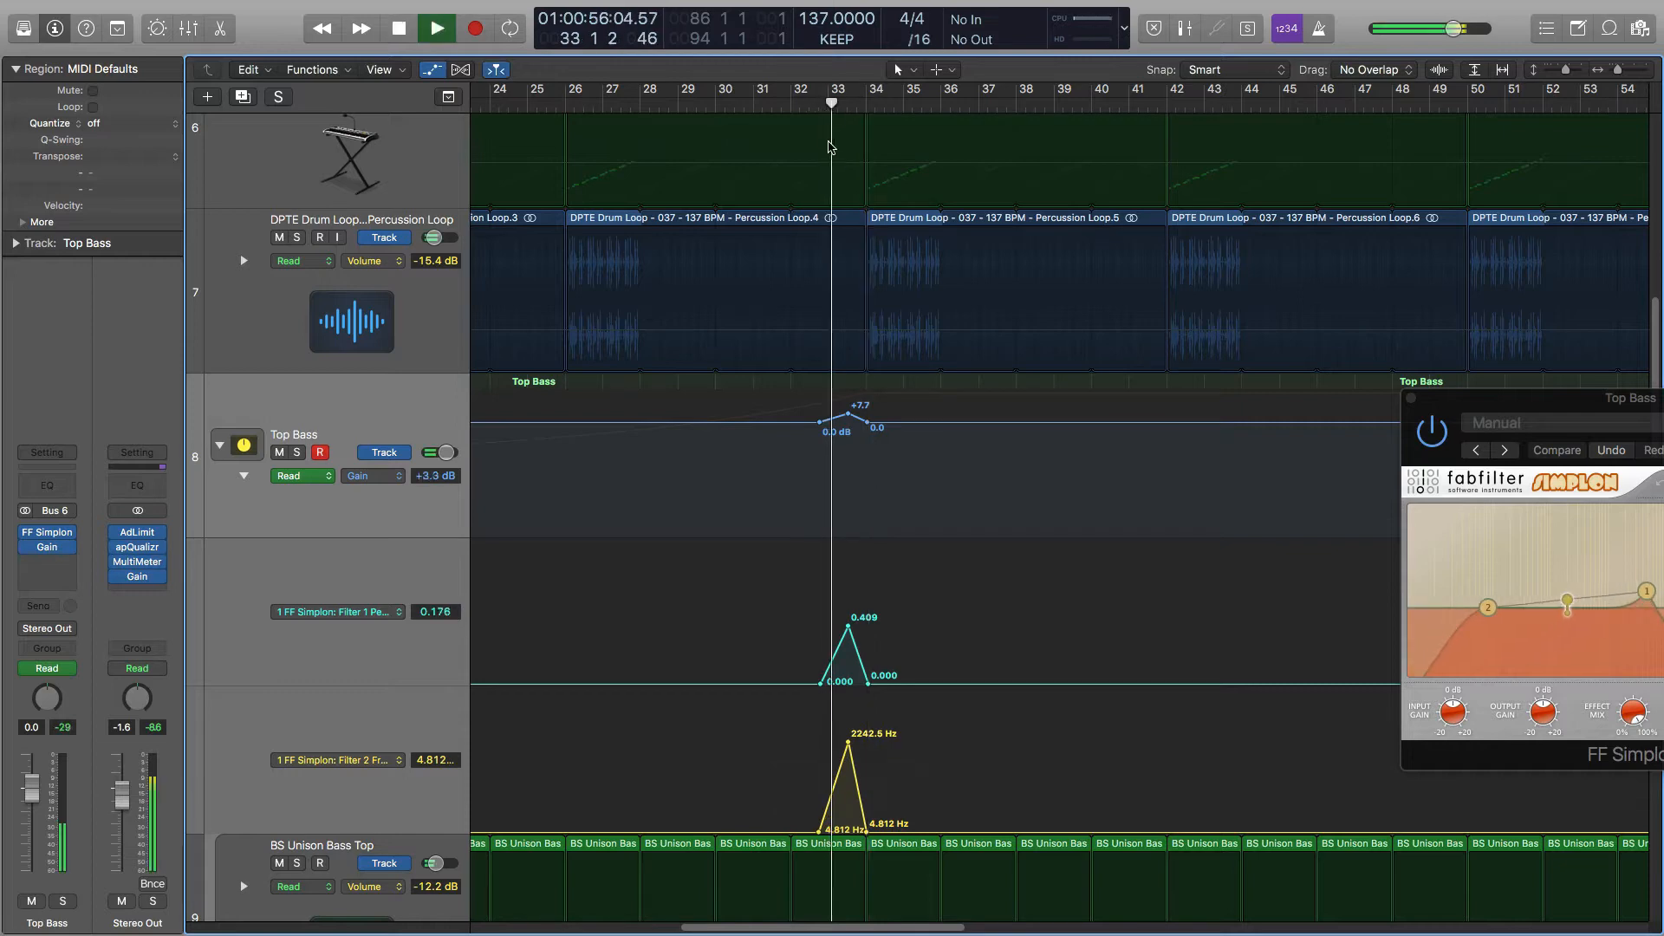
key("space")
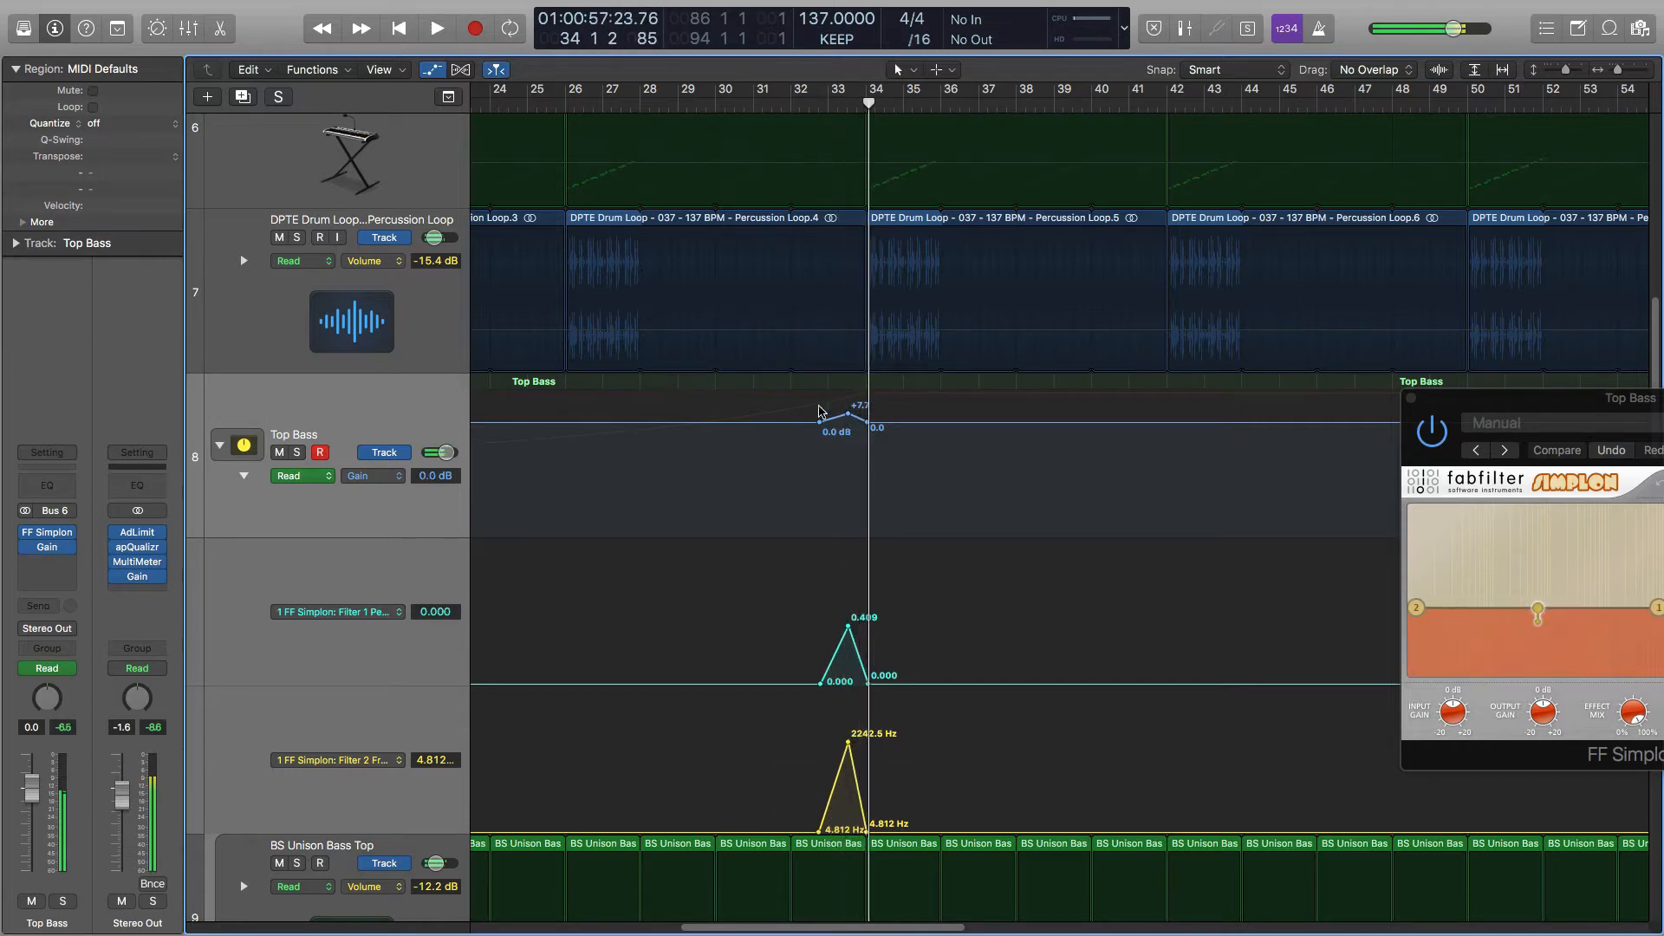
Raise the Filter 1 Peak spike before bar 34 to about 0.585 and audition it from around bar 32.
left_click_drag(848, 630, 847, 601)
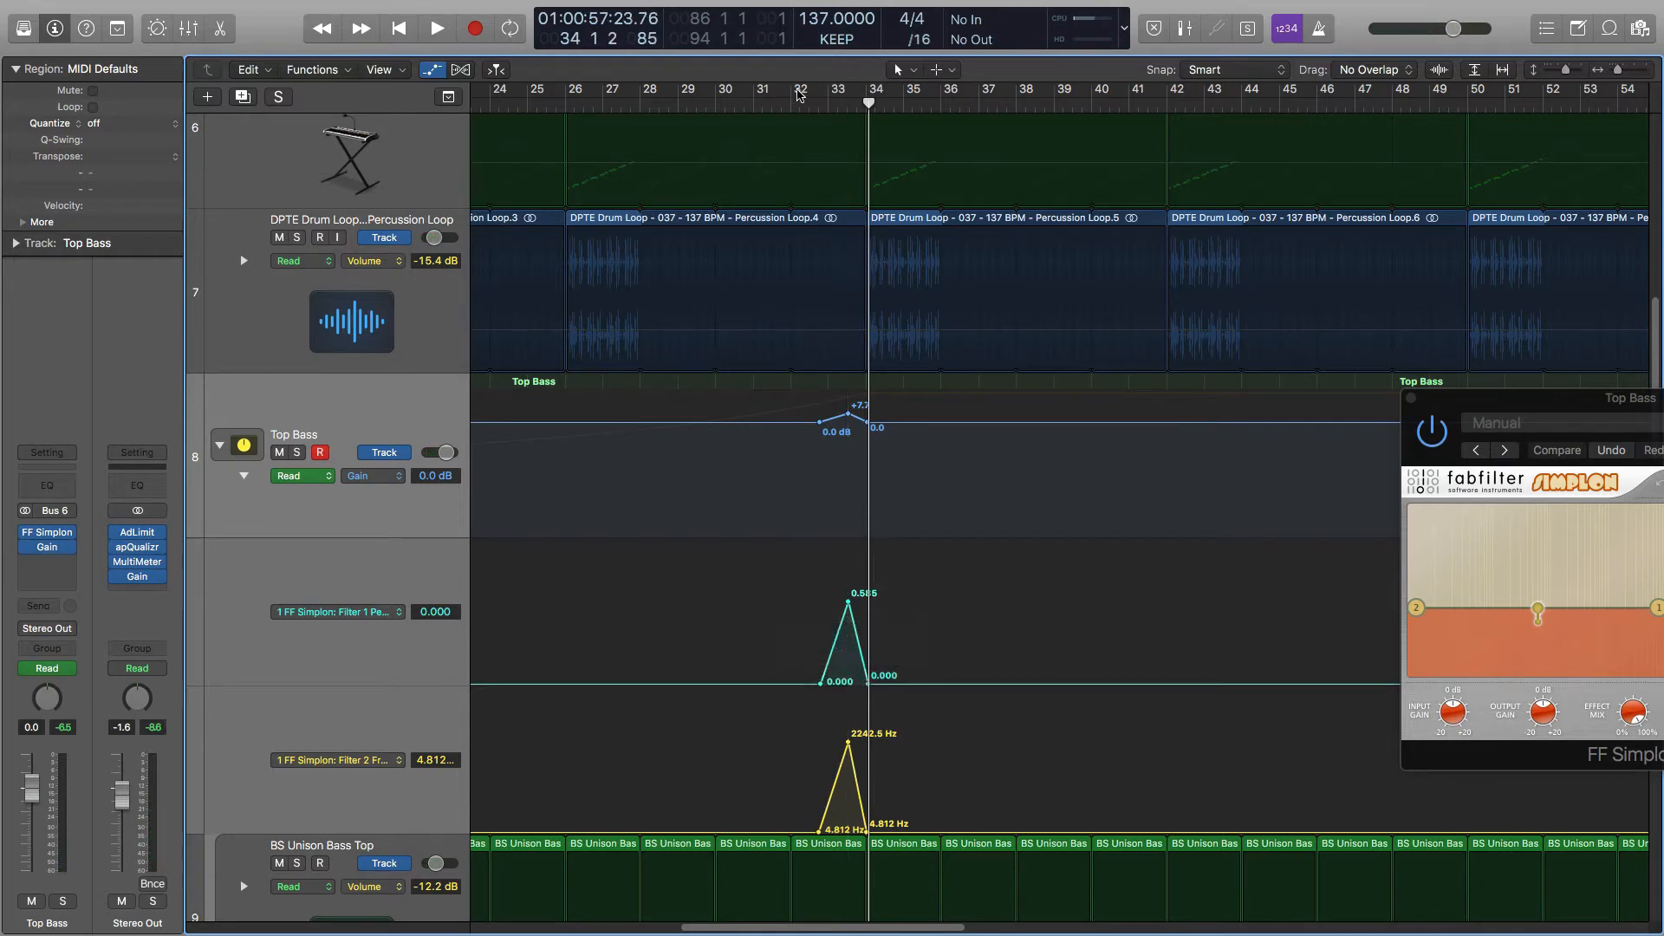
left_click(800, 96)
key("space")
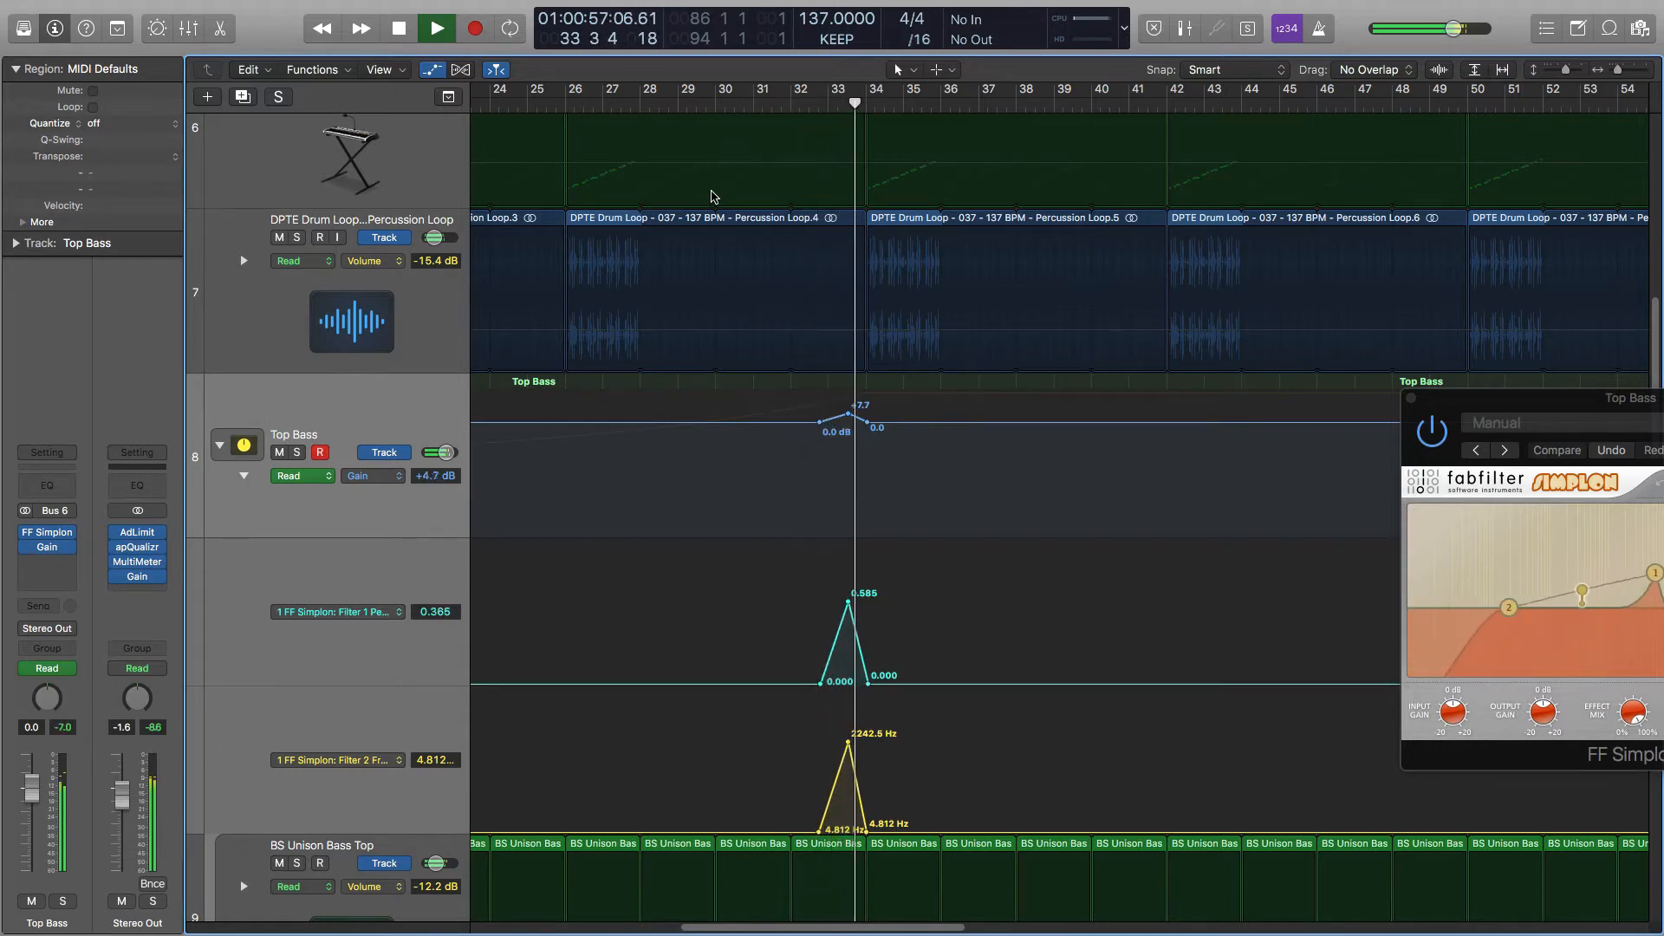
key("space")
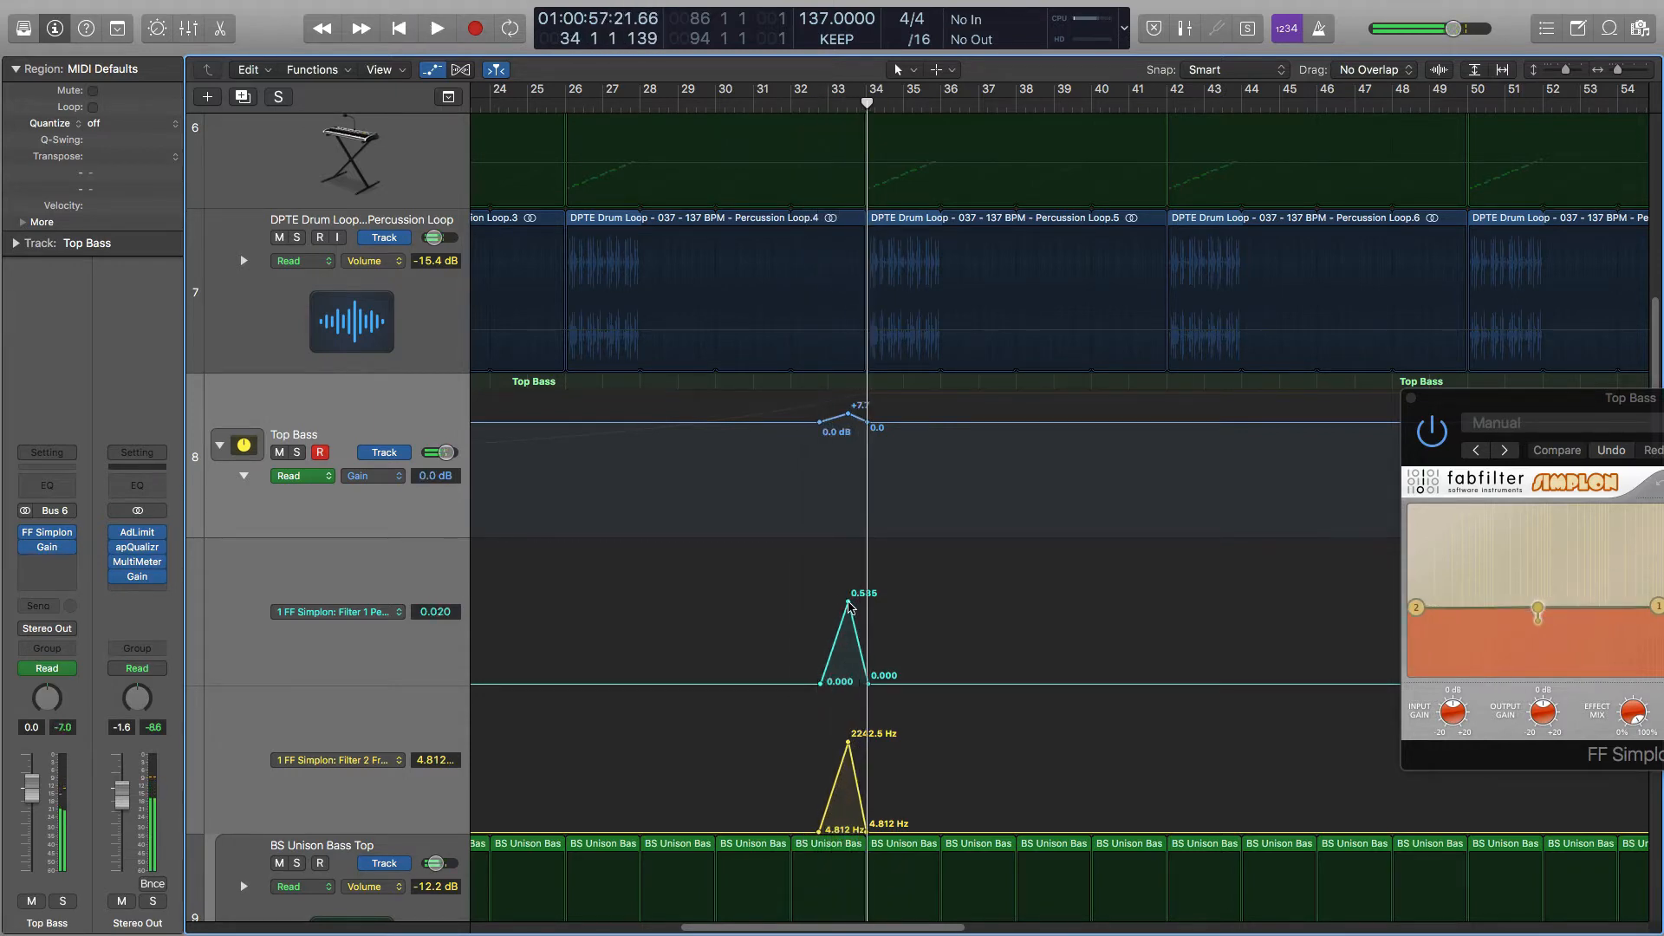
Raise the Filter 1 Peak spike to about 0.871, audition it, and push it up to the maximum of 1.000.
left_click_drag(849, 605, 848, 562)
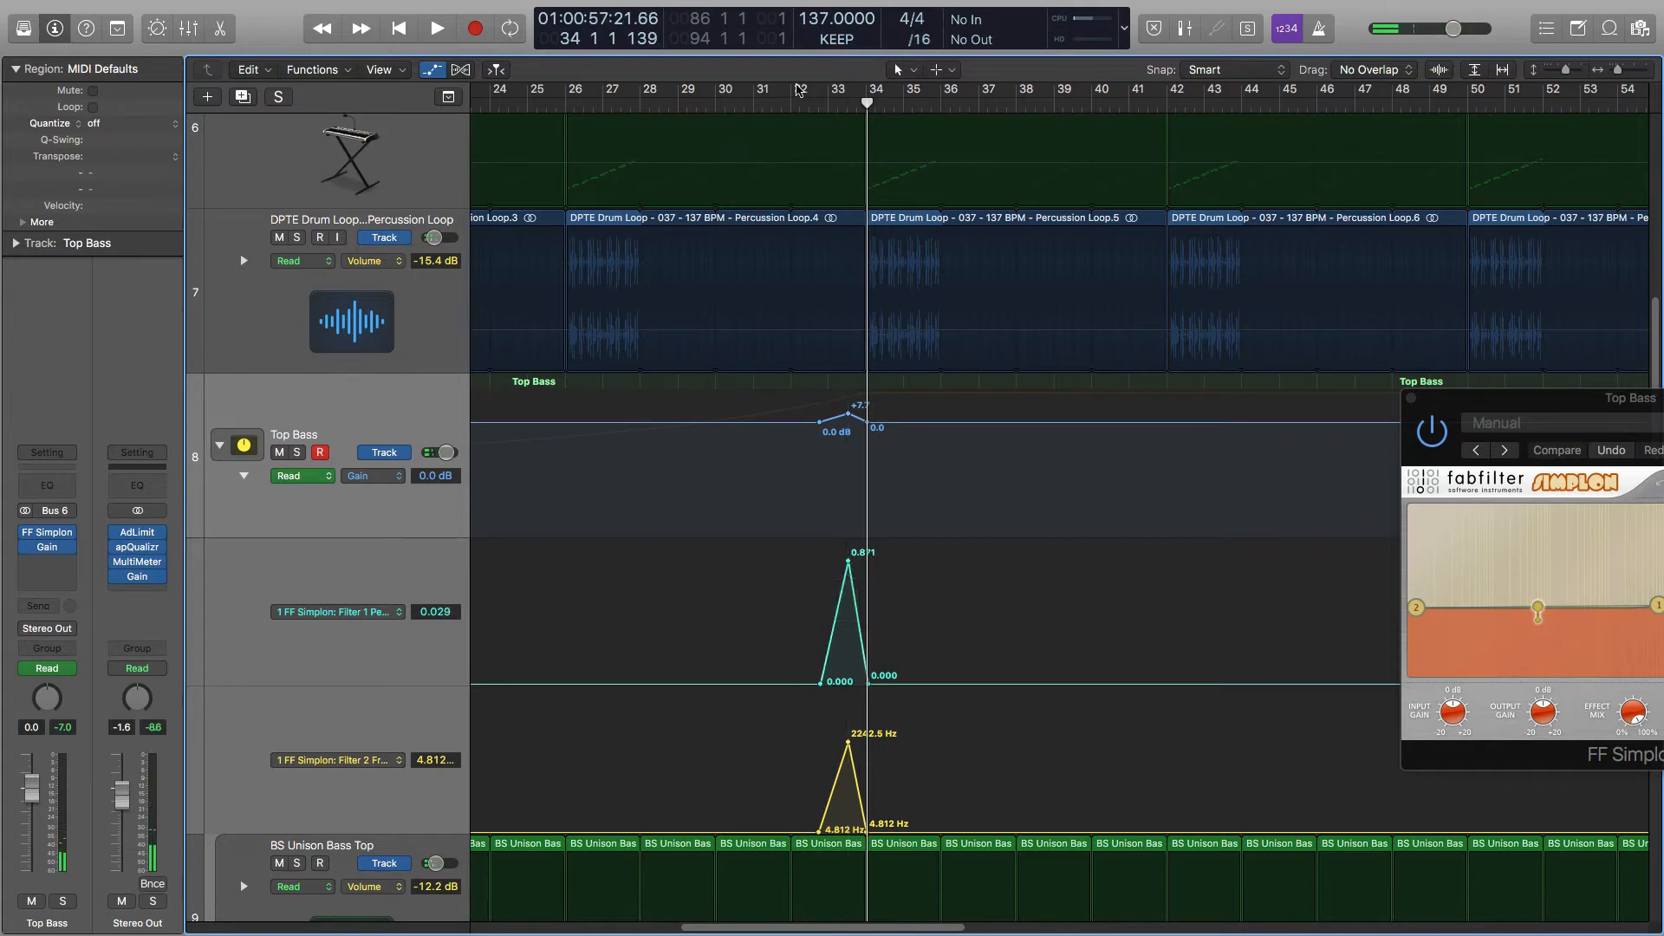
left_click(811, 103)
key("space")
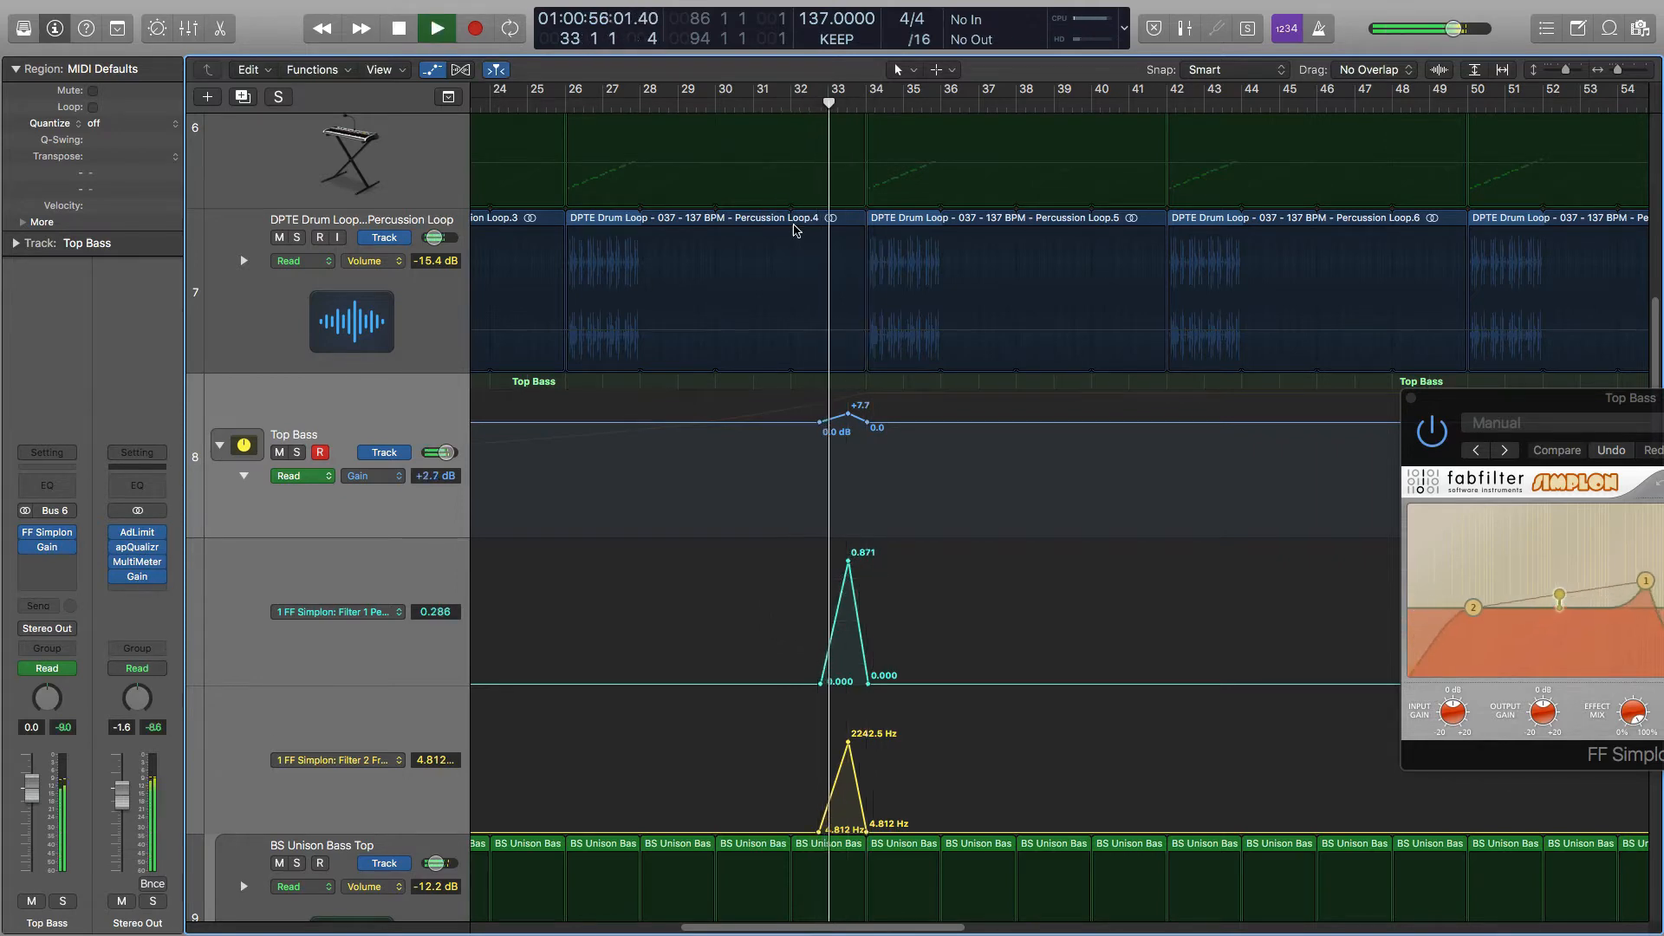
key("space")
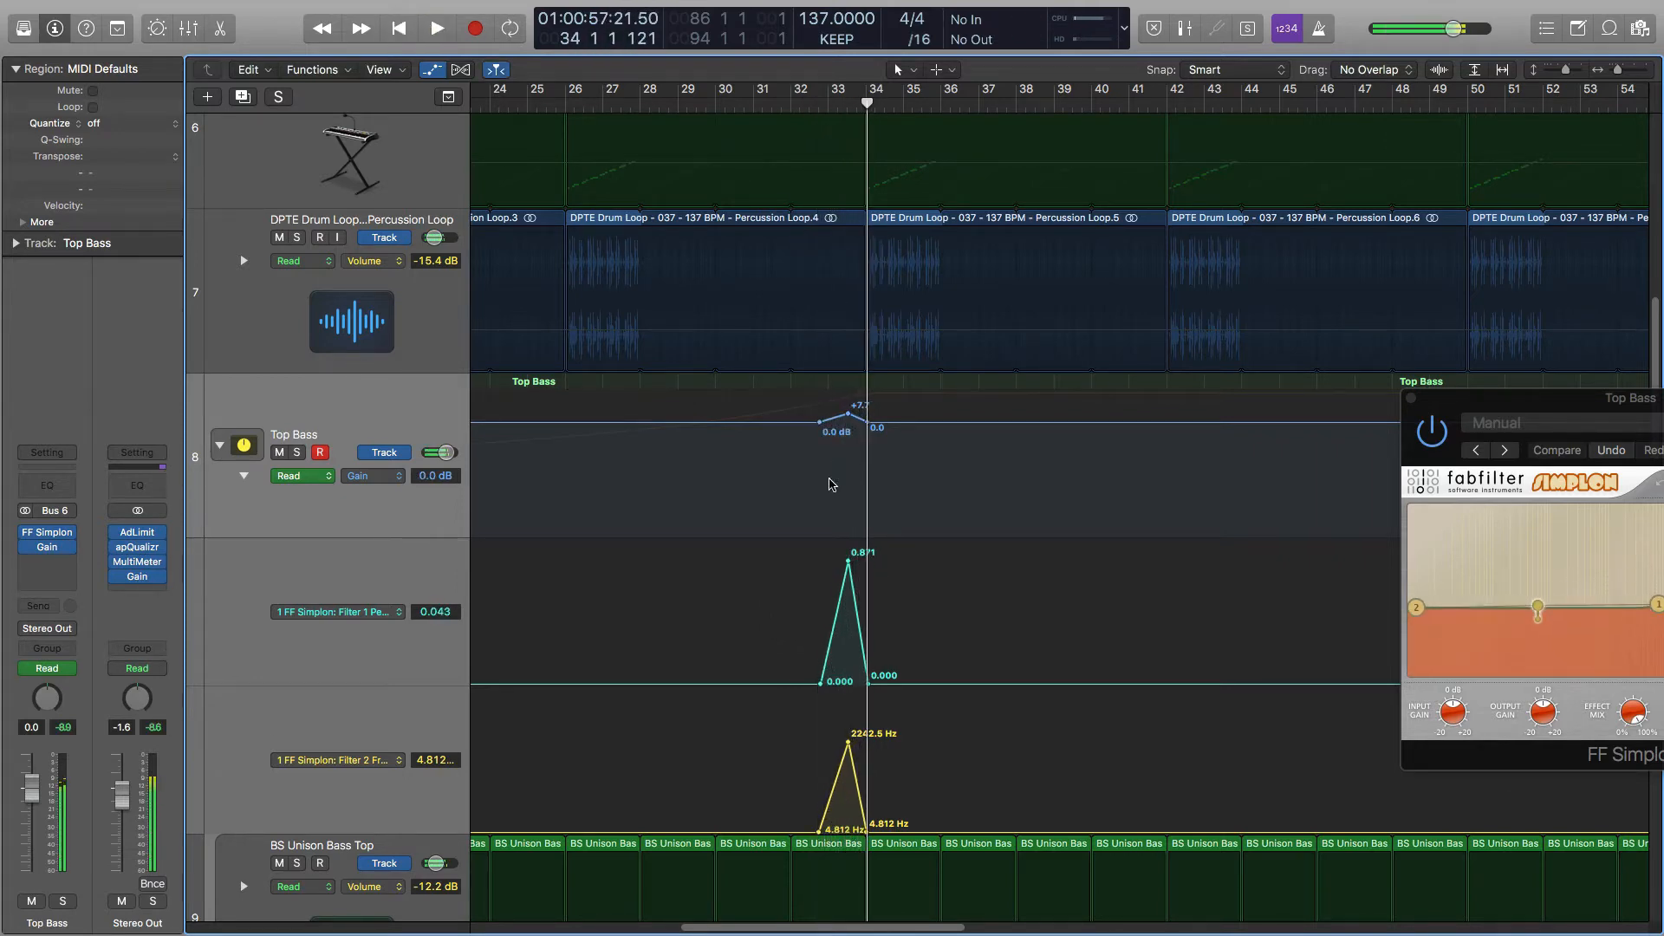
left_click_drag(848, 565, 847, 516)
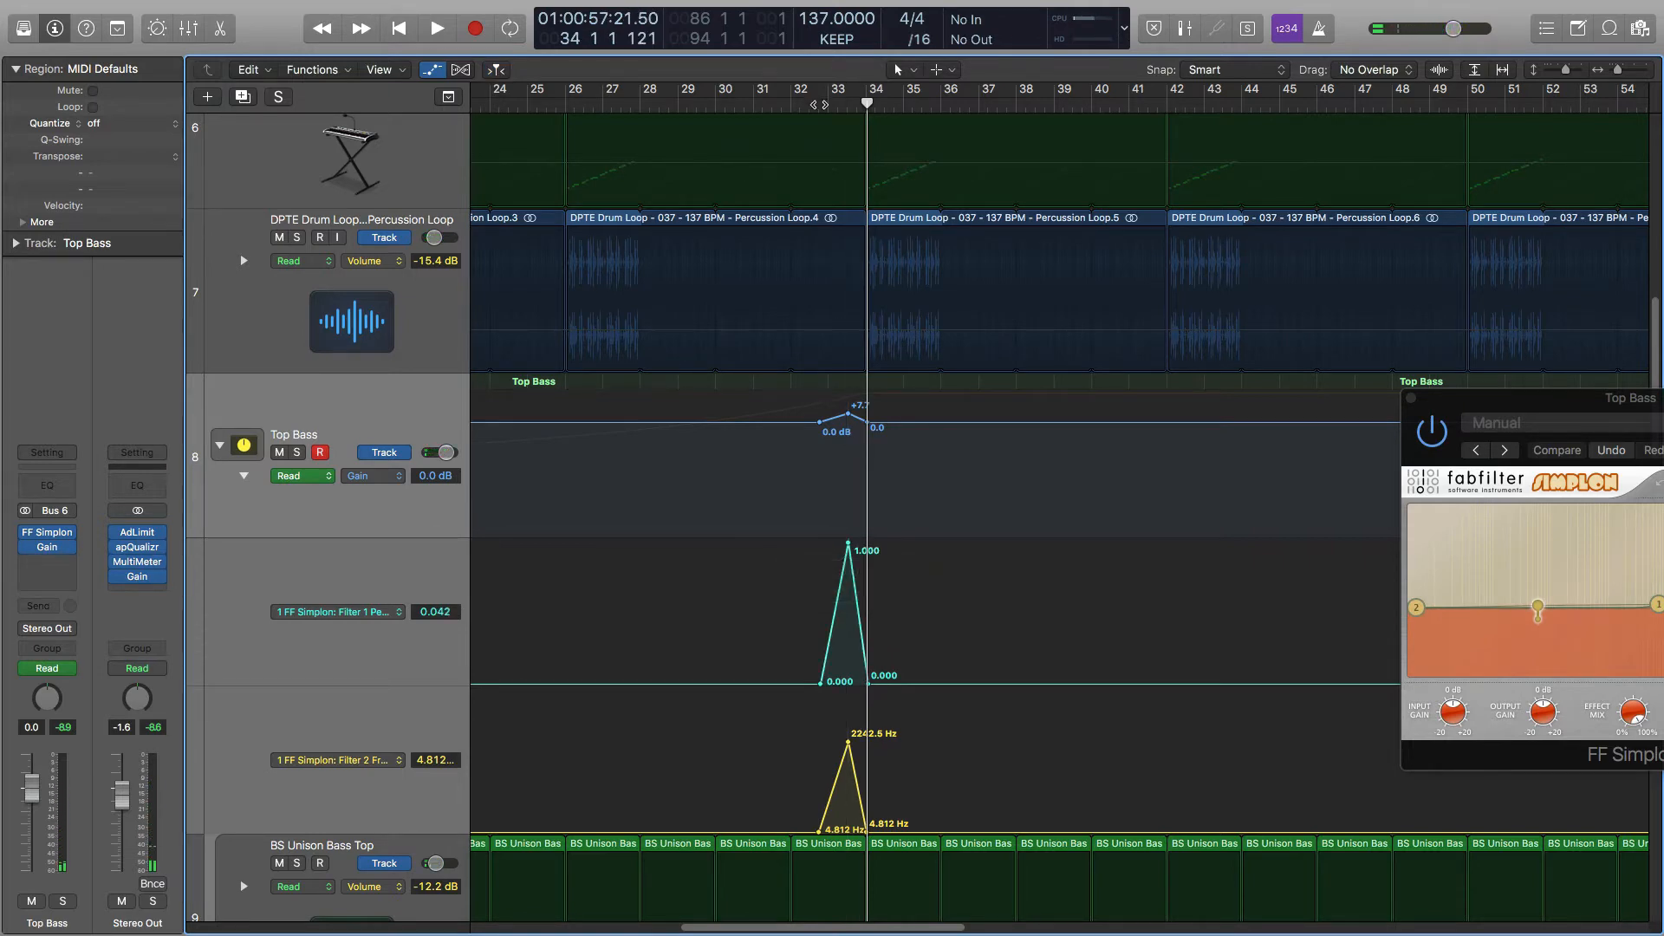
Raise the Filter 2 Freq spike to about 3521 Hz, lower the Filter 1 Peak spike to about 0.947, and audition the build before bar 34.
left_click(820, 105)
key("space")
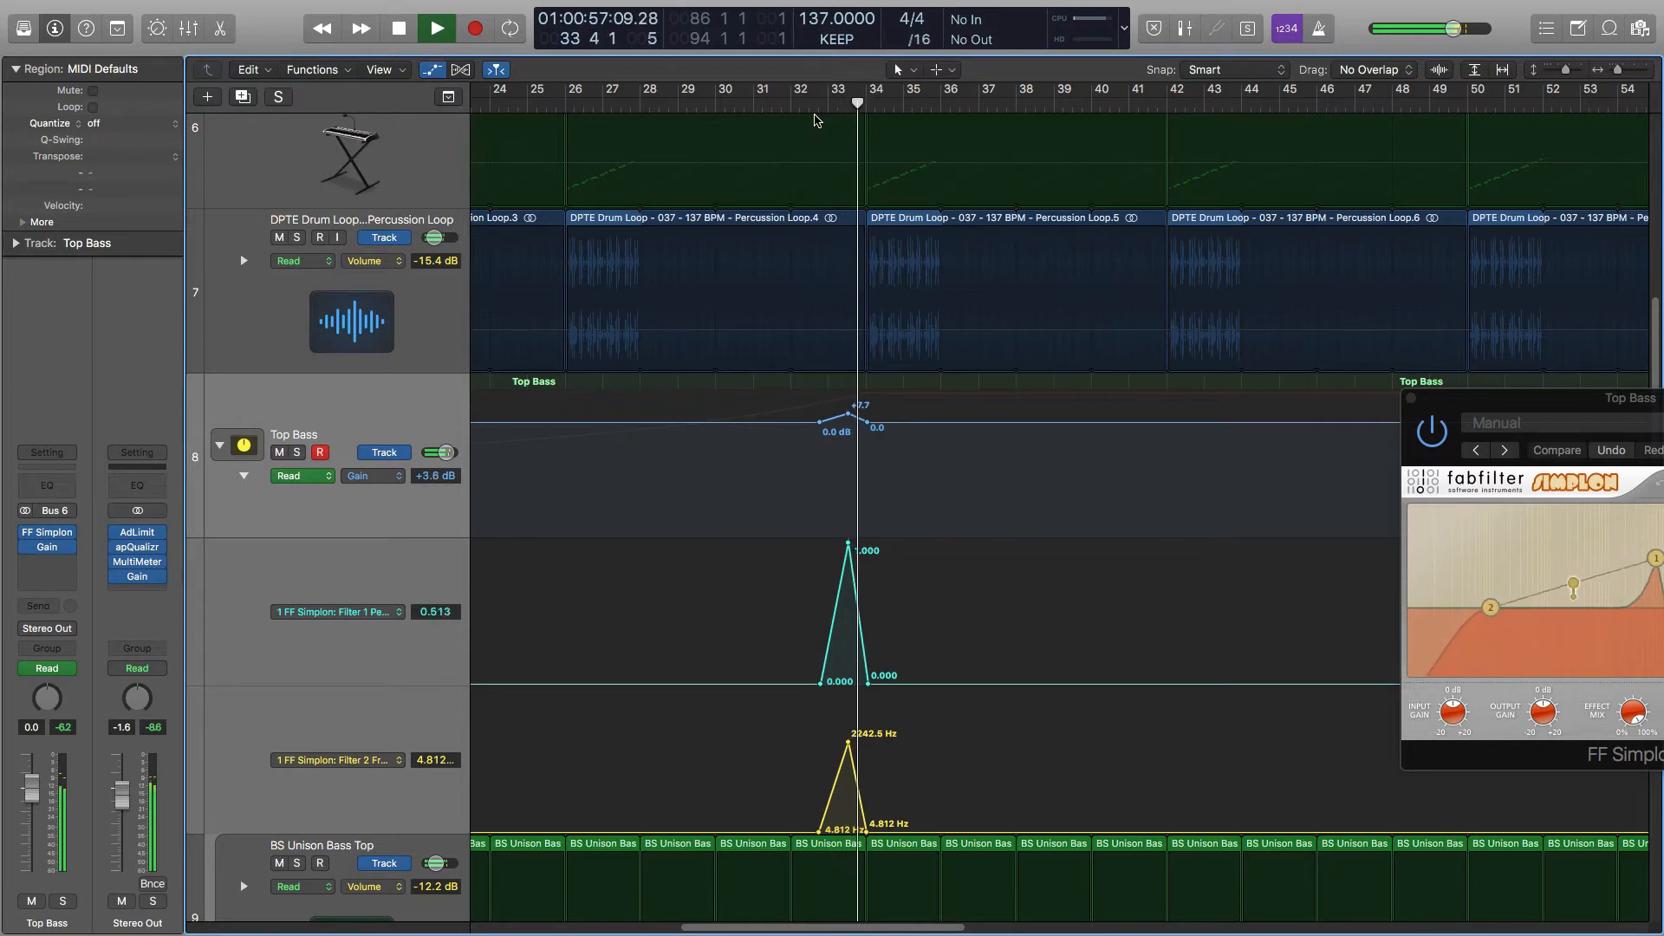
key("space")
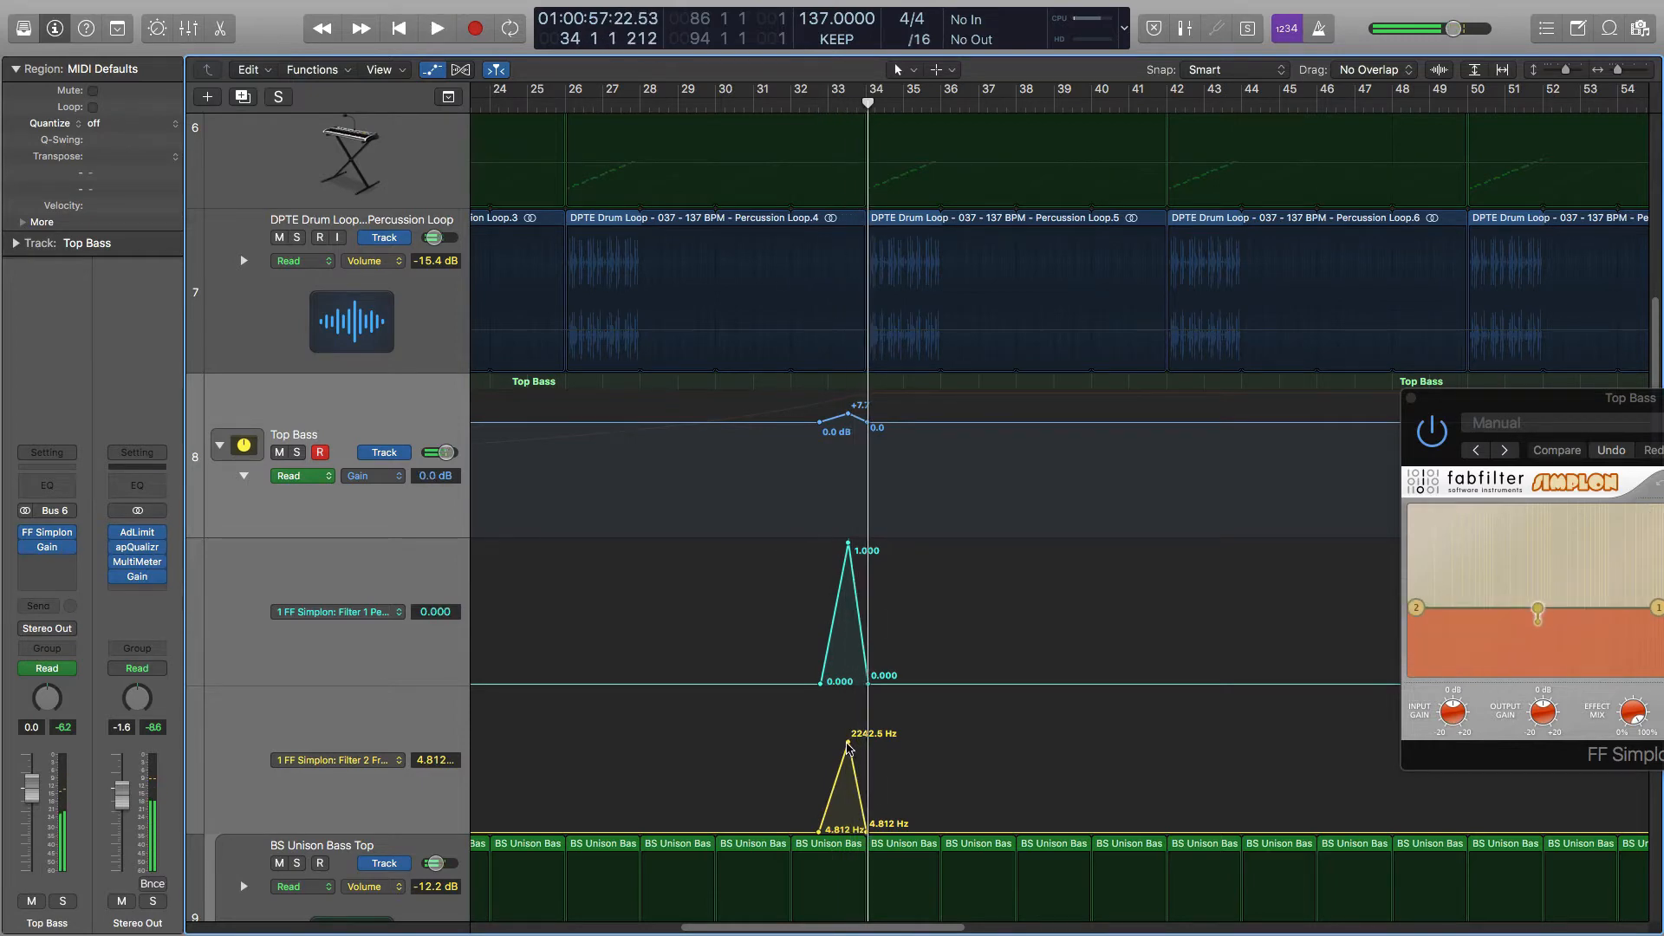
left_click_drag(847, 743, 848, 736)
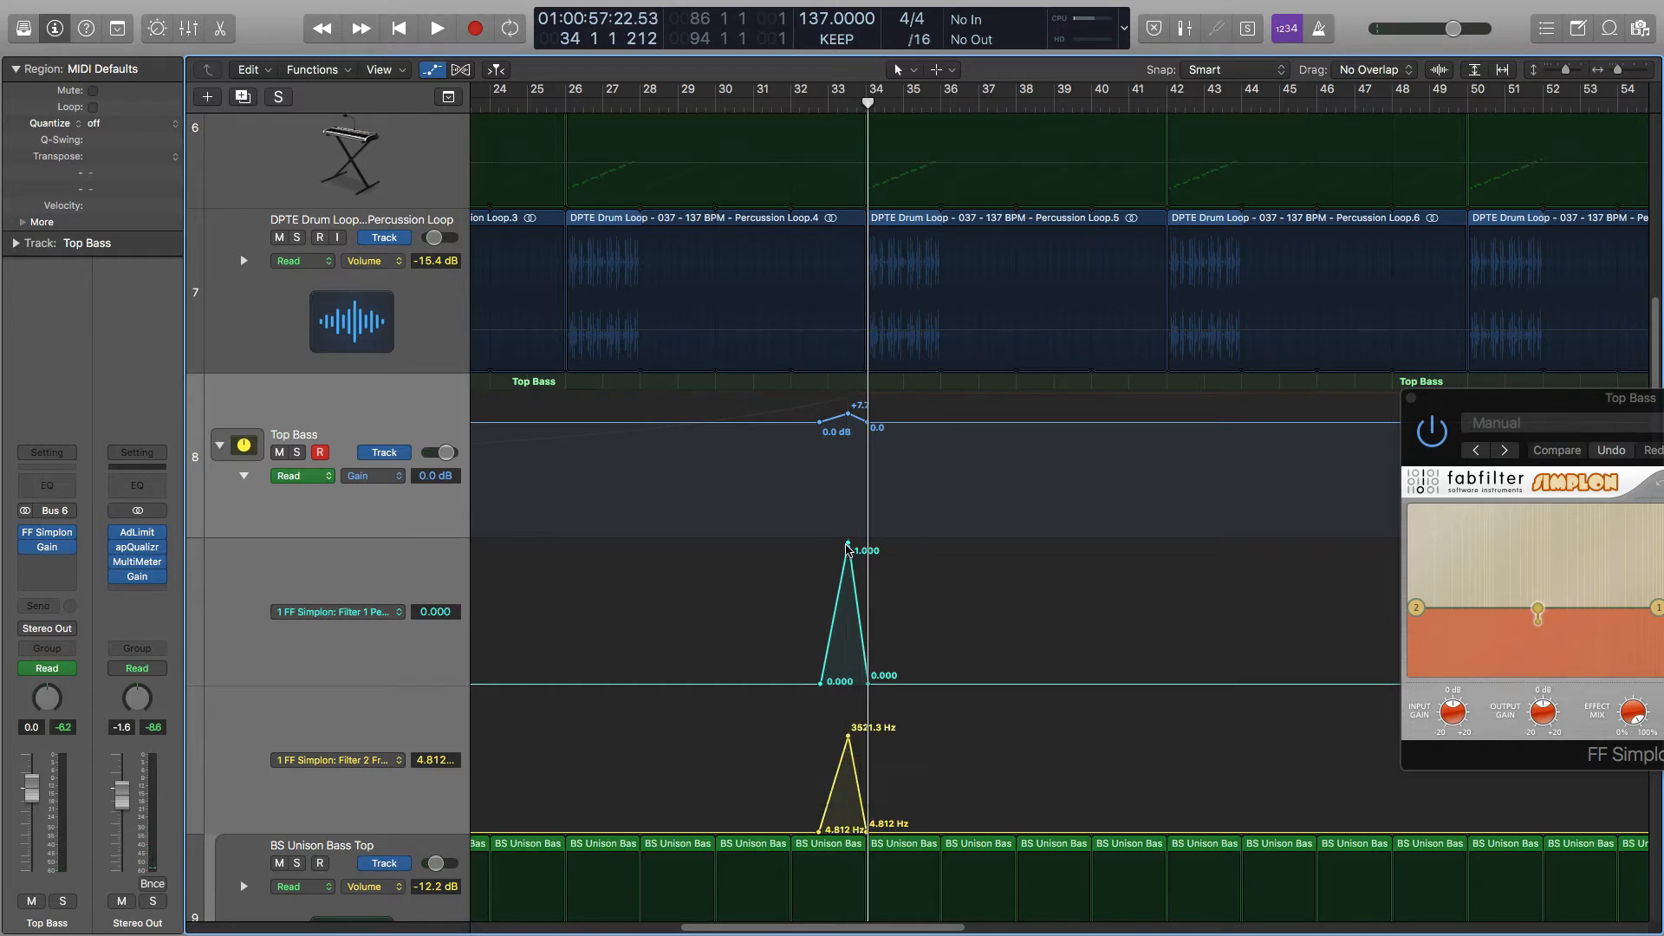
left_click_drag(848, 545, 848, 549)
double_click(823, 101)
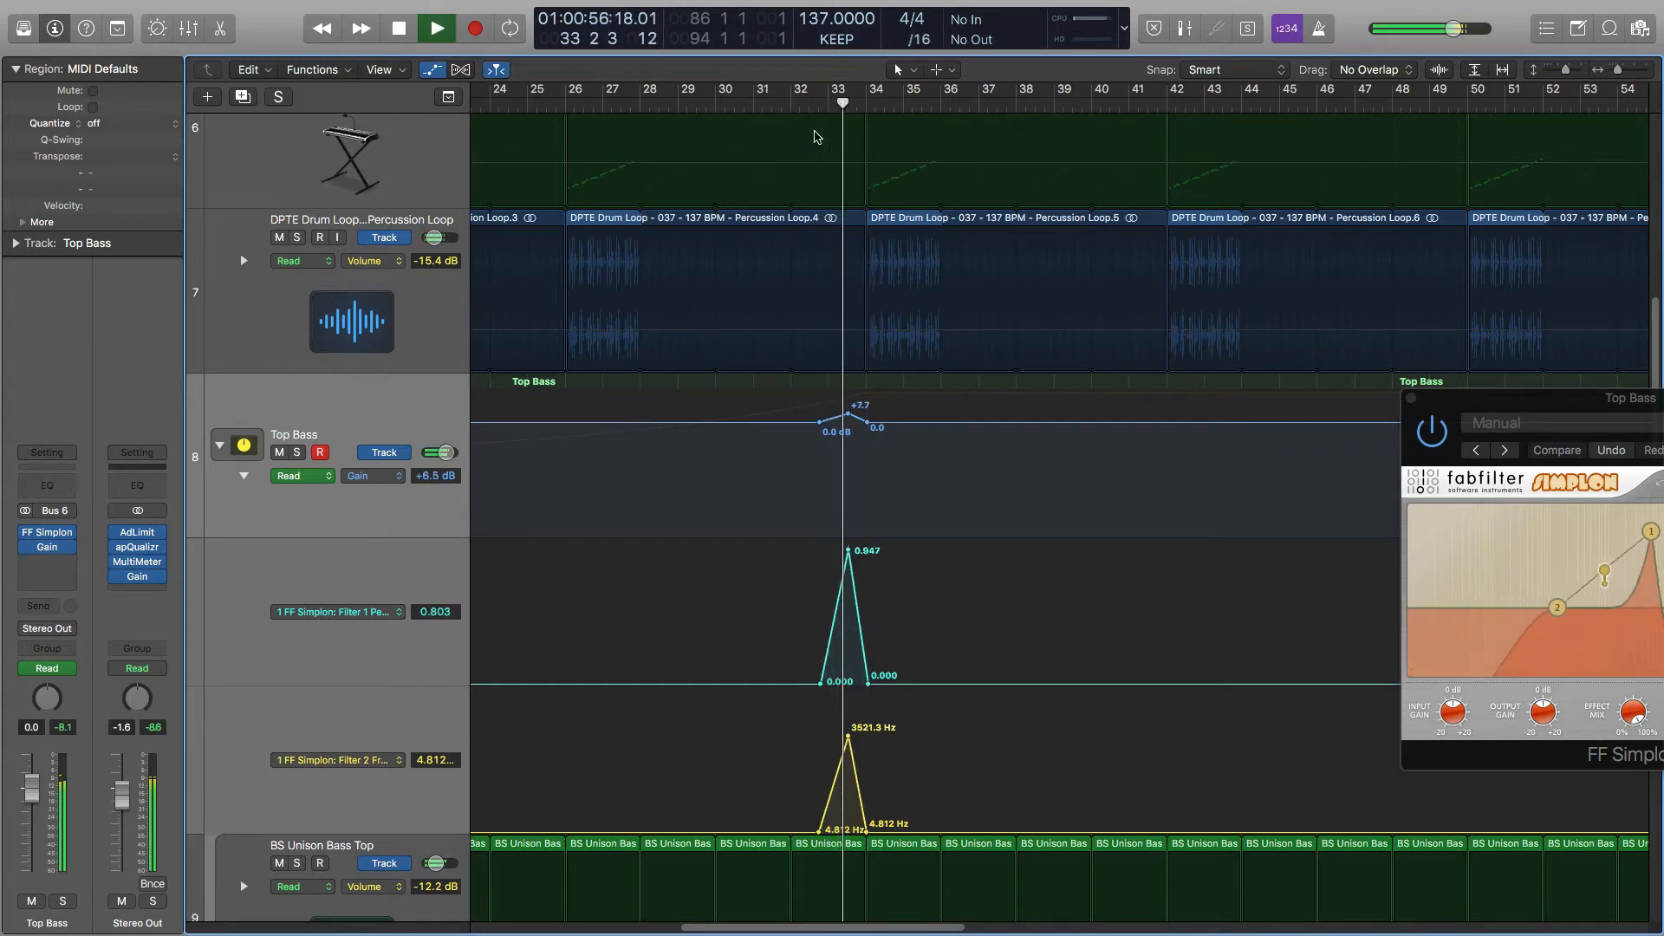
key("space")
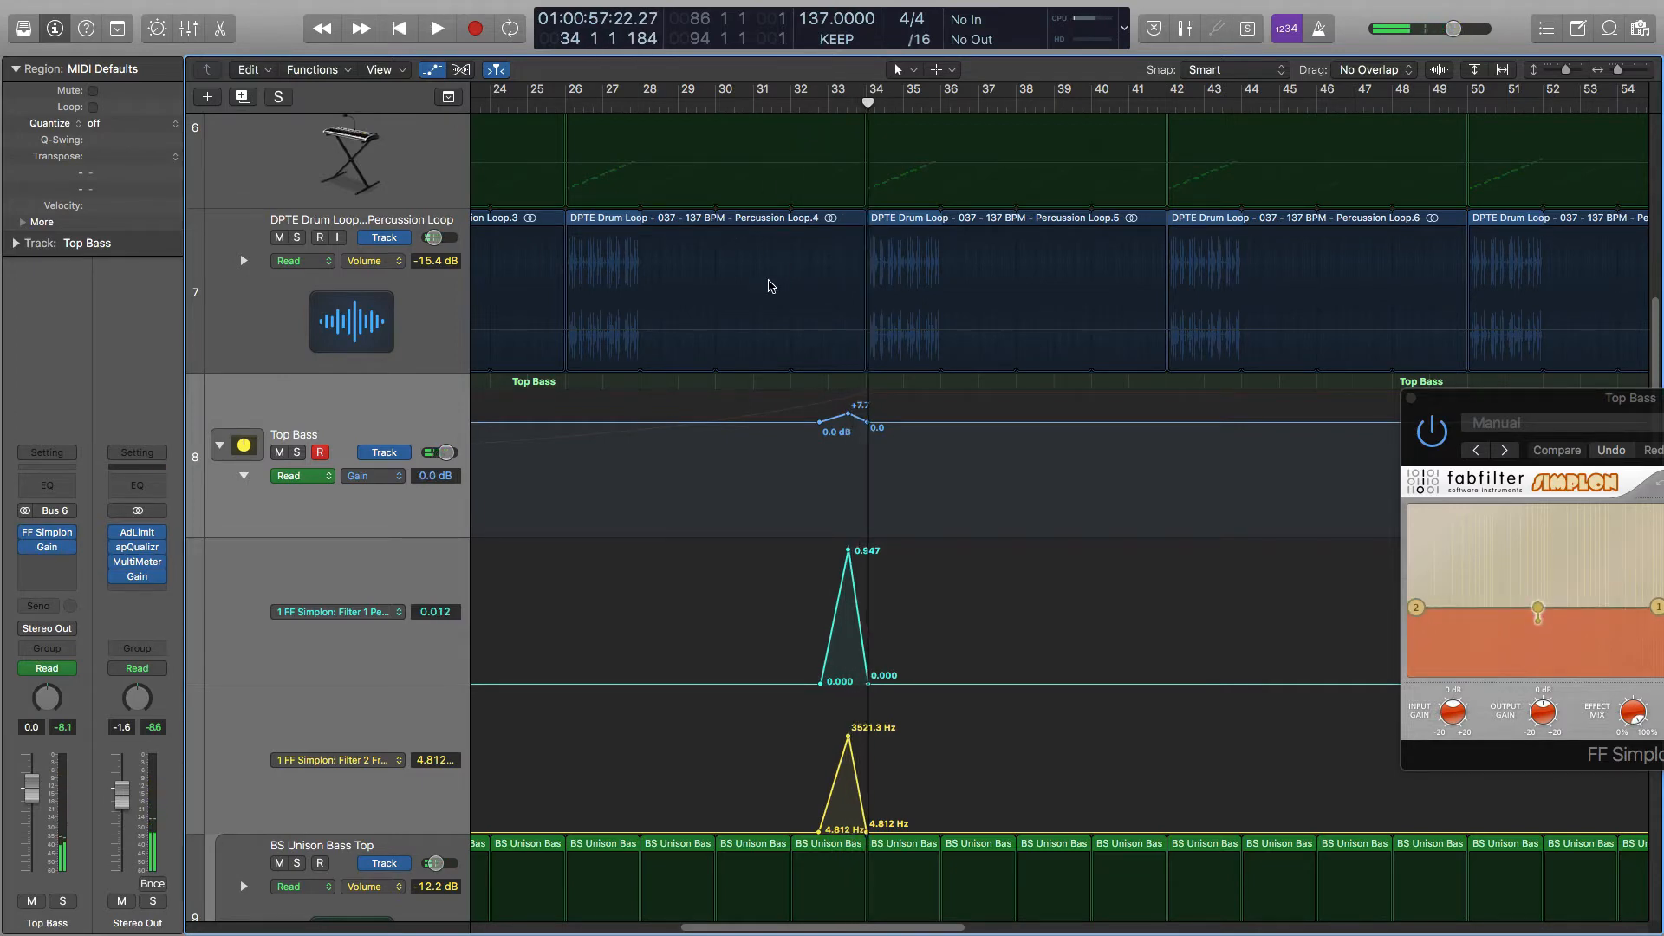
Hide the automation lanes and play the full arrangement from bar 30 through the drop at bar 34.
key("a")
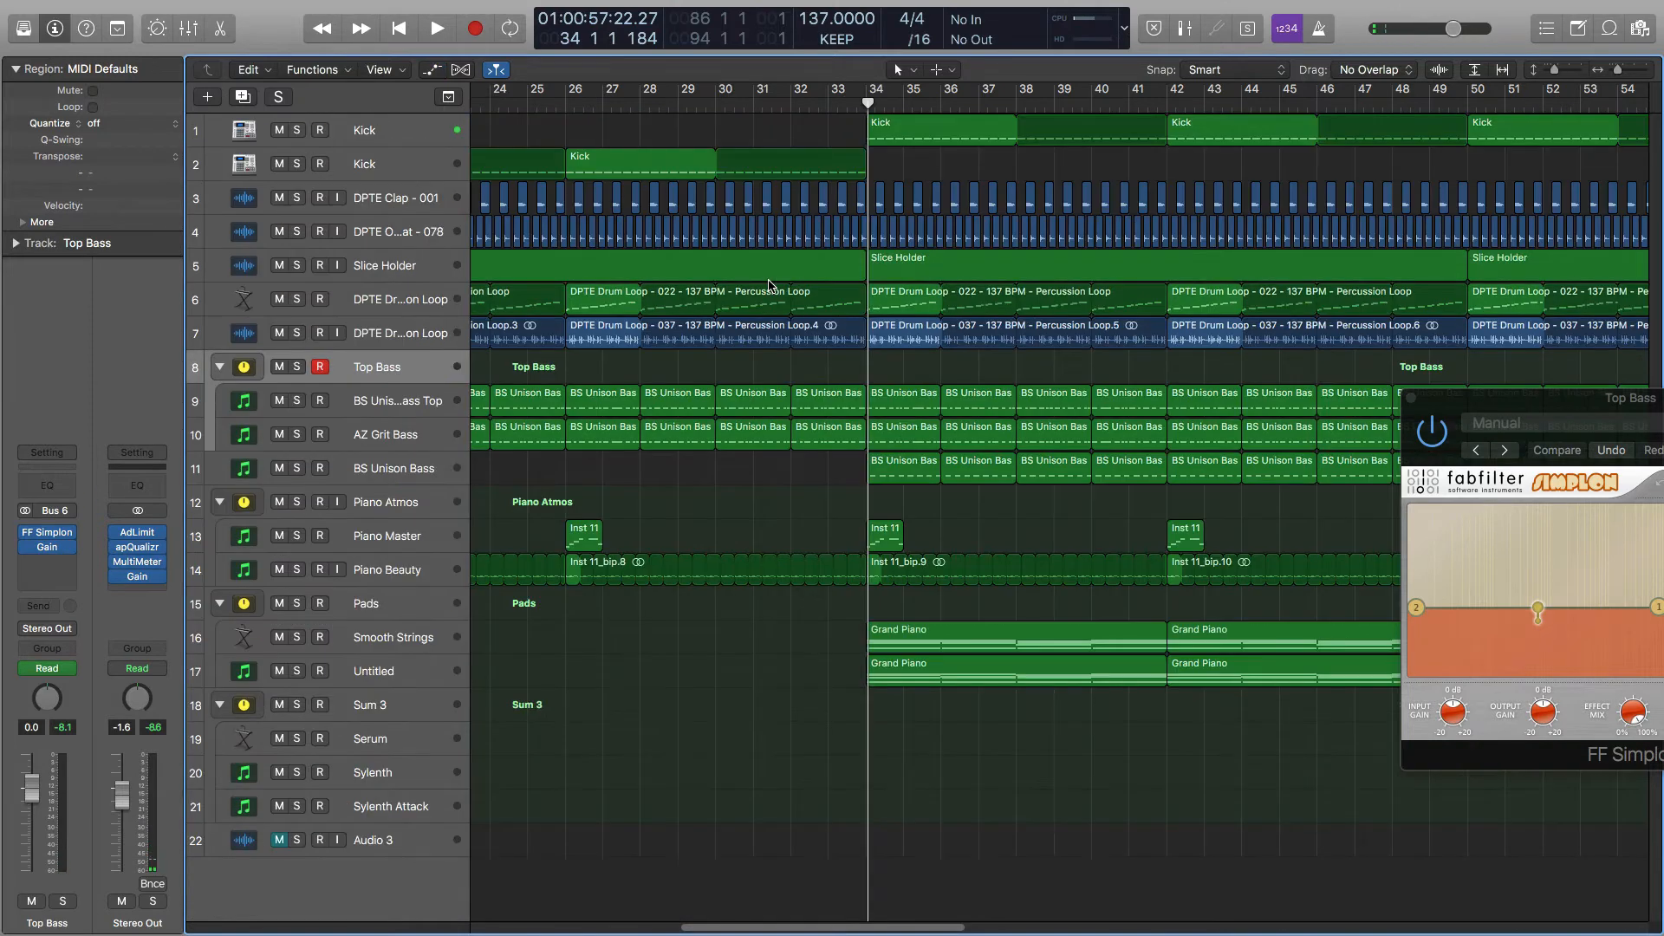
left_click(715, 103)
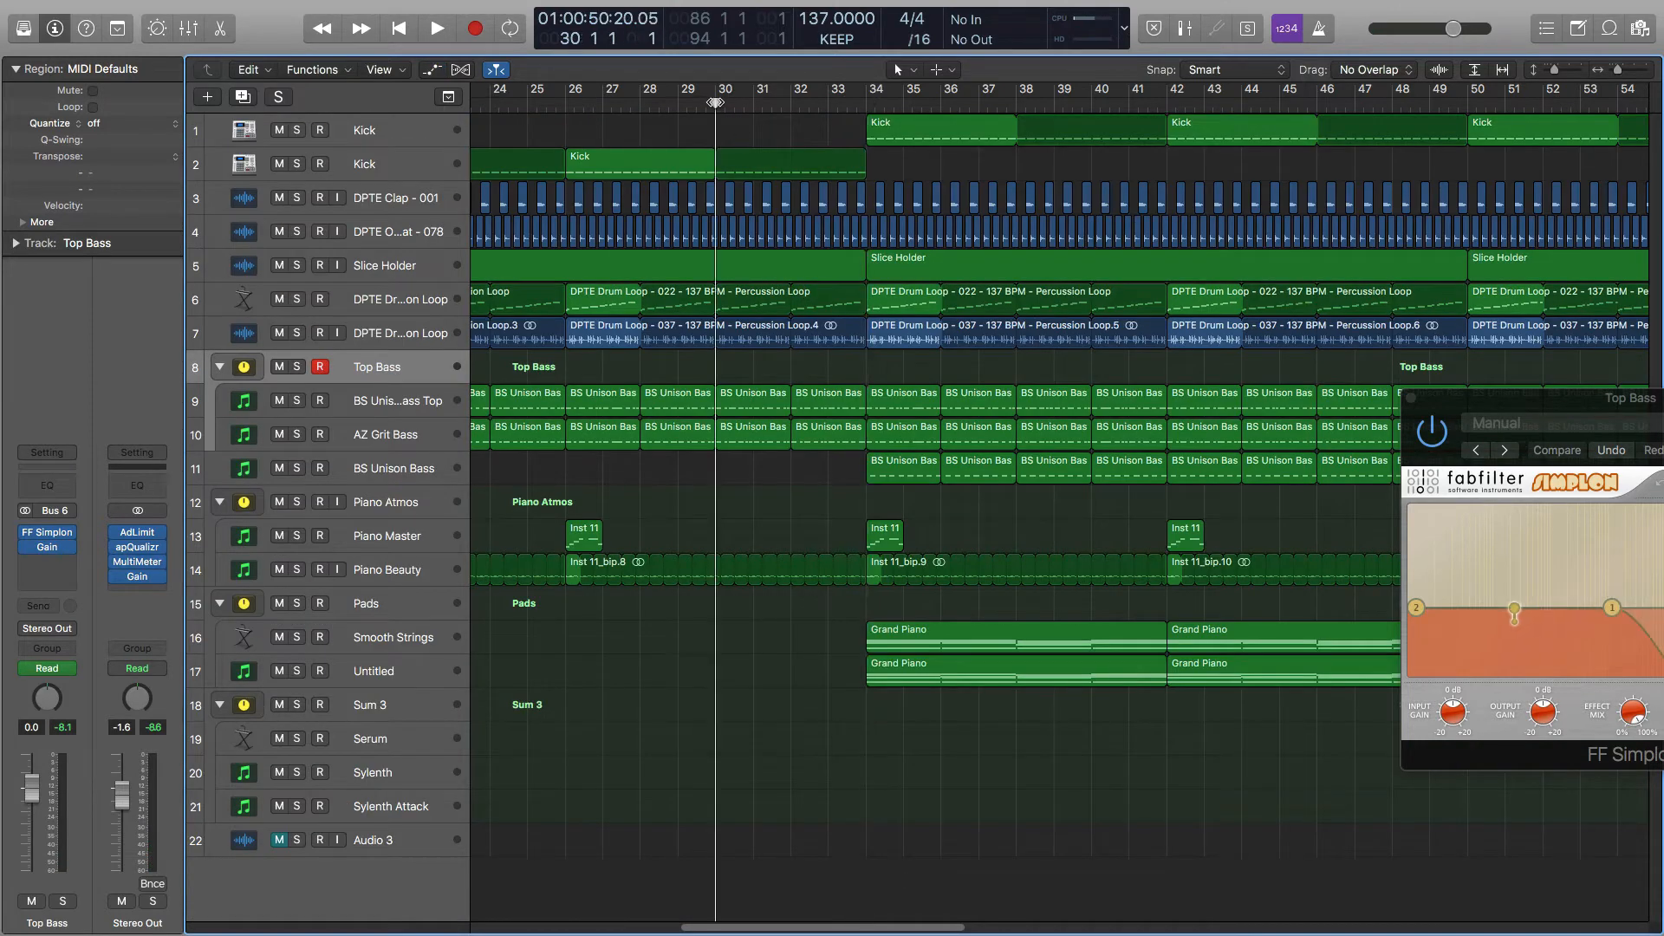
key("space")
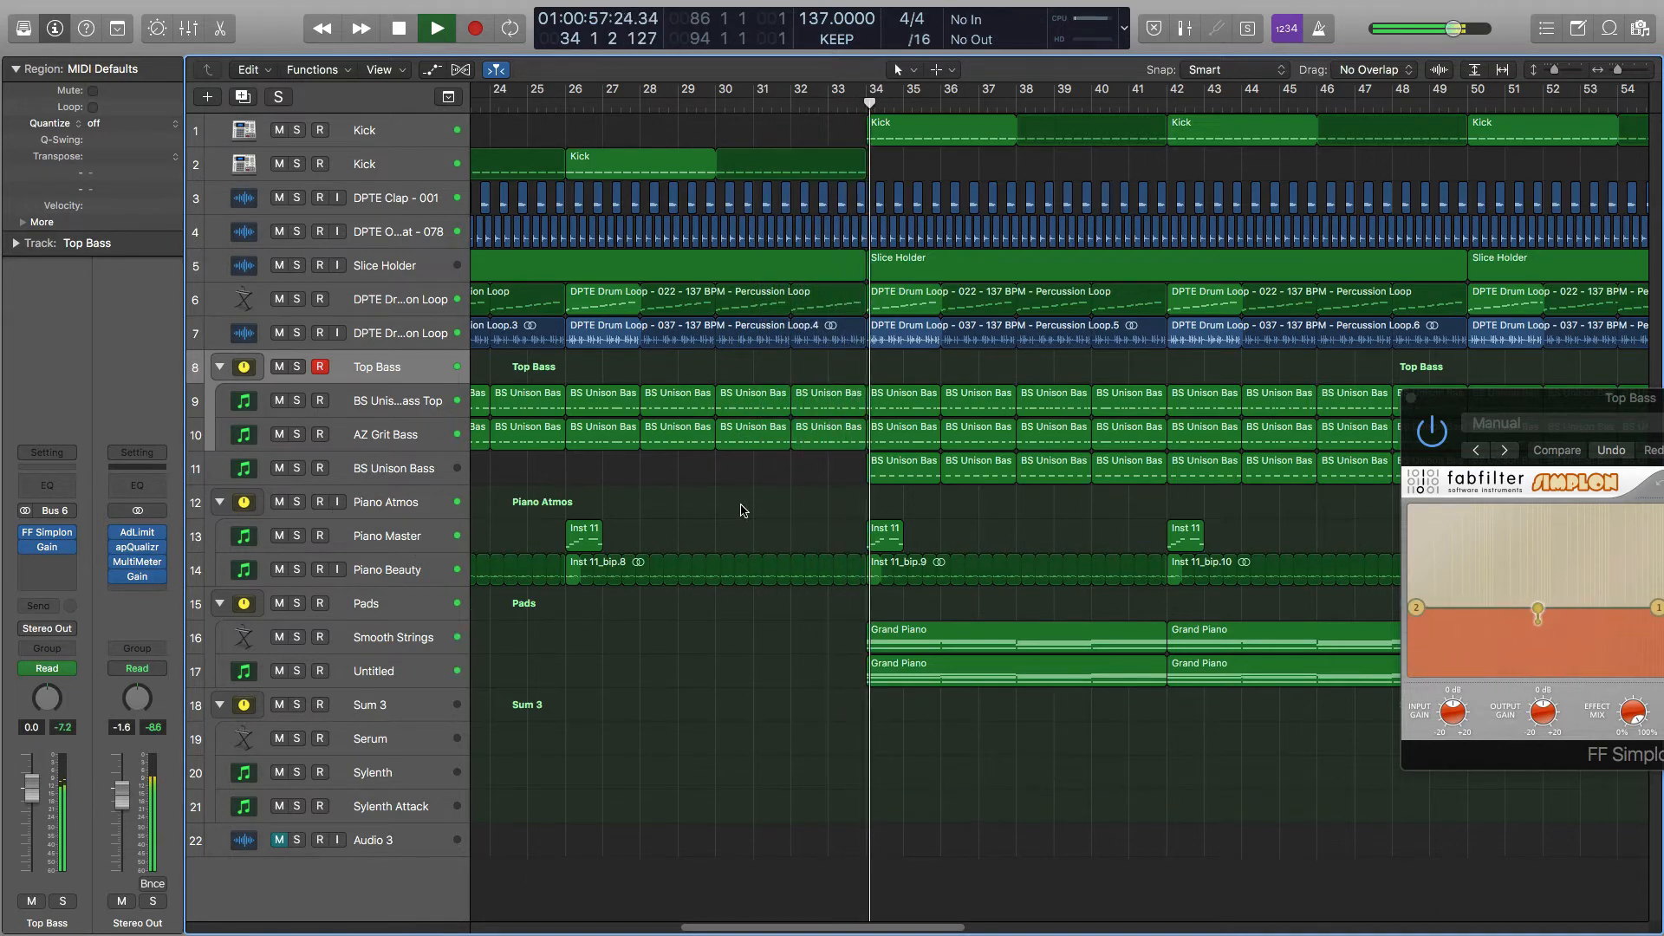
key("space")
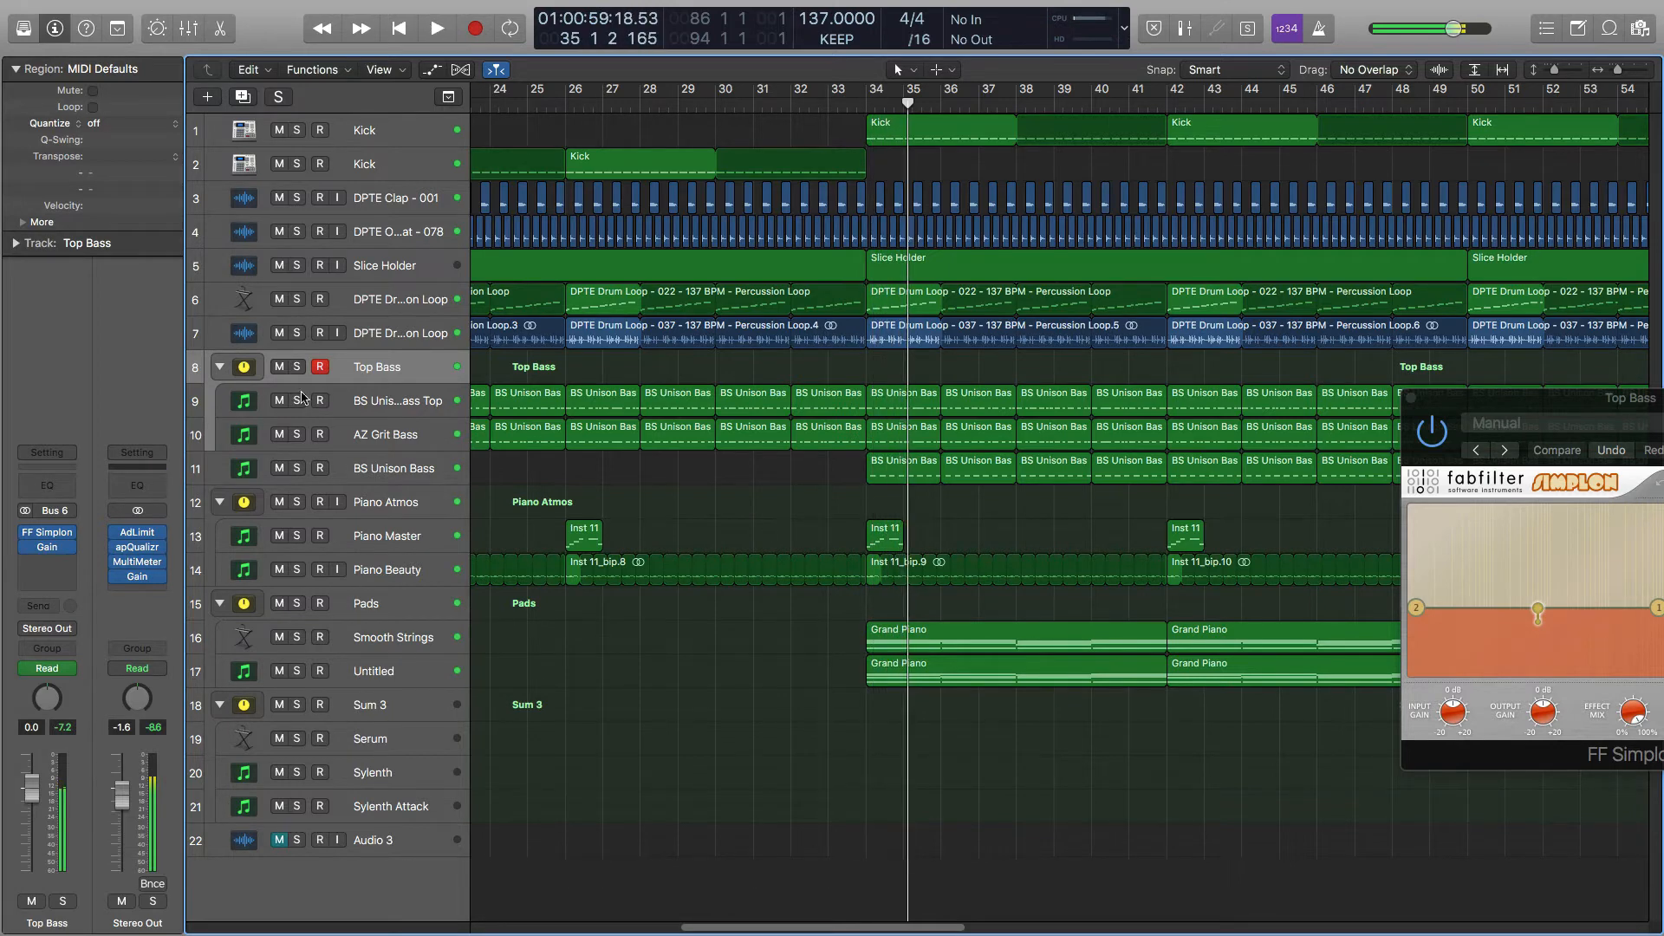
Audition the complete Top Bass filter sweep from bar 18 to about bar 37 with the Stereo Out Gain plug-in bypassed for playback.
left_click(296, 369)
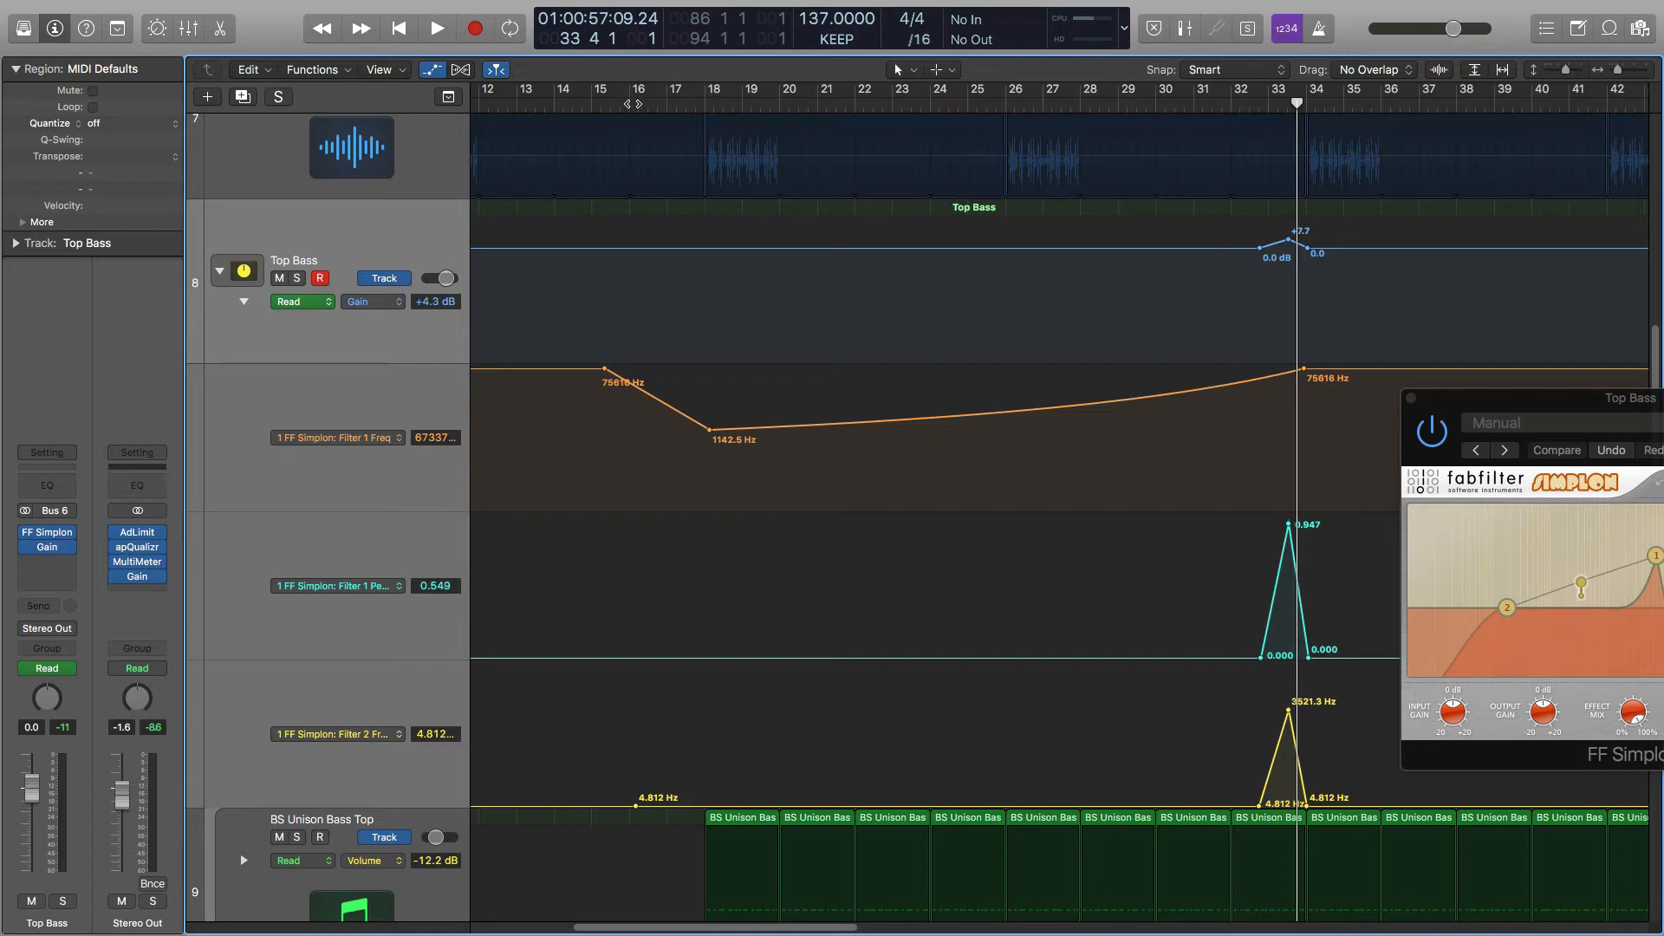
left_click(703, 105)
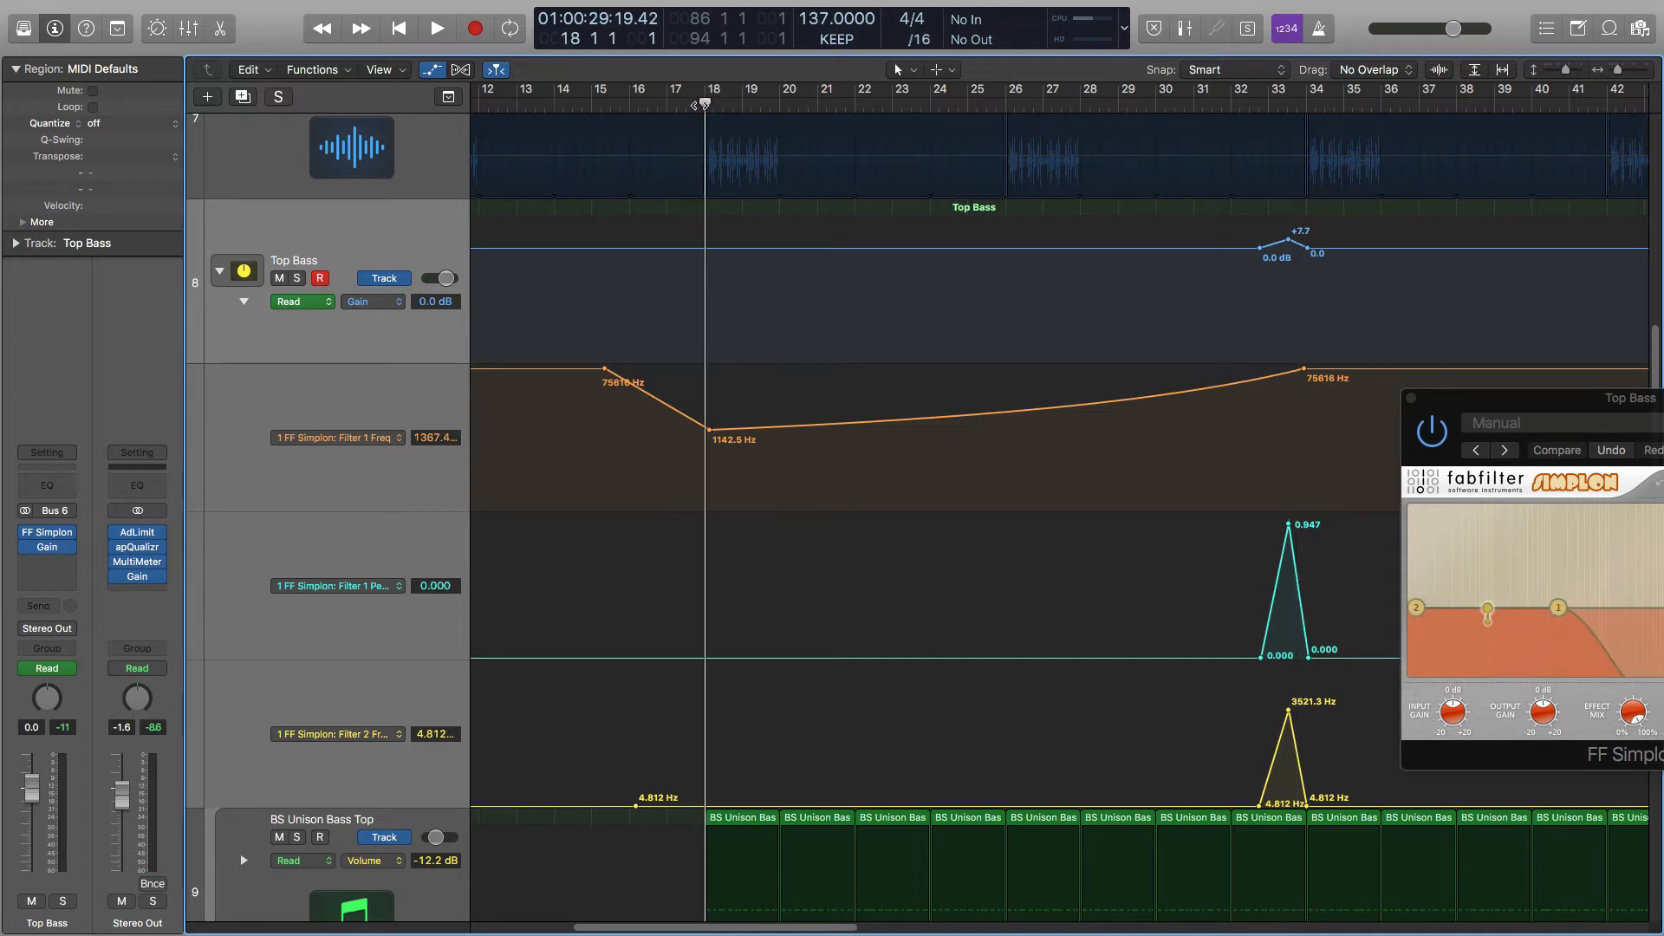
key("space")
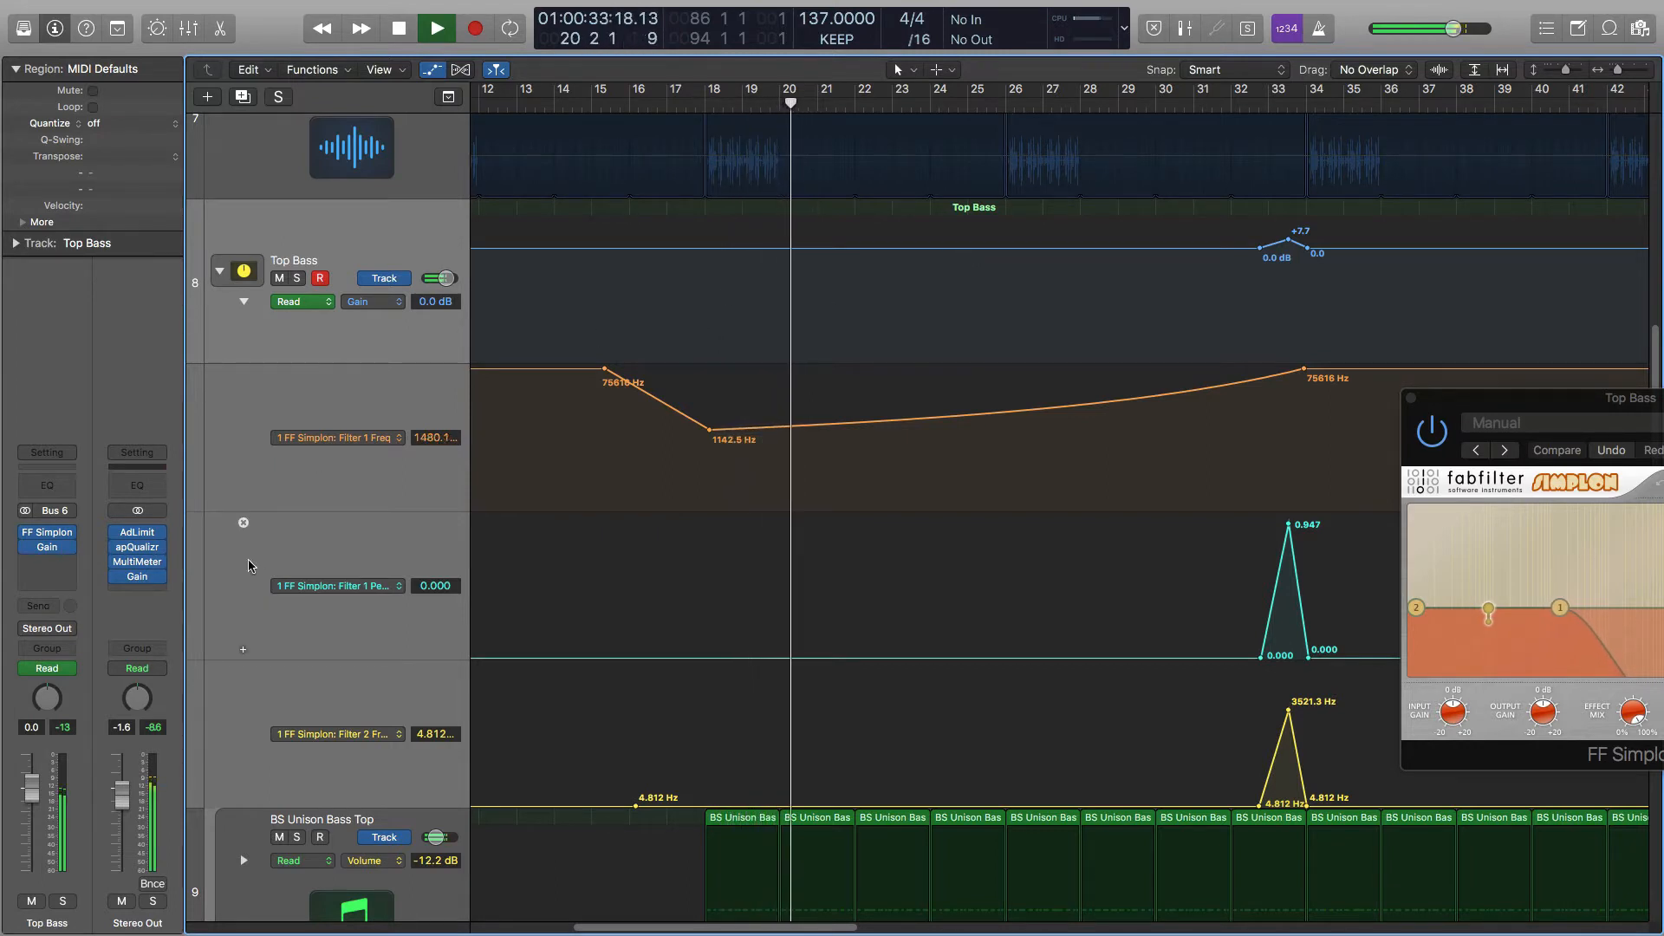
left_click(117, 579)
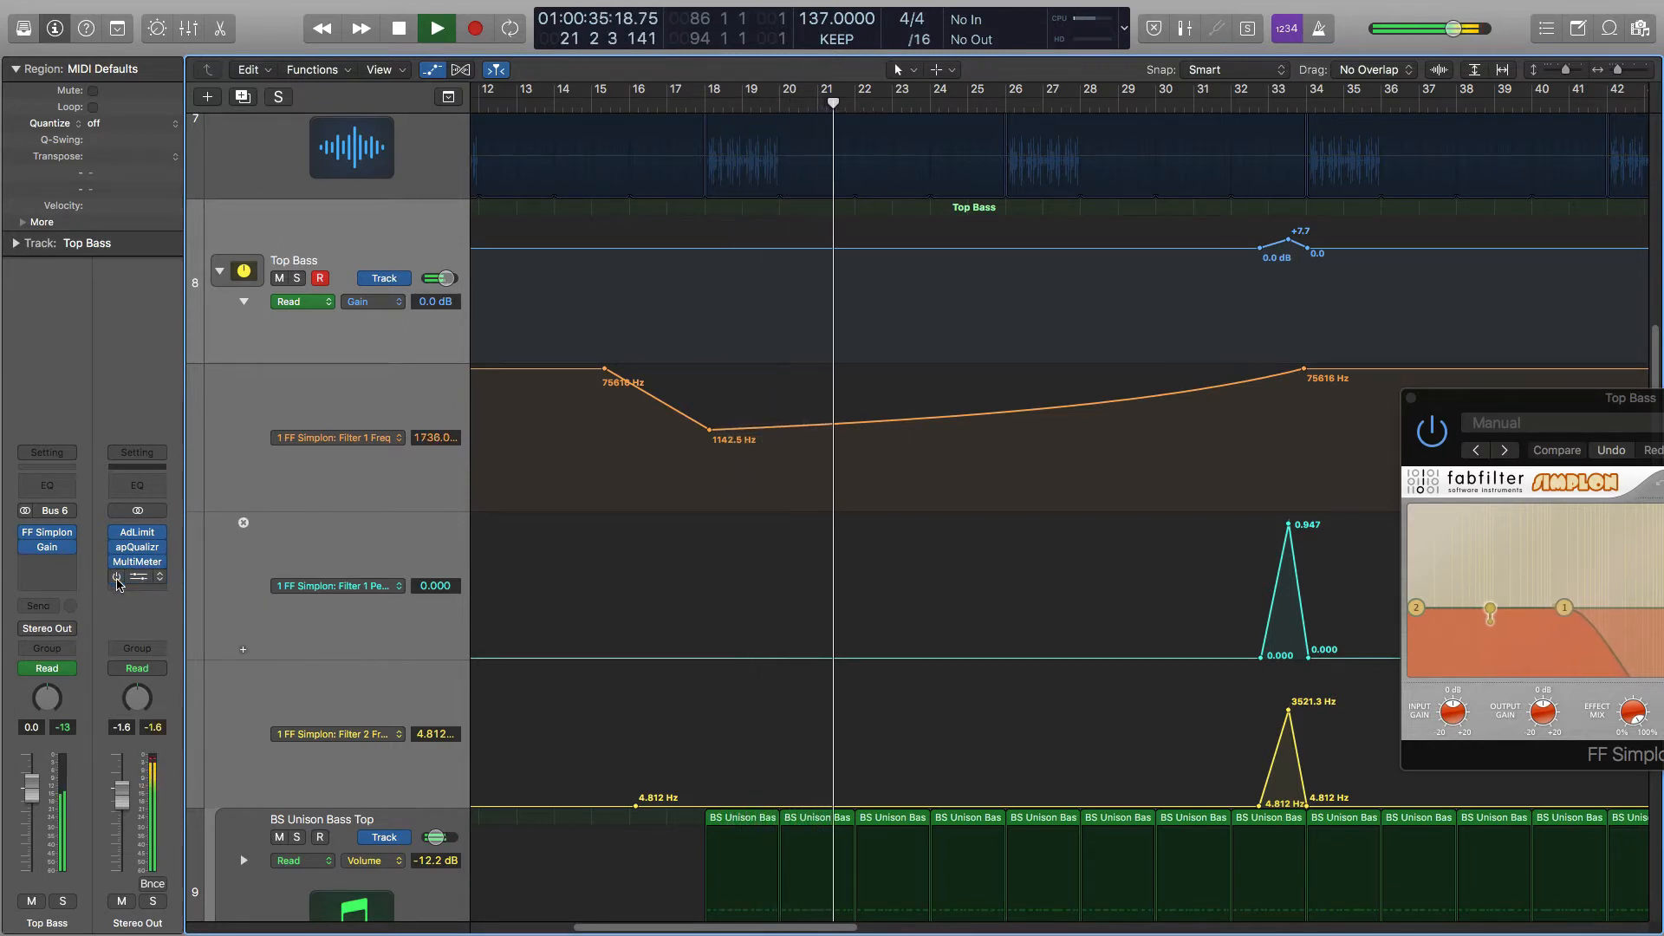
left_click(117, 578)
scroll(467, 574, "right", 7)
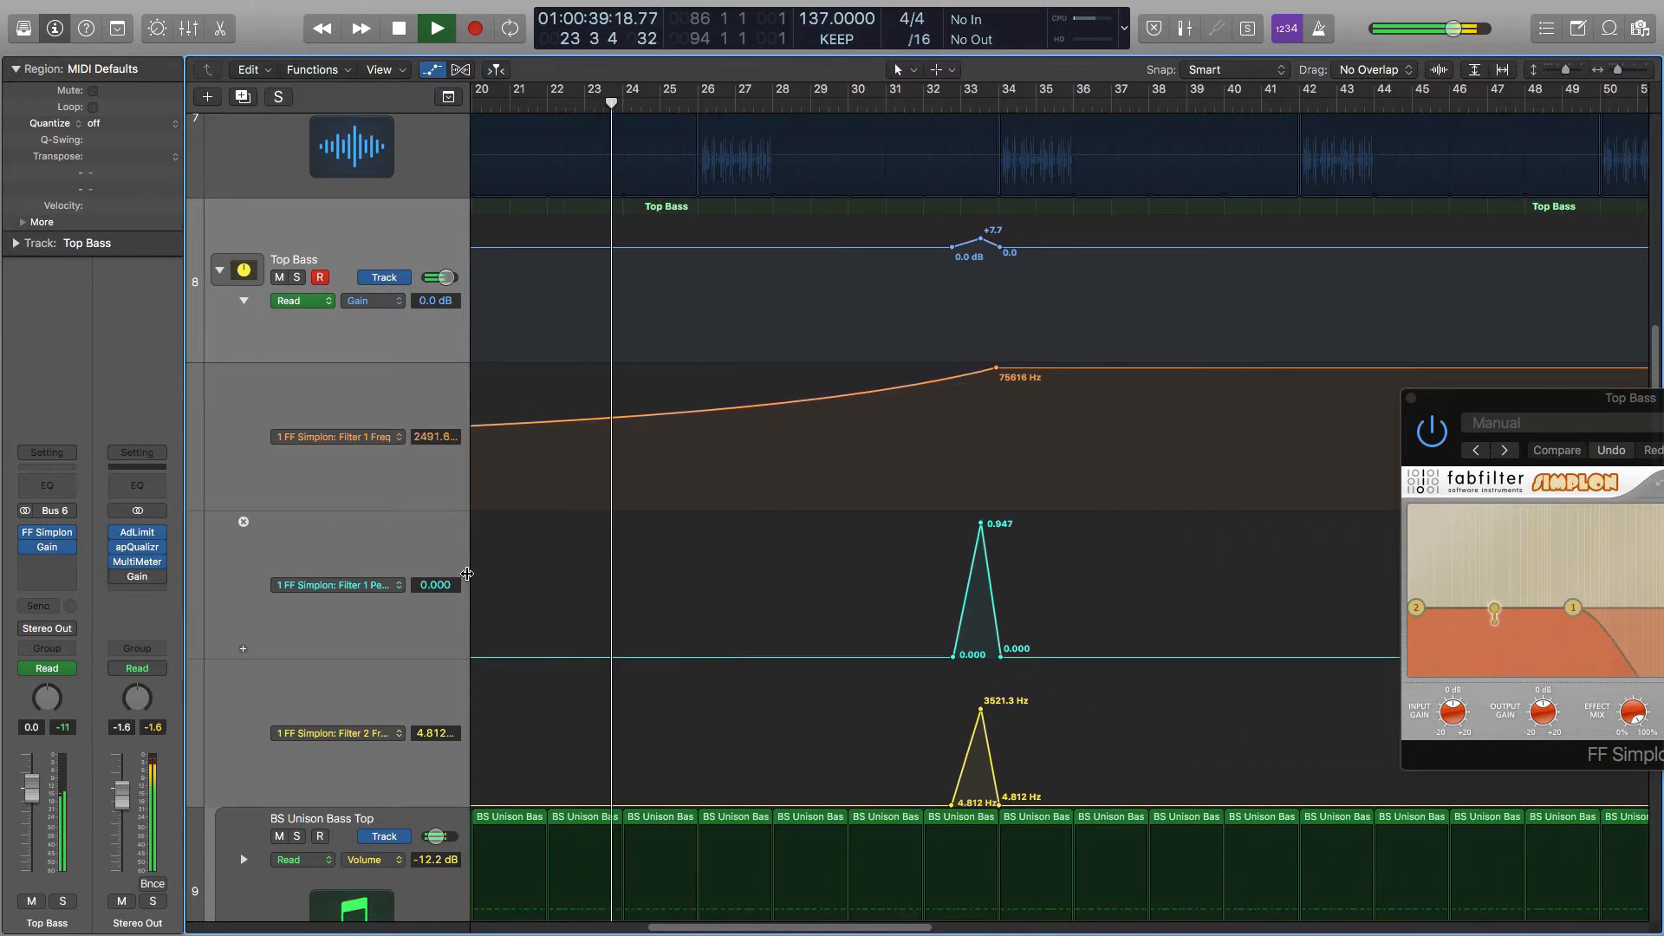
scroll(467, 574, "right", 2)
scroll(467, 573, "right", 1)
scroll(467, 573, "right", 1)
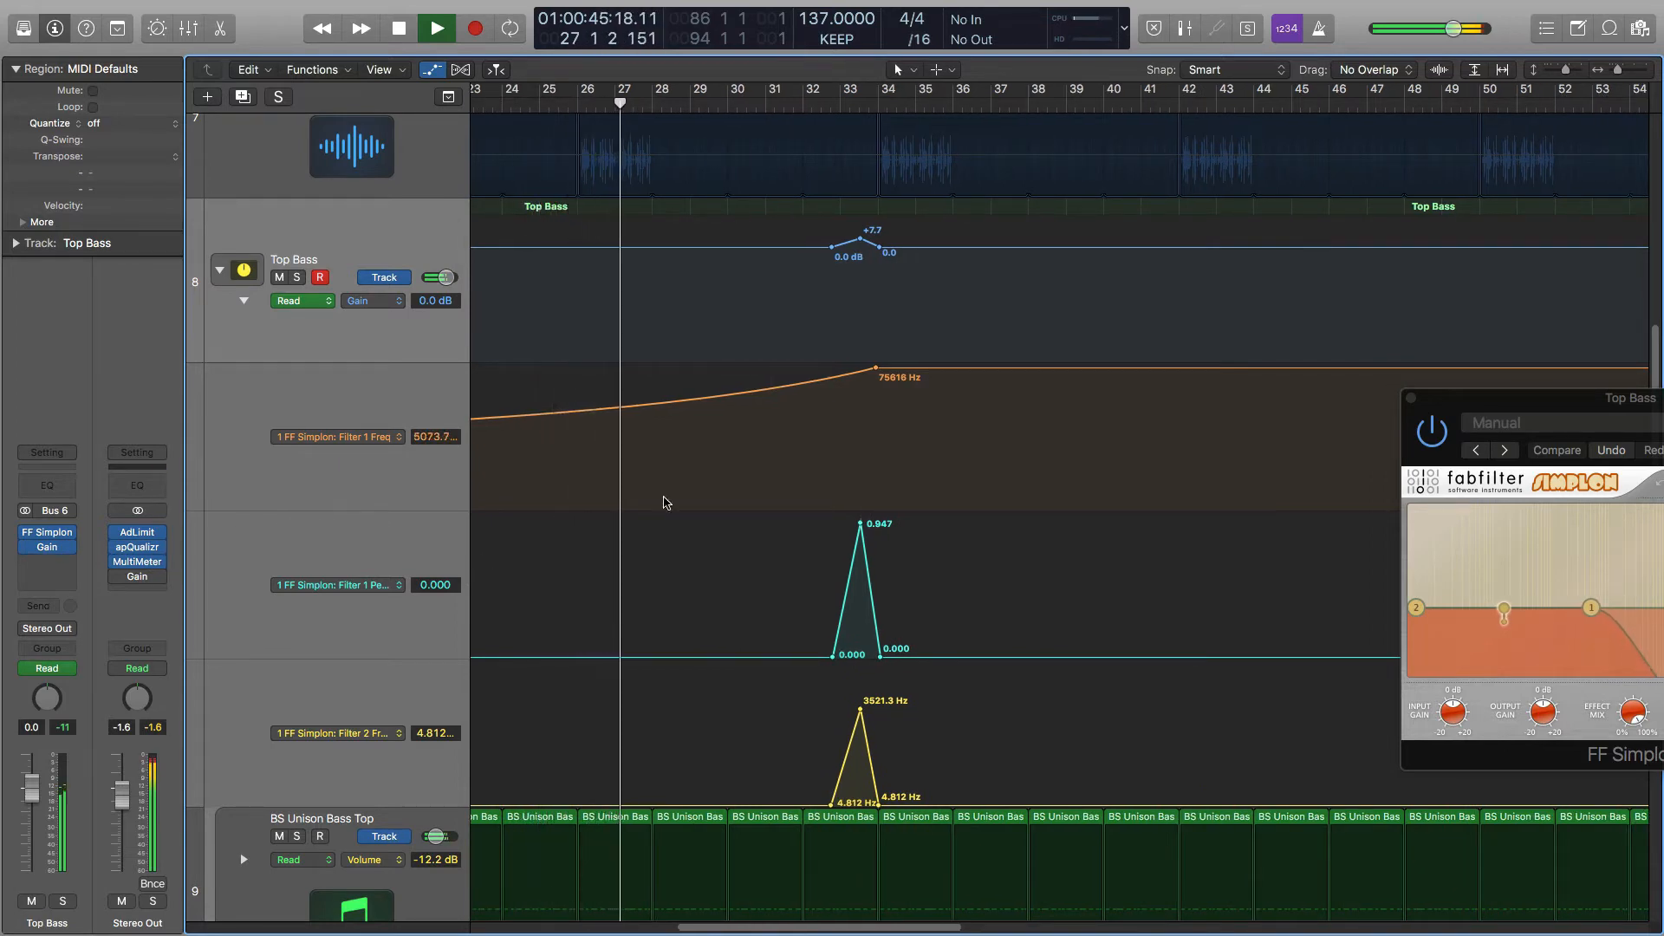
left_click(859, 238)
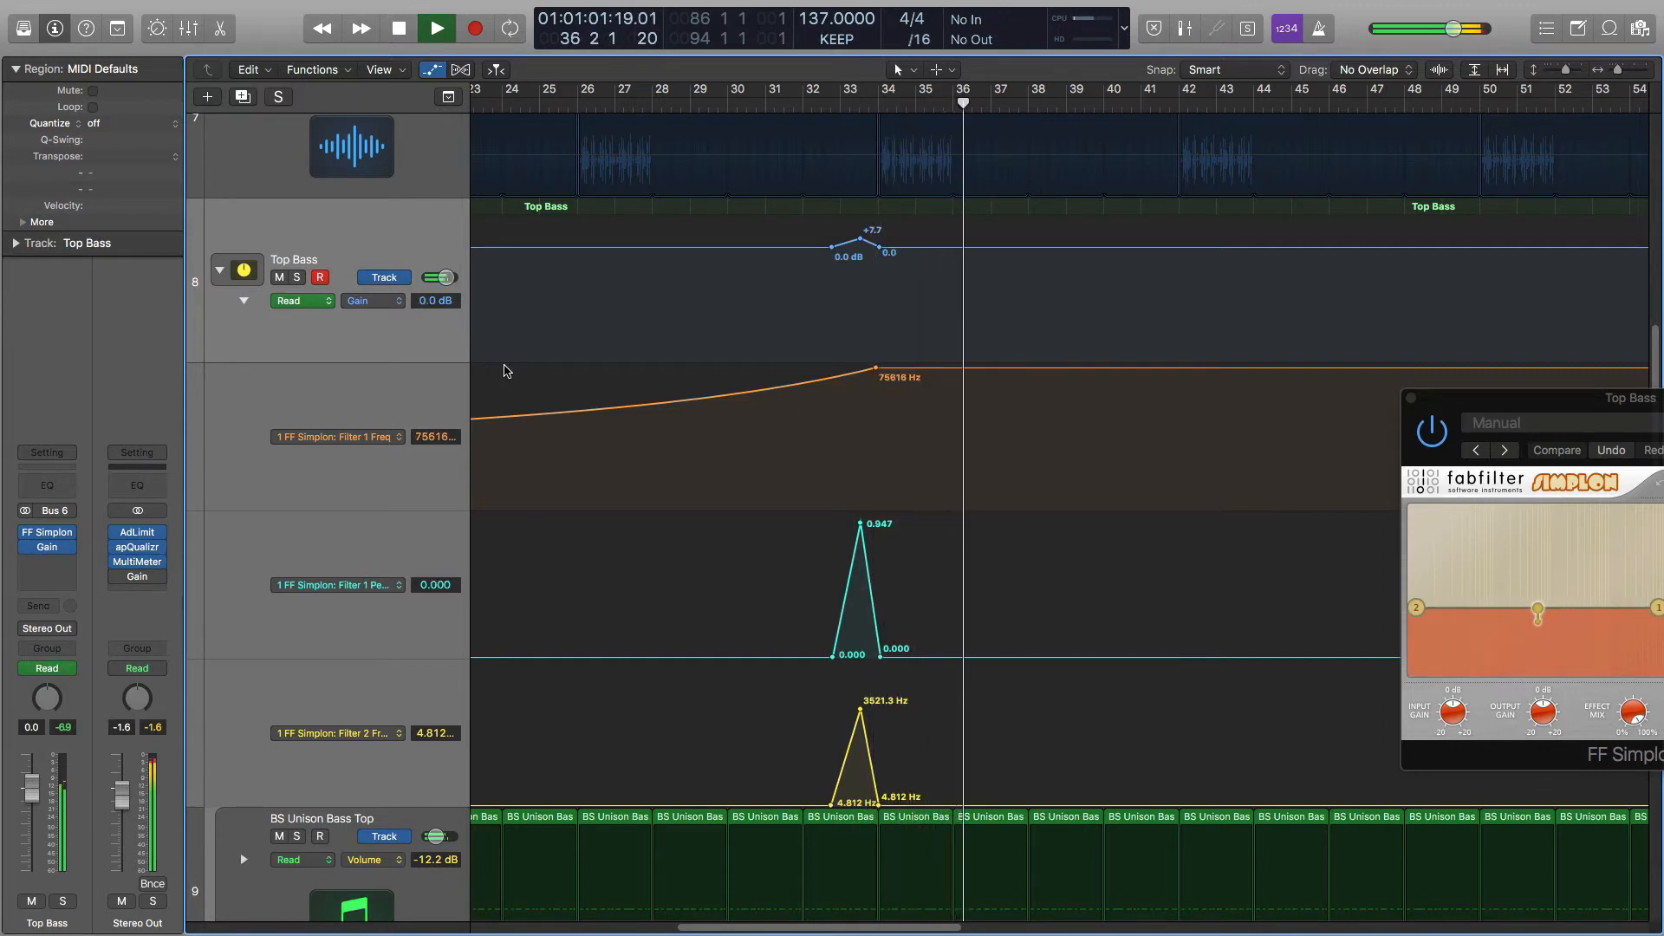
key("space")
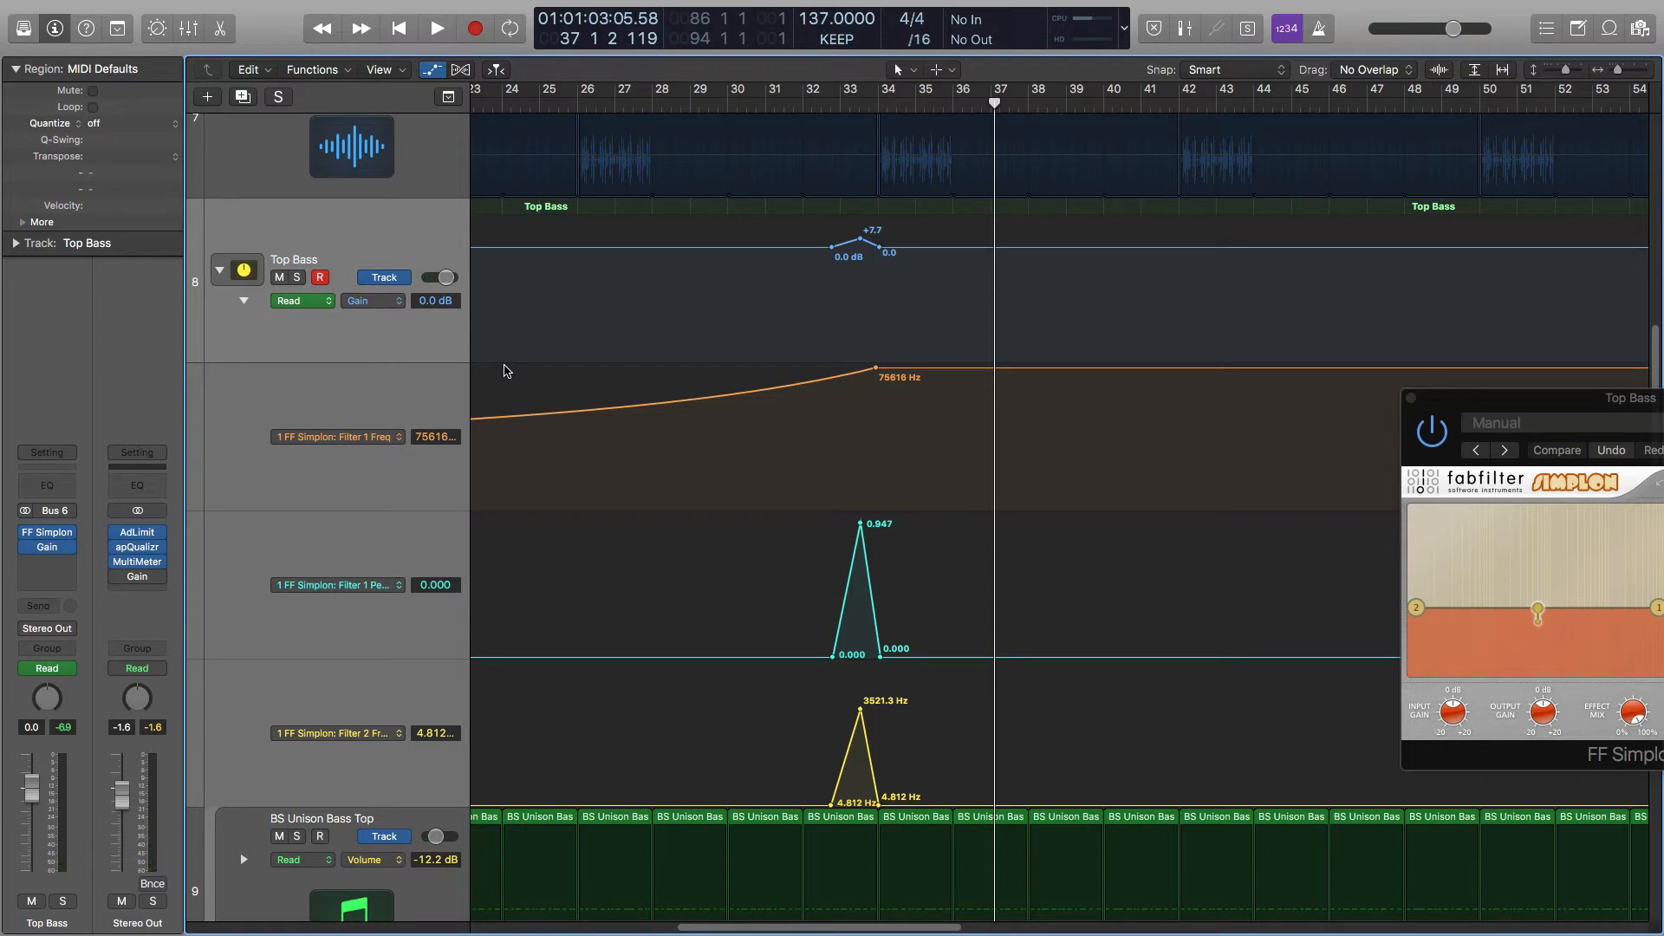
mouse_move(119, 583)
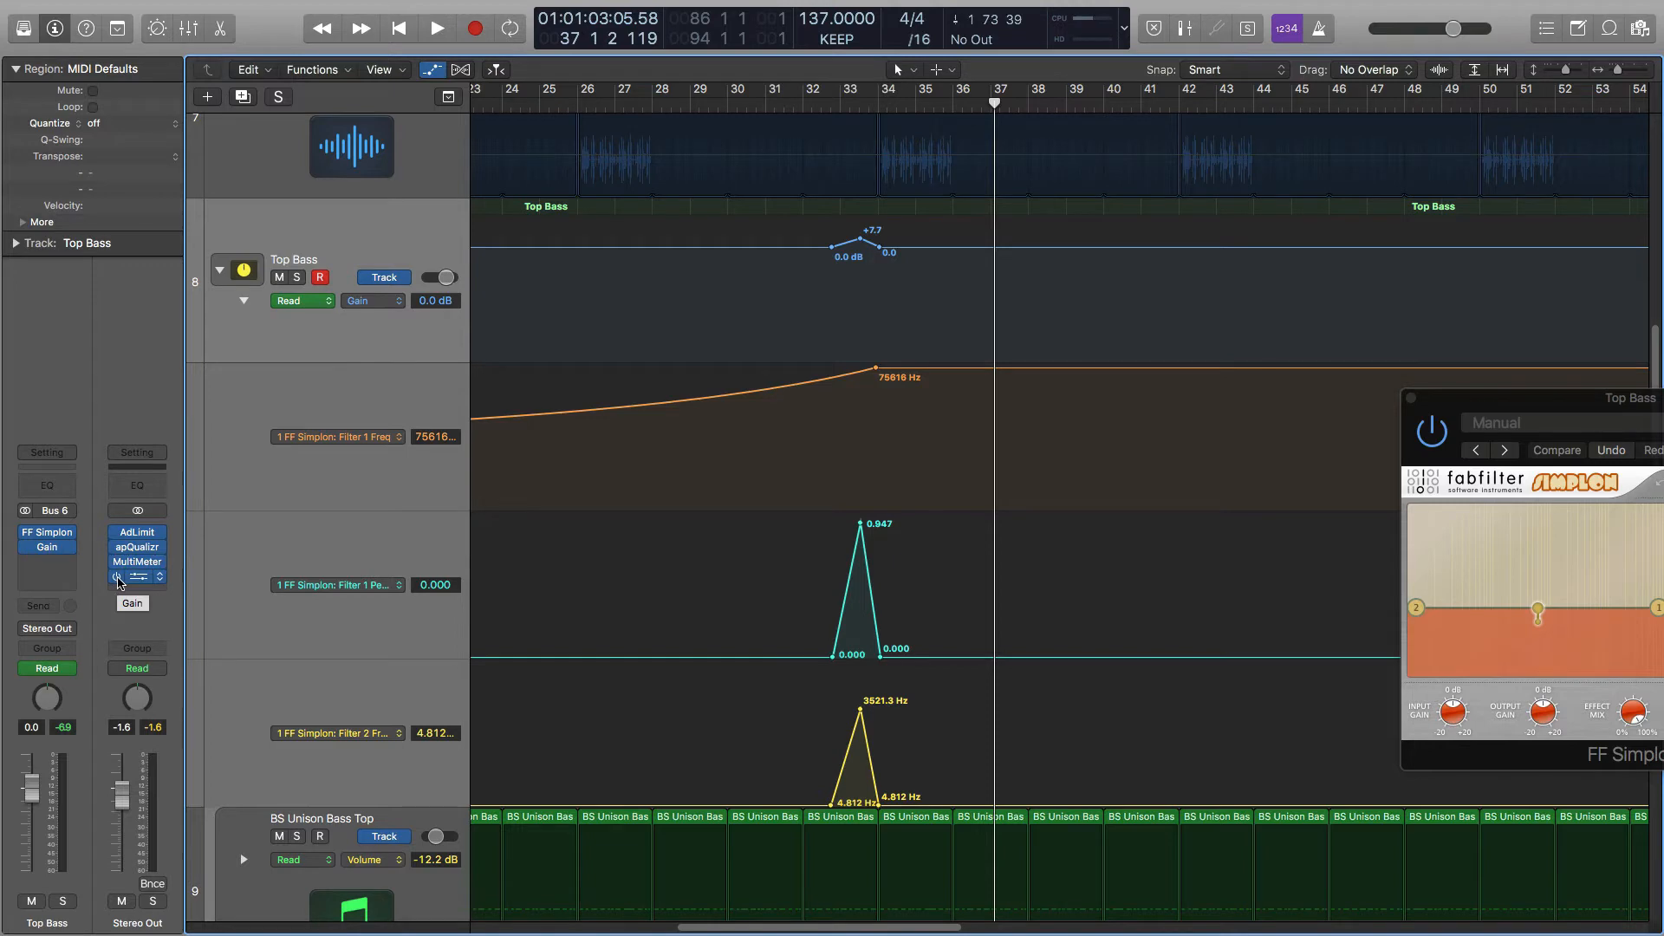
Hide the automation lanes again to return to the compact track list.
key("a")
key("super+Up")
key("super+Up")
key("super+Up")
key("super+Up")
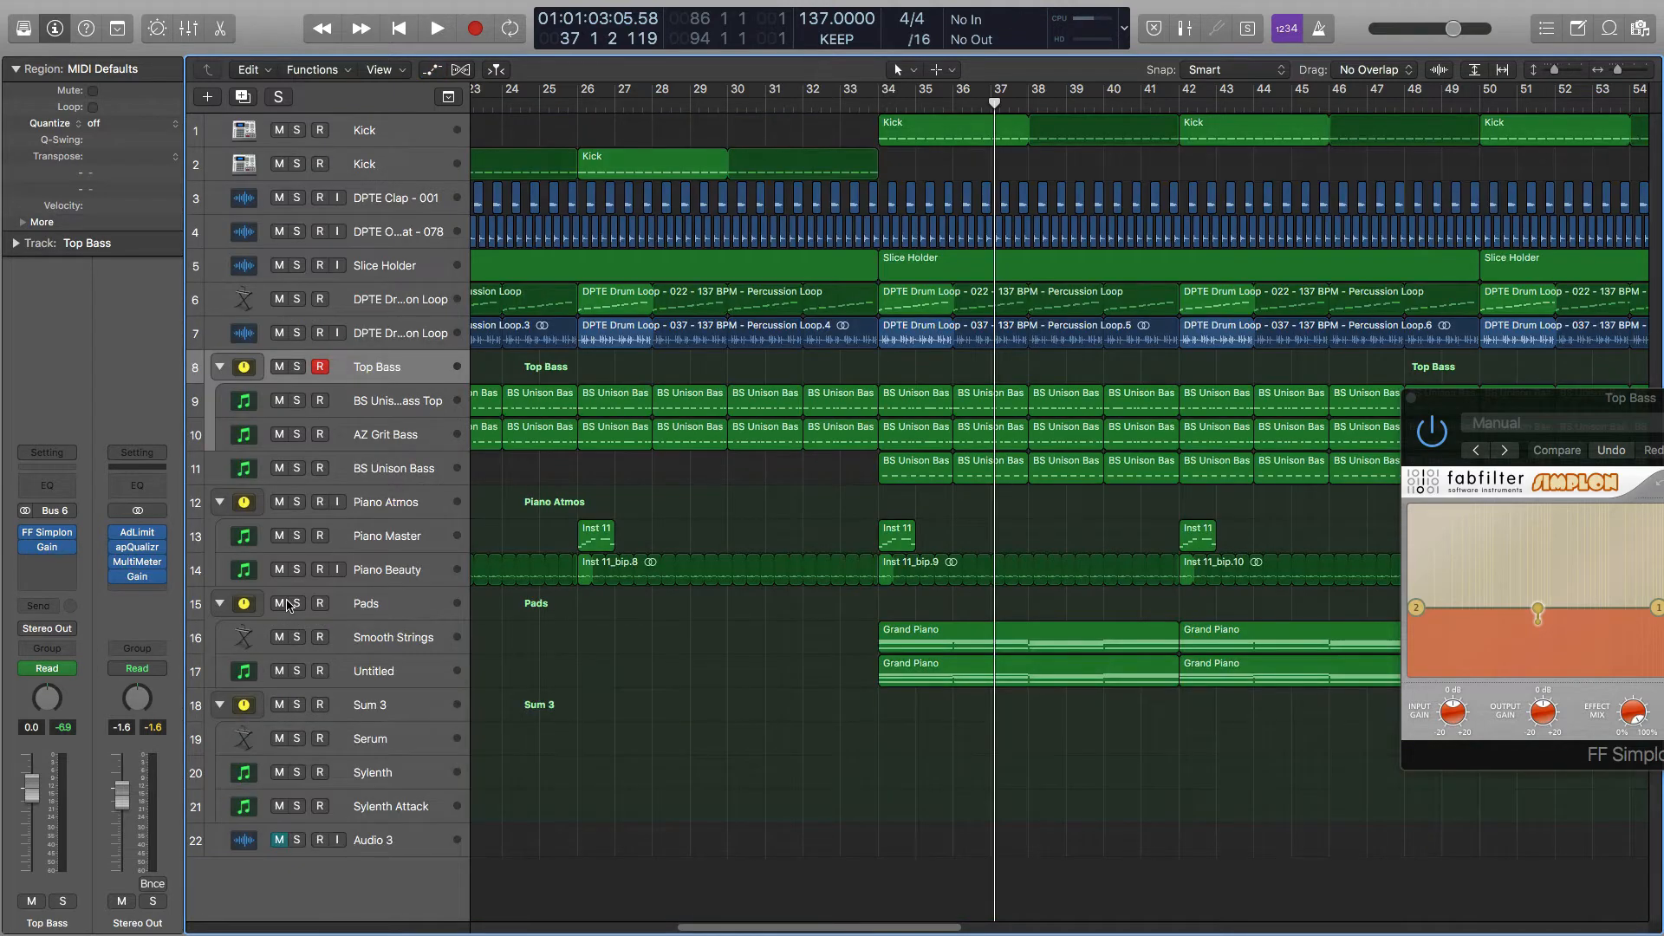
Solo the Piano Atmos stack and audition it from the start of the project to about bar 4.
scroll(689, 459, "left", 10)
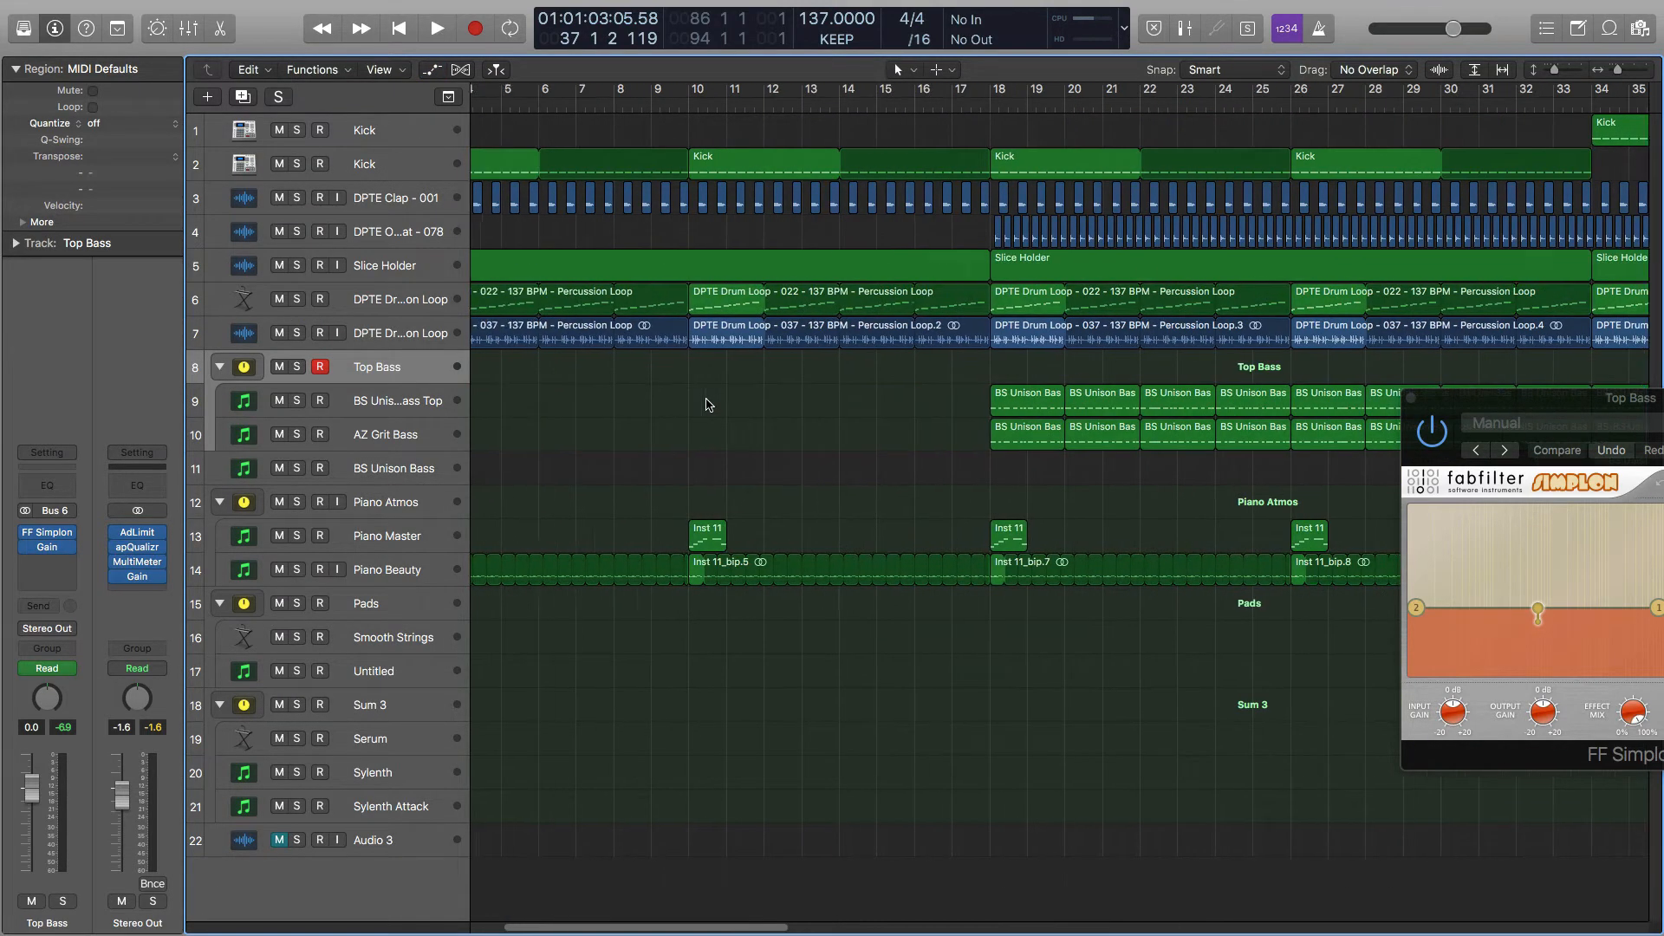
scroll(706, 404, "left", 3)
key("super+Left")
key("super+Left")
key("super+Left")
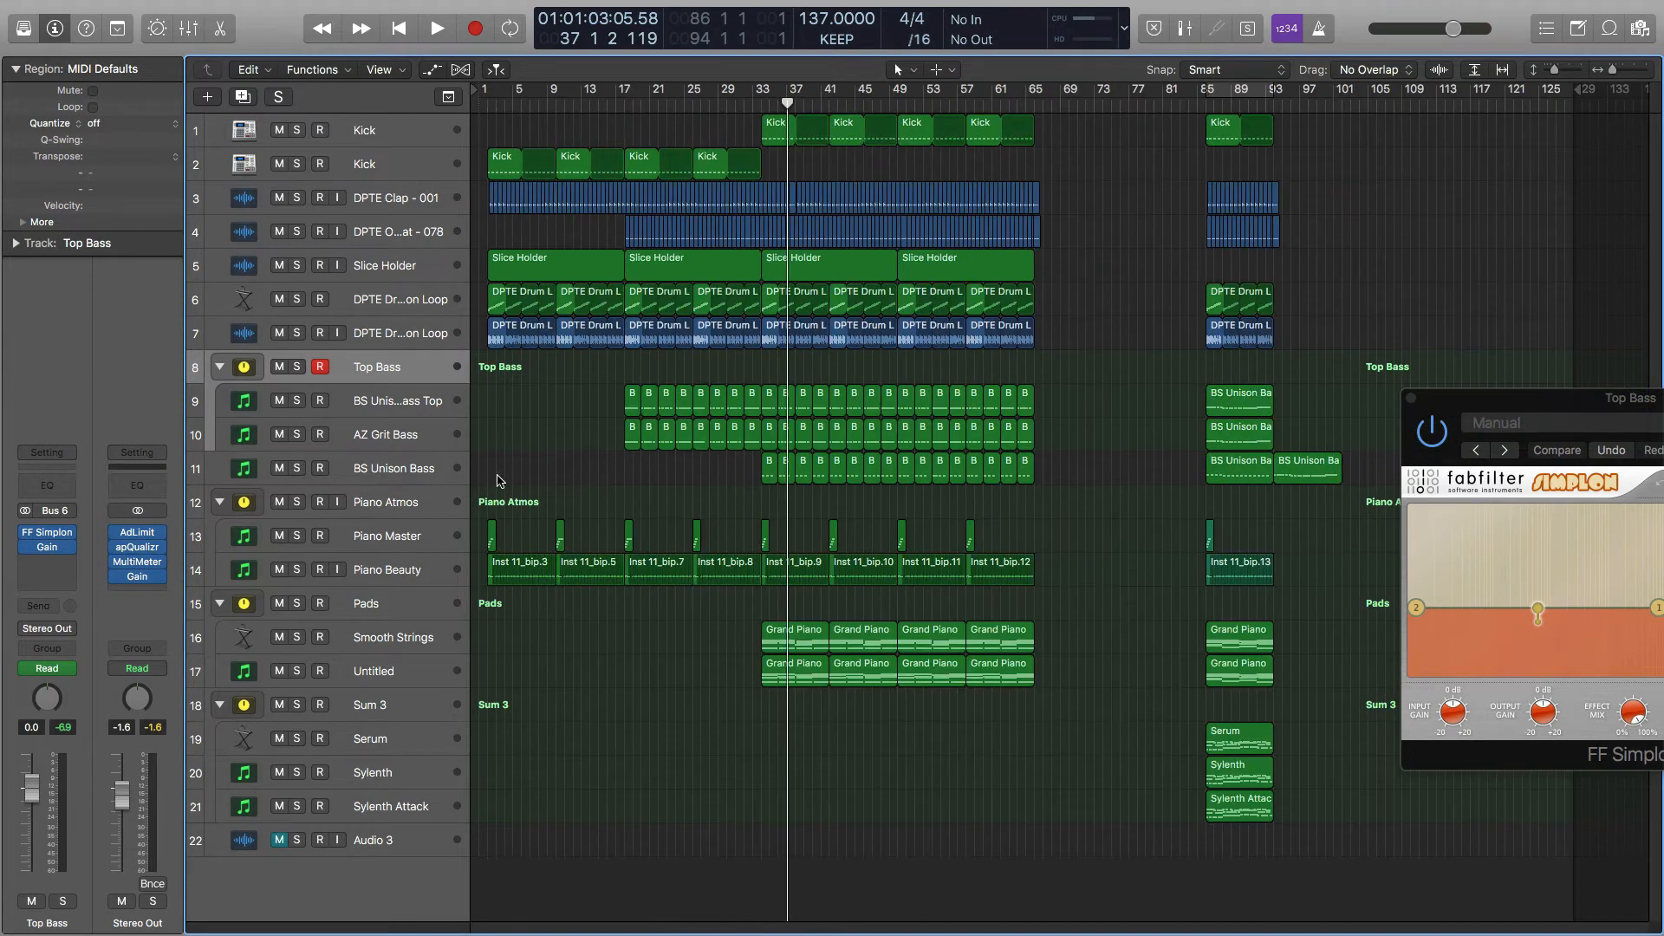
left_click(298, 502)
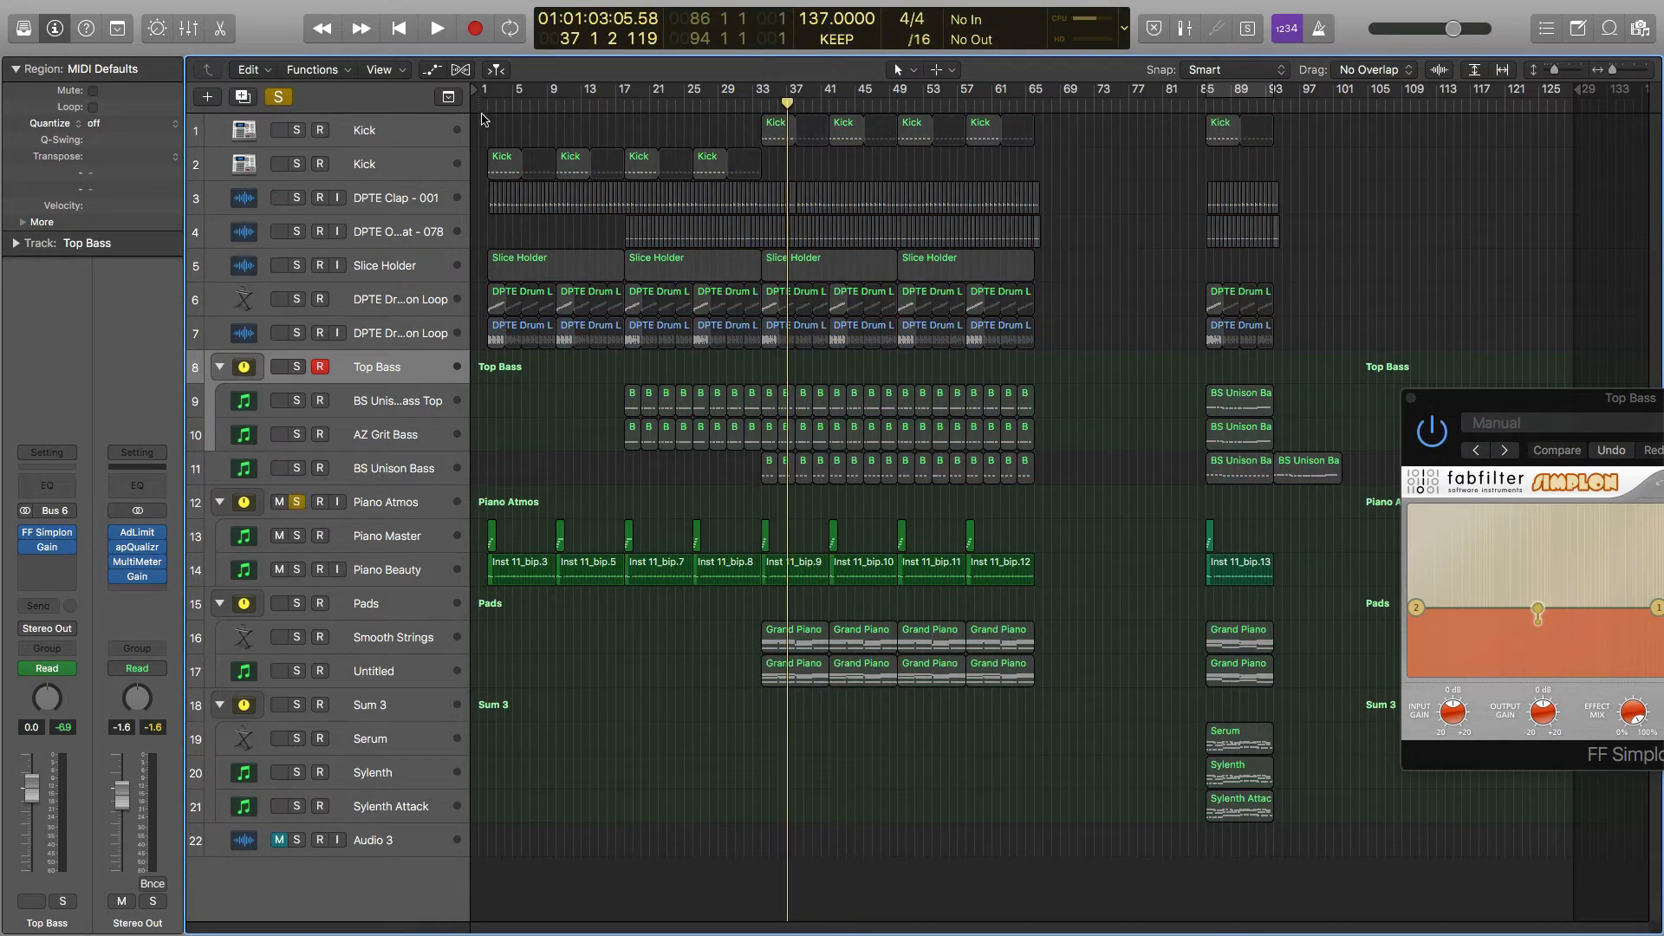
key("Return")
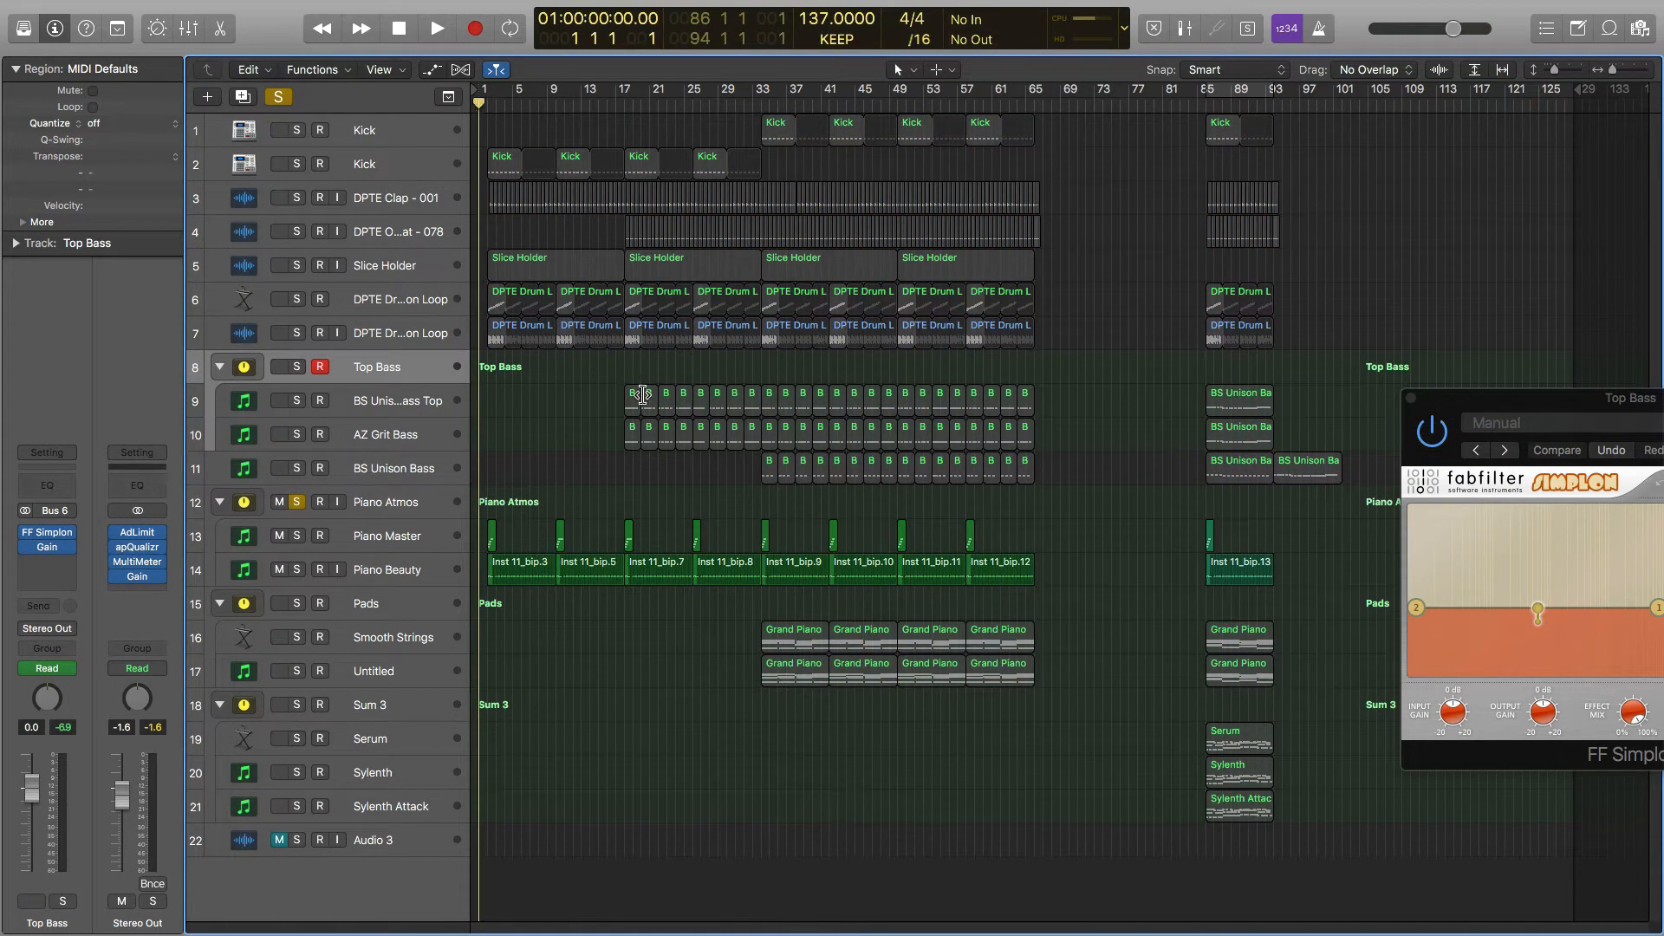
key("space")
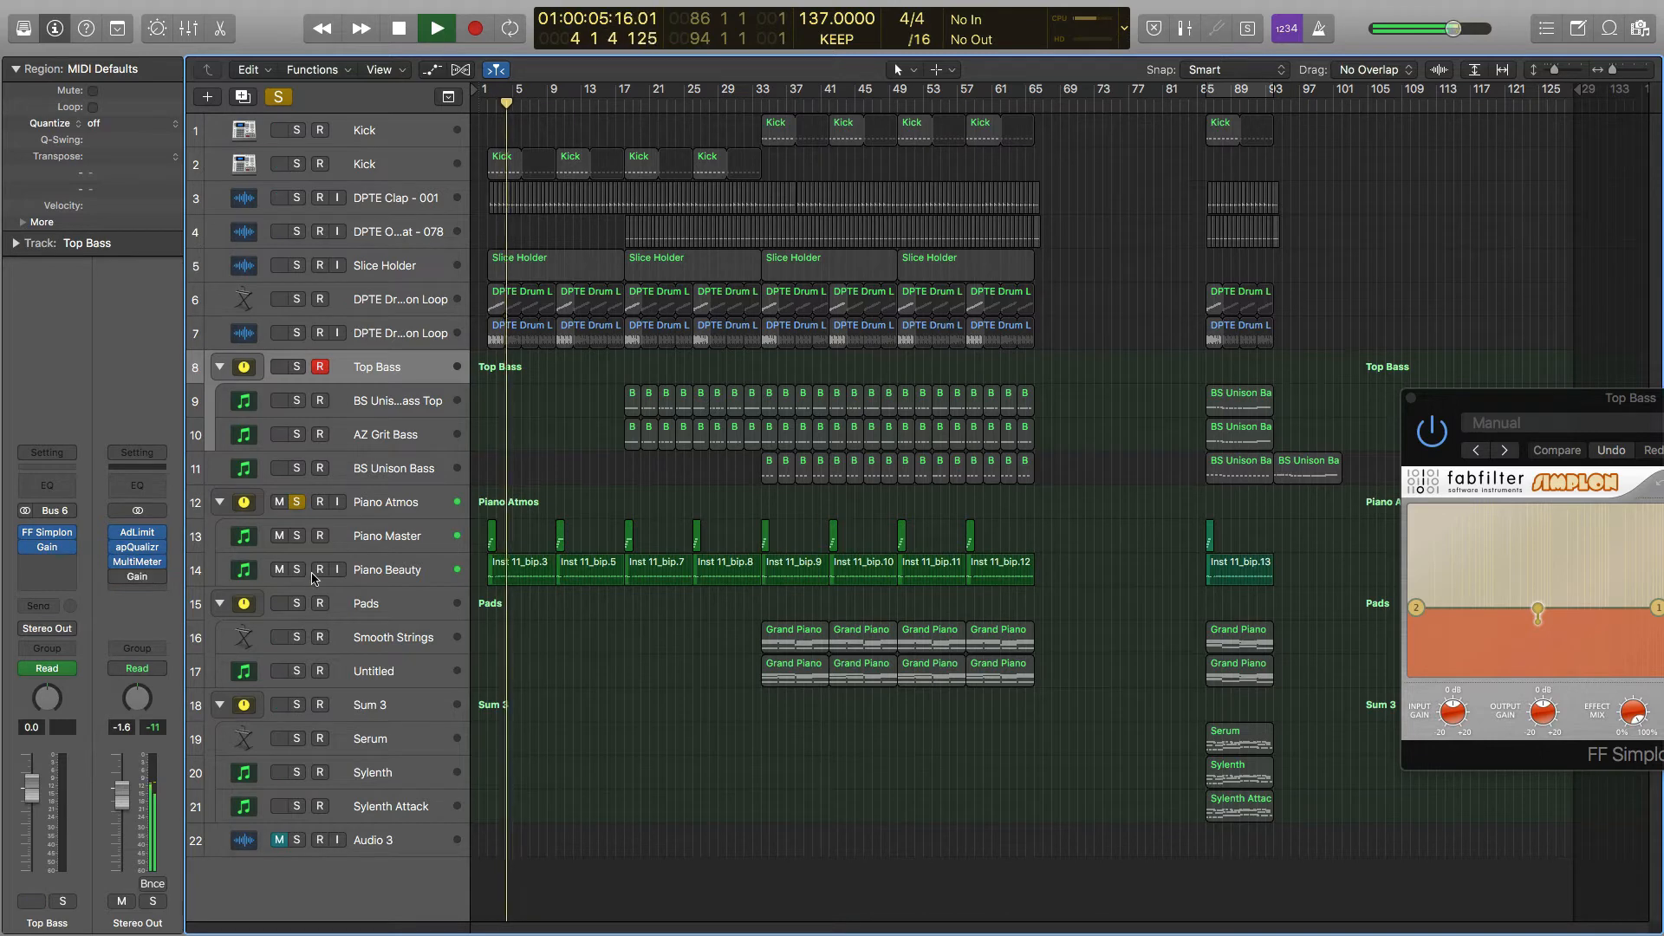
key("space")
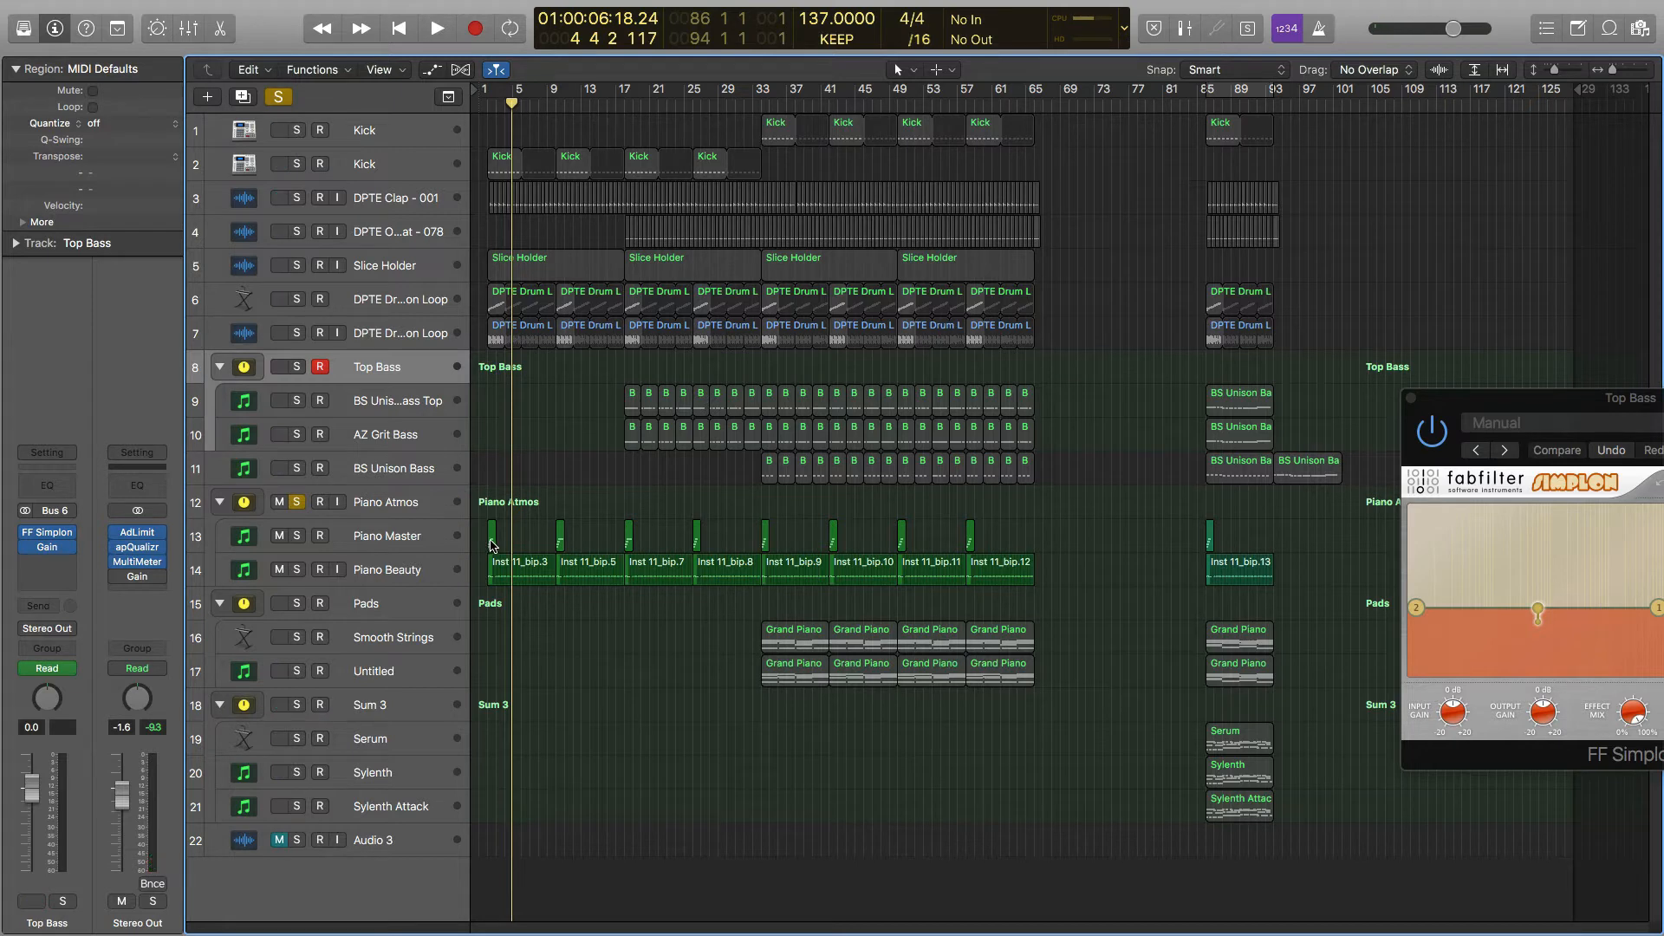
Solo the Piano Master track, clear the solo on the Piano Atmos stack, and audition the piano from bar 2.
left_click(295, 539)
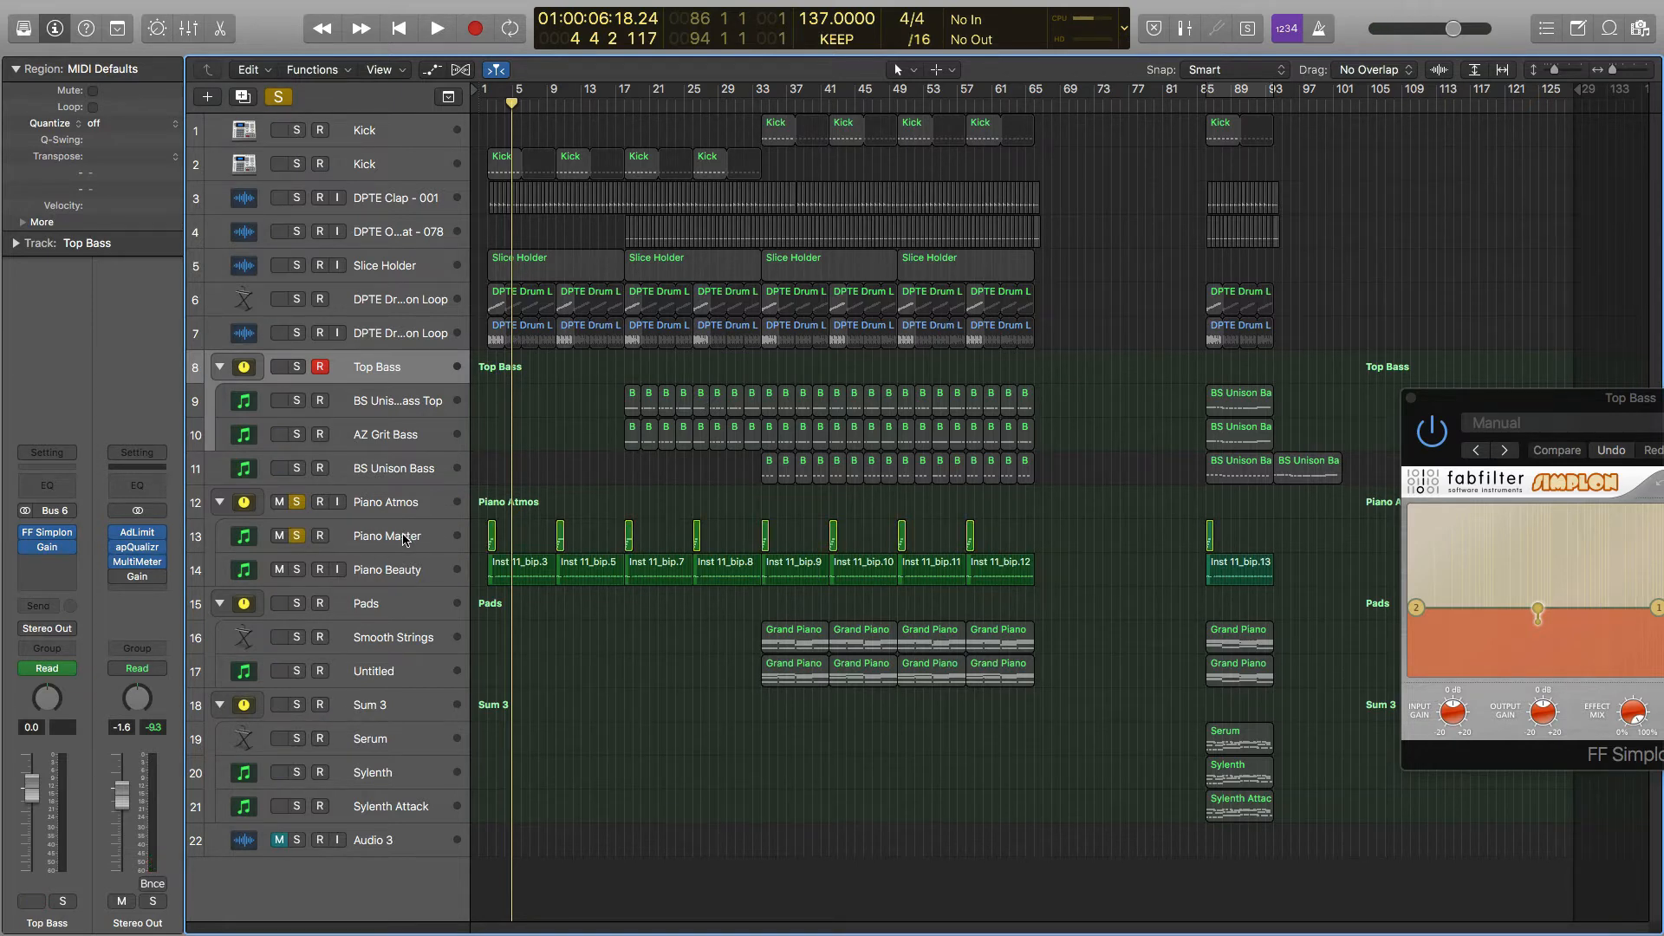
left_click(404, 539)
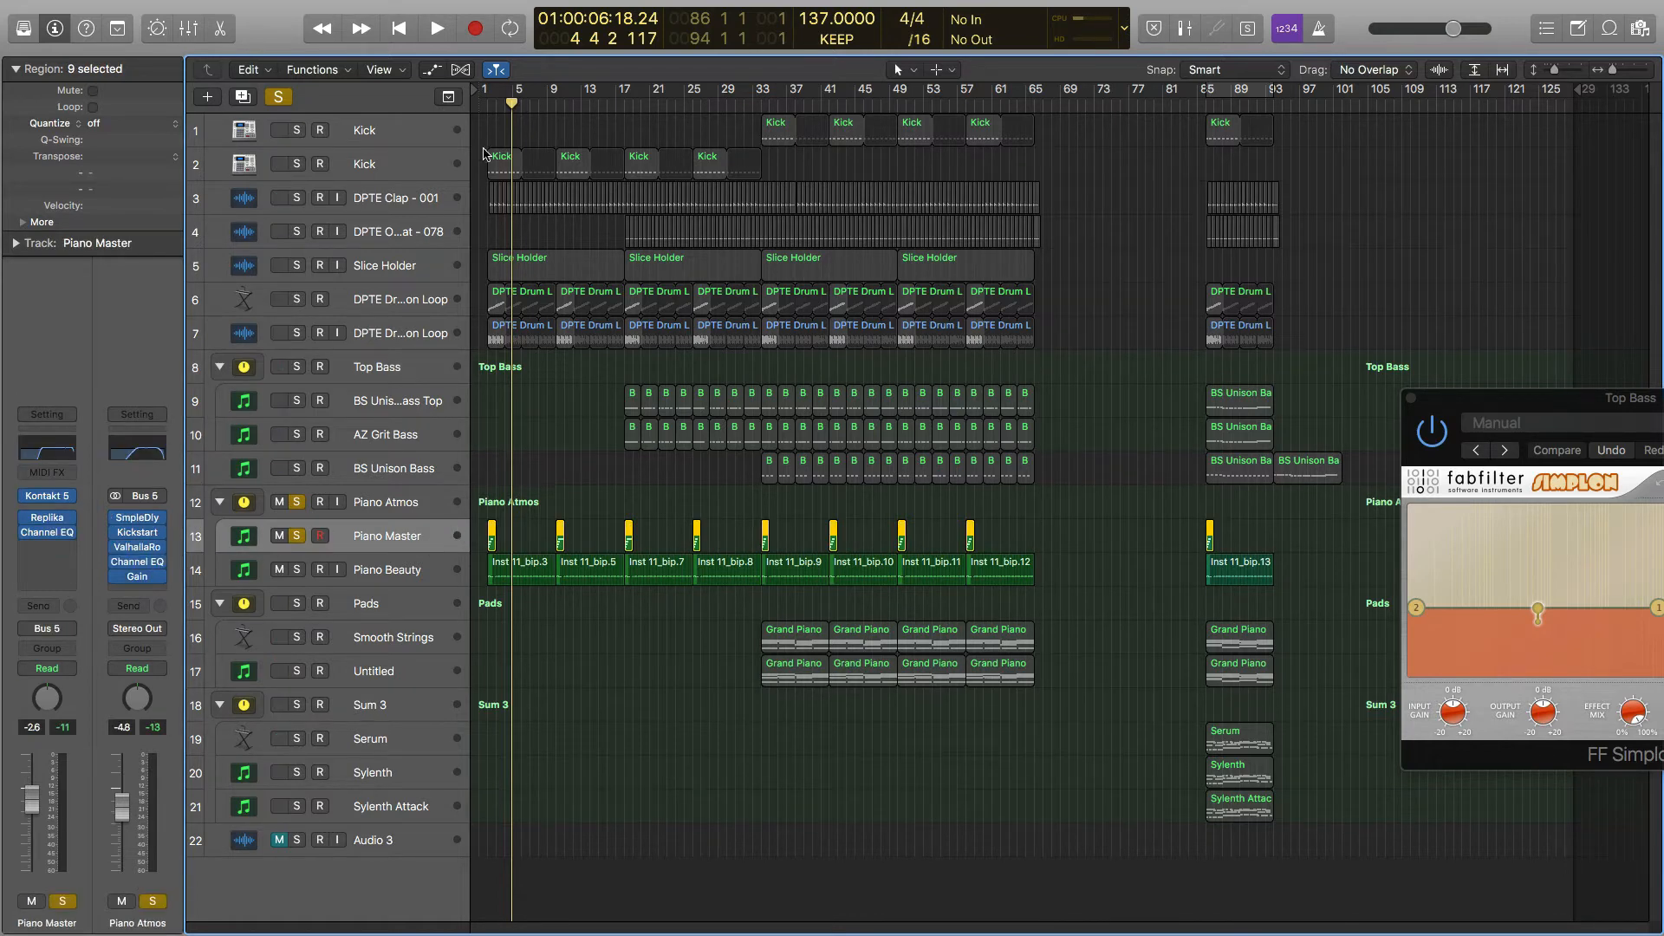
left_click(491, 104)
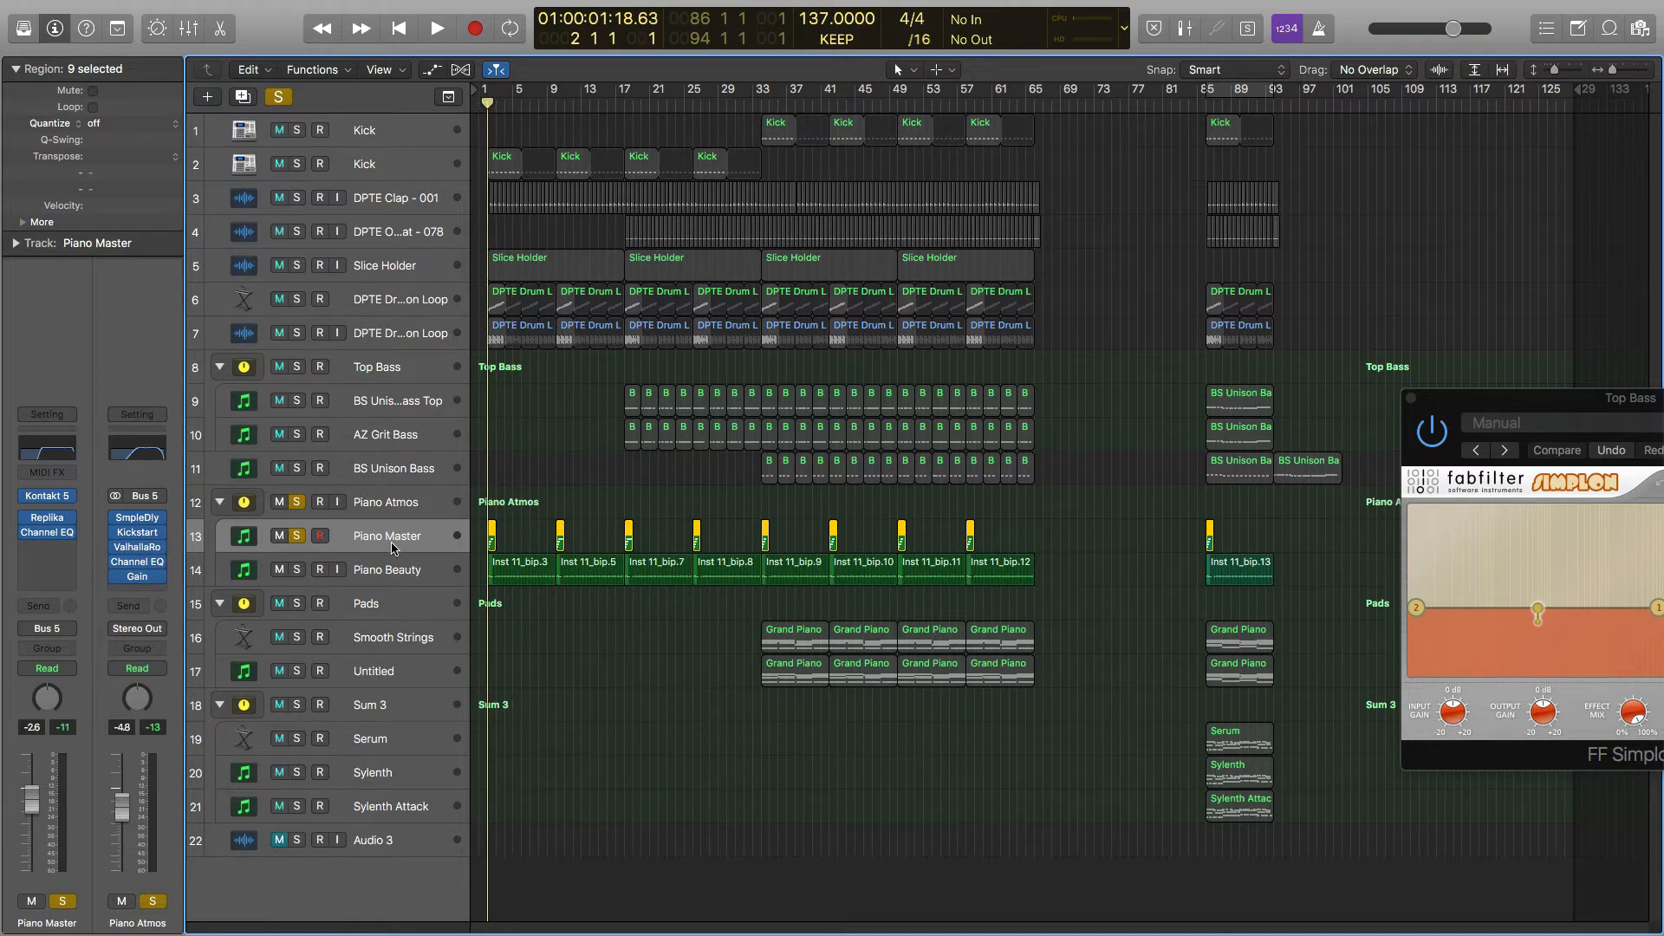
key("space")
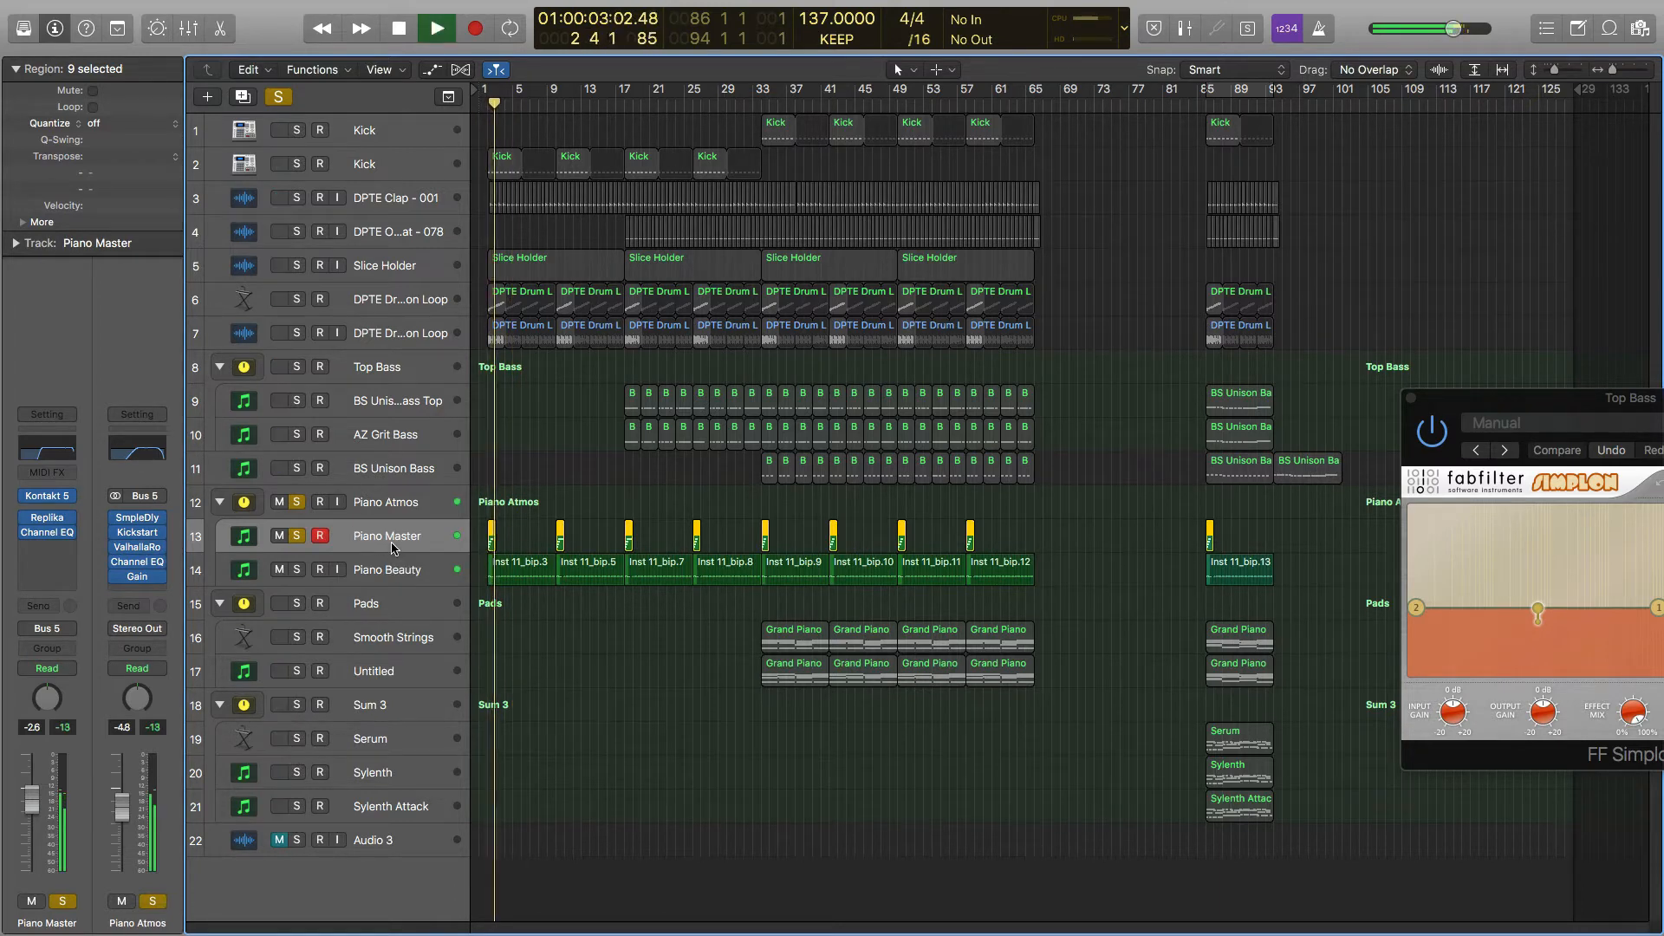
key("space")
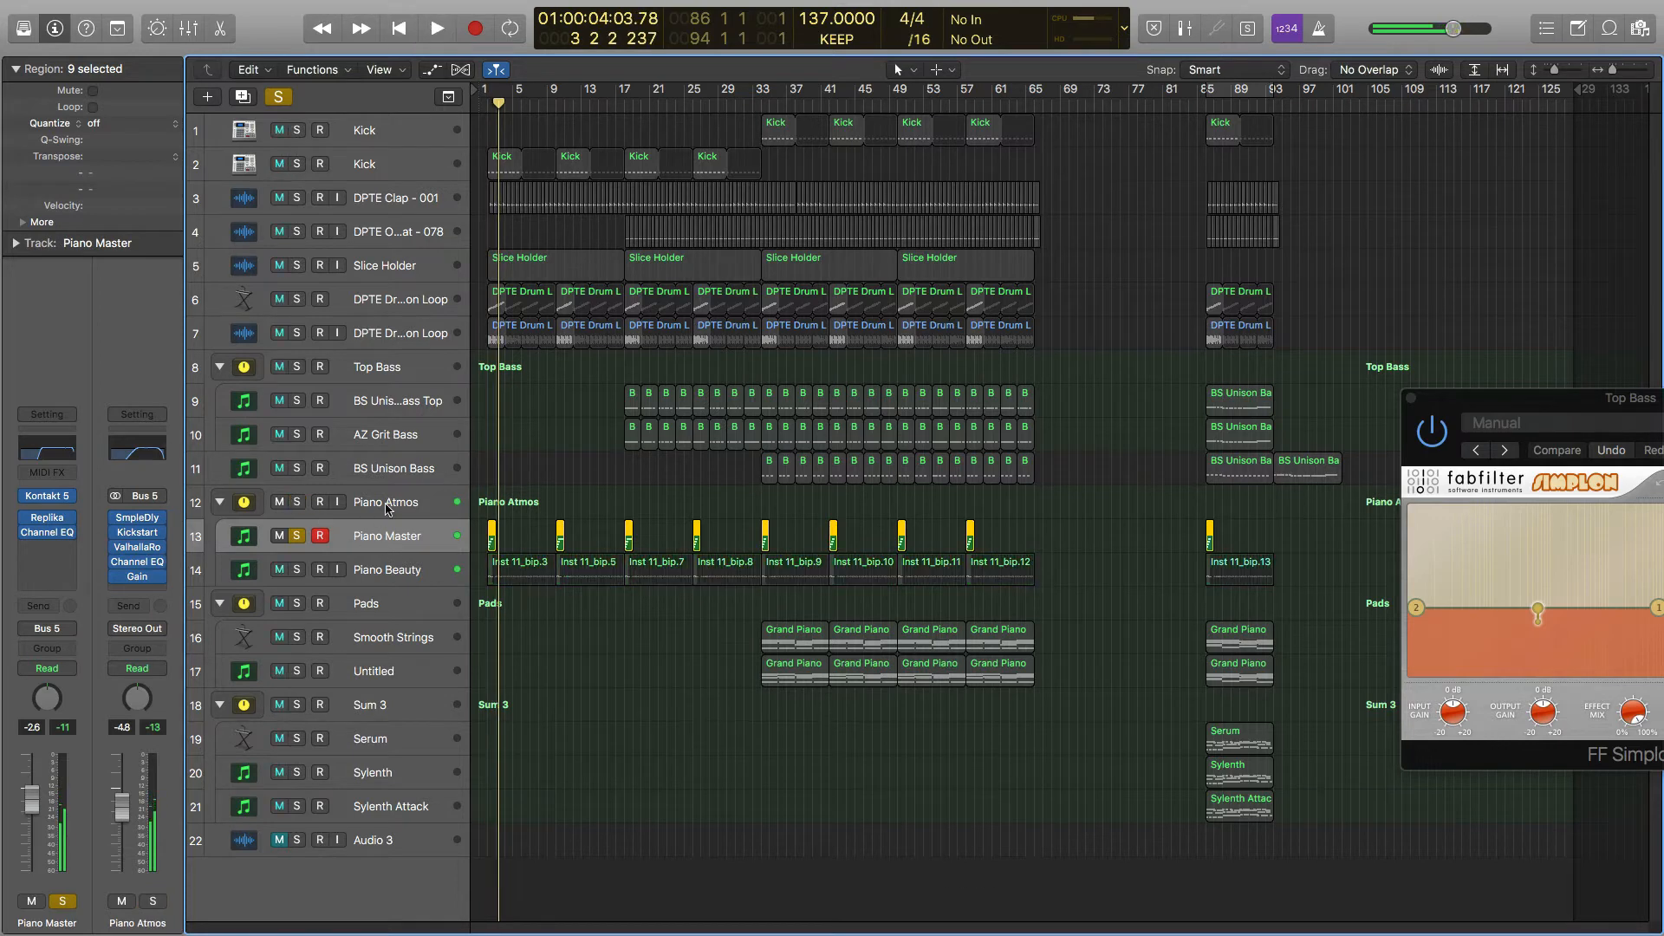
left_click(486, 104)
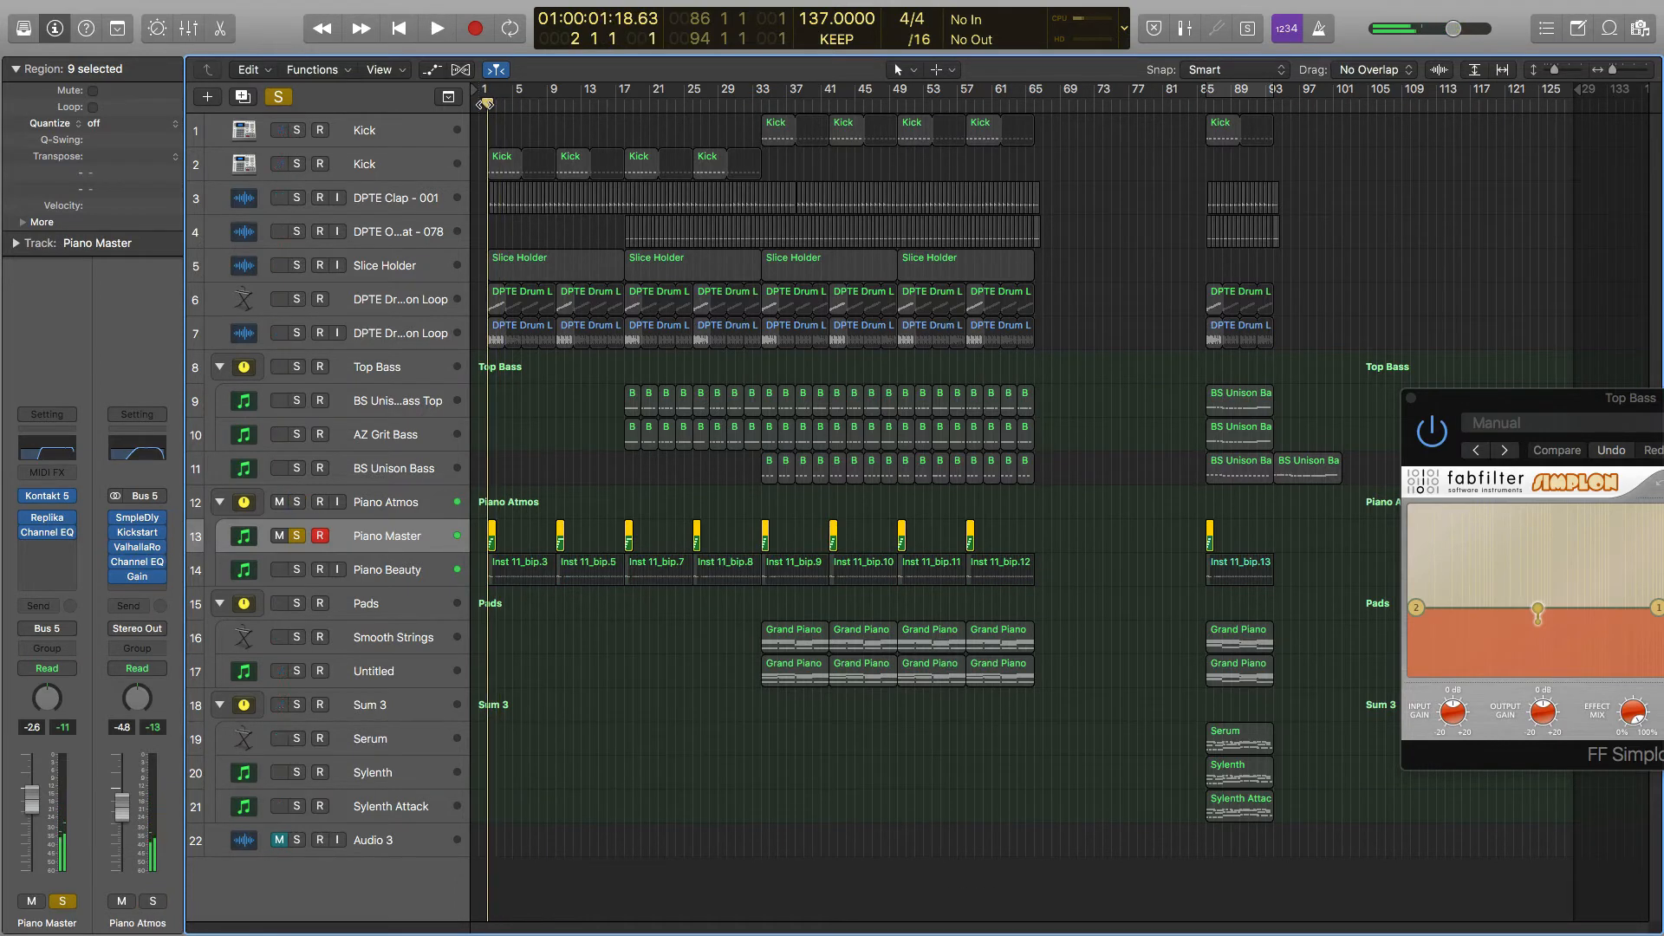
key("space")
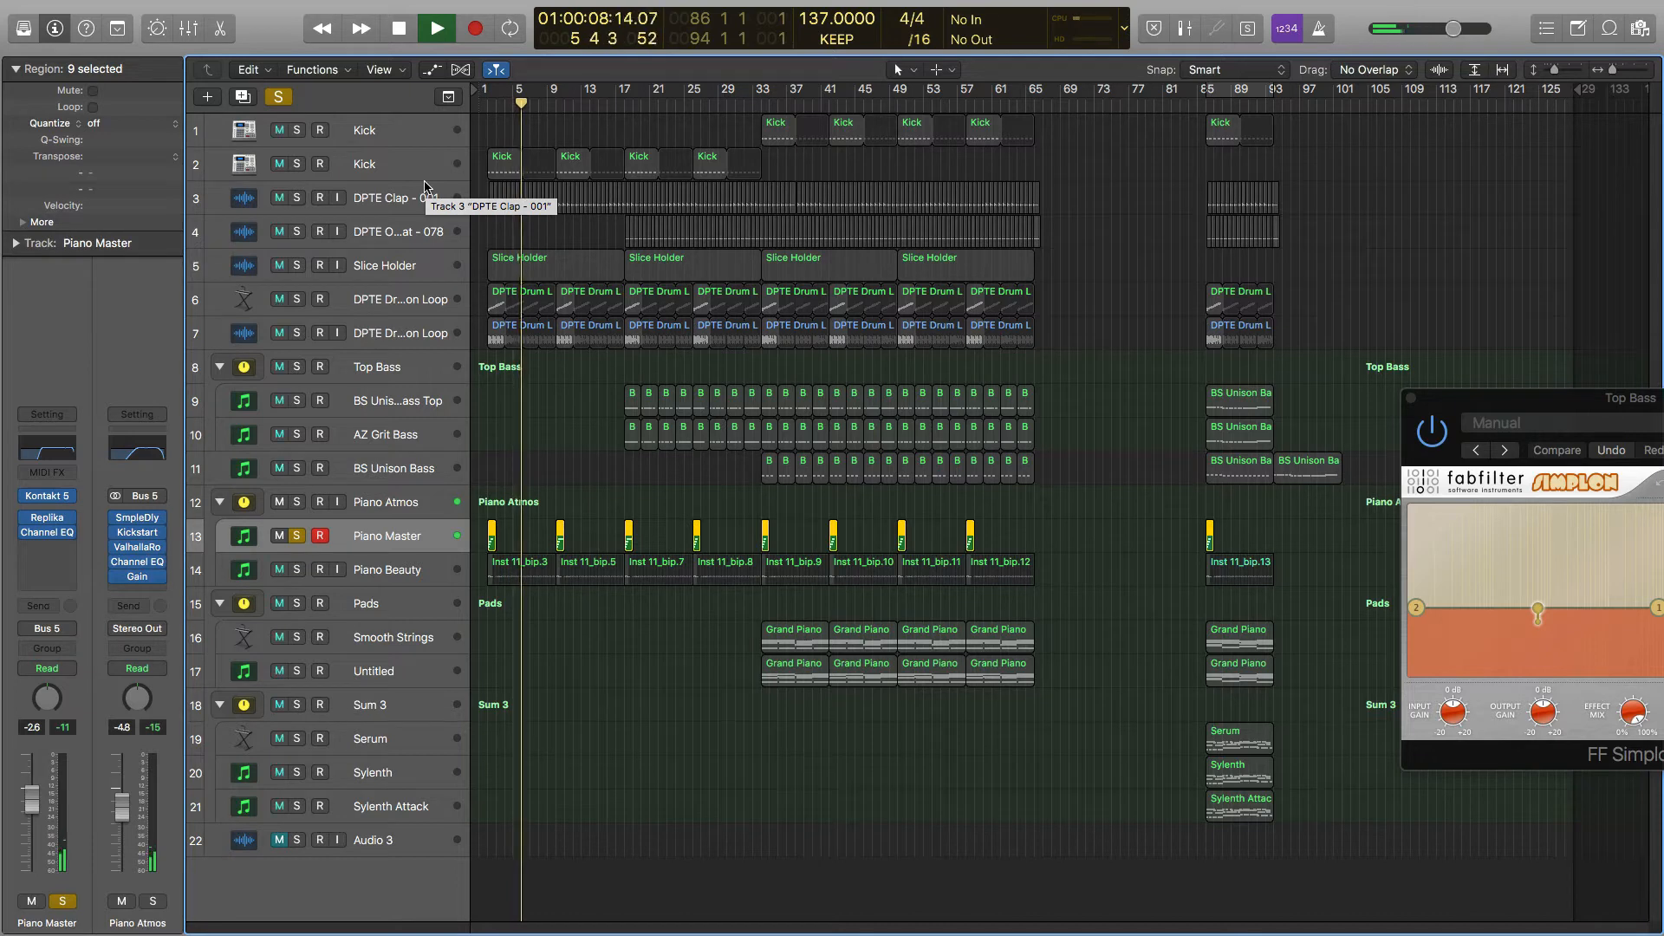
key("space")
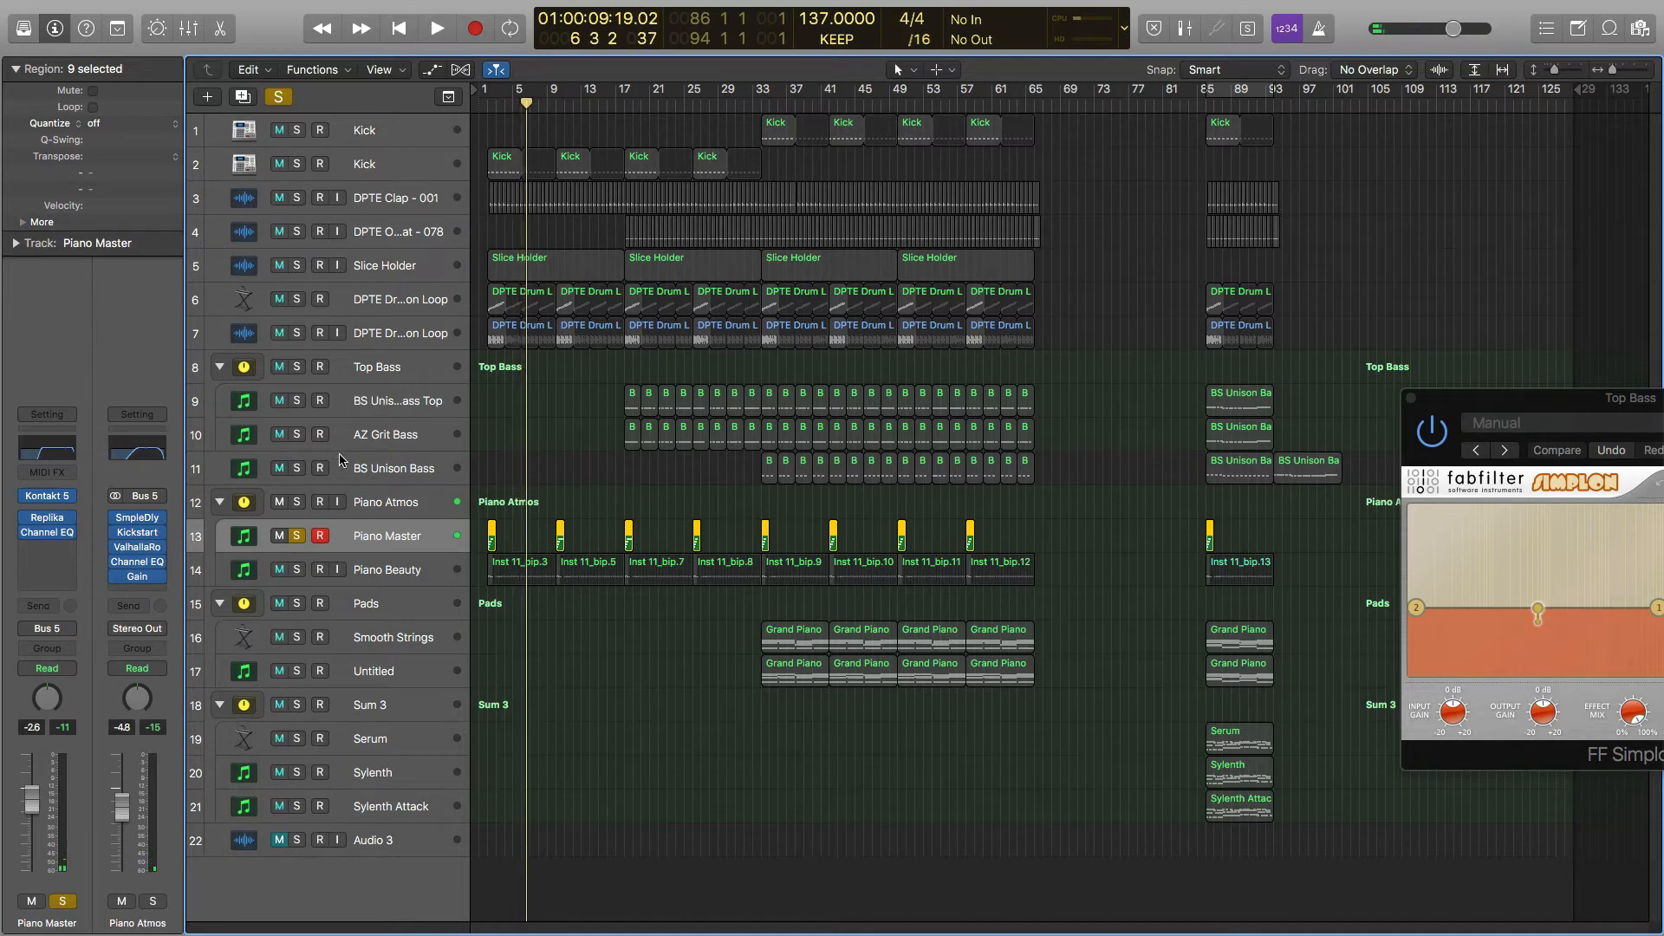
Solo the Piano Beauty track, clear the solo on Piano Master, and audition the layer from bar 2 to about bar 7.
left_click(296, 571)
left_click(297, 537)
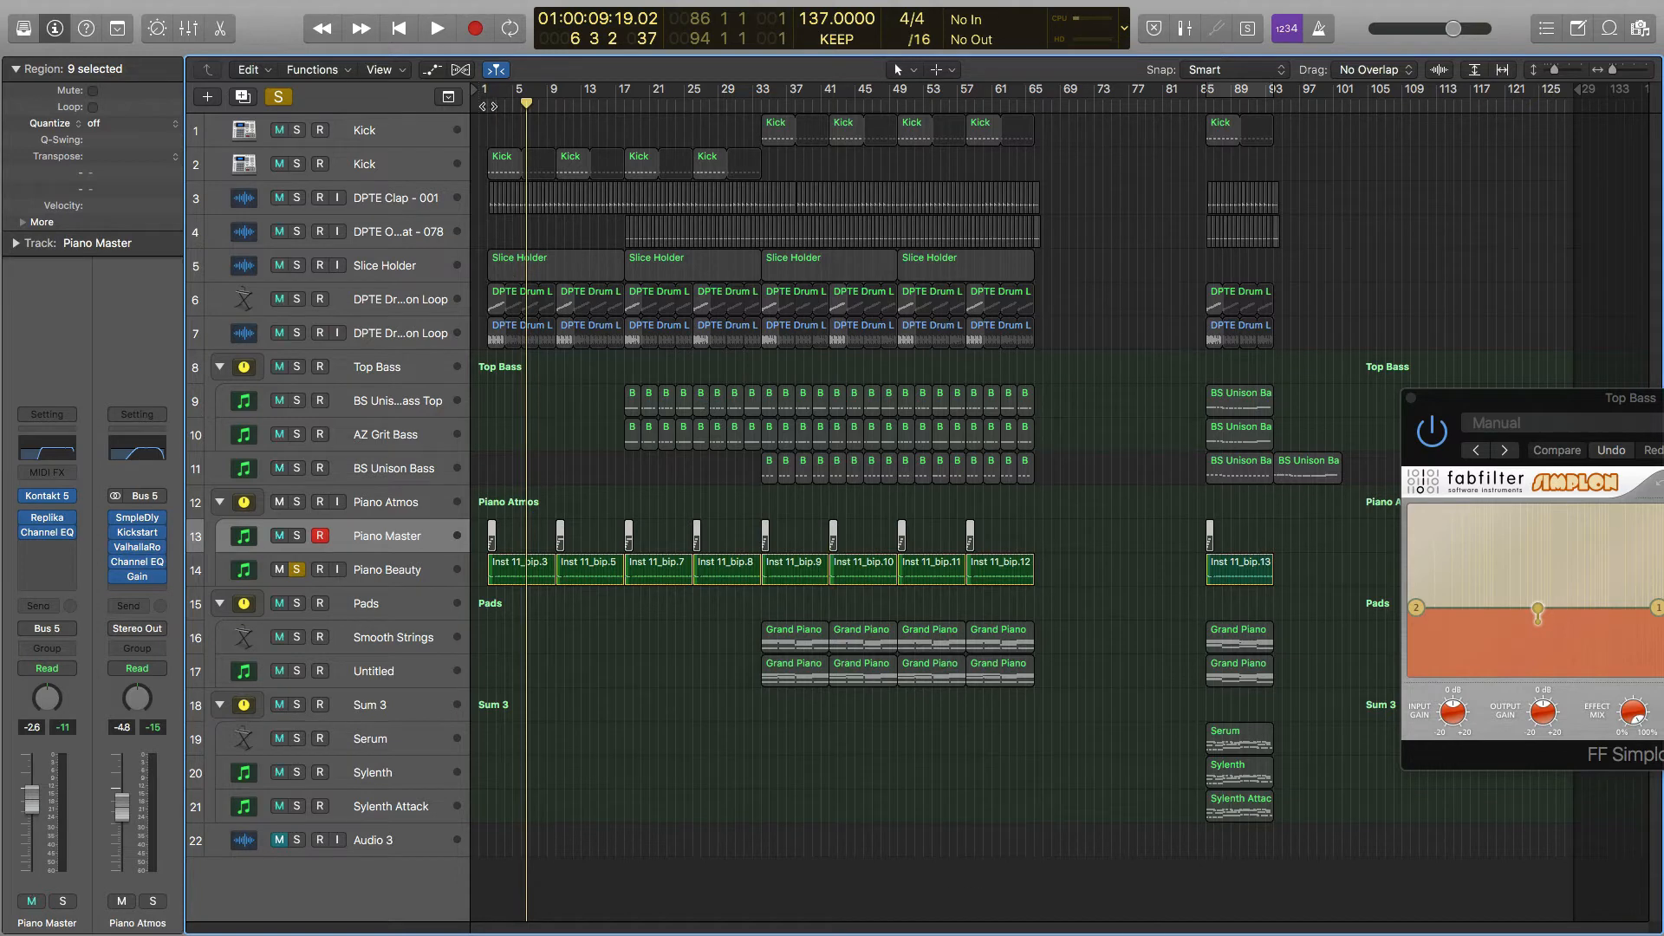
left_click(488, 105)
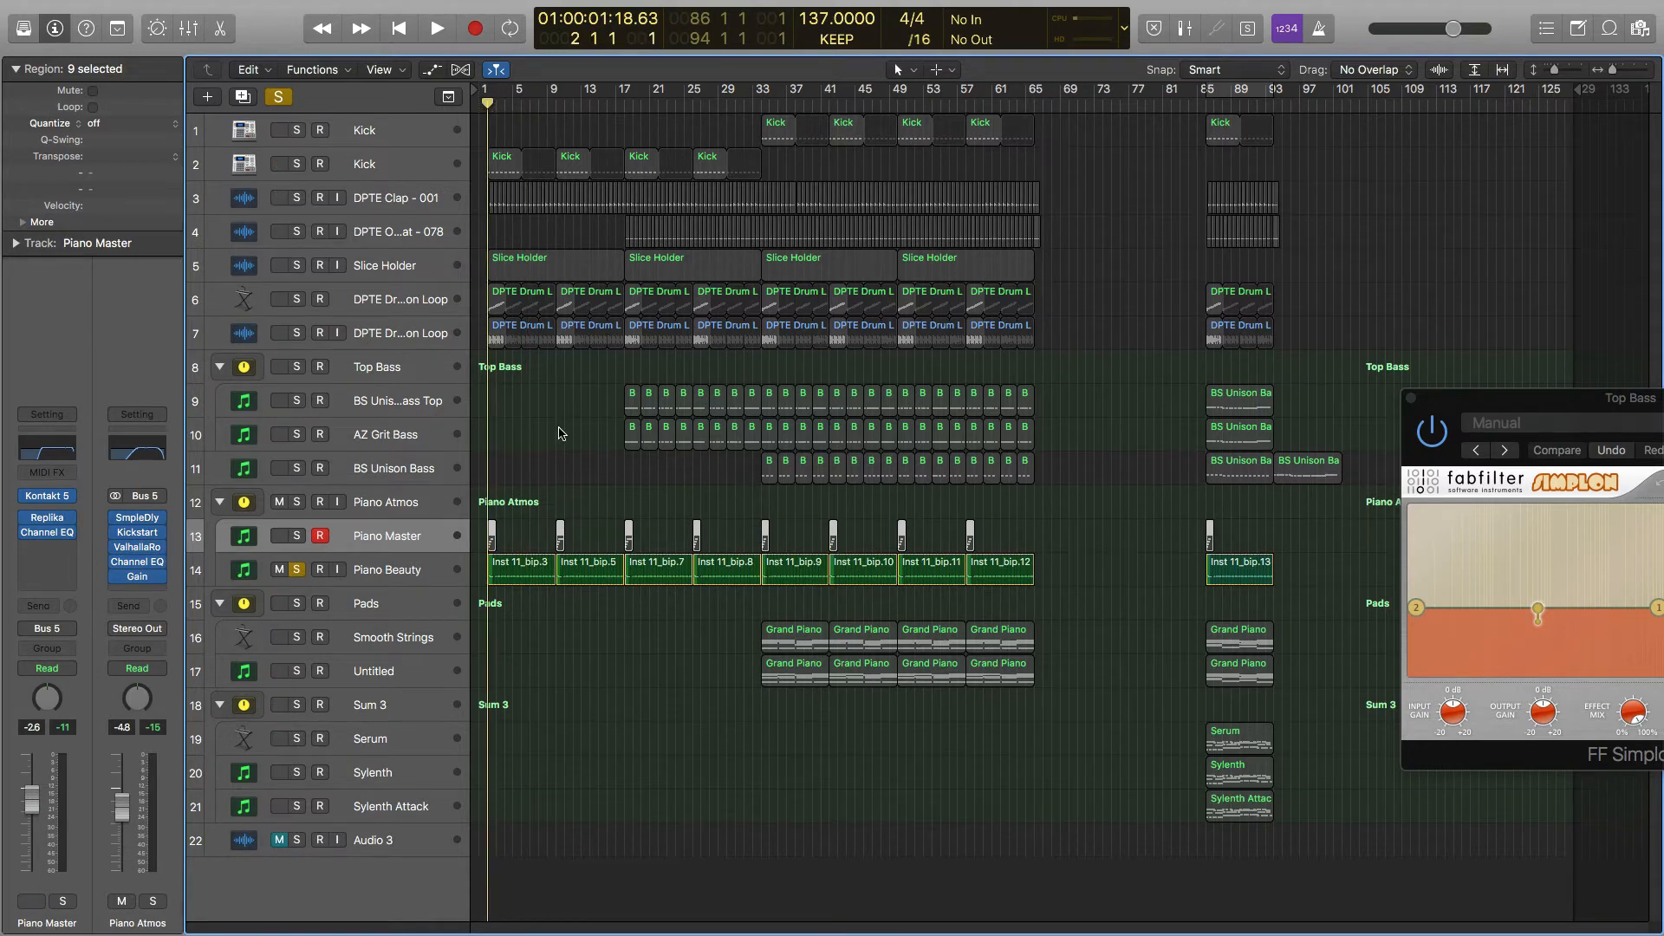
key("space")
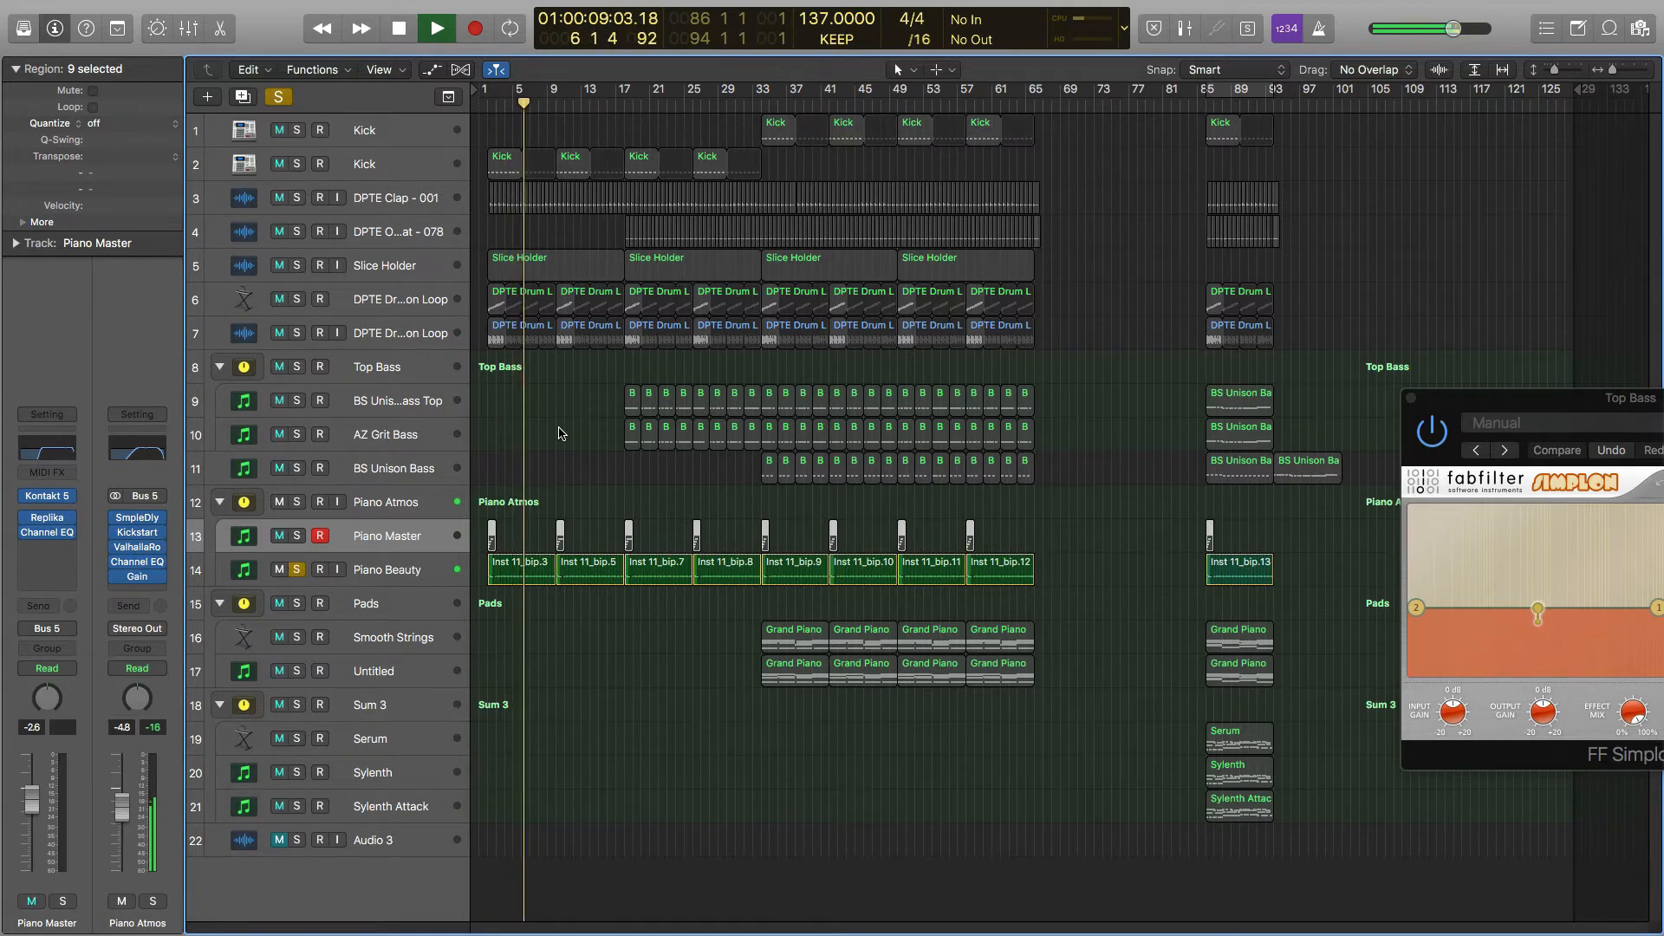
key("space")
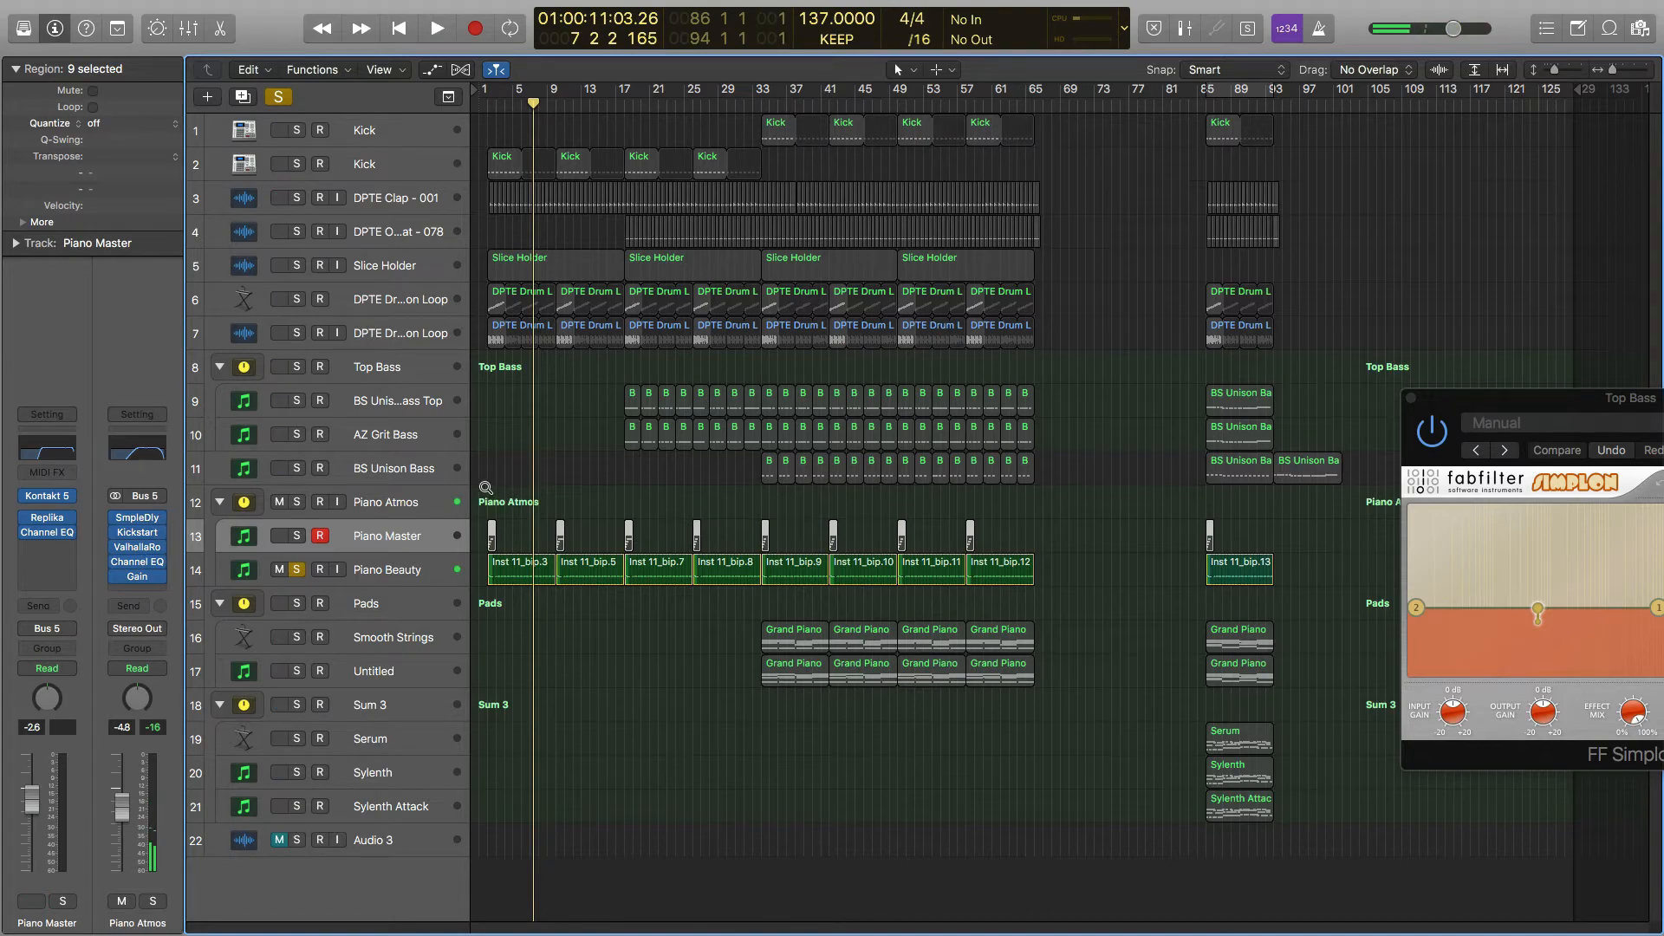
Create an empty MIDI region on the Piano Atmos stack track at about bar 2.
scroll(502, 500, "up", 6)
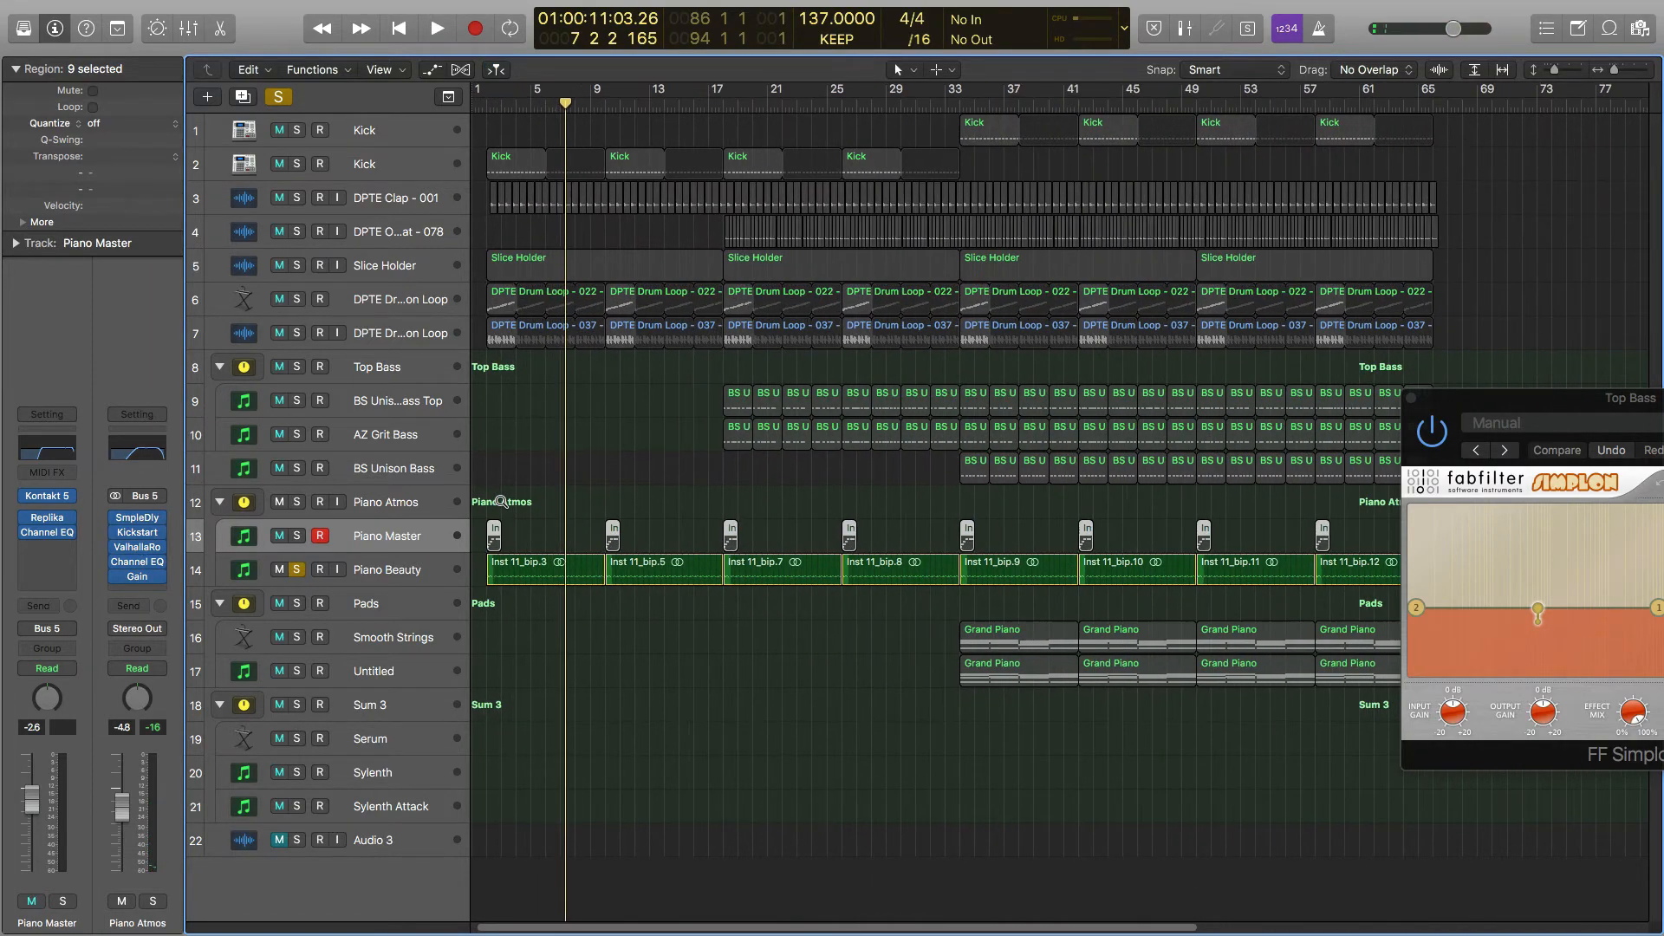
scroll(501, 500, "up", 4)
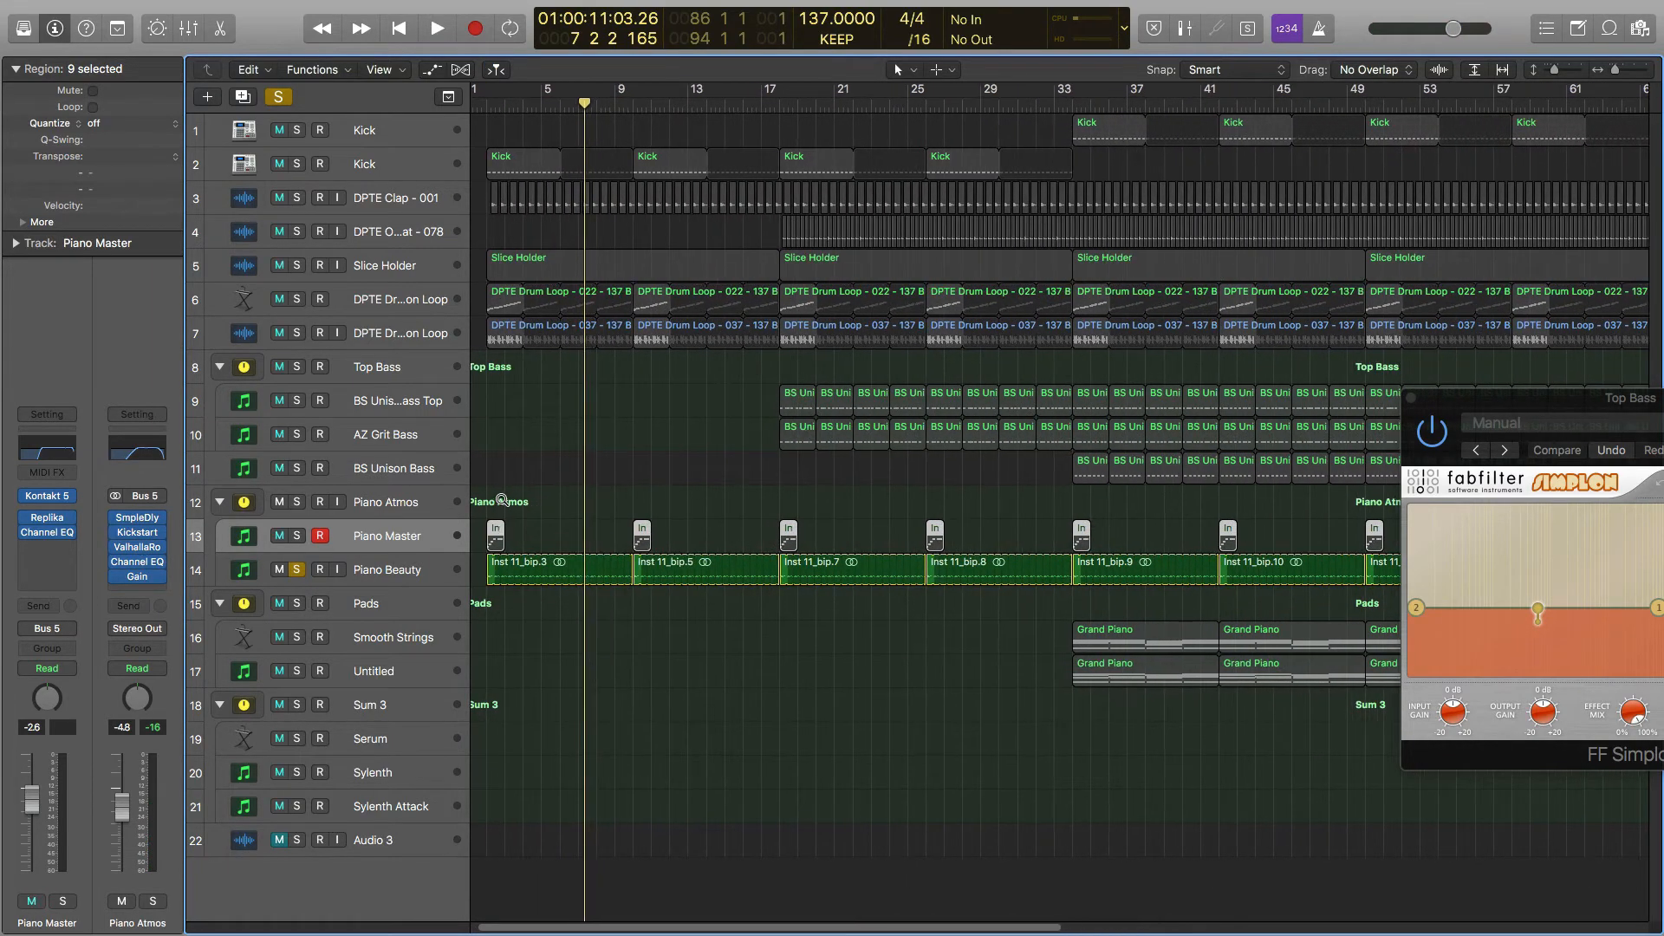
scroll(531, 500, "left", 1)
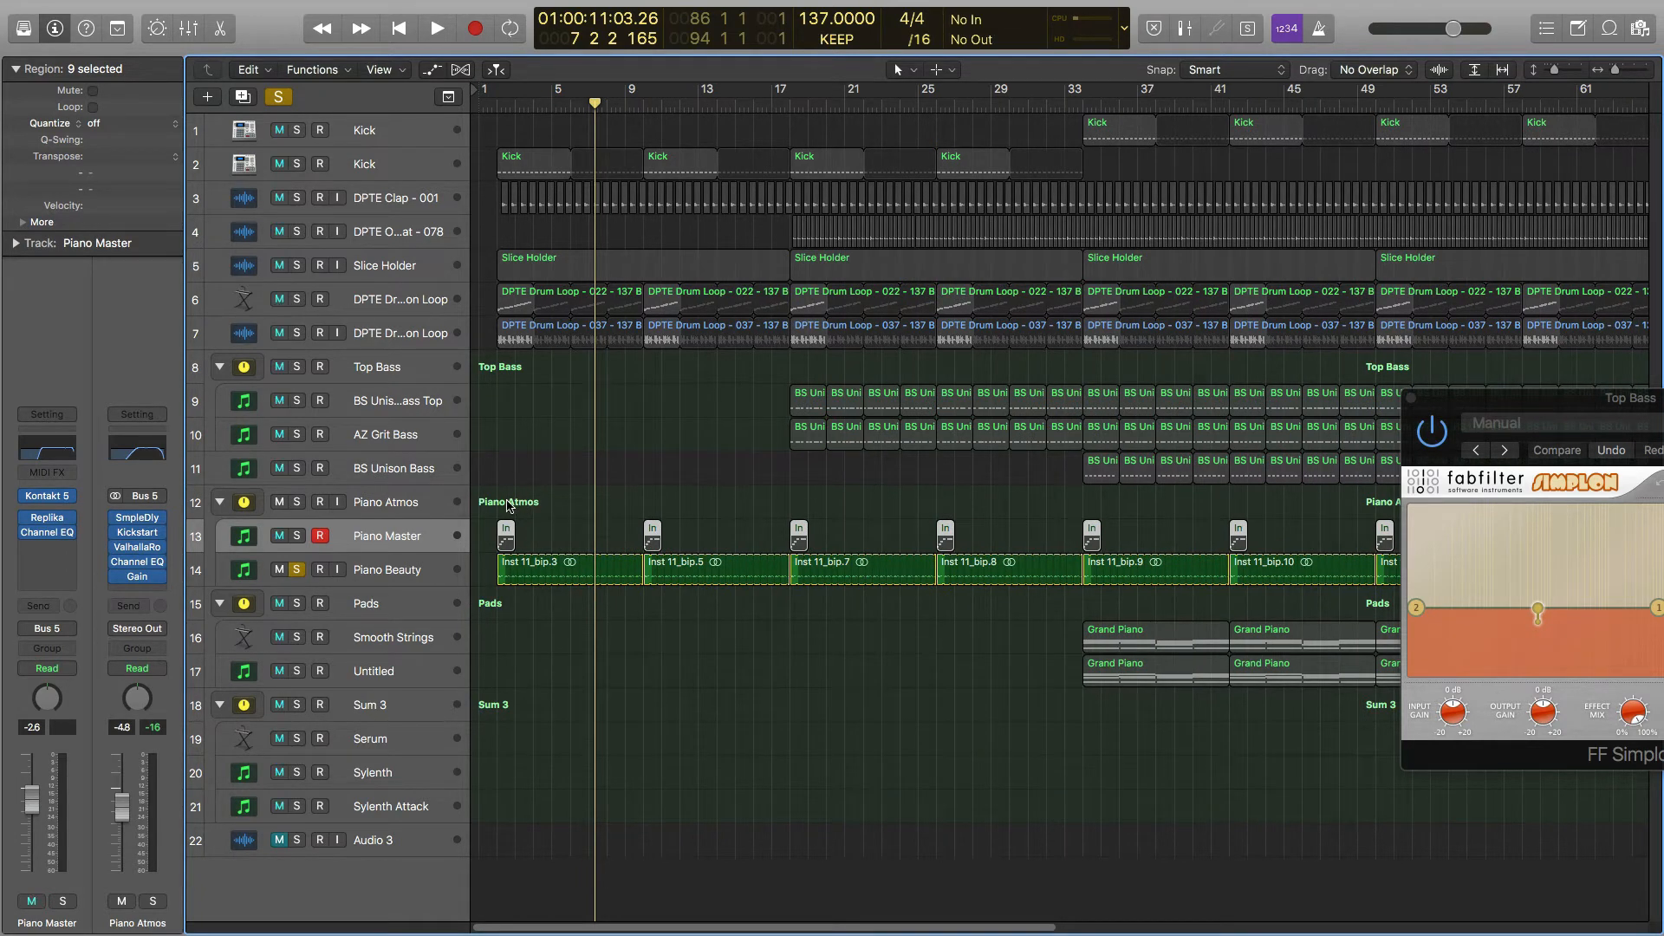
left_click(392, 508)
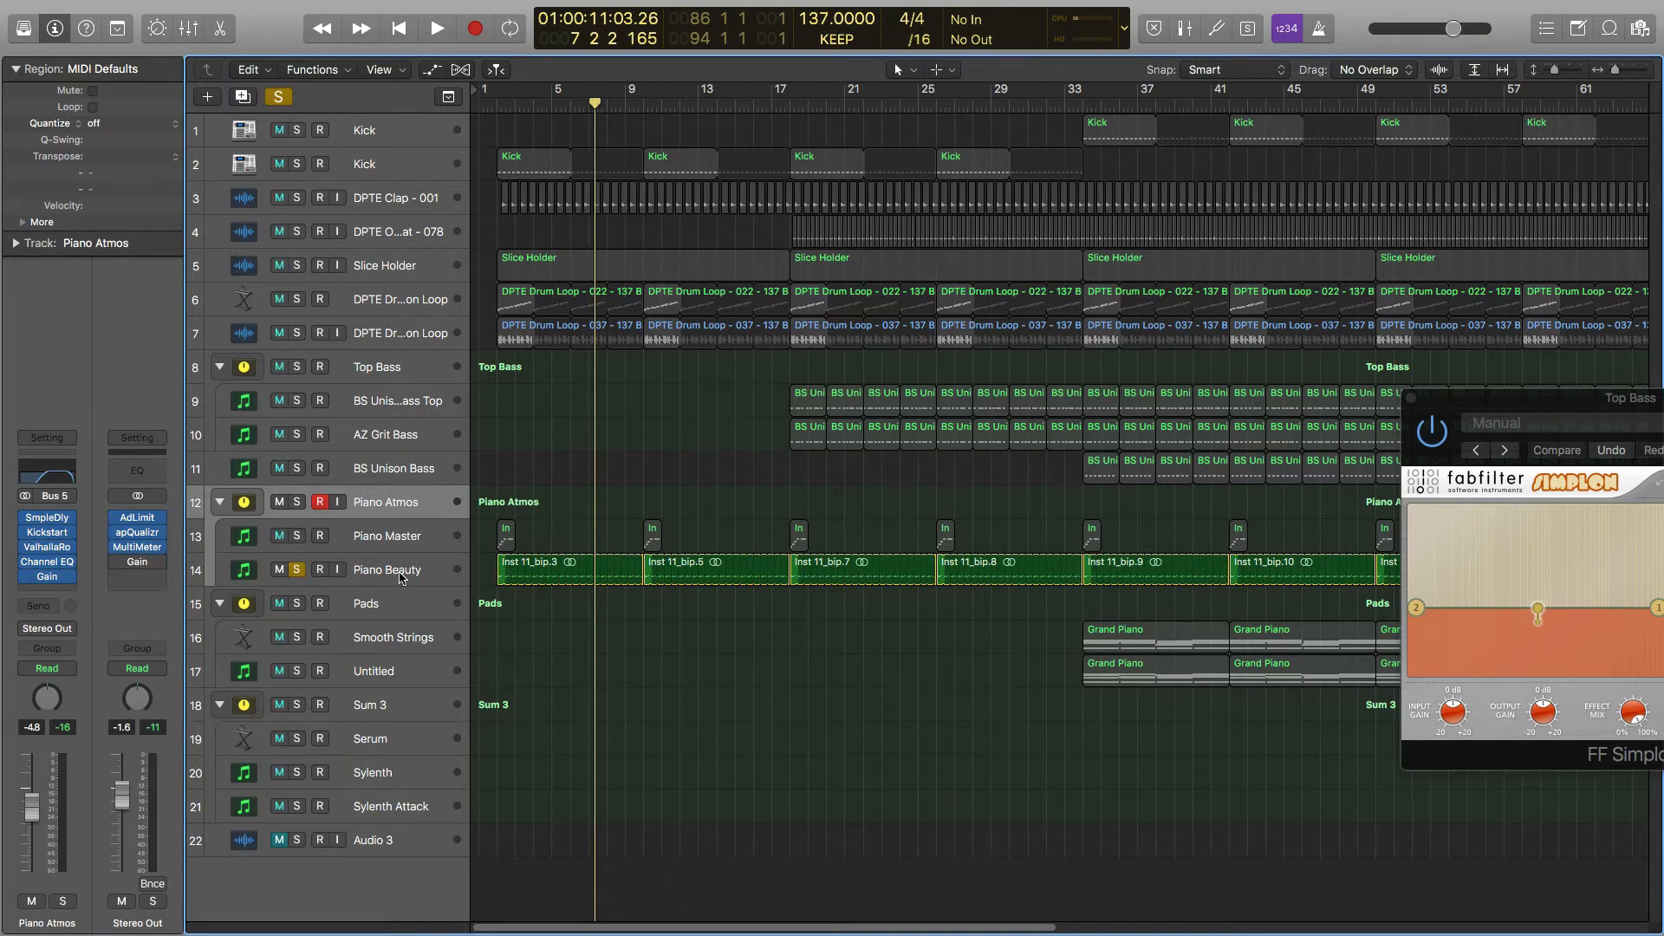
right_click(505, 507)
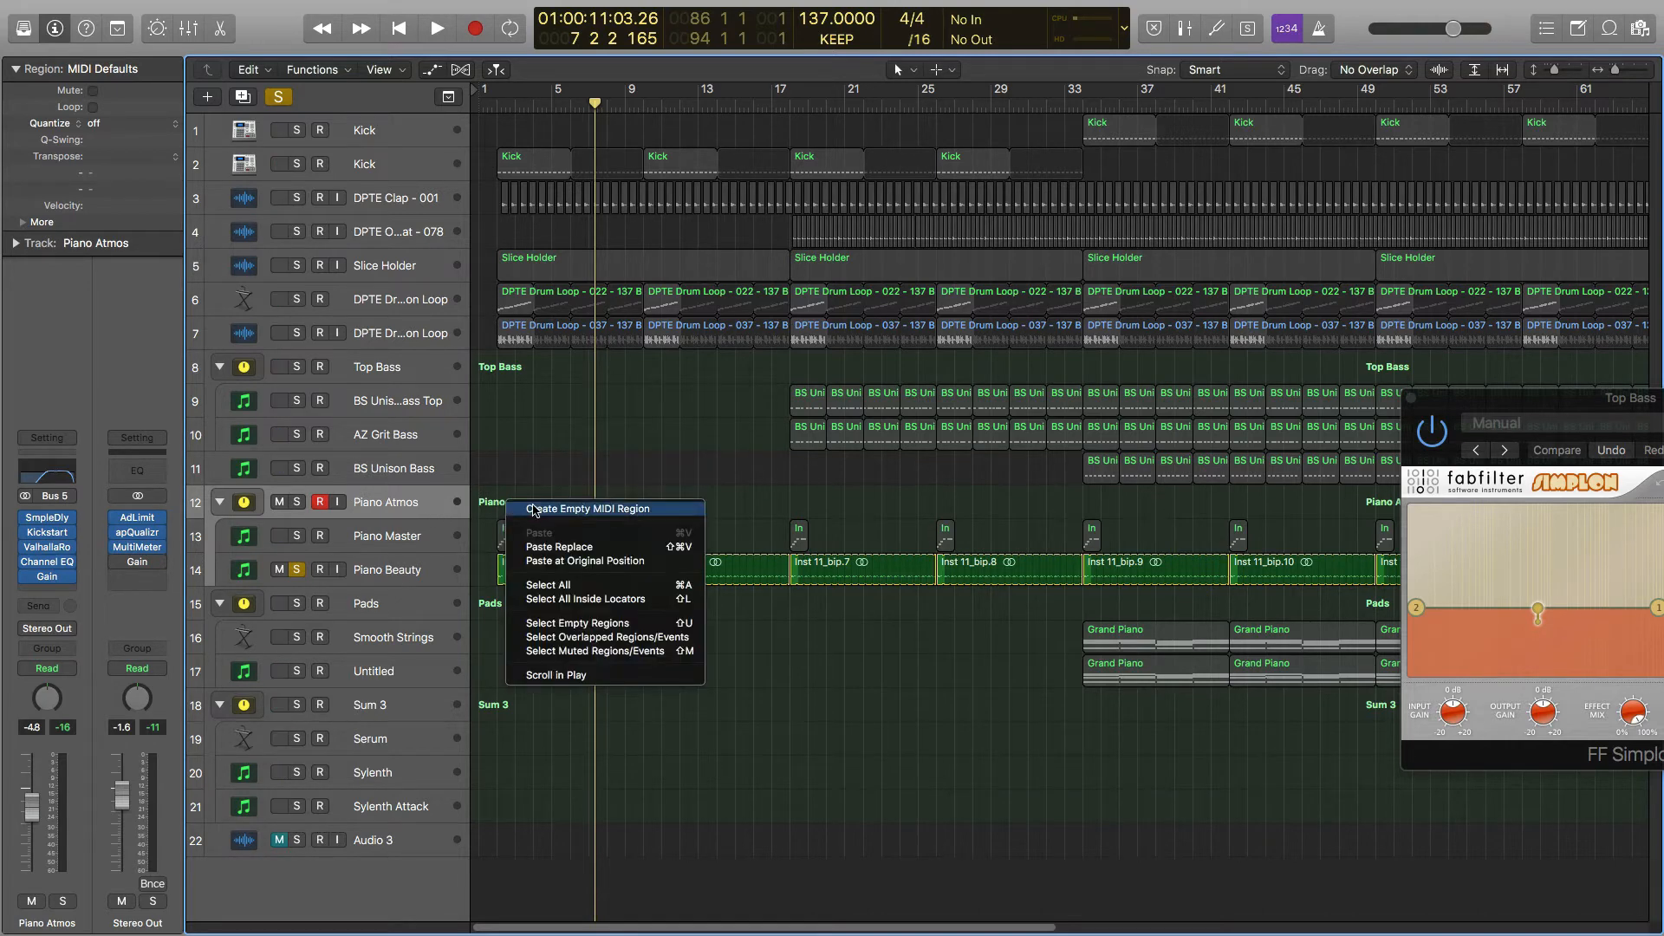
Create an empty MIDI region on the Piano Atmos track and extend it from bar 2 to bar 10.
left_click(535, 510)
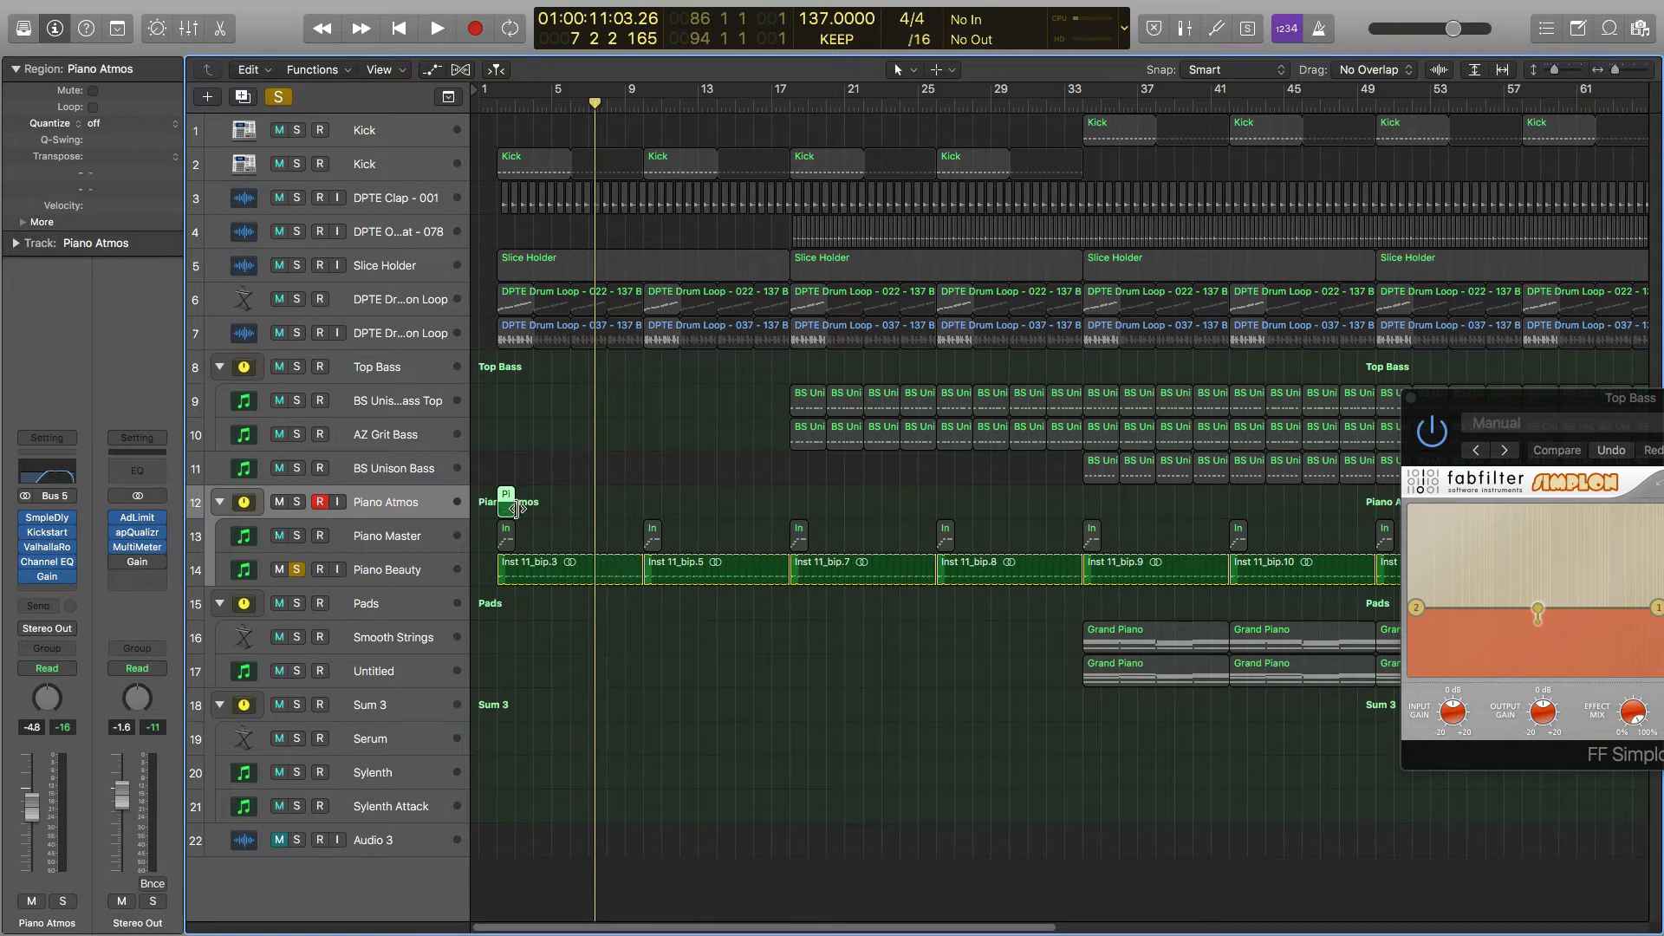
left_click_drag(520, 512, 642, 520)
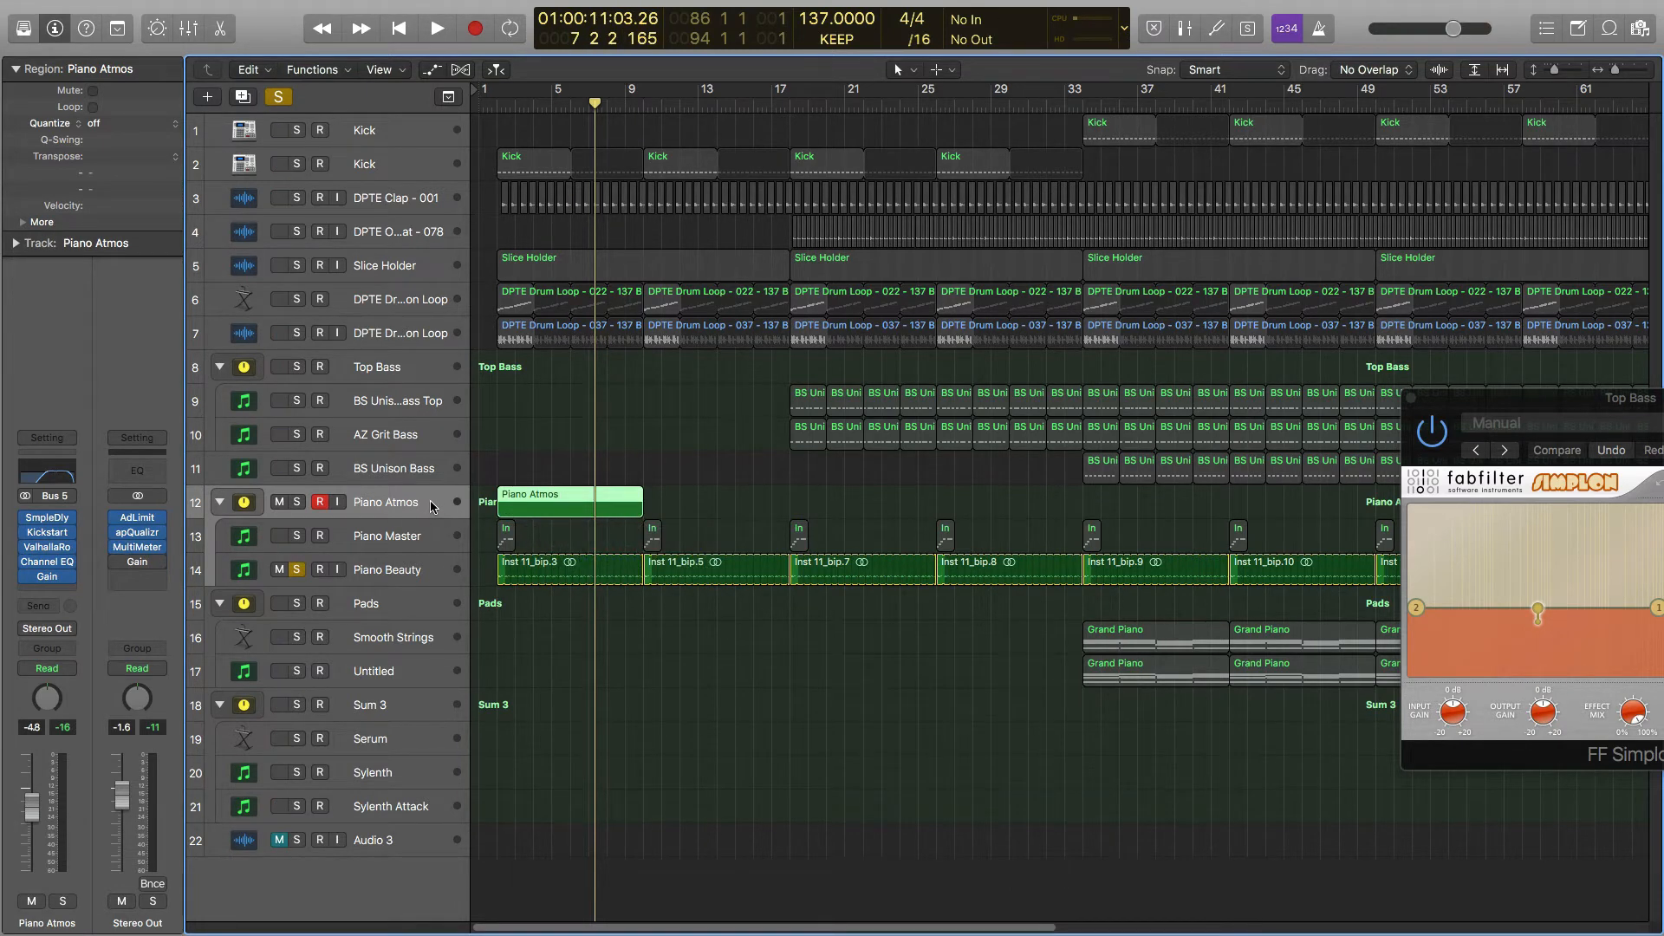
Show track automation, open the Gain plug-in on Piano Atmos, and display its Gain parameter in that track's automation lane.
key("a")
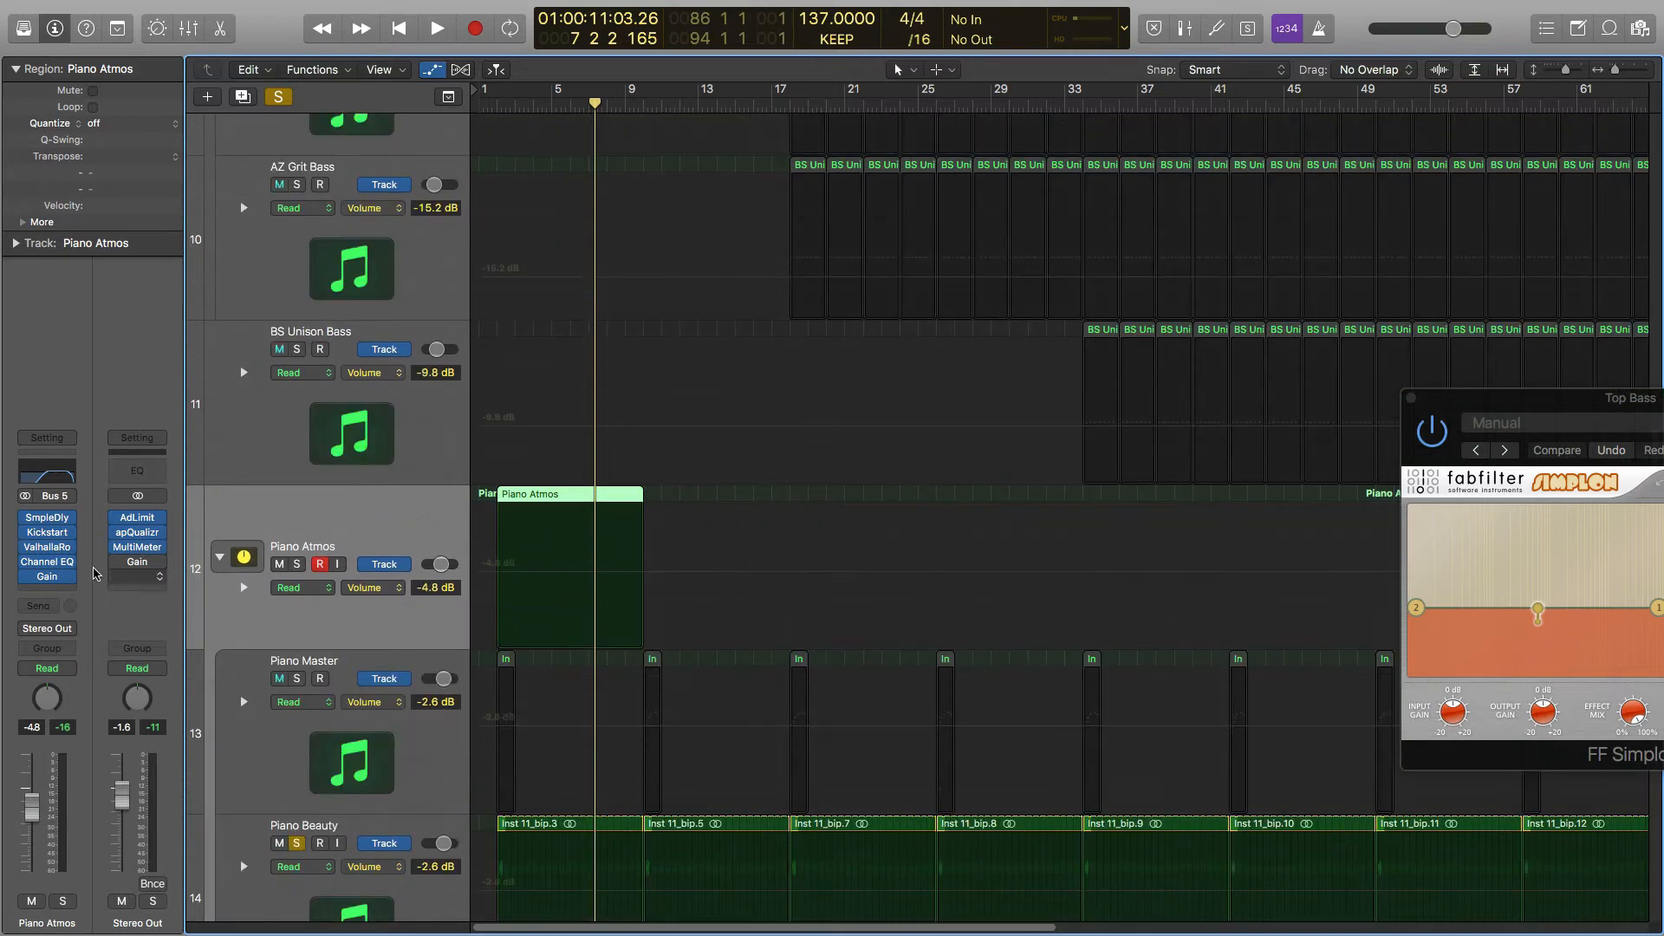
mouse_move(50, 583)
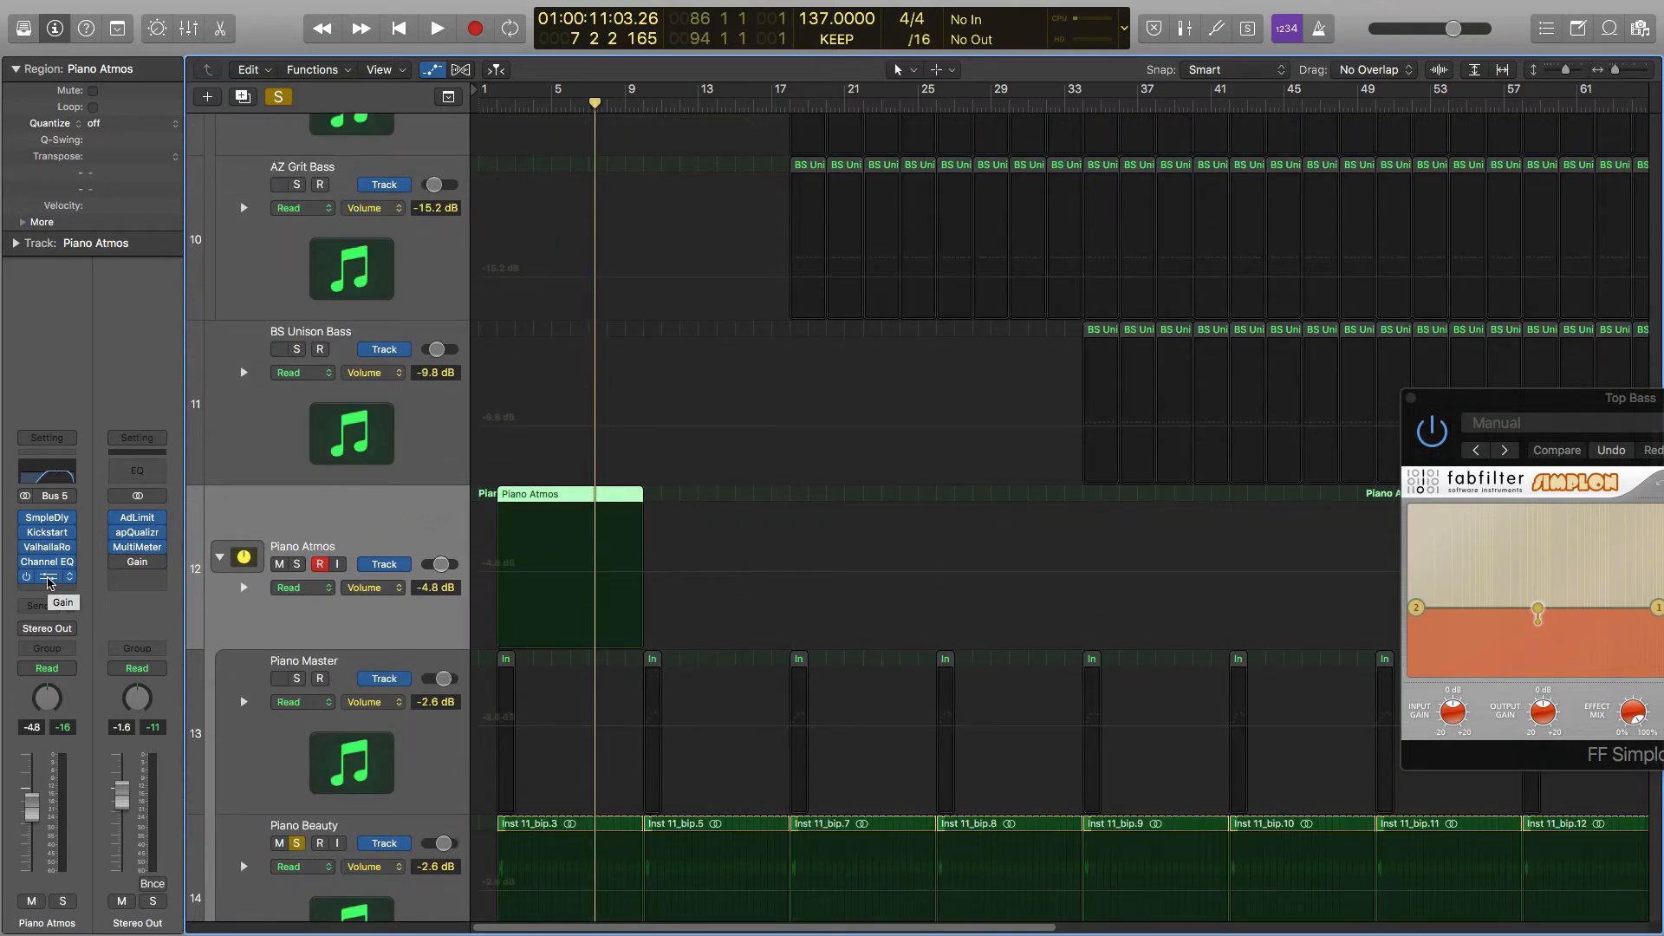
left_click(56, 577)
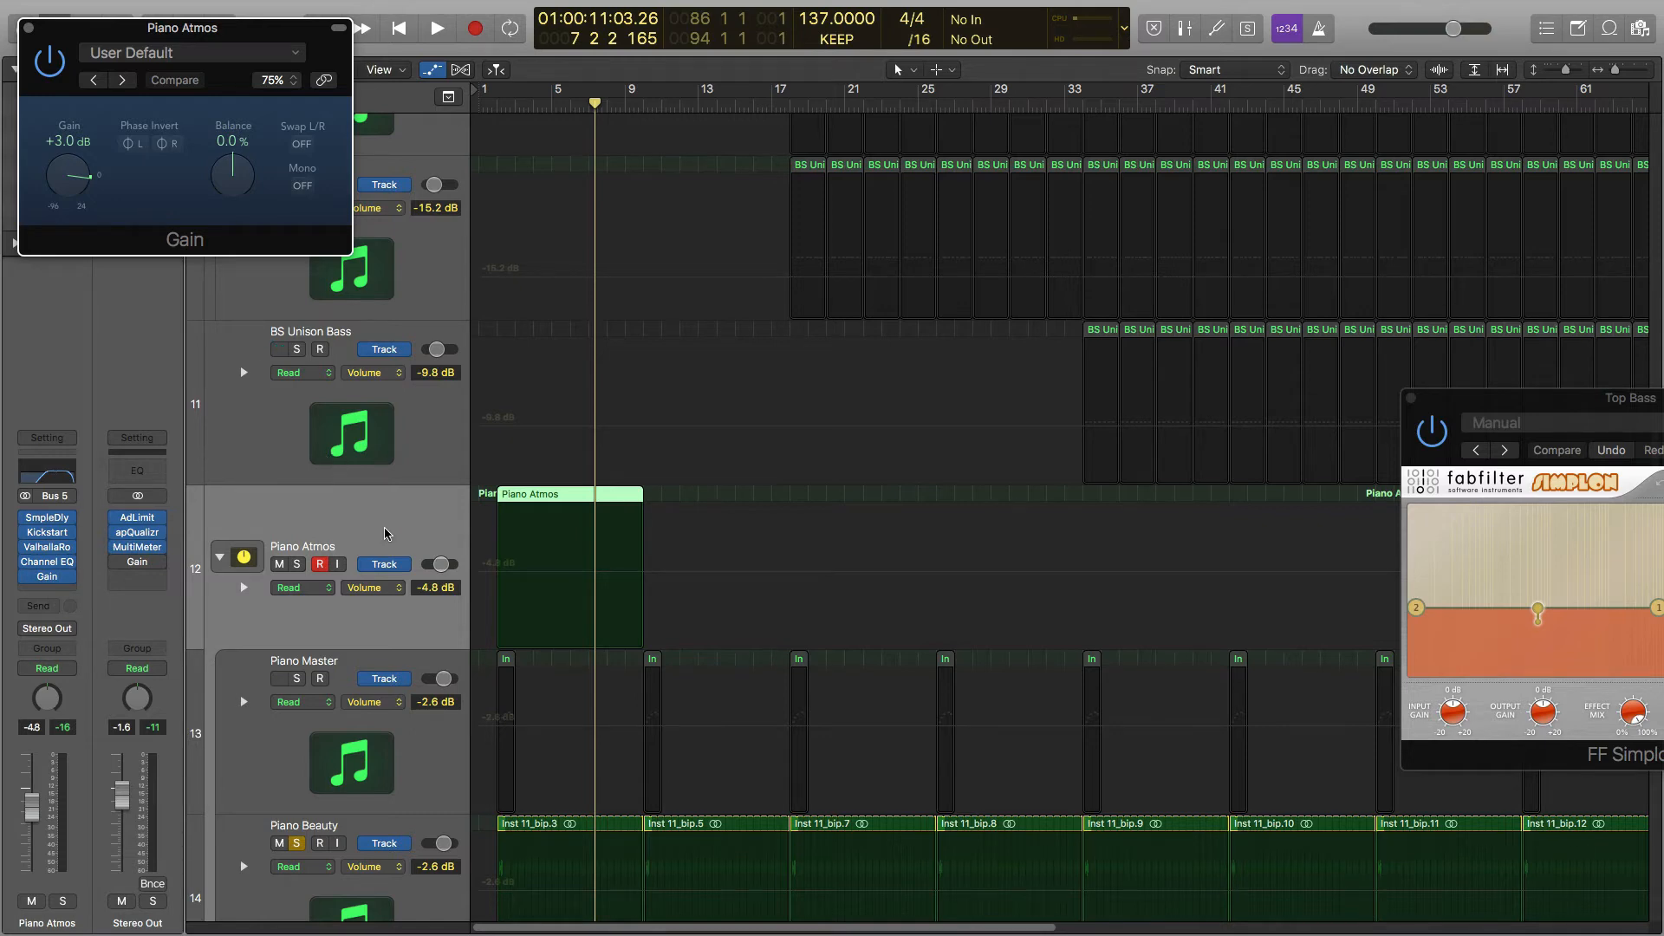
left_click(397, 588)
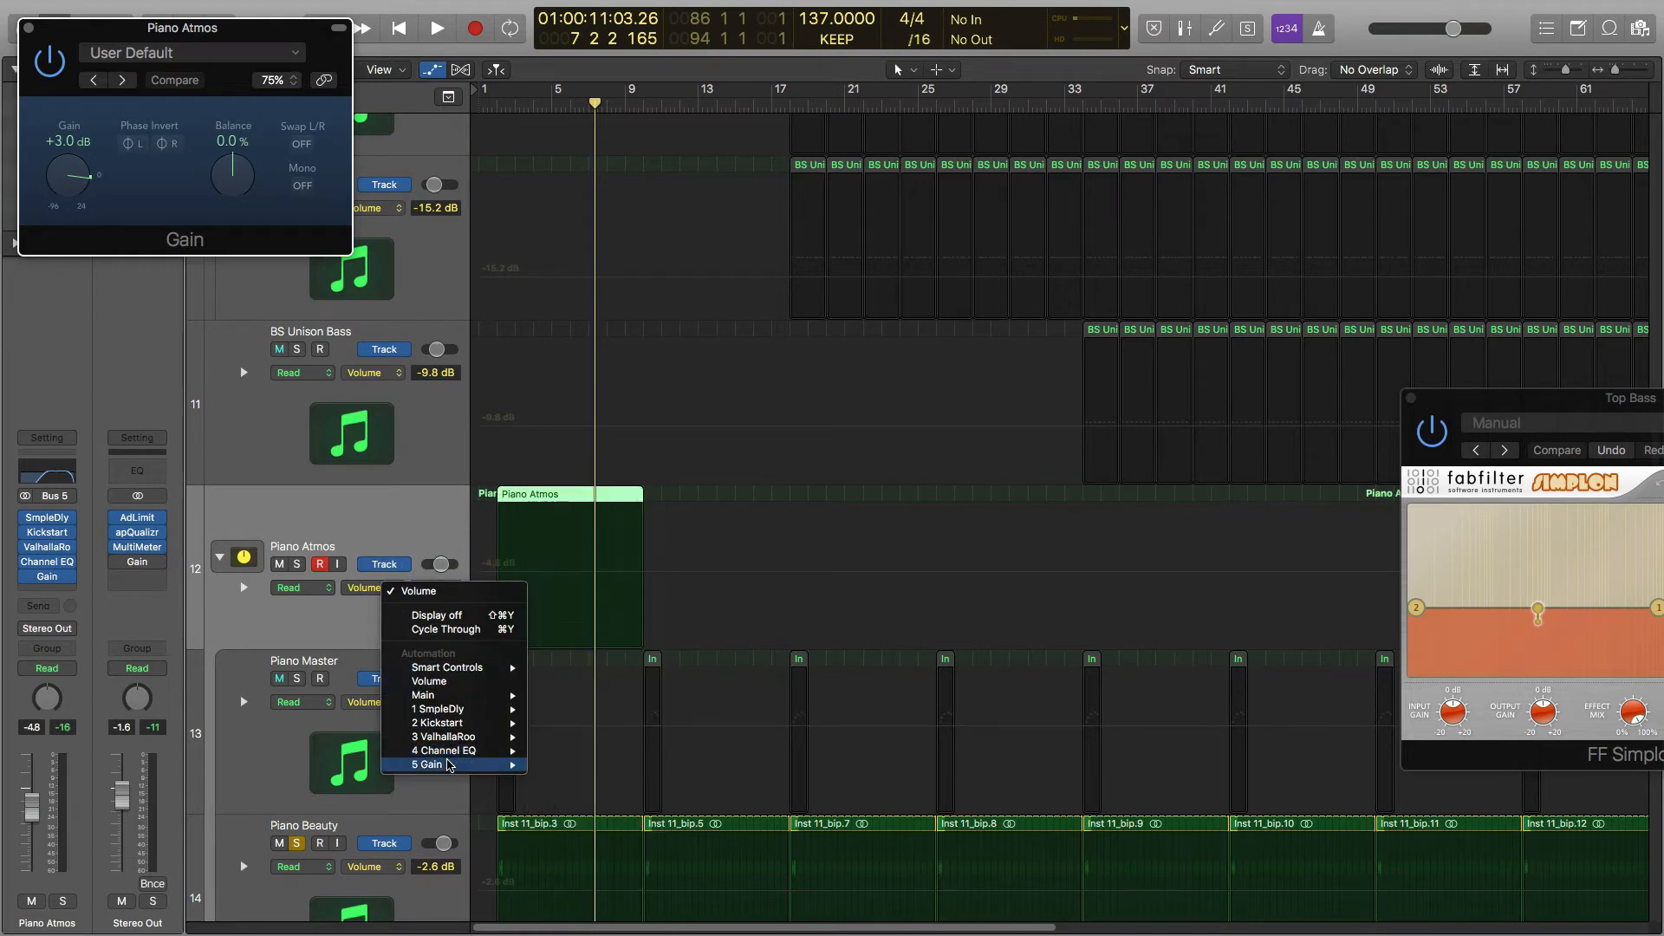
mouse_move(449, 766)
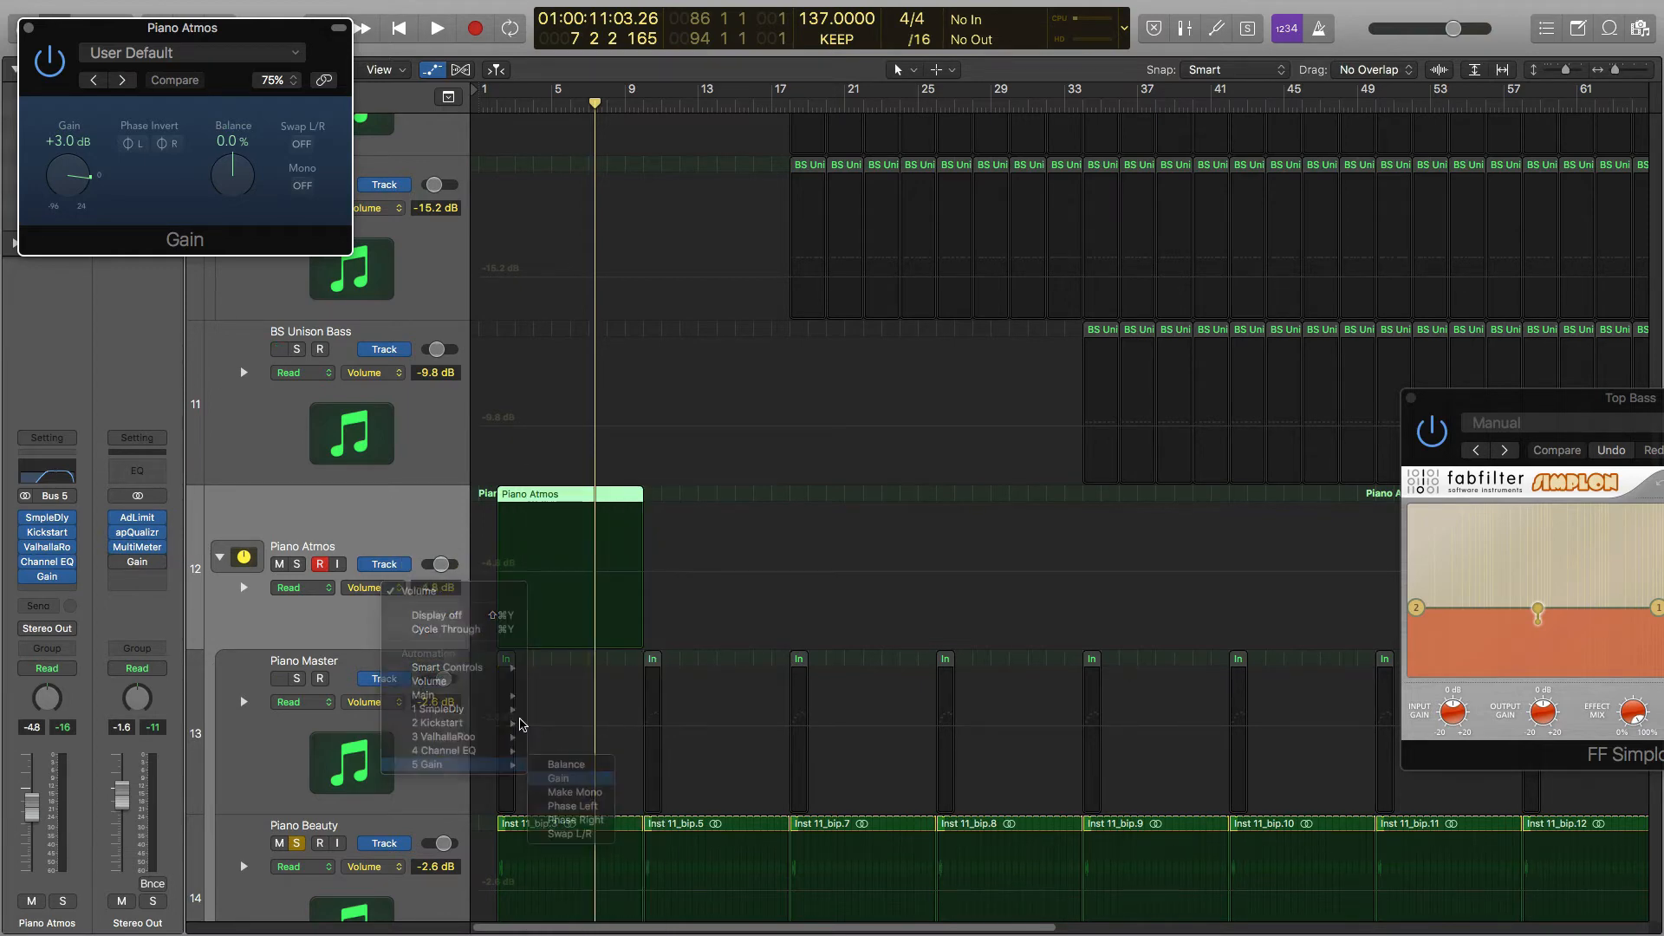
left_click(560, 778)
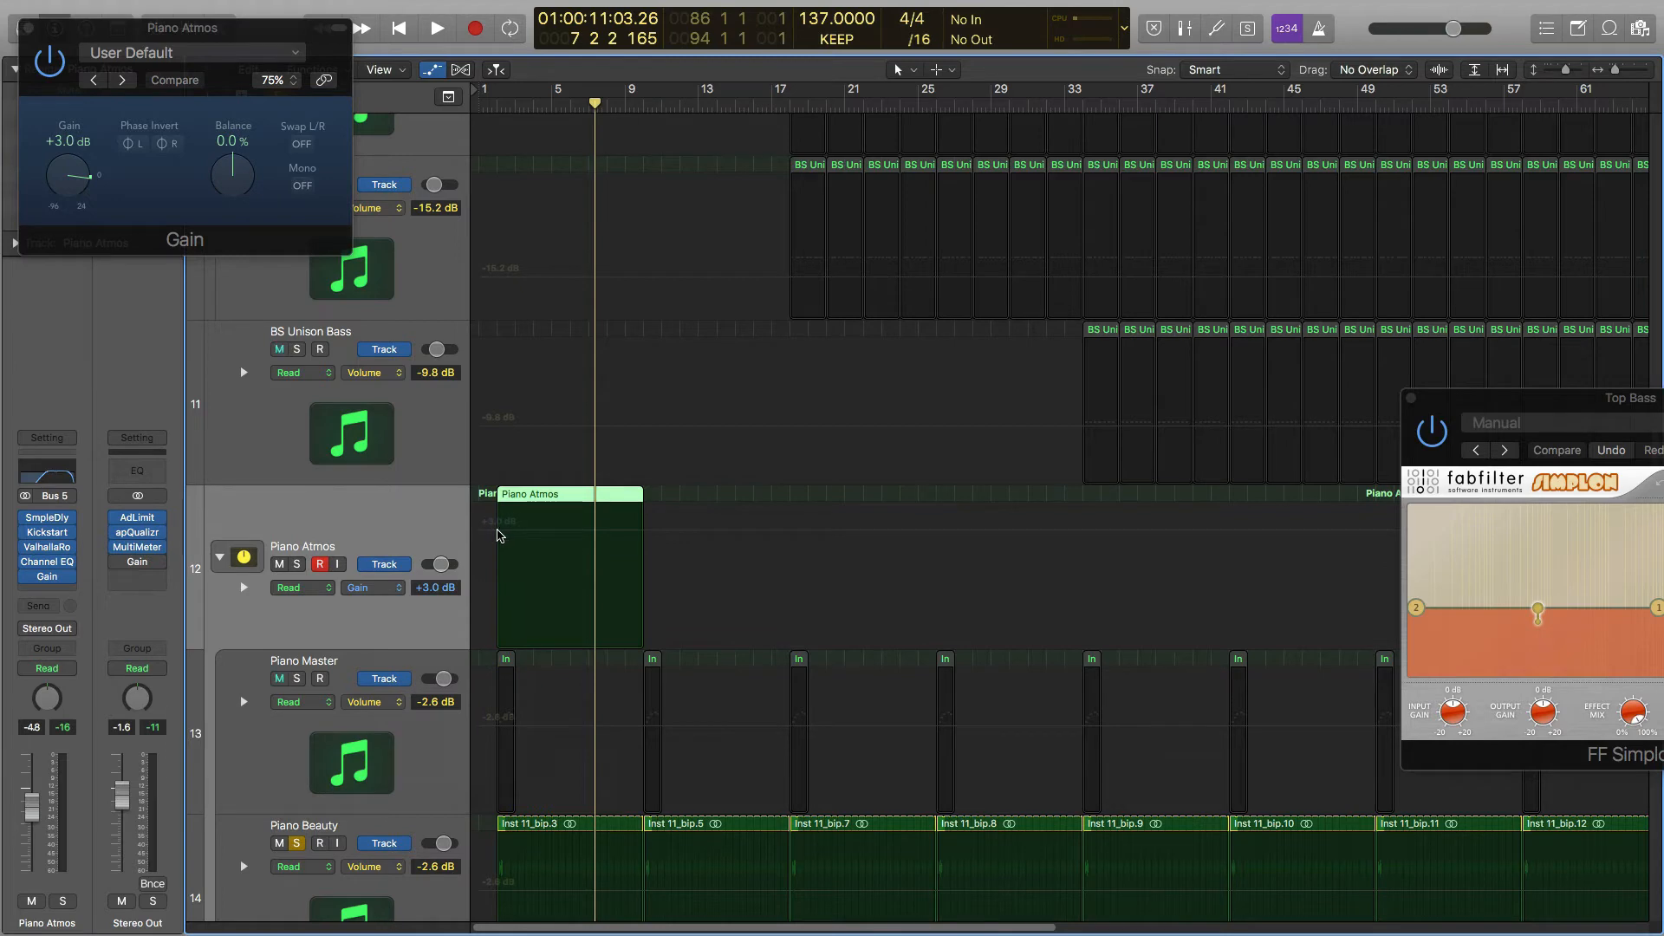
Start Gain automation on Piano Atmos at +3.0 dB, adding points near the middle and the end of the region.
left_click(544, 537)
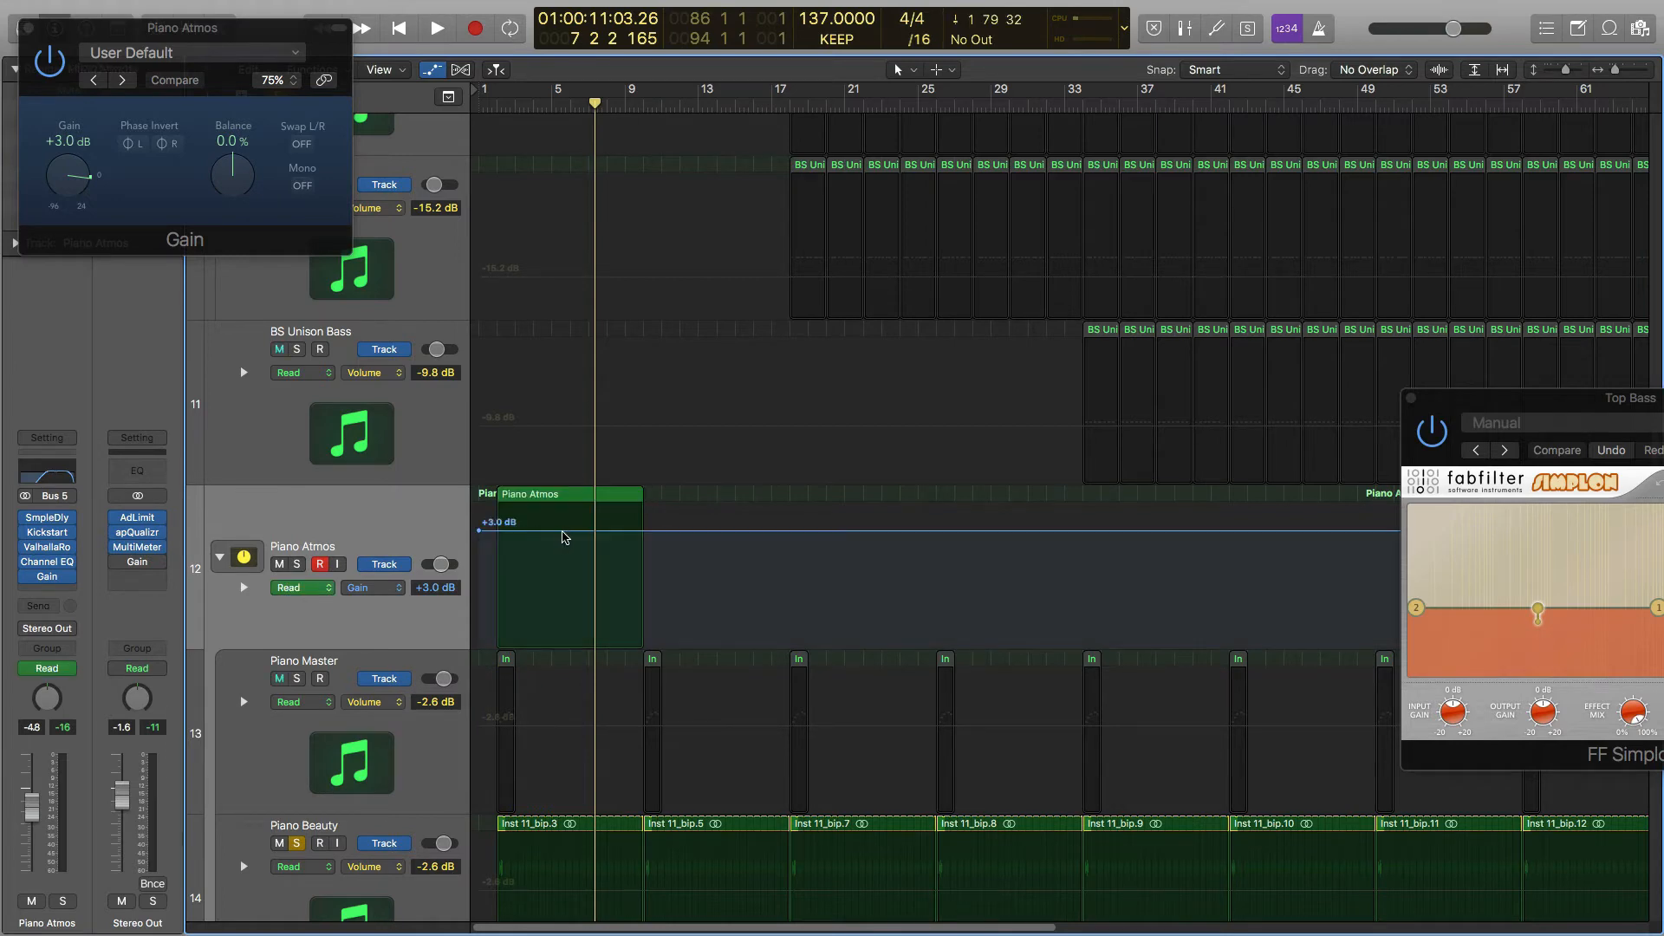
left_click(562, 531)
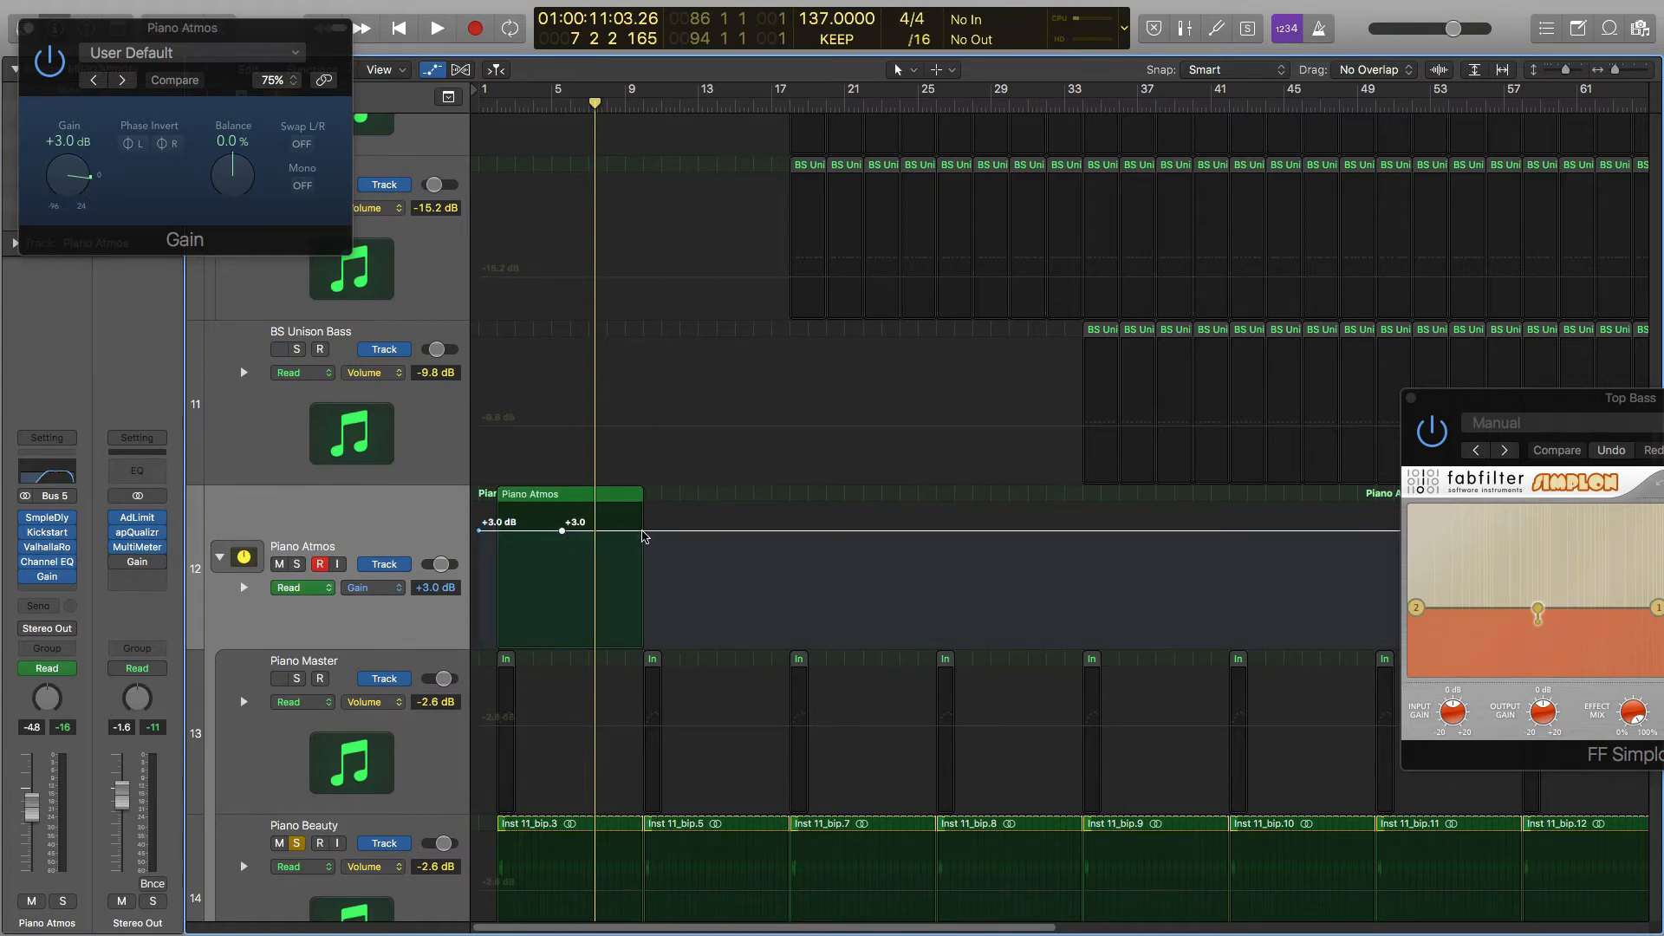
left_click(638, 531)
Add a +3.0 dB point just after bar 10 and lower the preceding point to about -6.8 dB at the region's end.
key("super+Right")
key("super+Right")
key("super+Right")
key("super+Right")
key("super+Right")
key("super+Right")
key("super+Right")
key("super+Right")
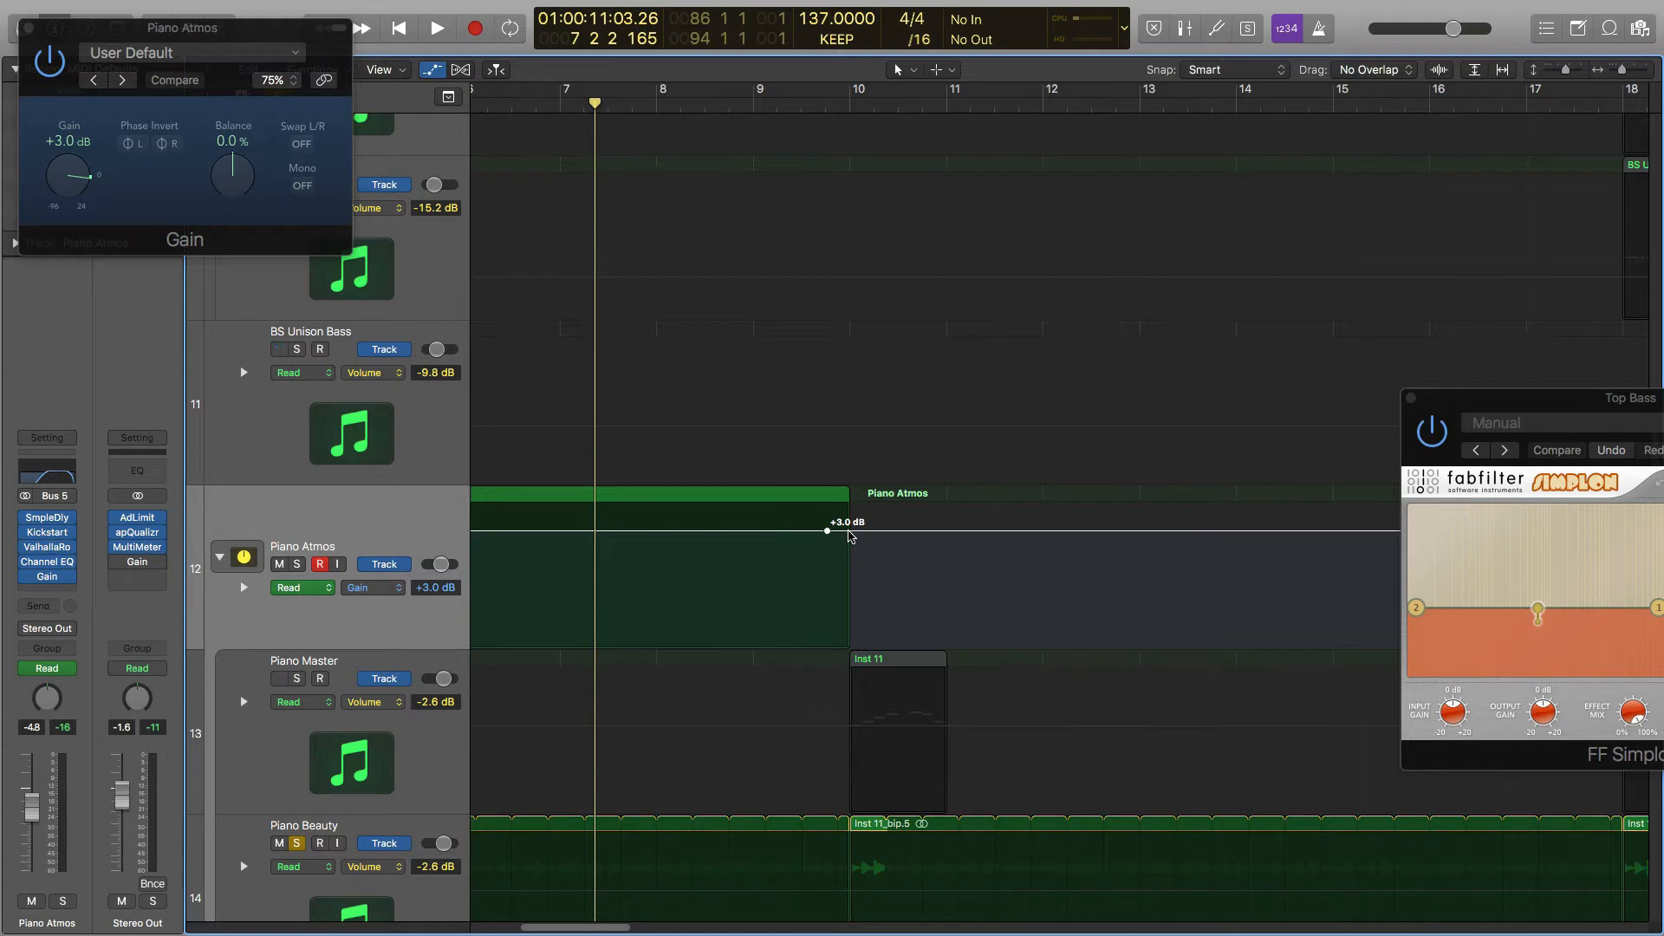
left_click(854, 532)
left_click_drag(829, 536, 846, 543)
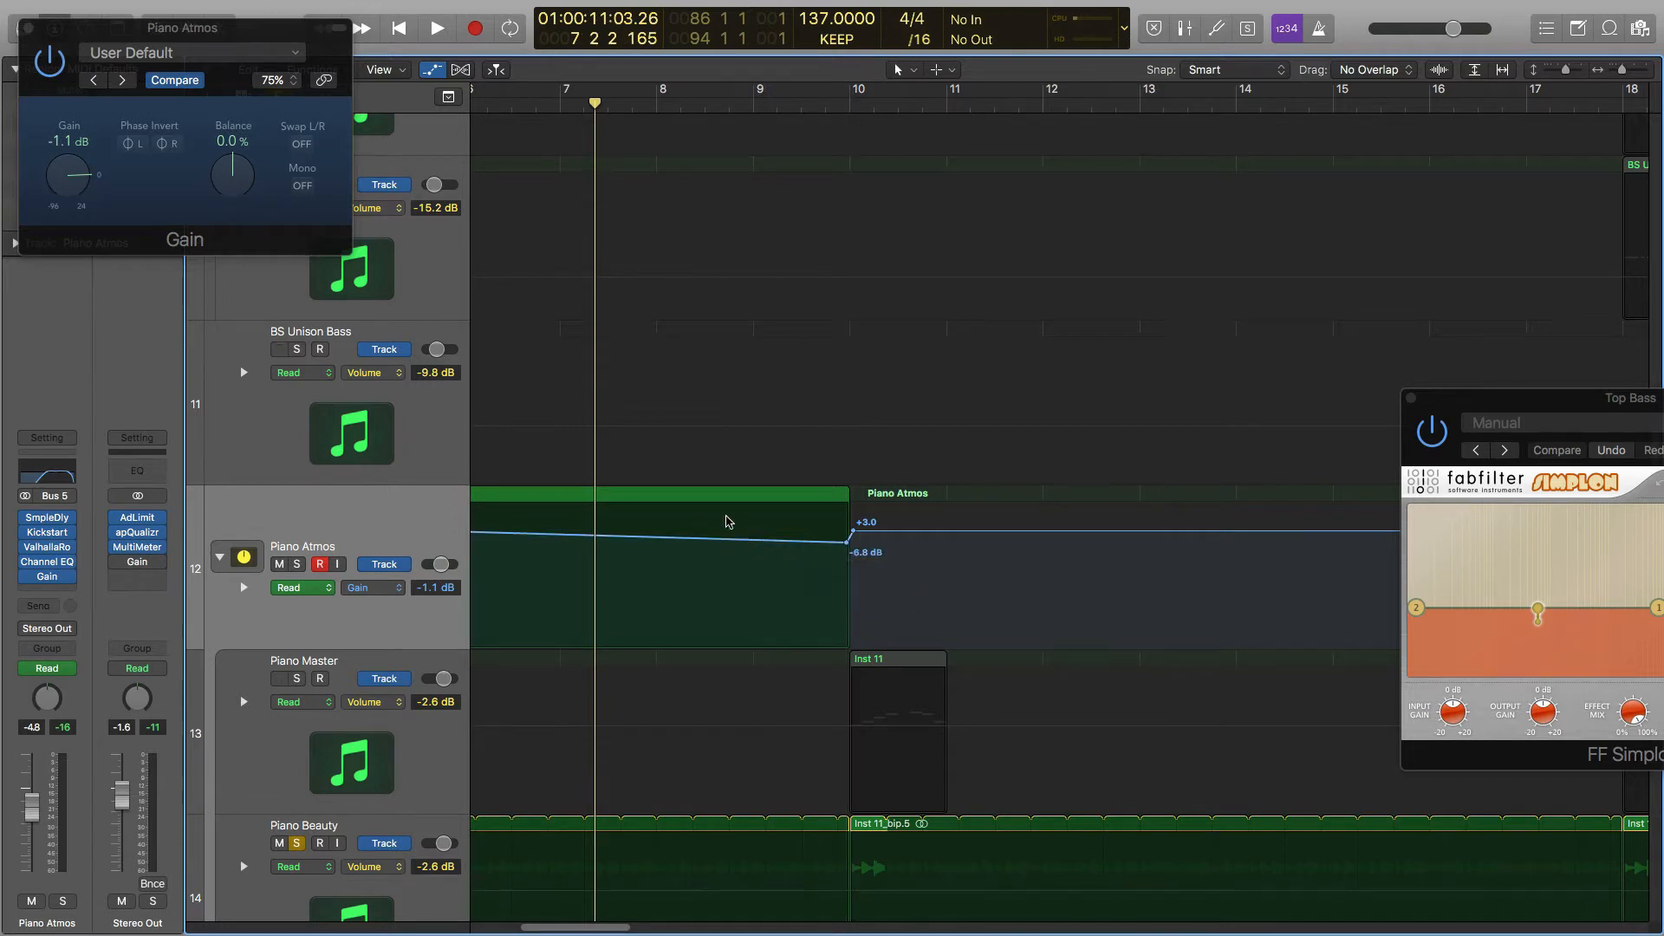
Audition the gain fade from bar 2 and lower its end point to -12.4 dB.
scroll(571, 349, "left", 10)
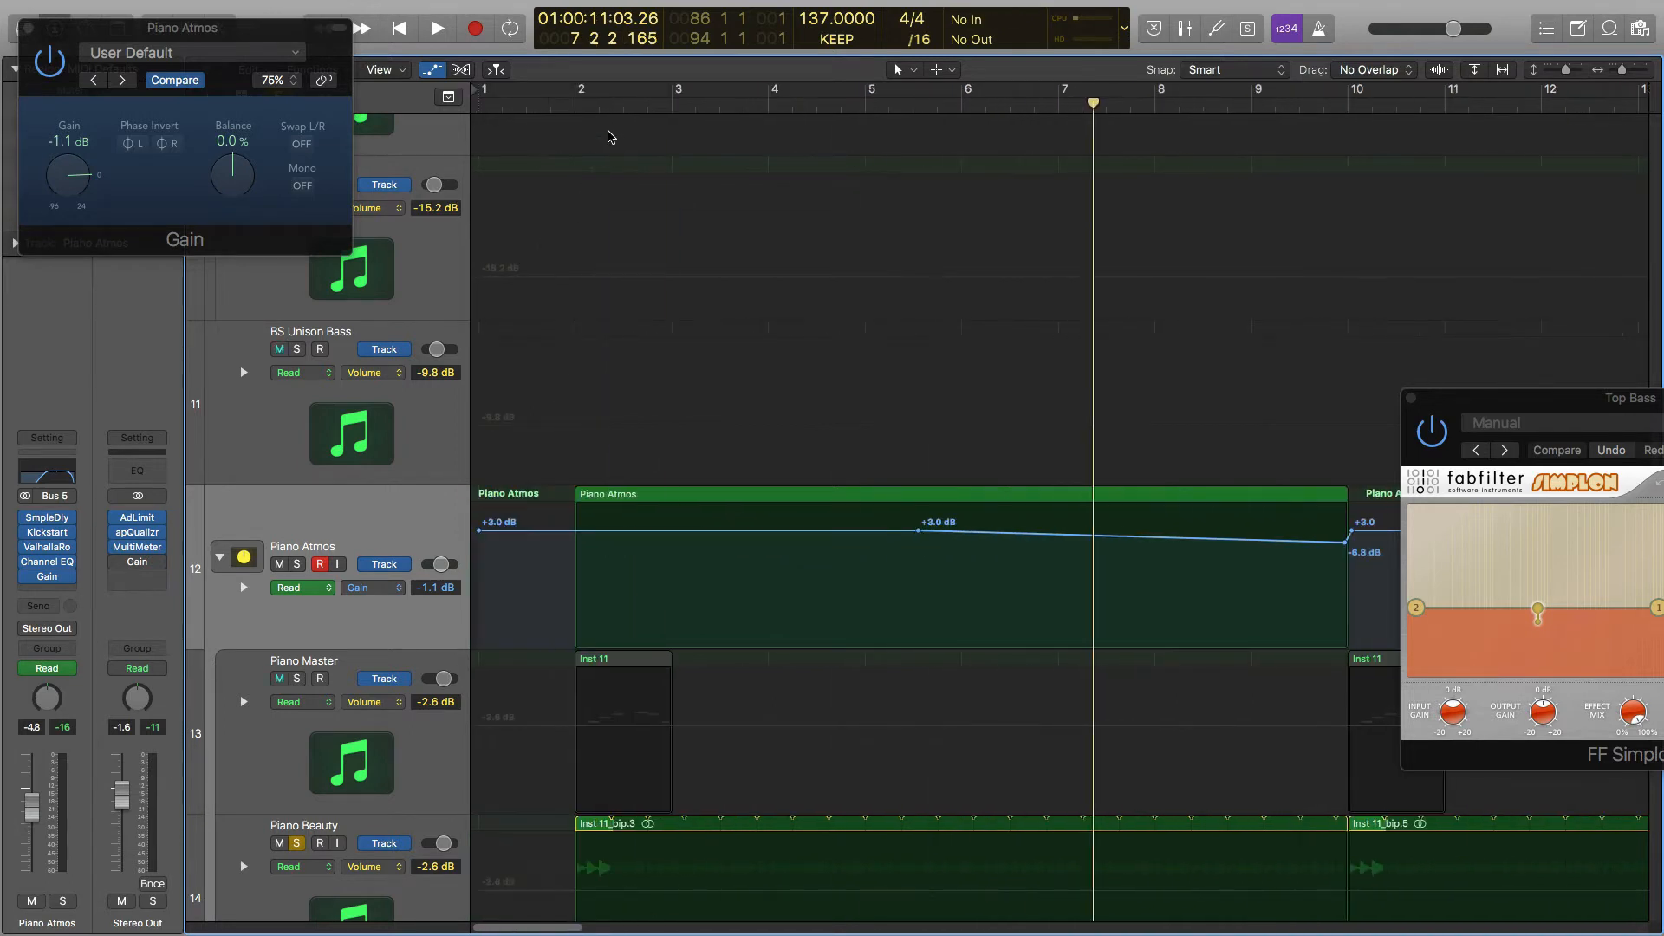
left_click(575, 107)
key("space")
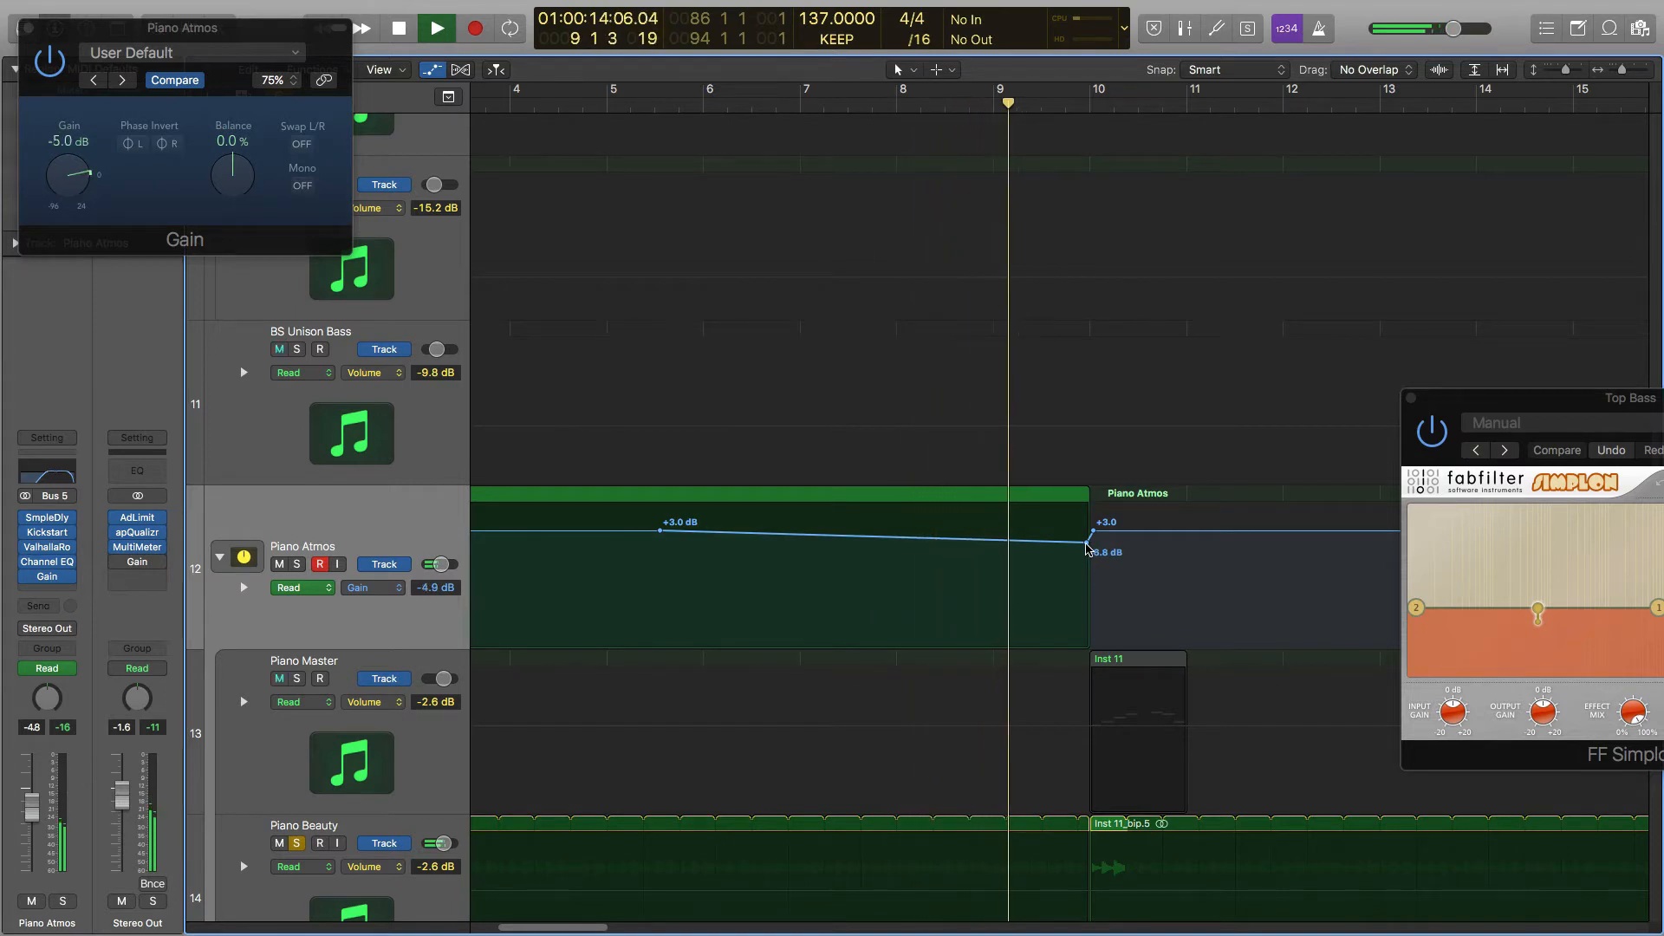
key("space")
left_click_drag(1086, 544, 1087, 550)
Replay the fade from about bar 5 and align the -12.4 dB and +3.0 dB points vertically at bar 10.
key("space")
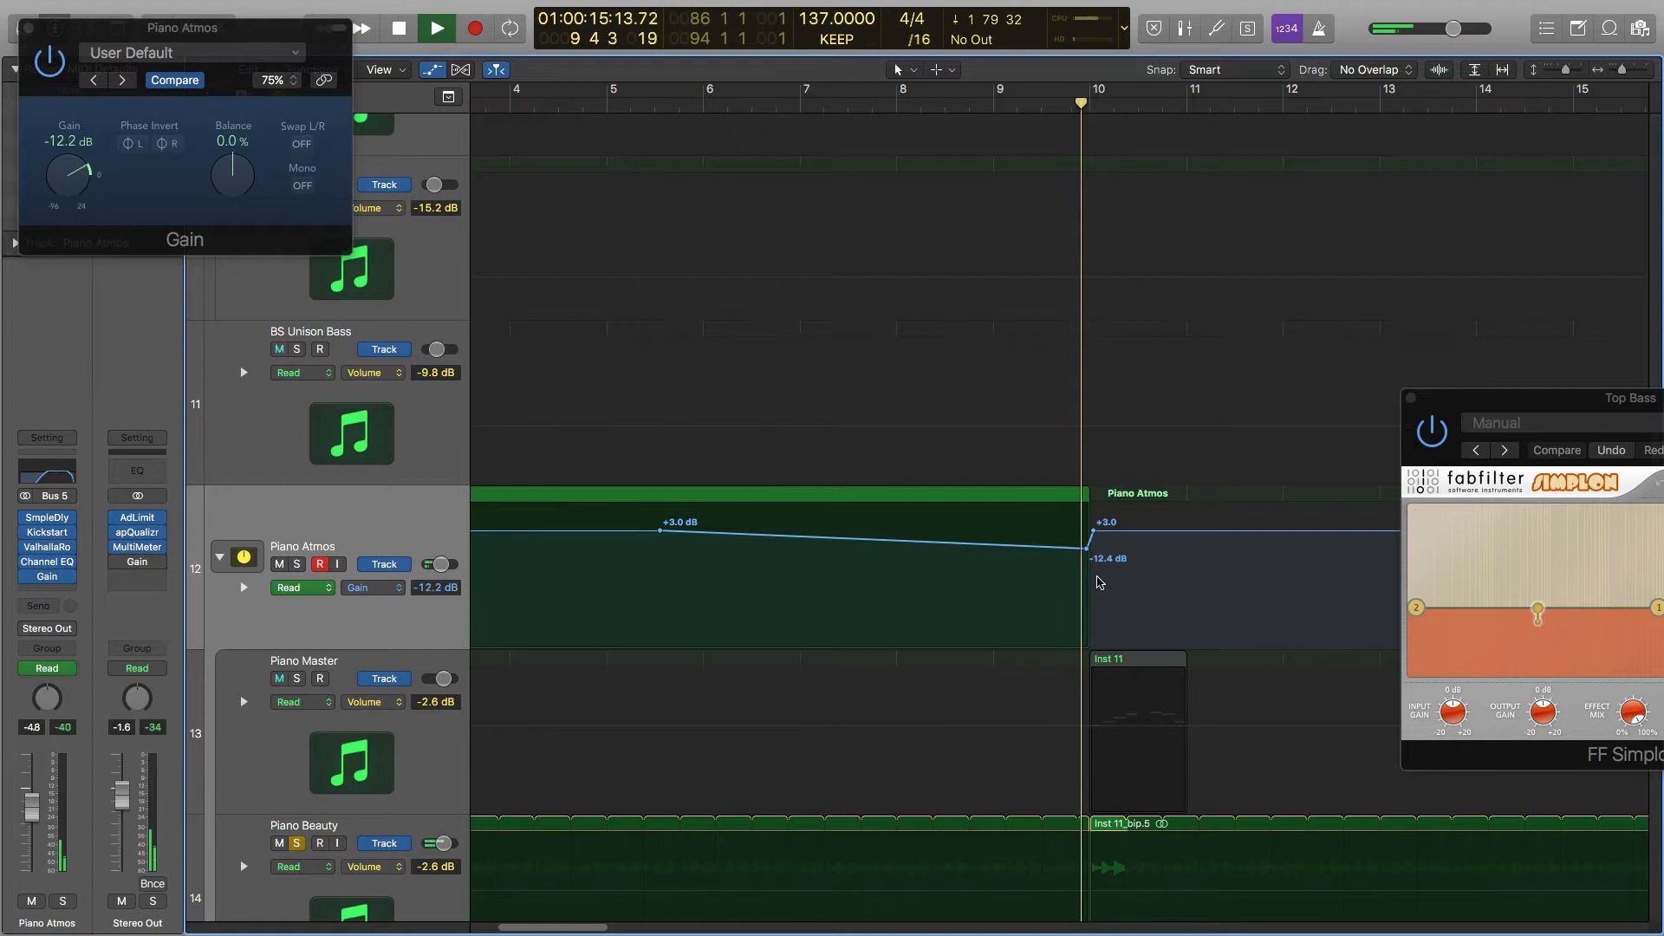
left_click(631, 104)
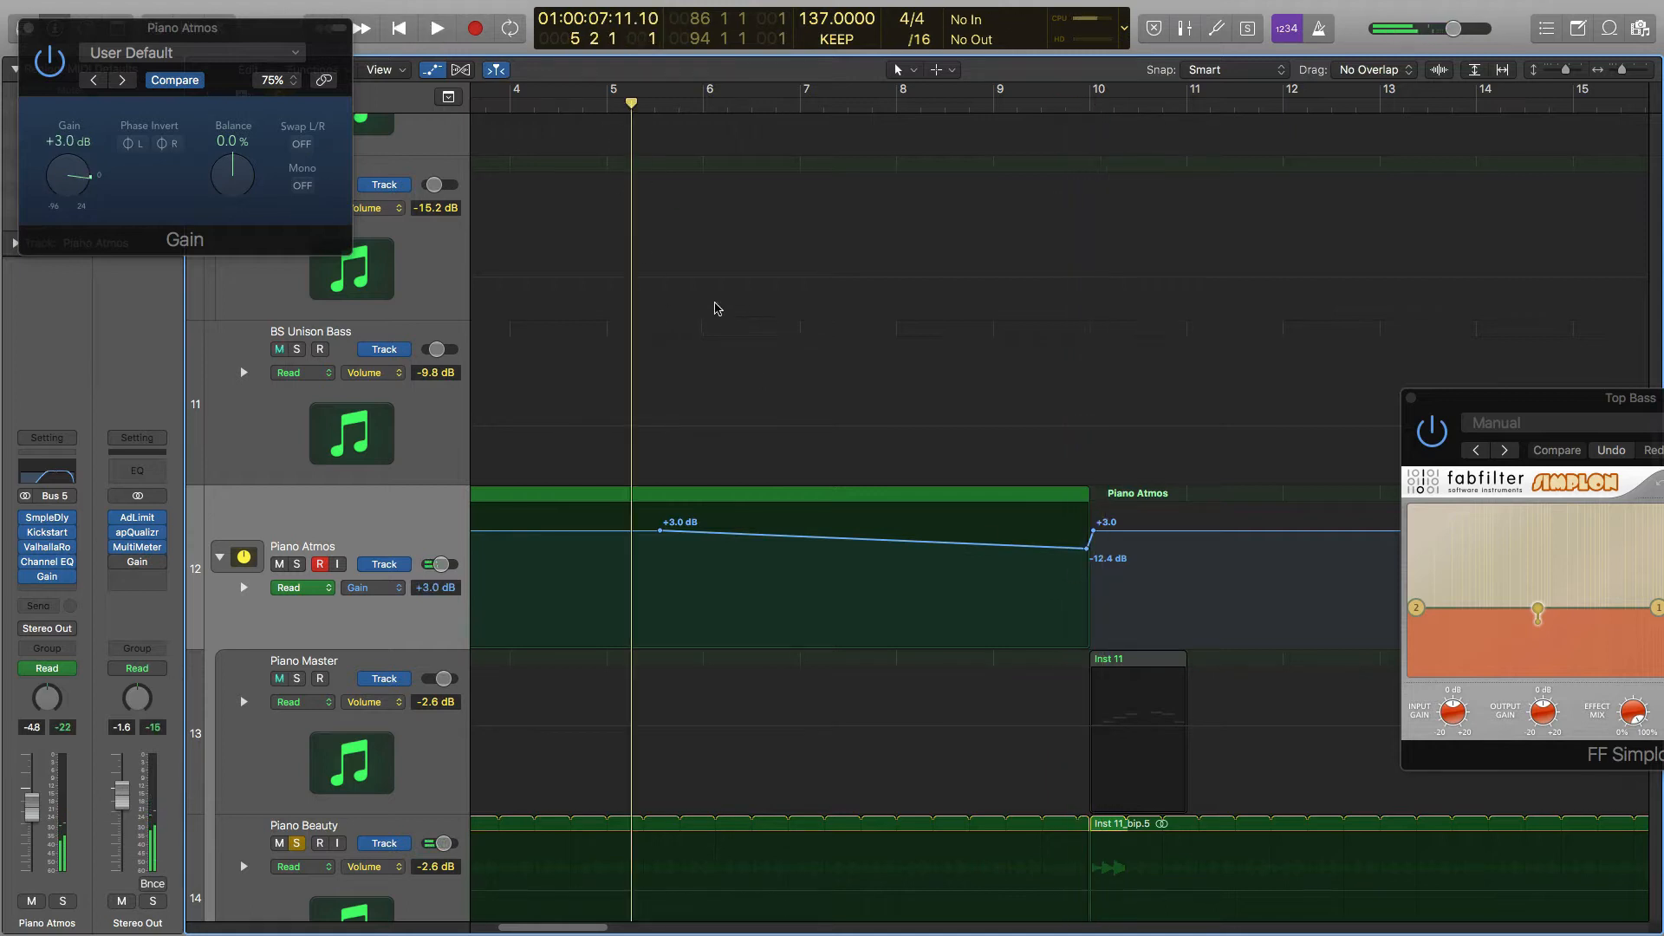
key("space")
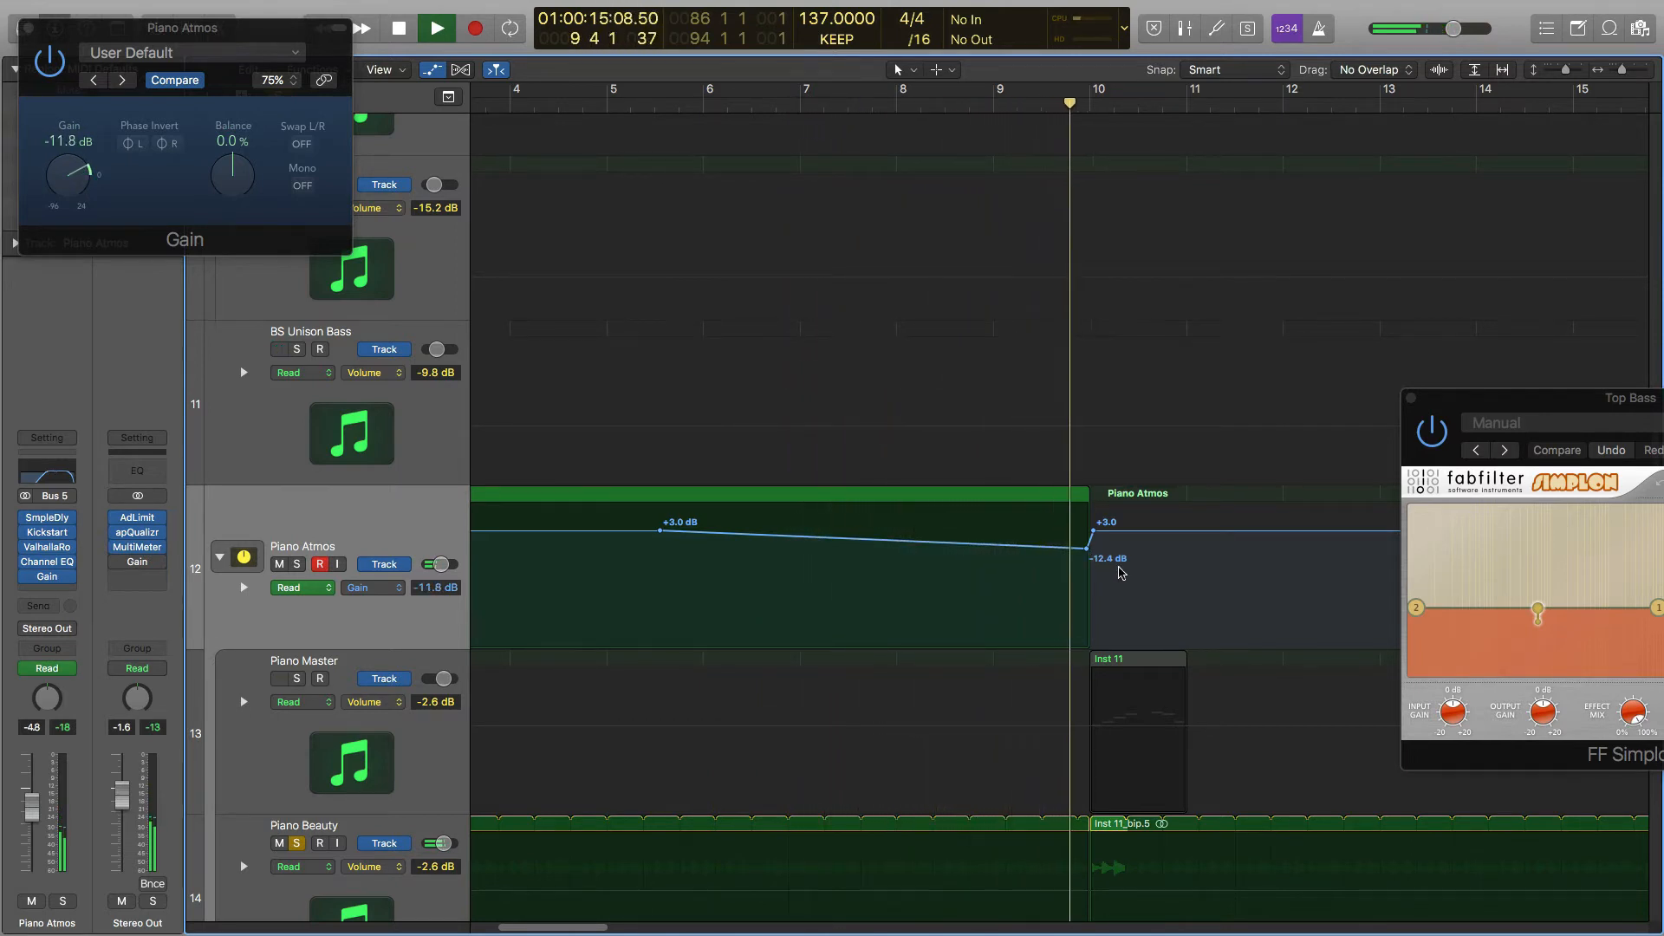
key("space")
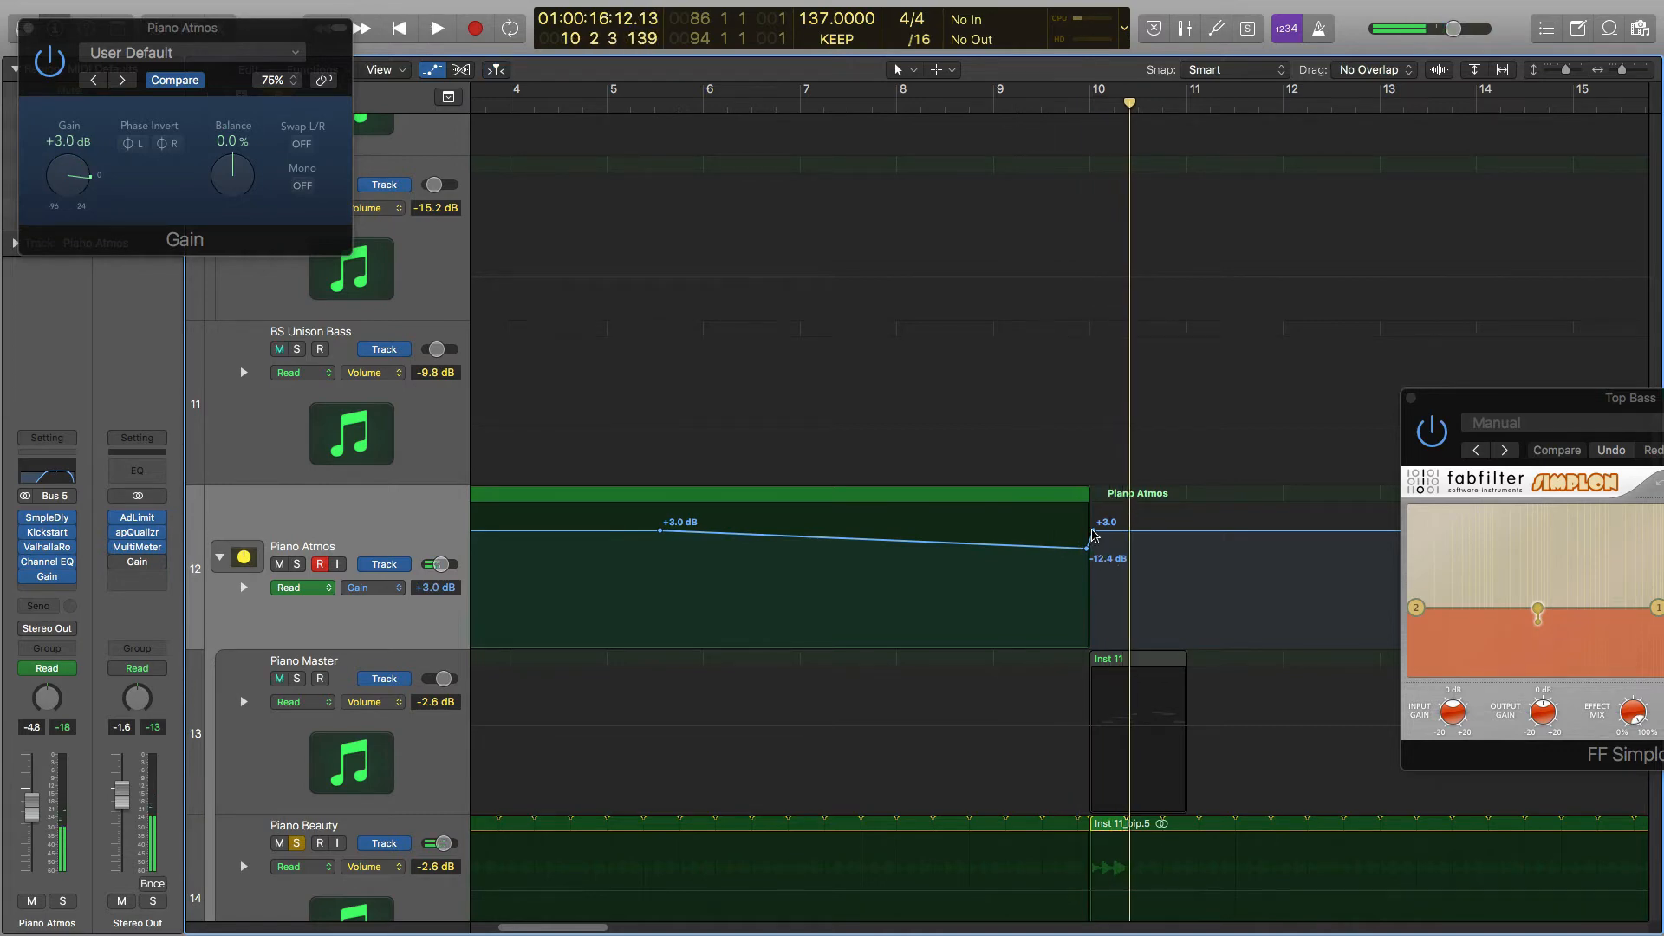
left_click_drag(1087, 548, 1091, 532)
left_click_drag(1091, 539, 1089, 550)
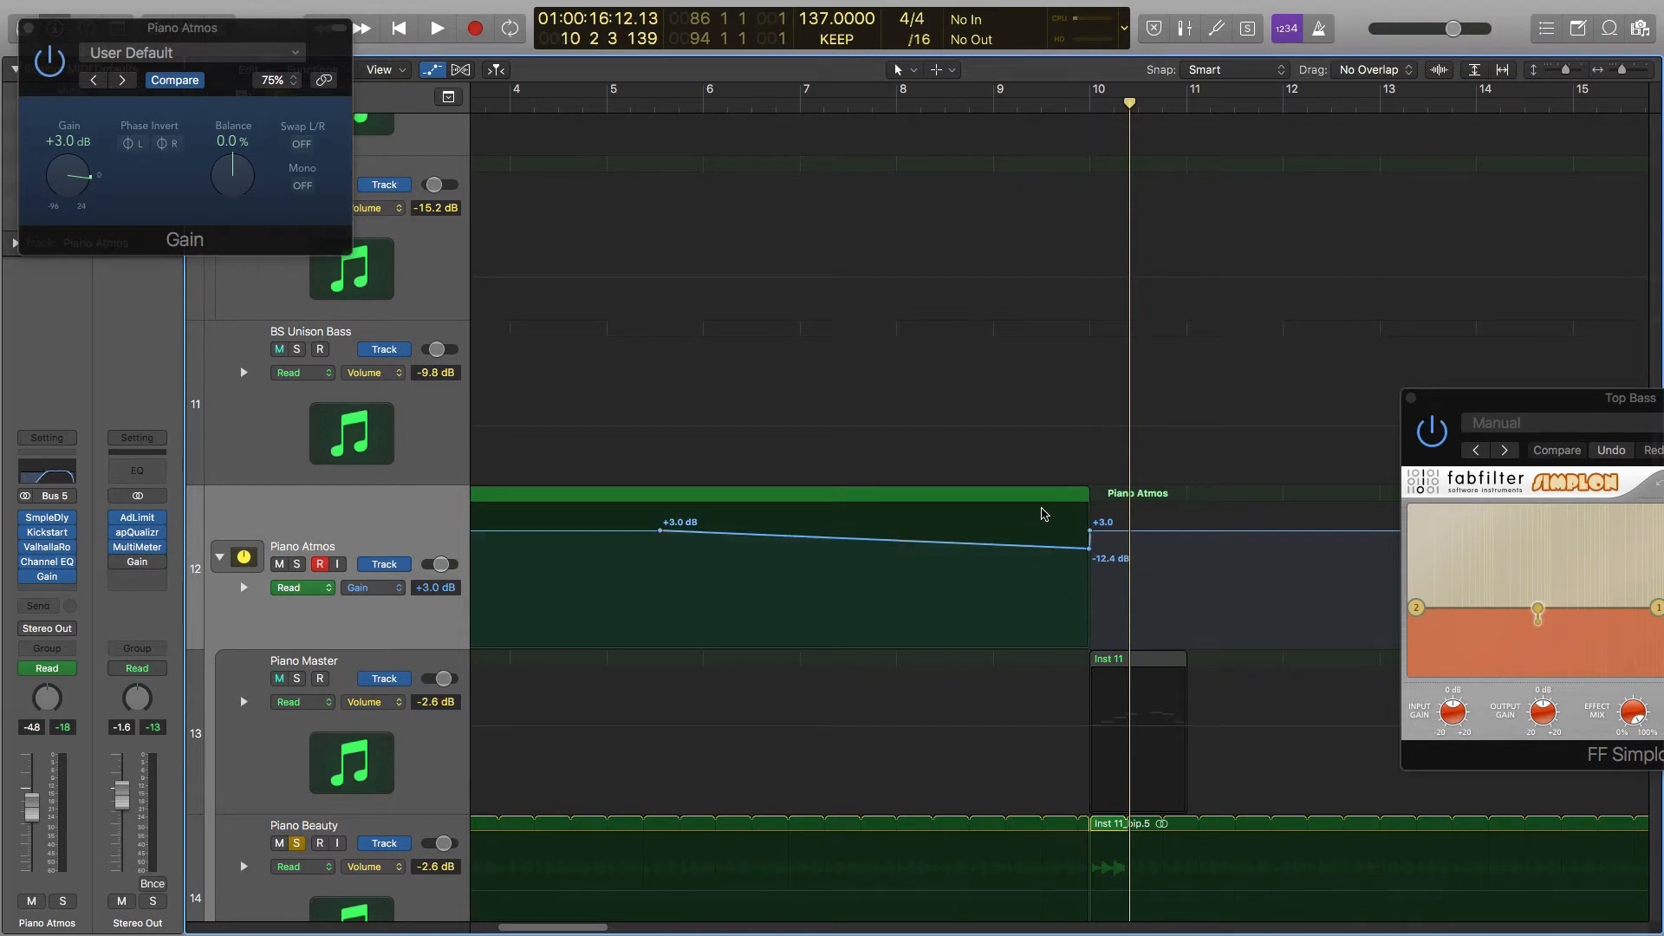
Hide the automation lanes and copy the Piano Atmos region to bar 10 together with its automation data.
scroll(1086, 532, "left", 3)
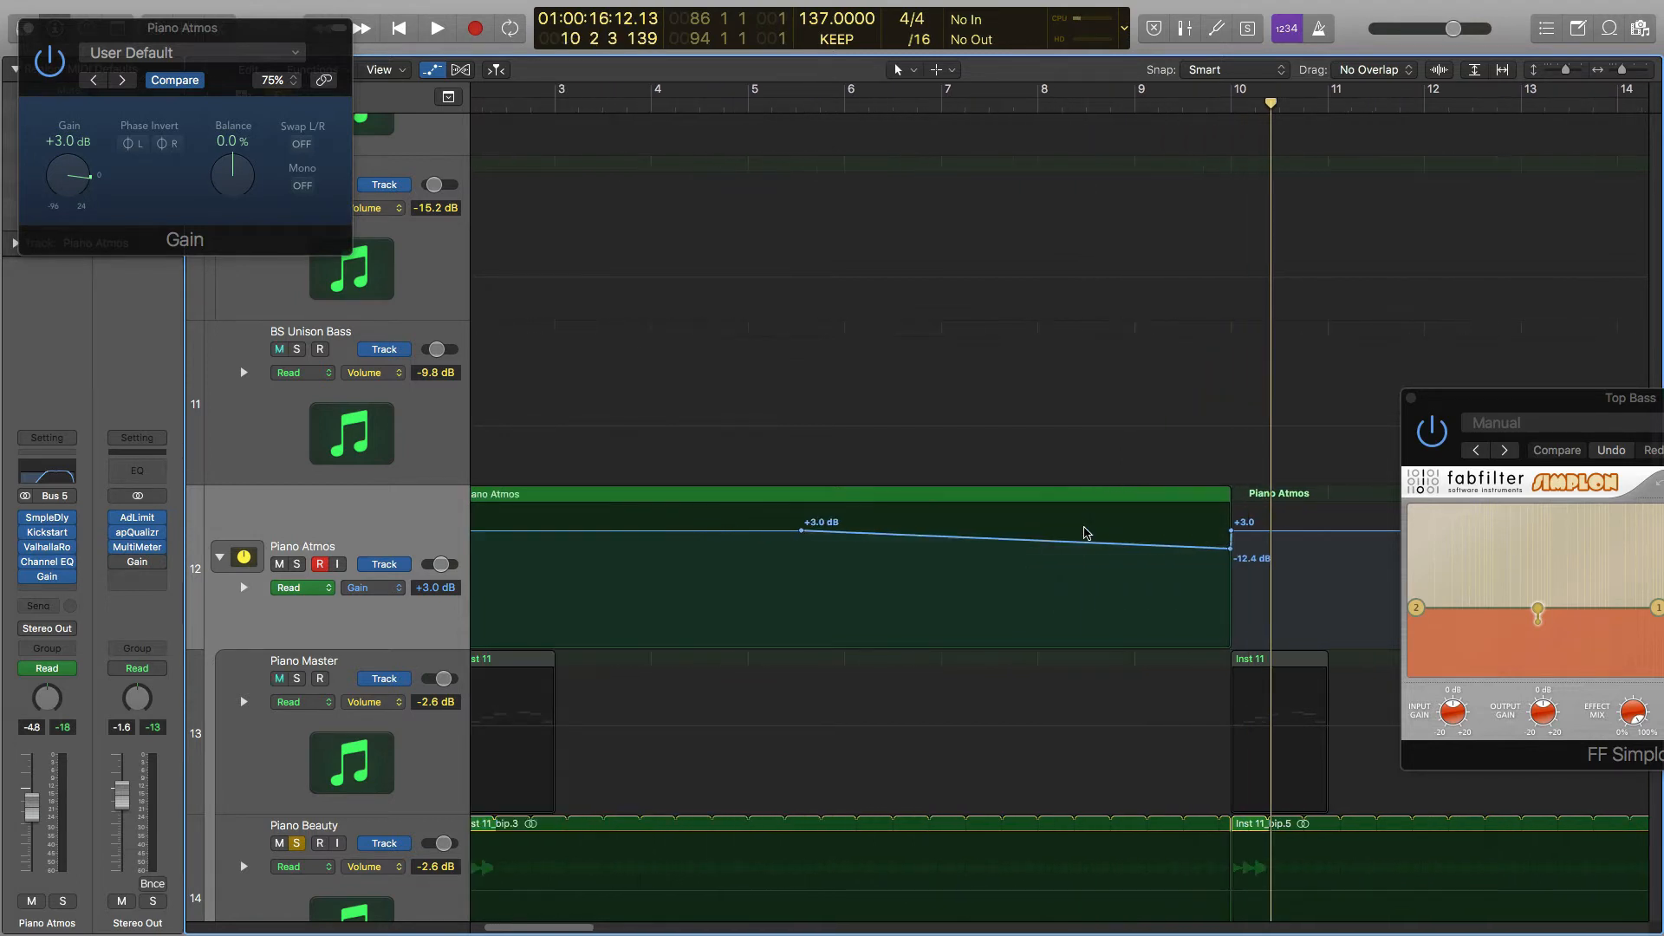
key("super+Left")
key("super+Left")
key("super+Left")
key("super+Left")
key("super+Left")
key("super+Left")
key("super+Left")
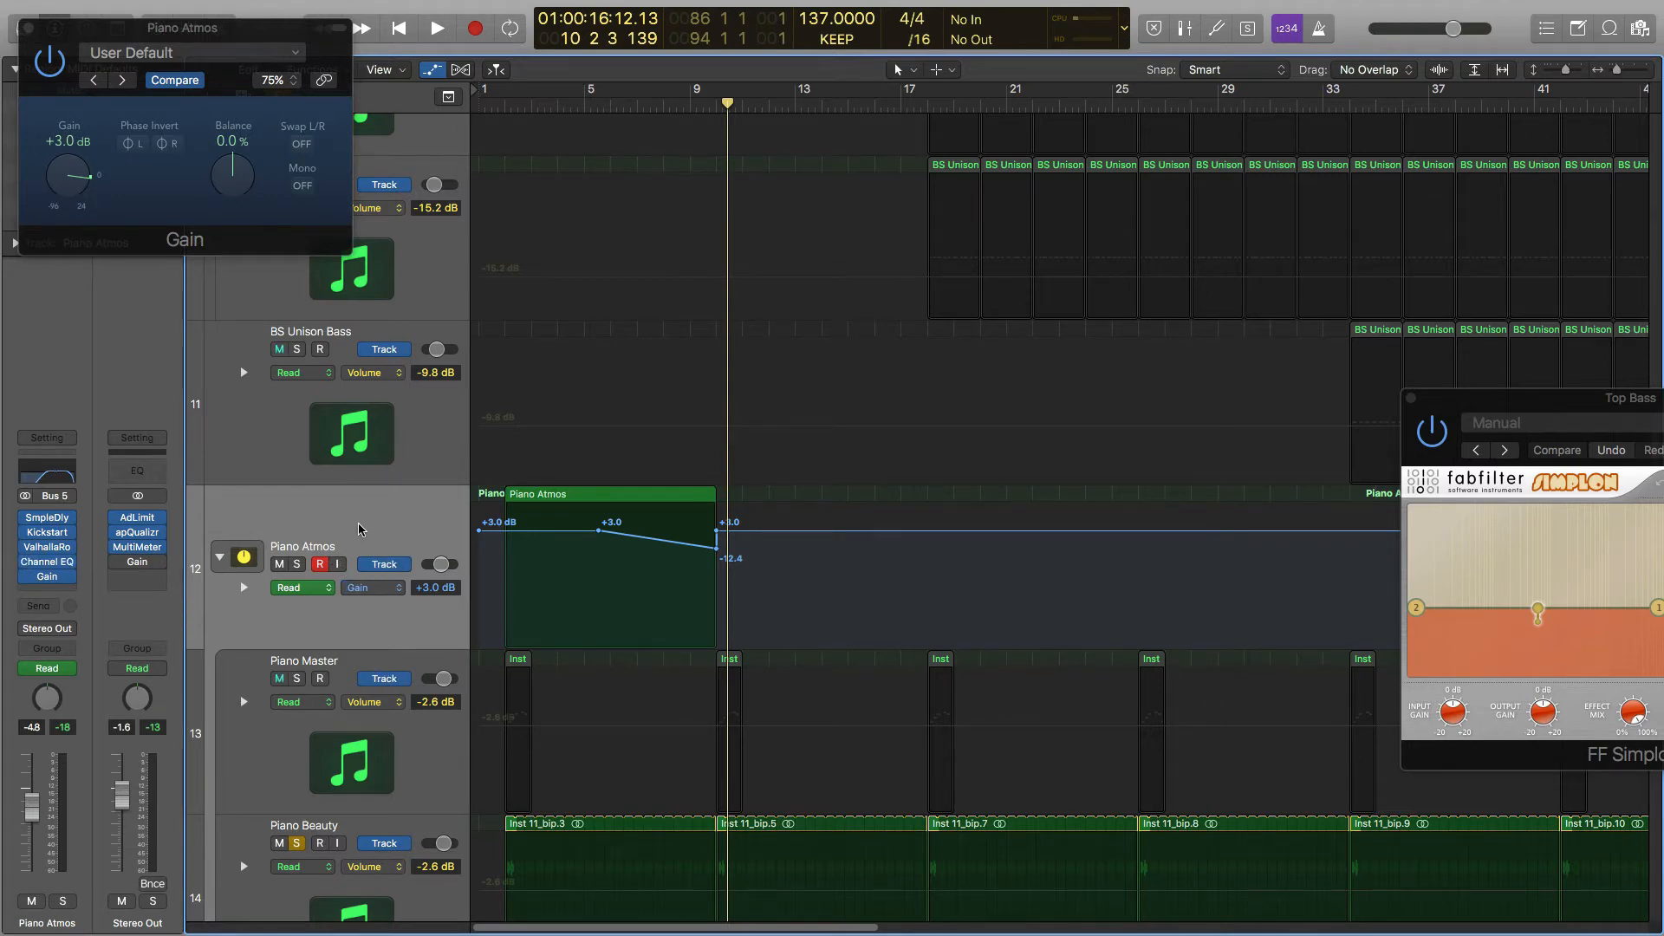
key("a")
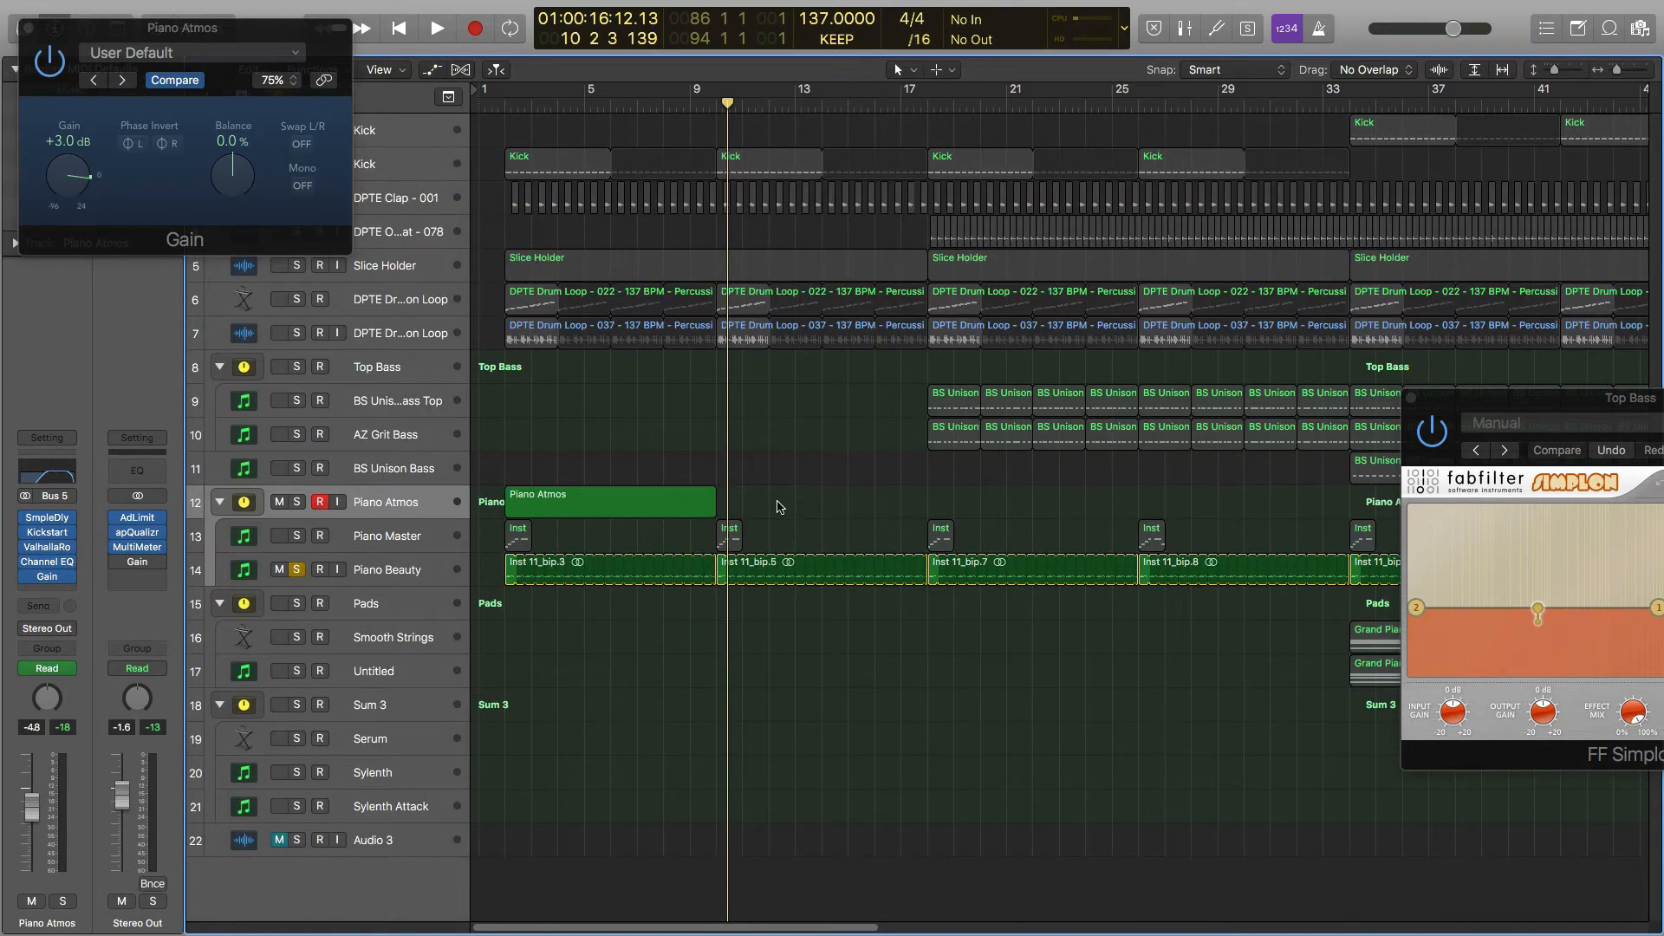
scroll(783, 501, "down", 5)
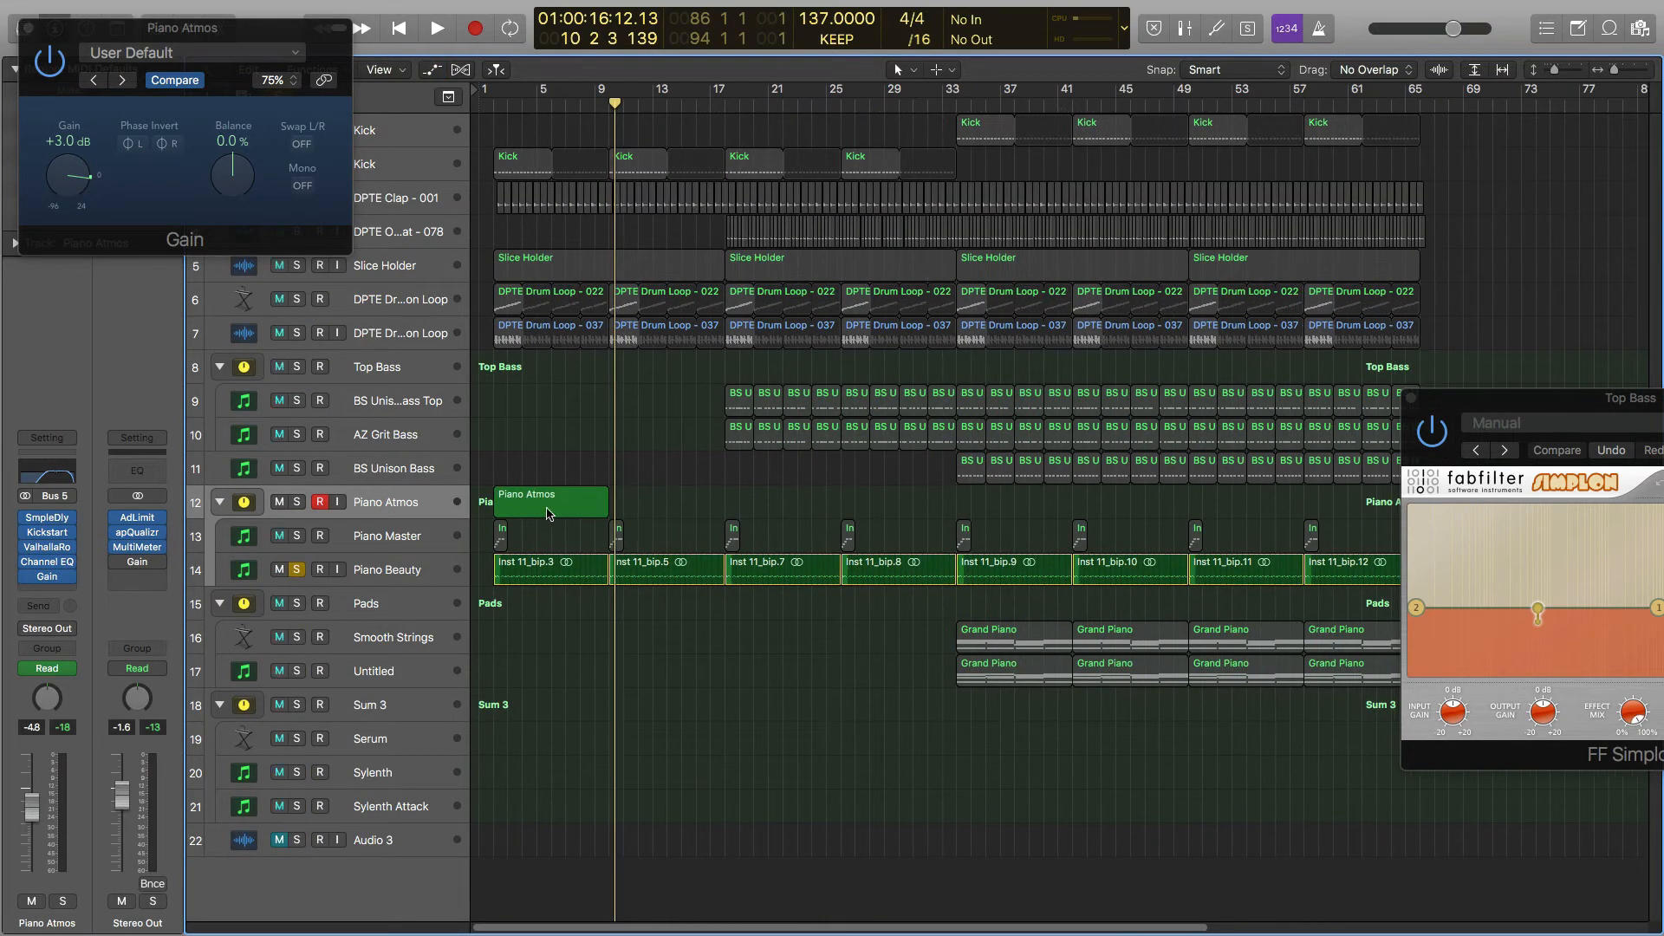
left_click_drag(538, 505, 689, 547)
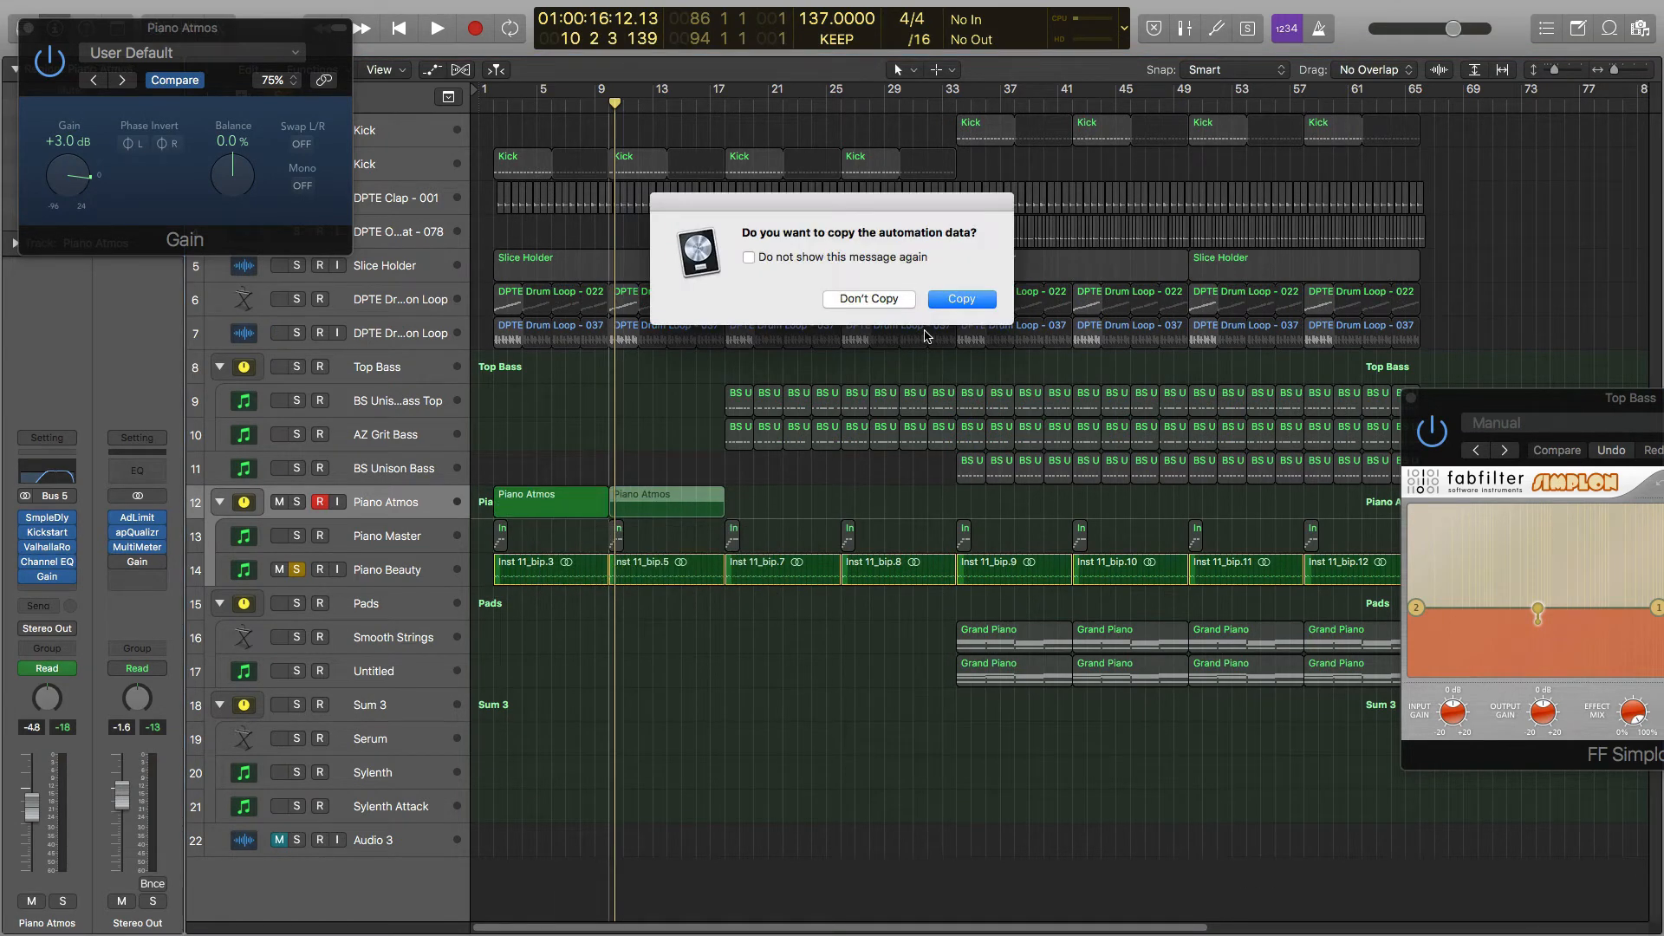
left_click(960, 299)
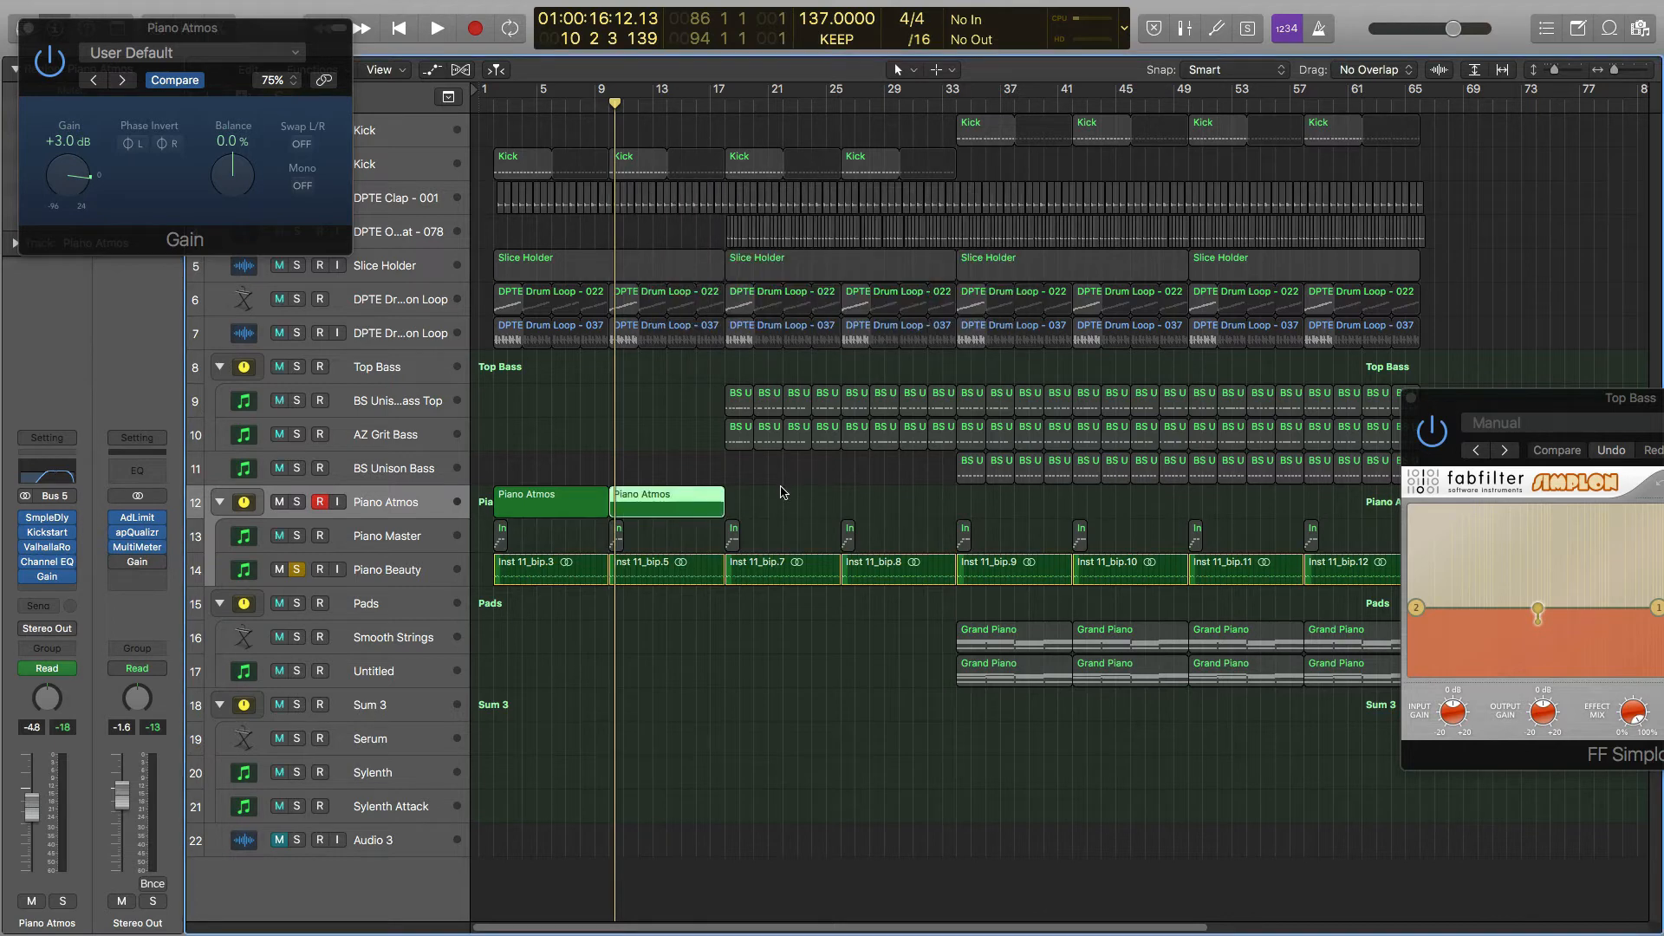
Duplicate the Piano Atmos regions with their automation data up to bar 66, and close the Top Bass plug-in window.
mouse_move(758, 503)
left_mouse_down()
mouse_move(545, 500)
mouse_move(769, 501)
left_mouse_up()
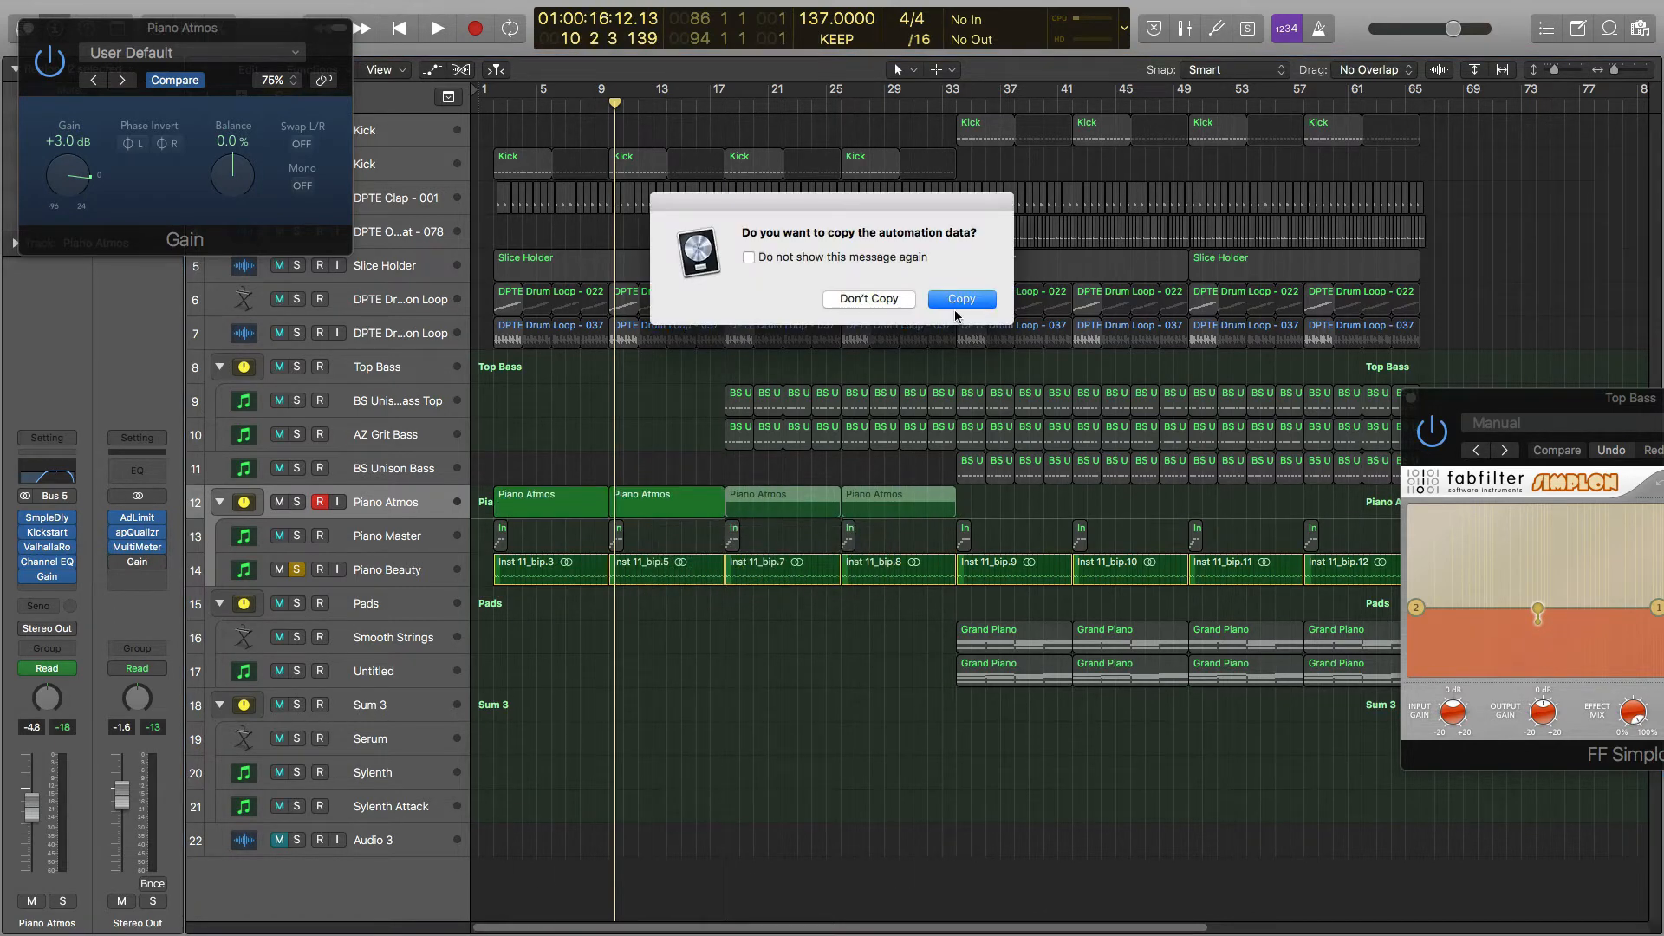
left_click(960, 299)
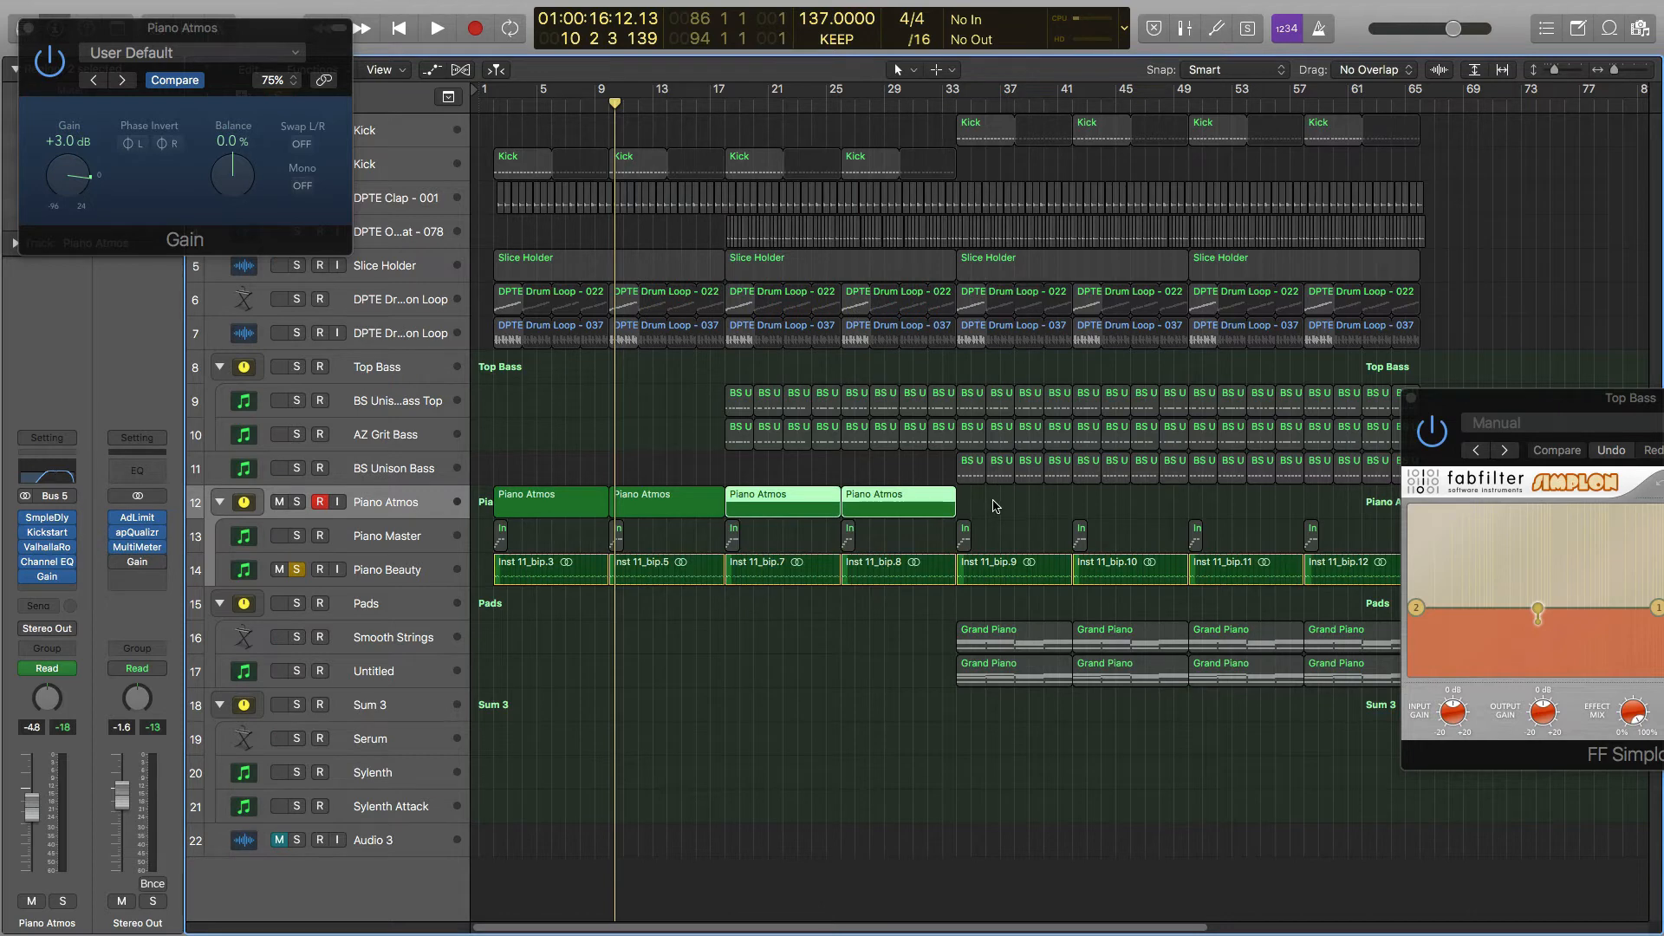
left_click(1410, 398)
mouse_move(976, 509)
left_mouse_down()
mouse_move(524, 496)
mouse_move(989, 503)
left_mouse_up()
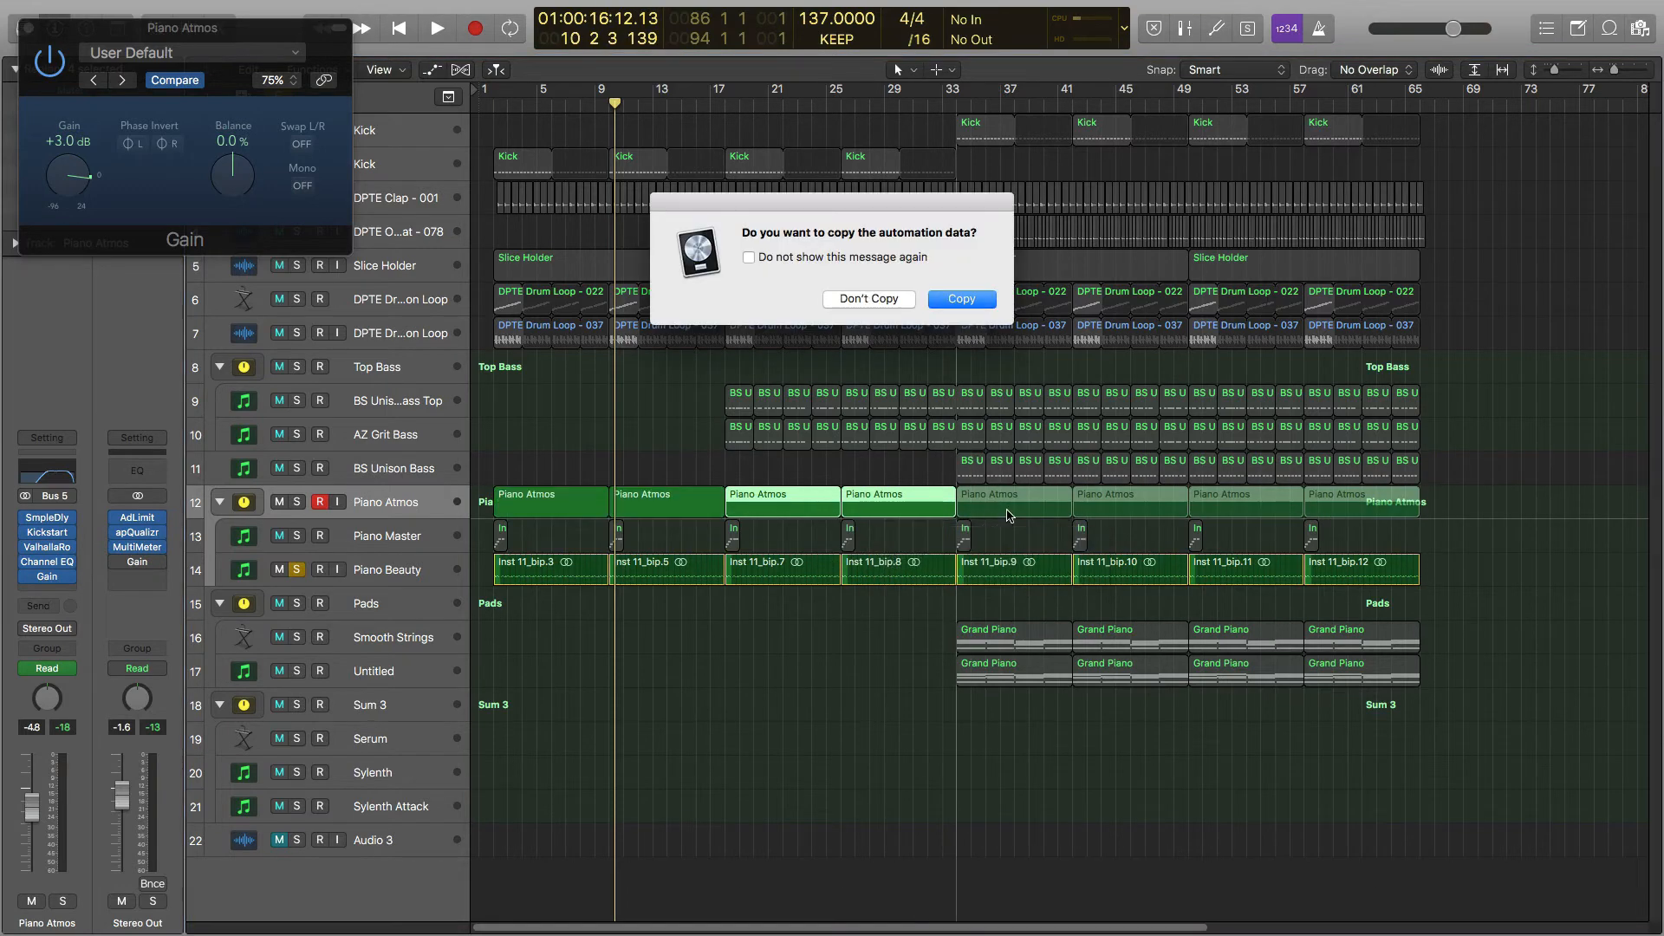
left_click(964, 297)
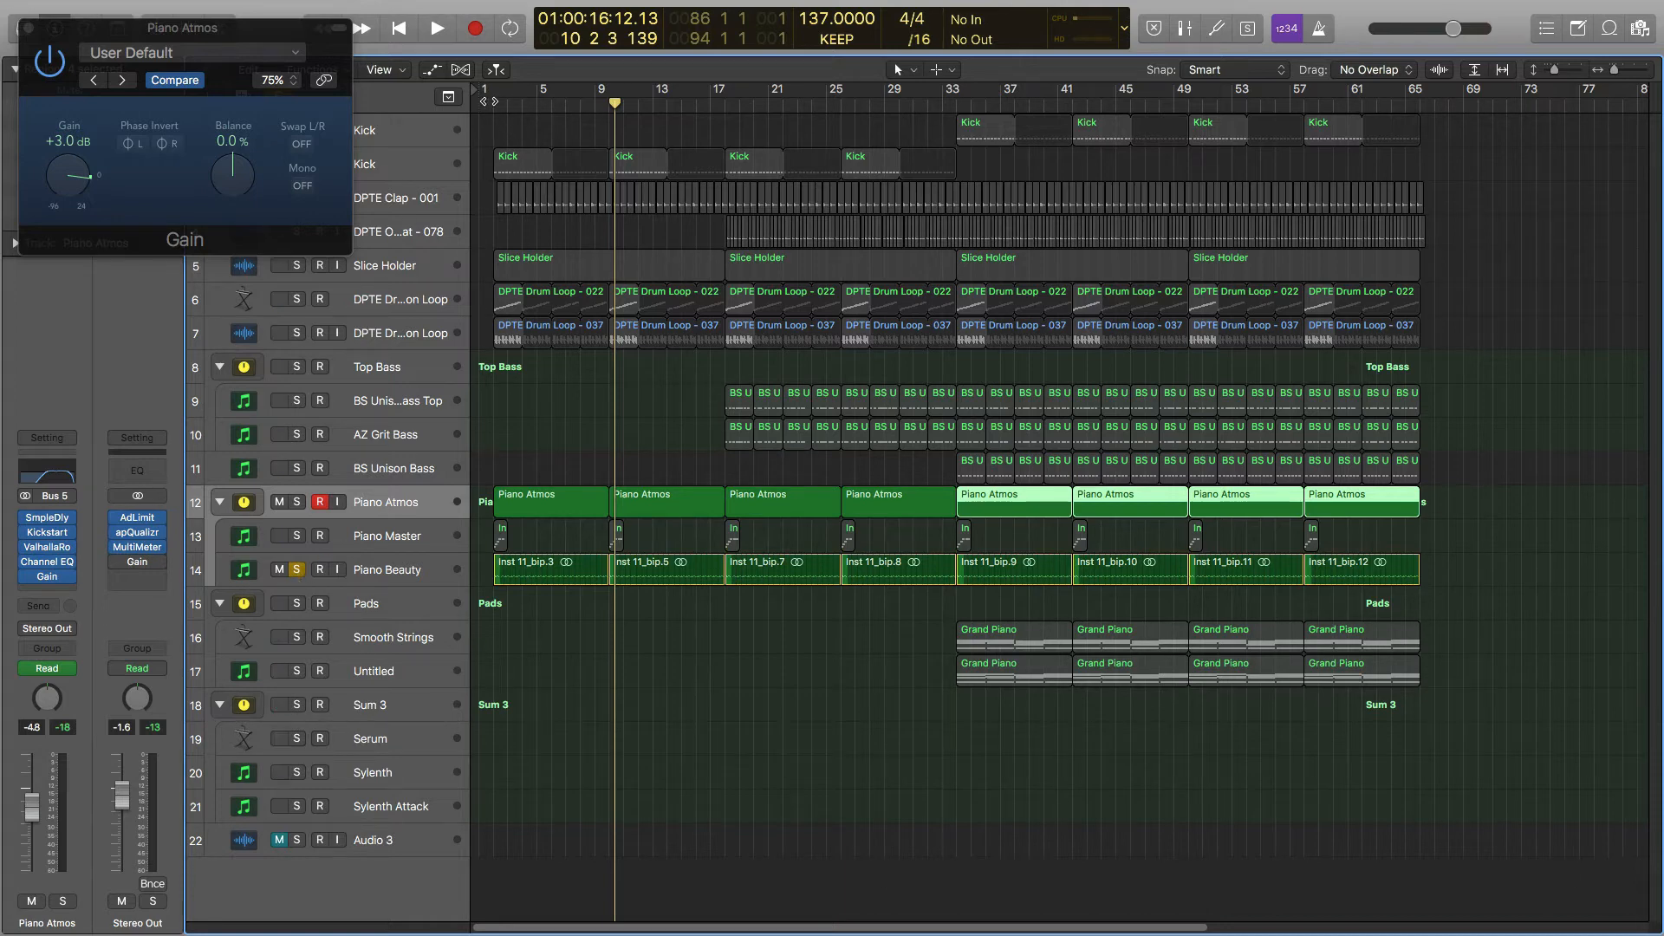
Play the arrangement from the start, unsolo Piano Beauty to hear the soloed Piano Atmos stack, and unsolo that to hear the full mix.
key("Return")
key("space")
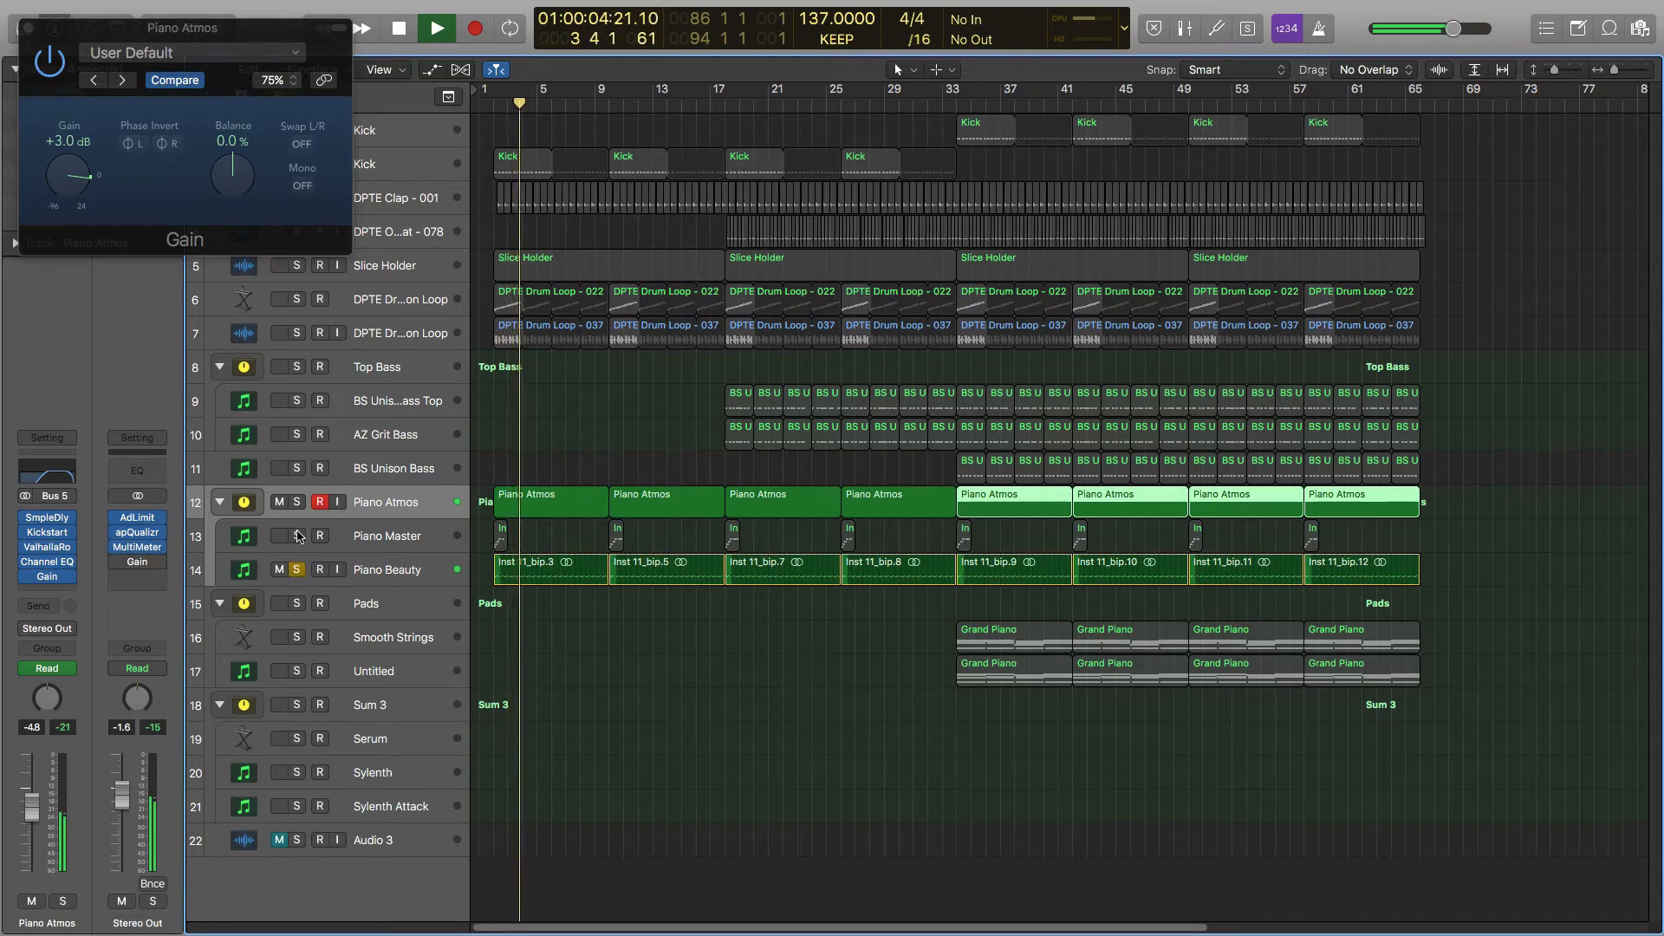
left_click(297, 502)
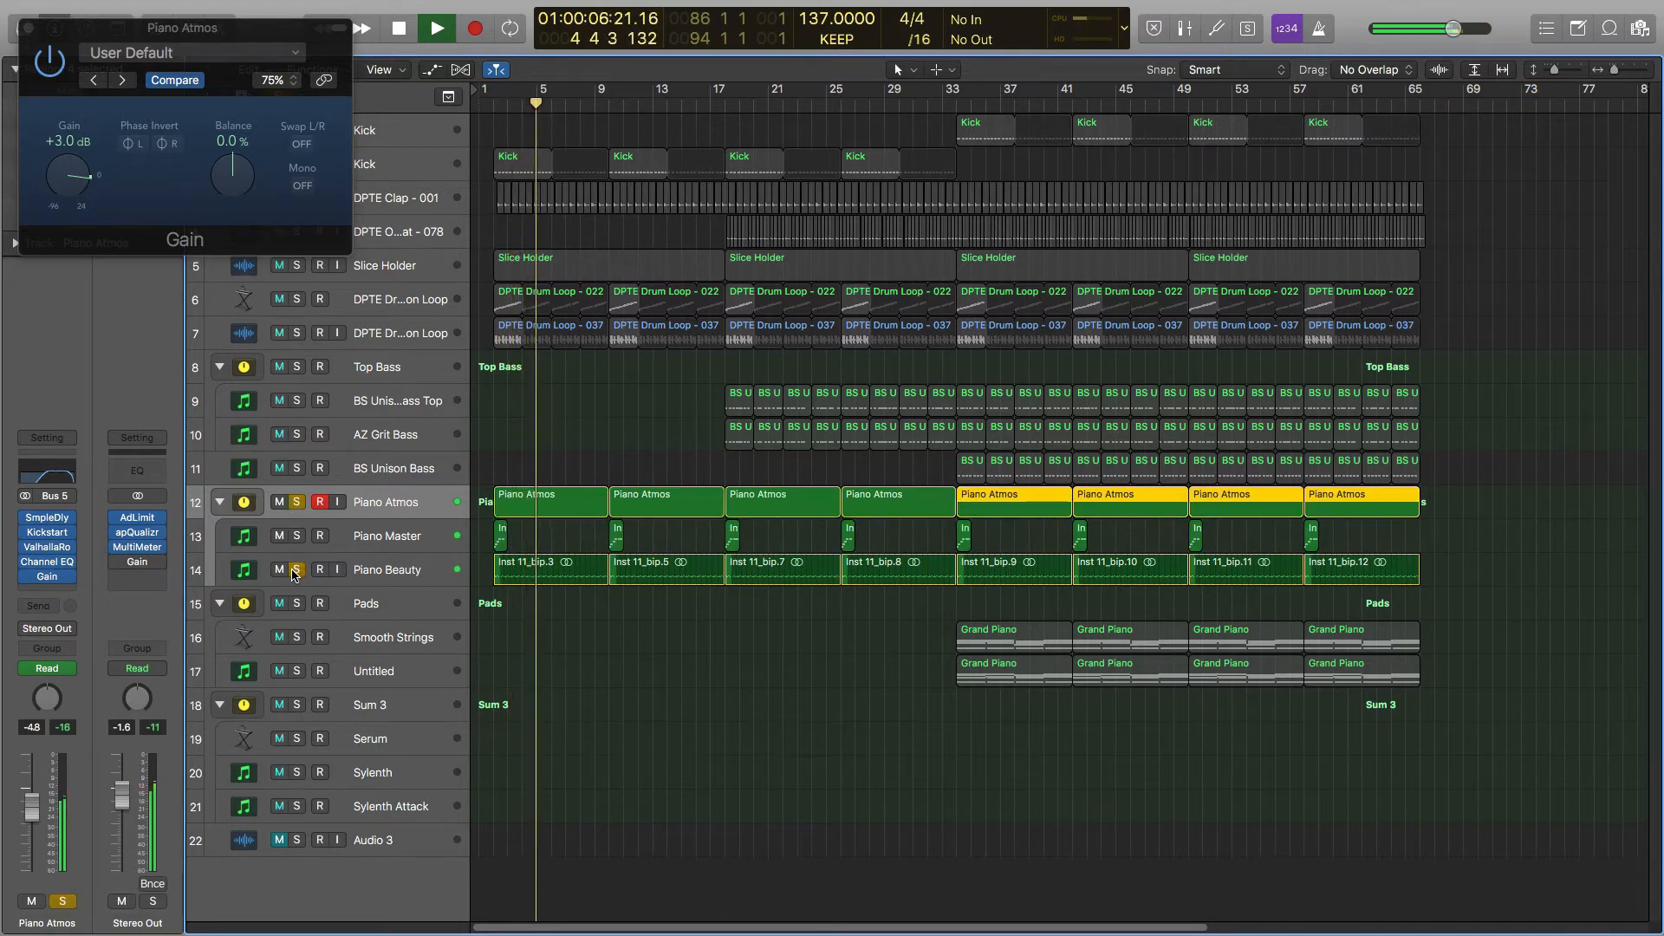
left_click(296, 571)
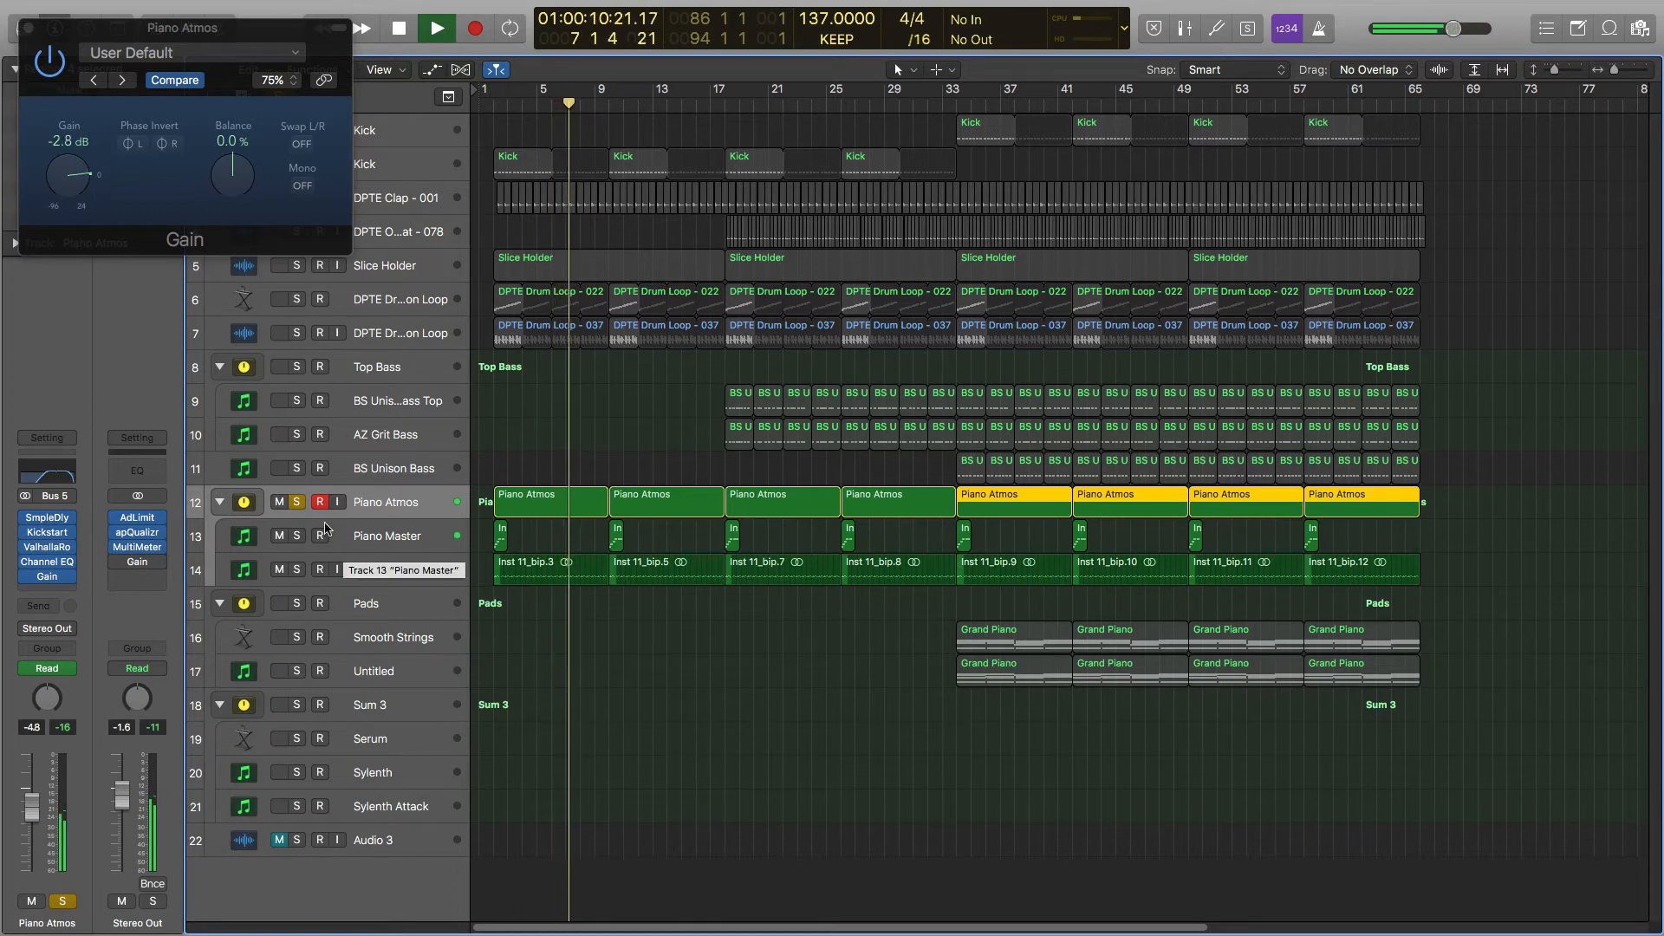
left_click(296, 503)
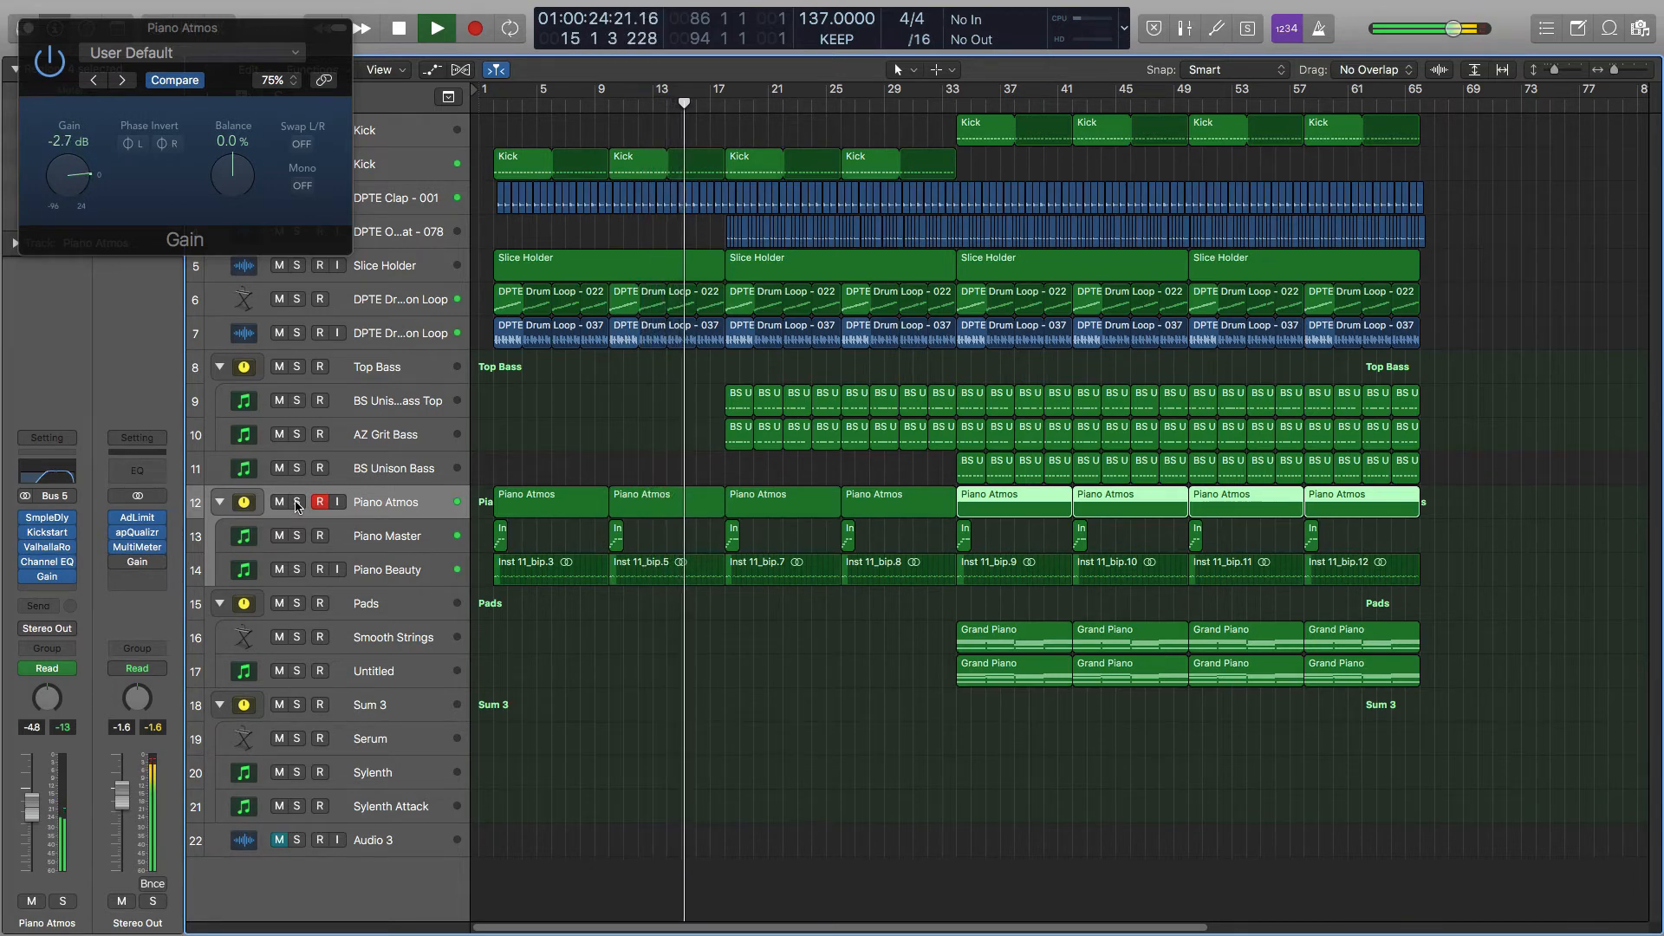
key("space")
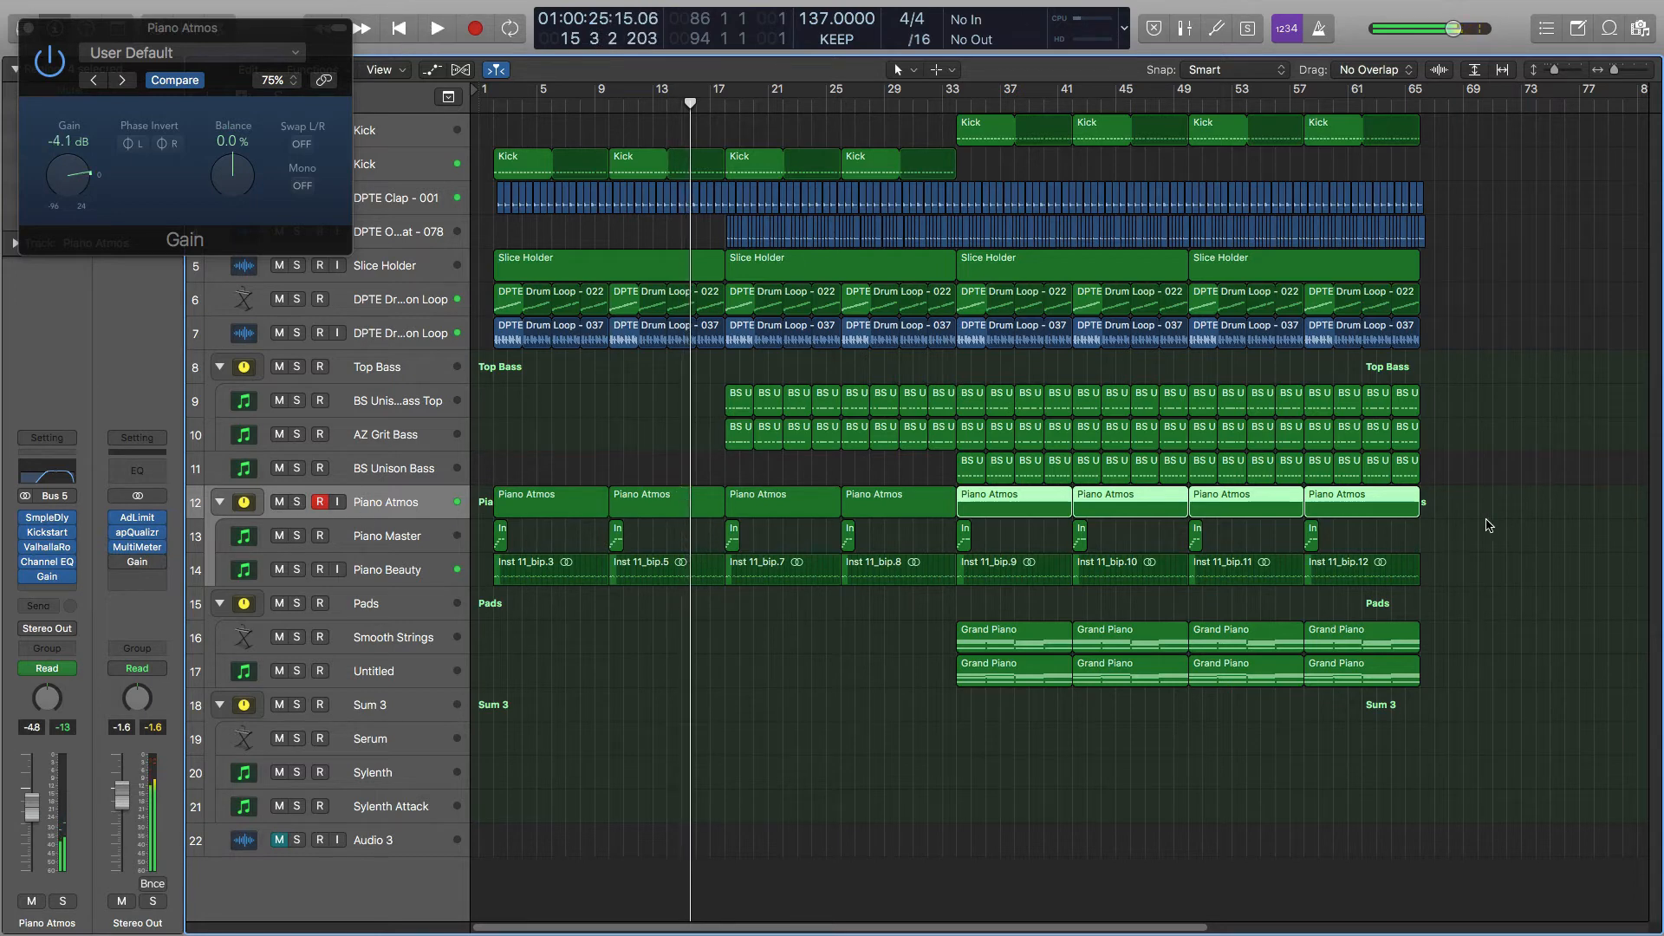
Delete all Piano Atmos regions from bar 10 to bar 66 together with their automation data, and show the automation lanes.
left_click_drag(1437, 503, 676, 503)
key("Delete")
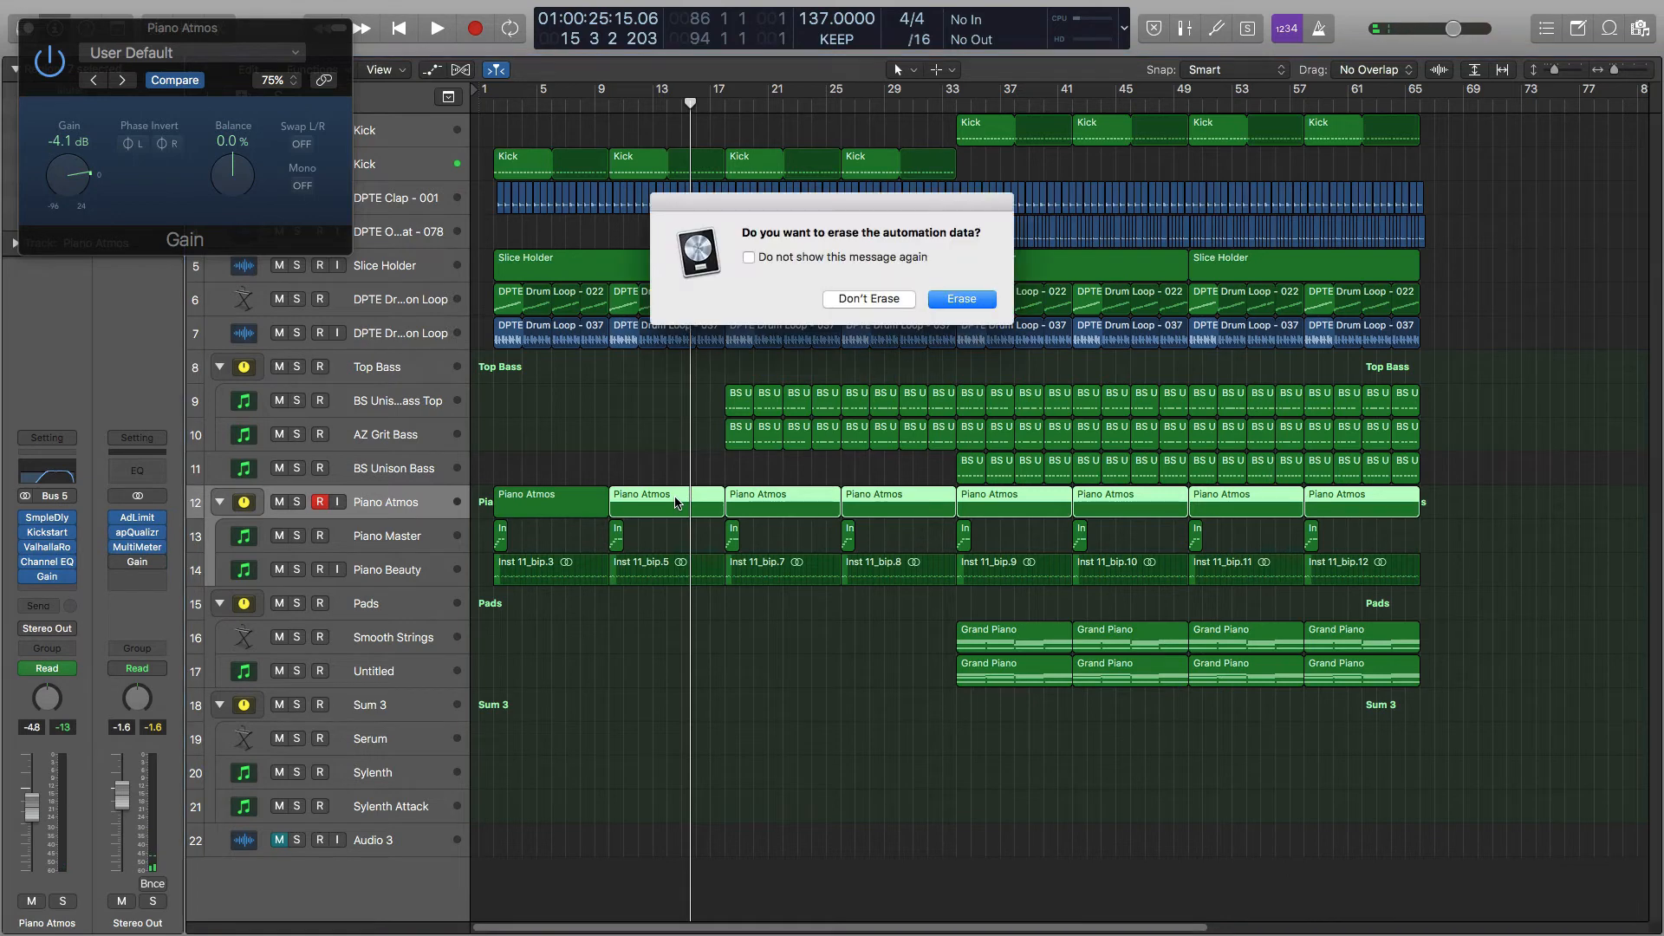
left_click(962, 299)
left_click(564, 504)
key("a")
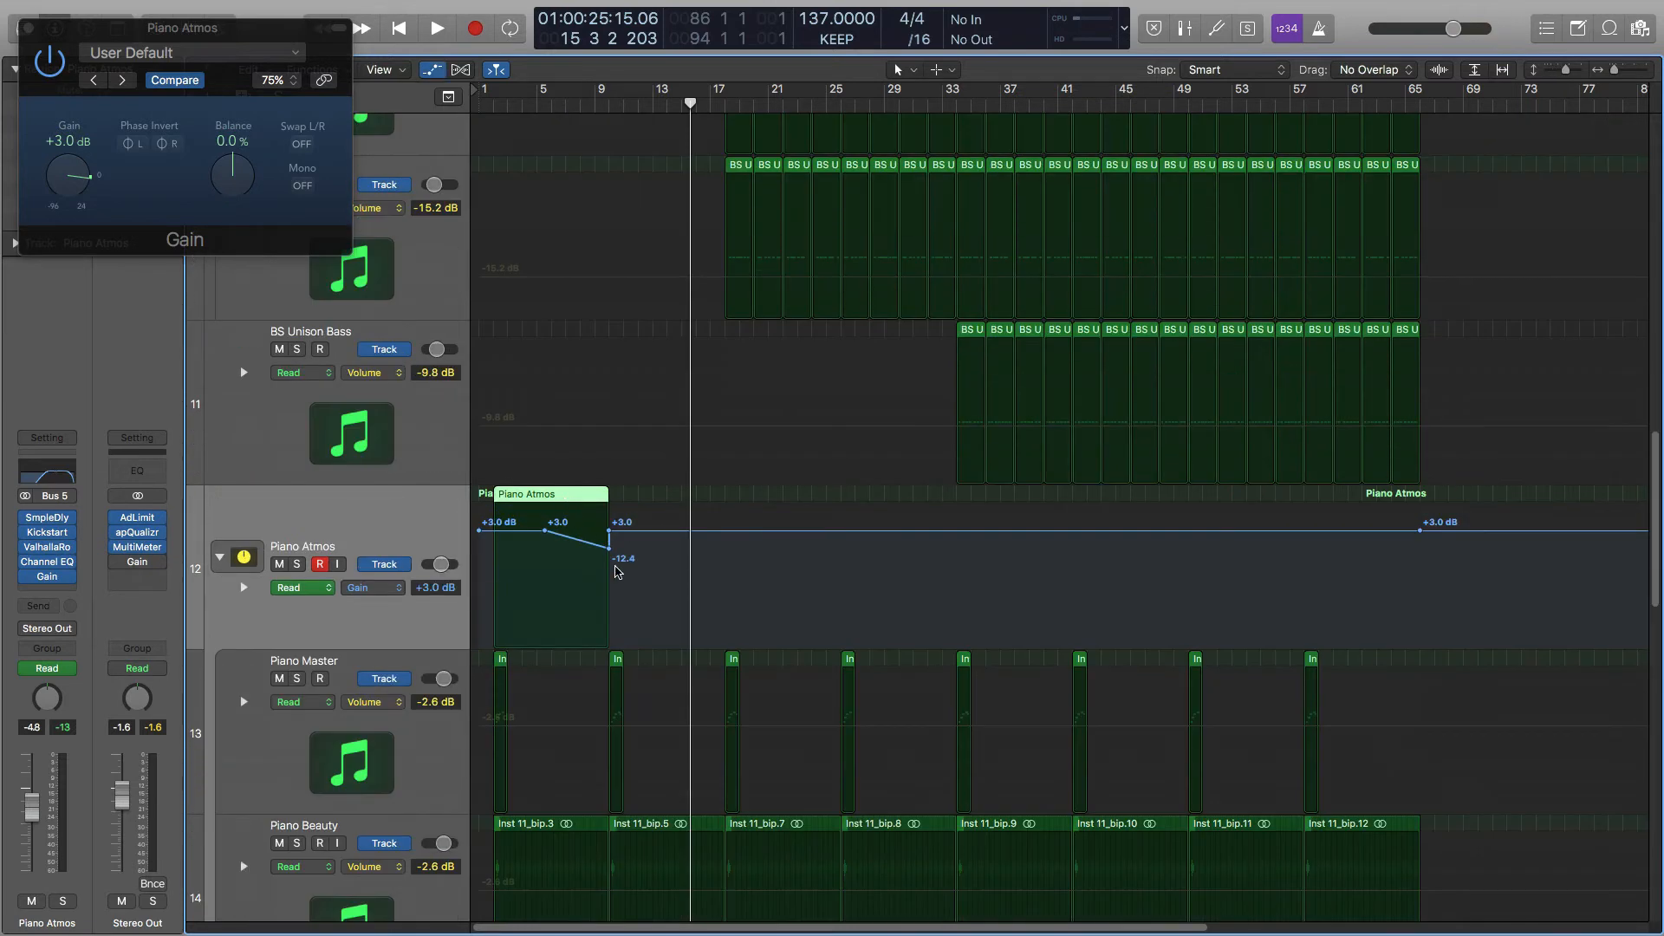
Set the Piano Atmos gain fade's end point to -7.5 dB and copy the region to bar 10 with its automation data.
left_click_drag(610, 552, 609, 542)
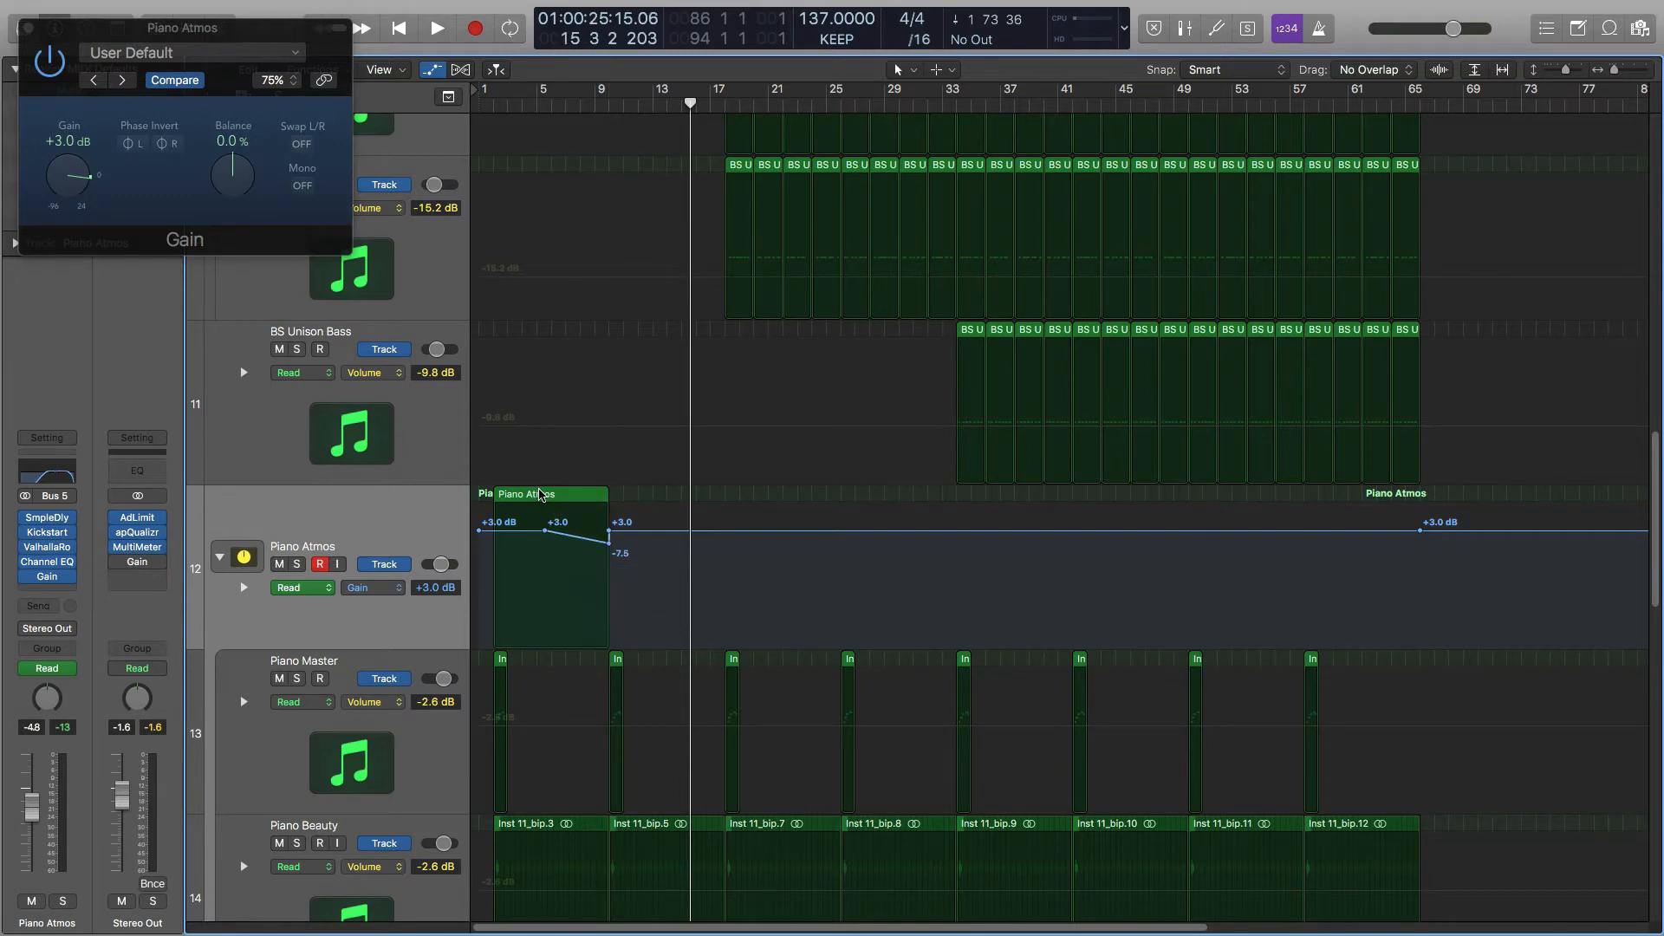
left_click(539, 495)
left_click_drag(539, 496, 656, 499)
left_click(960, 299)
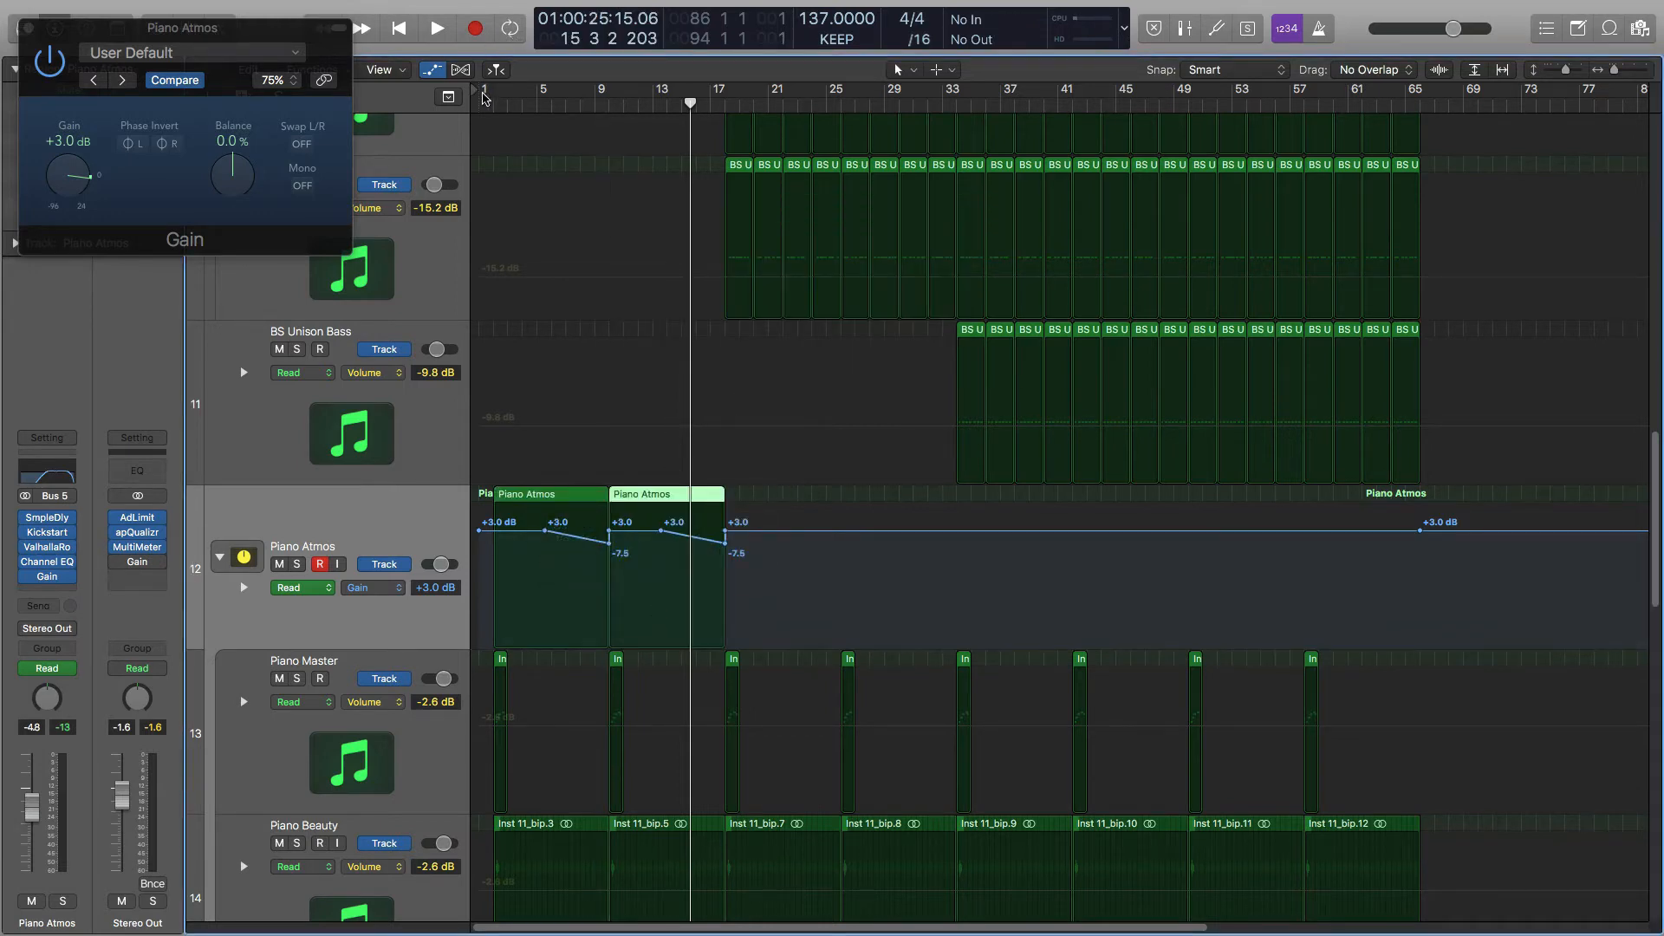
Audition the Piano Atmos fade from the start of the project, and delete the copied region at bar 10 with its automation data.
key("Return")
key("space")
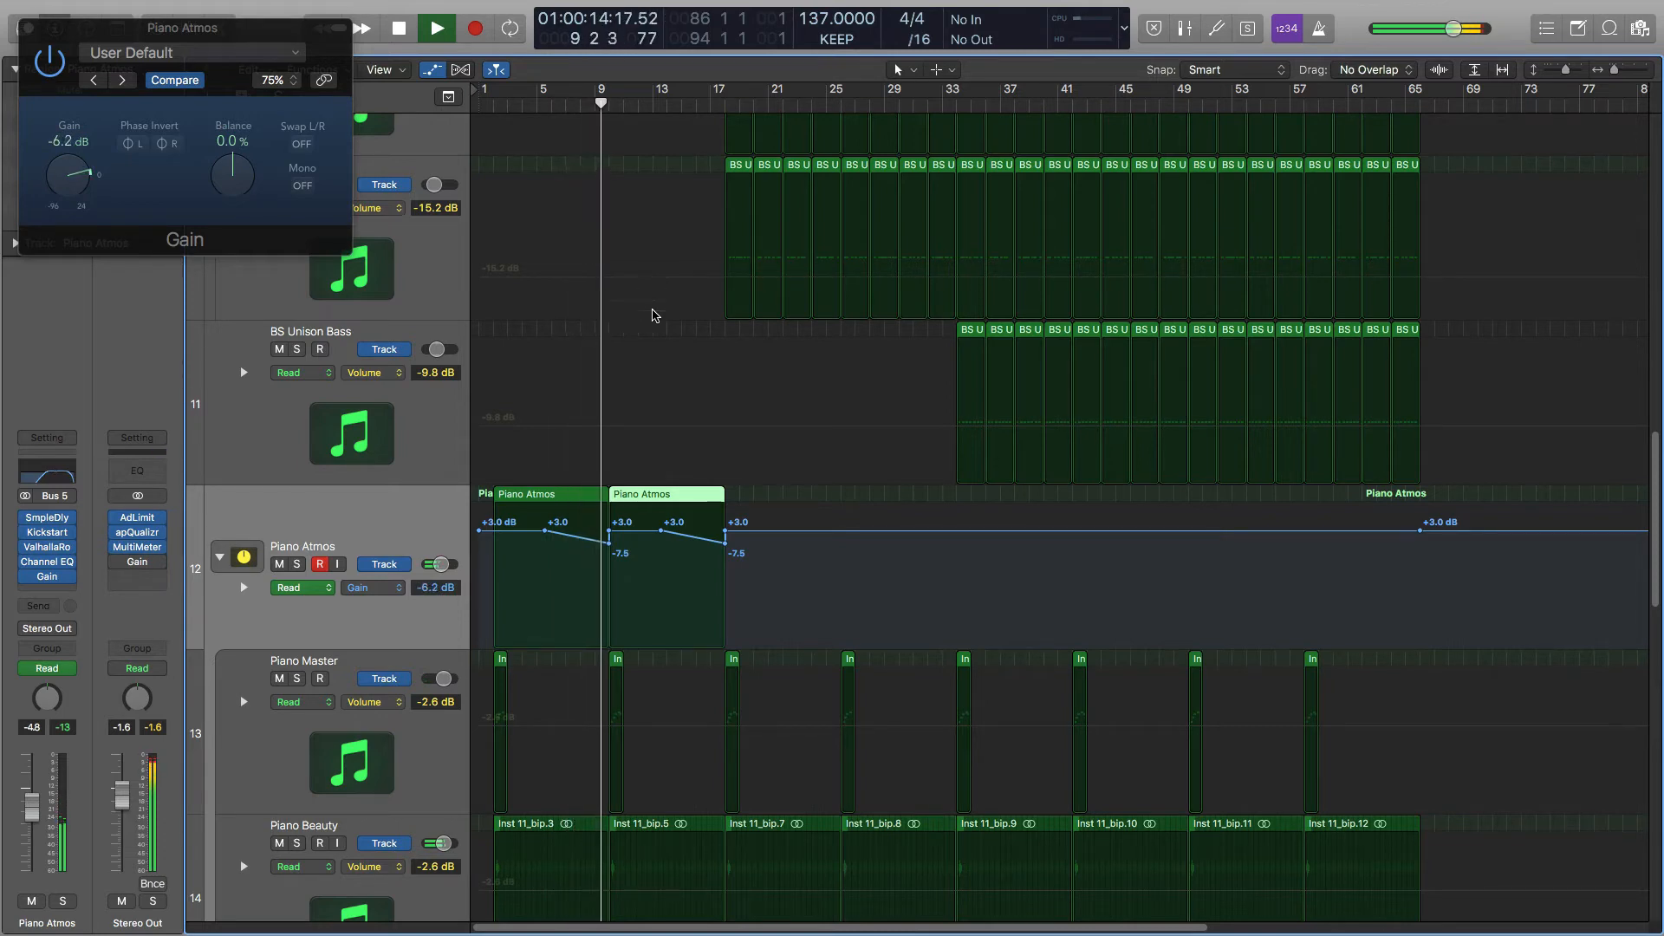
key("space")
key("Delete")
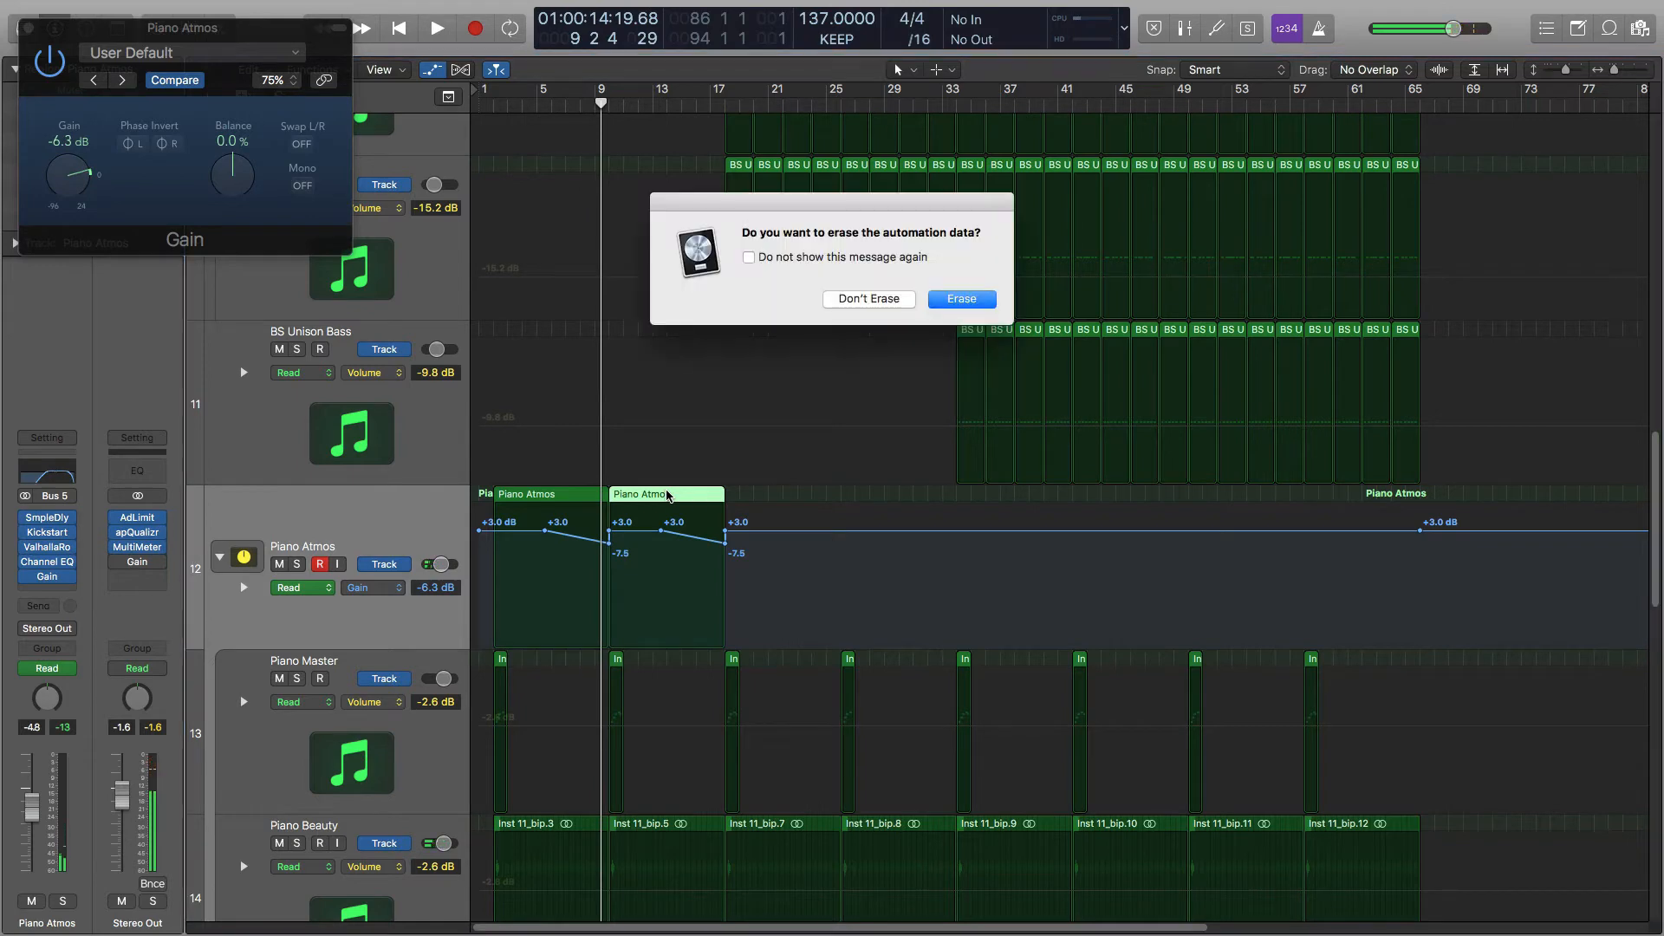
left_click(965, 299)
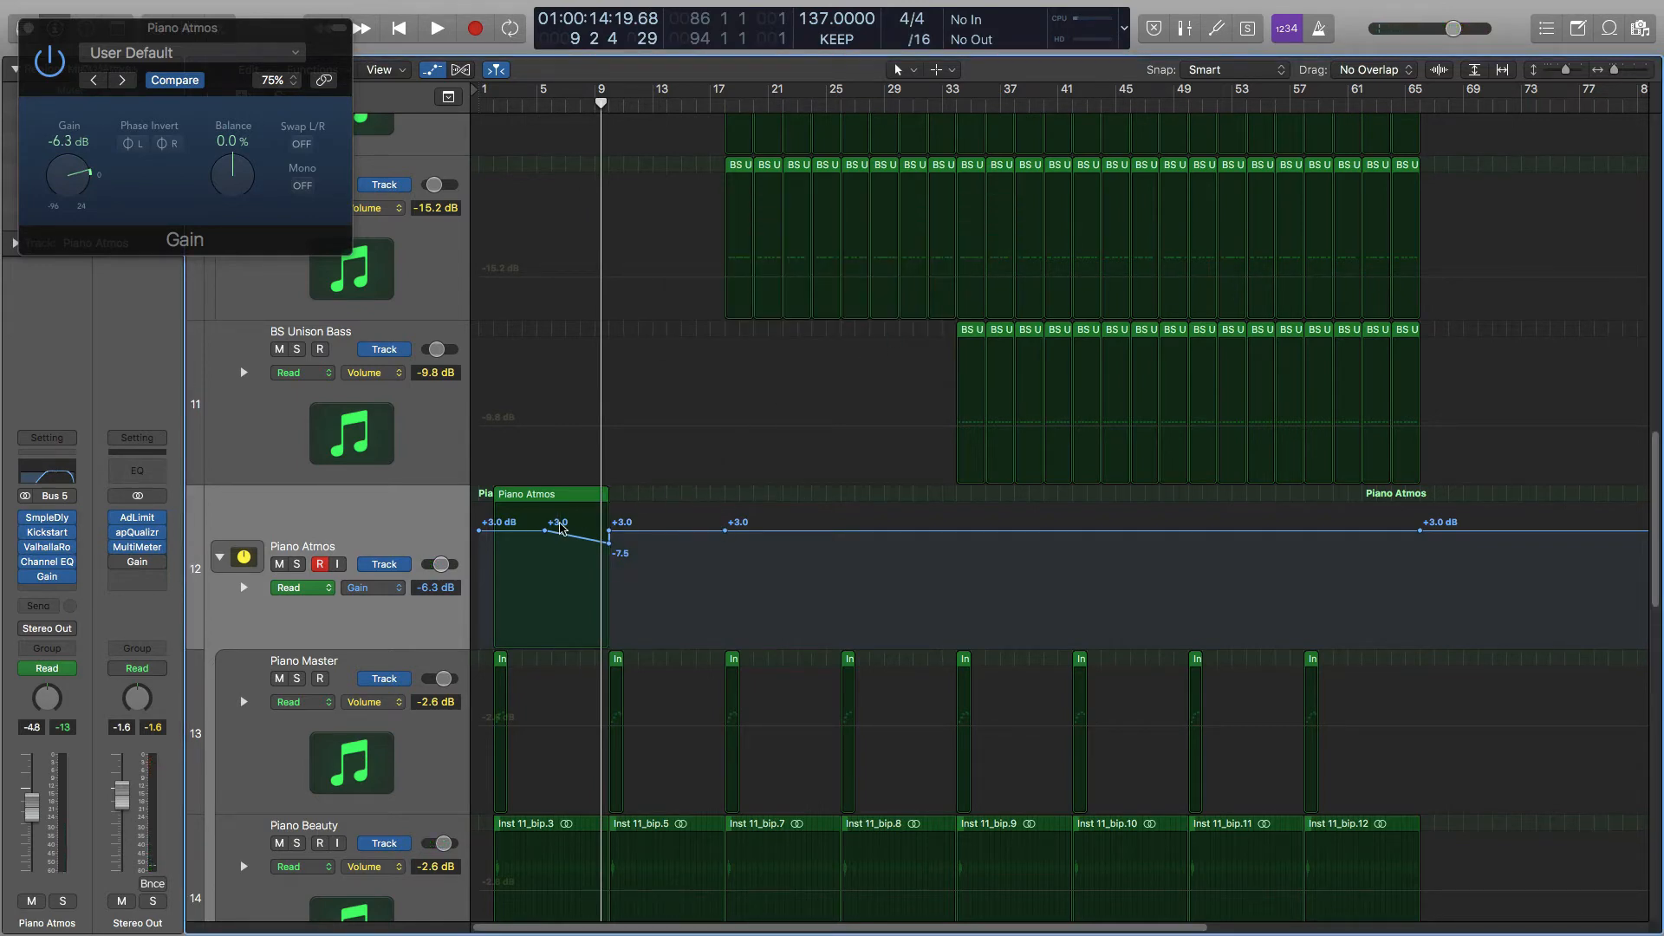
Set the Piano Atmos gain fade's end point to -4.7 dB and audition the fade from the start to bar 10.
left_click_drag(609, 546, 608, 538)
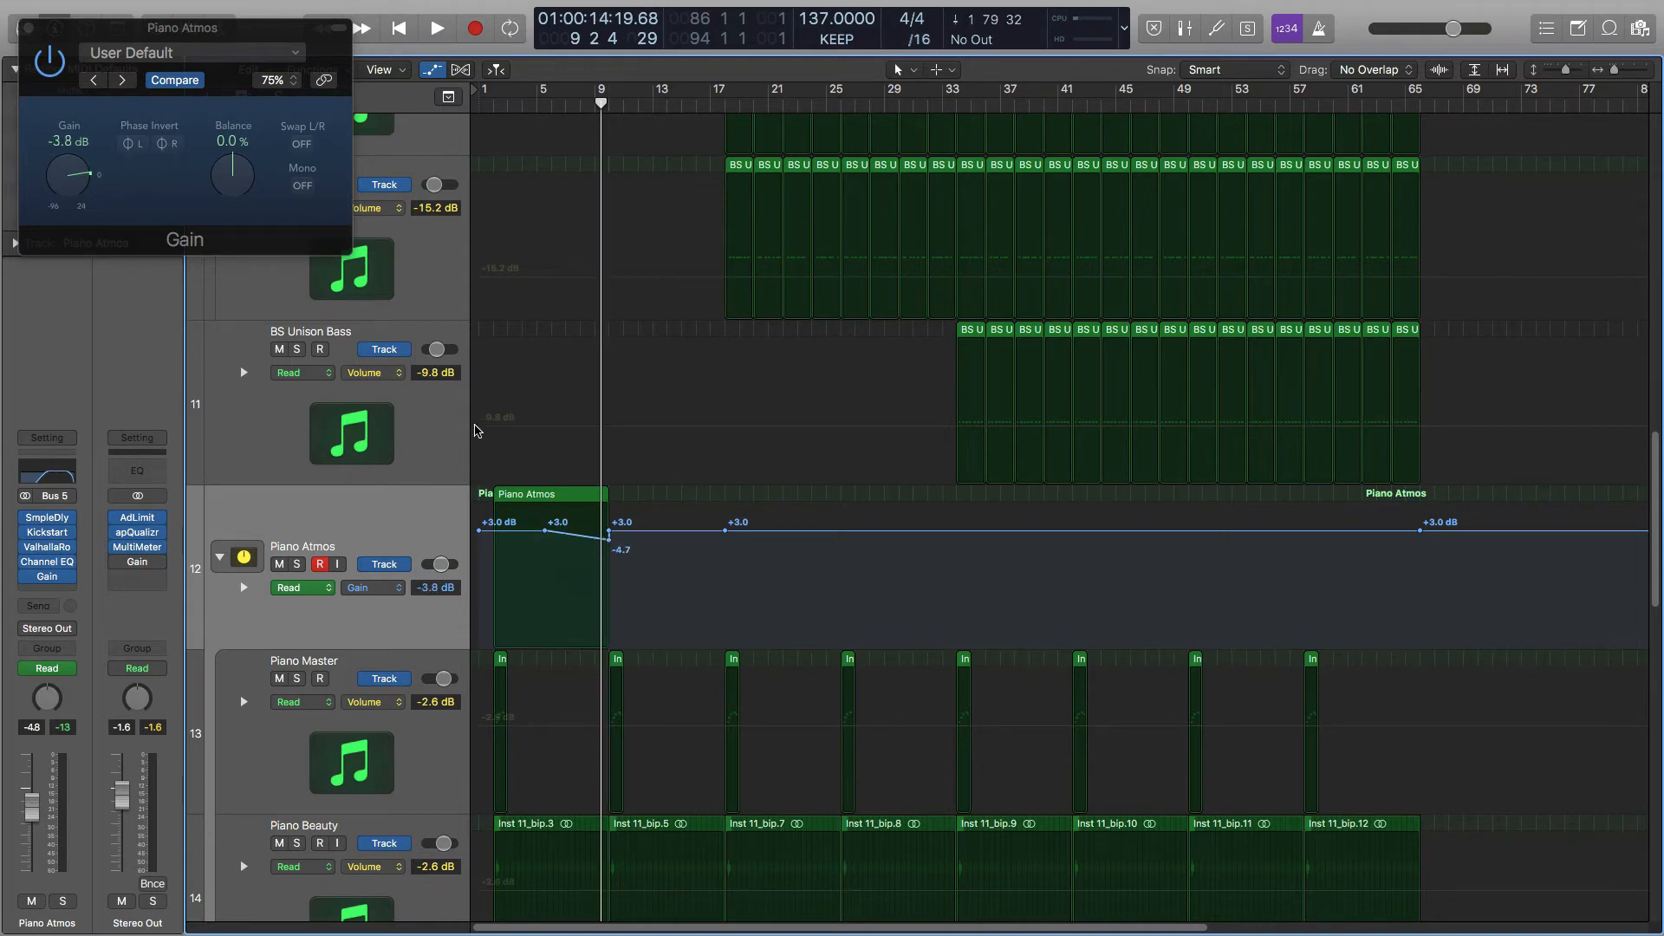
key("Return")
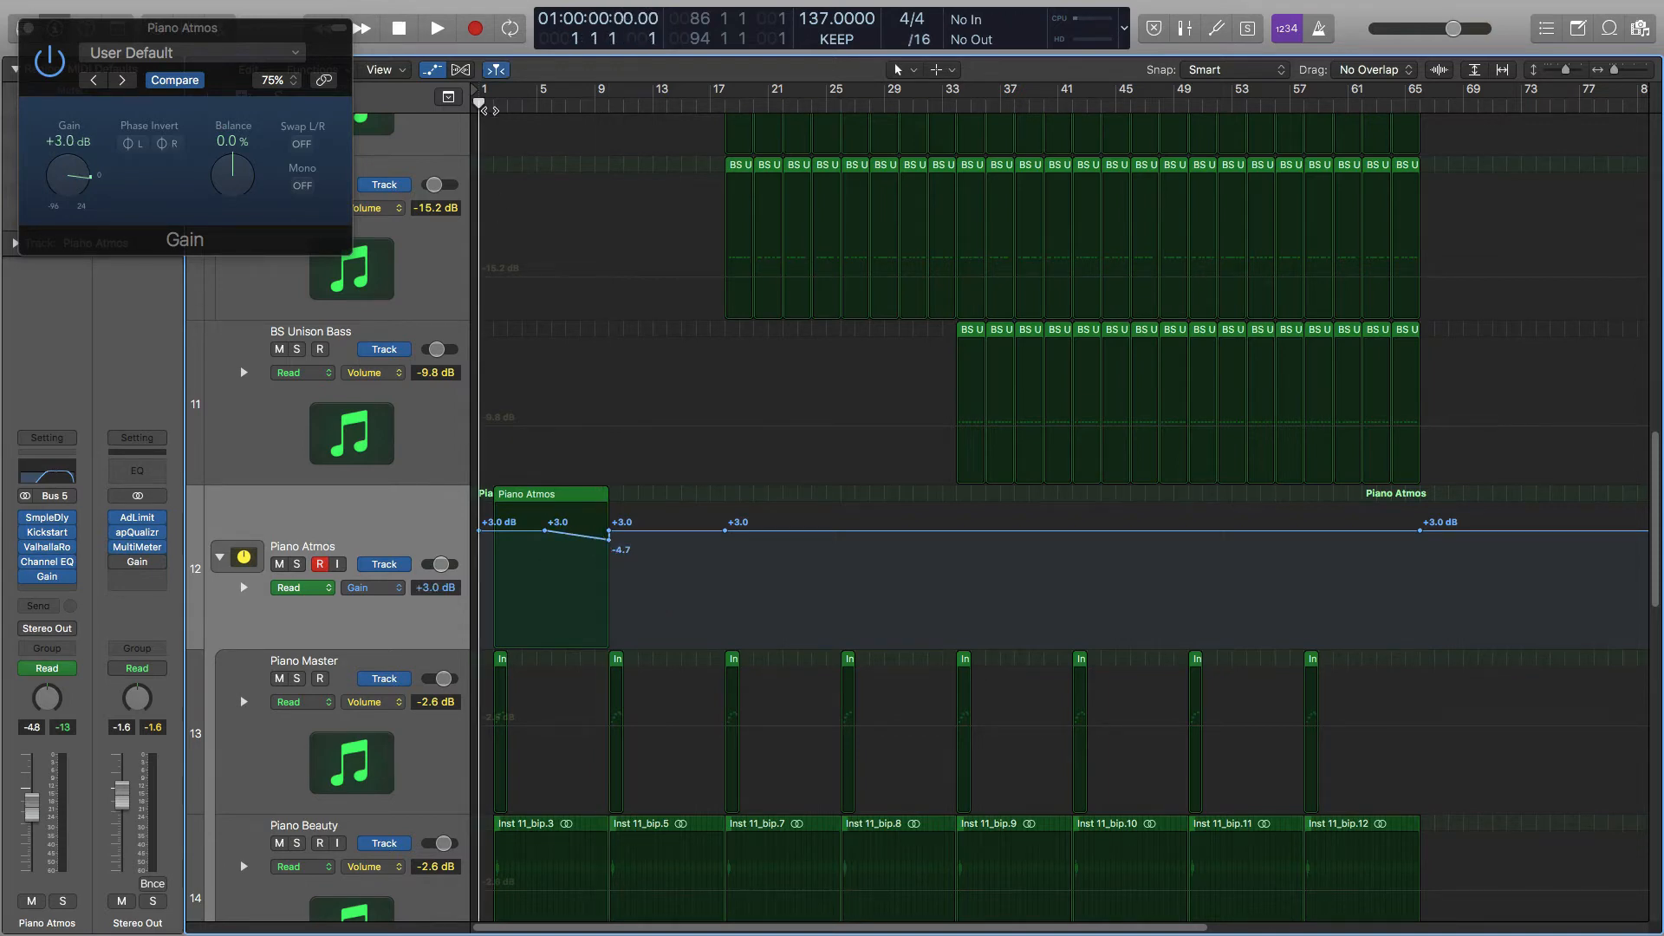
key("space")
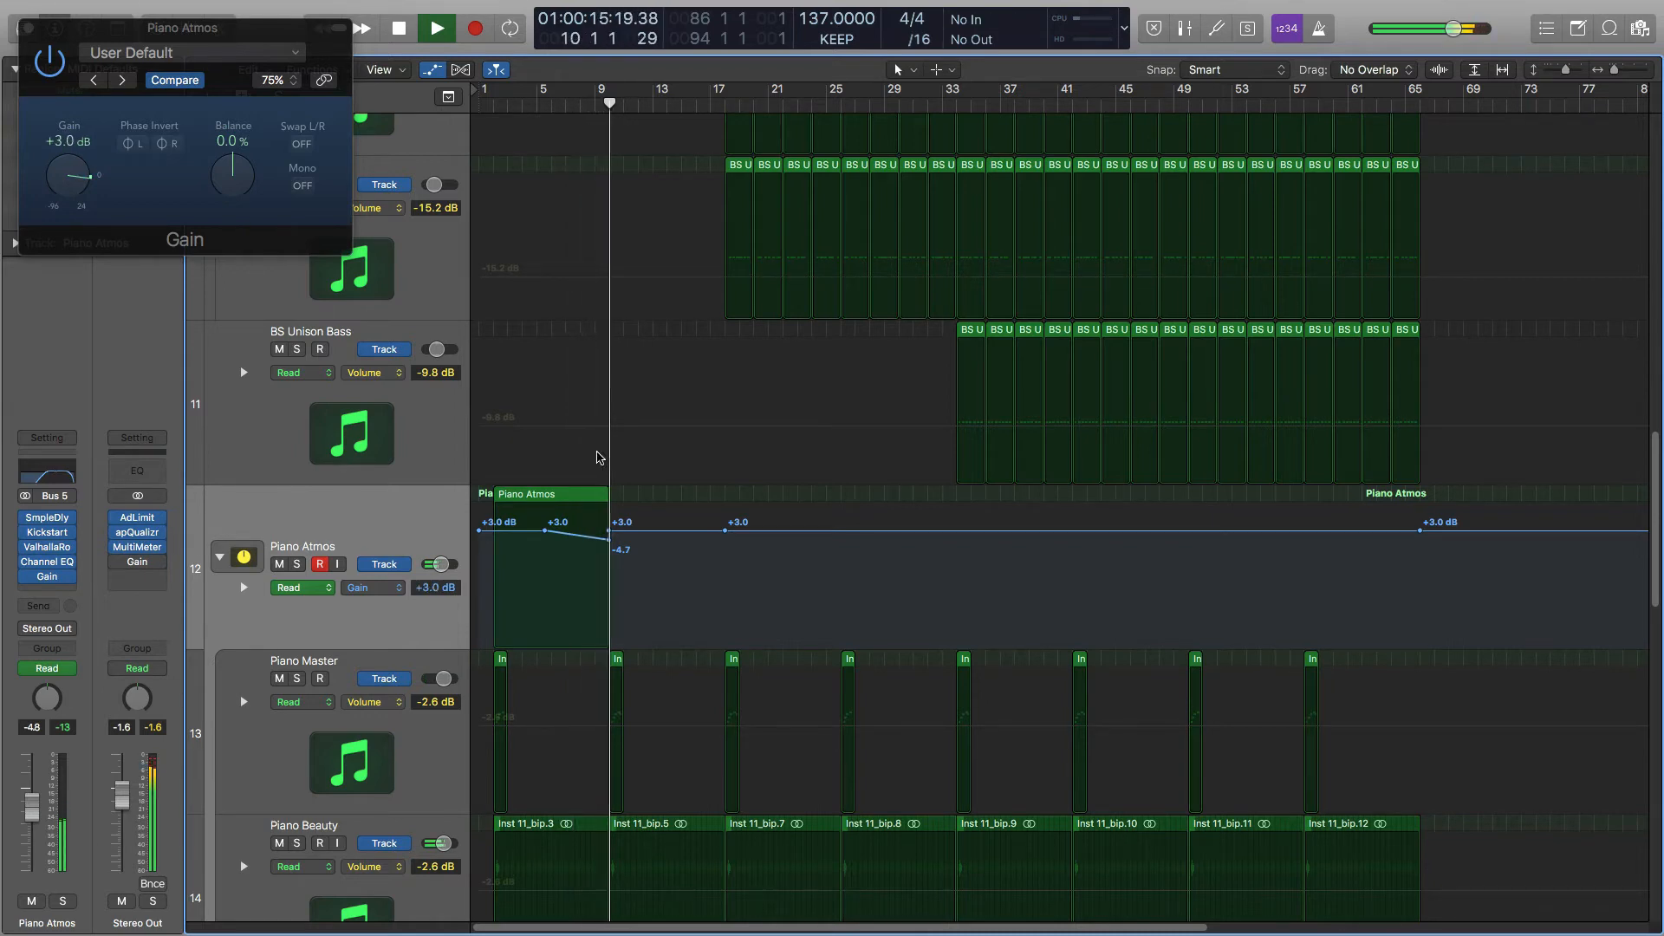
key("space")
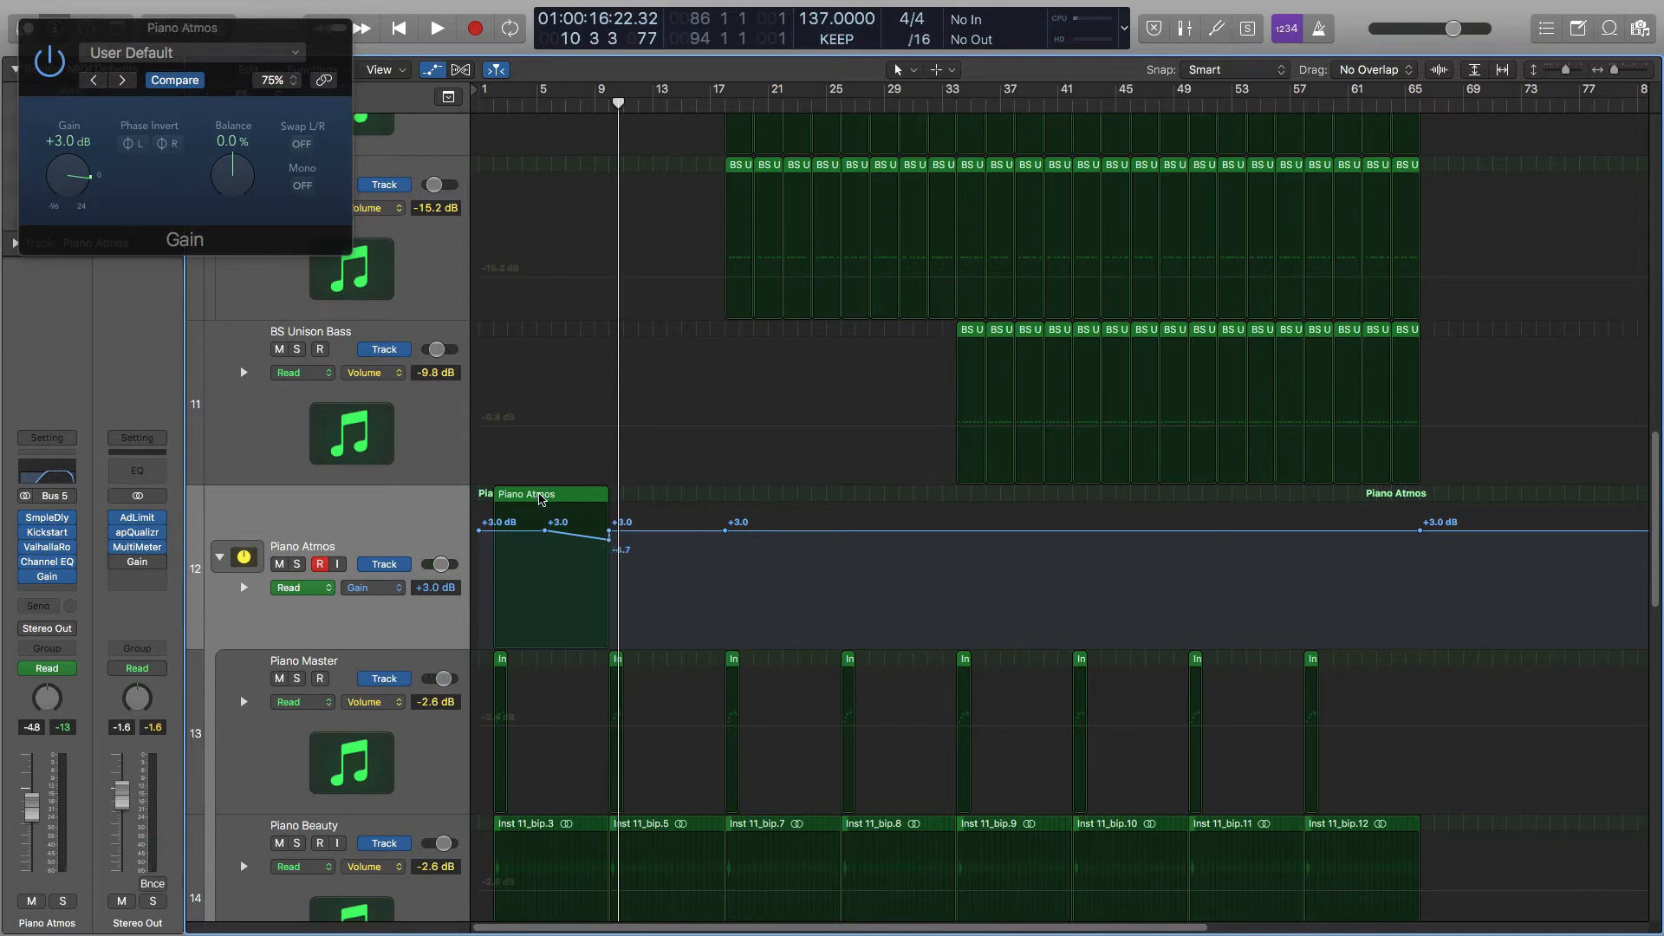
Fill bars 10 to 66 with copies of the Piano Atmos region including its automation data, and hide the automation lanes.
left_click_drag(532, 496, 647, 496)
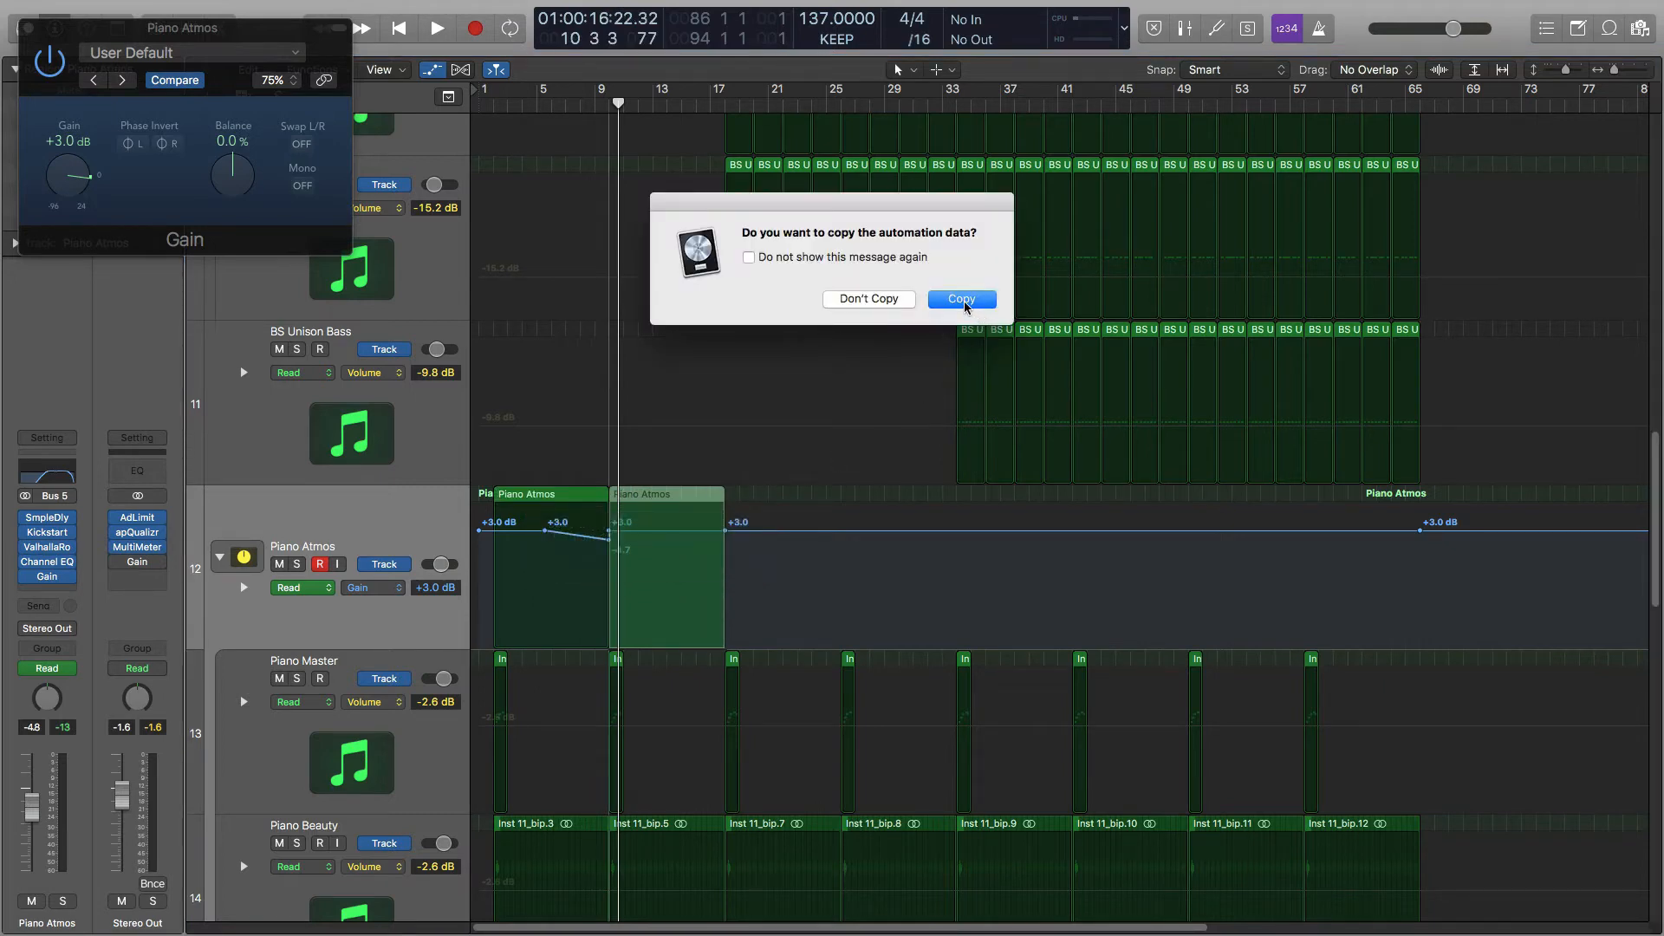
left_click(961, 299)
left_click_drag(768, 487, 800, 511)
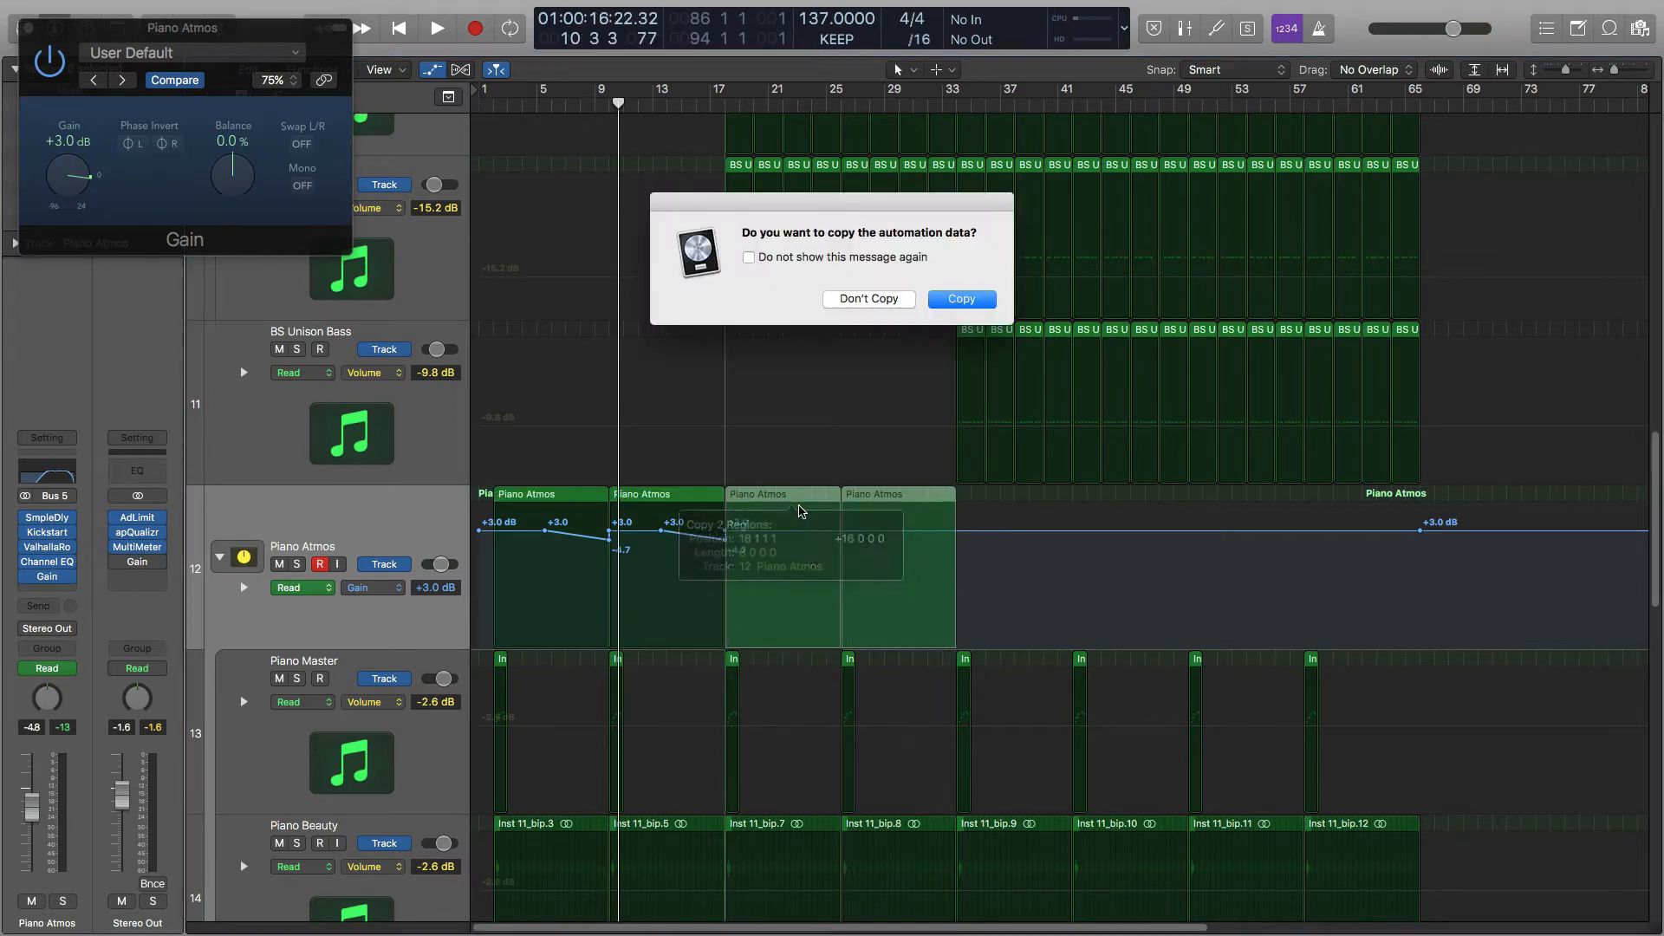
left_click(960, 299)
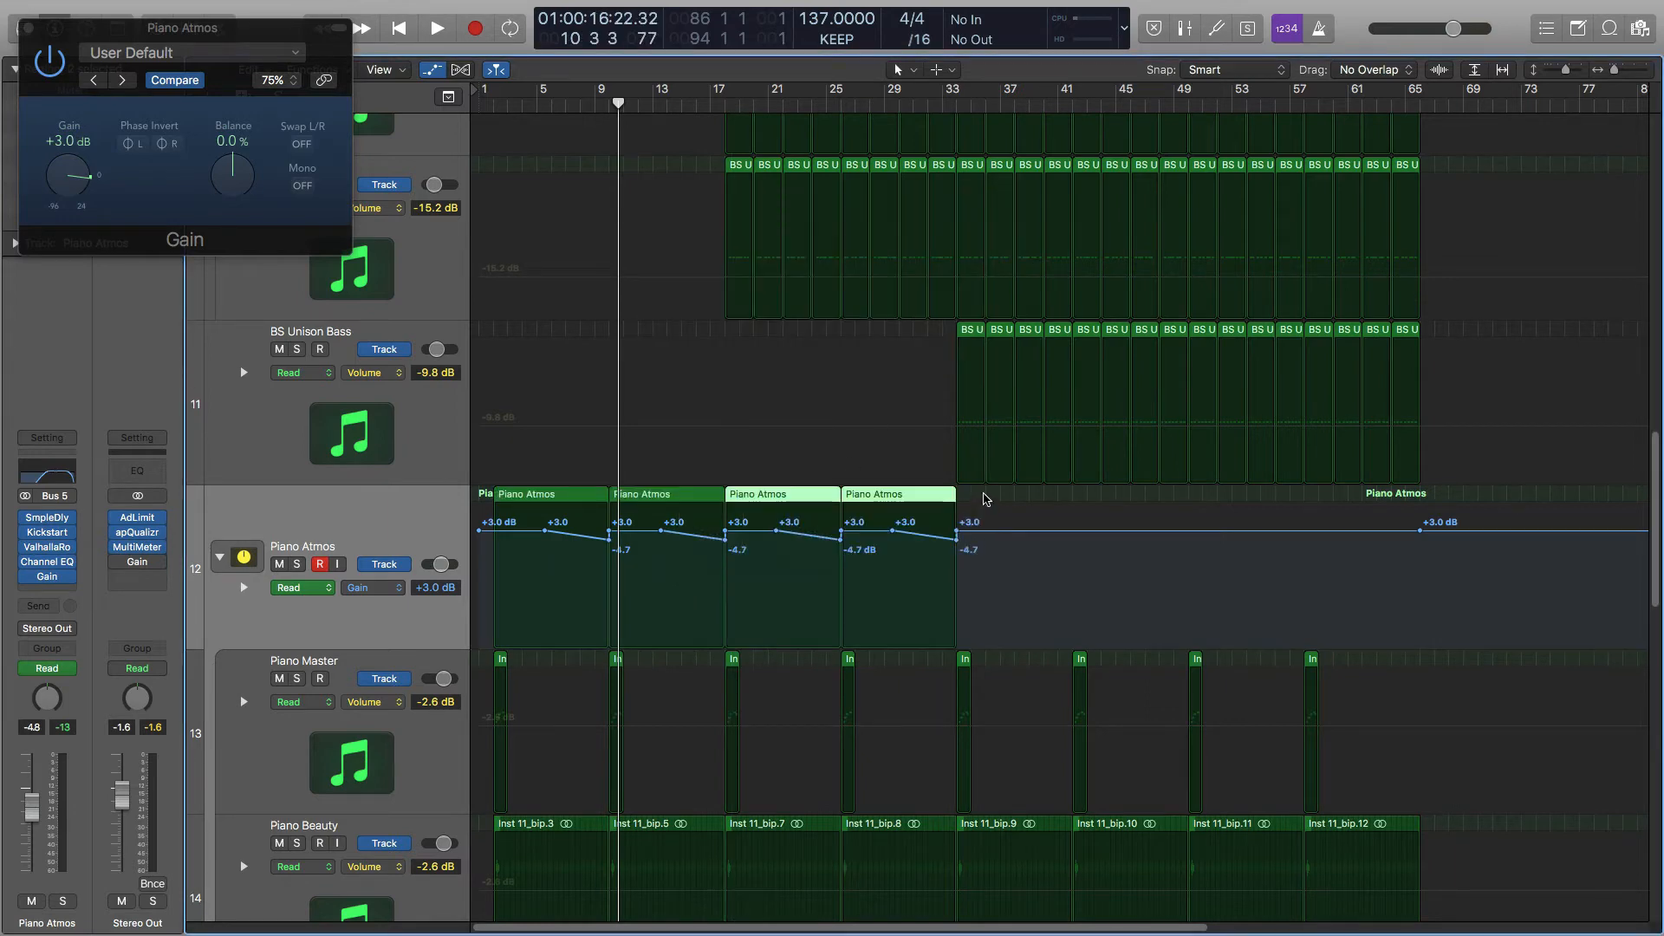
left_click_drag(984, 494, 1001, 524)
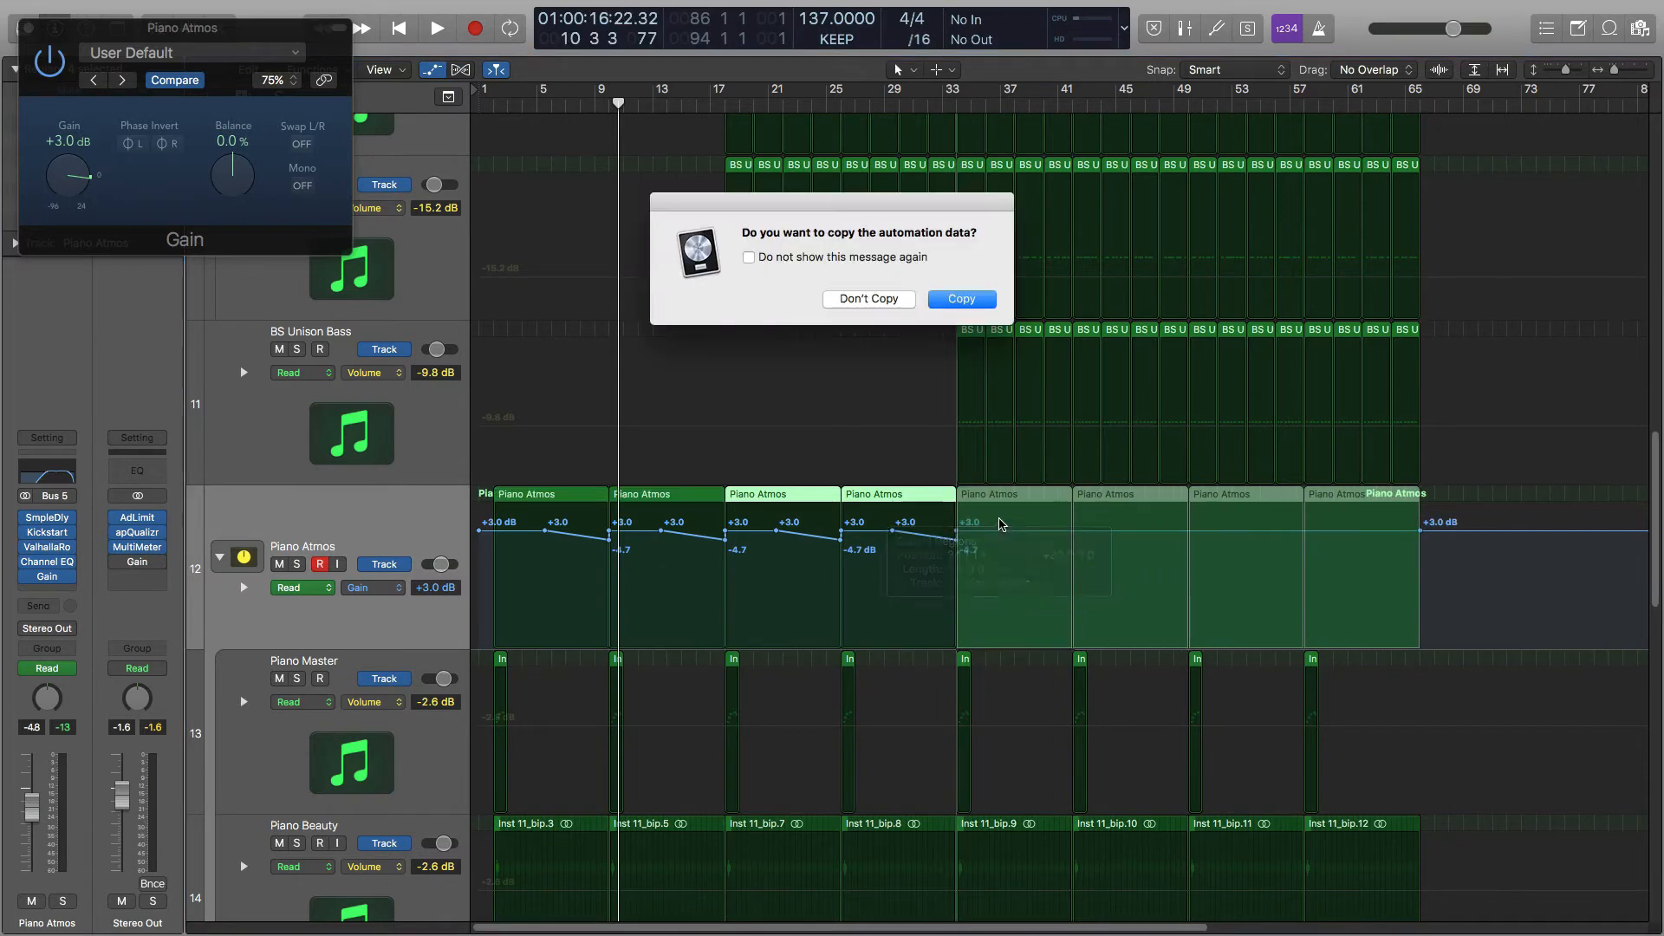
left_click(962, 300)
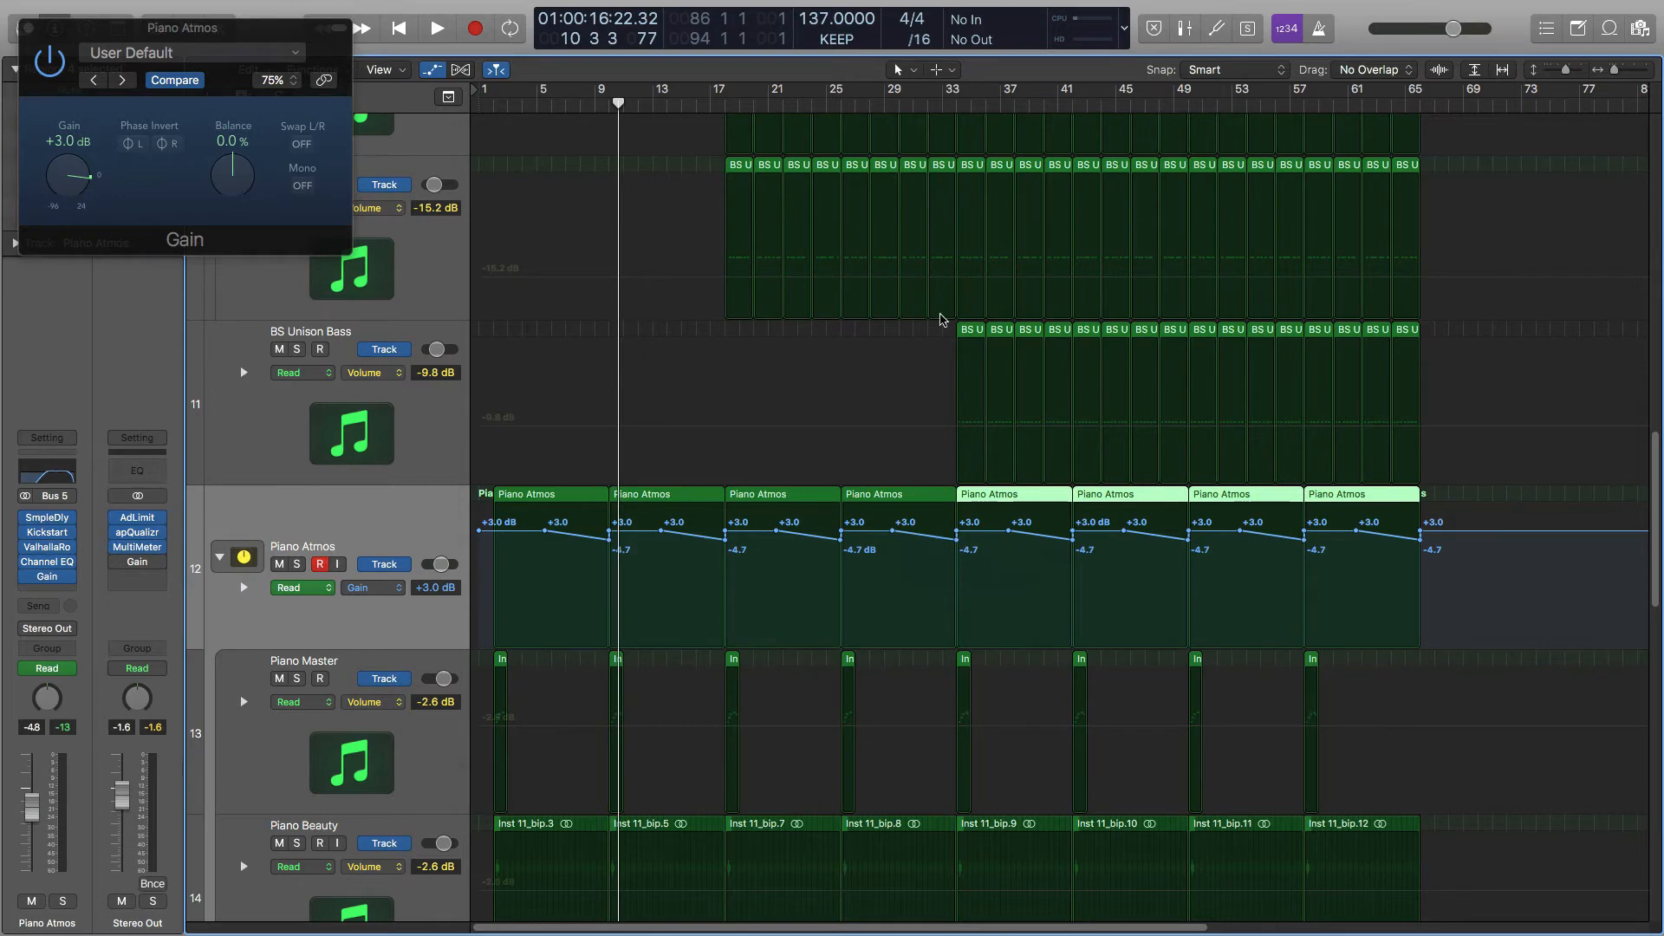
key("a")
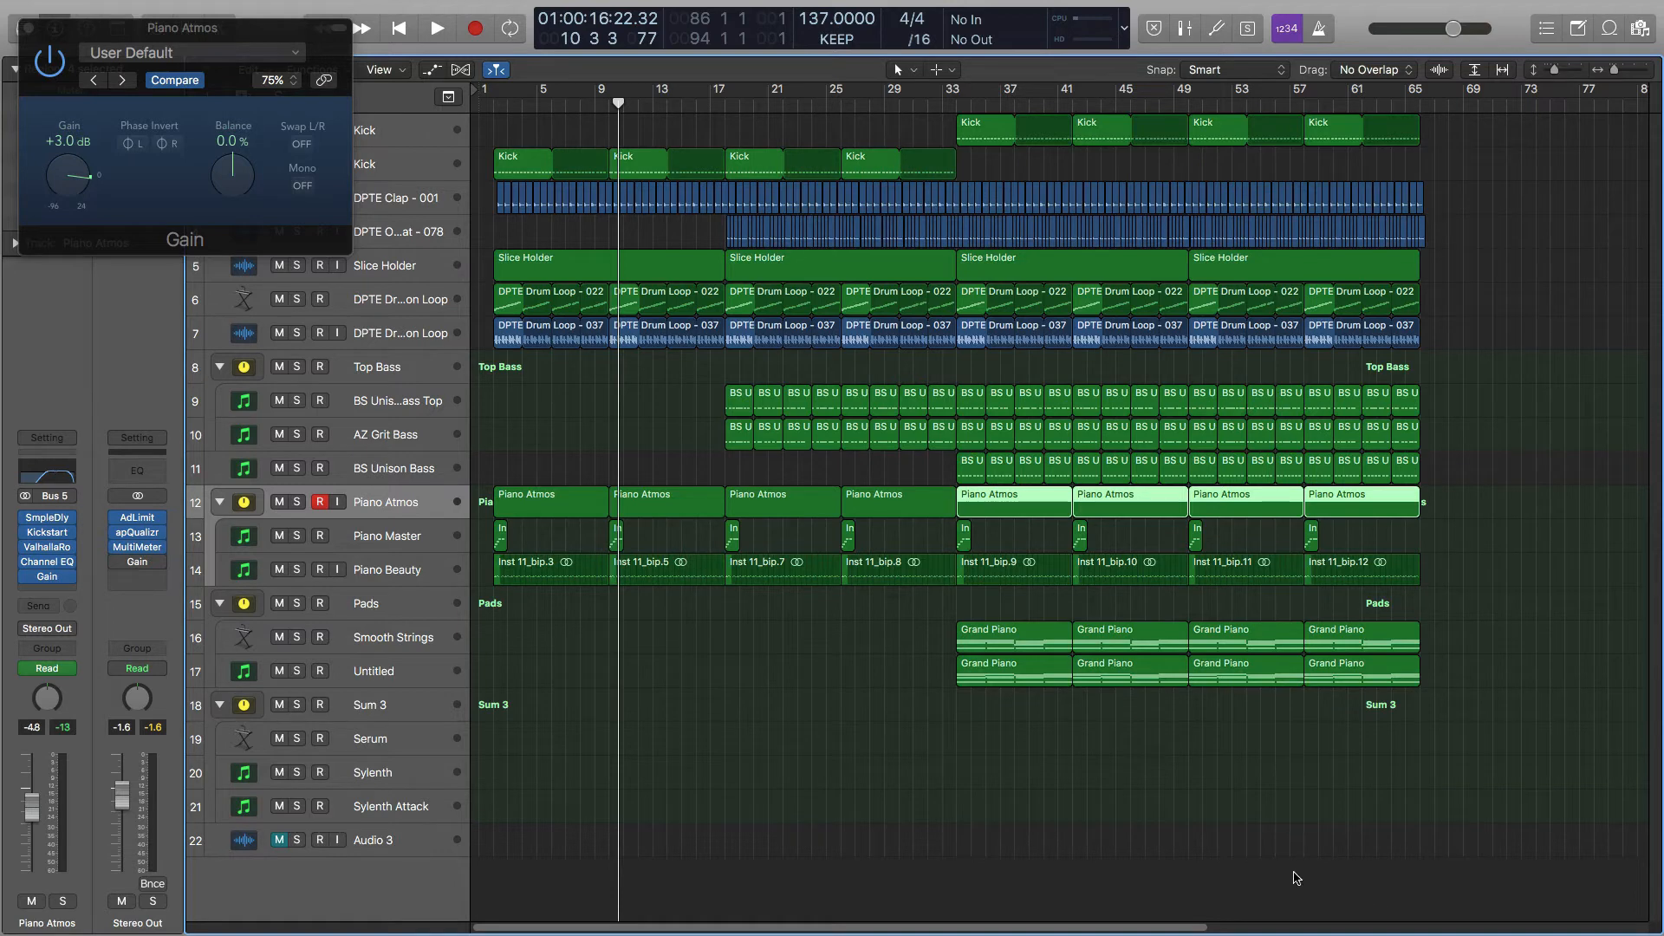
Play the full arrangement from bar 2, and solo the Top Bass stack after about bar 42.
key("Return")
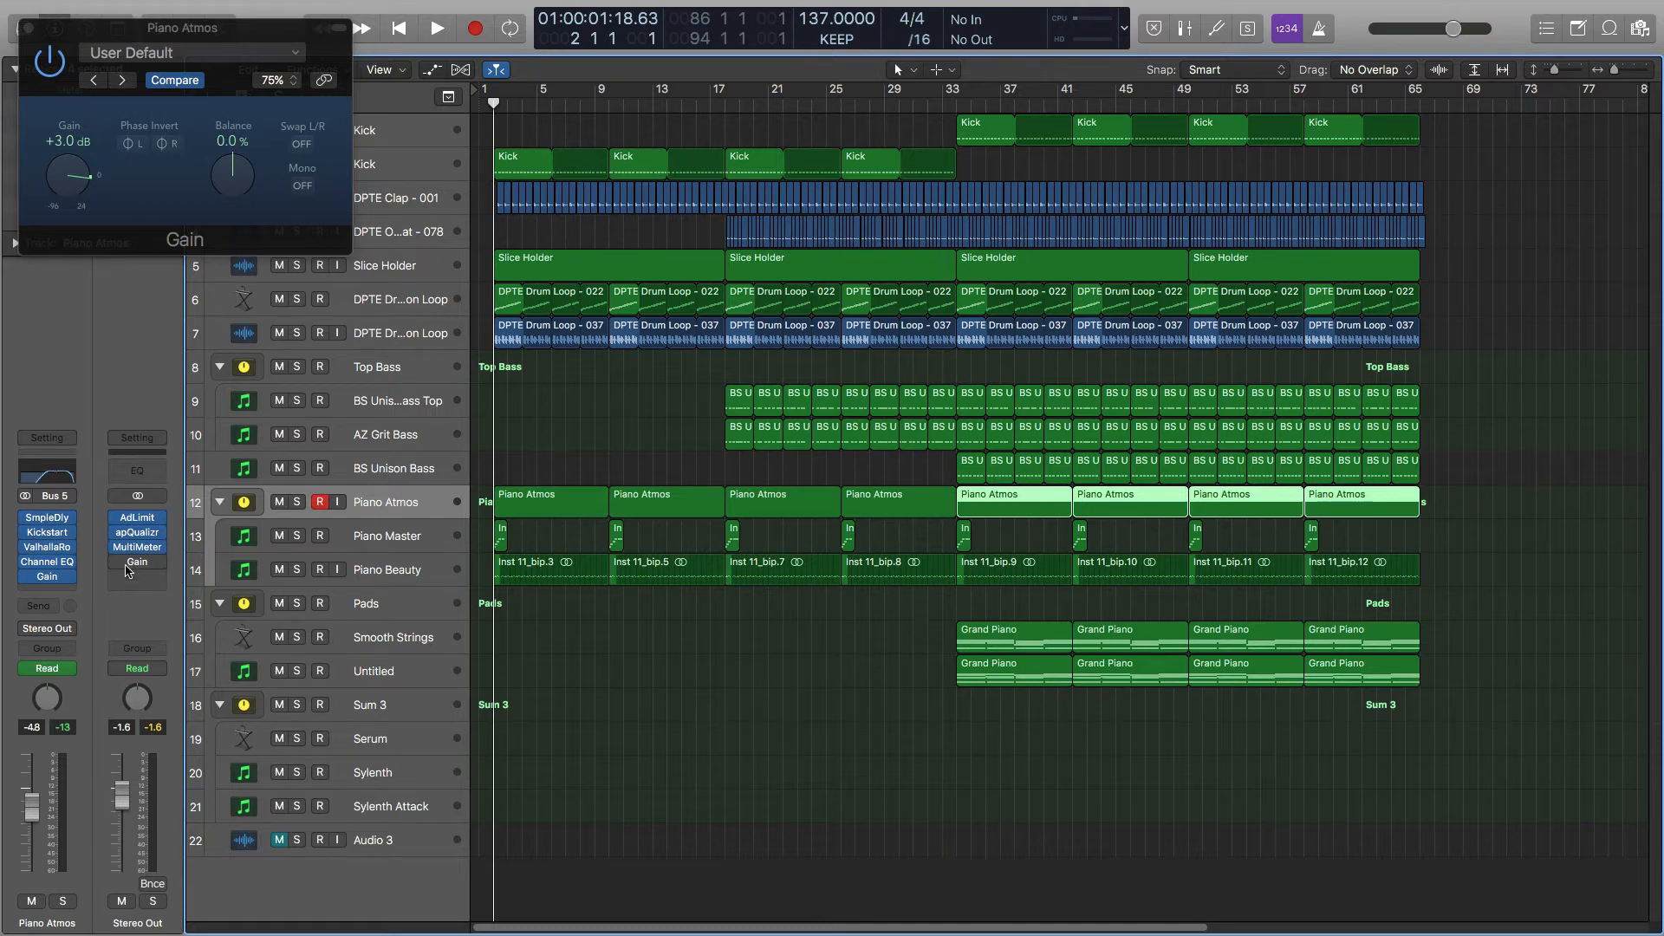
mouse_move(119, 566)
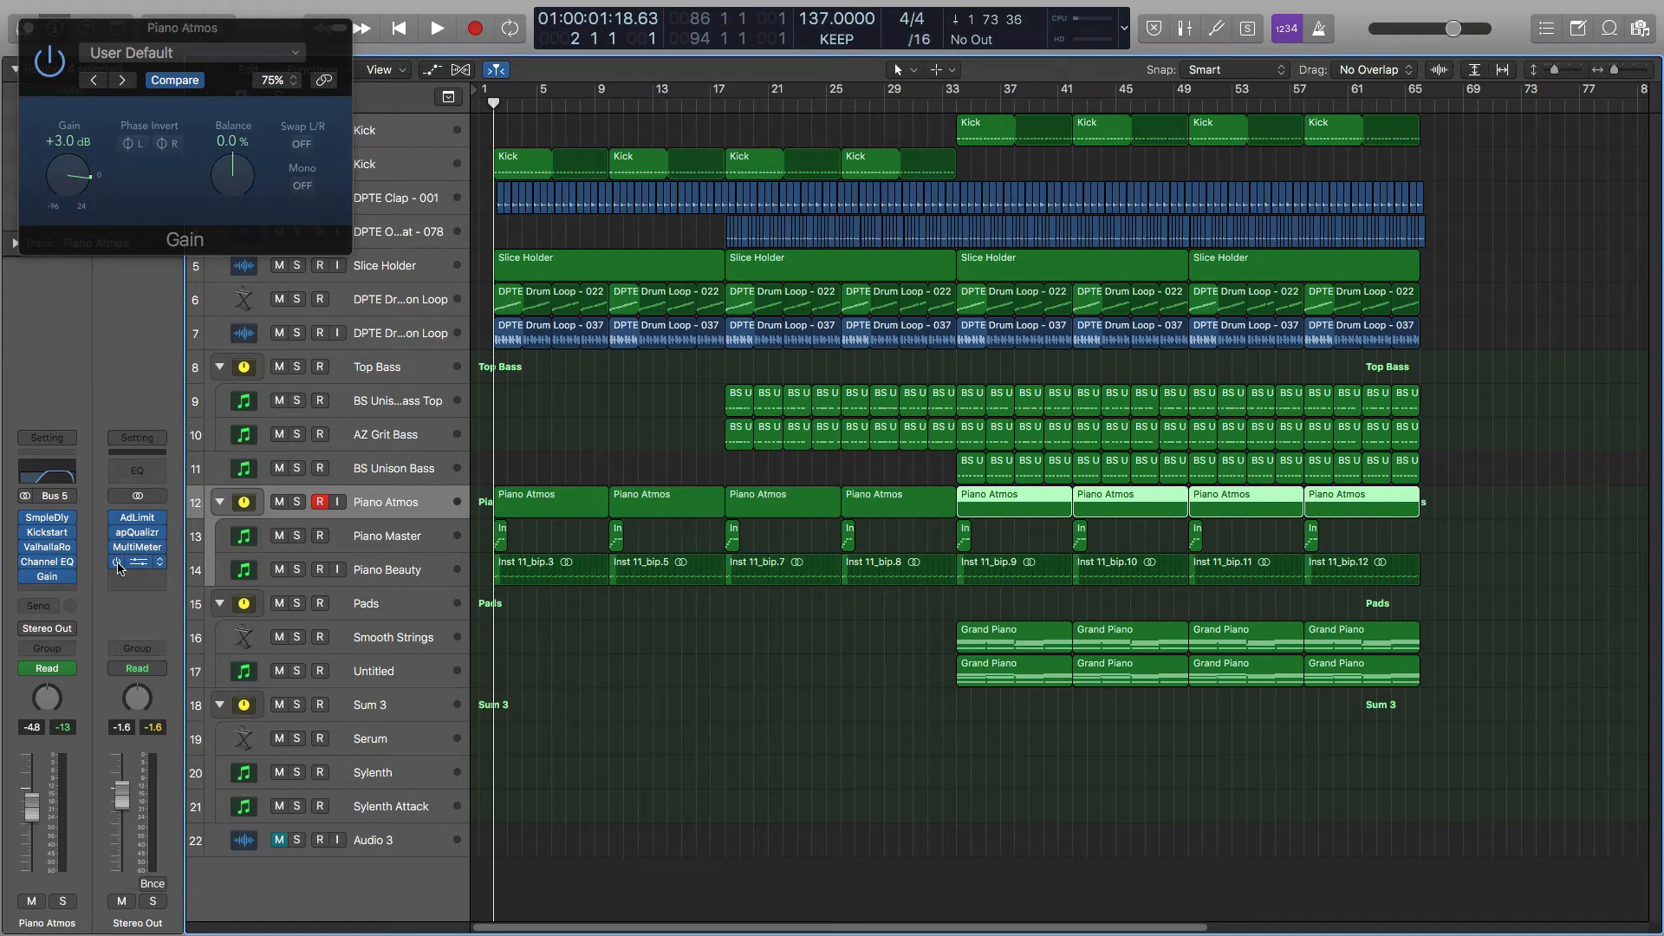
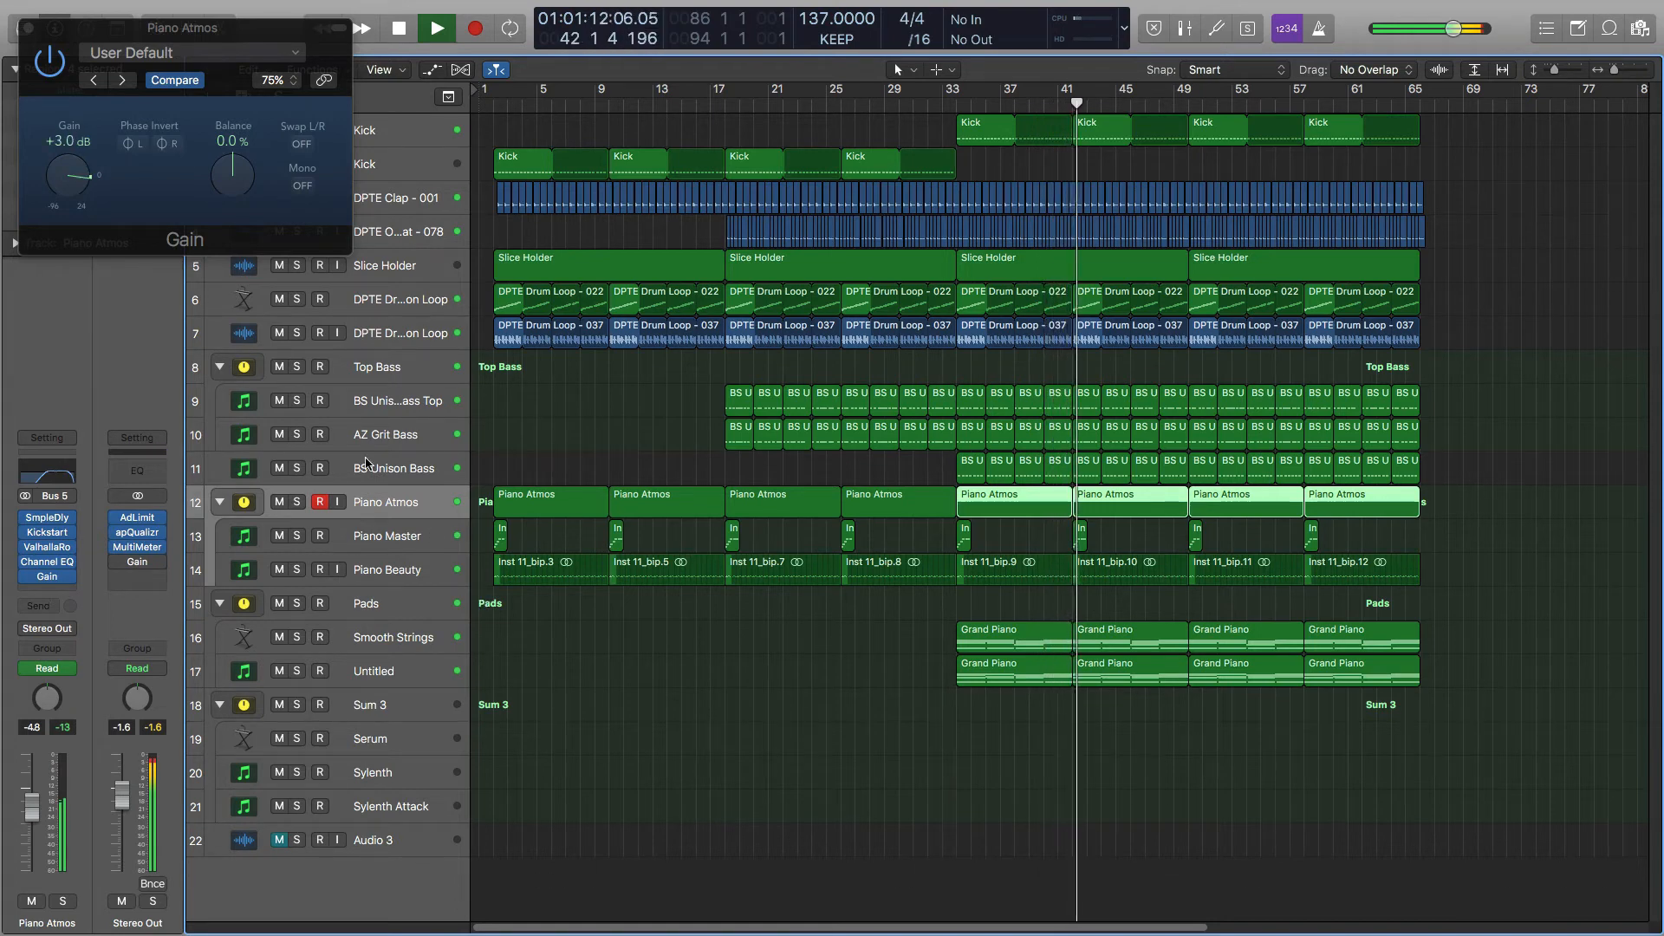
left_click(297, 367)
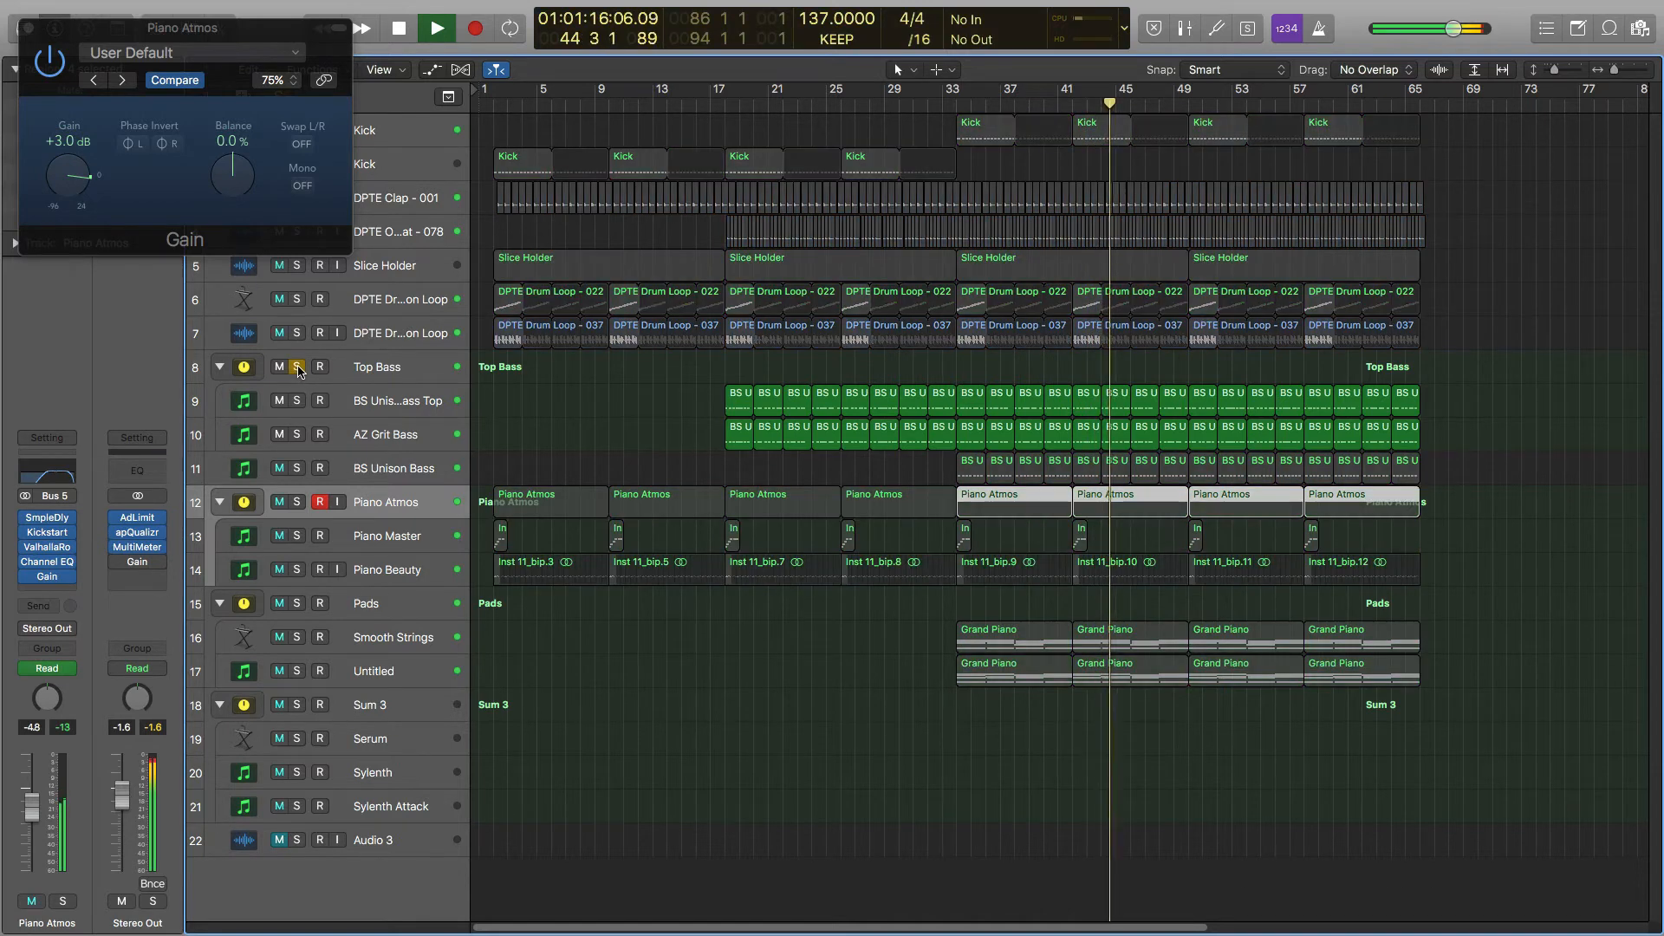
key("space")
Select the Top Bass stack, close the Piano Atmos Gain window, and listen to the soloed bass from bar 34.
left_click(395, 368)
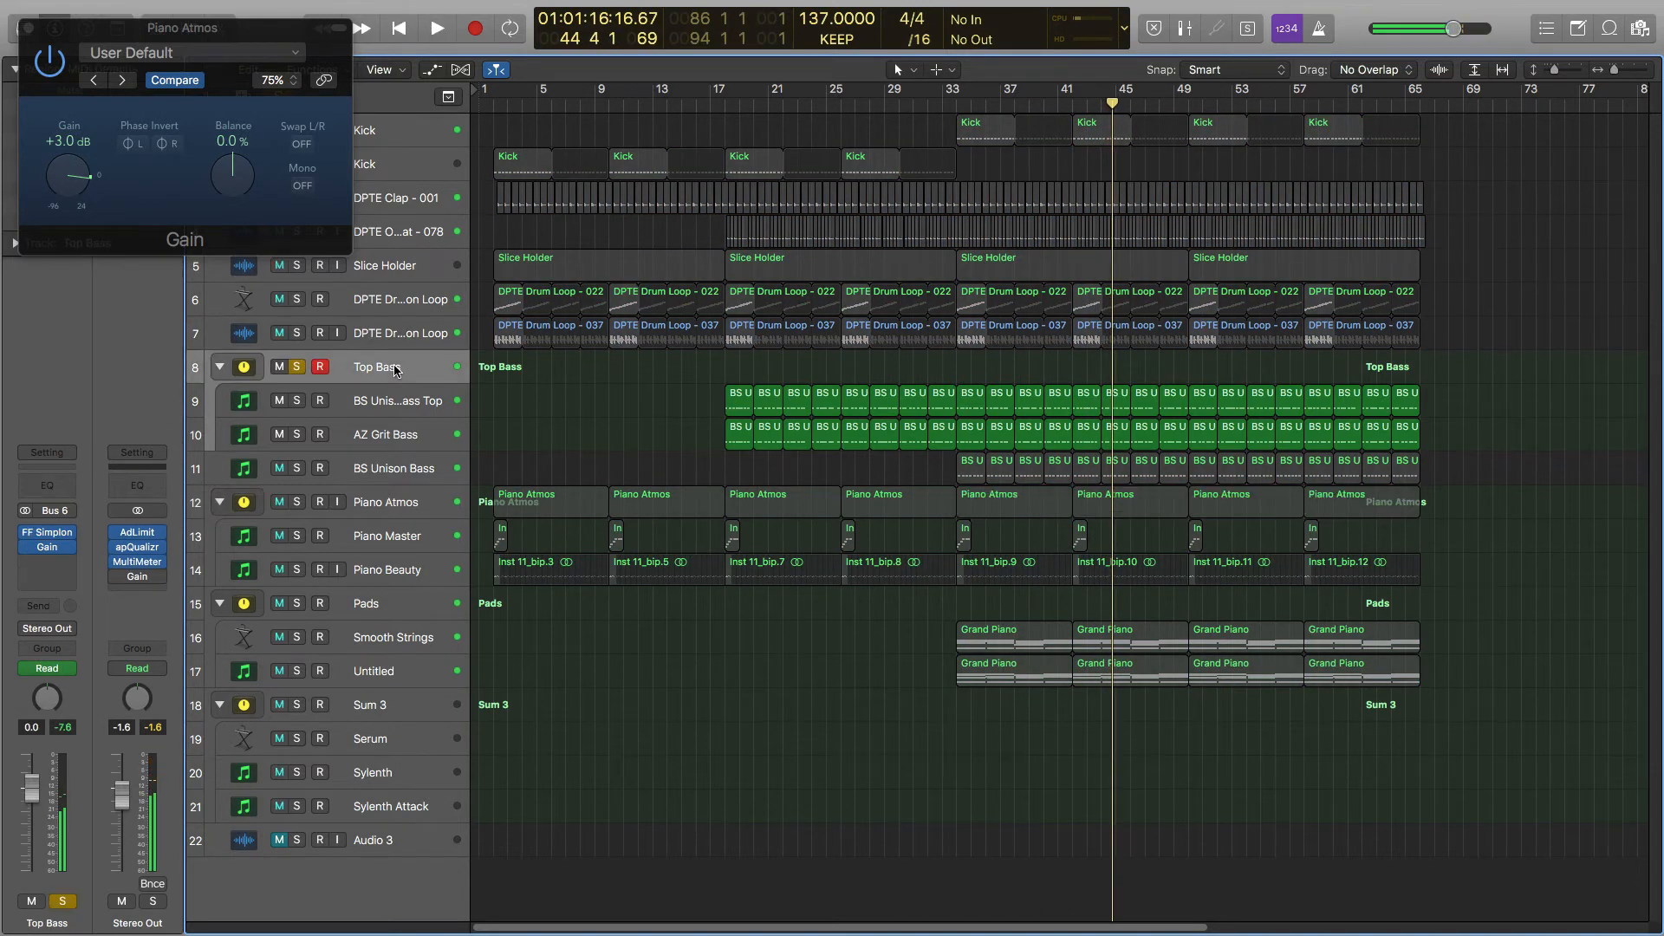
key("space")
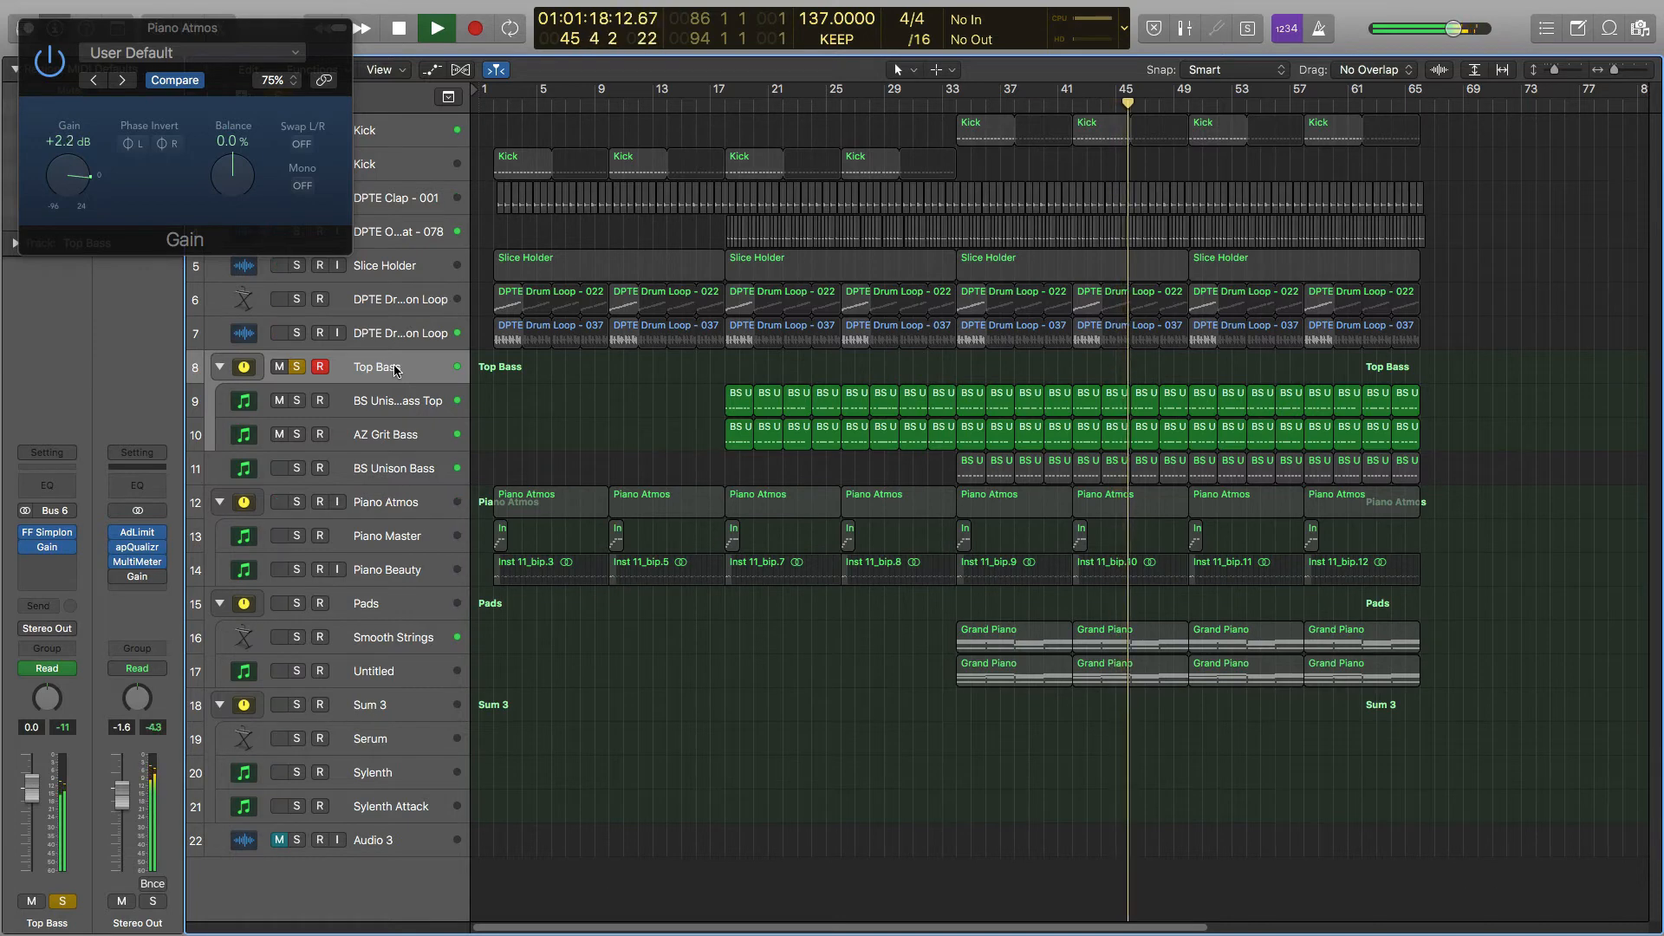
key("space")
left_click(28, 33)
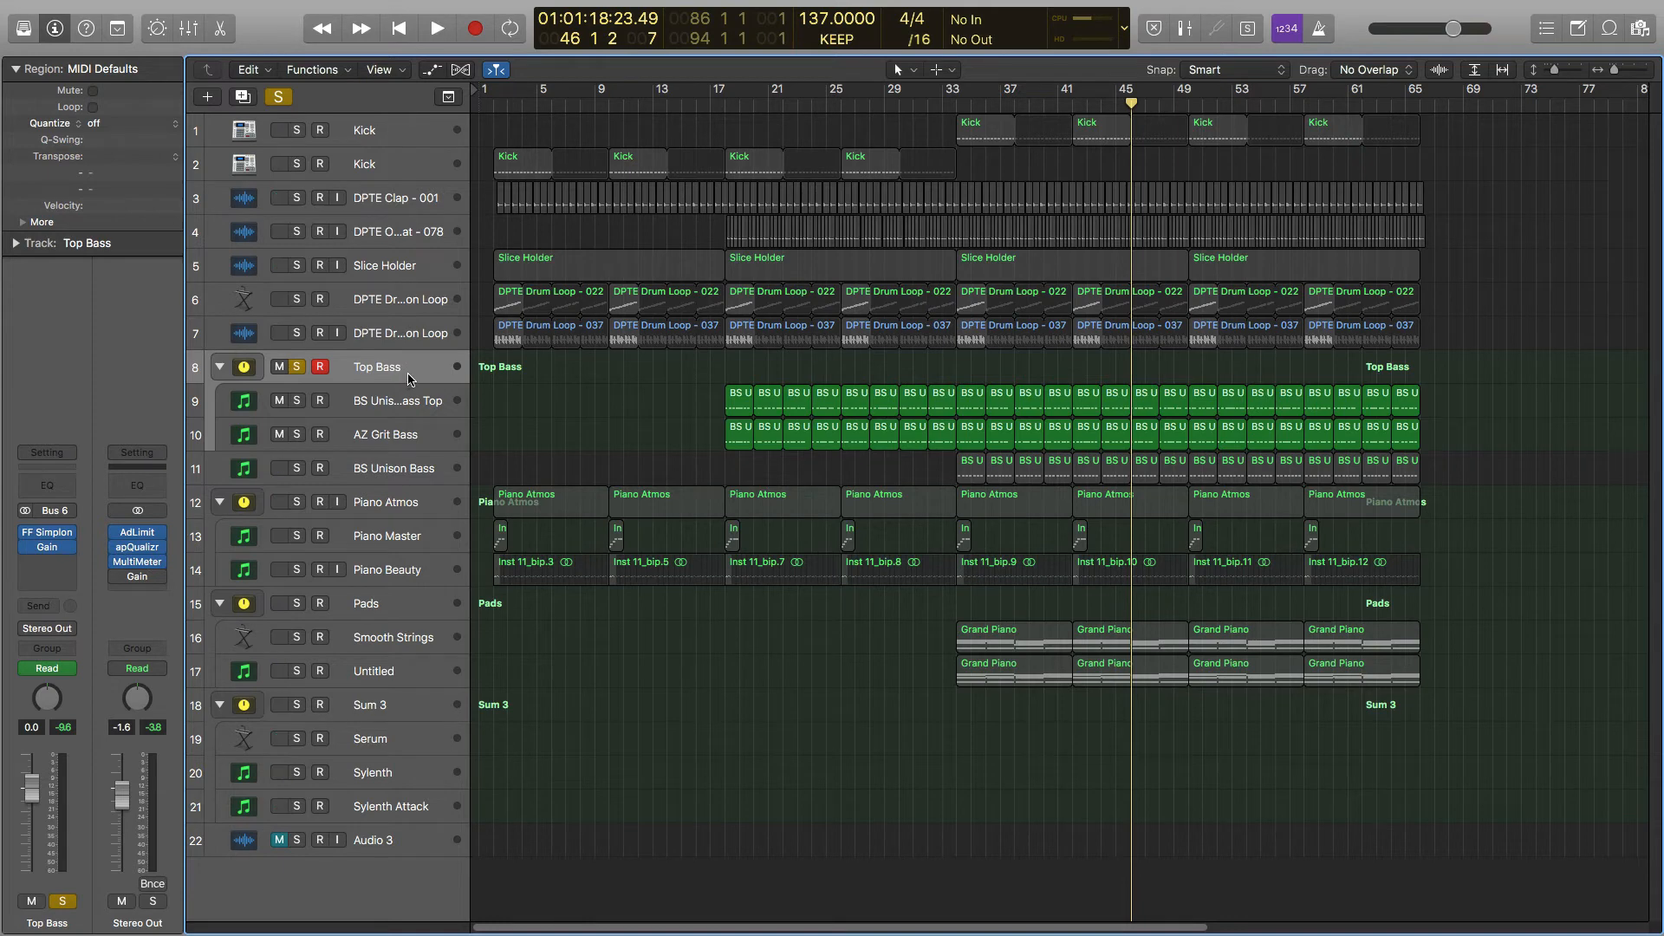
left_click(953, 104)
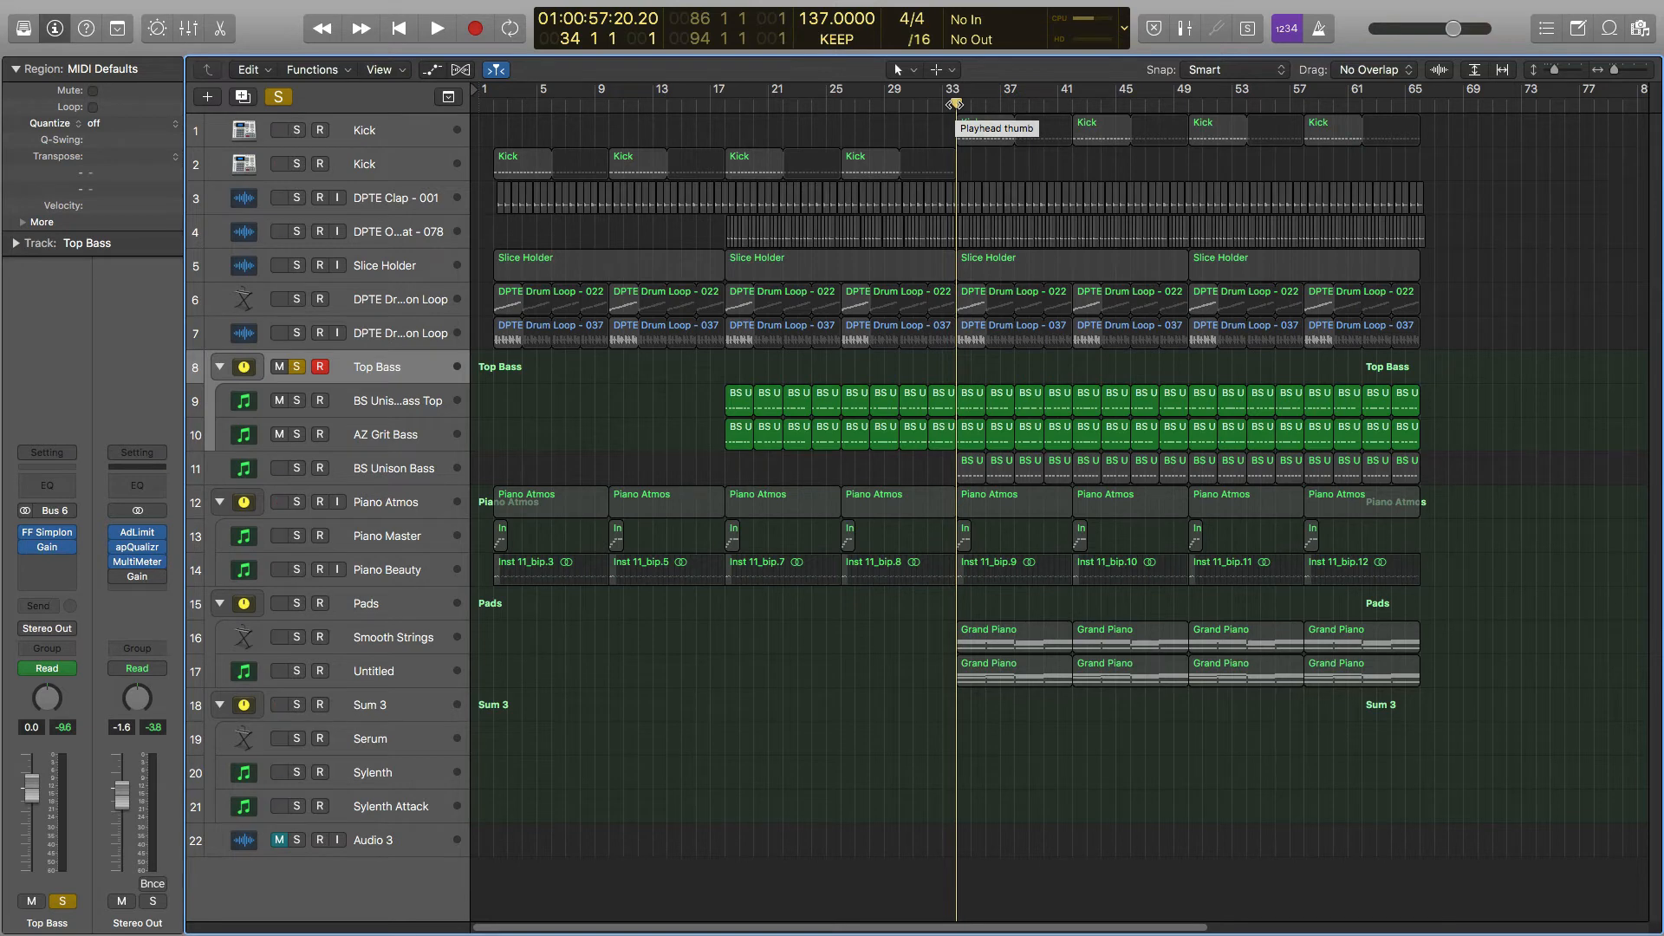
key("space")
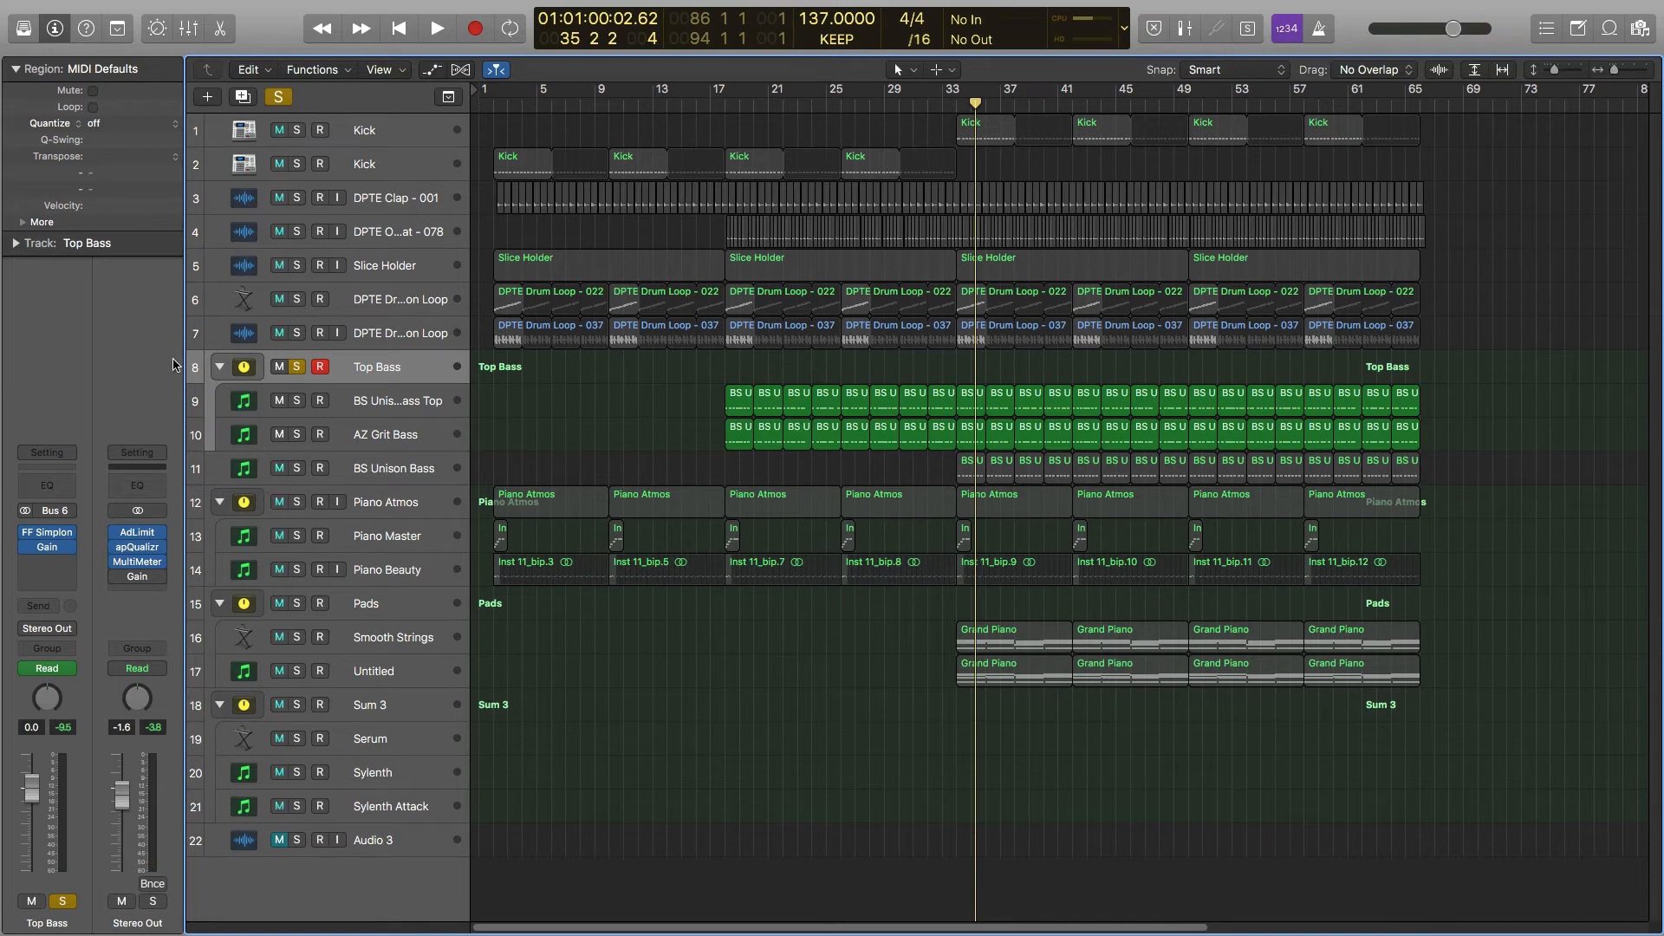
Unsolo the Top Bass stack and play the full mix from bar 30 across the transition at bar 34.
left_click(295, 368)
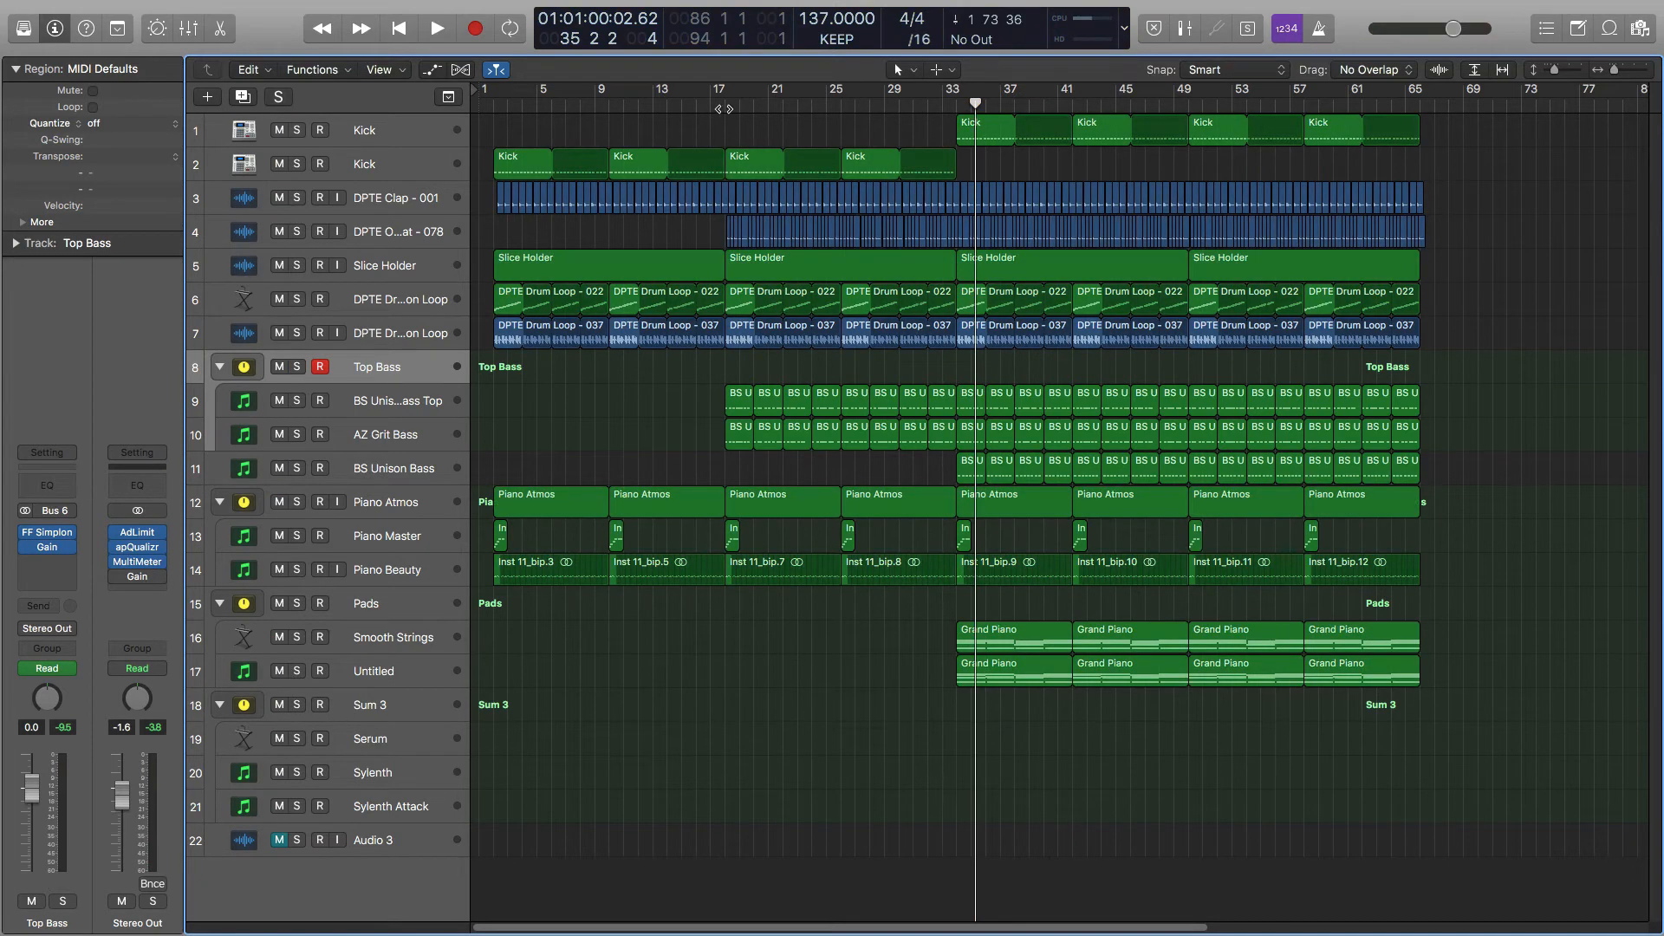
left_click(723, 108)
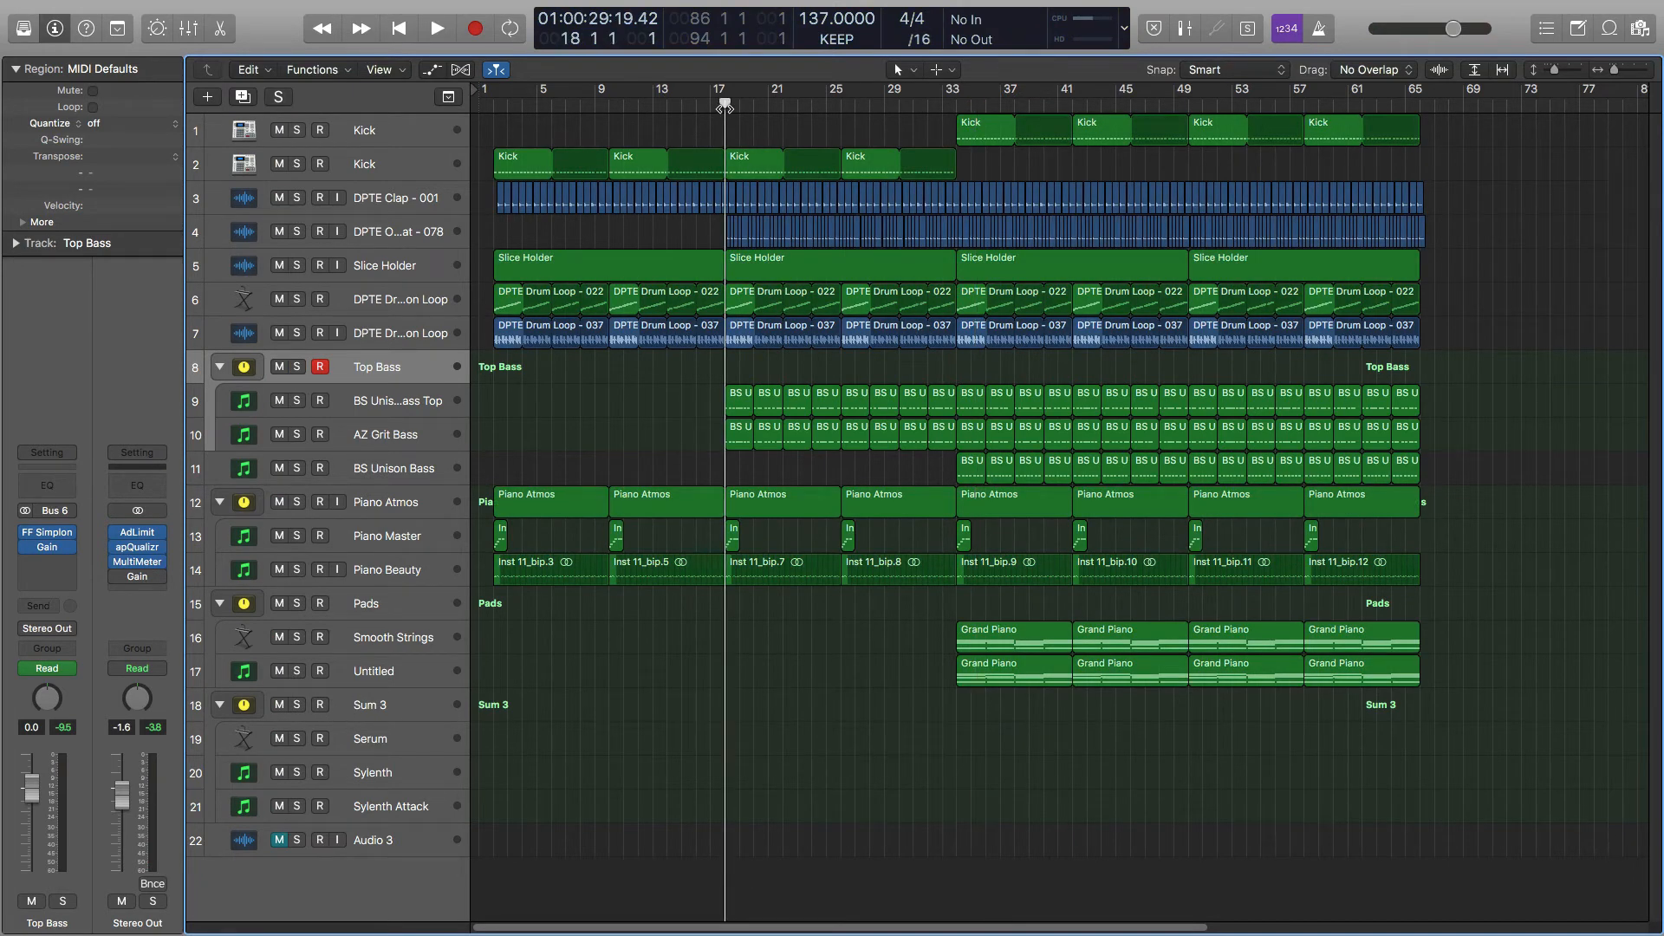
left_click(900, 108)
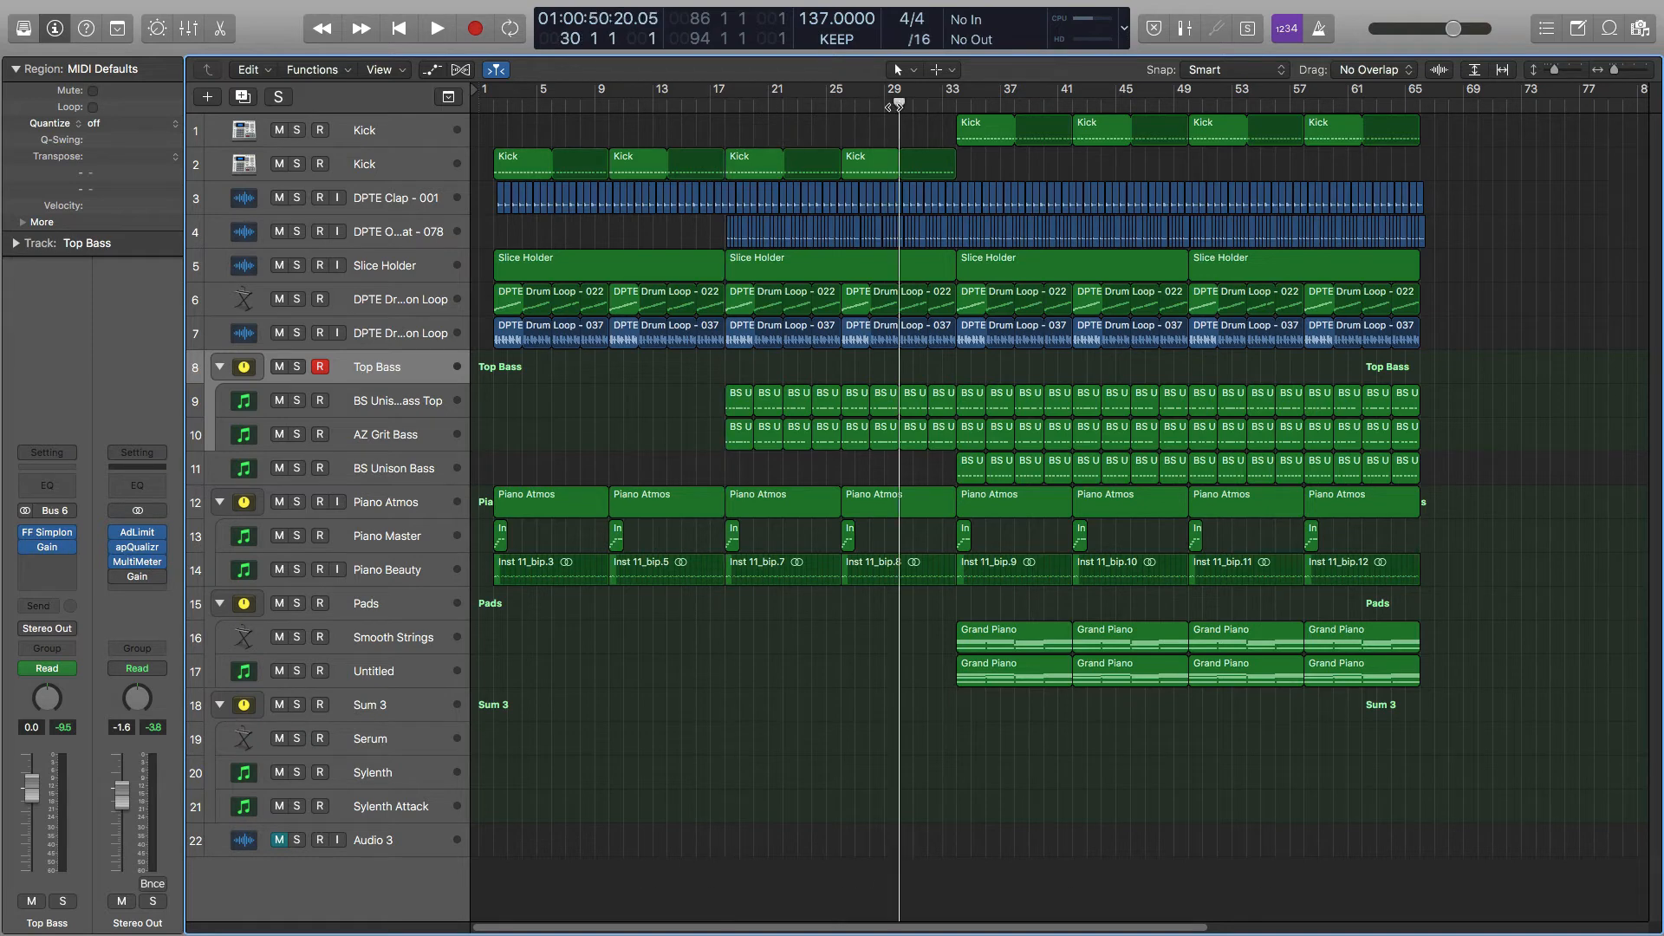
key("space")
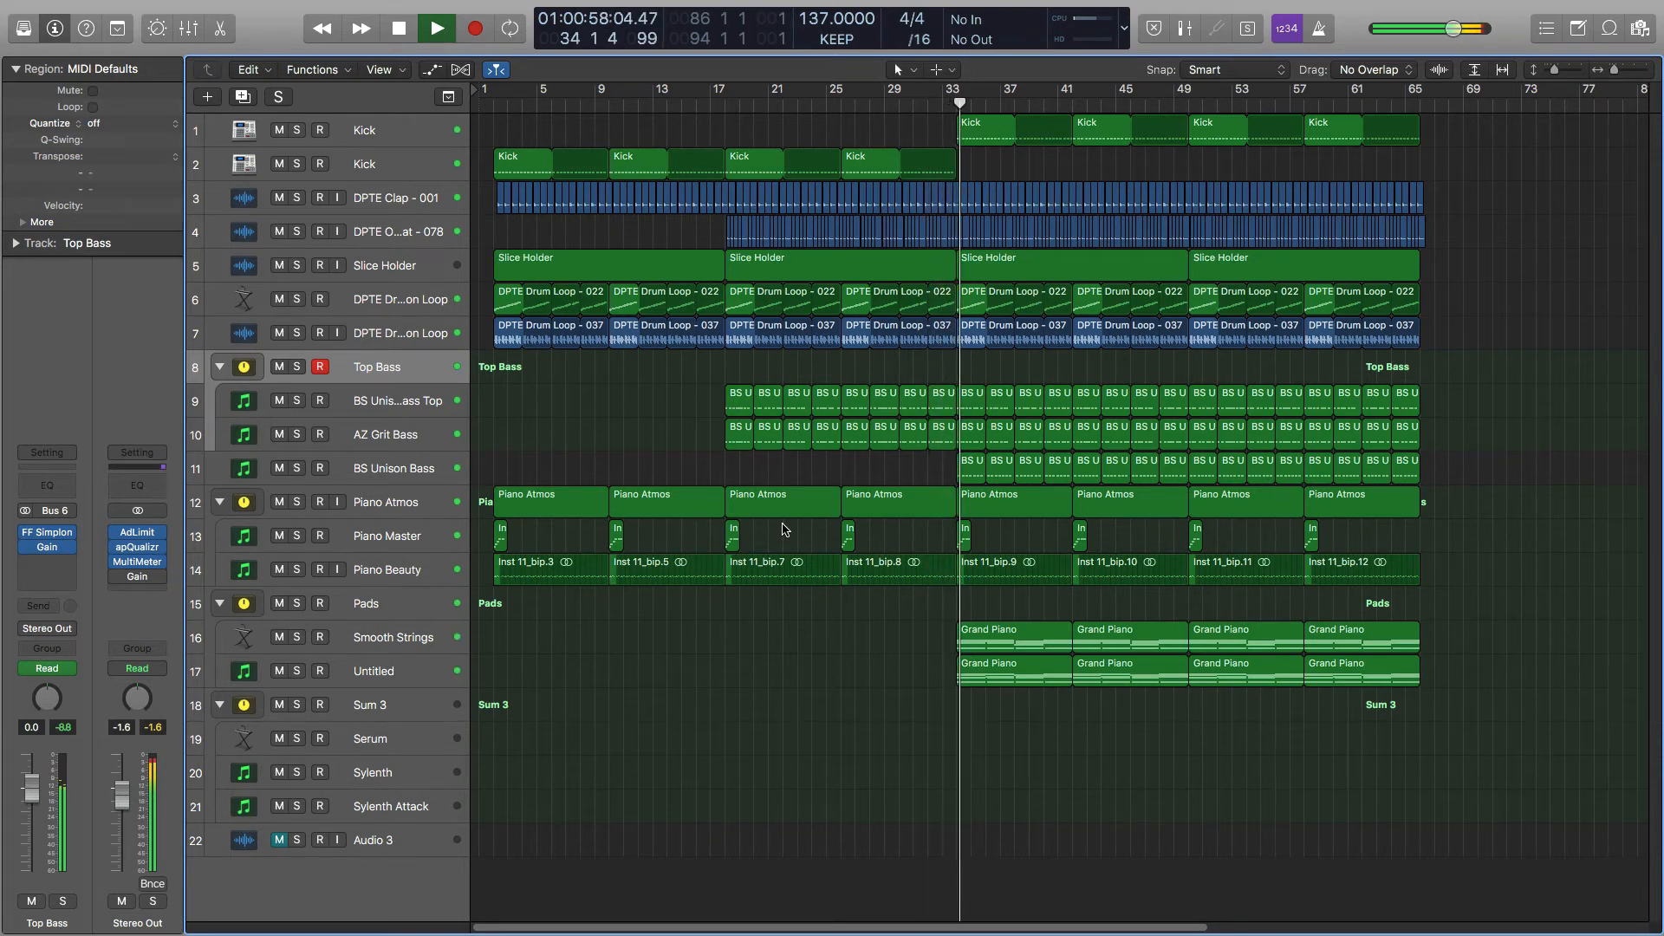
key("space")
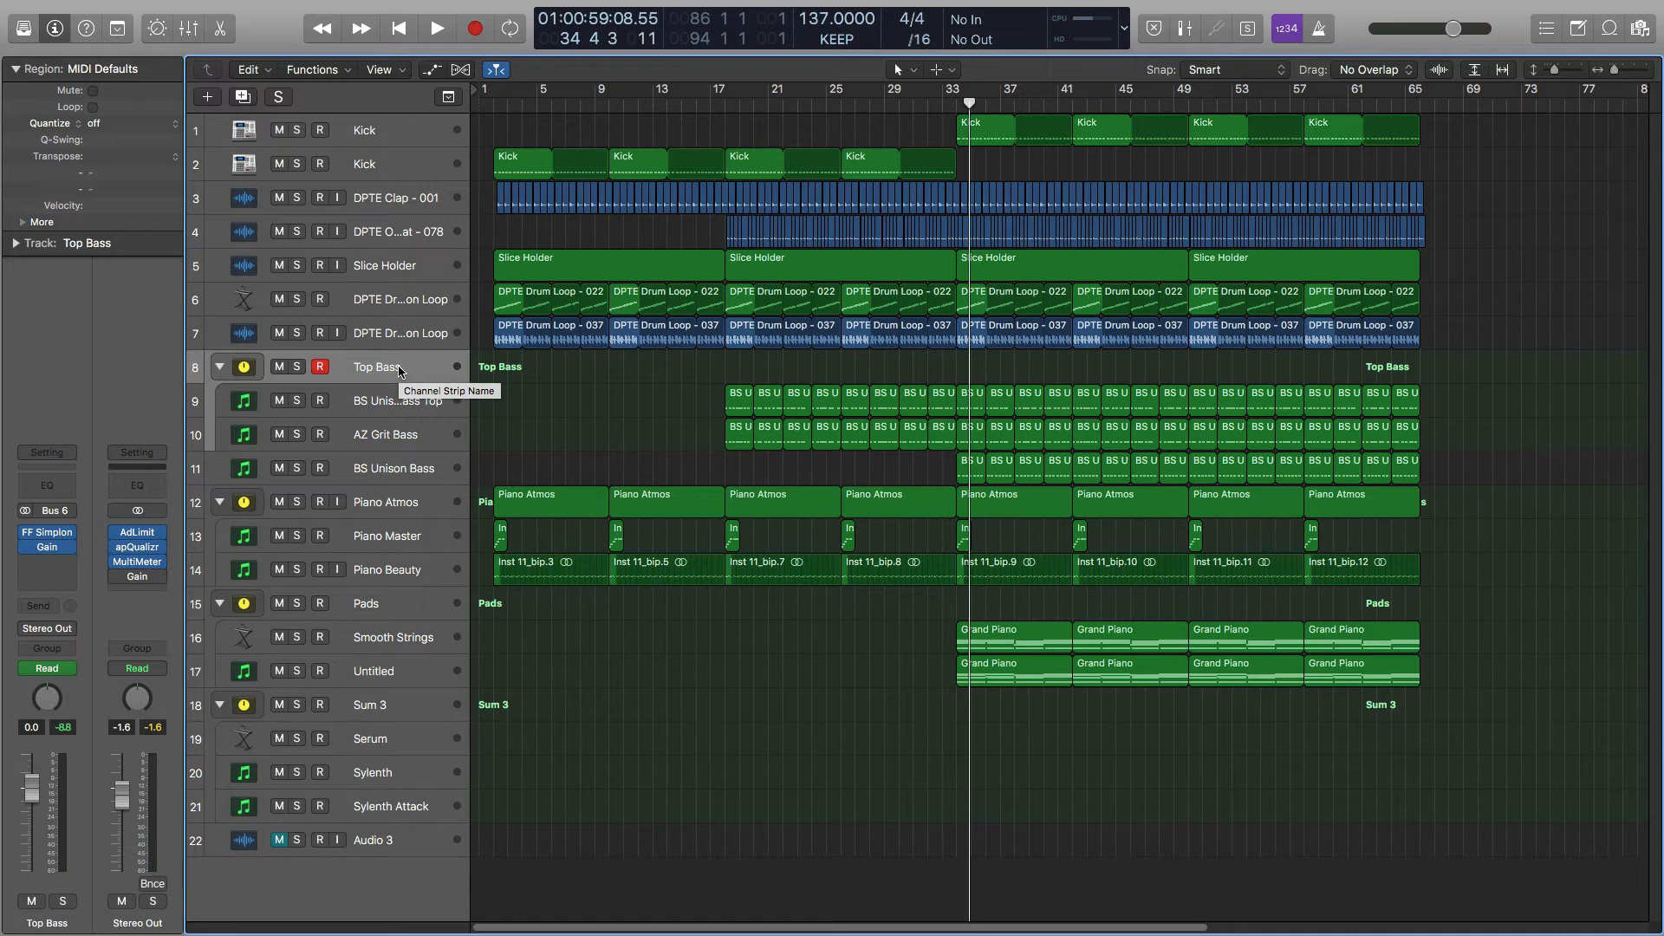
Show track automation and display the FF Simplon Filter 1 Freq curve on the Top Bass stack.
left_click(74, 546)
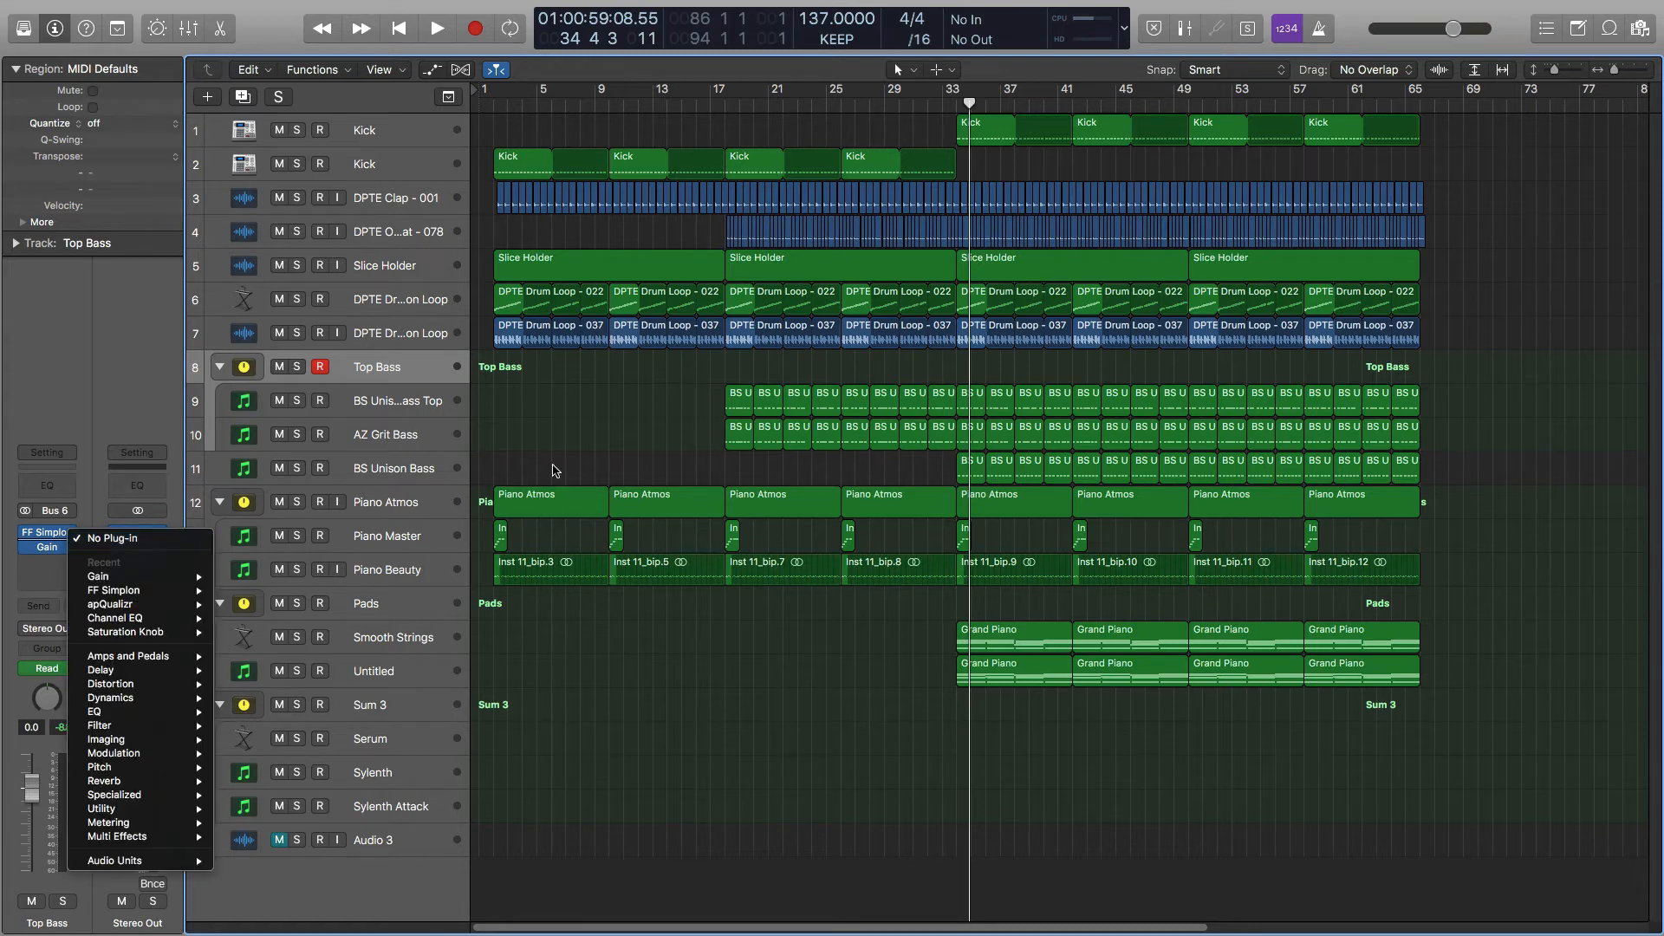
left_click(603, 447)
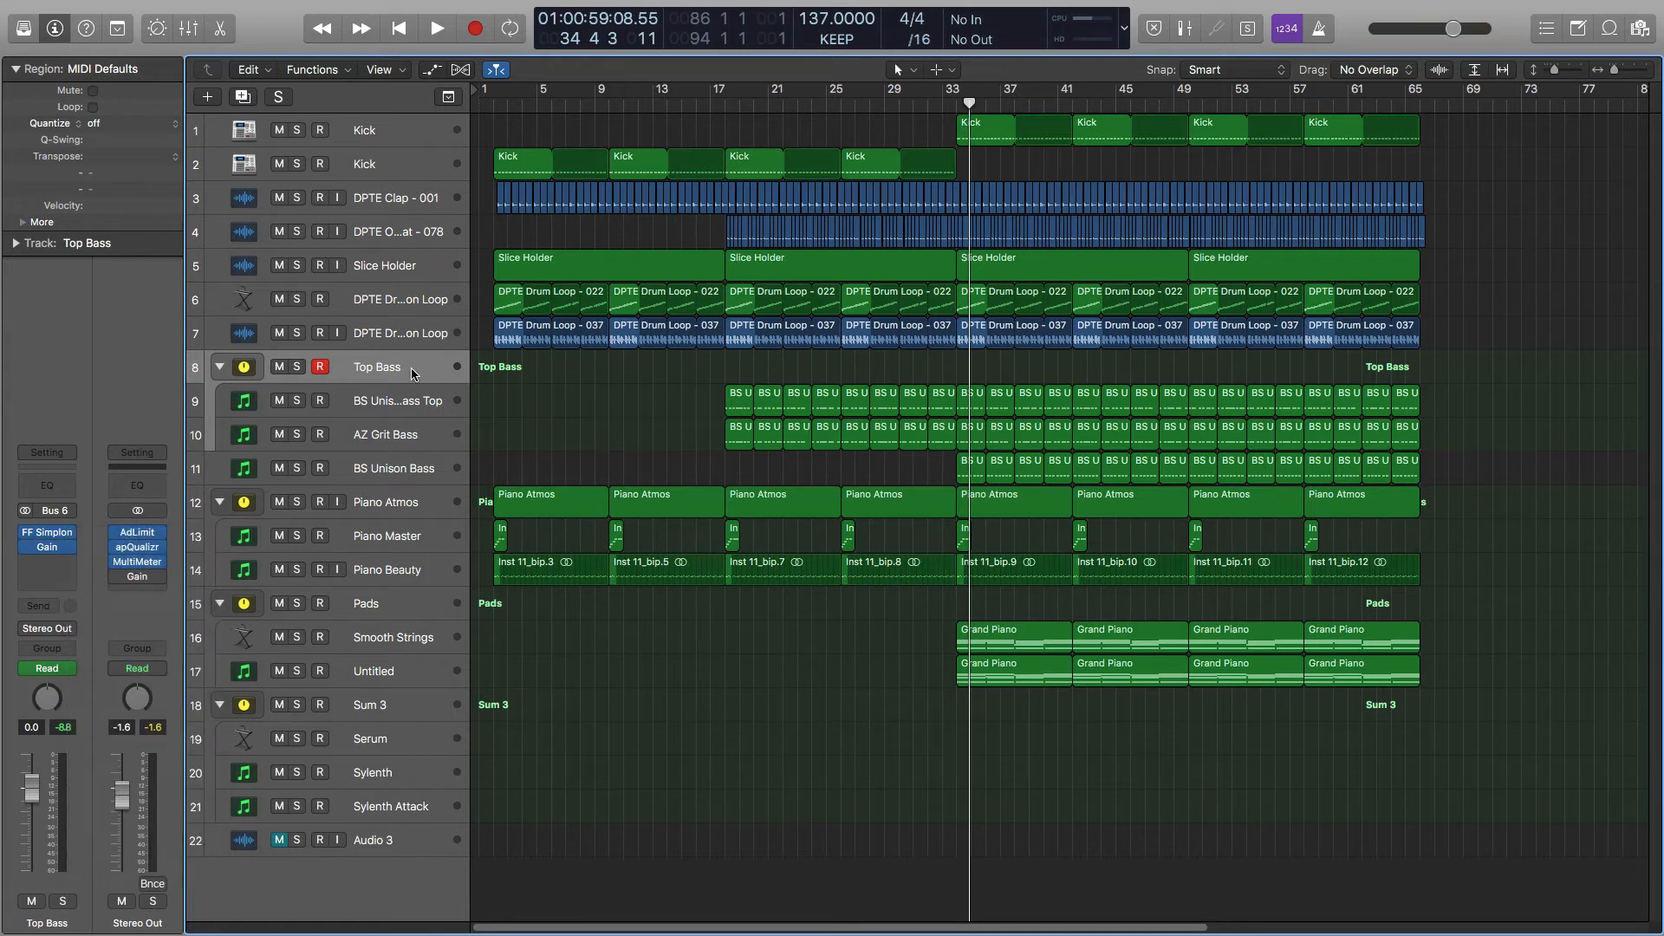
key("a")
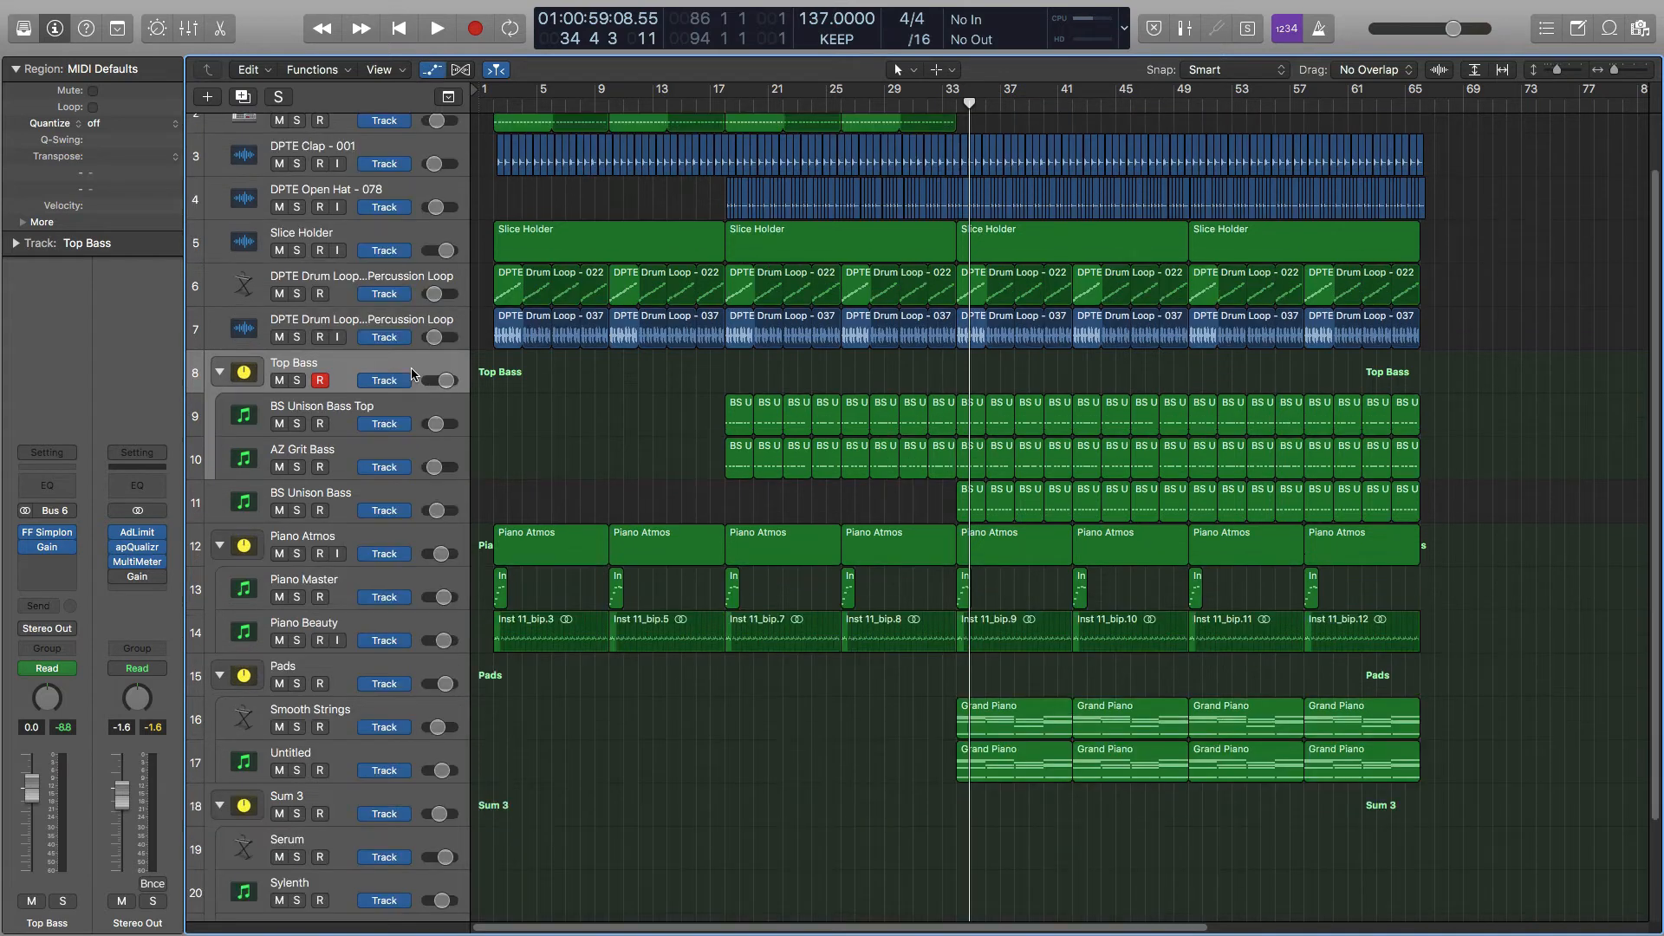
left_click(374, 453)
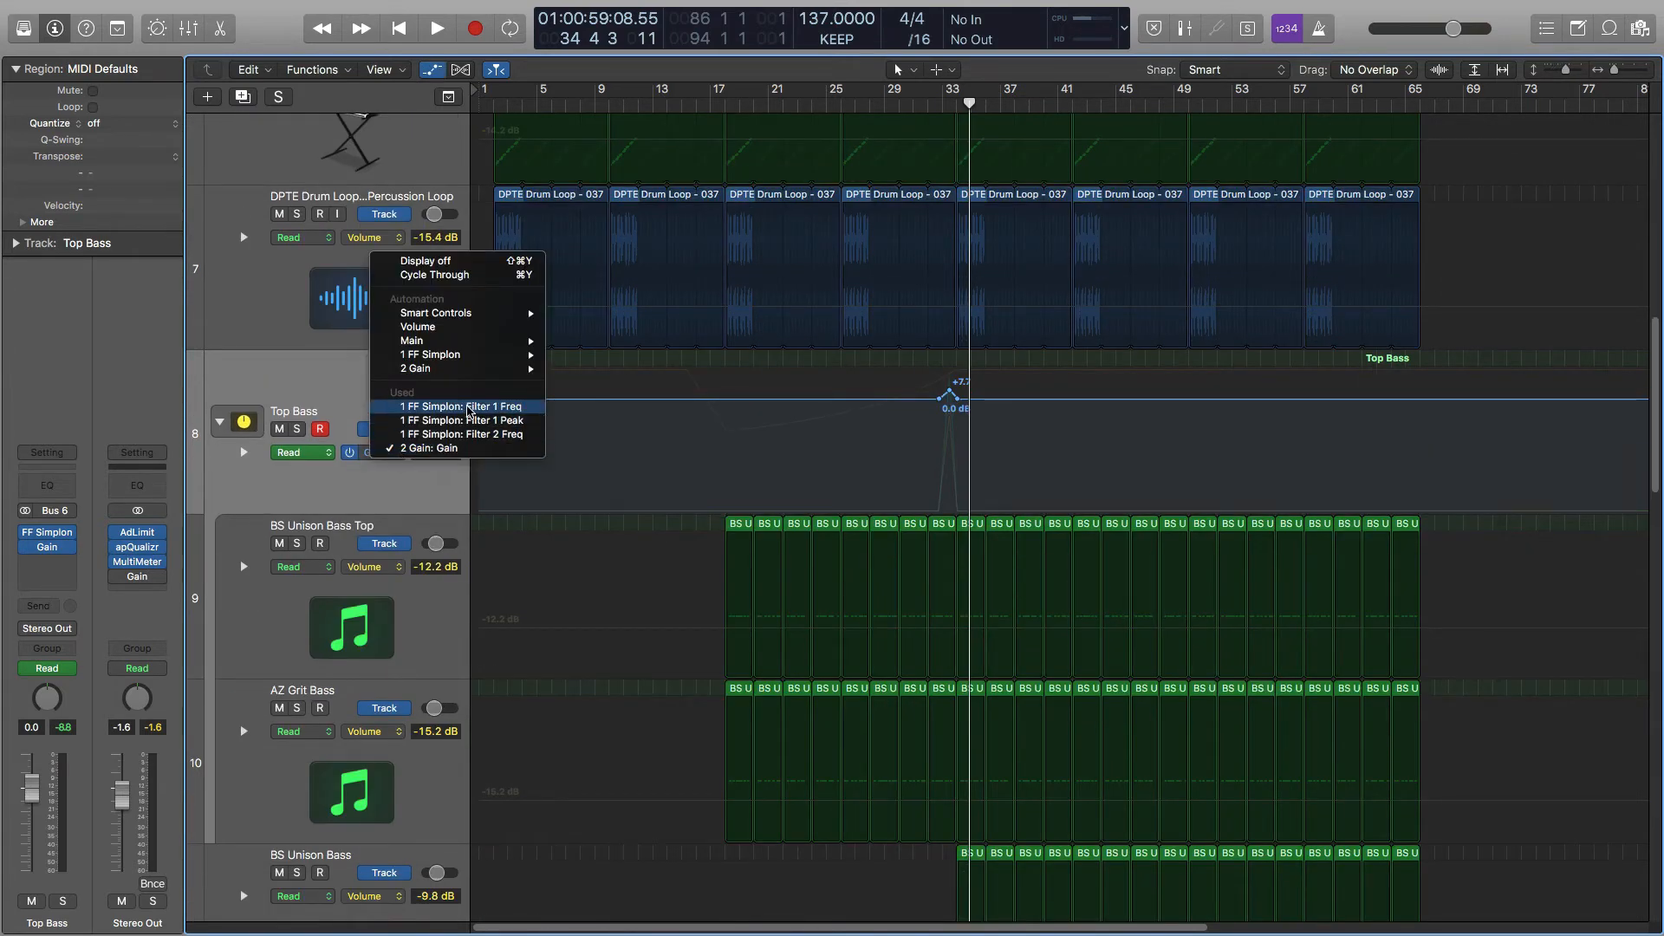
left_click(468, 407)
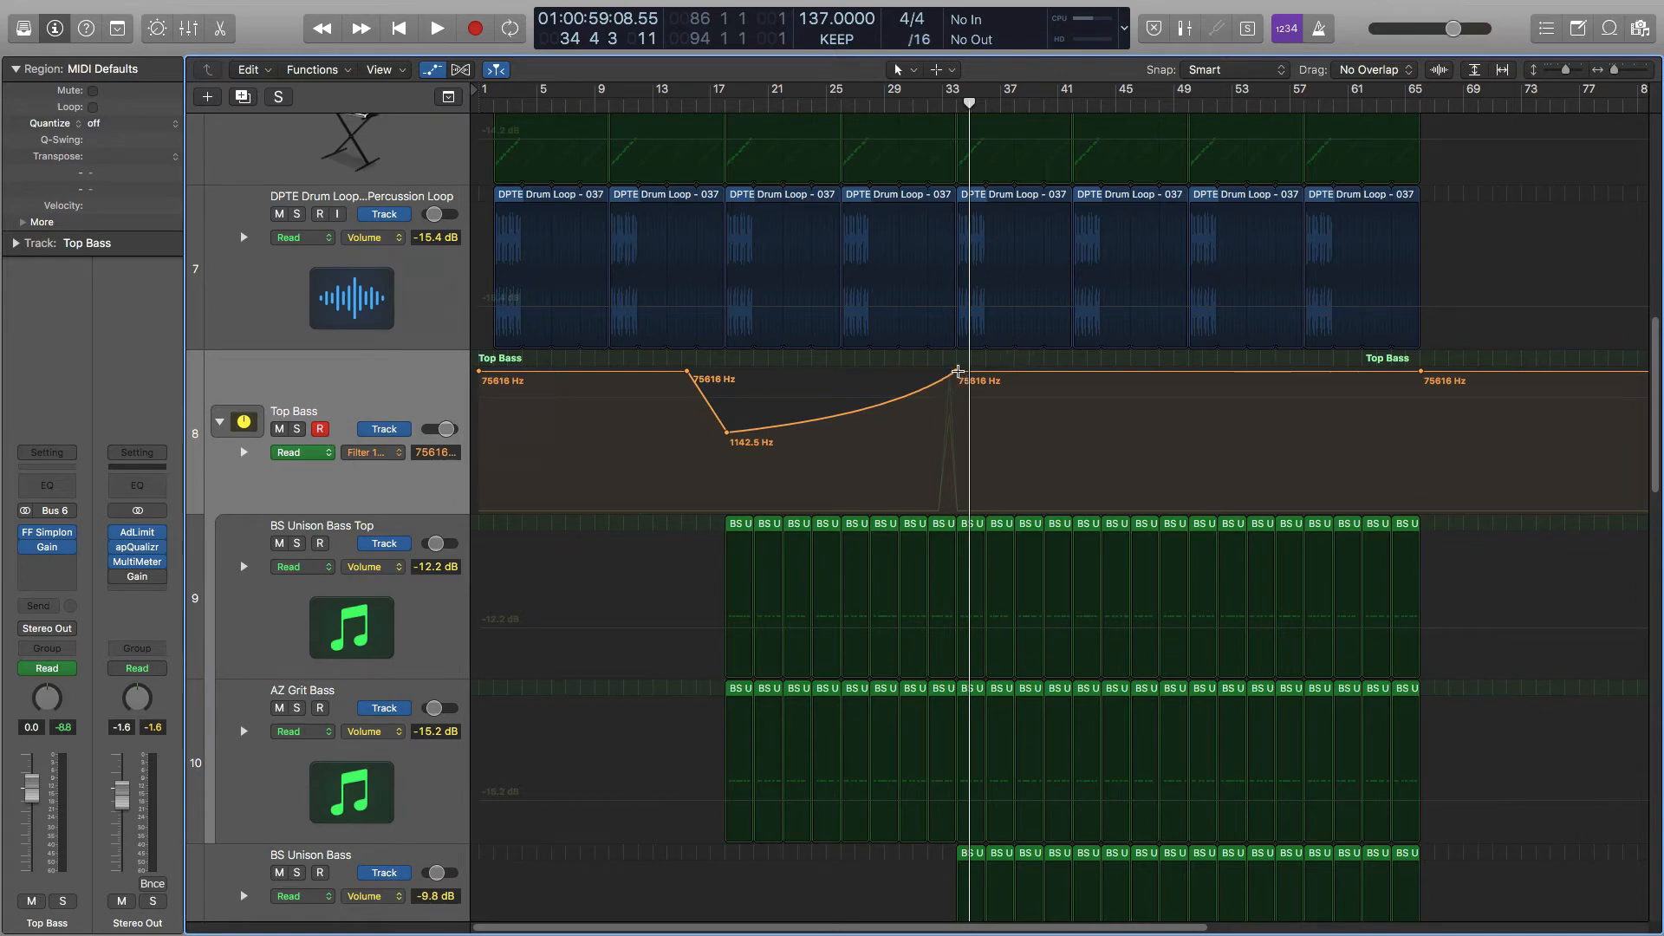
Lower the Top Bass Filter 1 Freq automation between bars 34 and 66 to 4746.5 Hz, and play from bar 28.
left_click_drag(957, 372, 1422, 376)
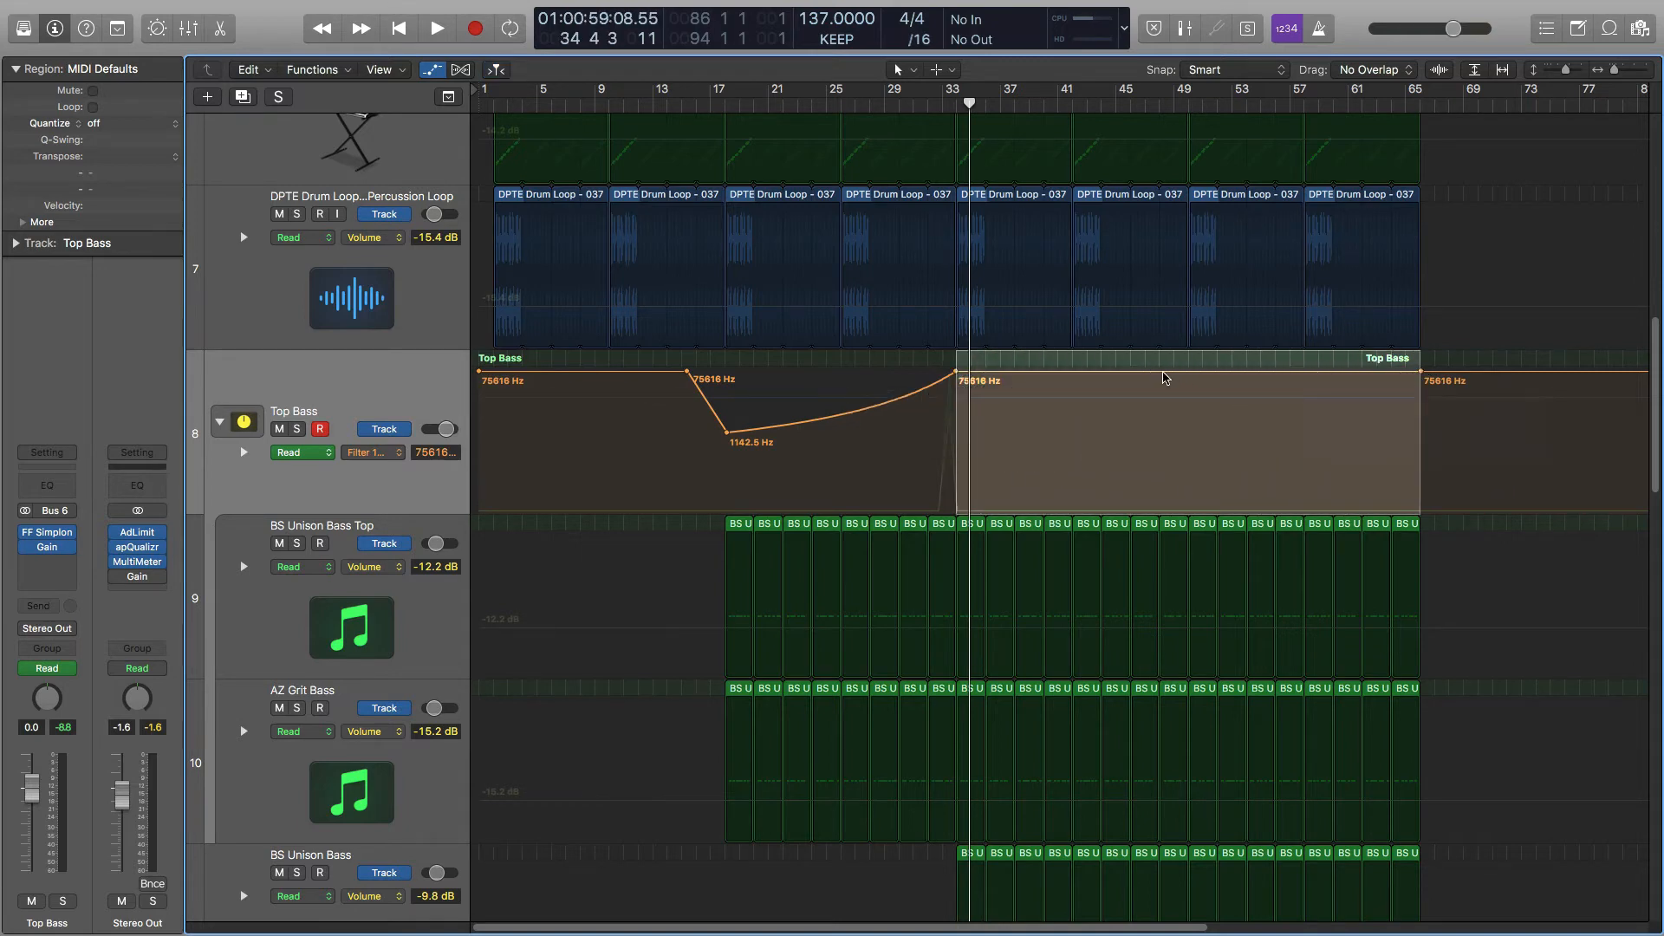
left_click_drag(1164, 378, 1175, 419)
left_click(874, 106)
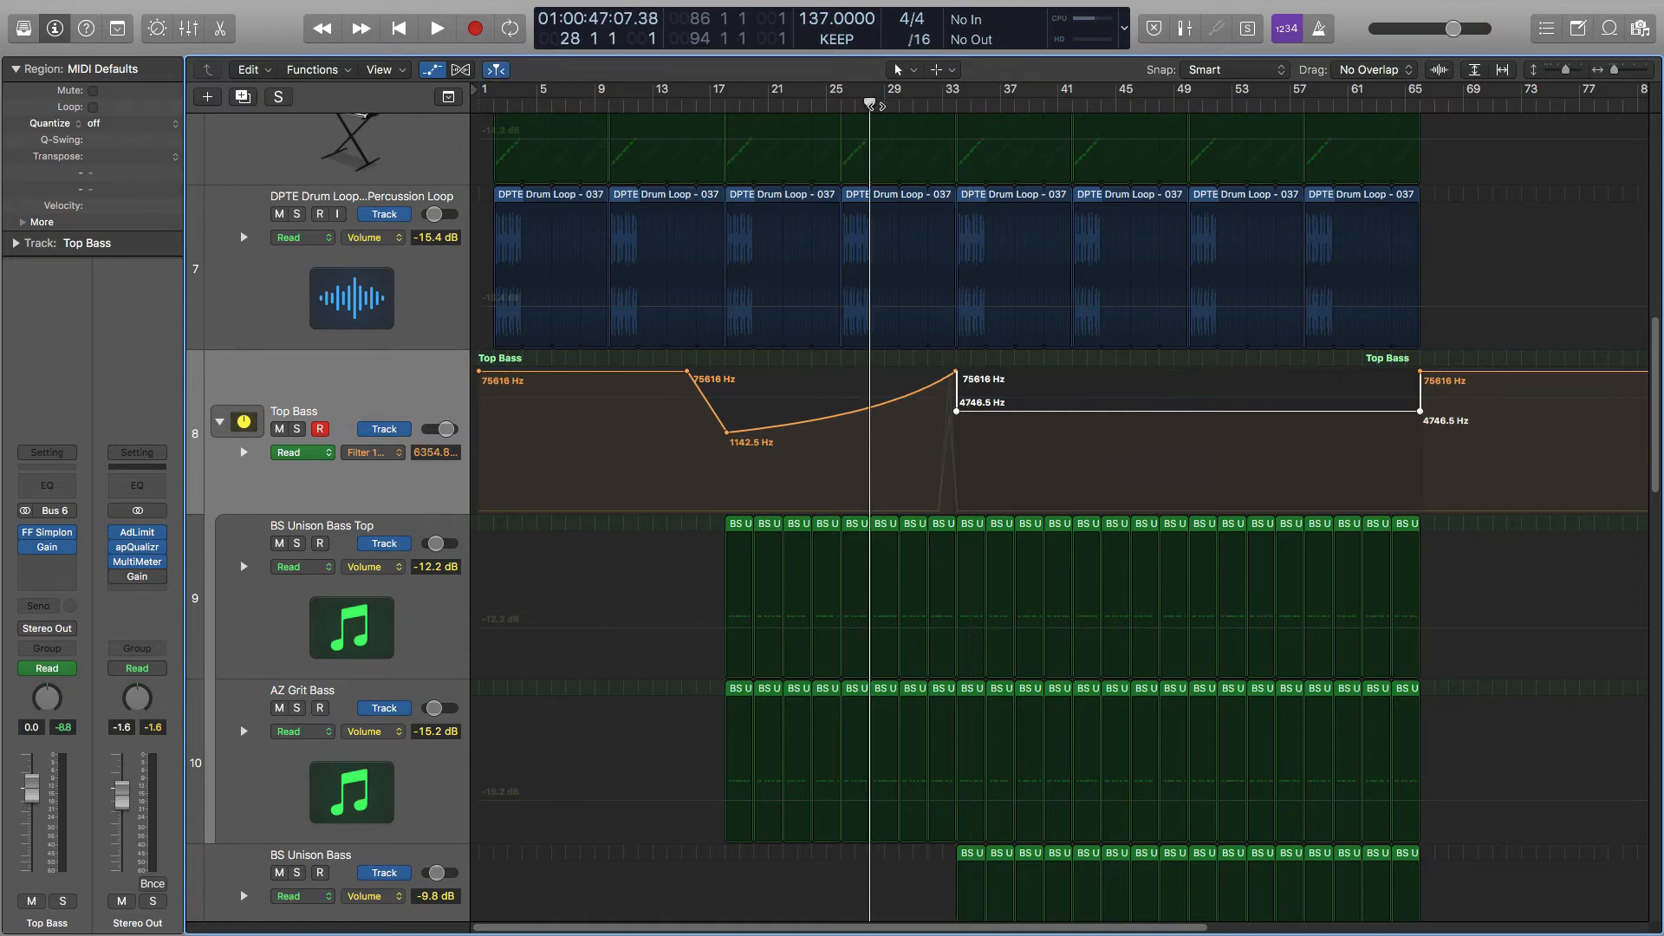
key("space")
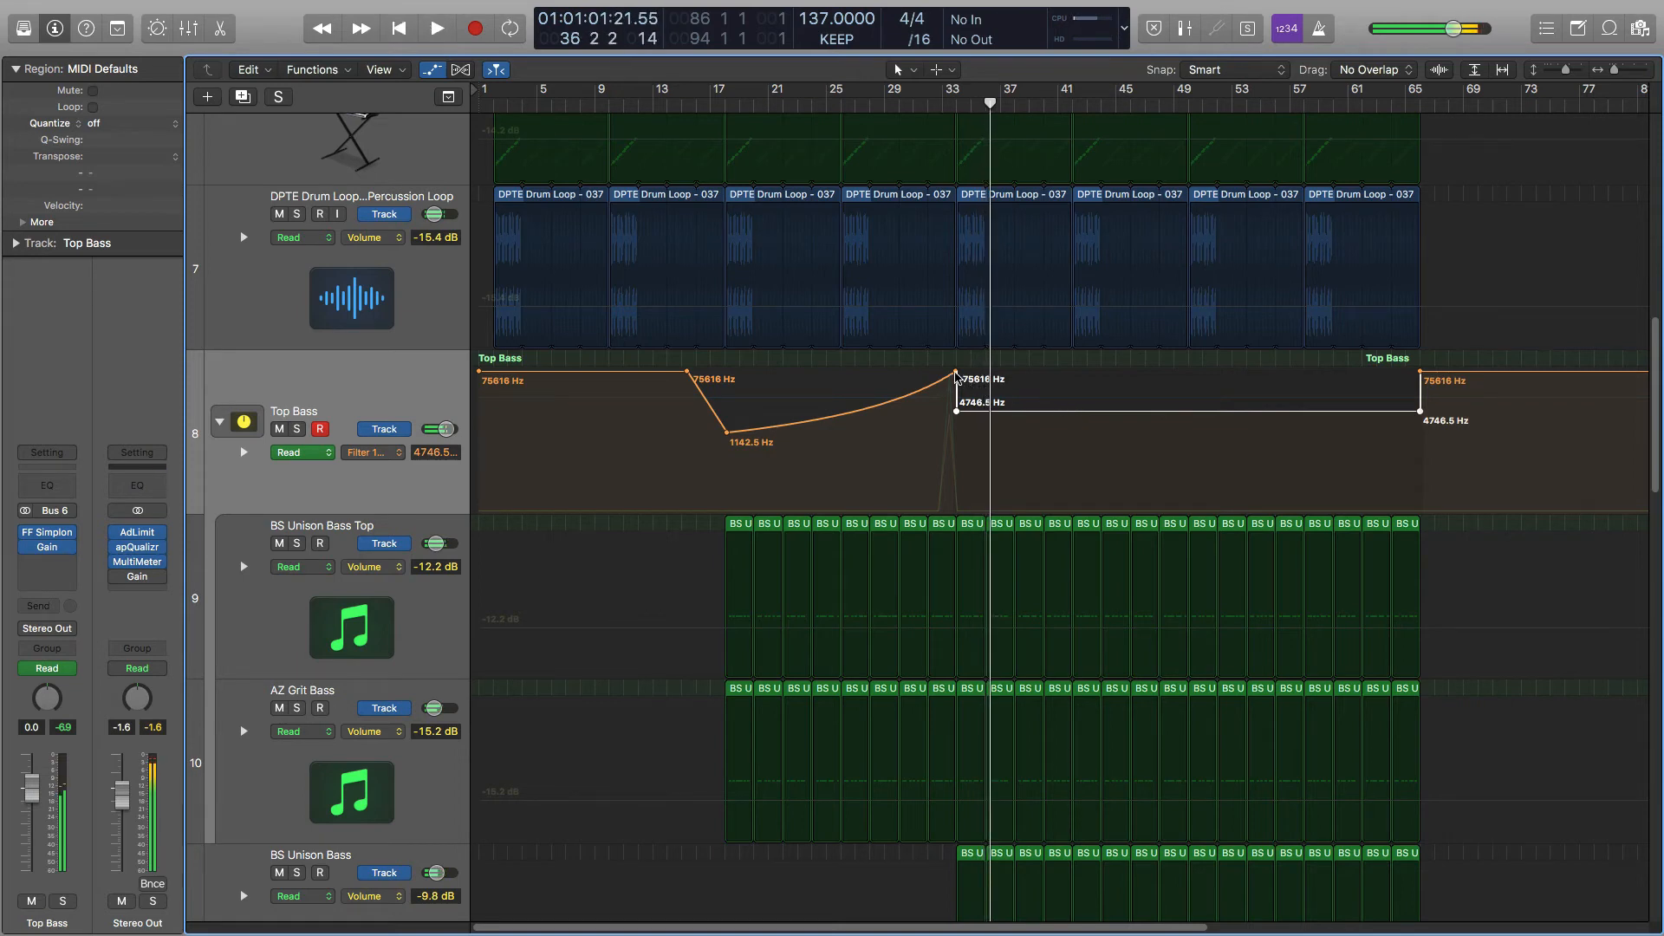
Move the peak point ending the Filter 1 Freq sweep onto bar 34 and lower it to 27205 Hz.
left_click_drag(955, 373, 956, 373)
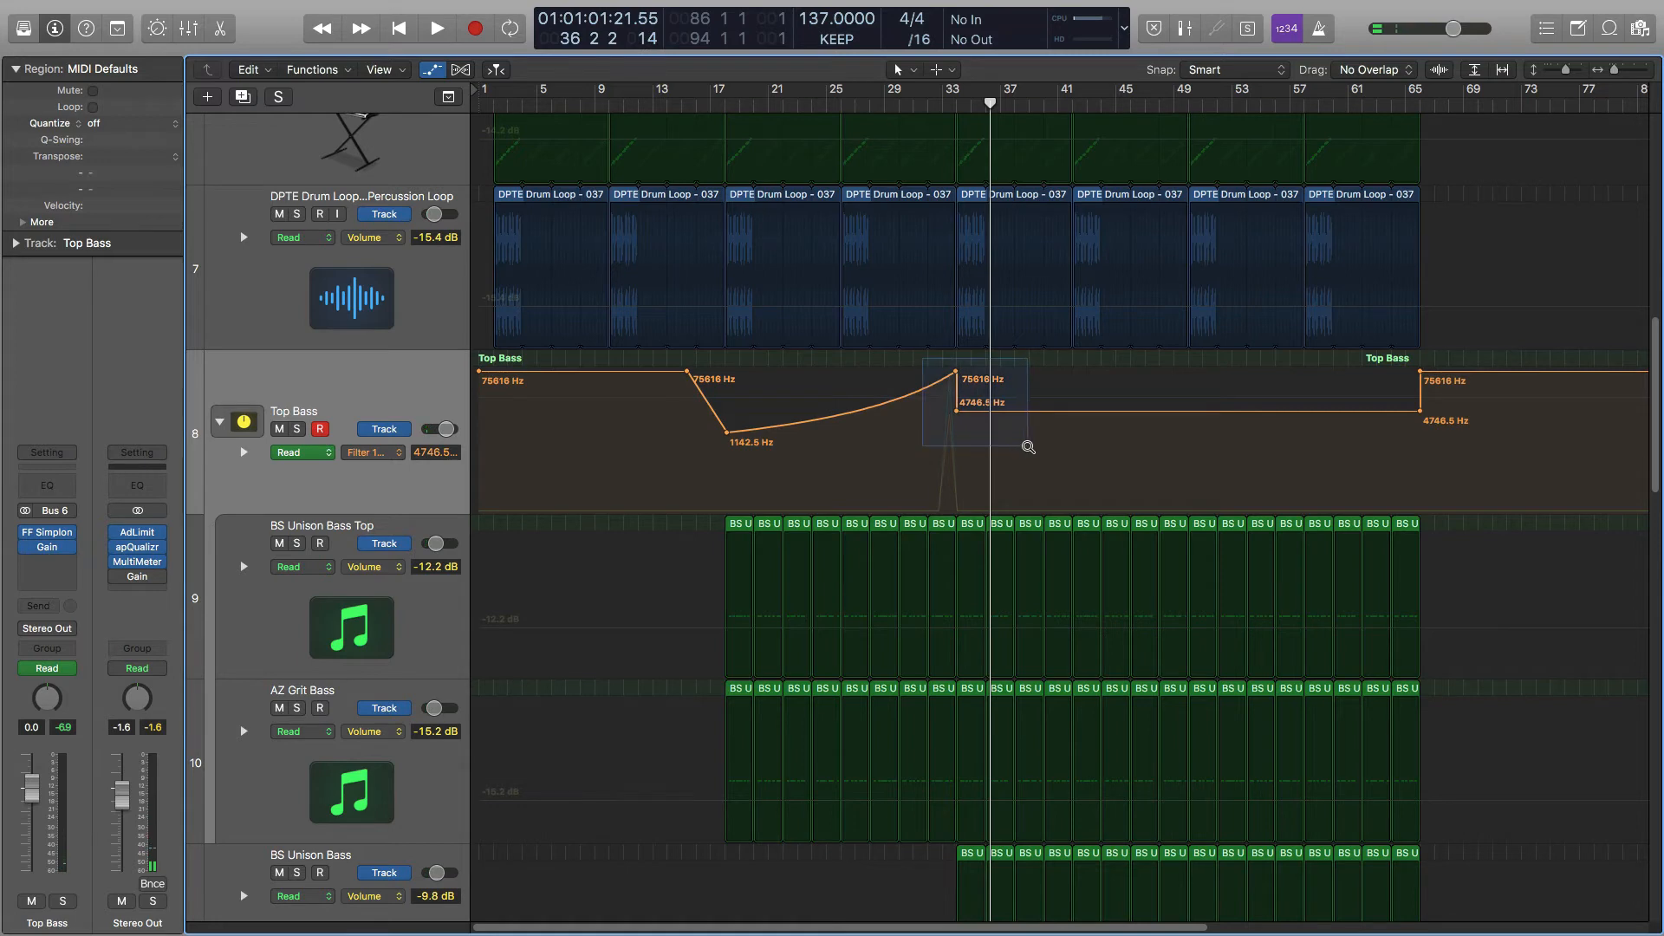
left_click_drag(1028, 447, 1028, 447)
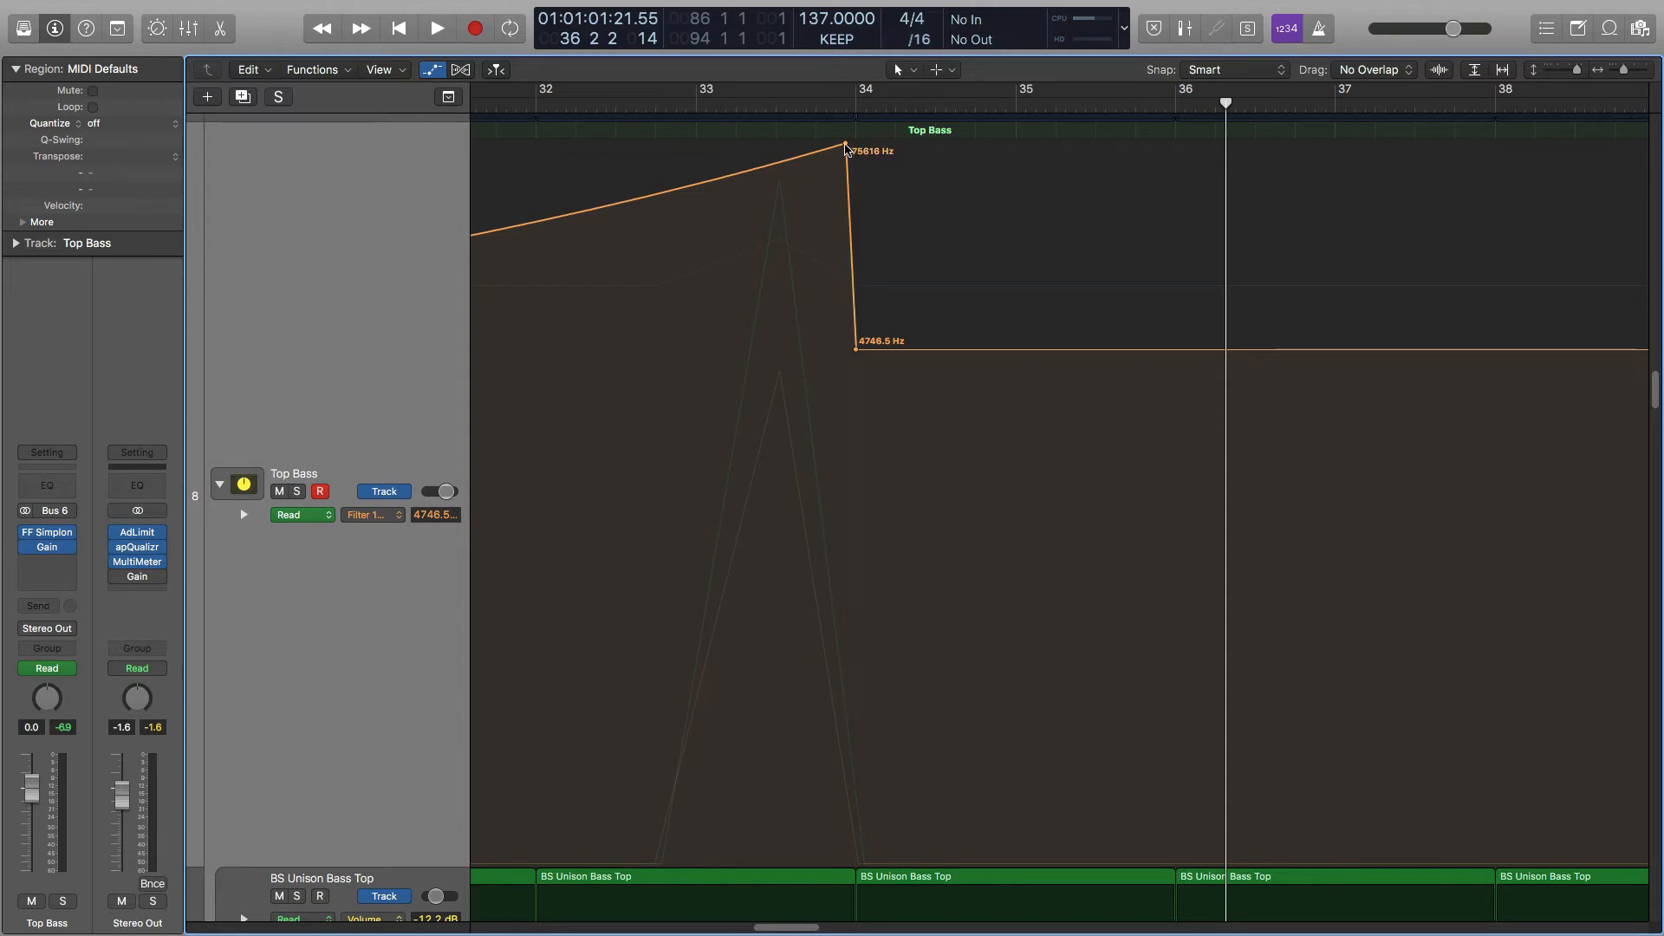
left_click_drag(847, 147, 854, 204)
left_click_drag(855, 210, 856, 217)
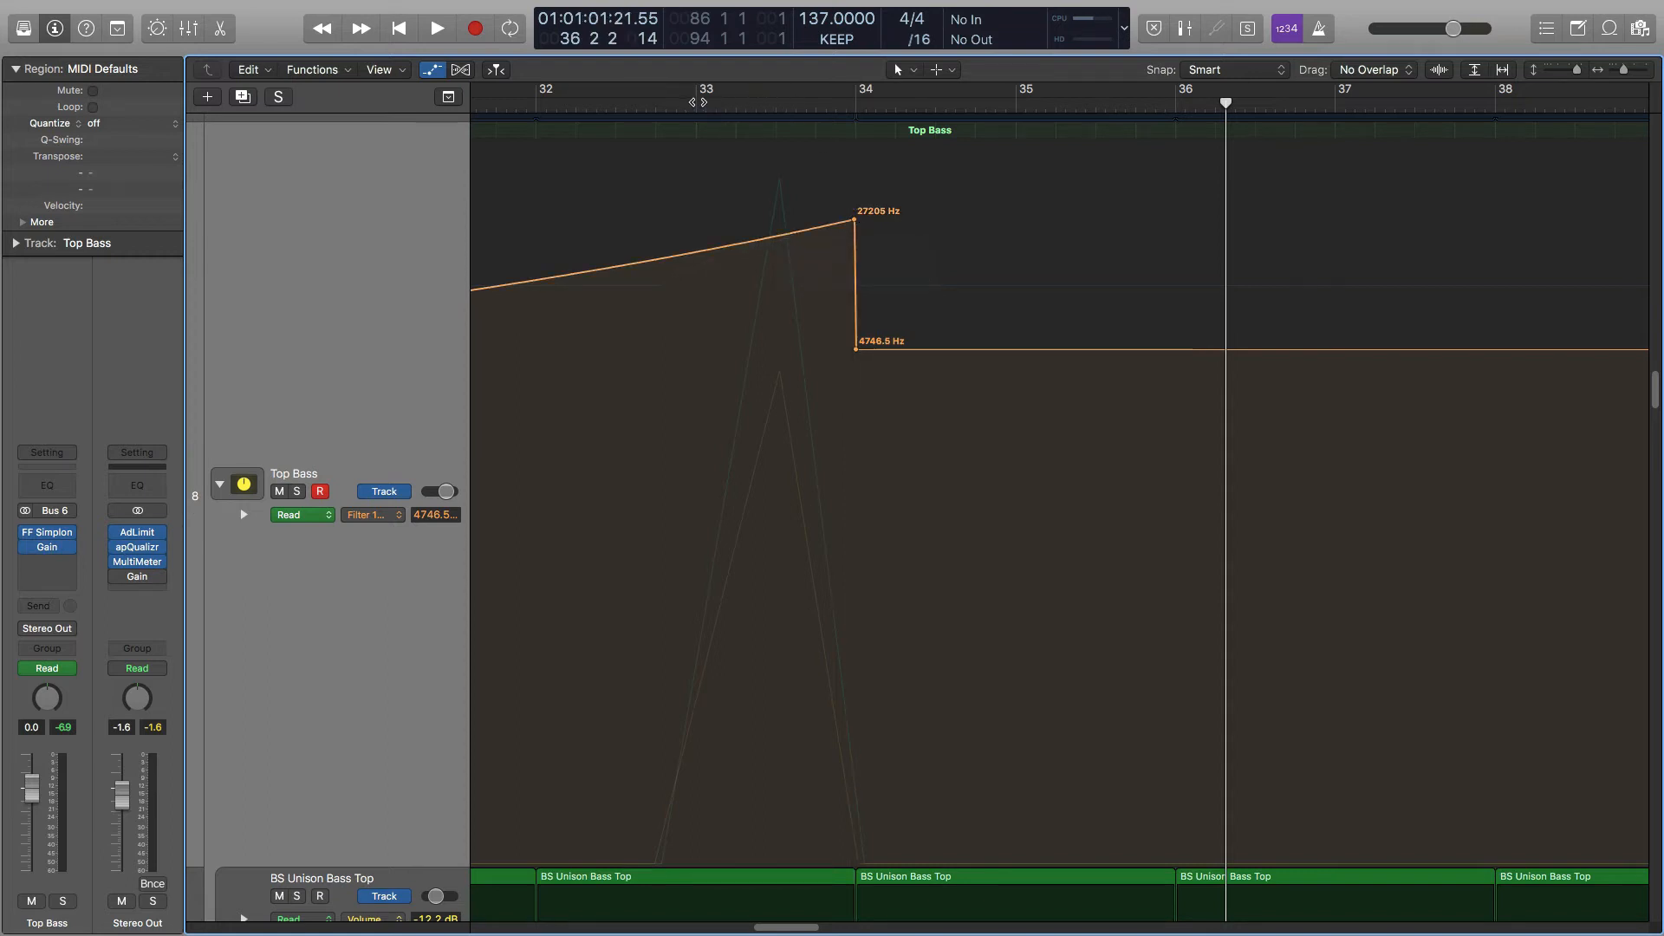
Play the filter transition from just before bar 33 to about bar 35.
left_click(676, 104)
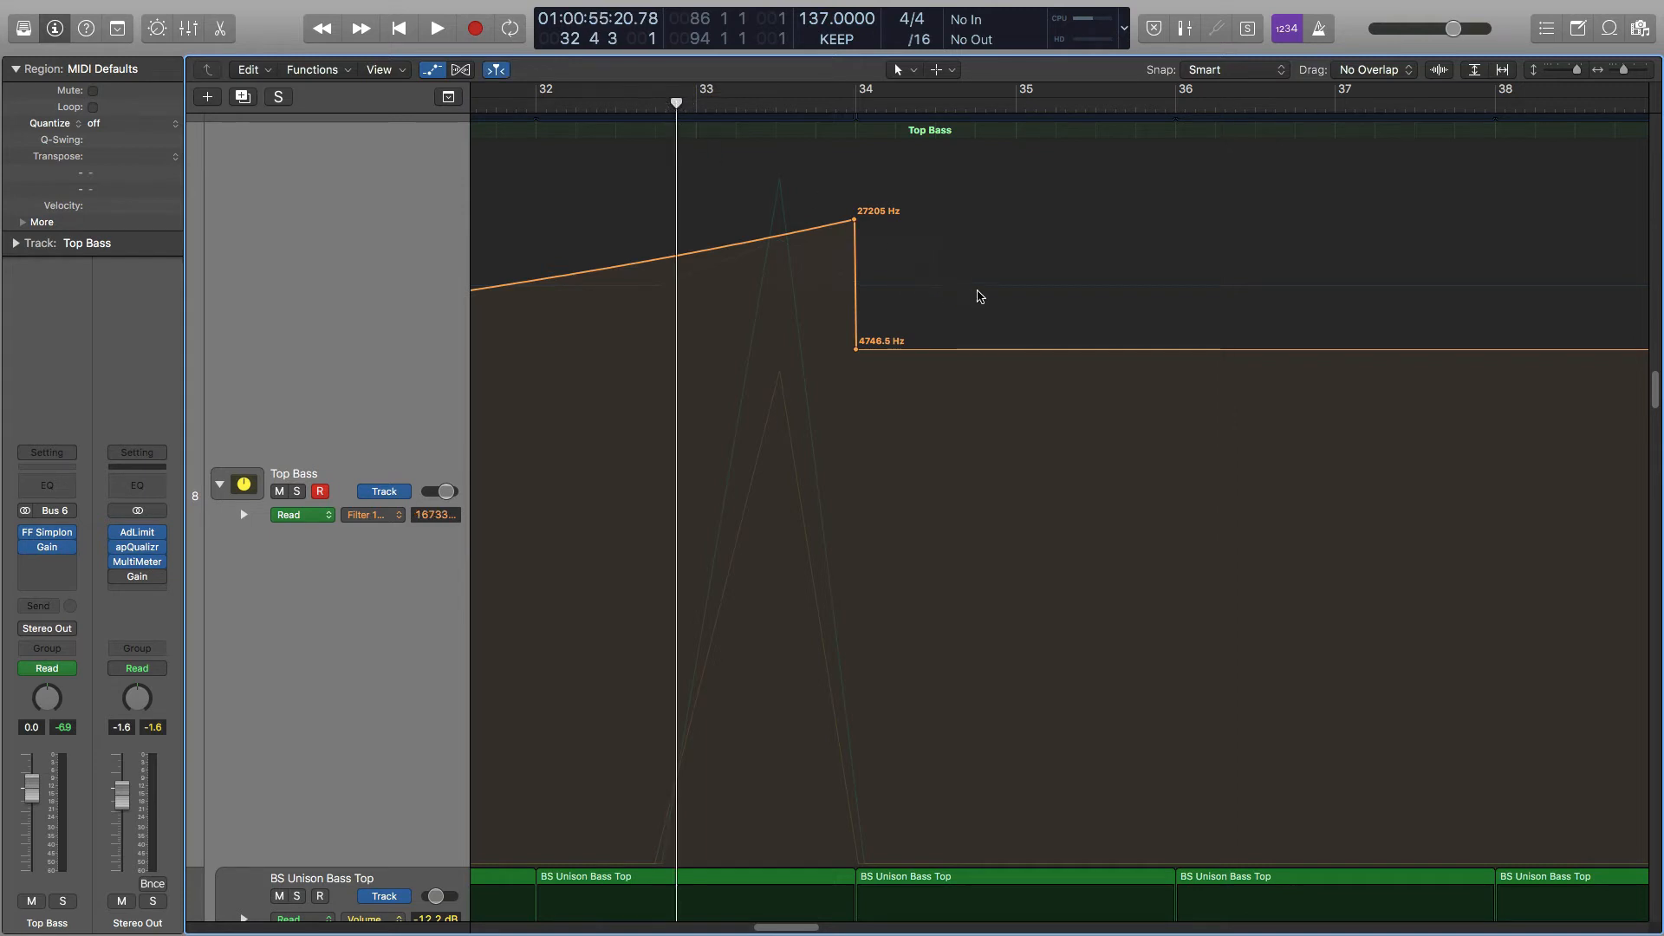
key("space")
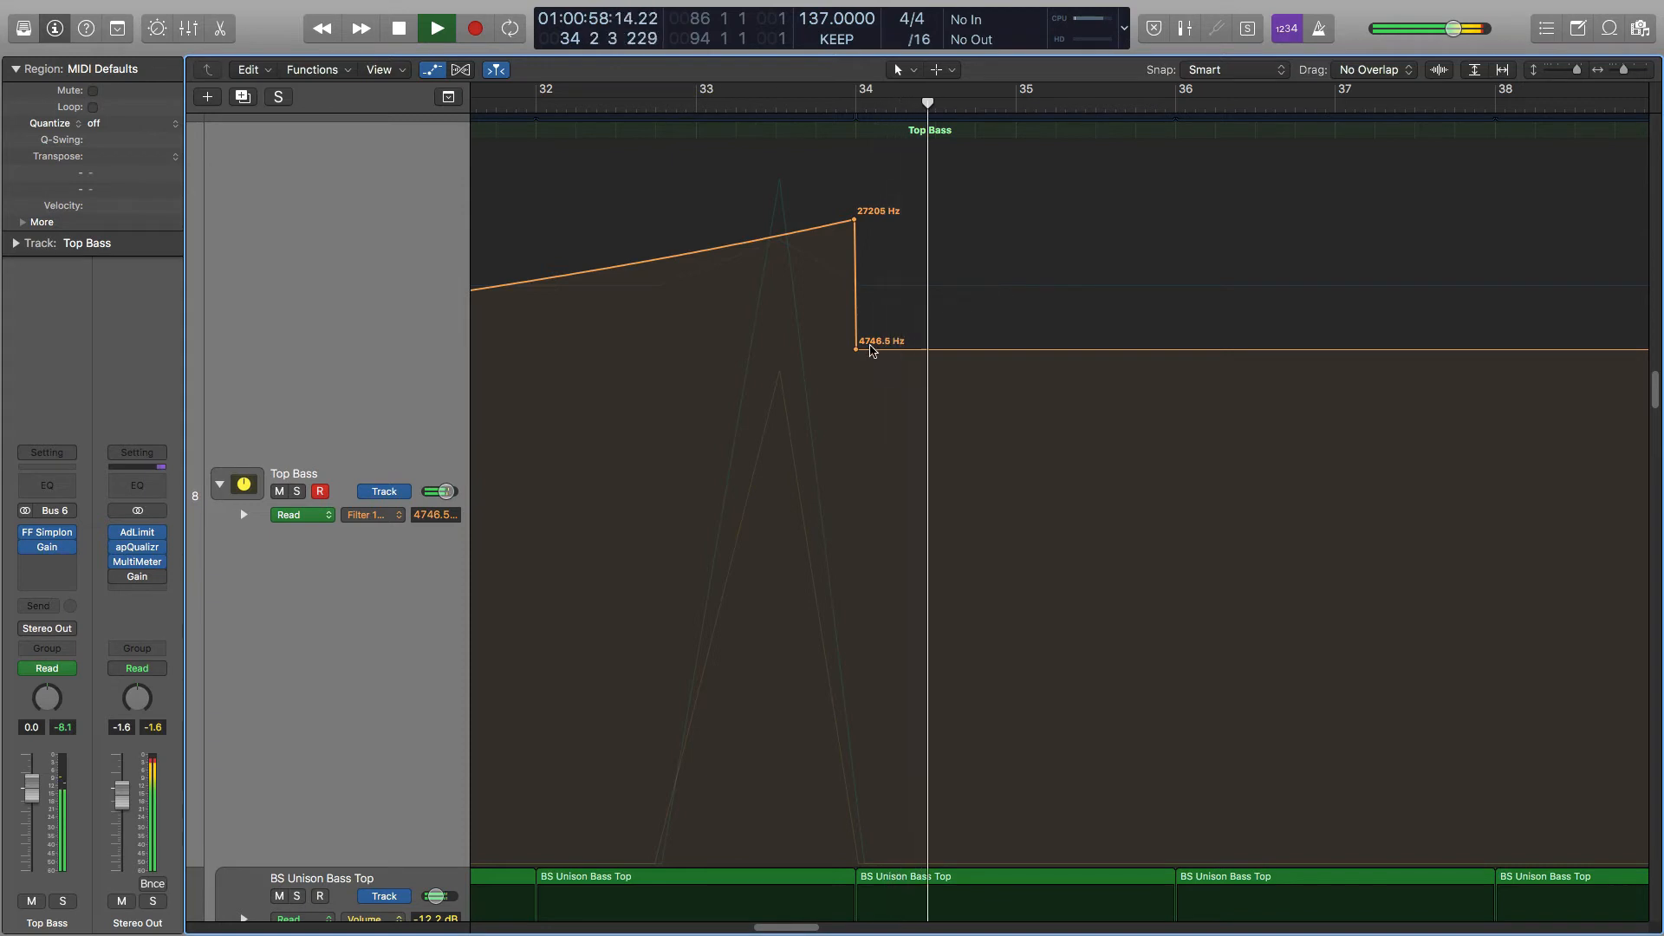
key("space")
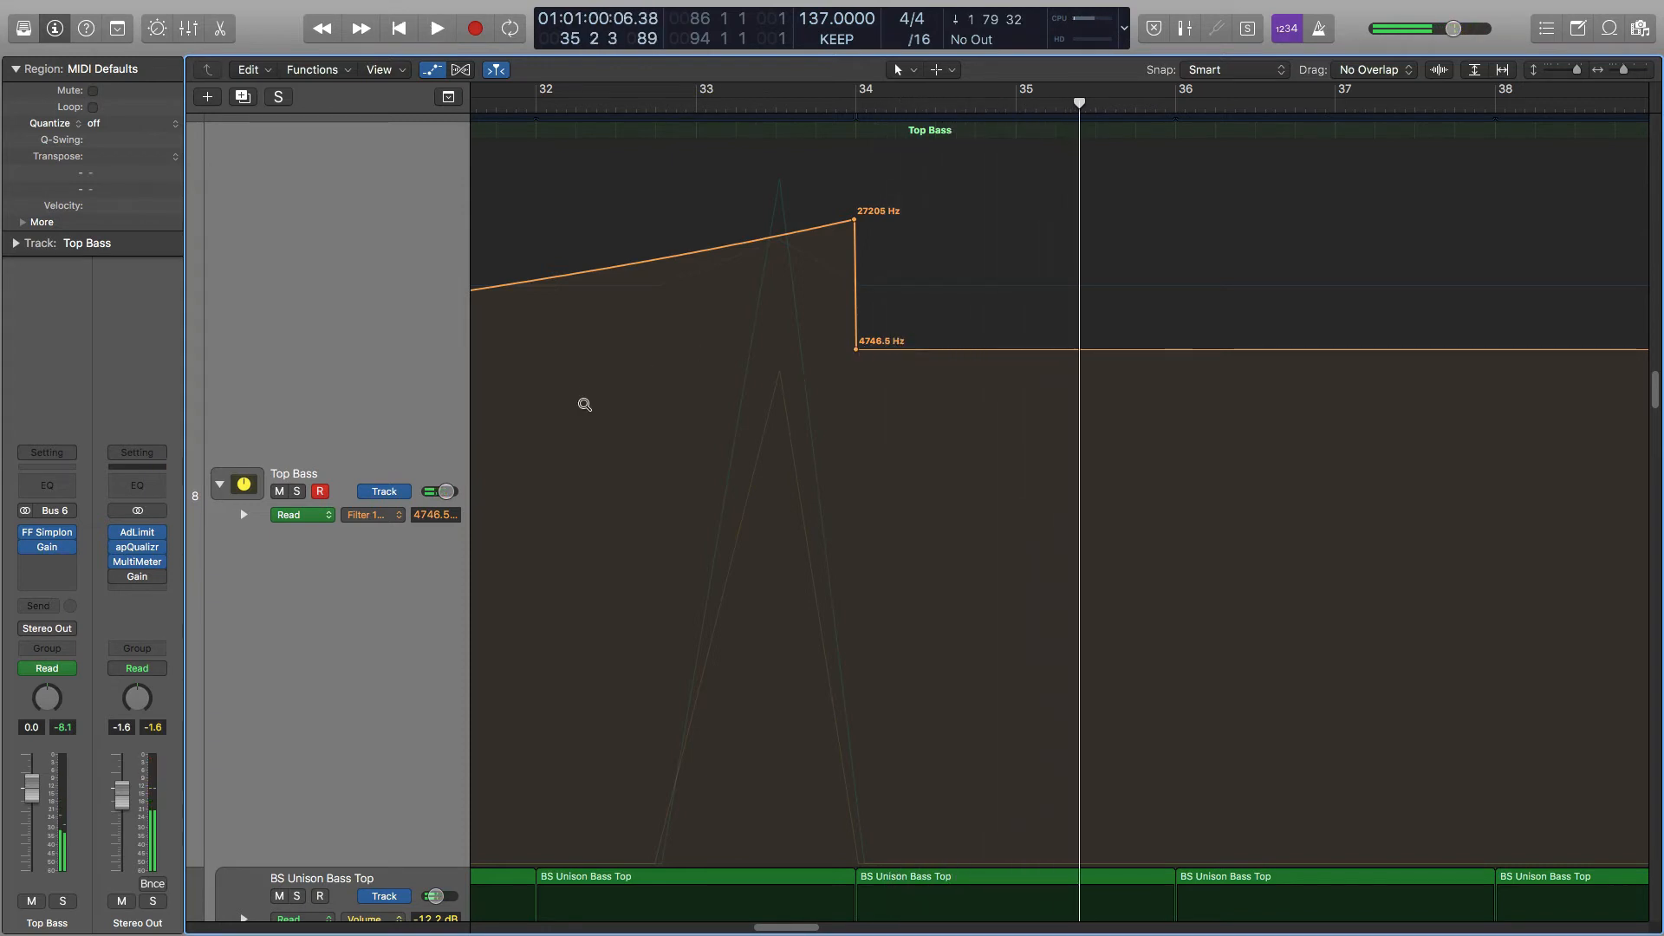
key("z")
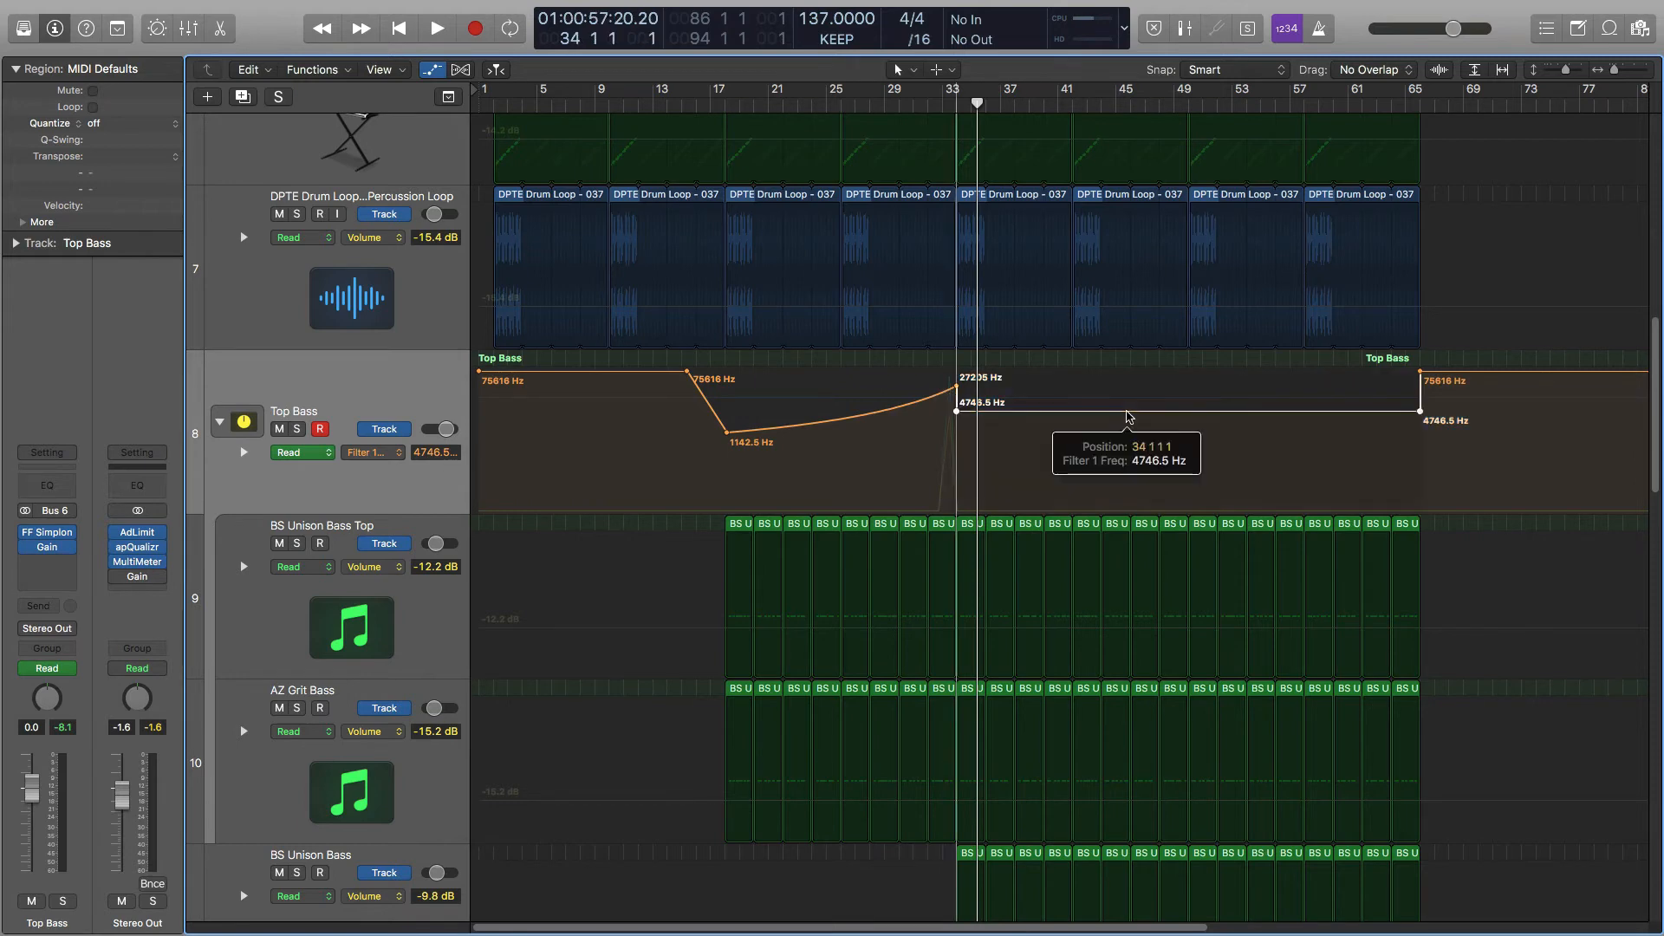
Switch the Top Bass automation lane to the Gain plug-in's Gain parameter and examine the curve around bar 34.
left_click(399, 454)
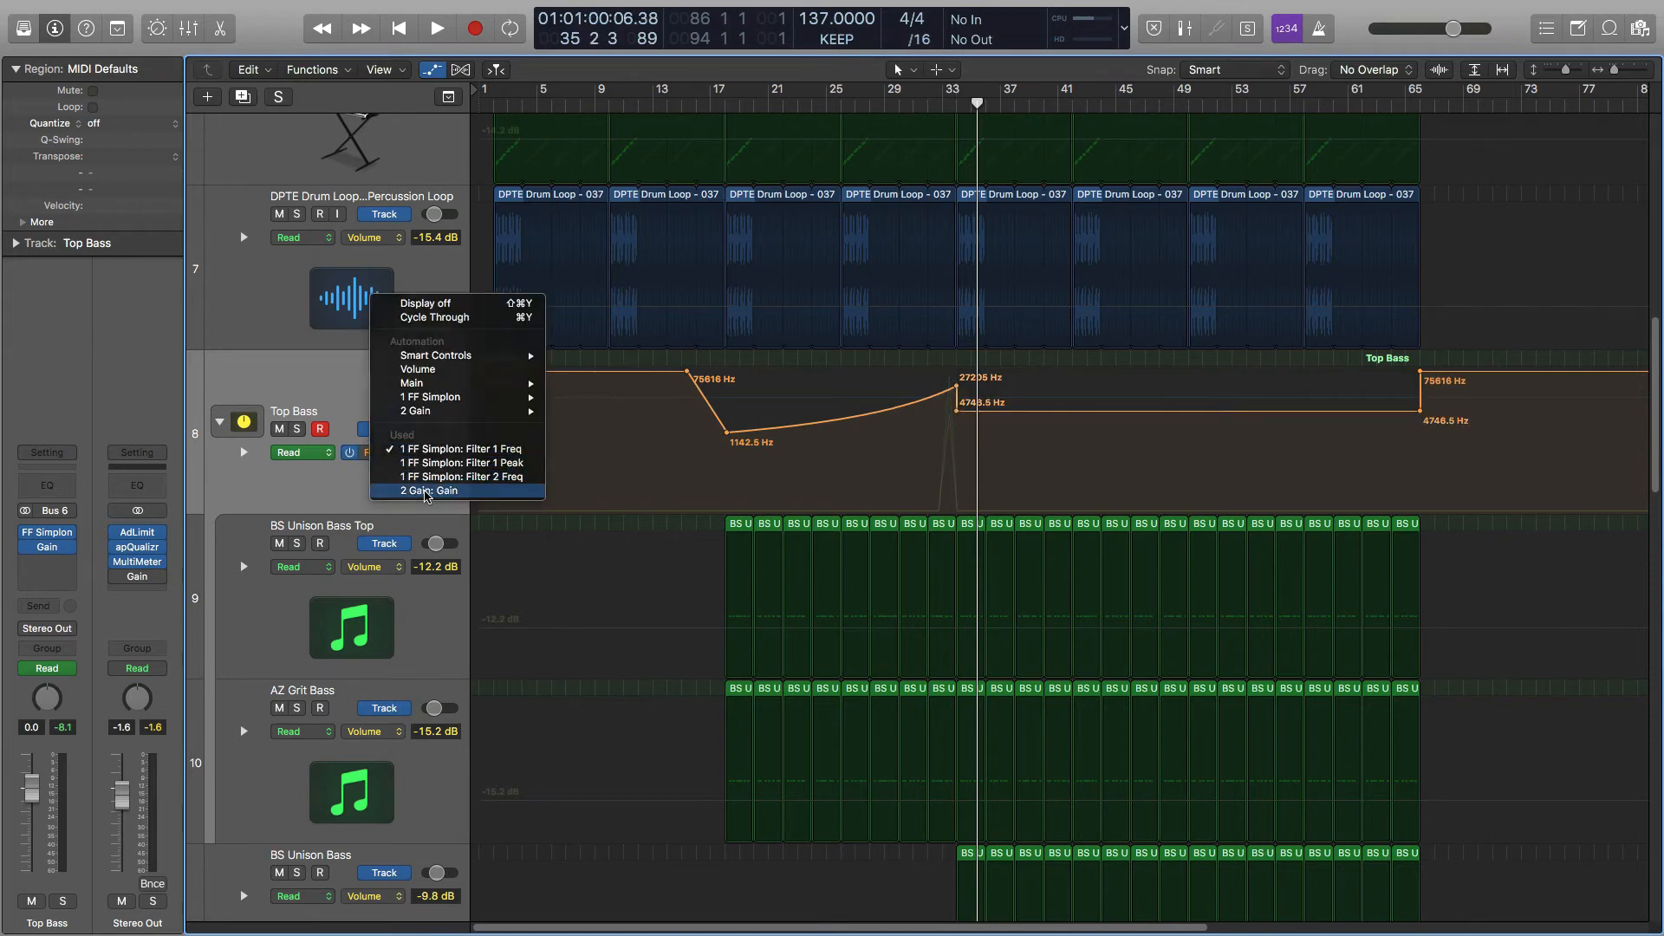
left_click(429, 491)
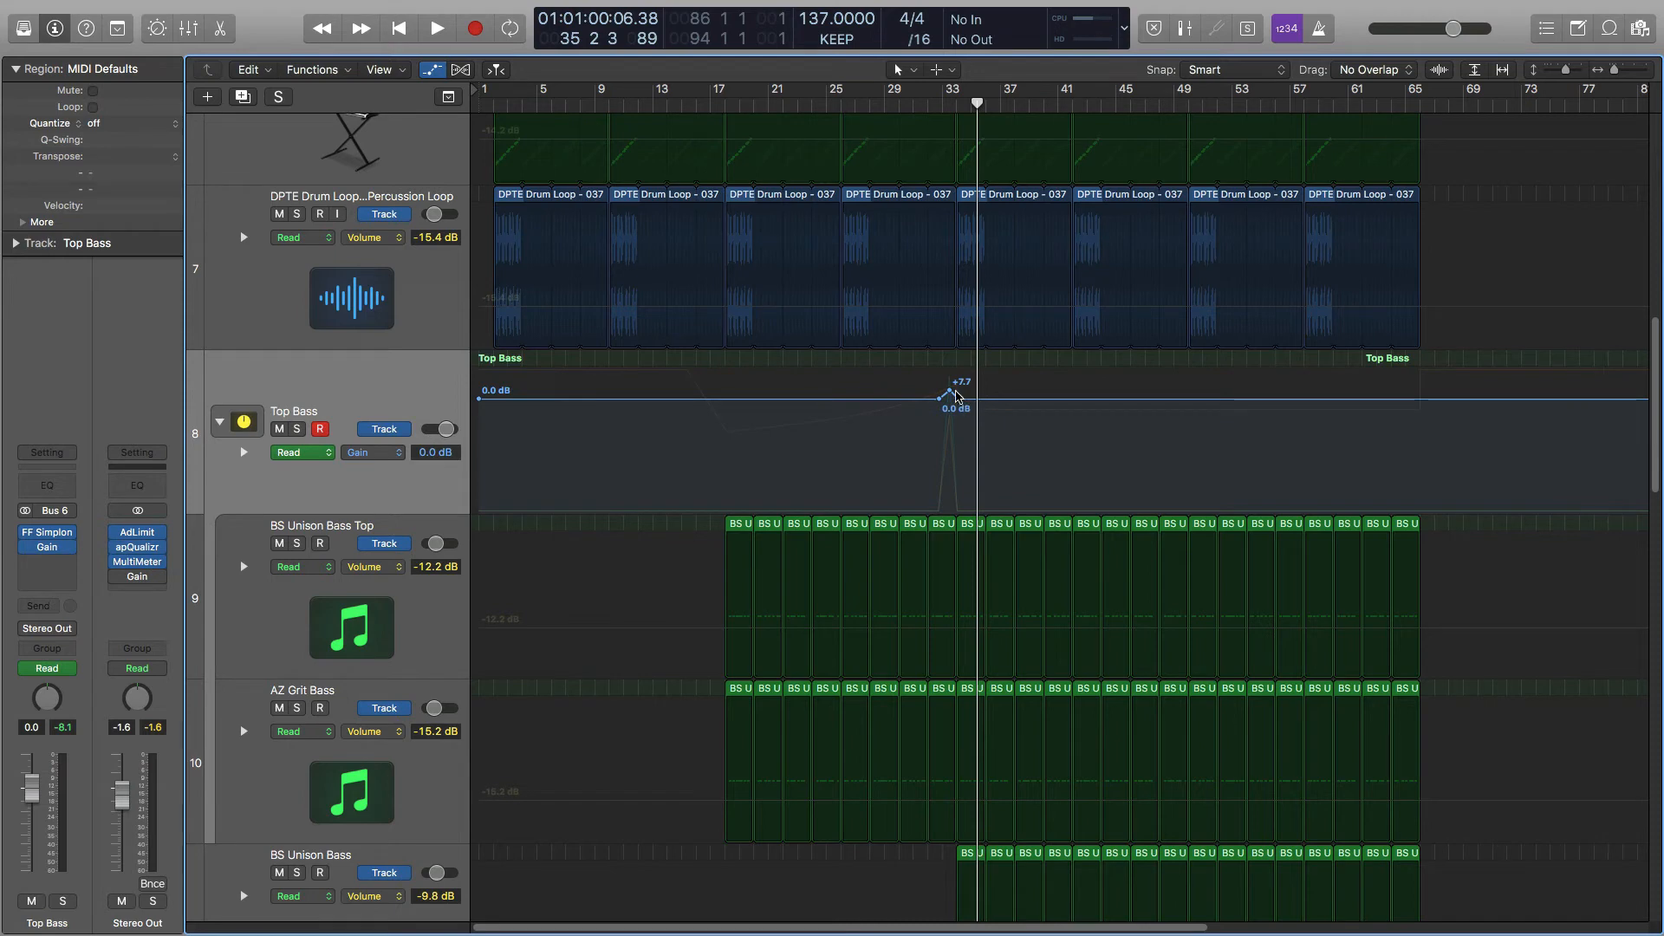
left_click_drag(894, 344, 1118, 505)
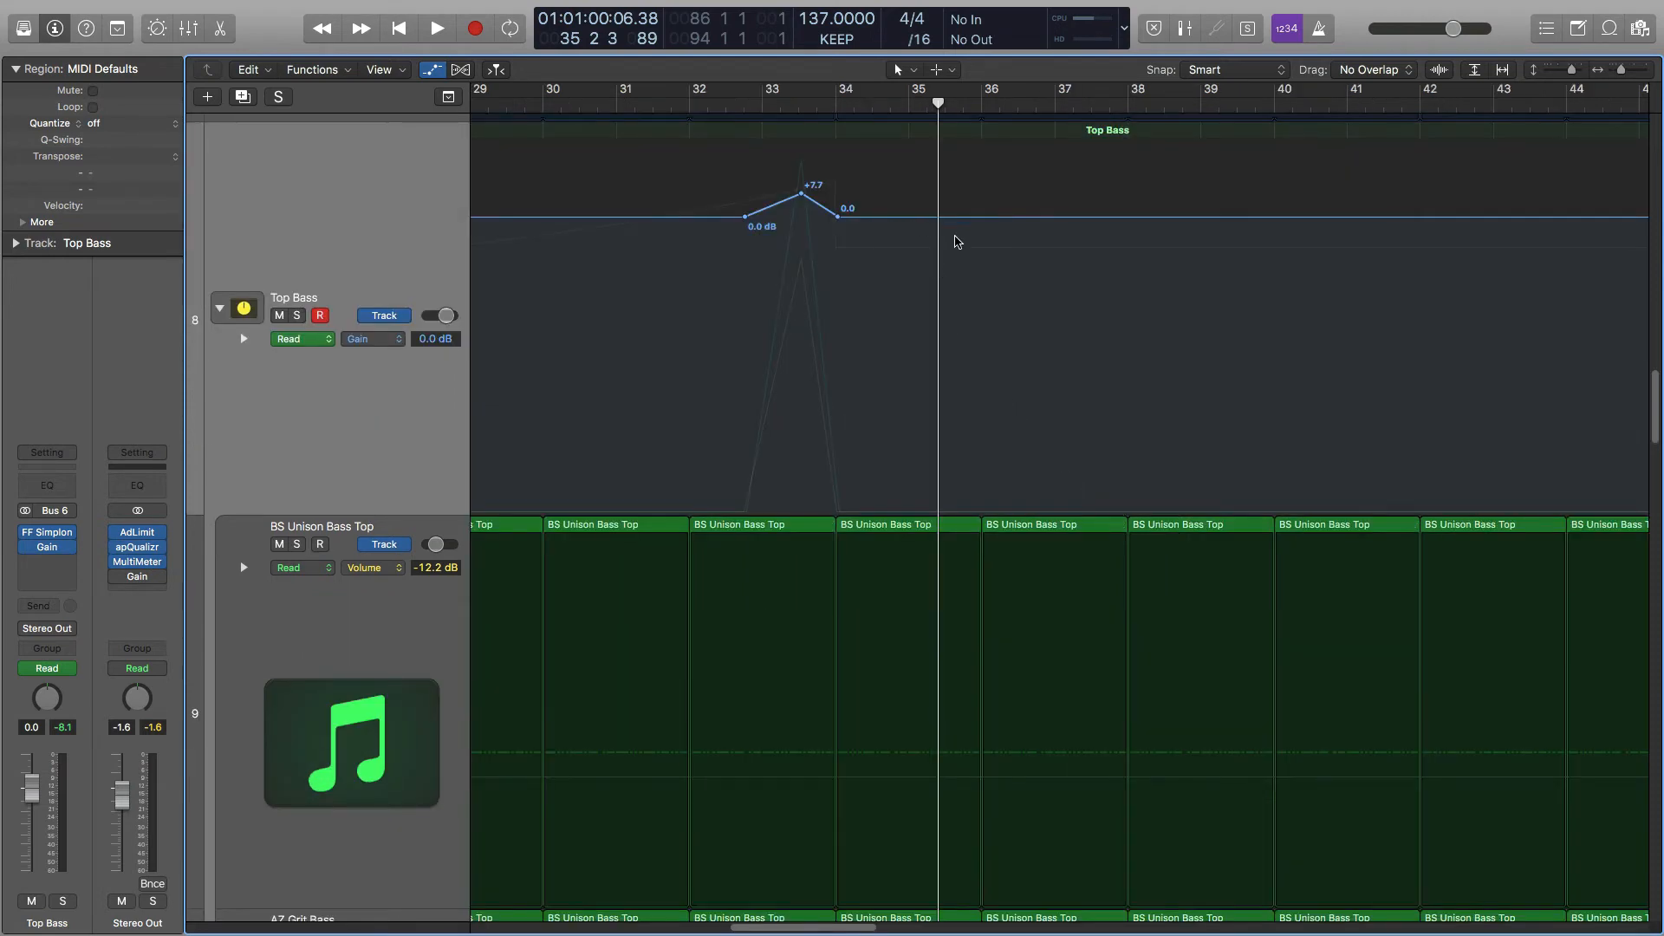
key("super+Left")
key("super+Left")
key("super+Left")
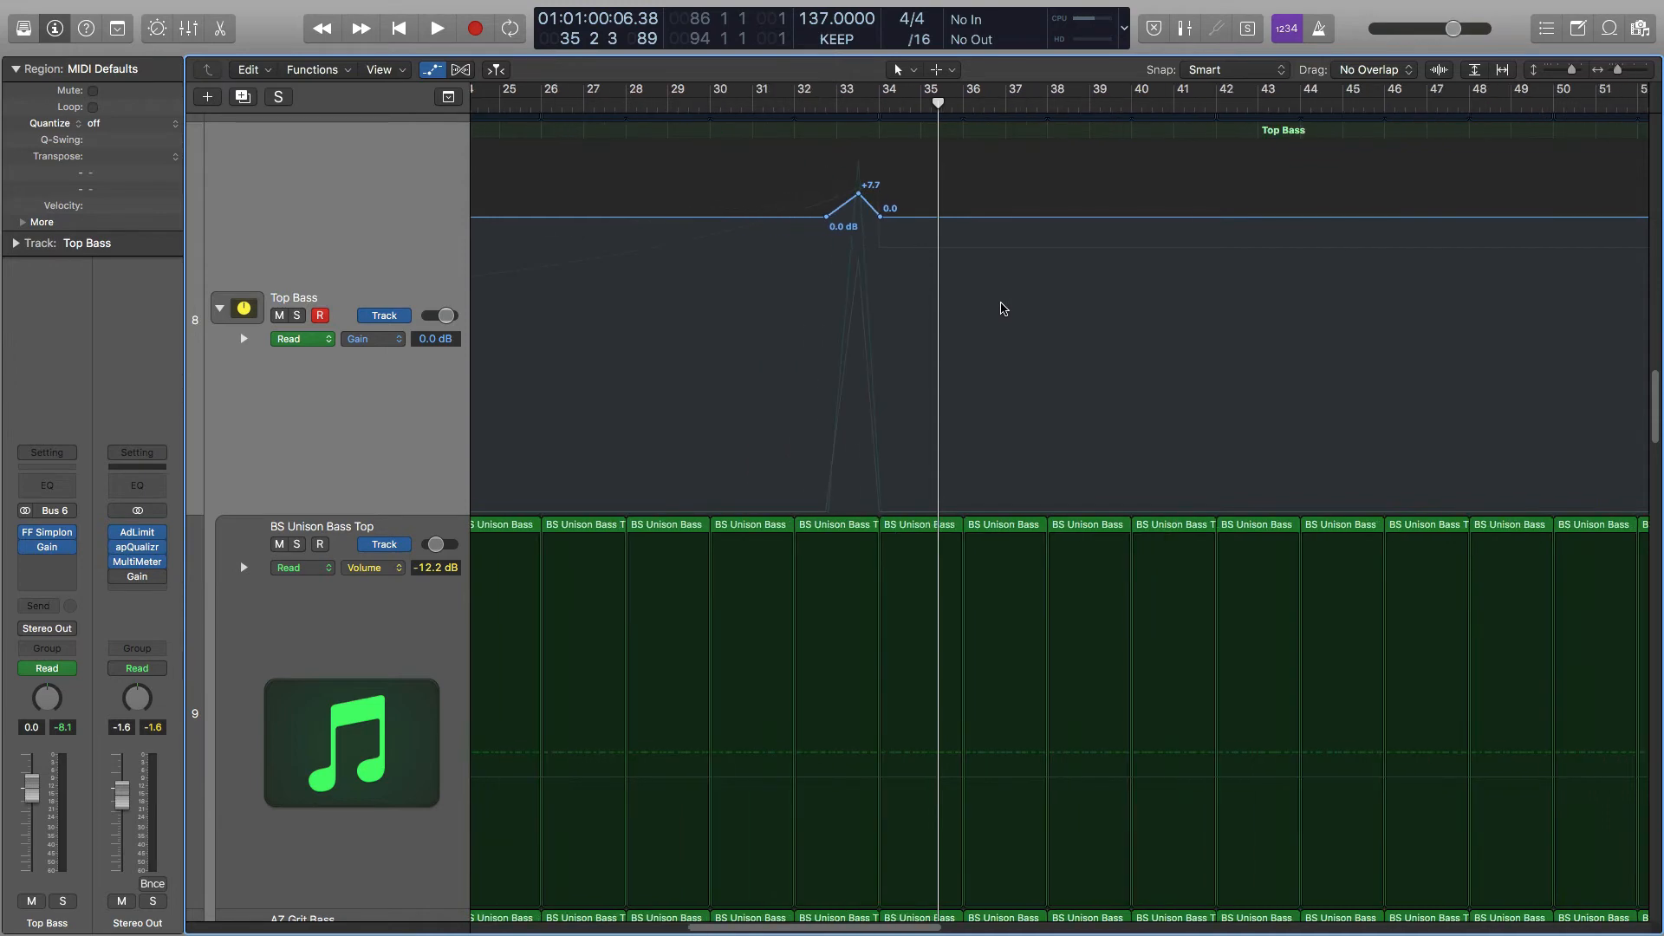
key("super+Up")
key("super+Up")
key("super+Left")
key("super+Left")
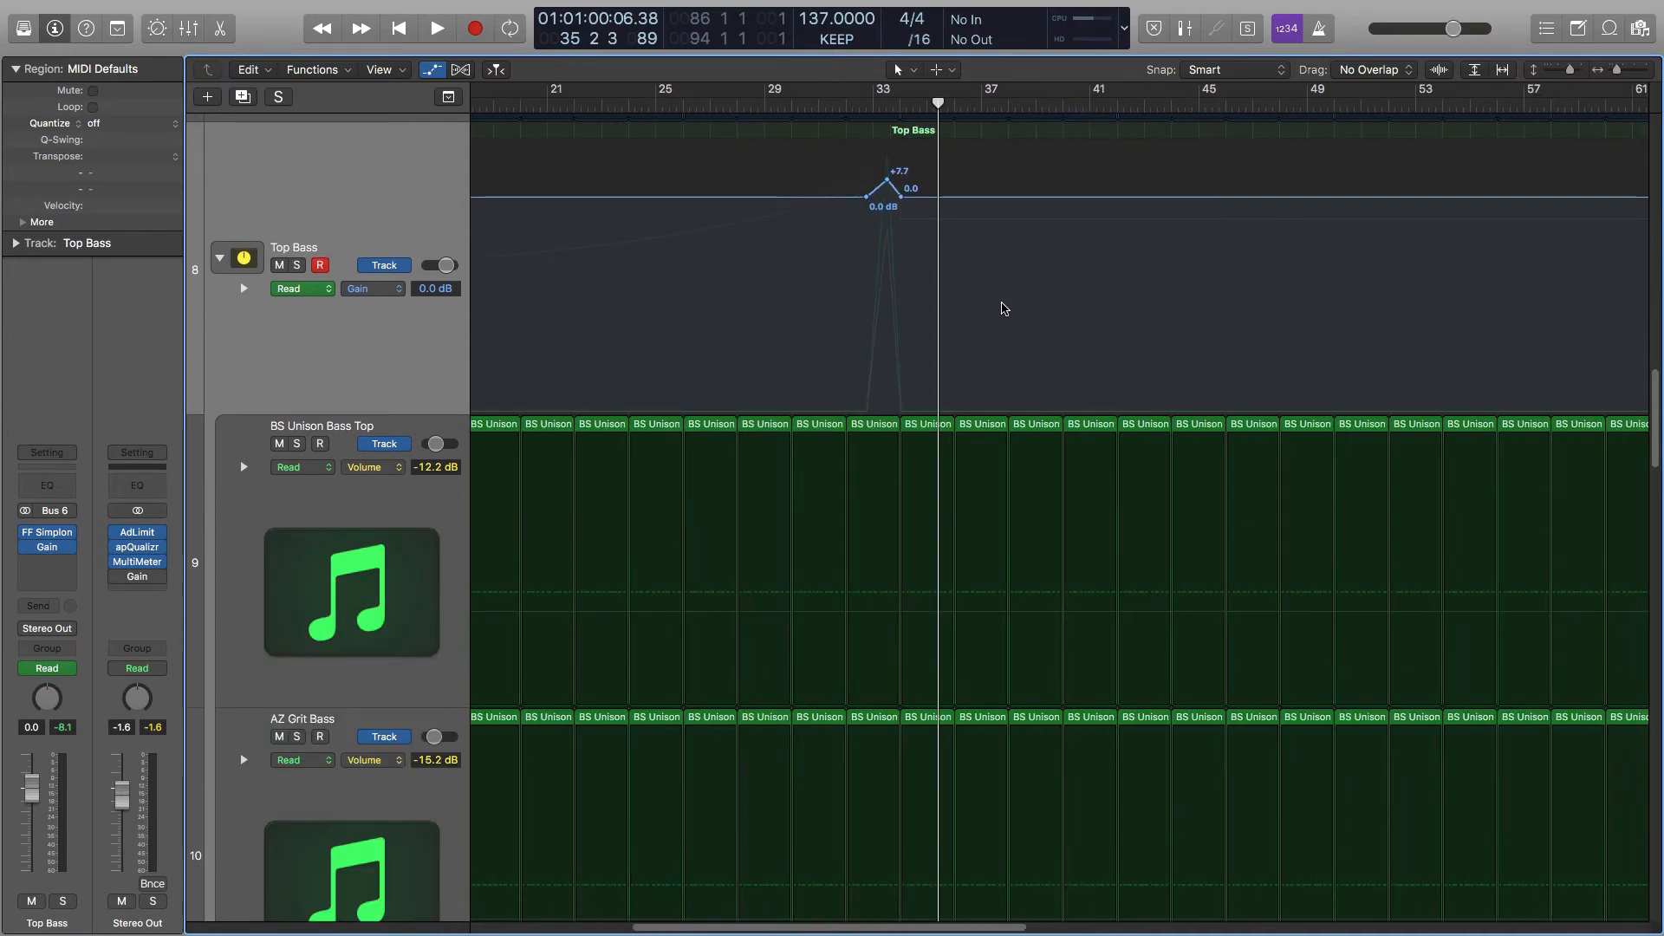
scroll(1002, 309, "down", 1)
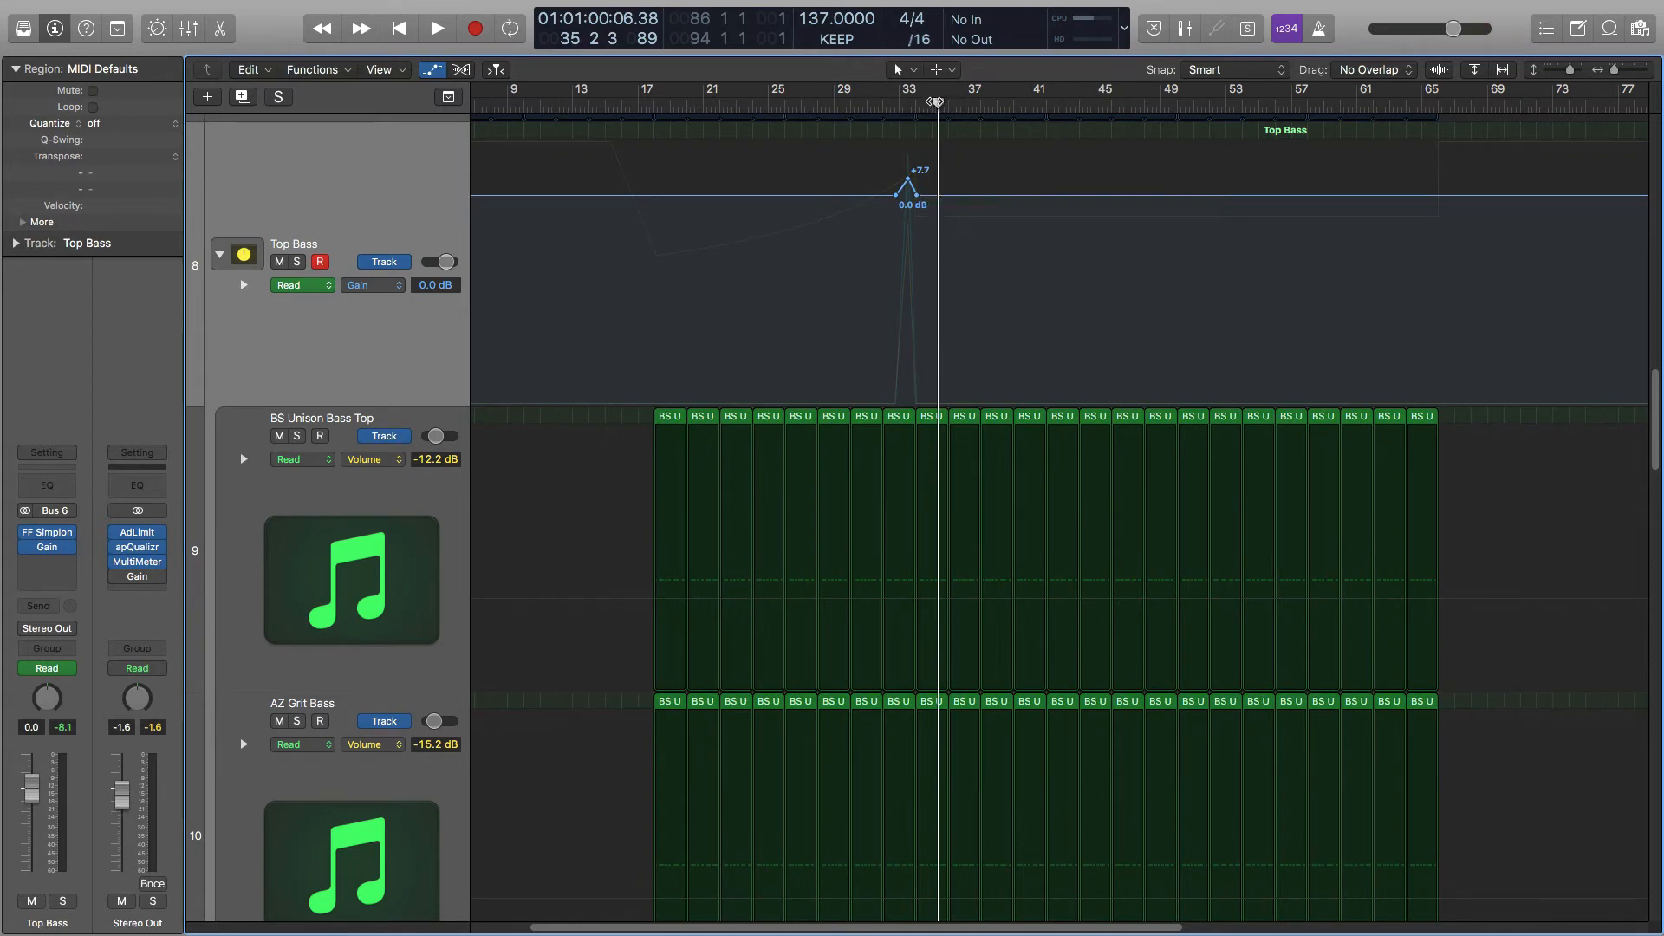
Raise the Top Bass Gain automation between bars 34 and 66 to 0.7 dB.
left_click_drag(936, 102, 917, 104)
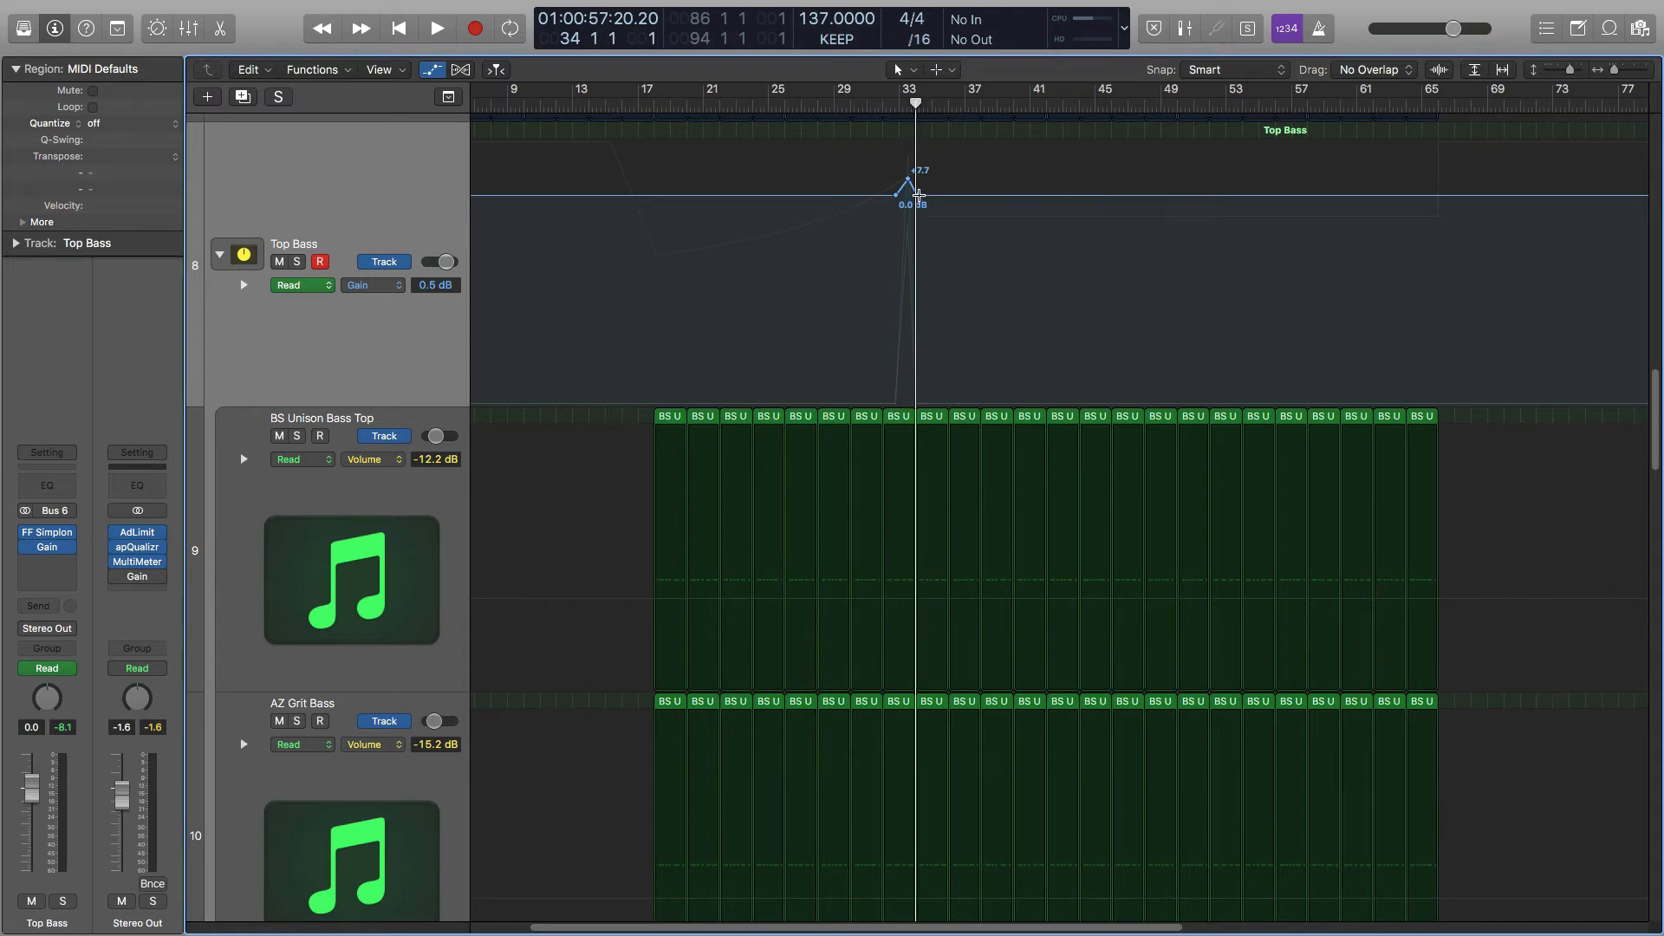
left_click_drag(918, 195, 1439, 221)
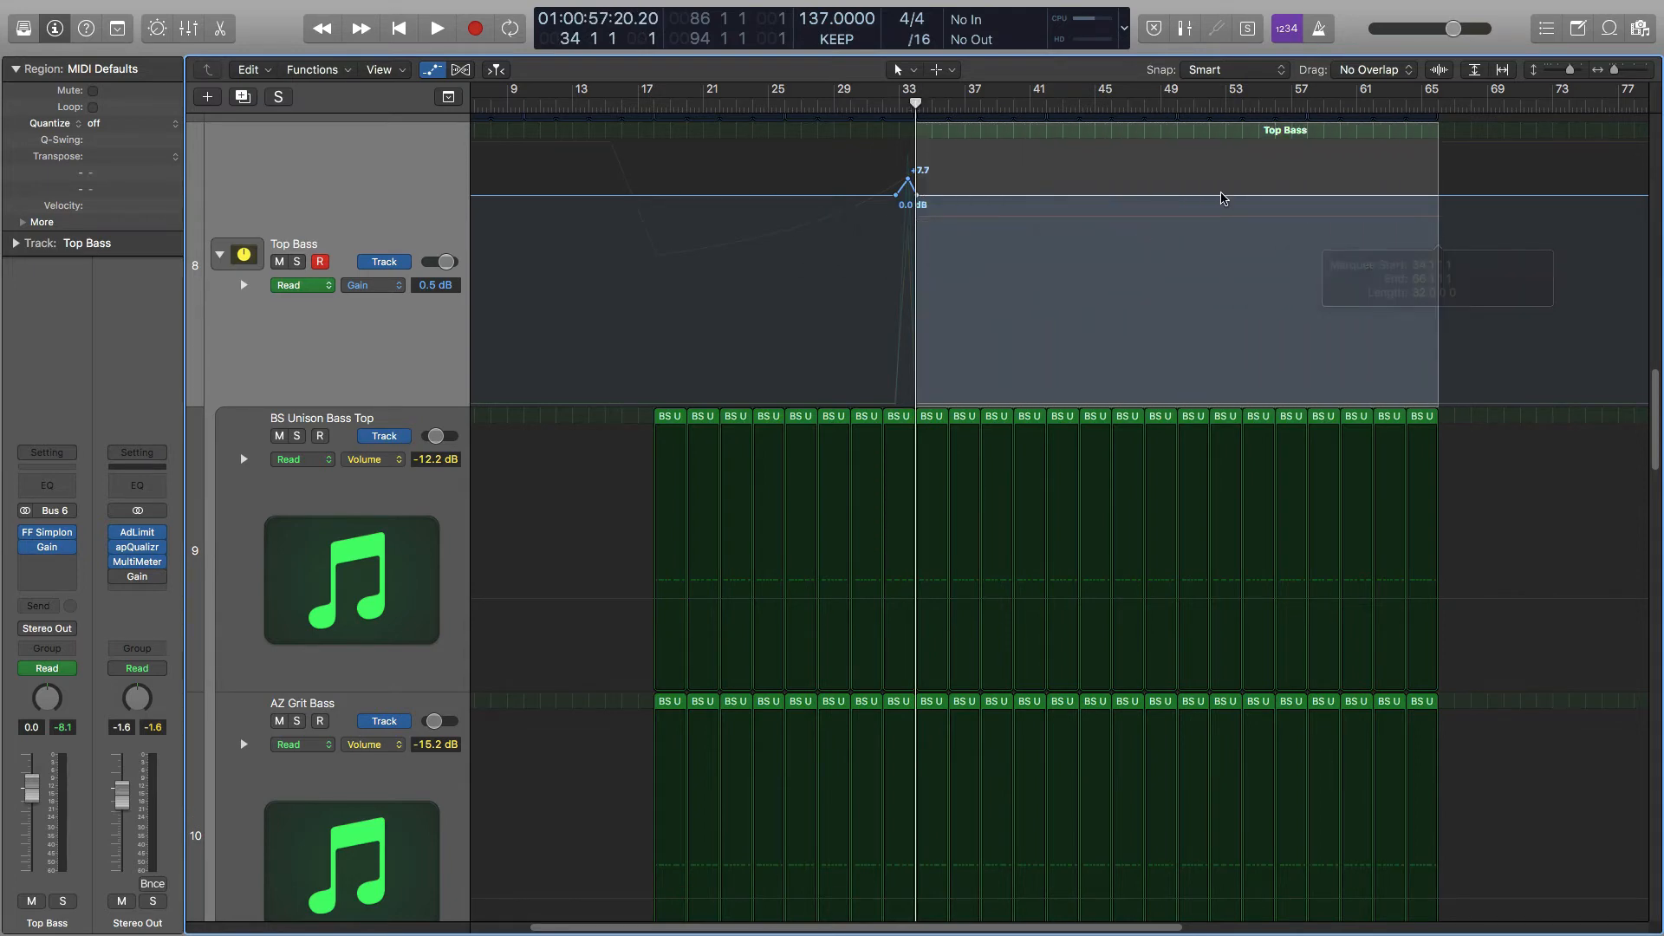
left_click(1214, 196)
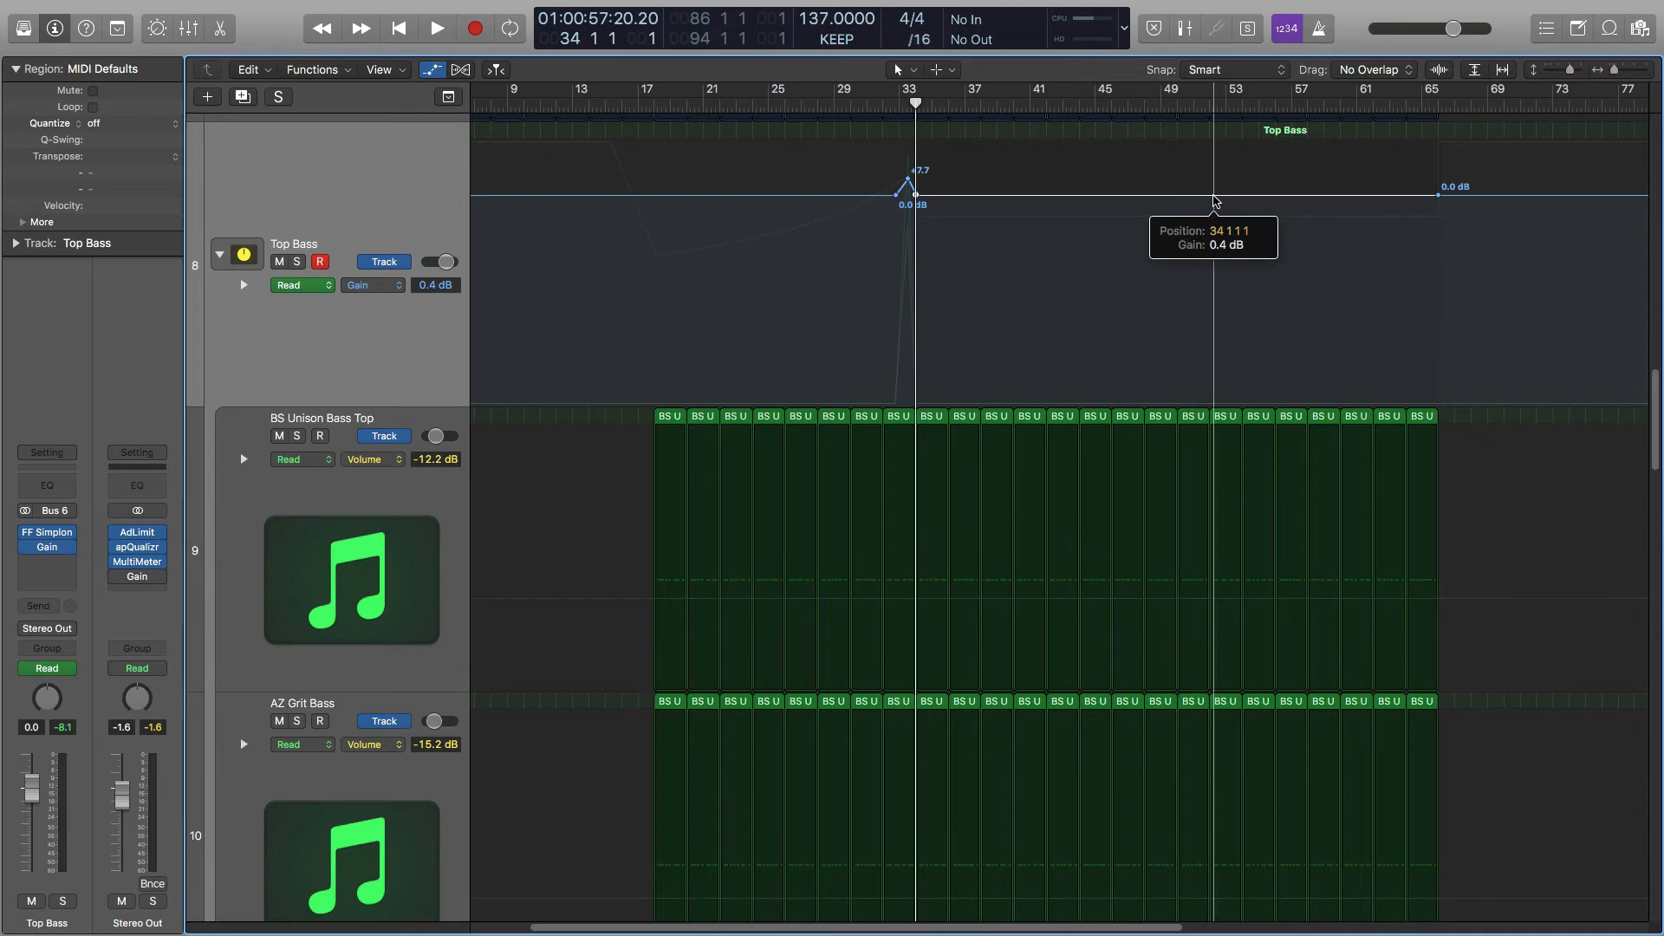
left_click_drag(1215, 199, 1216, 197)
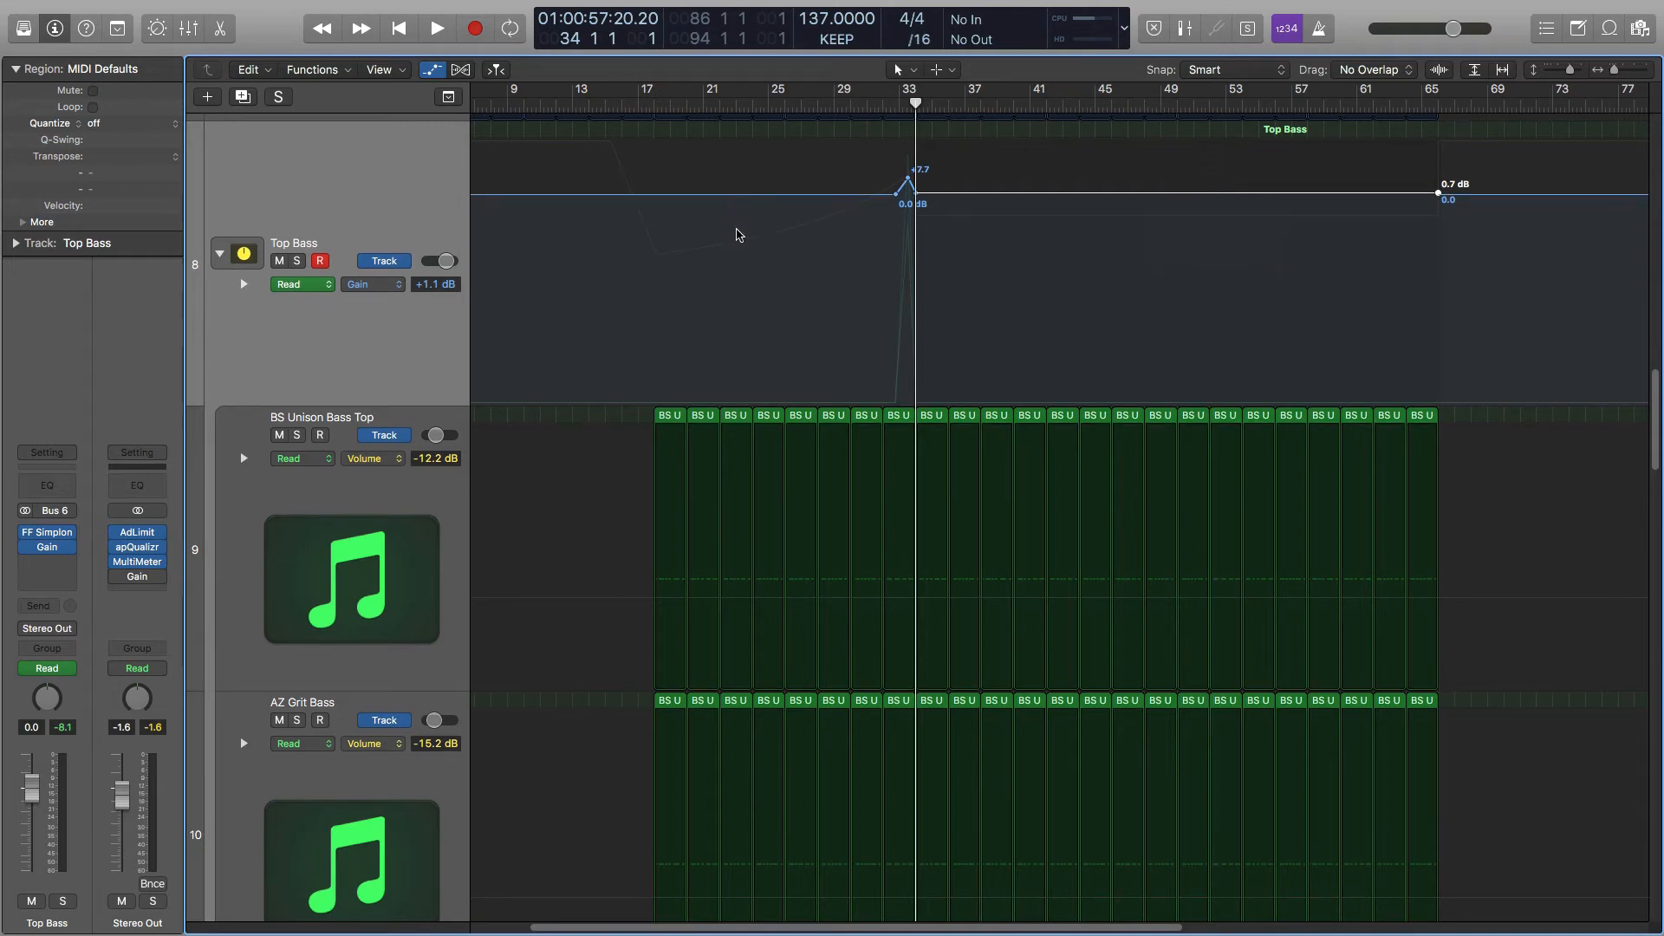
key("z")
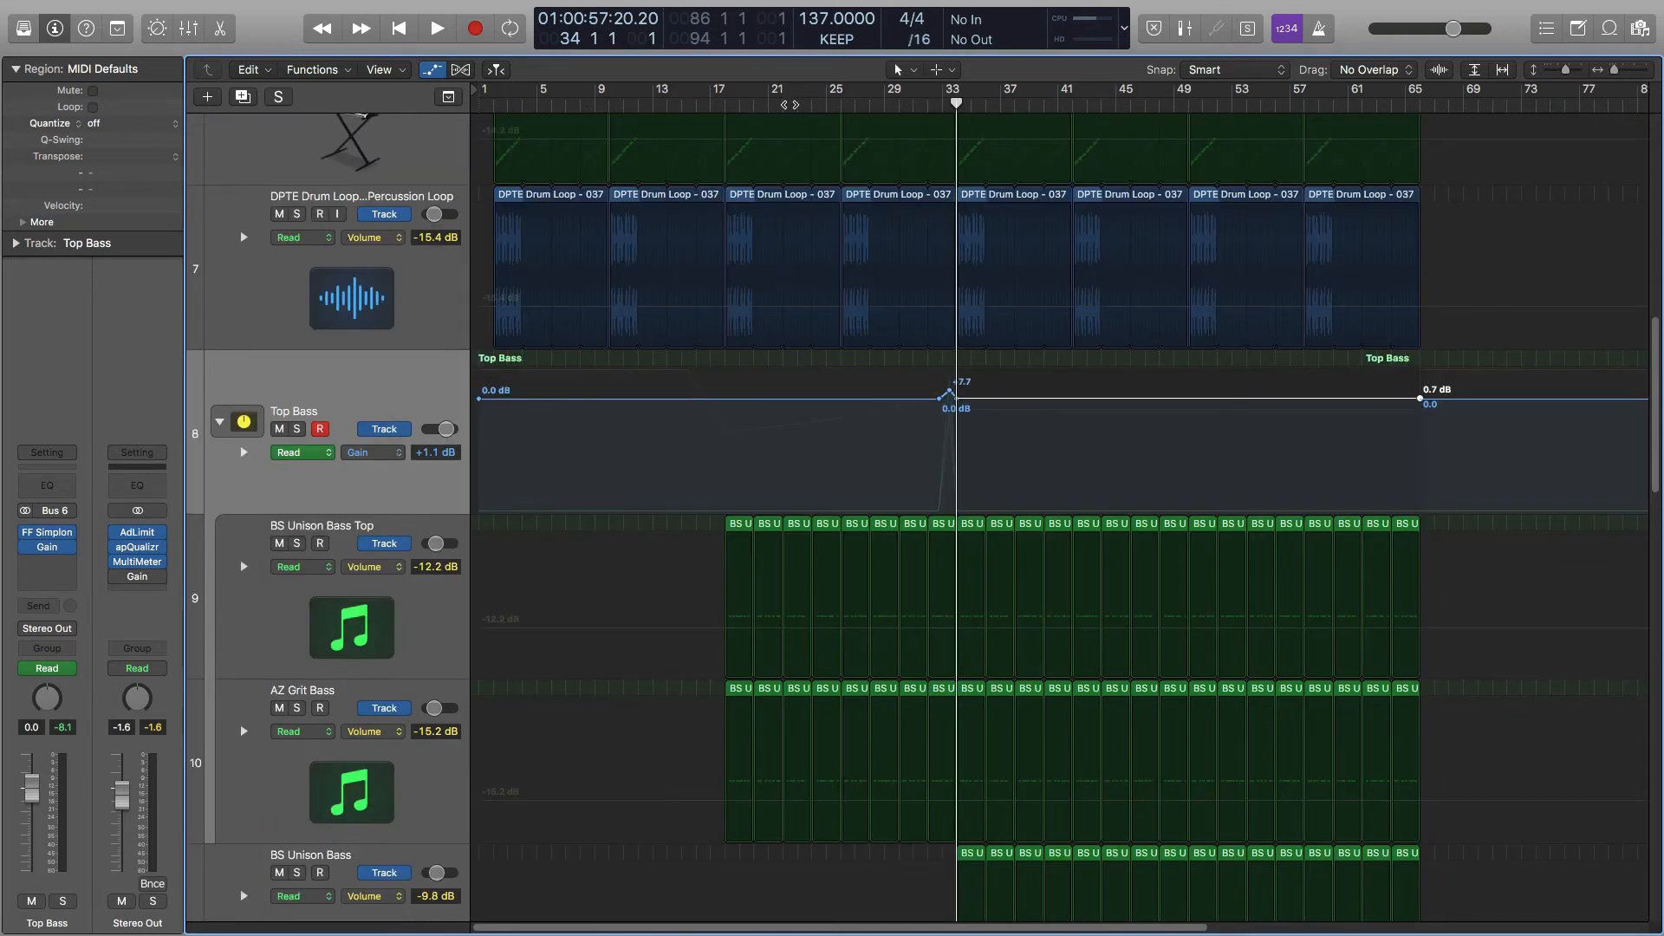
Play the full mix from about bar 23 through the transition at bar 34.
left_click(797, 104)
key("space")
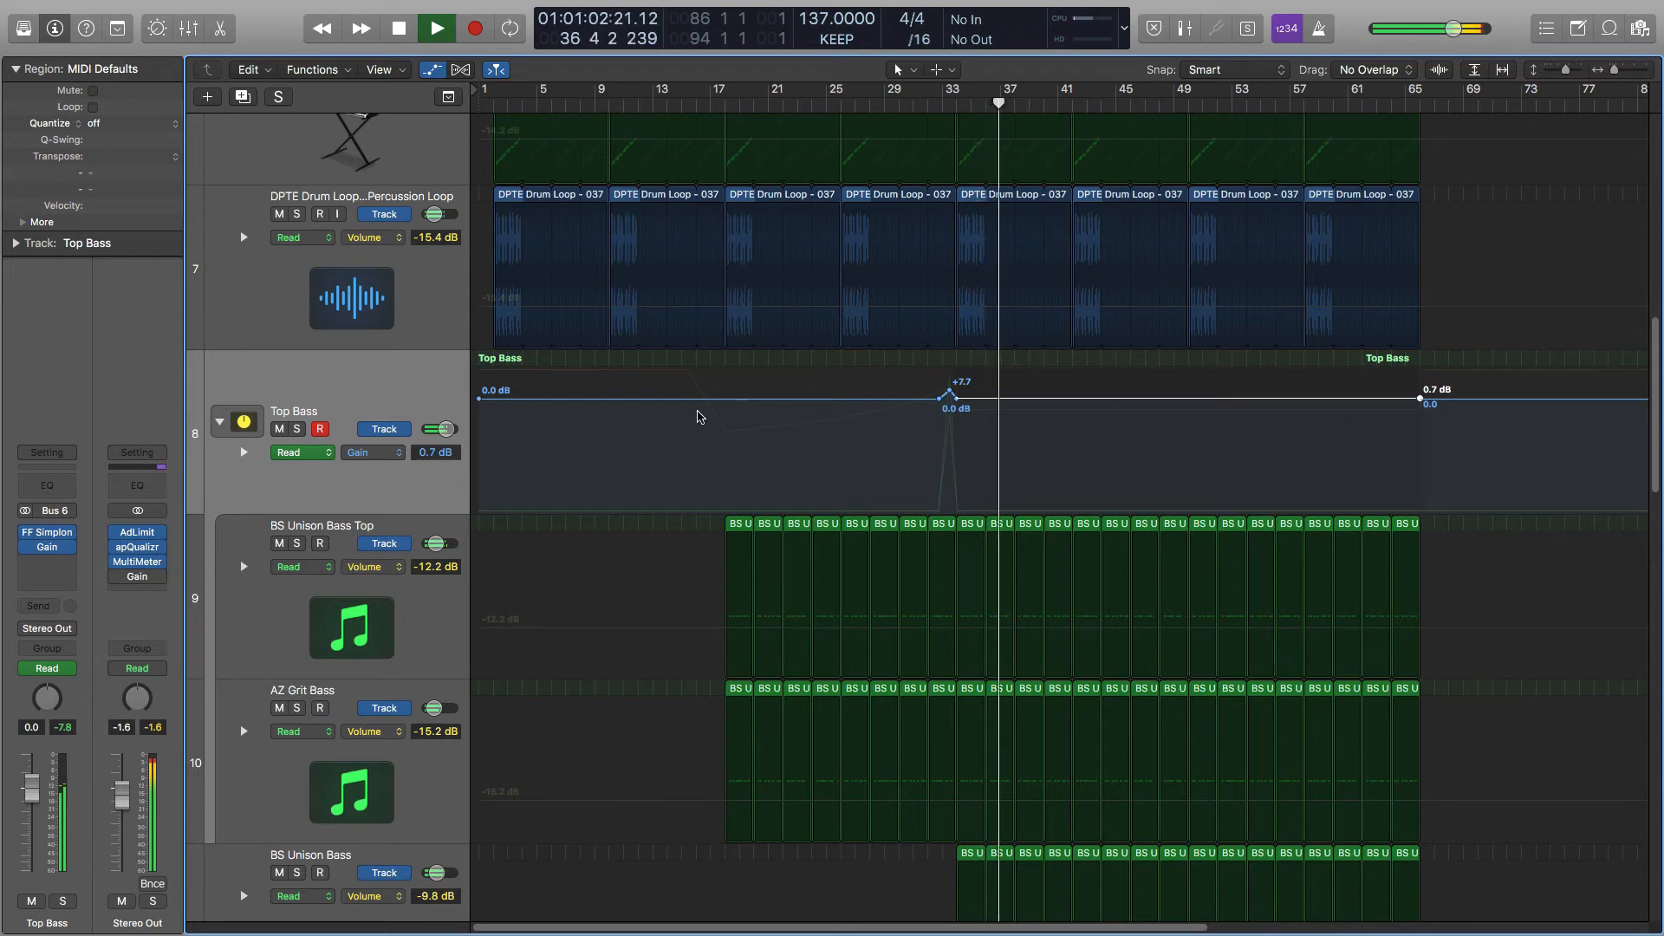
key("space")
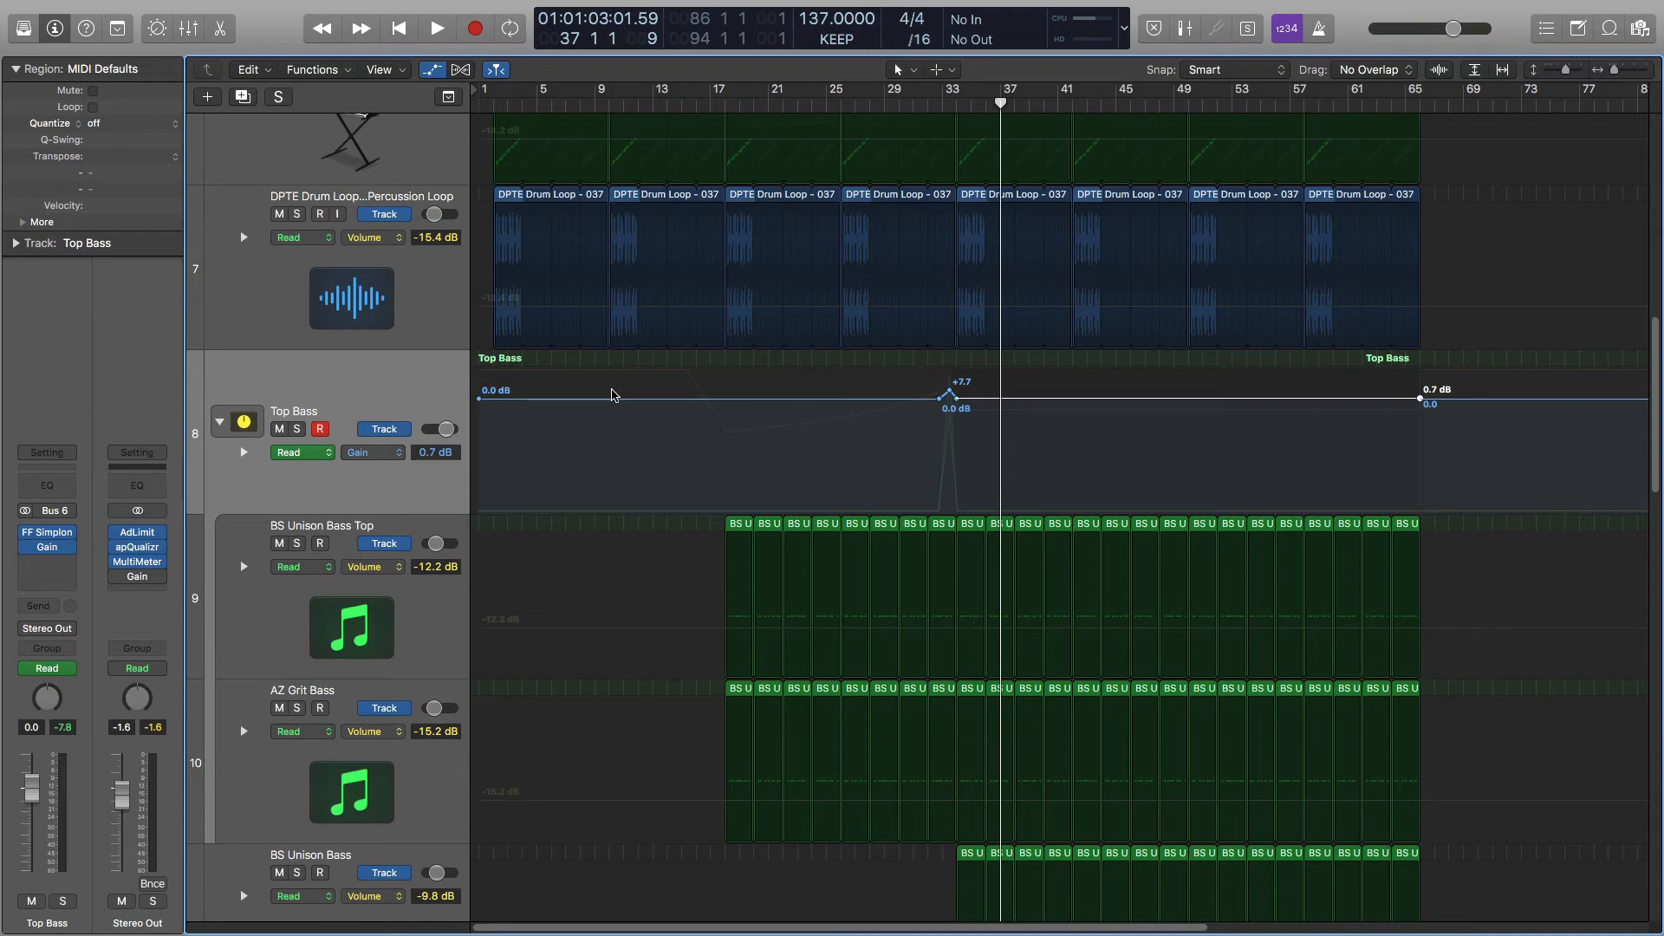
Hide the automation lanes to bring back the compact view of the whole arrangement.
key("a")
key("super+Up")
key("super+Up")
key("super+Up")
key("super+Up")
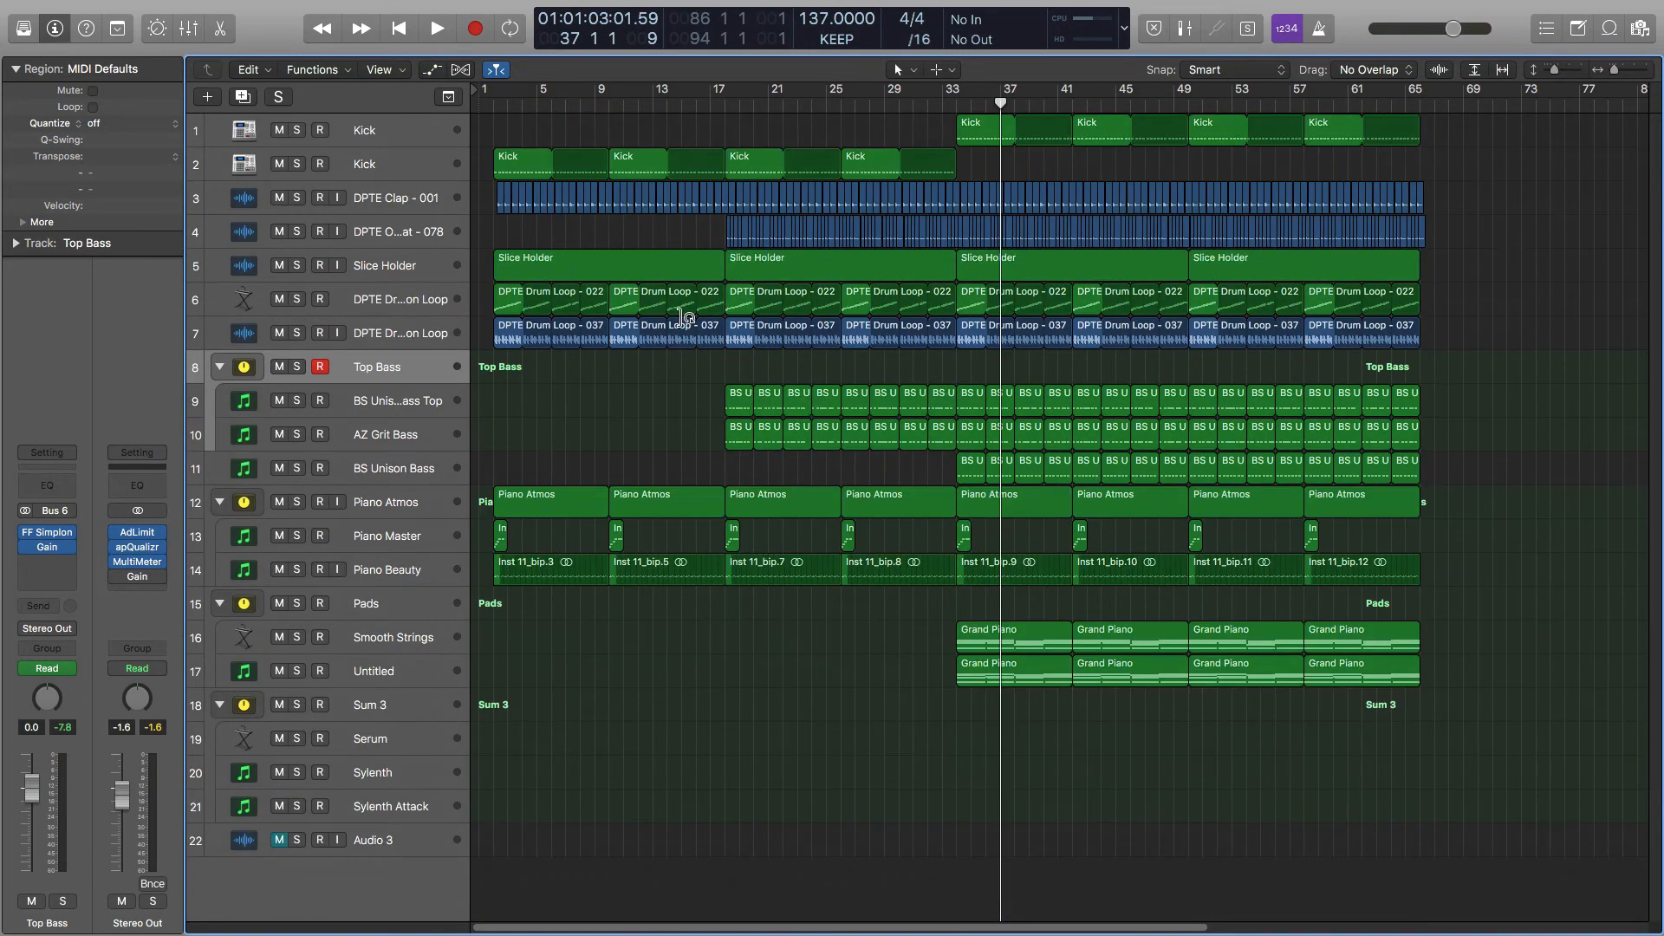
Solo the DPTE Open Hat - 078 track and listen to it from bar 18.
left_click(726, 98)
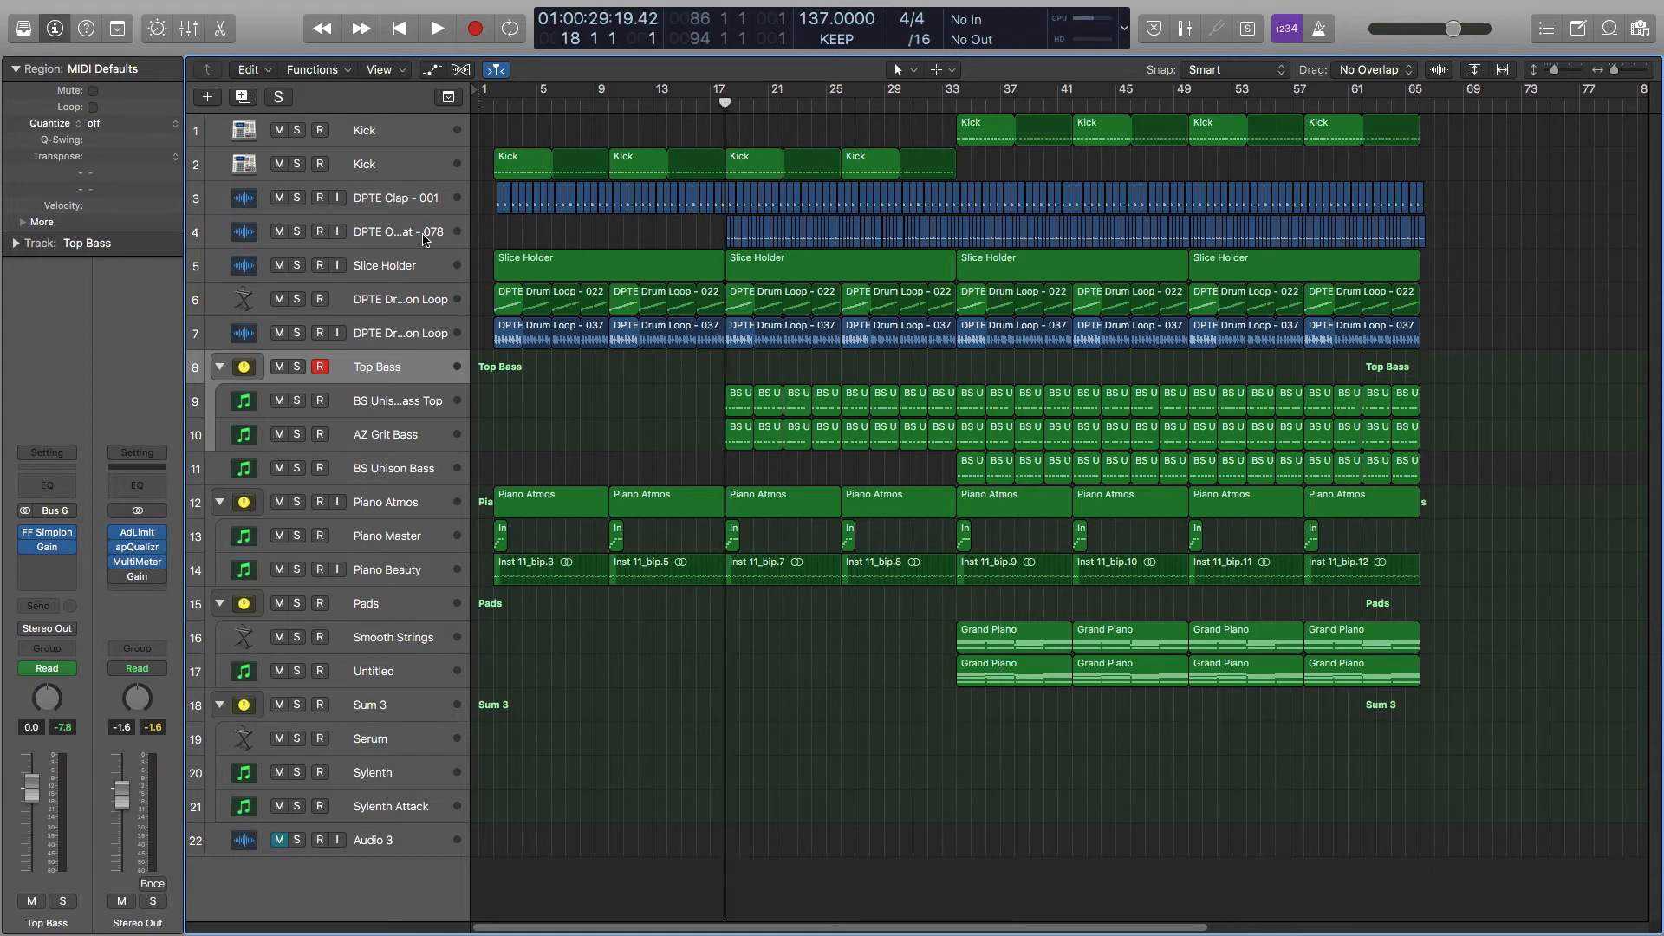
left_click(297, 231)
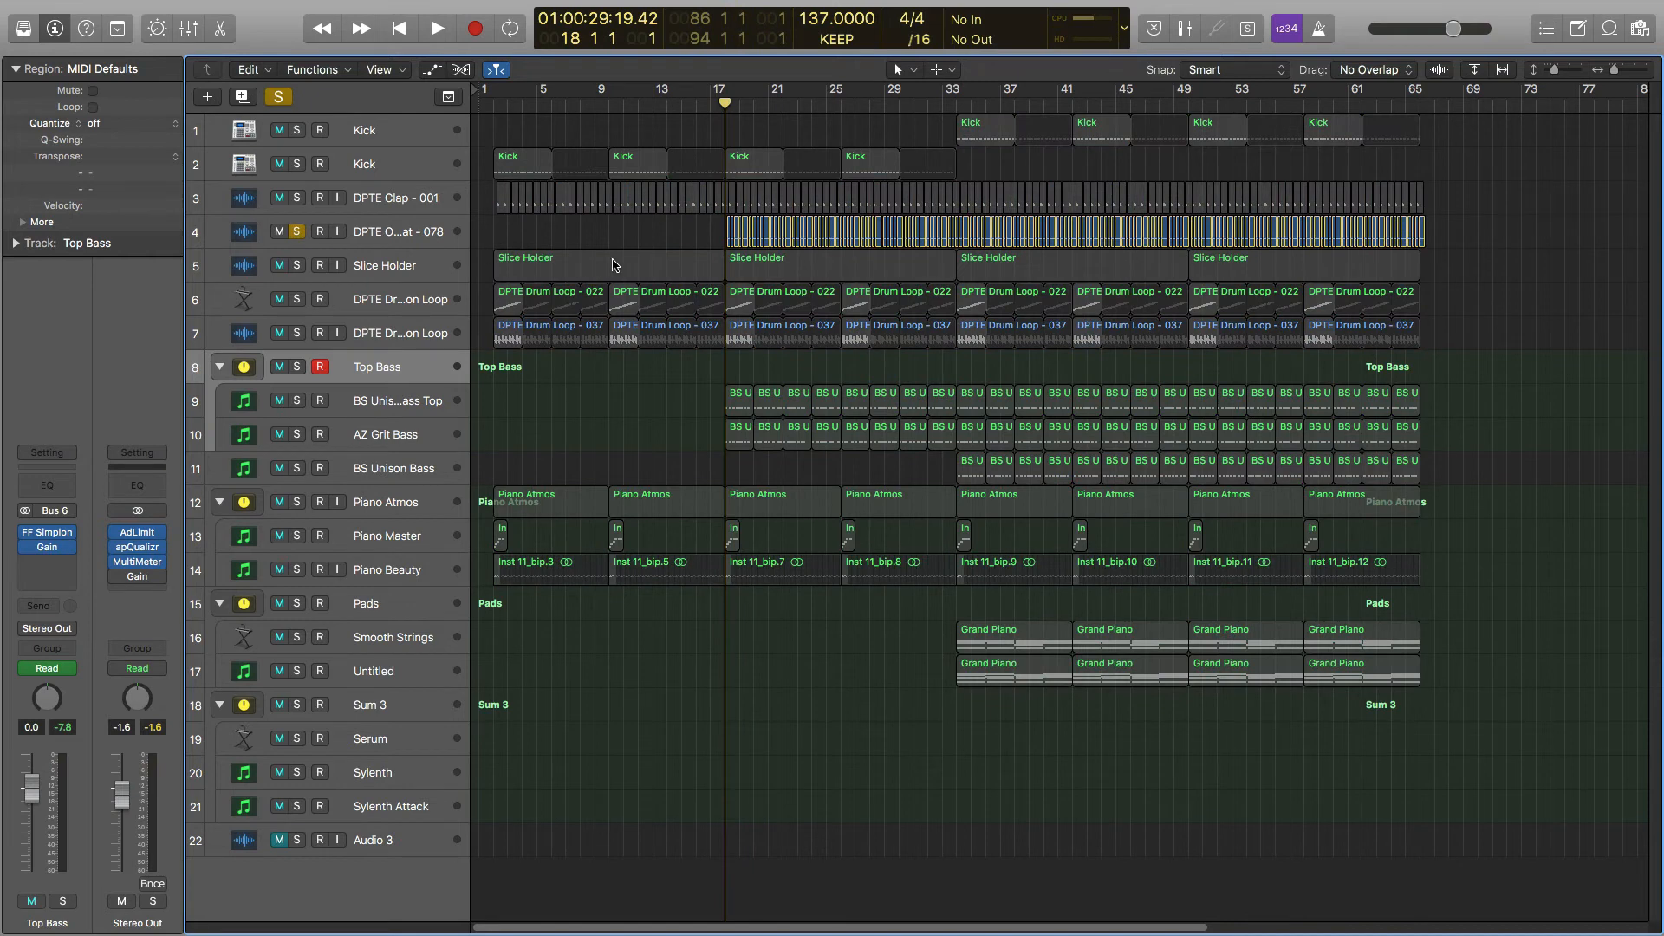
key("space")
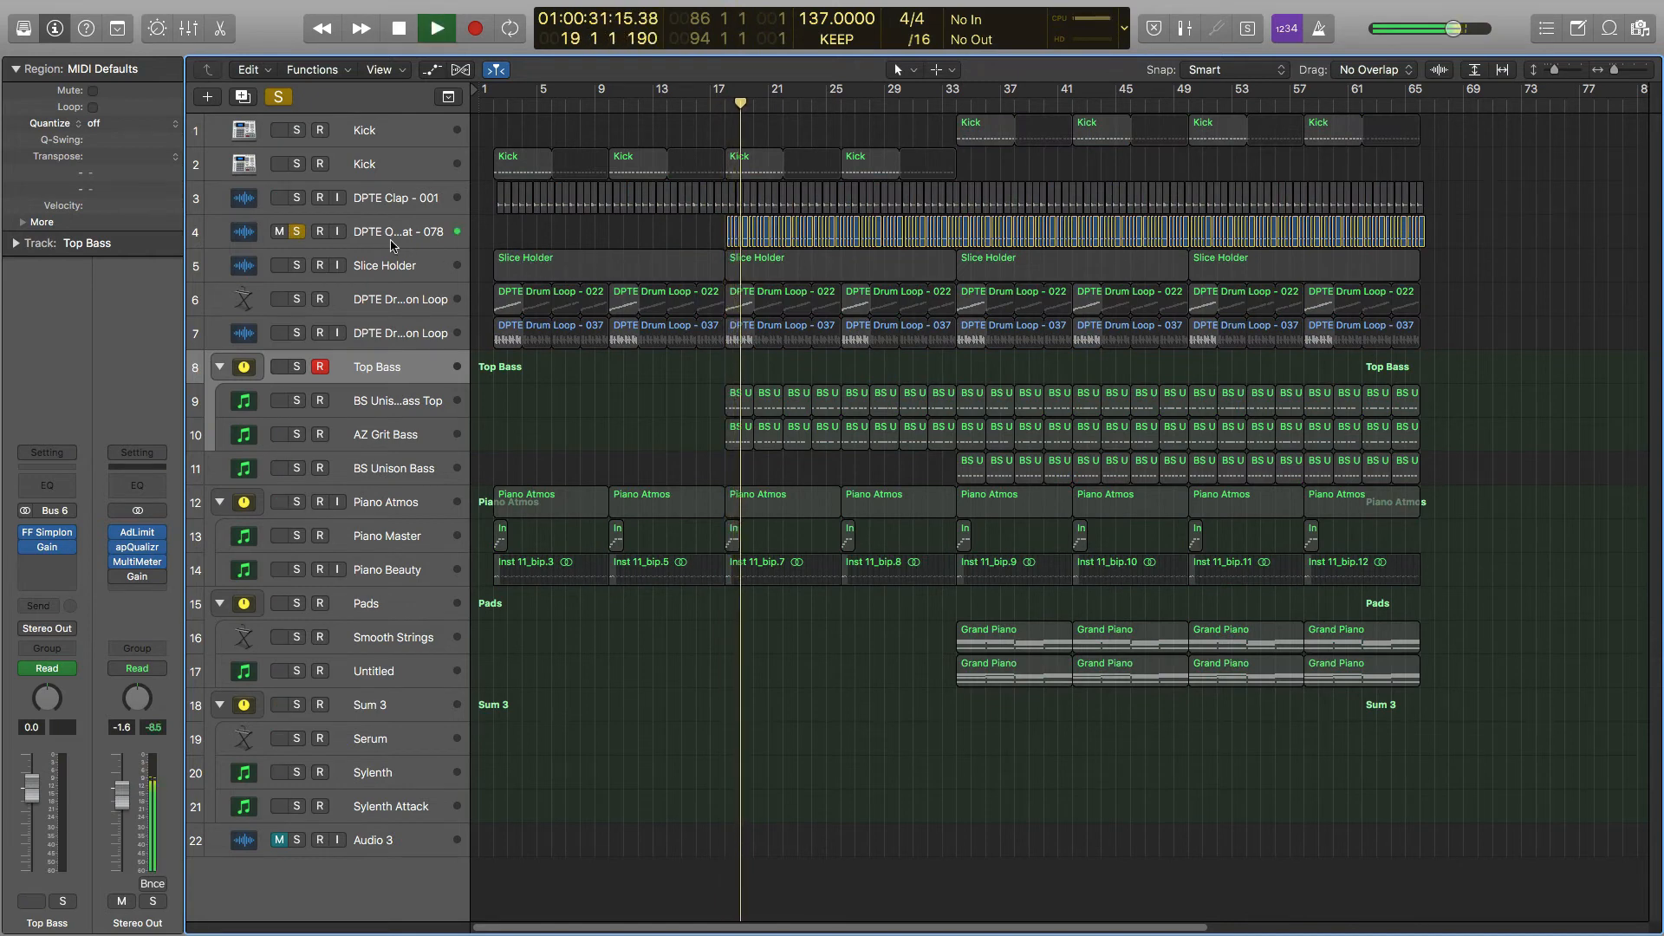
key("space")
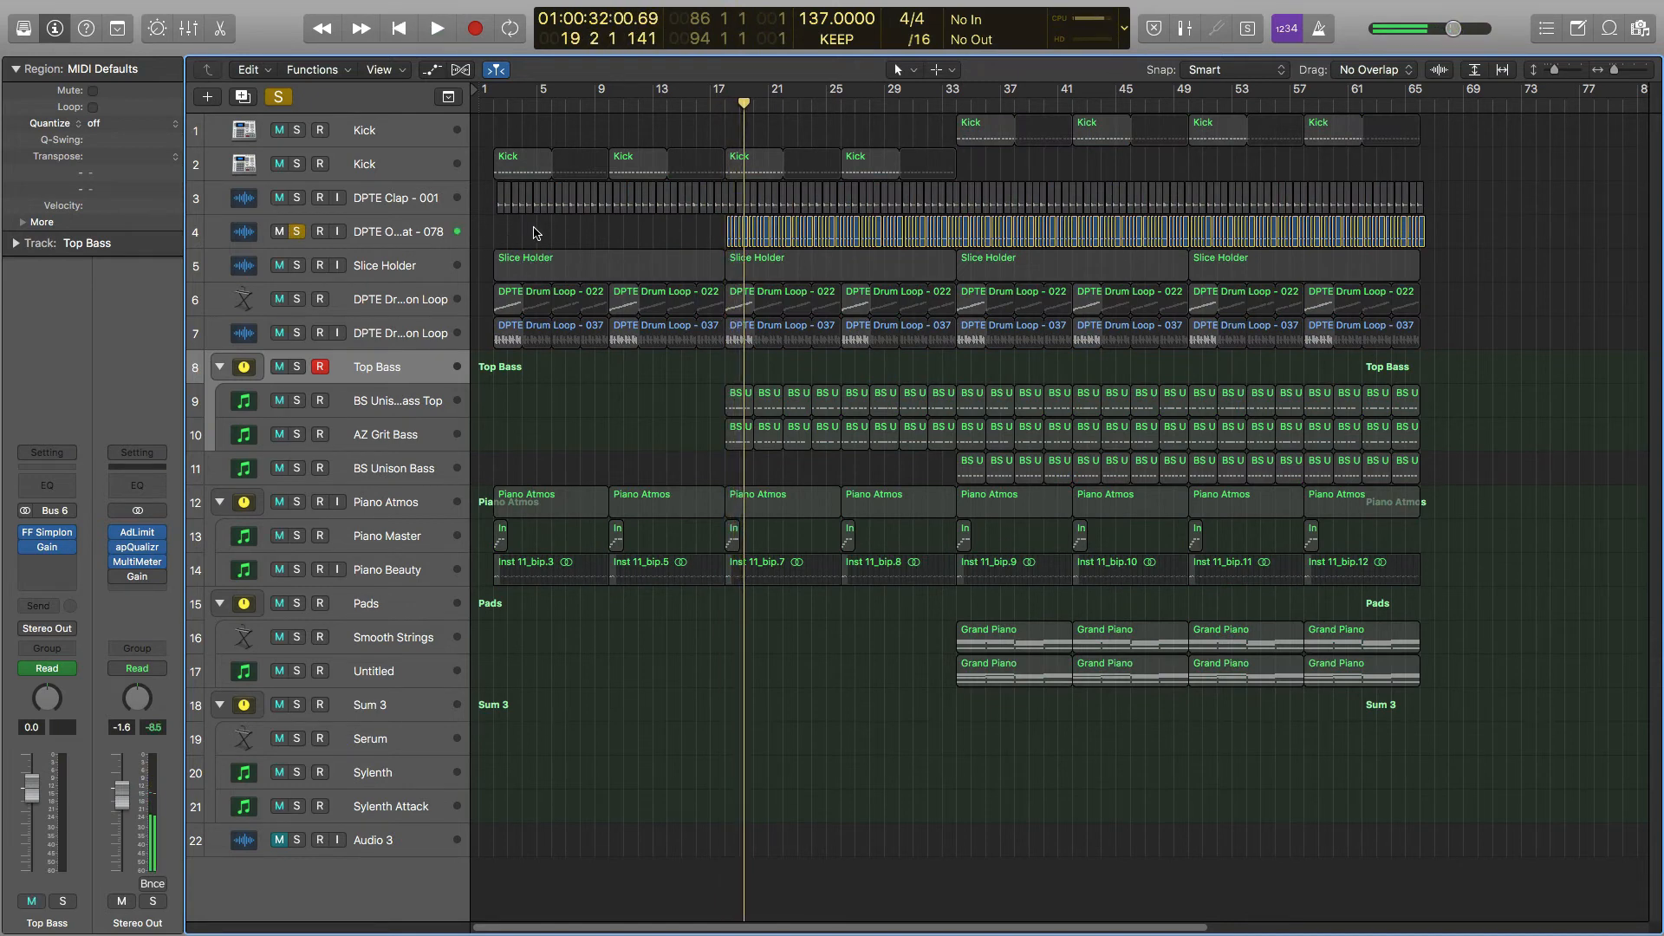
Add one software instrument track with an empty channel strip after the open hat track and place it below Slice Holder.
left_click(394, 229)
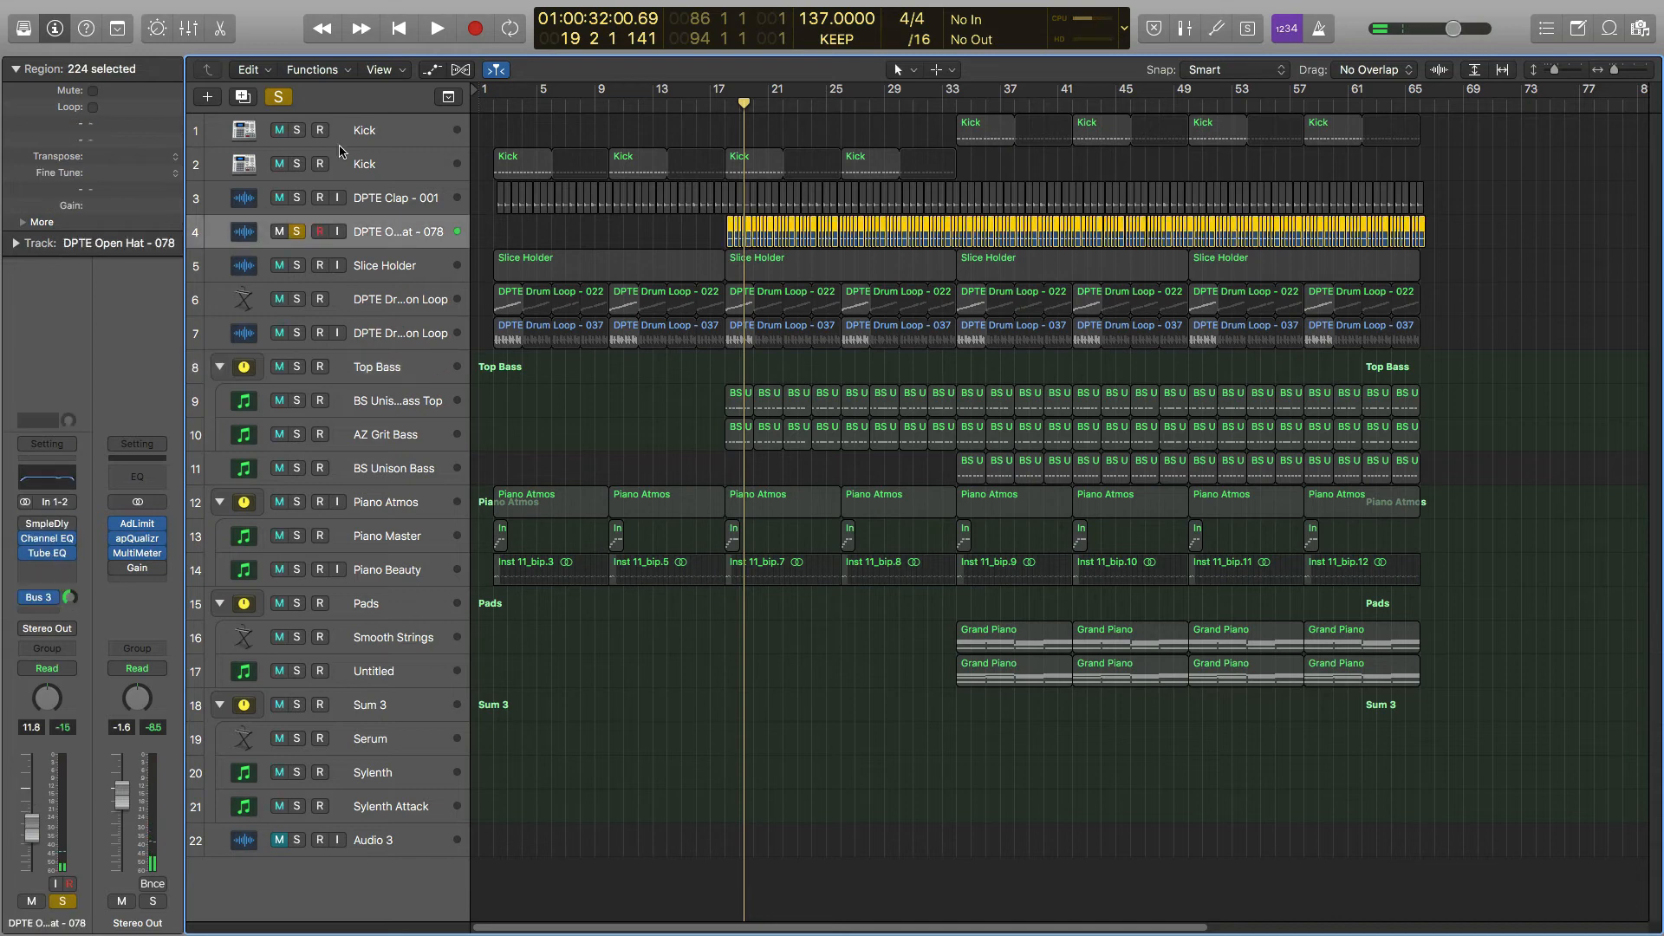
left_click(208, 99)
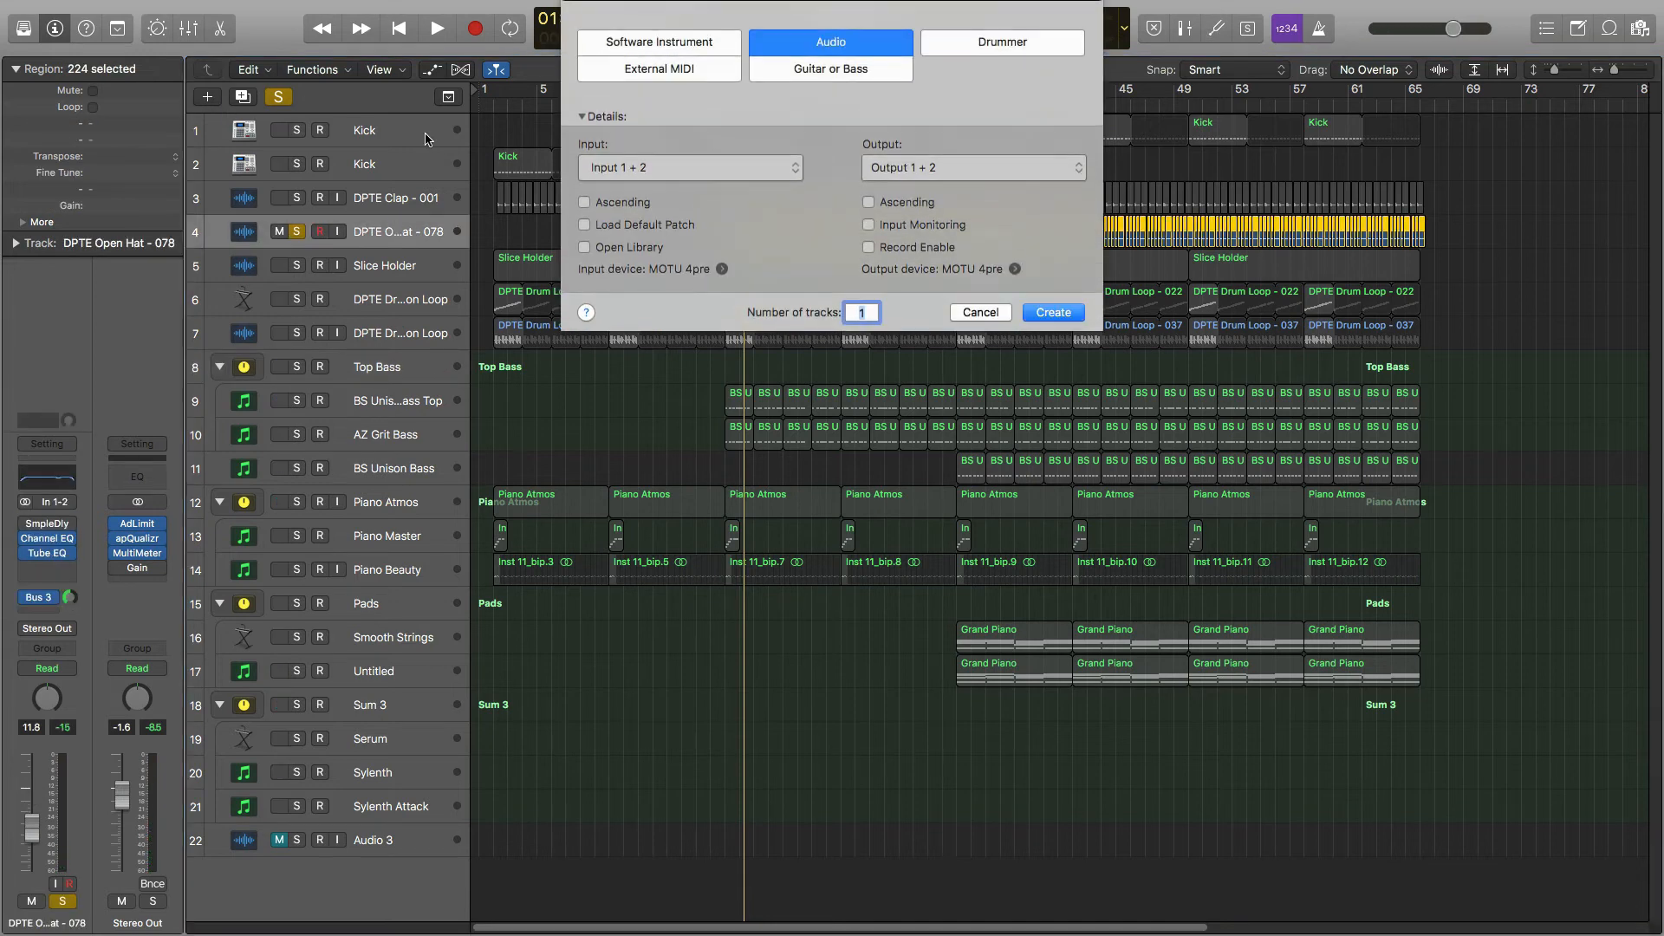
left_click(659, 44)
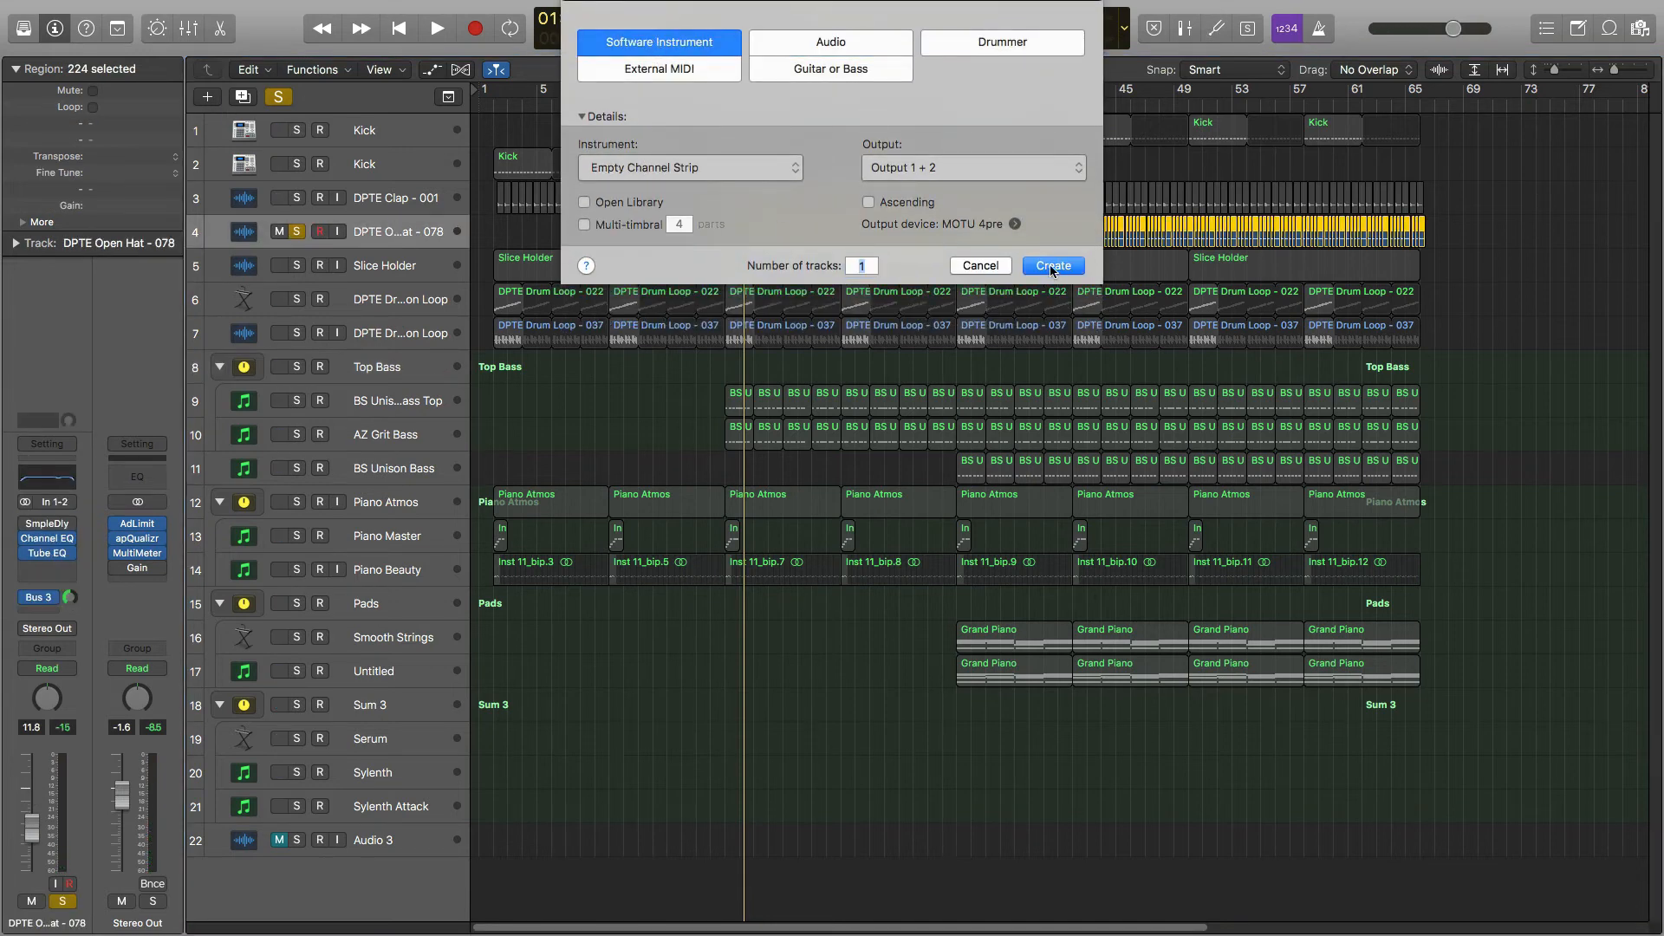
left_click(1051, 269)
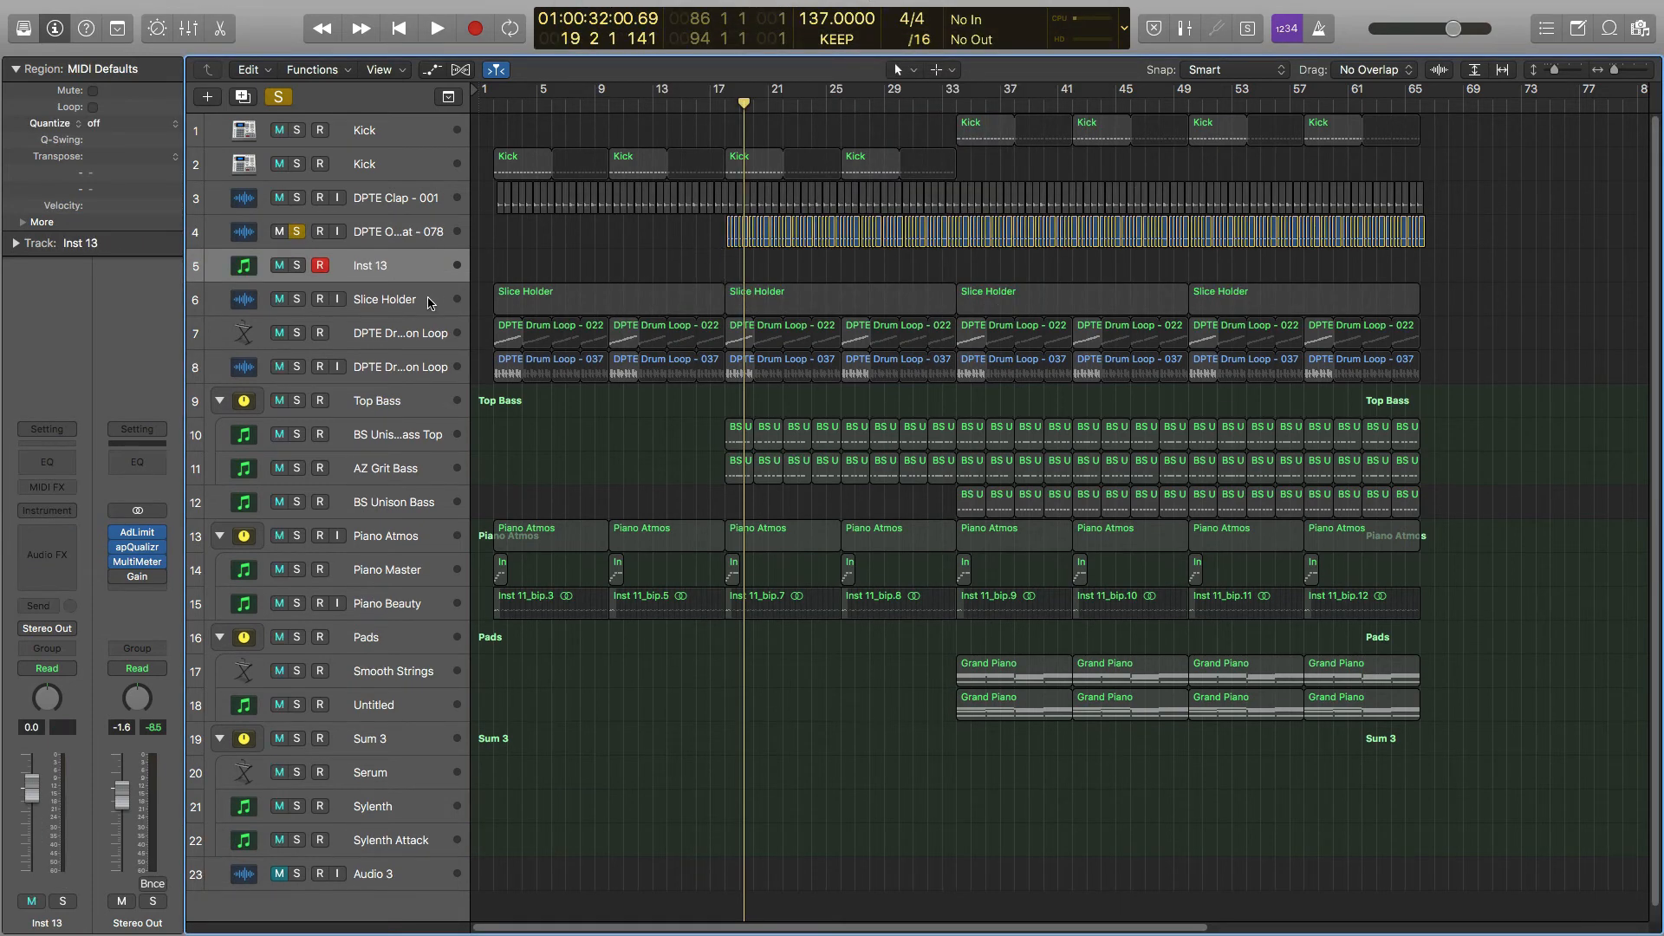
left_click_drag(430, 302, 420, 279)
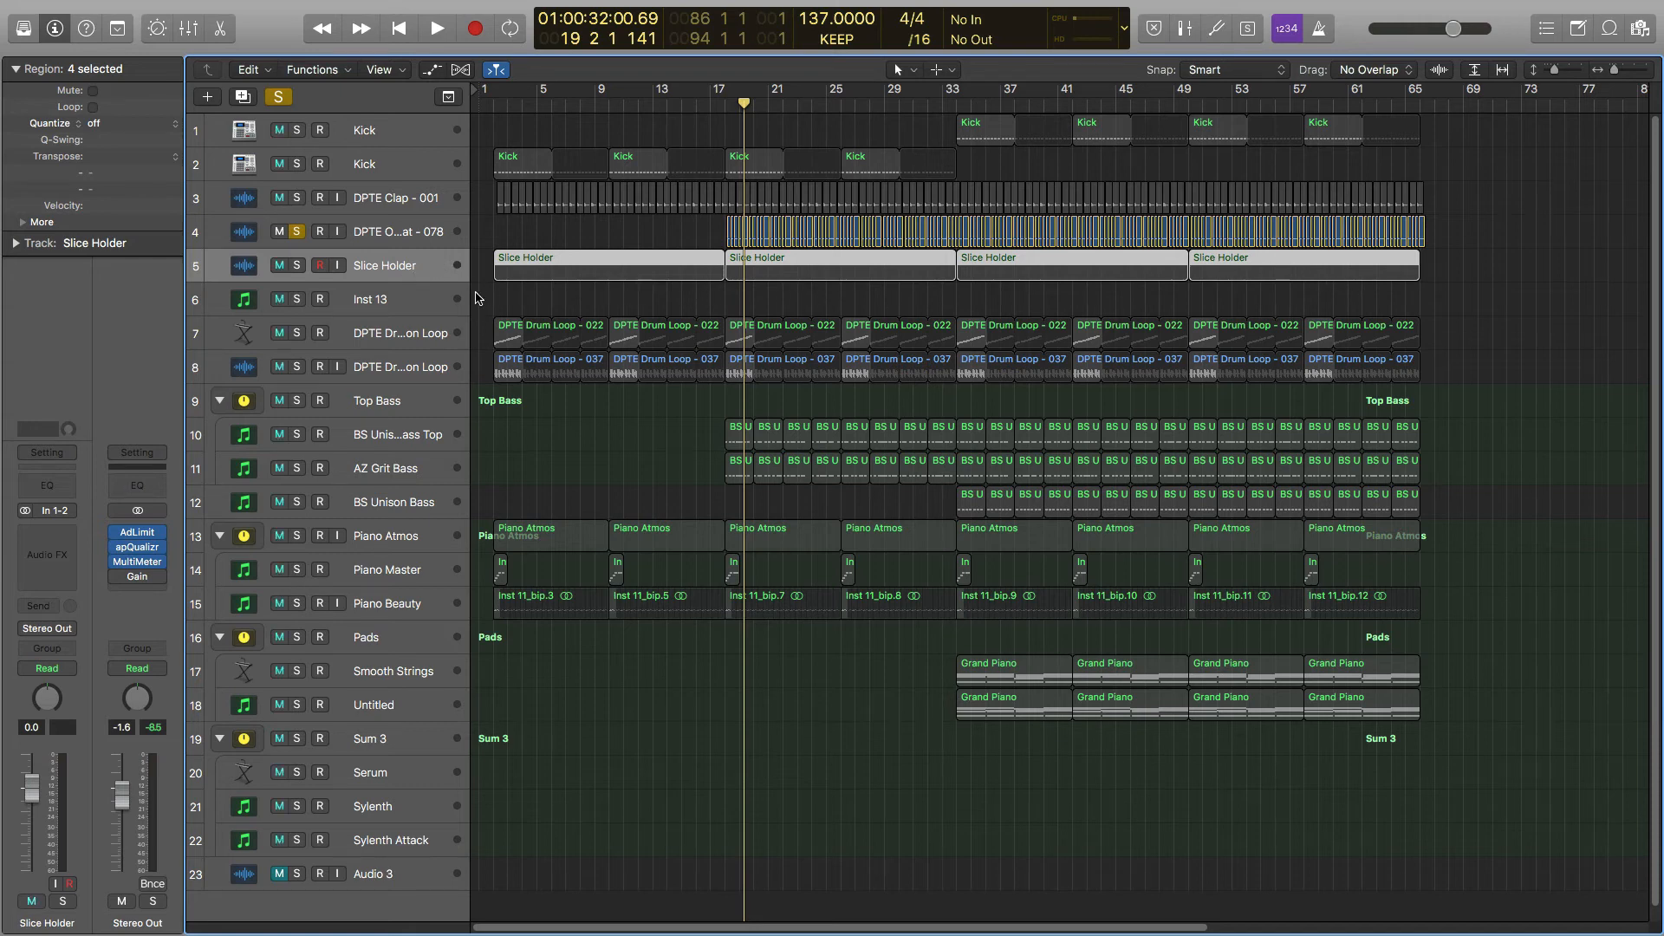
Load a stereo Ultrabeat on the new instrument track and recall its Drag & Drop Samples setting.
left_click(368, 301)
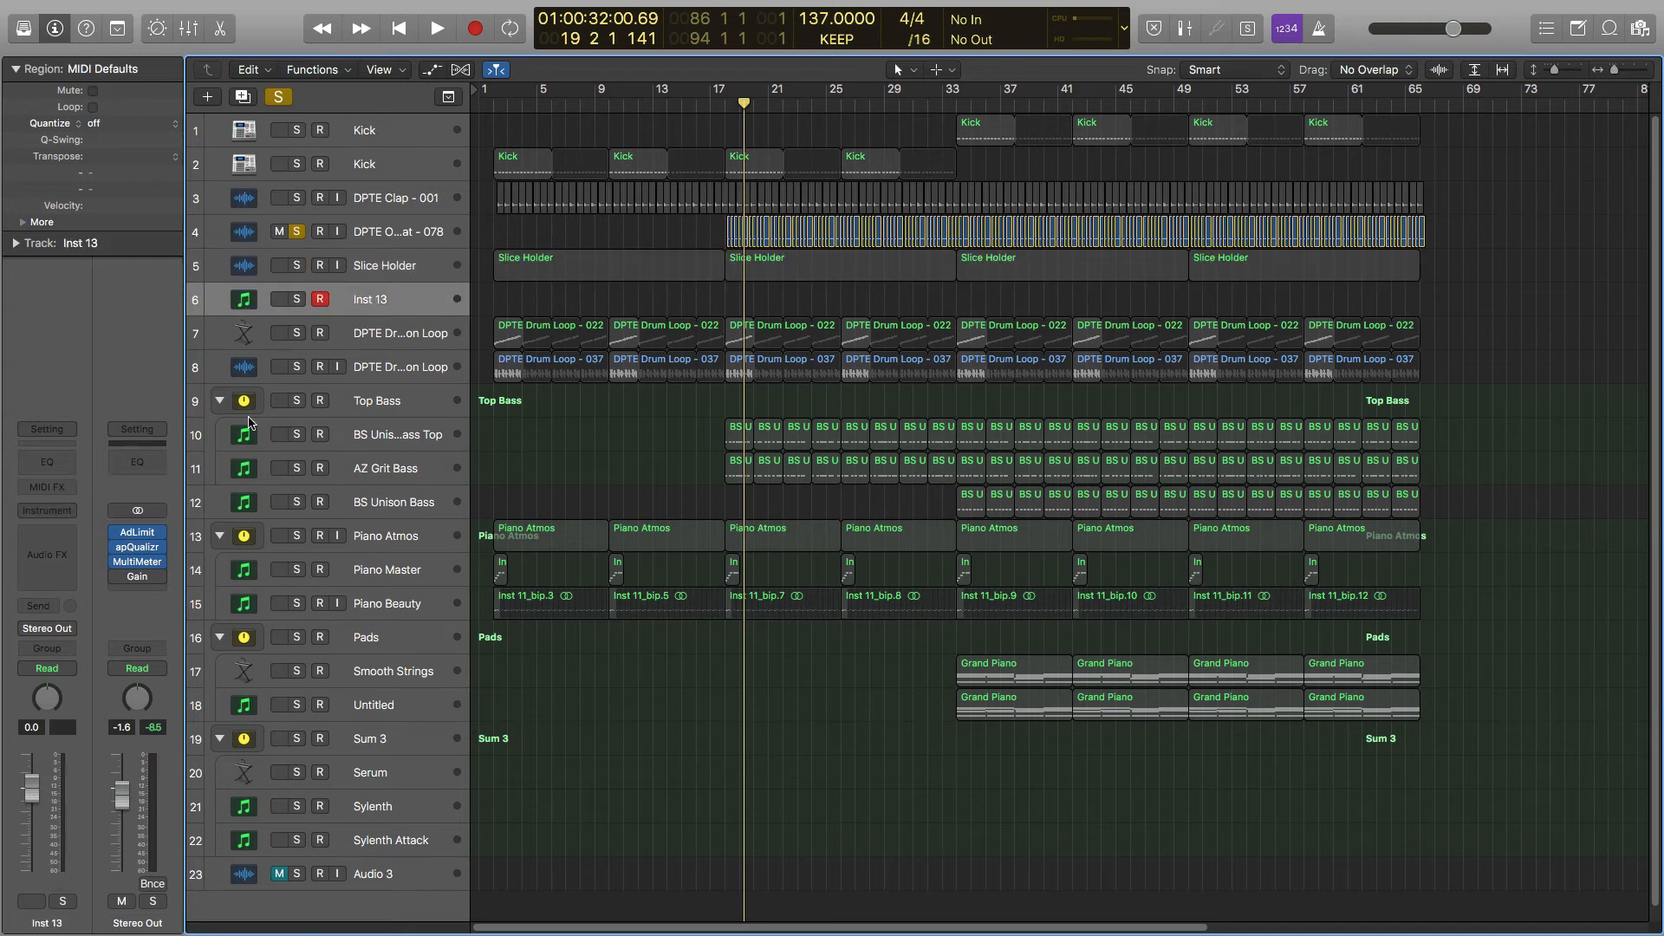
left_click(73, 517)
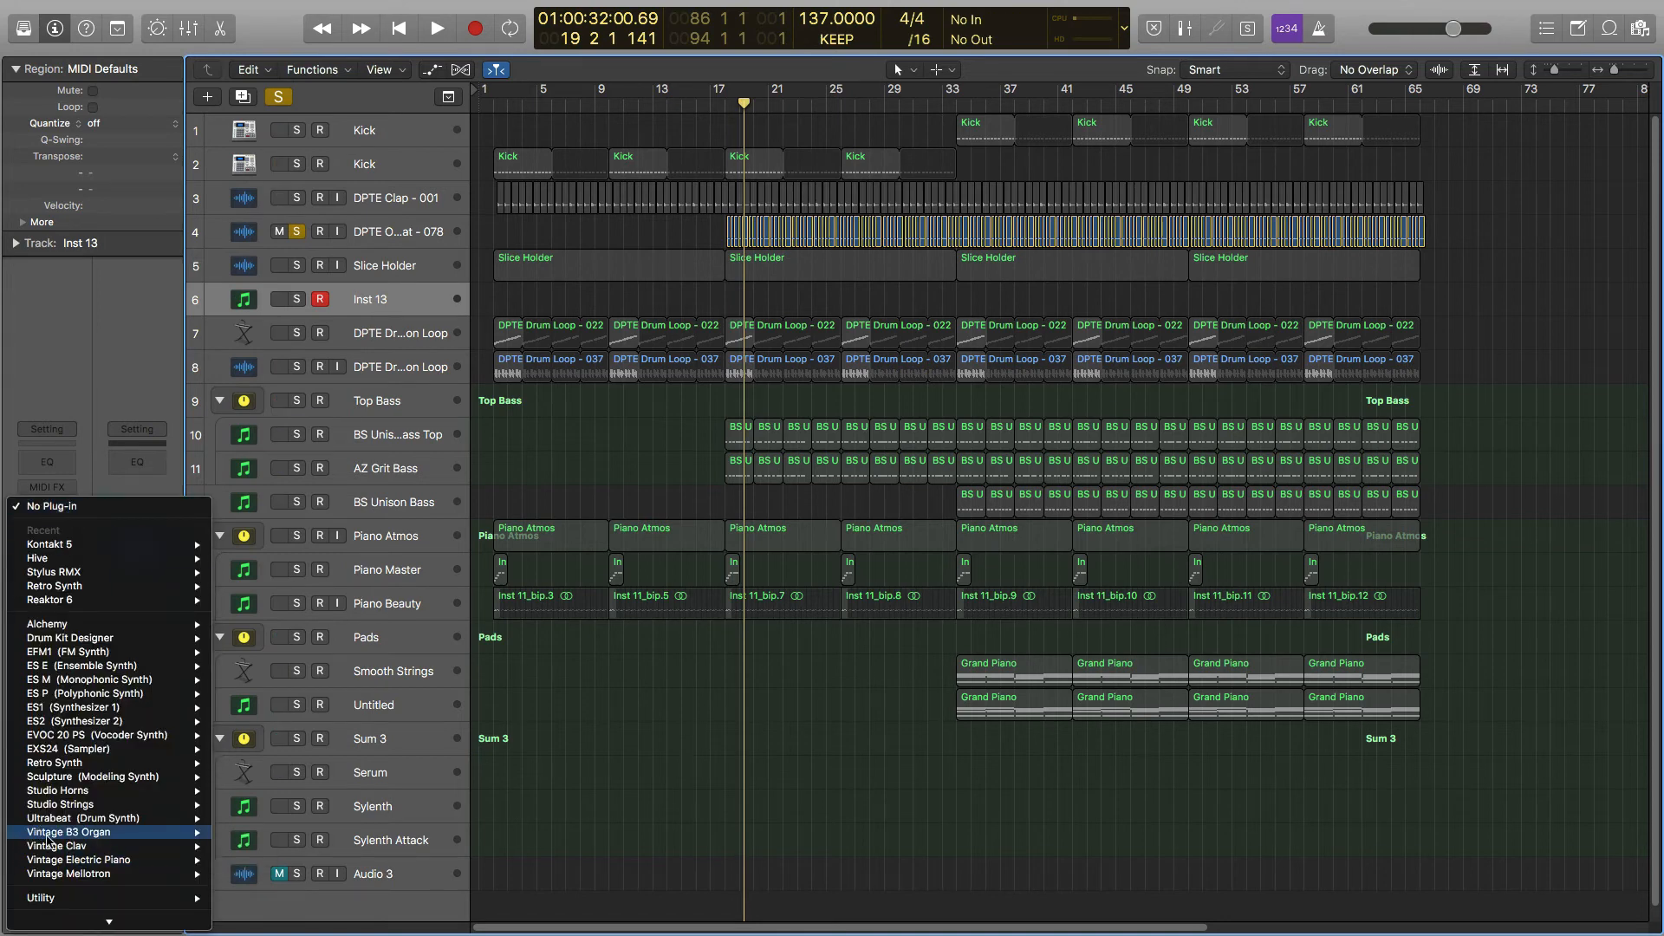
mouse_move(67, 822)
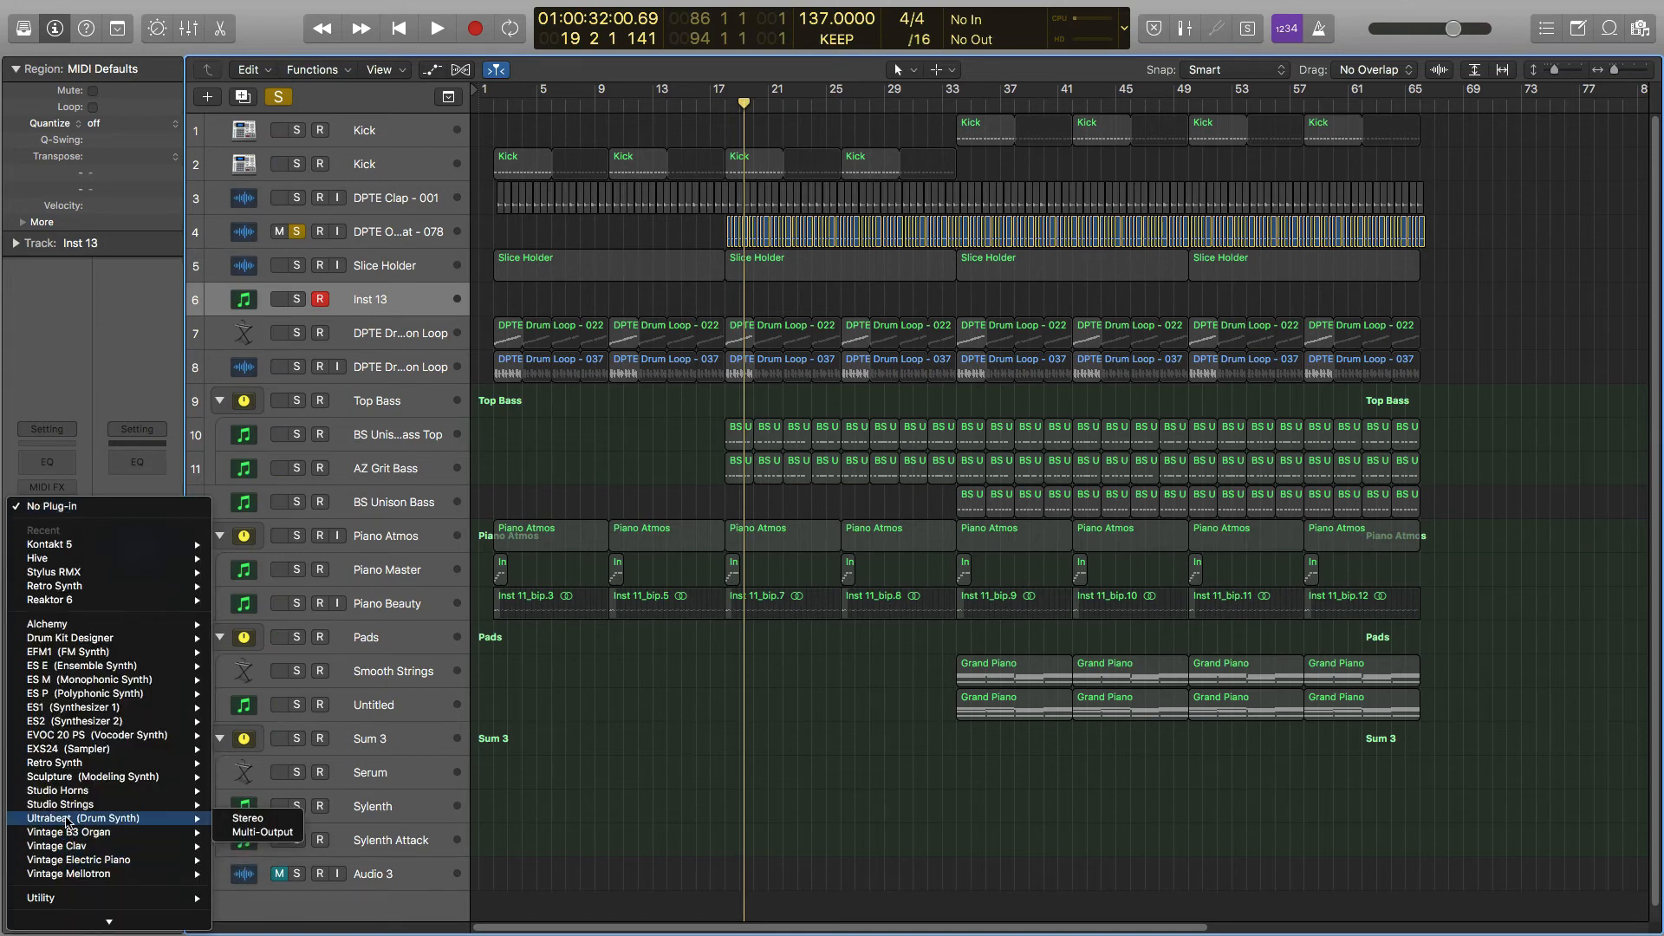
left_click(249, 819)
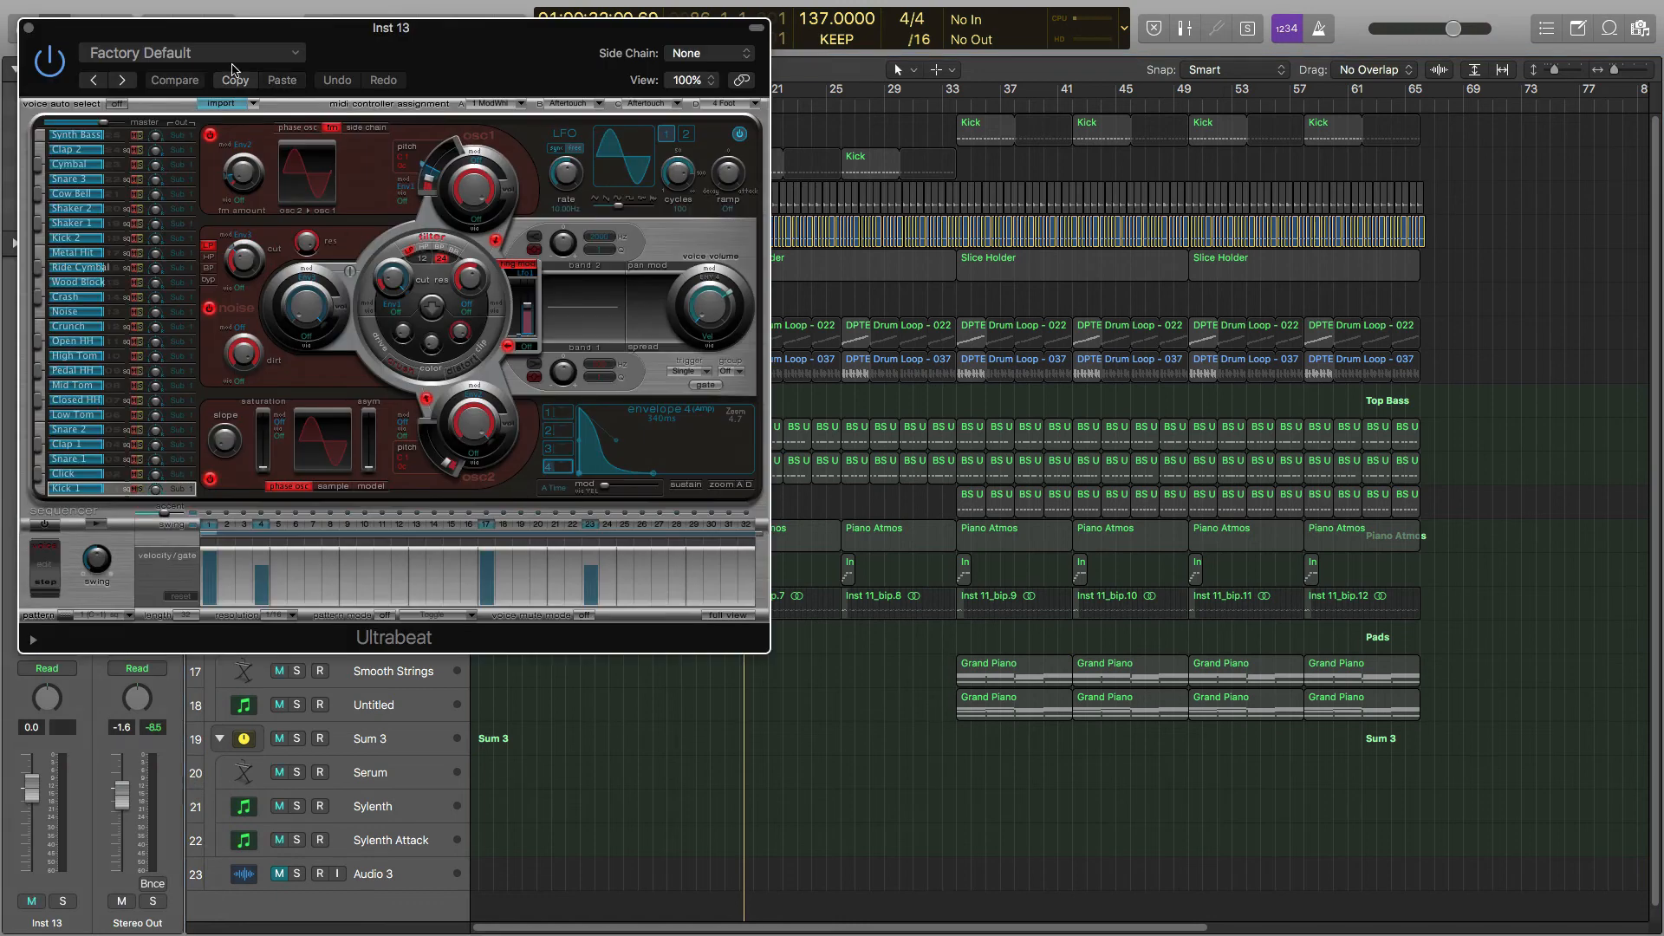
left_click_drag(205, 29, 693, 229)
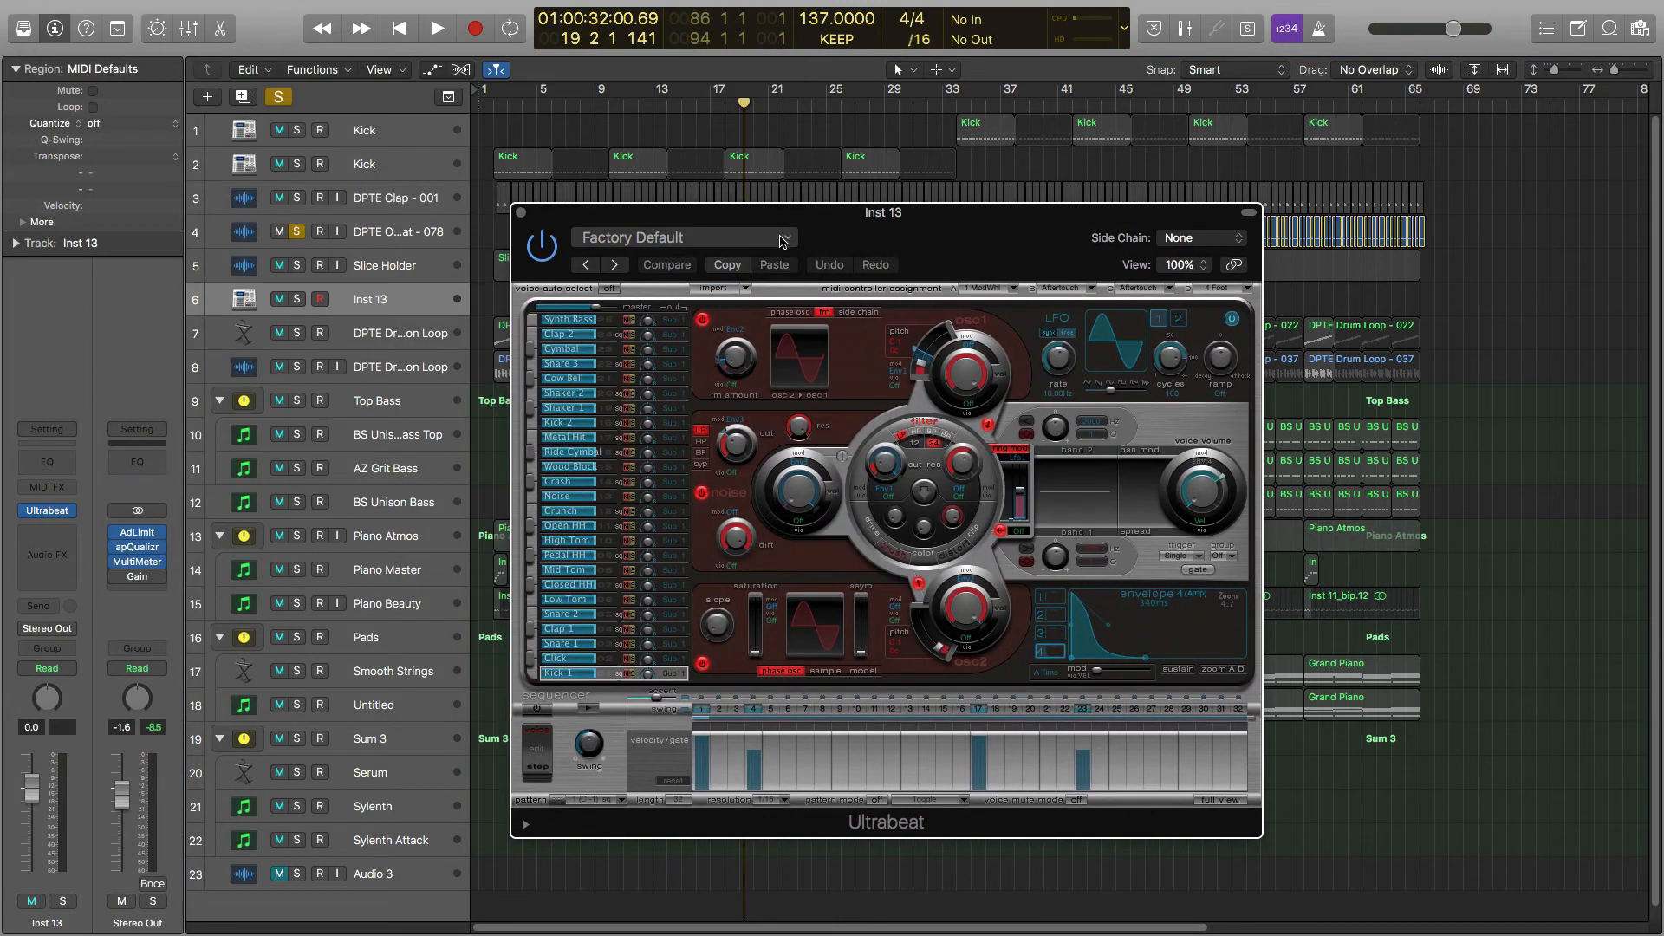
left_click(693, 238)
left_click(684, 566)
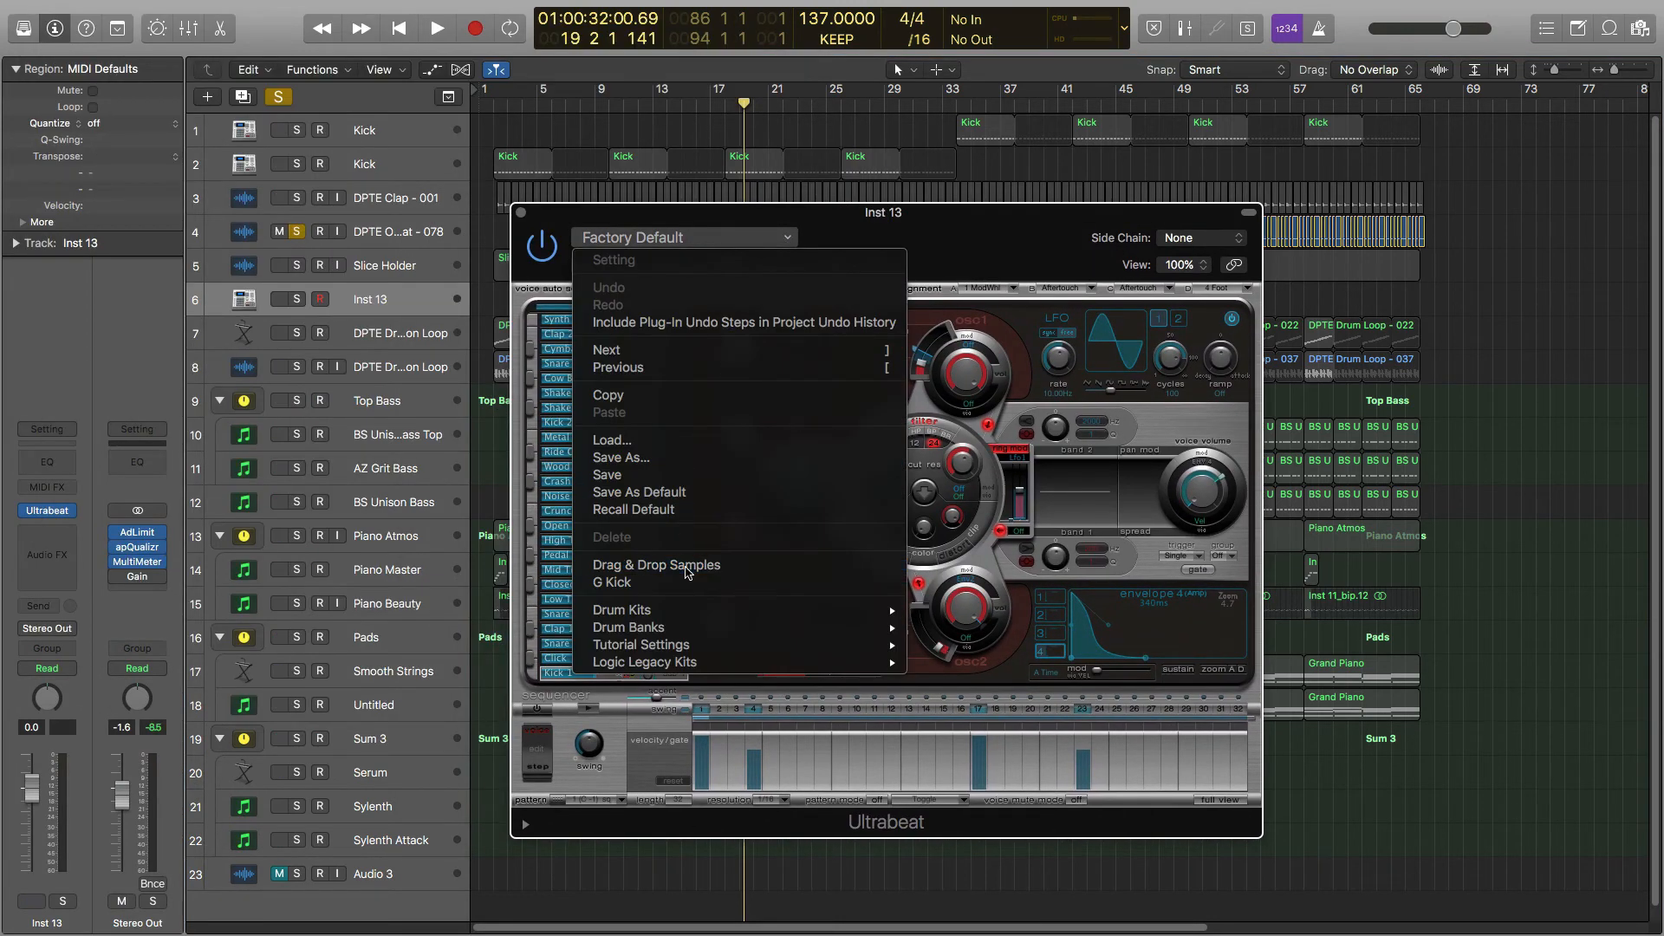
left_click_drag(732, 213, 853, 338)
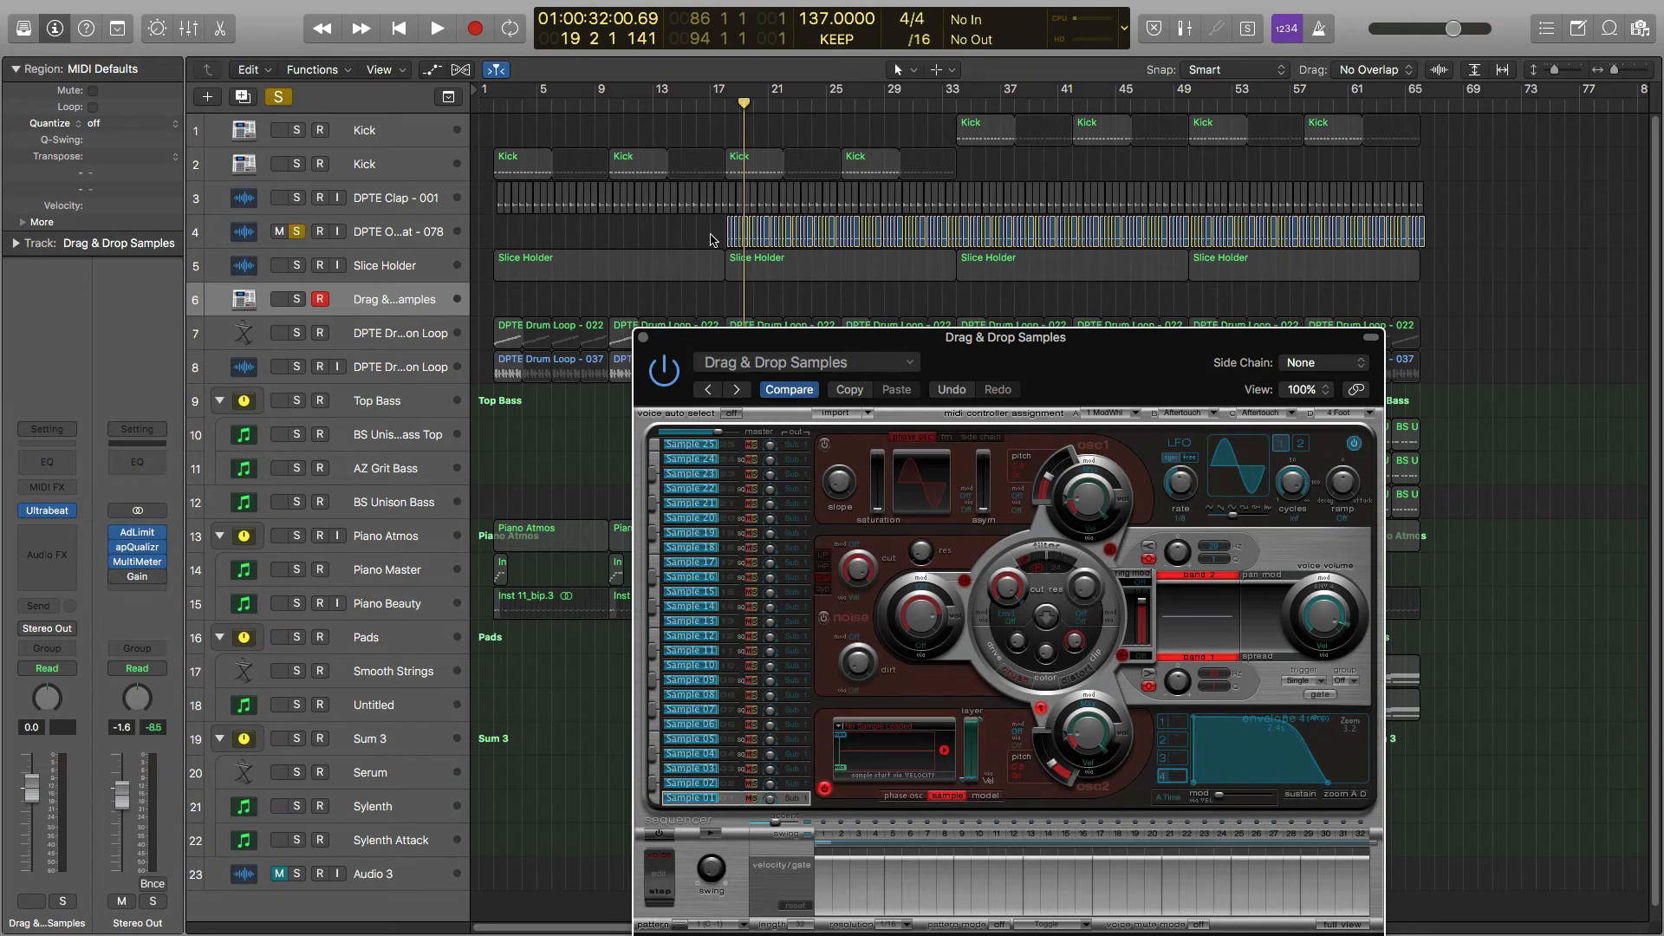
Mute the DPTE Open Hat - 078 regions between bars 18 and 26.
key("super+Right")
key("super+Right")
key("super+Right")
key("super+Right")
key("super+Right")
key("super+Right")
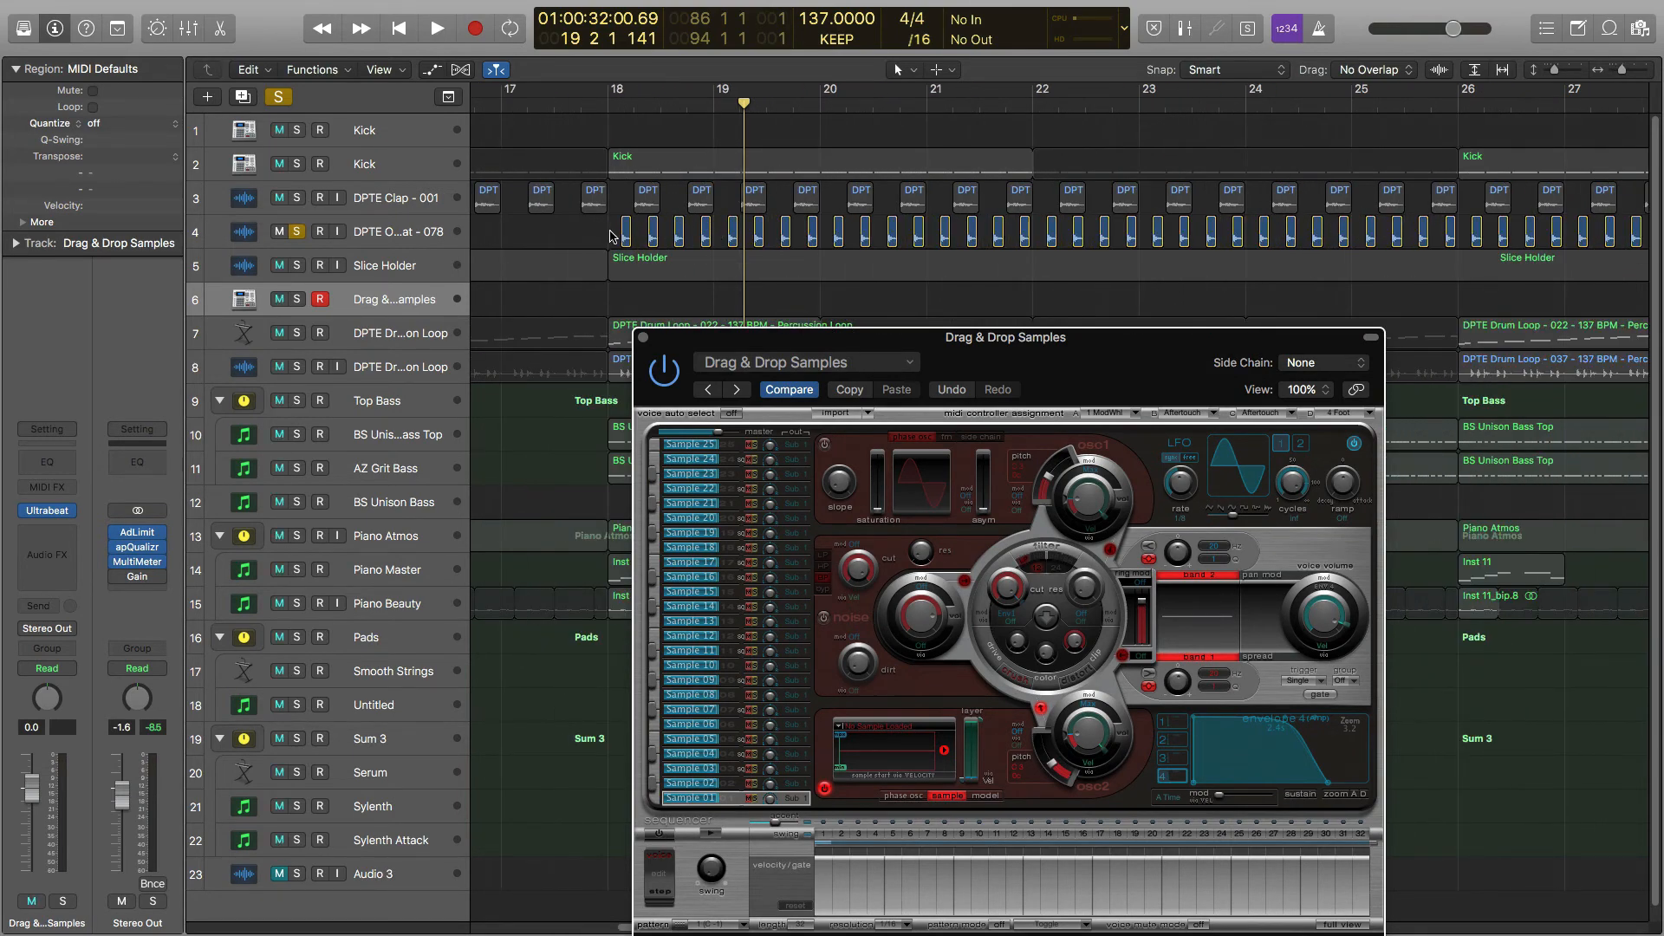
left_click_drag(606, 235, 1454, 242)
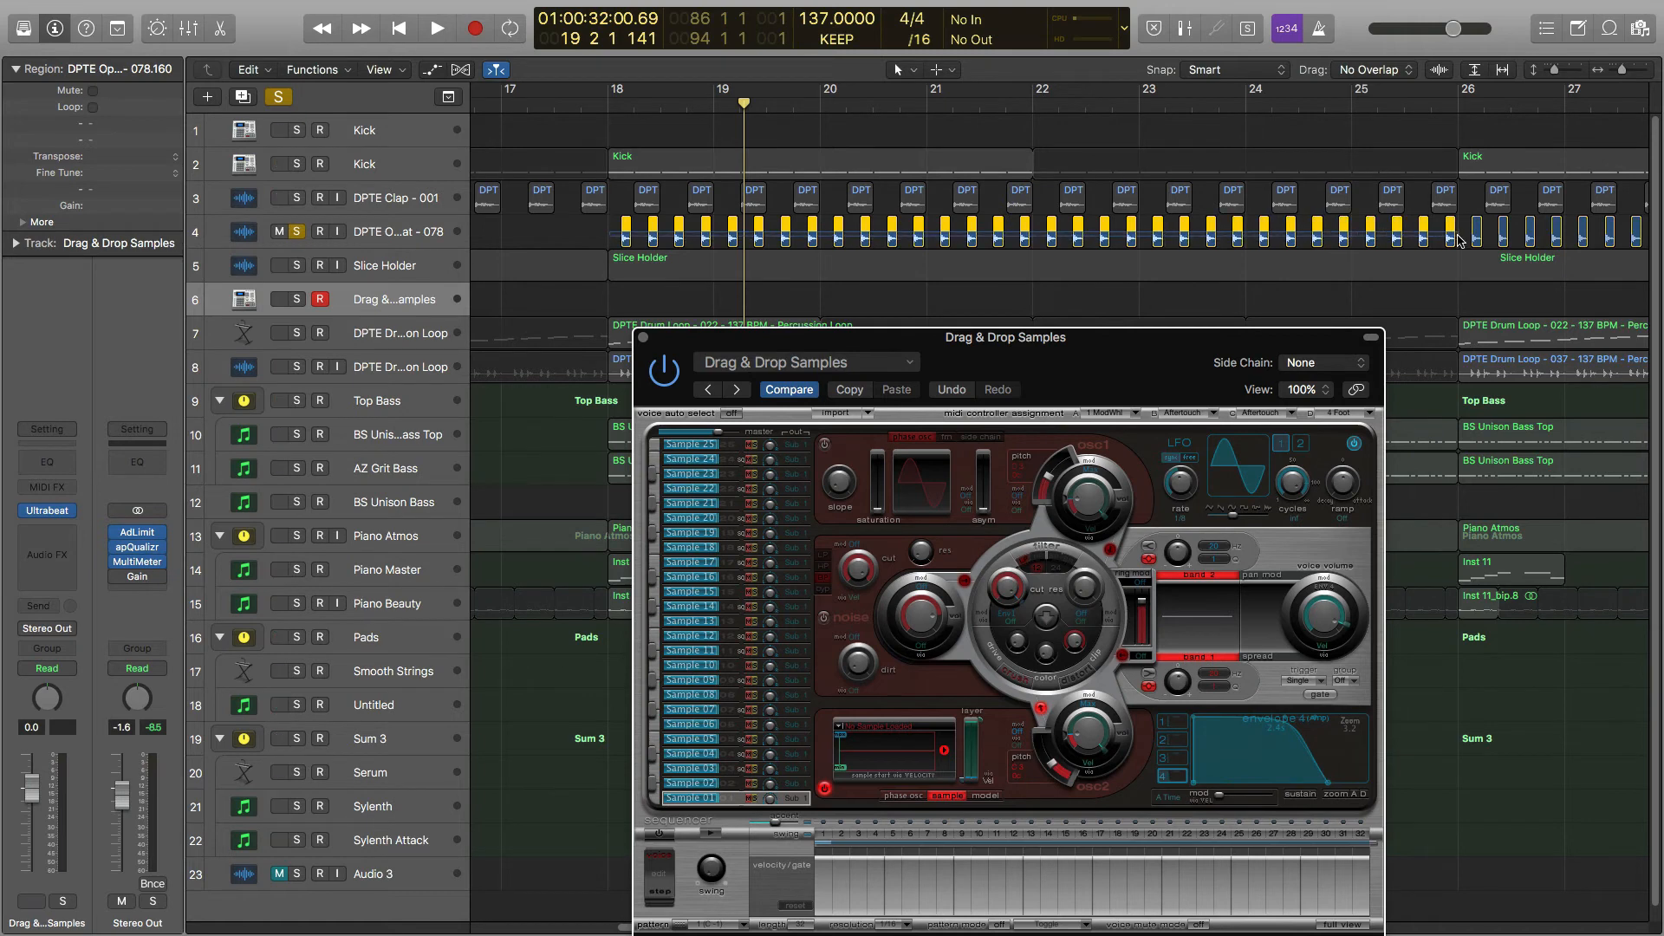
key("m")
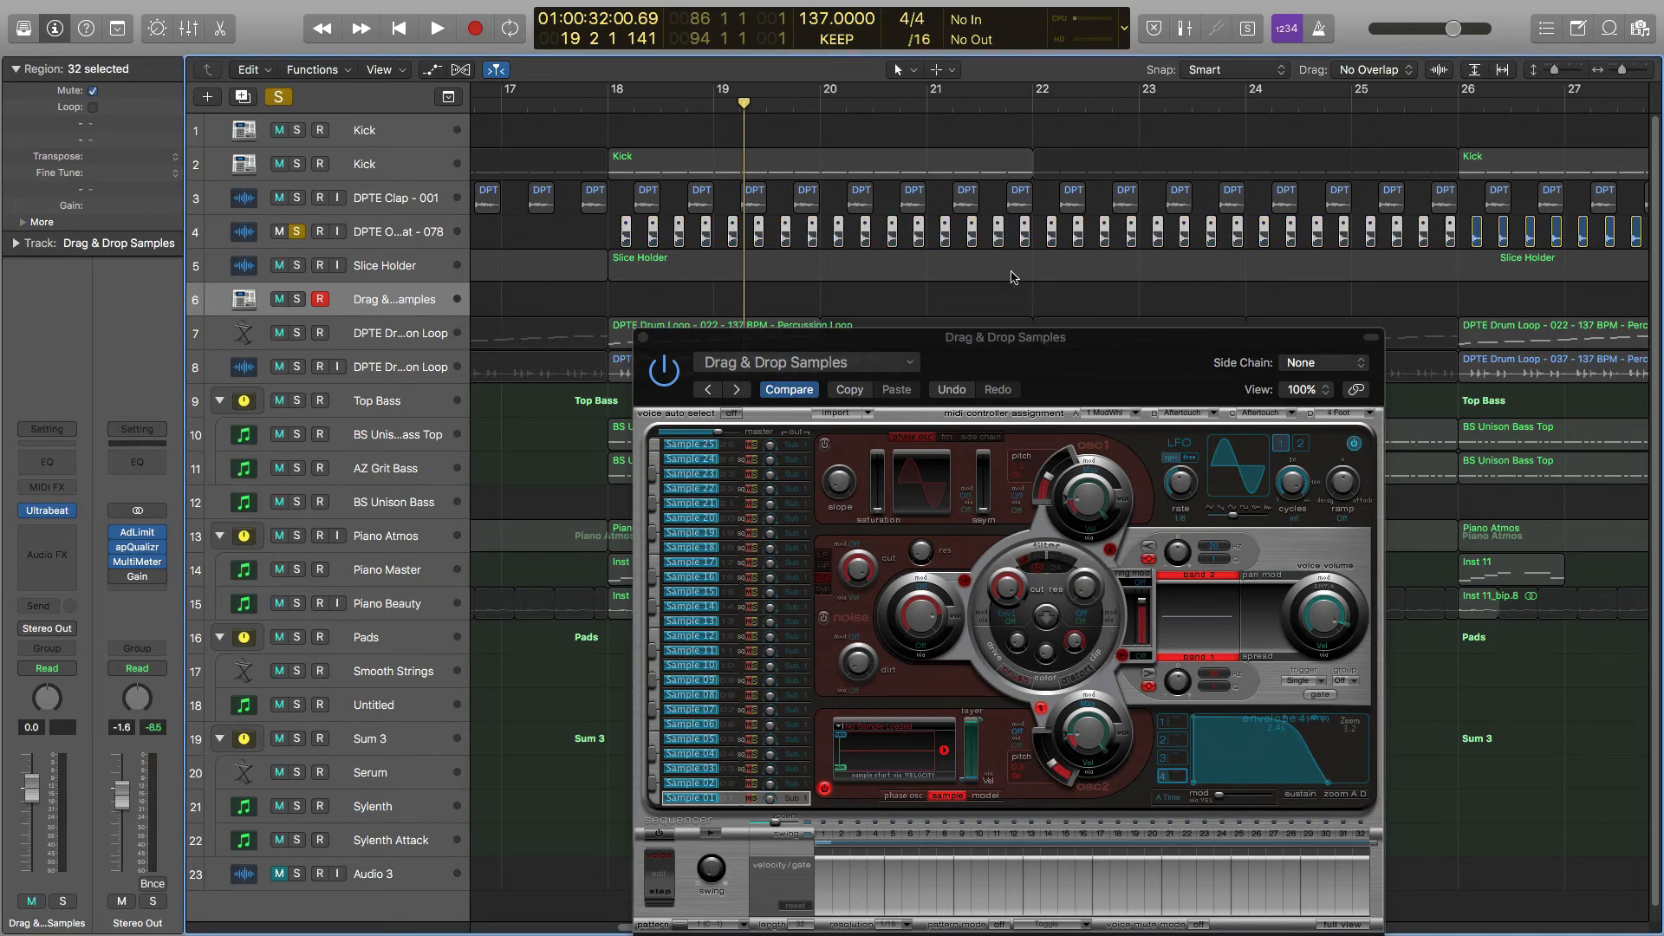
Start loading a sample into Ultrabeat's Sample 01 voice and browse to the closed hi-hats in the Black Octopus Leviathan library on the Audio drive.
double_click(685, 337)
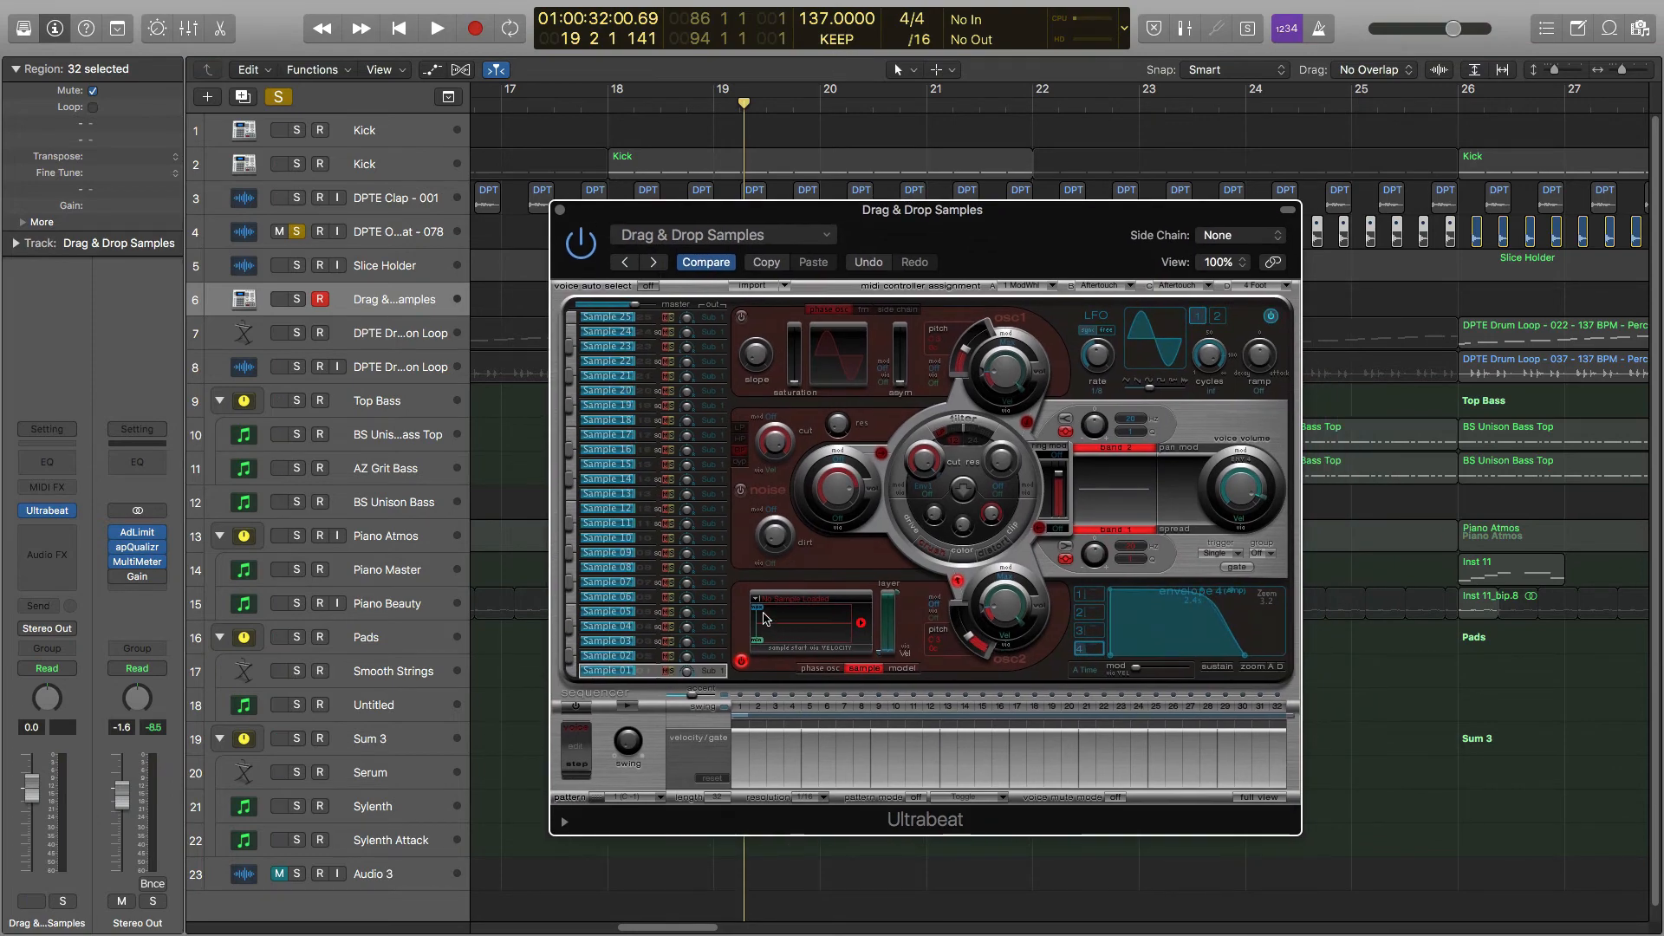
left_click(755, 602)
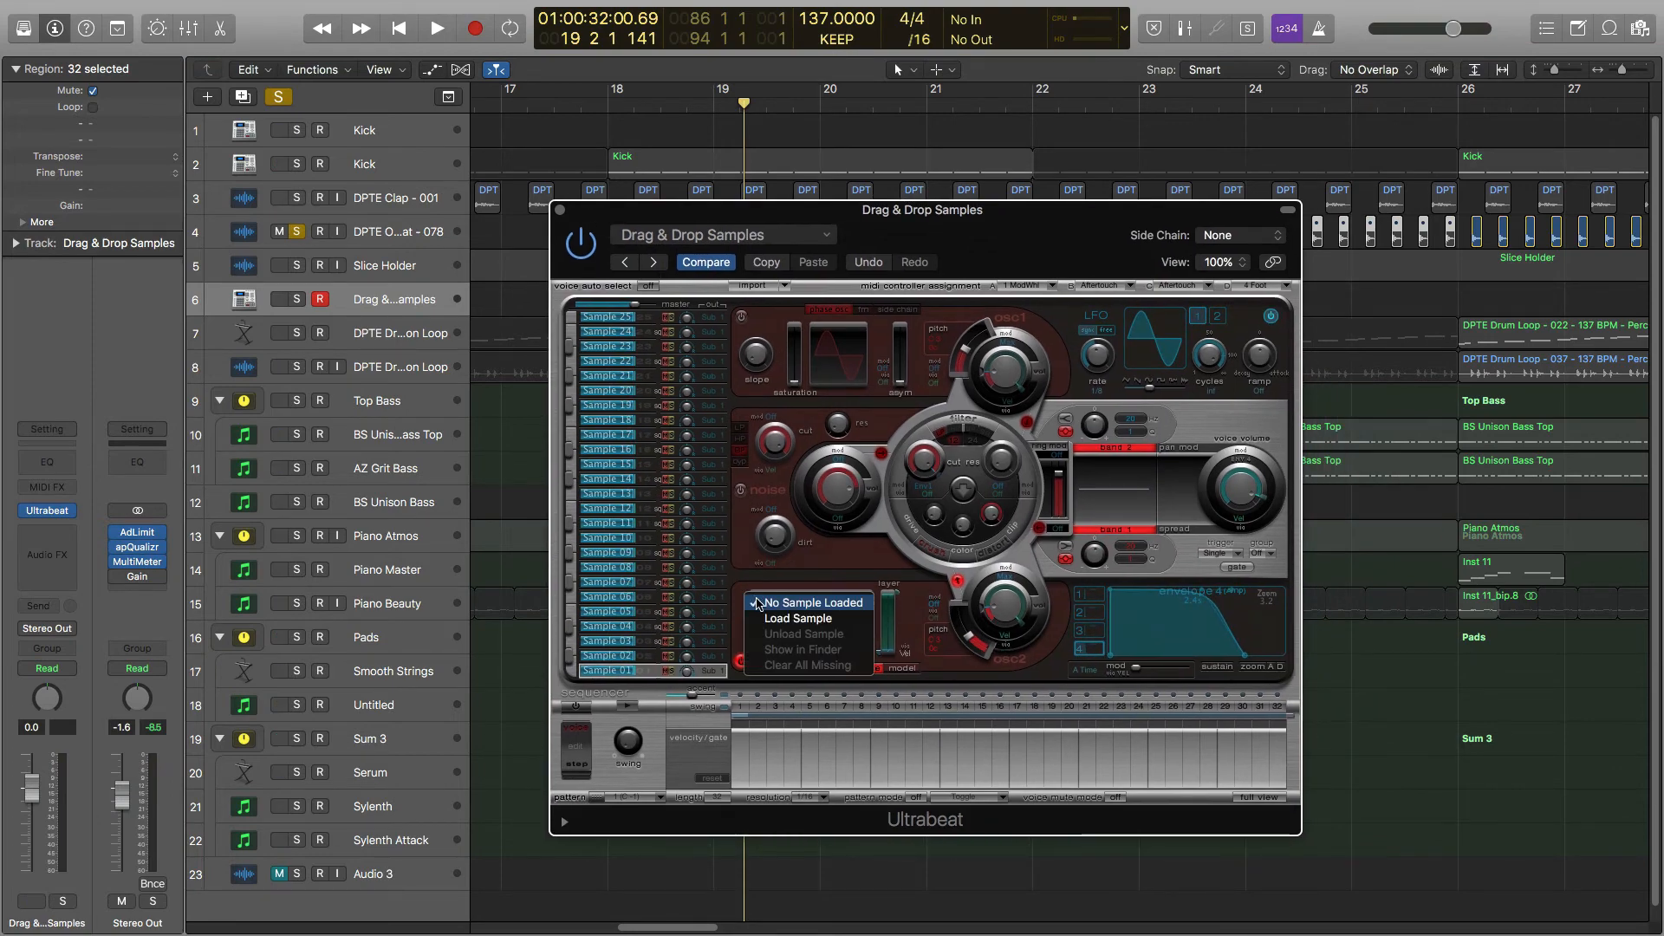
left_click(798, 619)
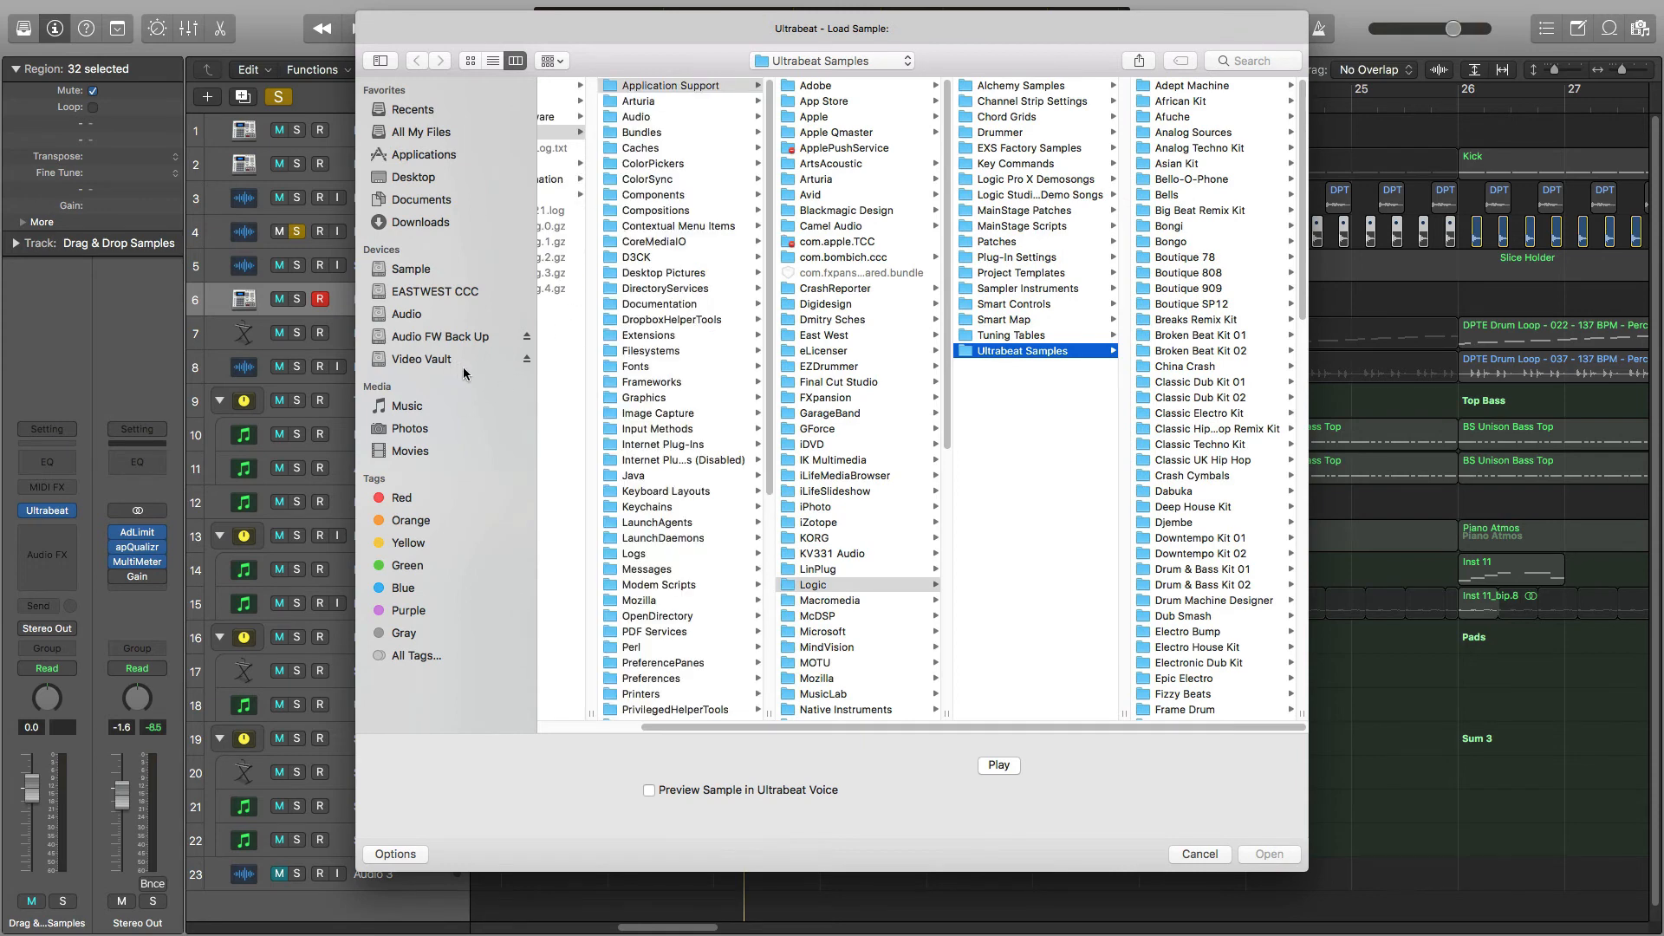
left_click(409, 314)
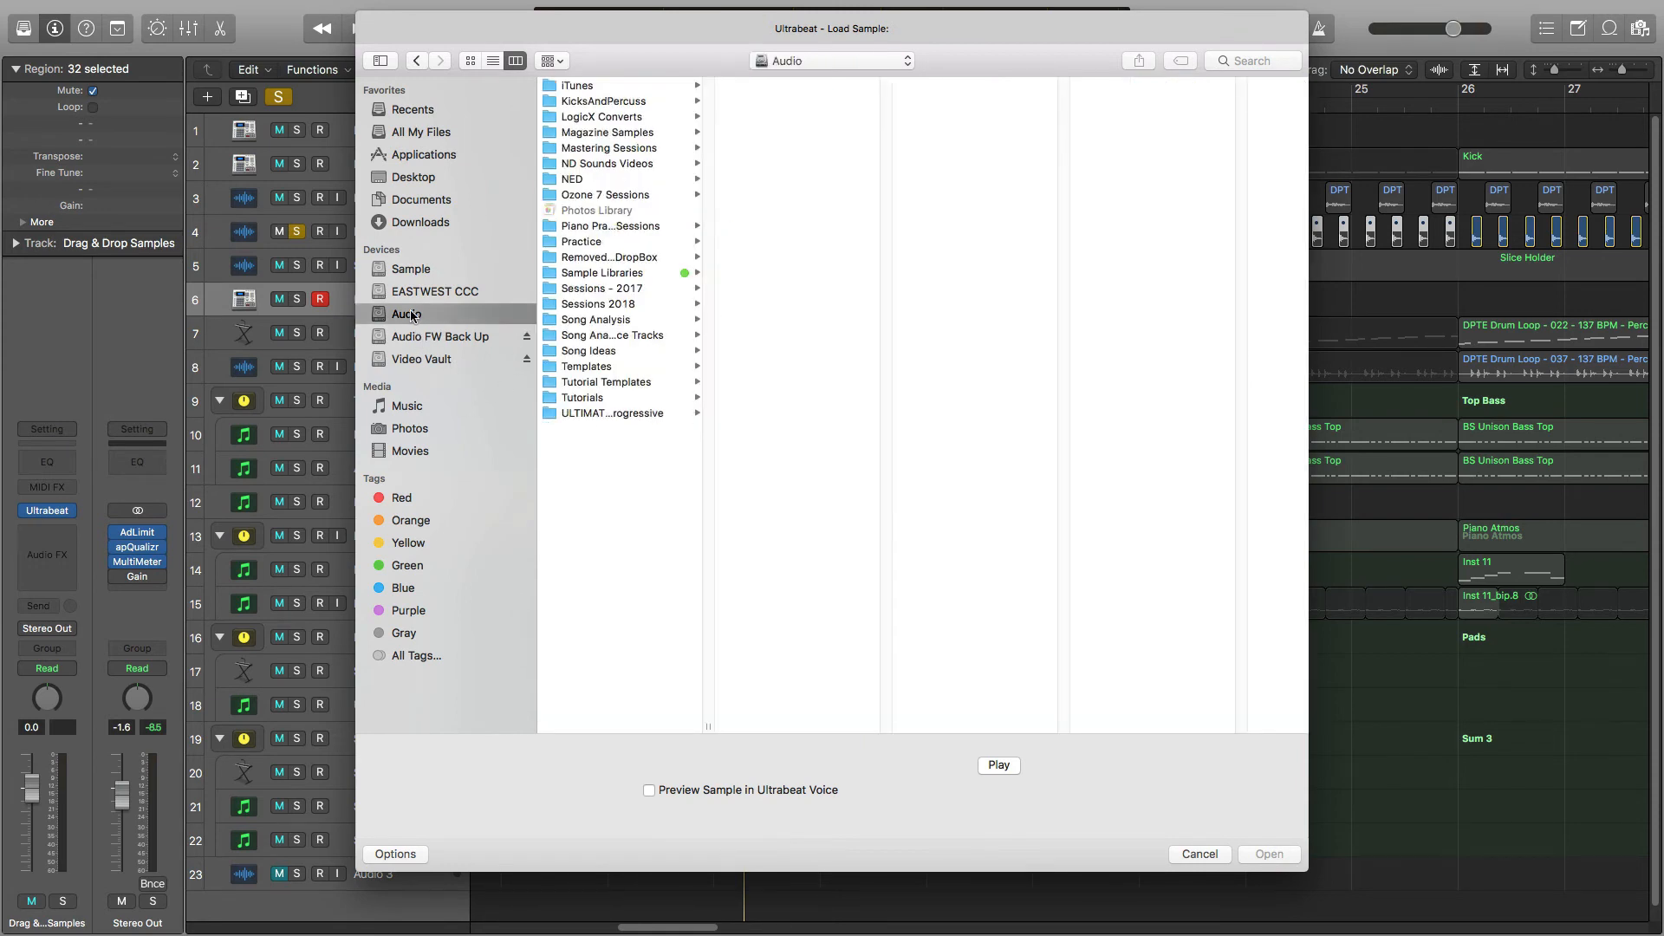
left_click(634, 274)
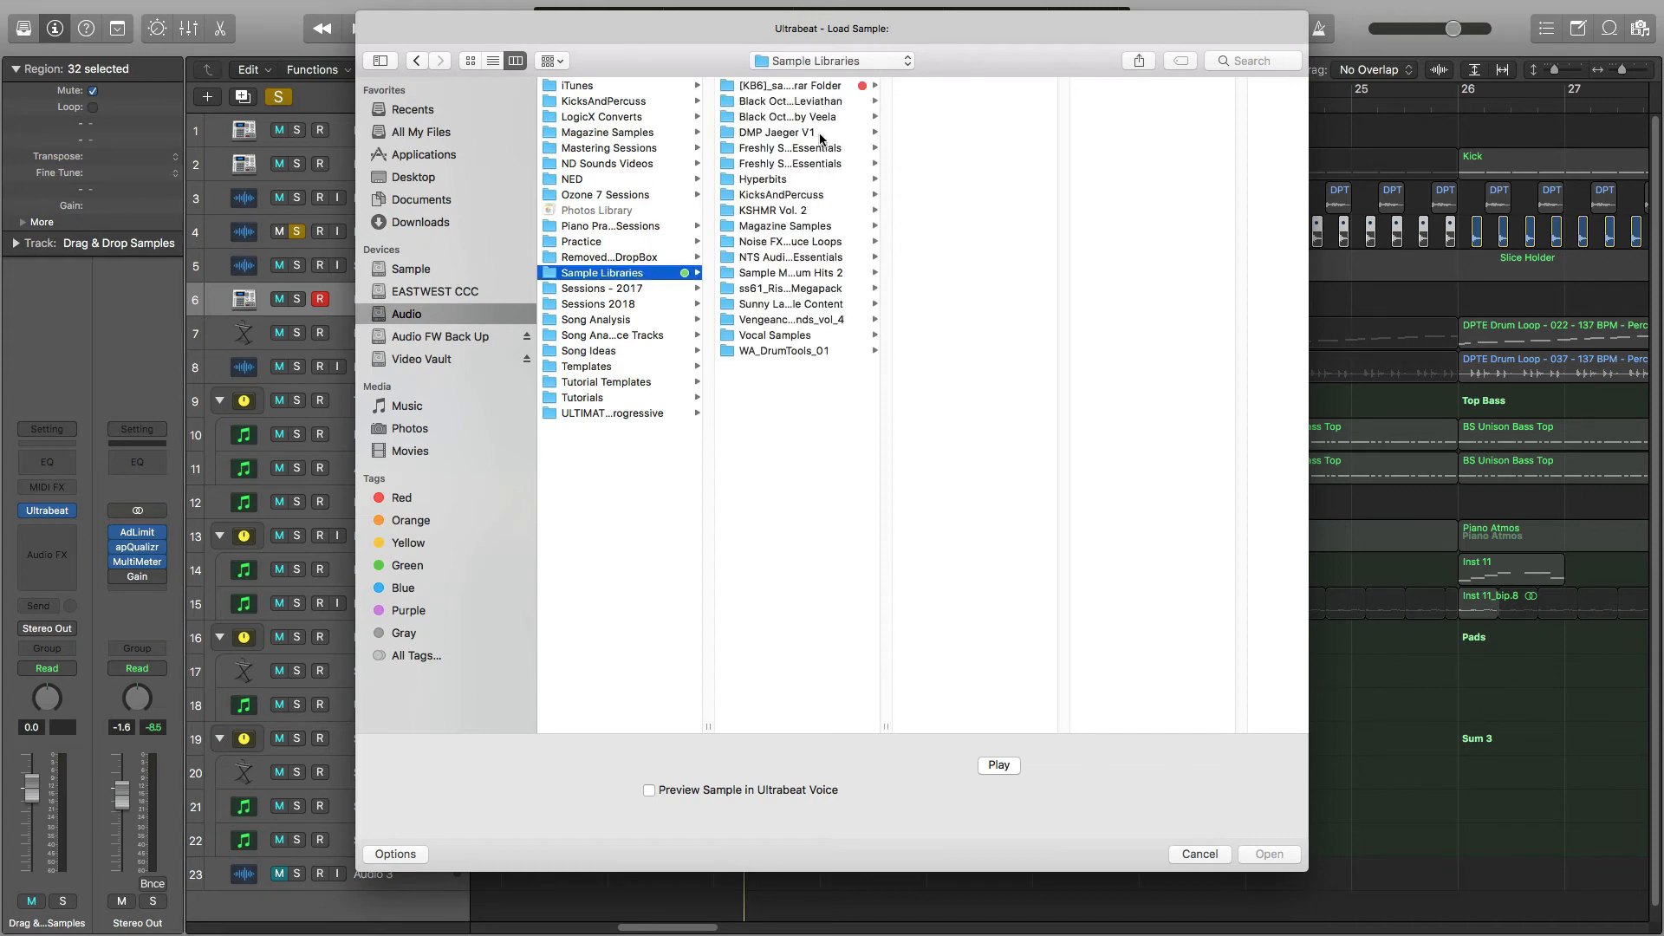
left_click(795, 102)
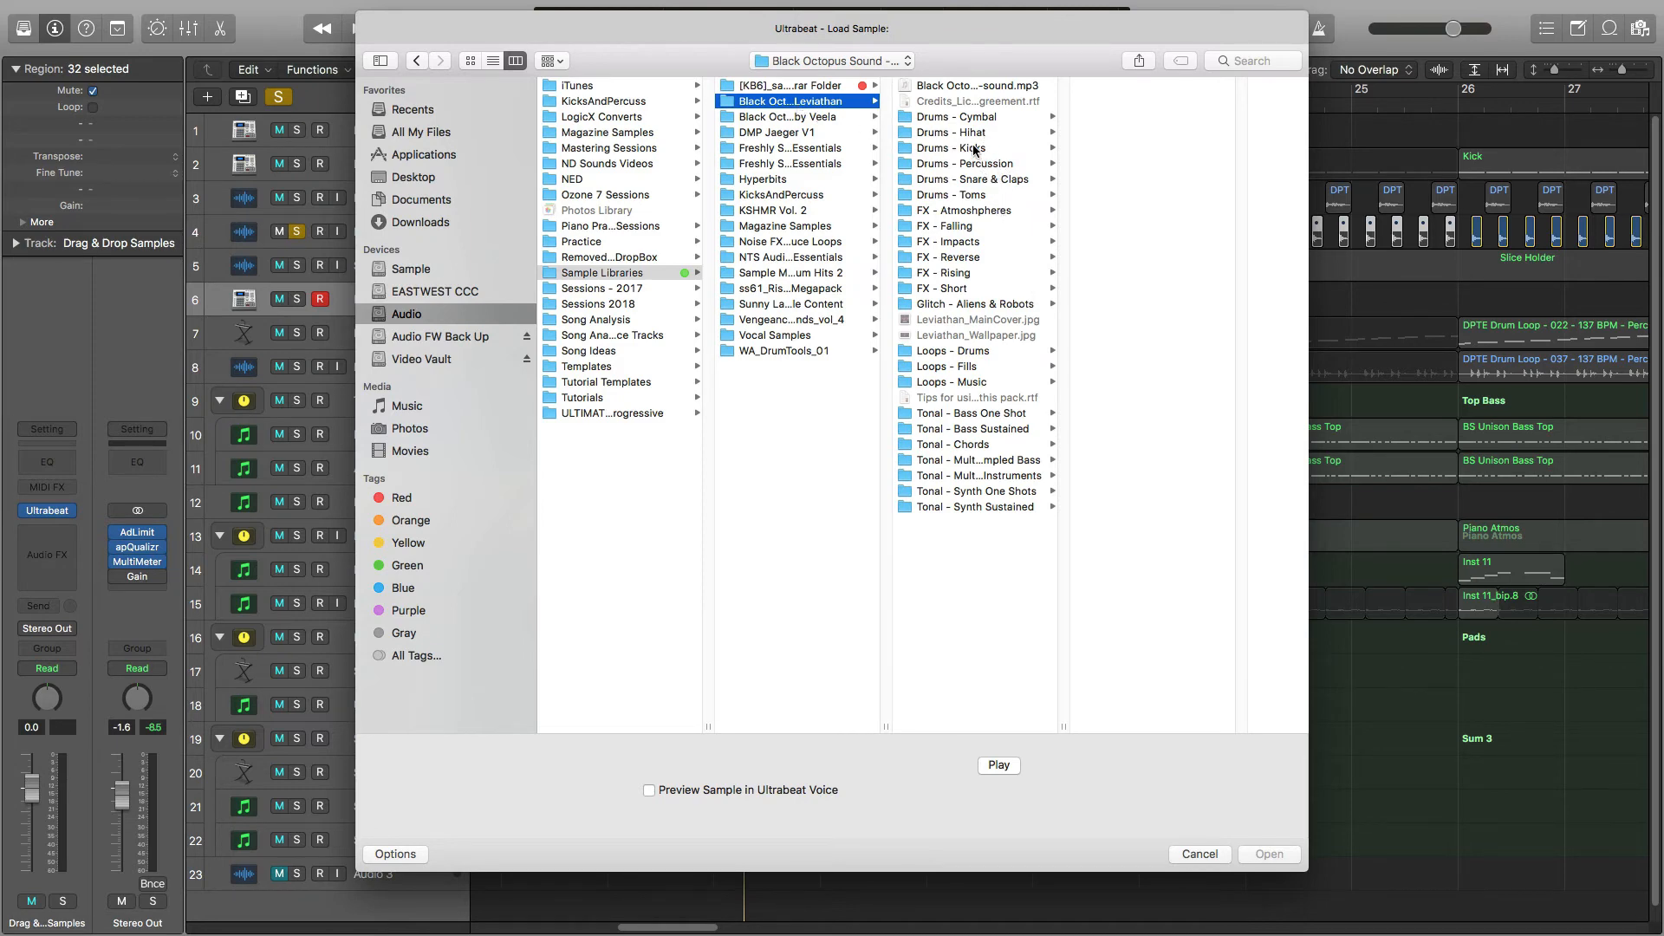
left_click(968, 118)
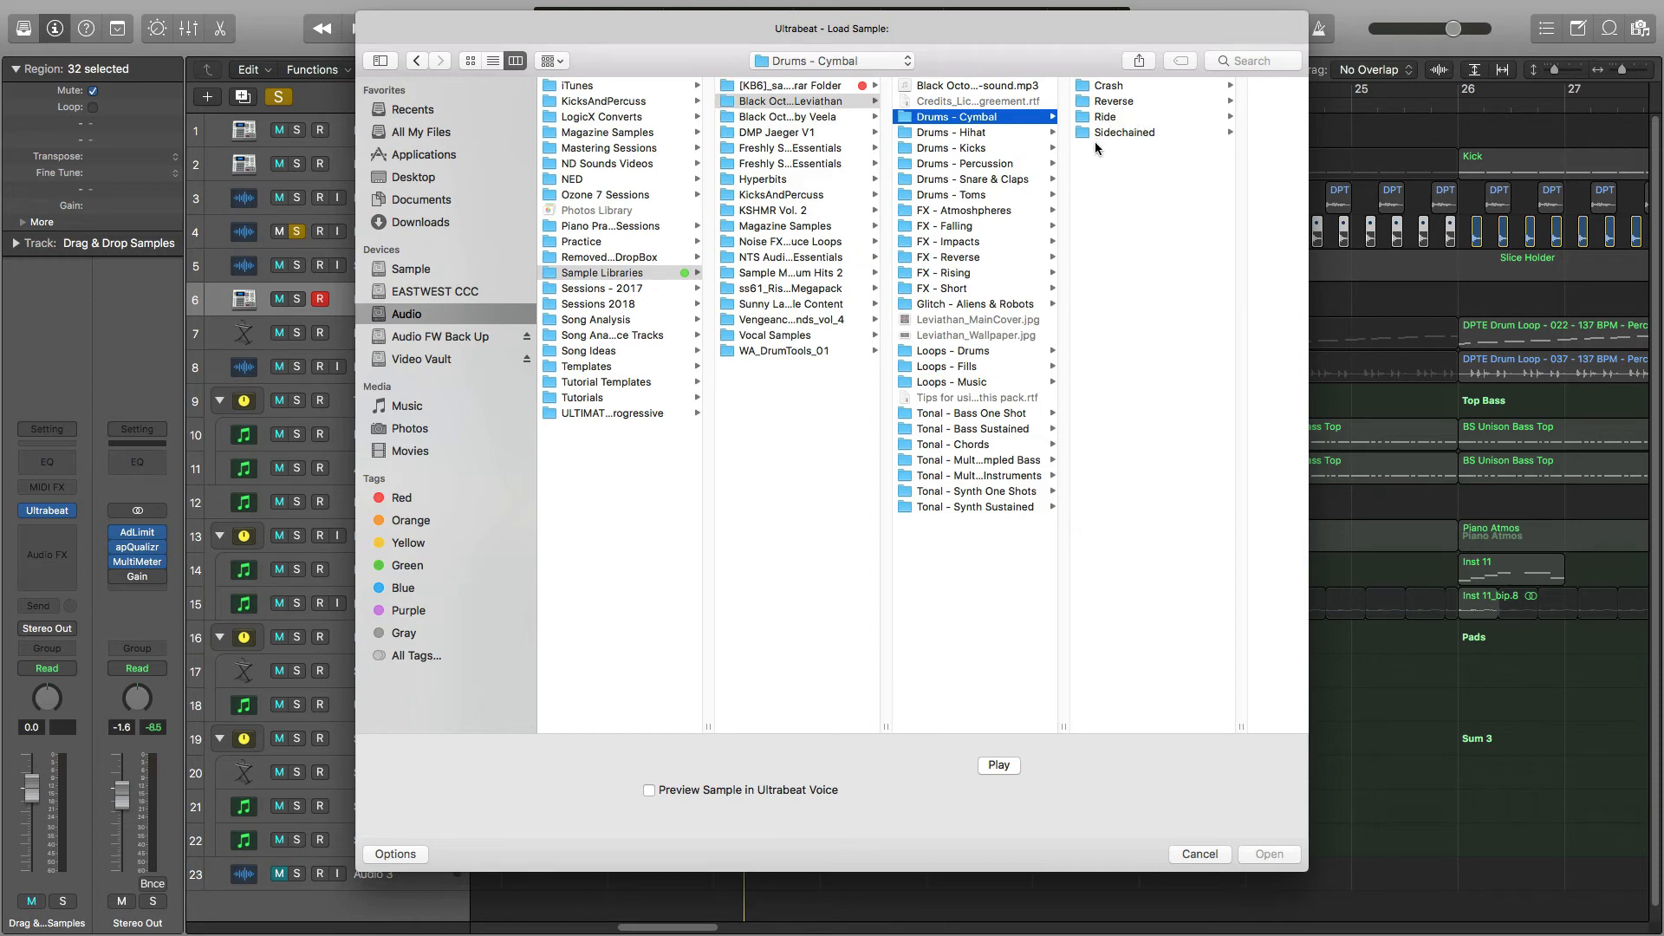
left_click(973, 133)
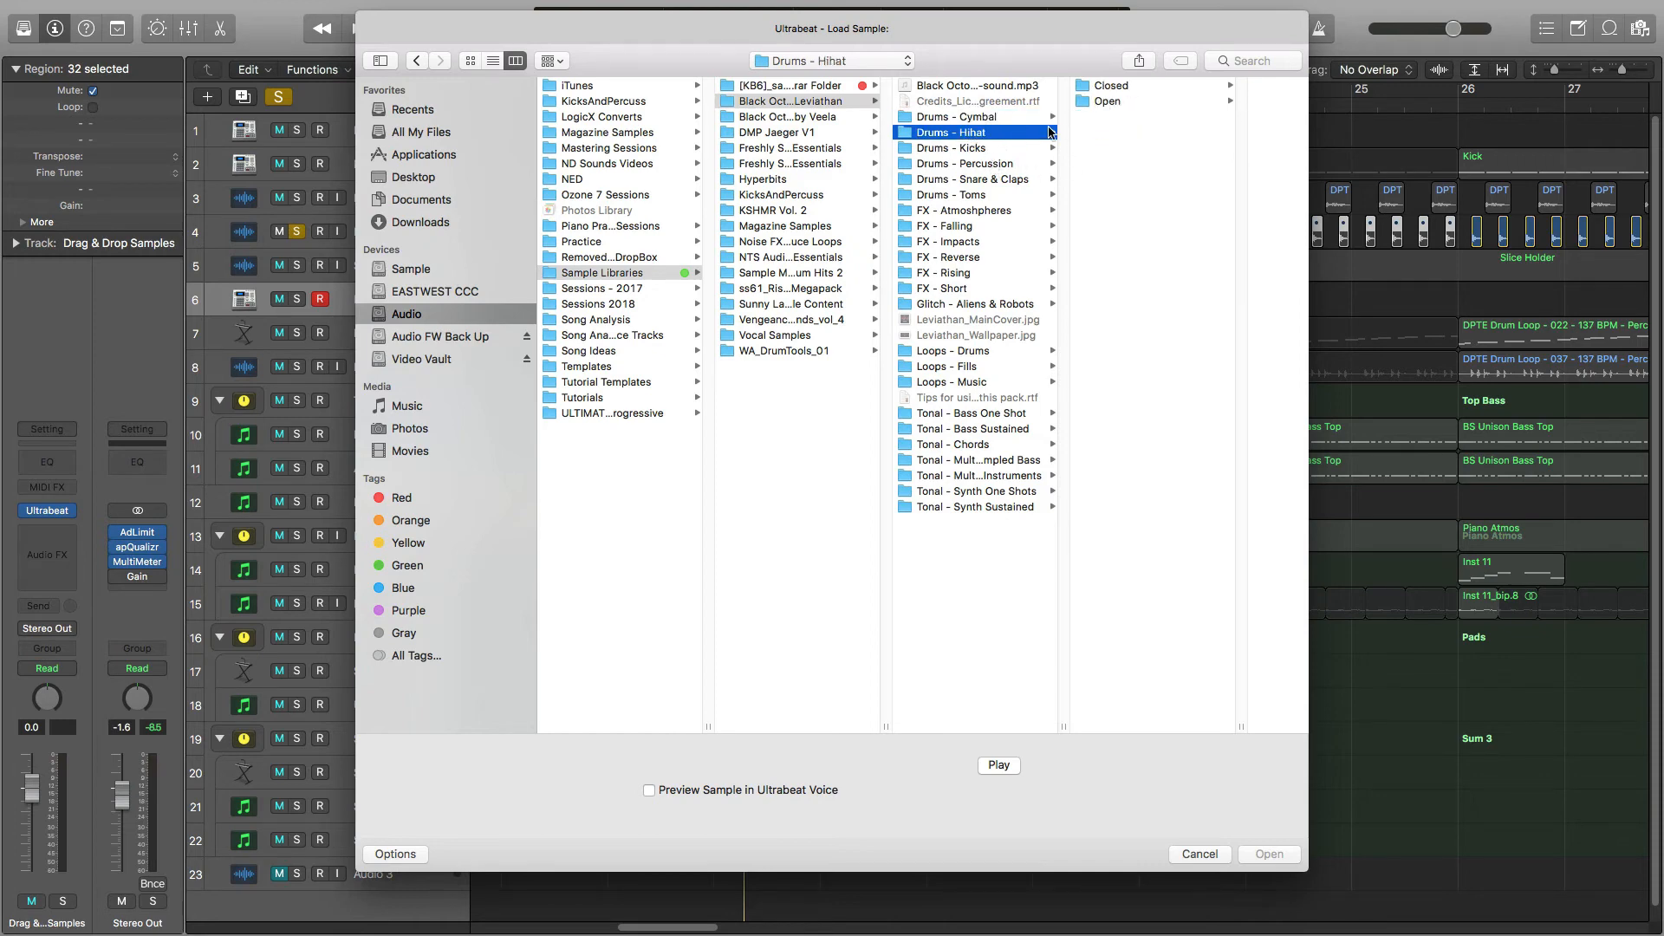
left_click(1111, 86)
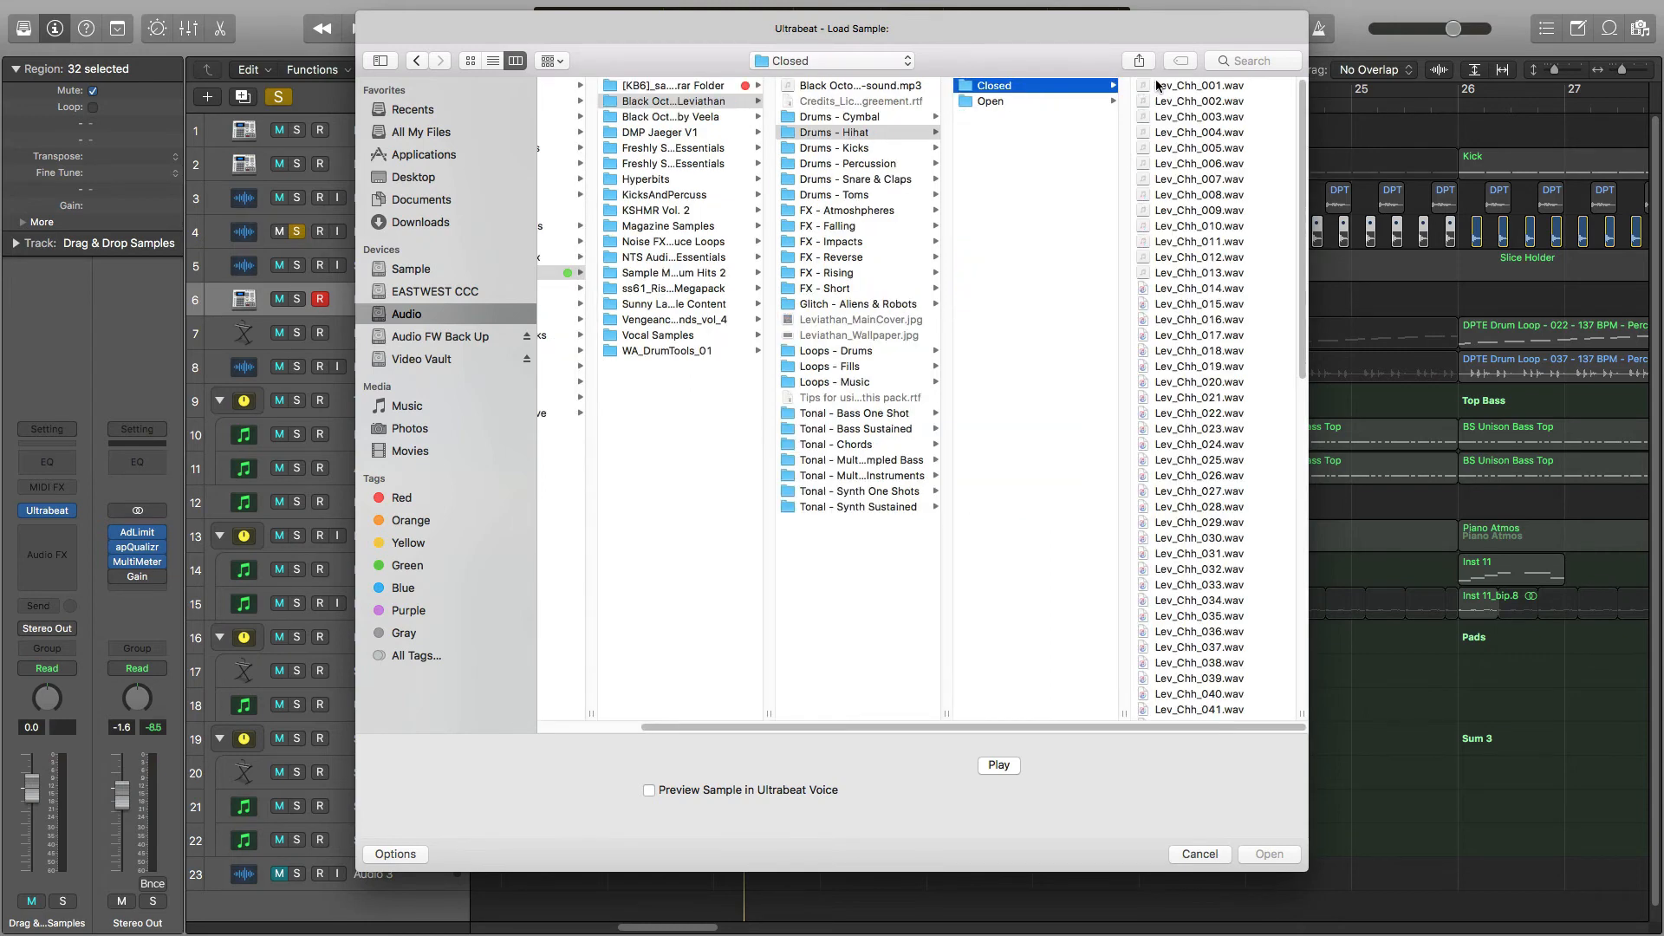
Audition the closed hi-hat samples from Lev_Chh_001.wav onward and load Lev_Chh_010.wav into the Sample 01 voice.
left_click(1161, 84)
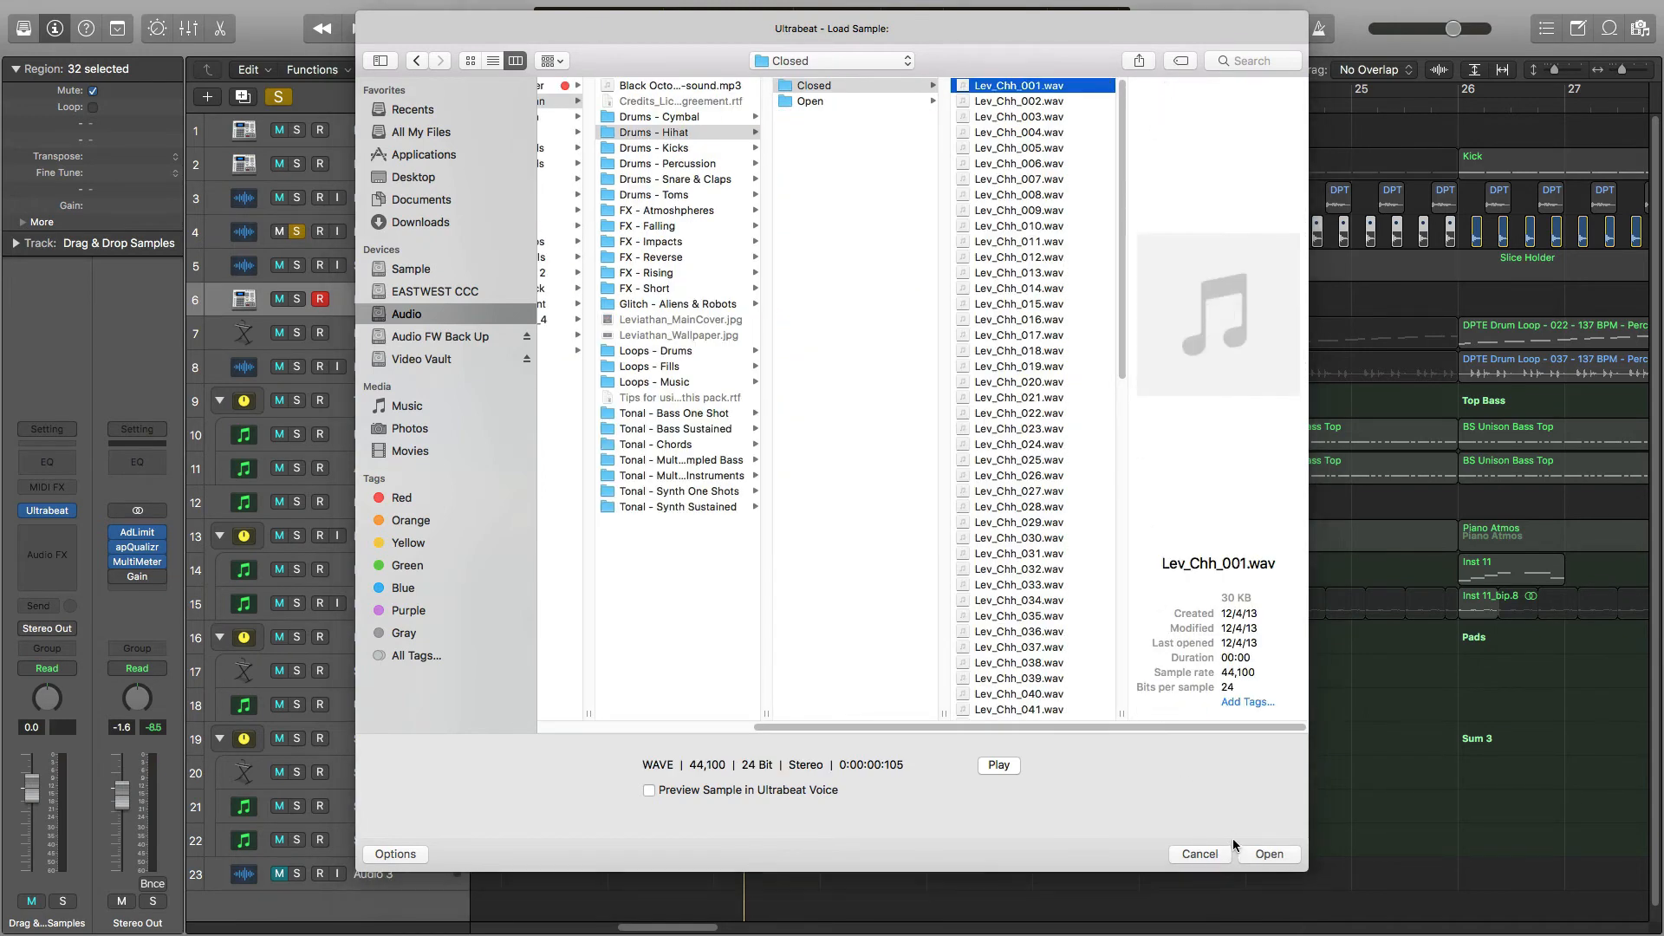
key("space")
key("Down")
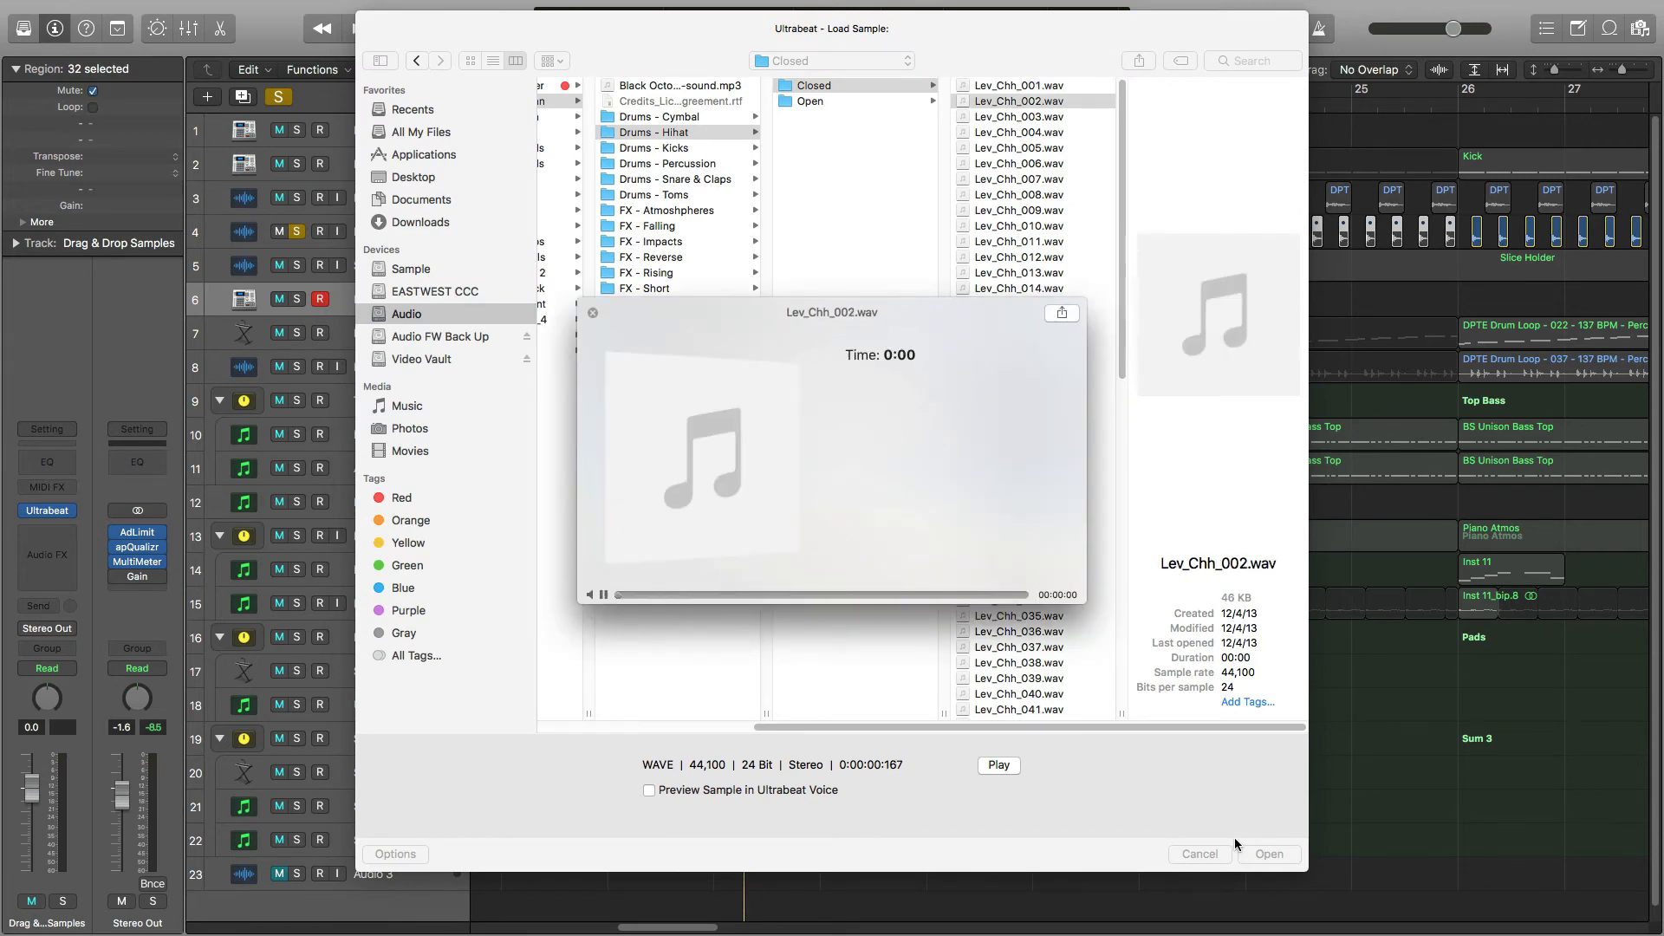
key("Down")
key("Down")
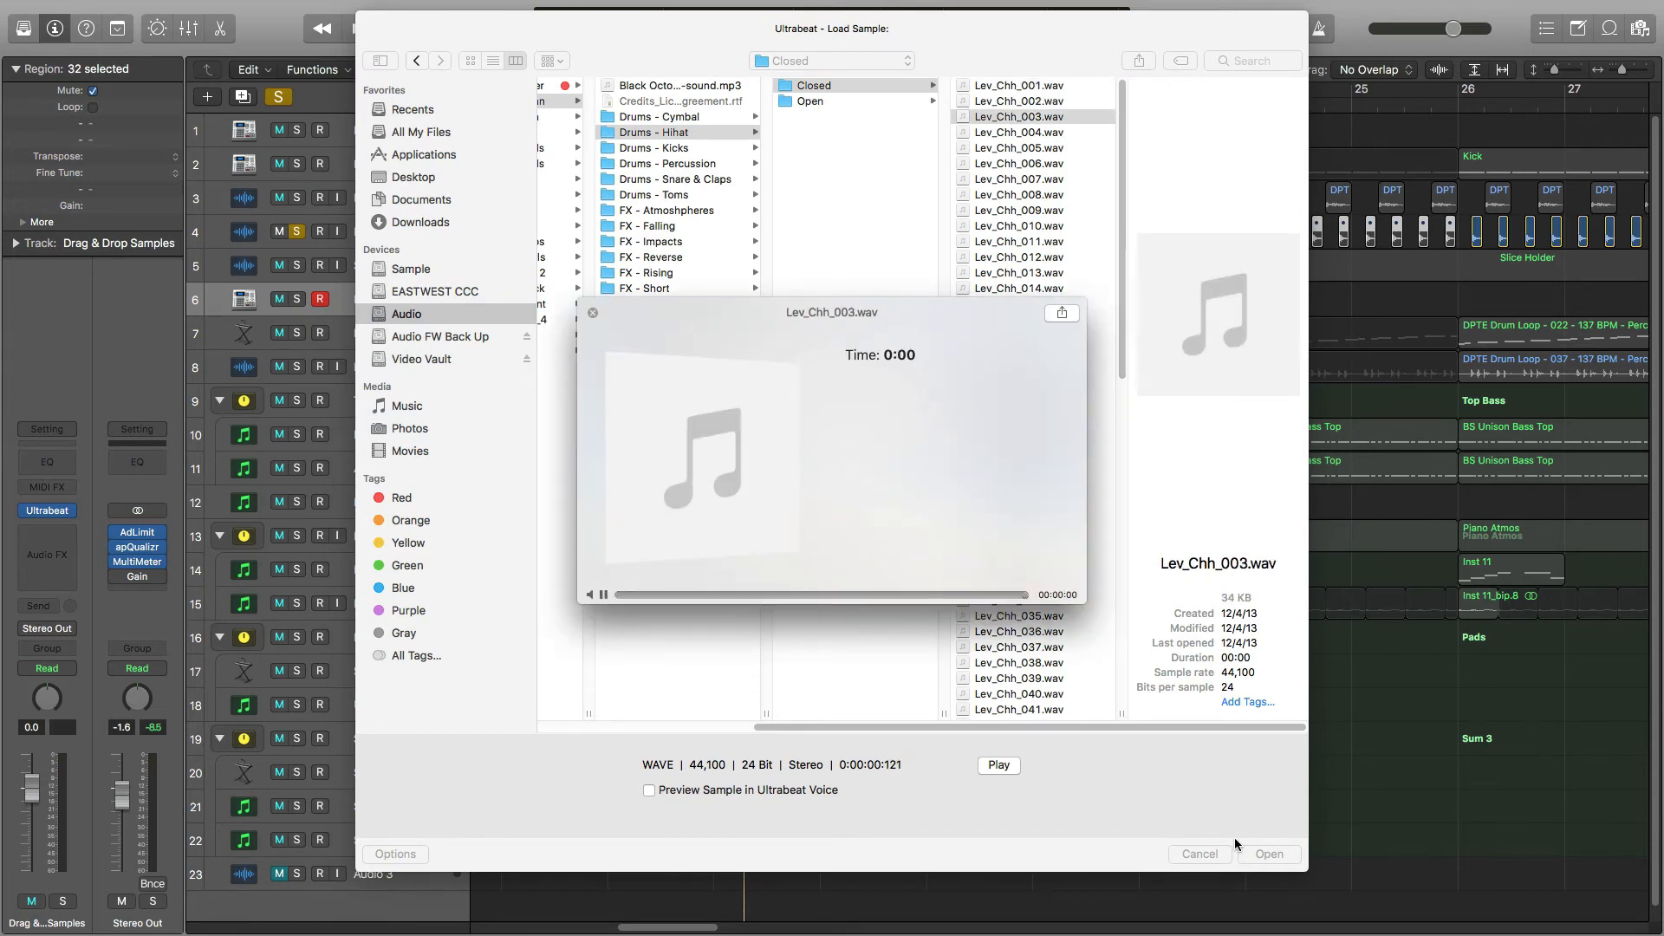
key("Down")
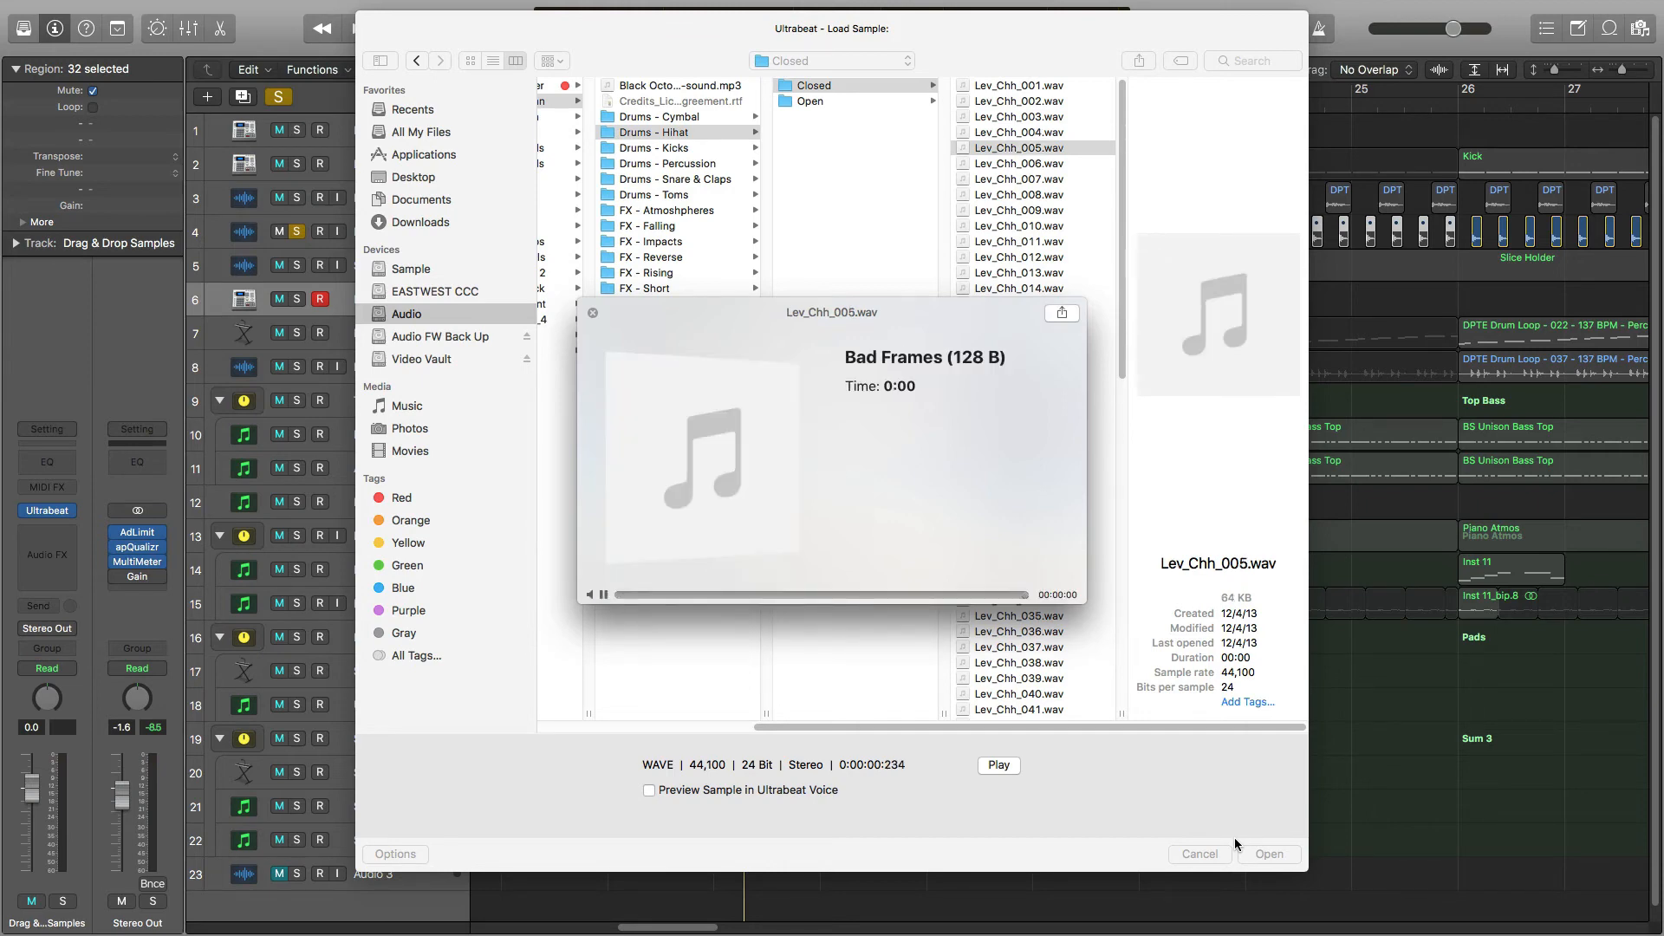
key("Down")
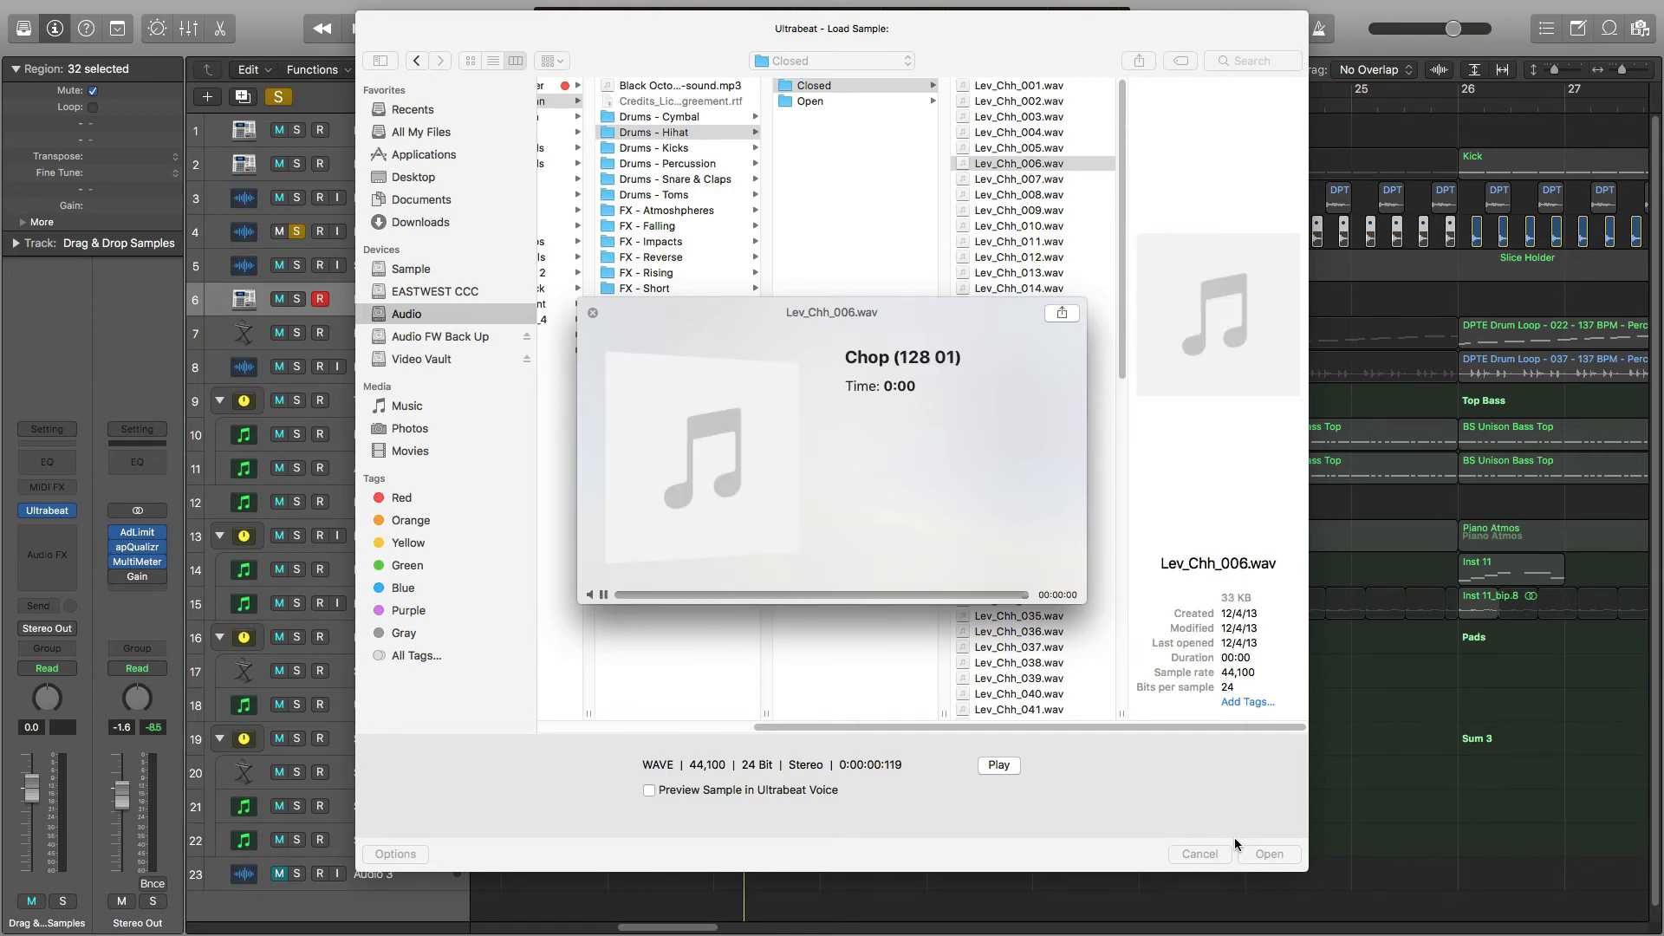
key("Down")
key("Down")
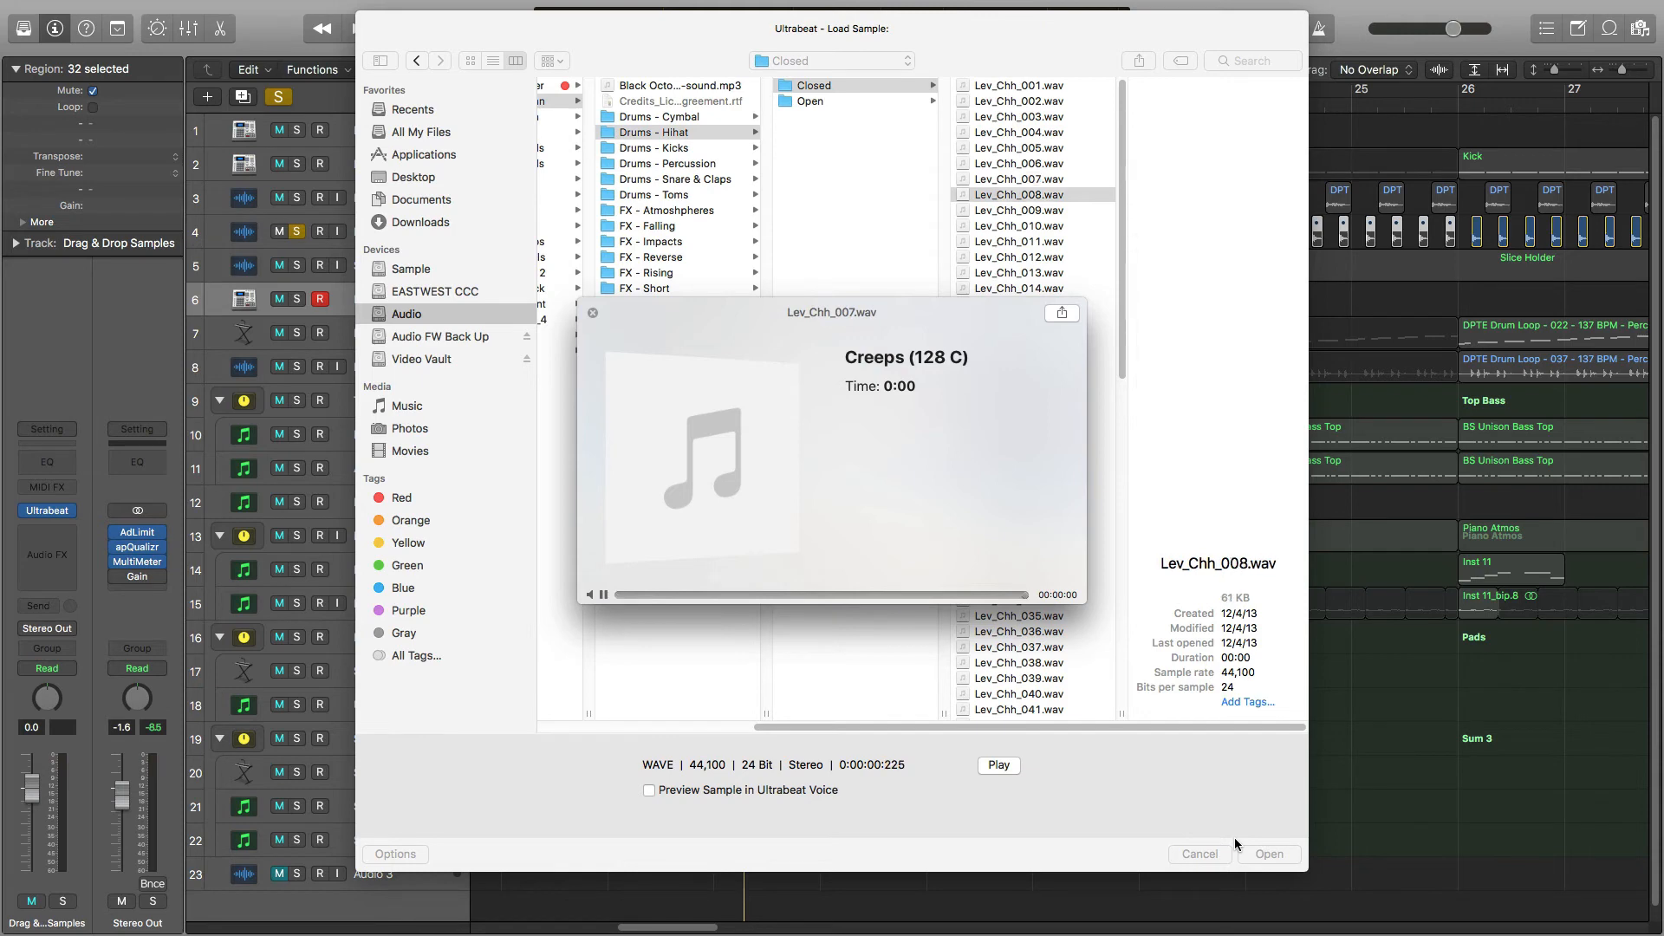
key("Down")
key("Down")
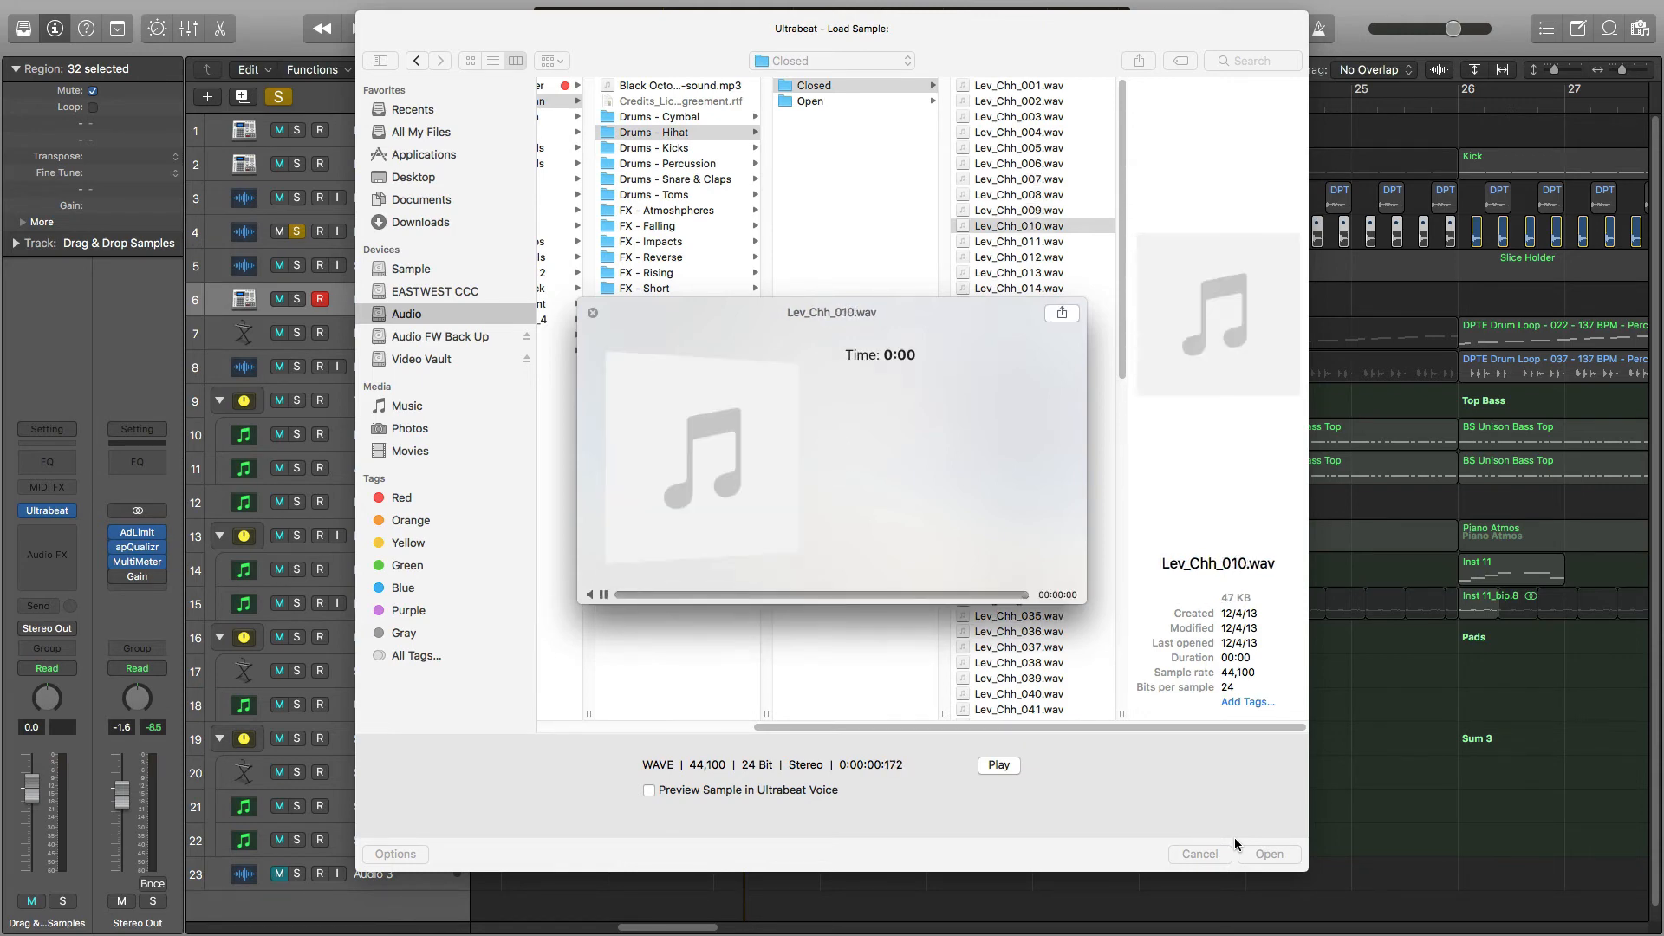
key("Down")
key("Up")
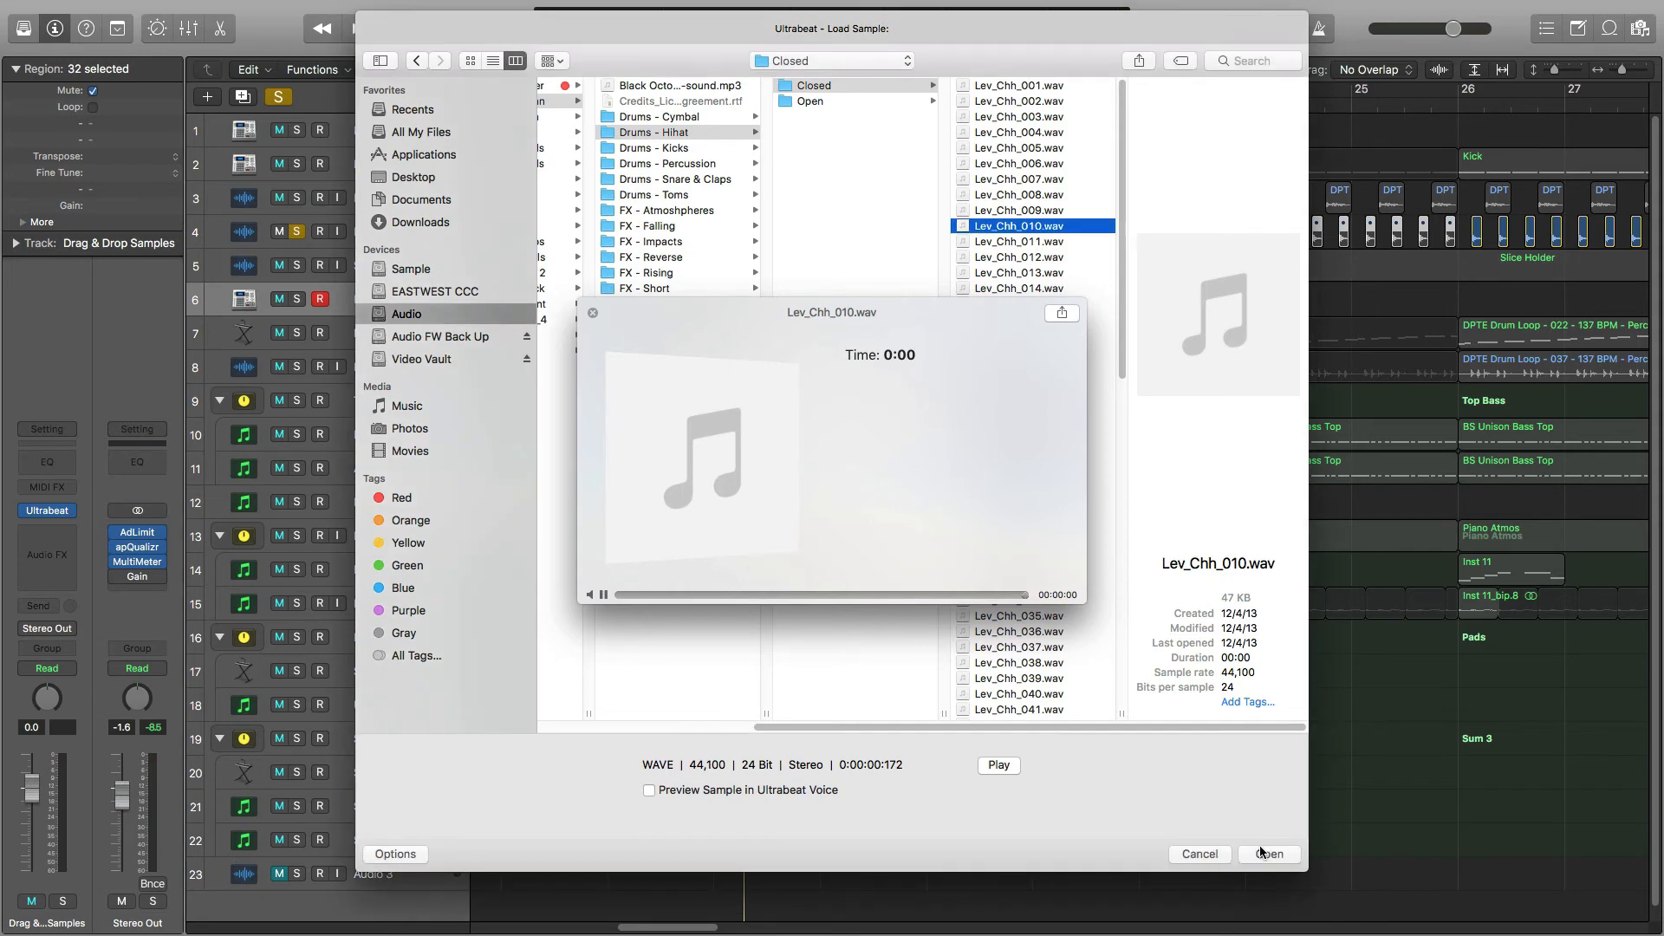
left_click(1269, 854)
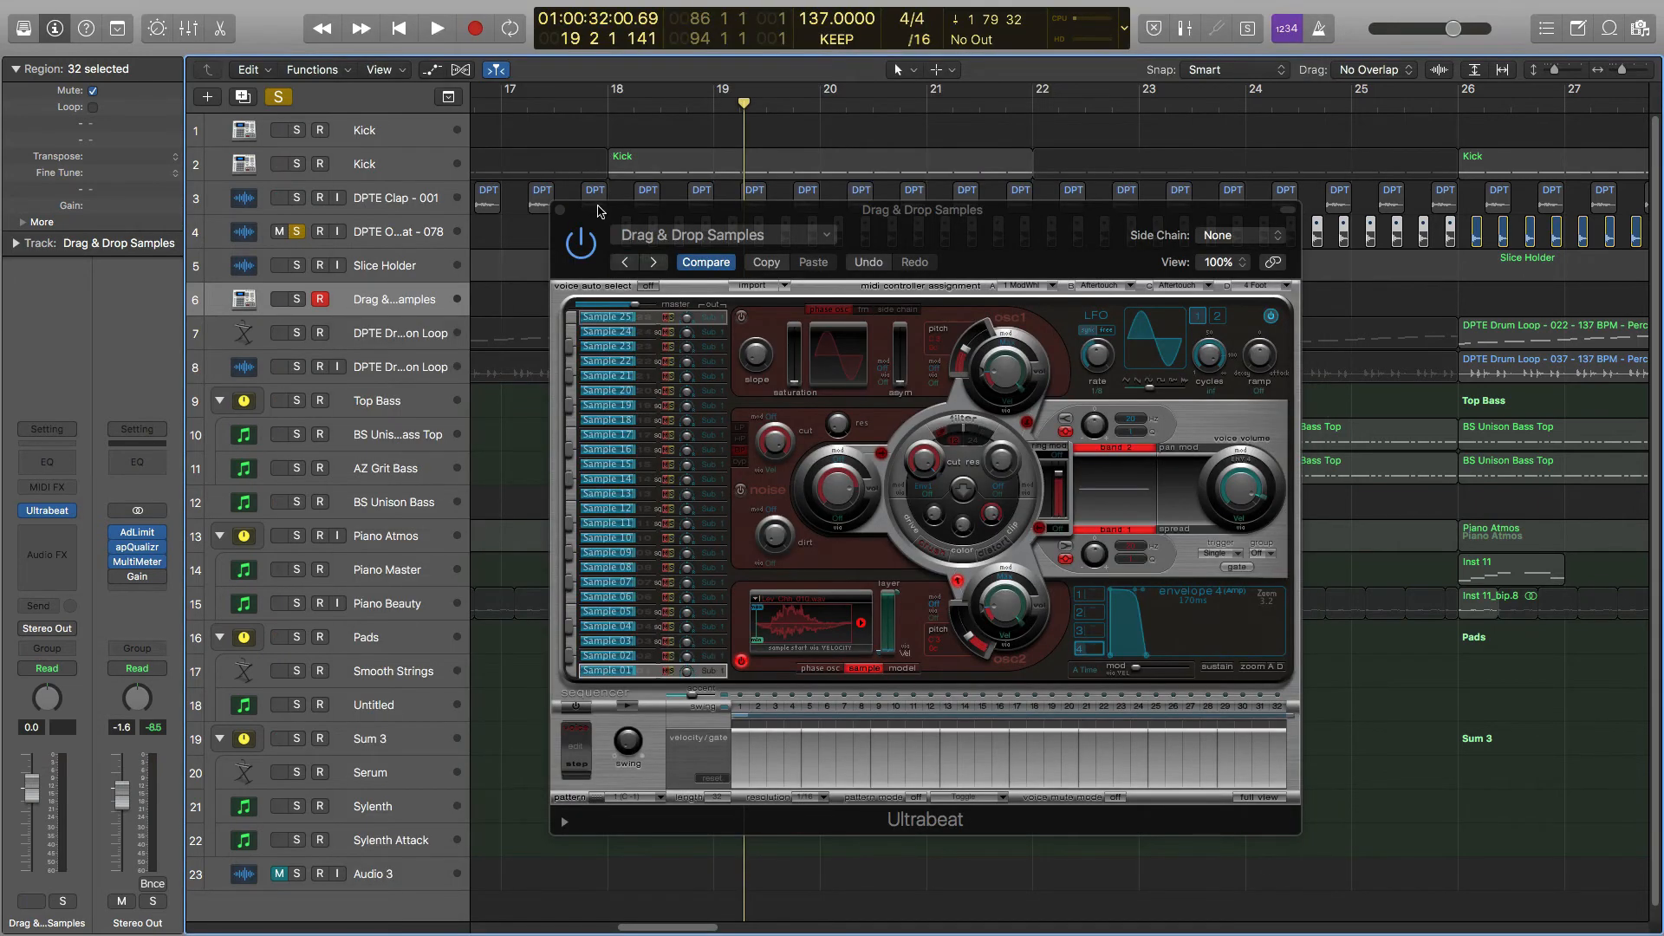
Create an empty MIDI region at bar 18 on the Drag & Drop Samples track and solo that track.
left_click_drag(598, 211, 895, 310)
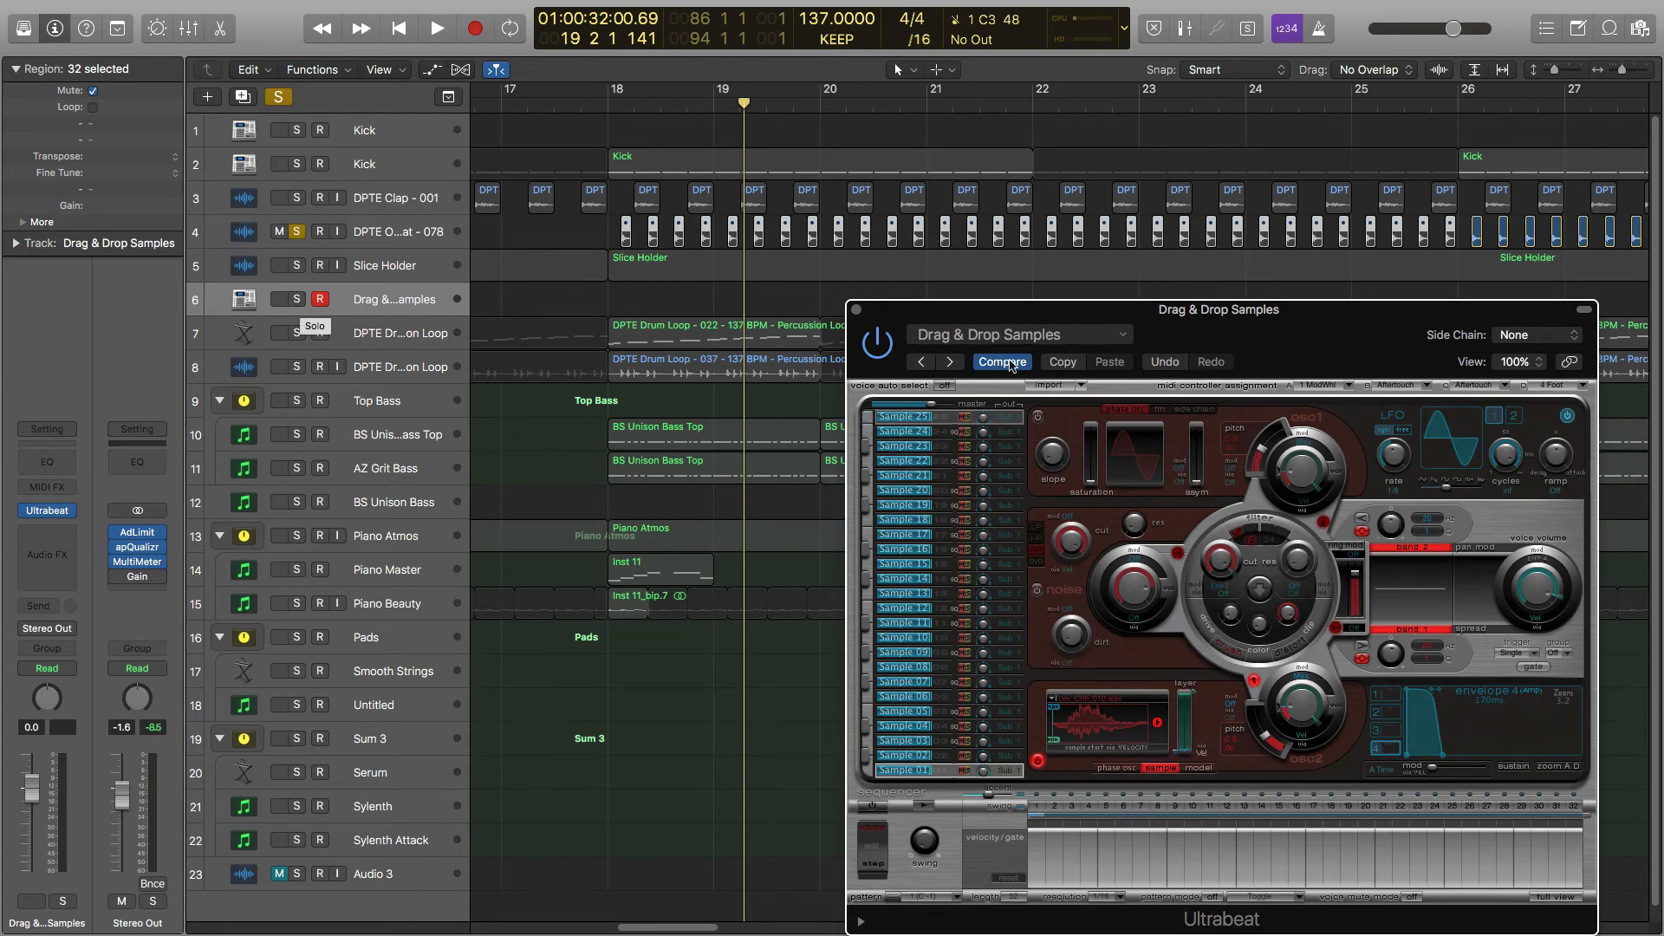
right_click(628, 305)
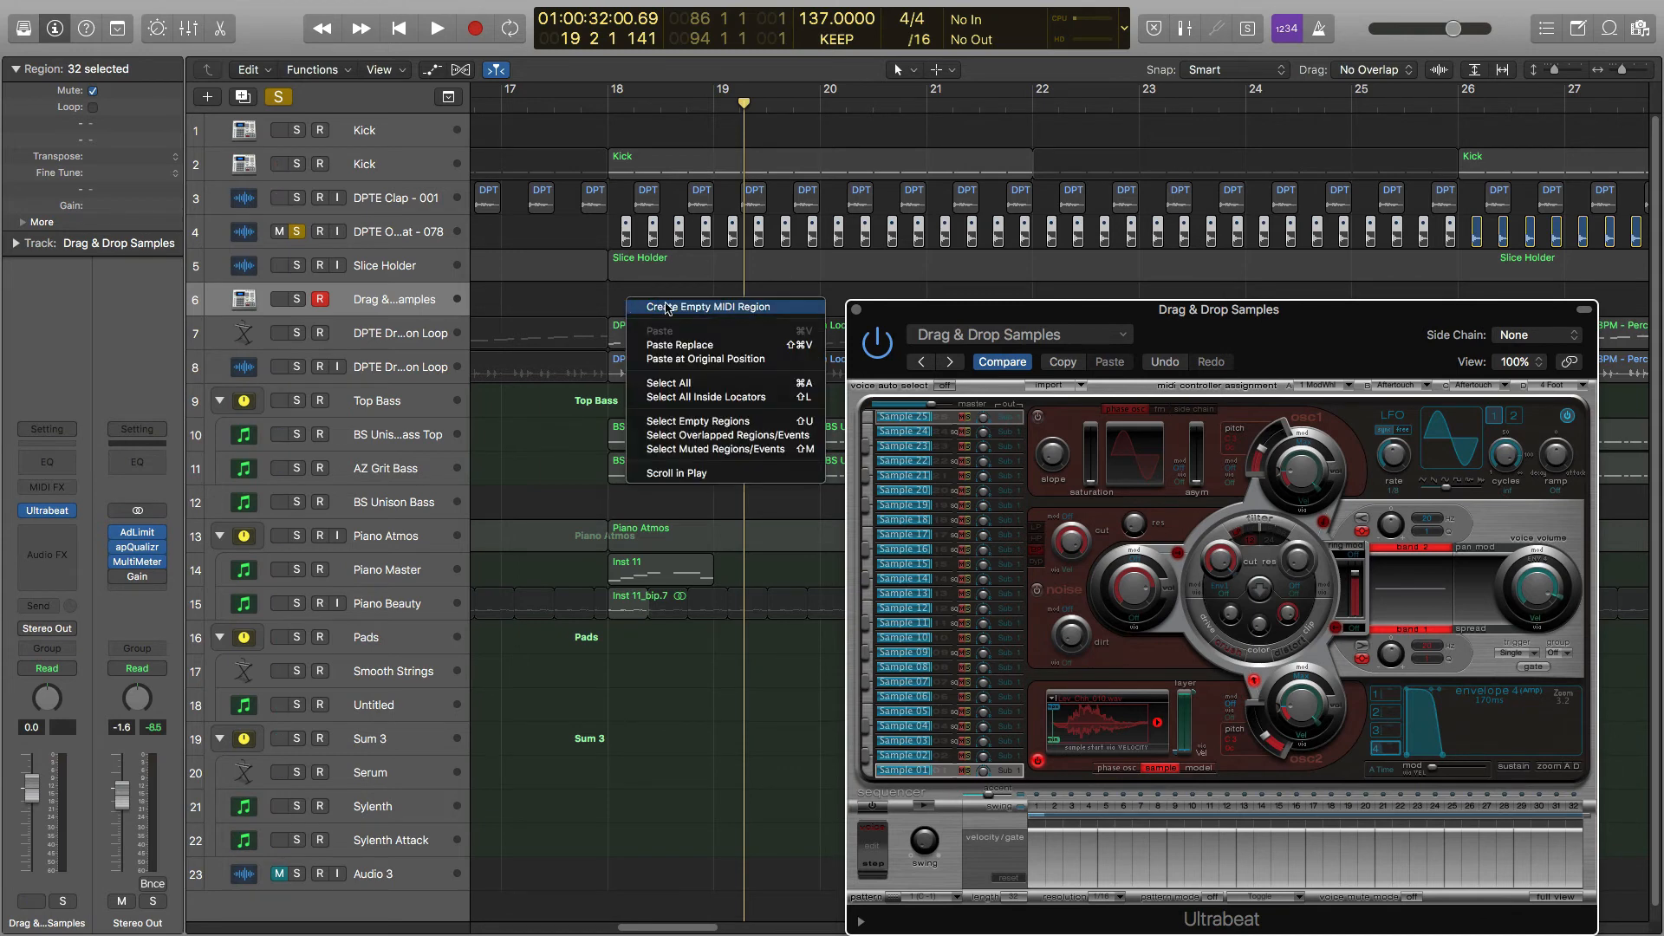
left_click(667, 308)
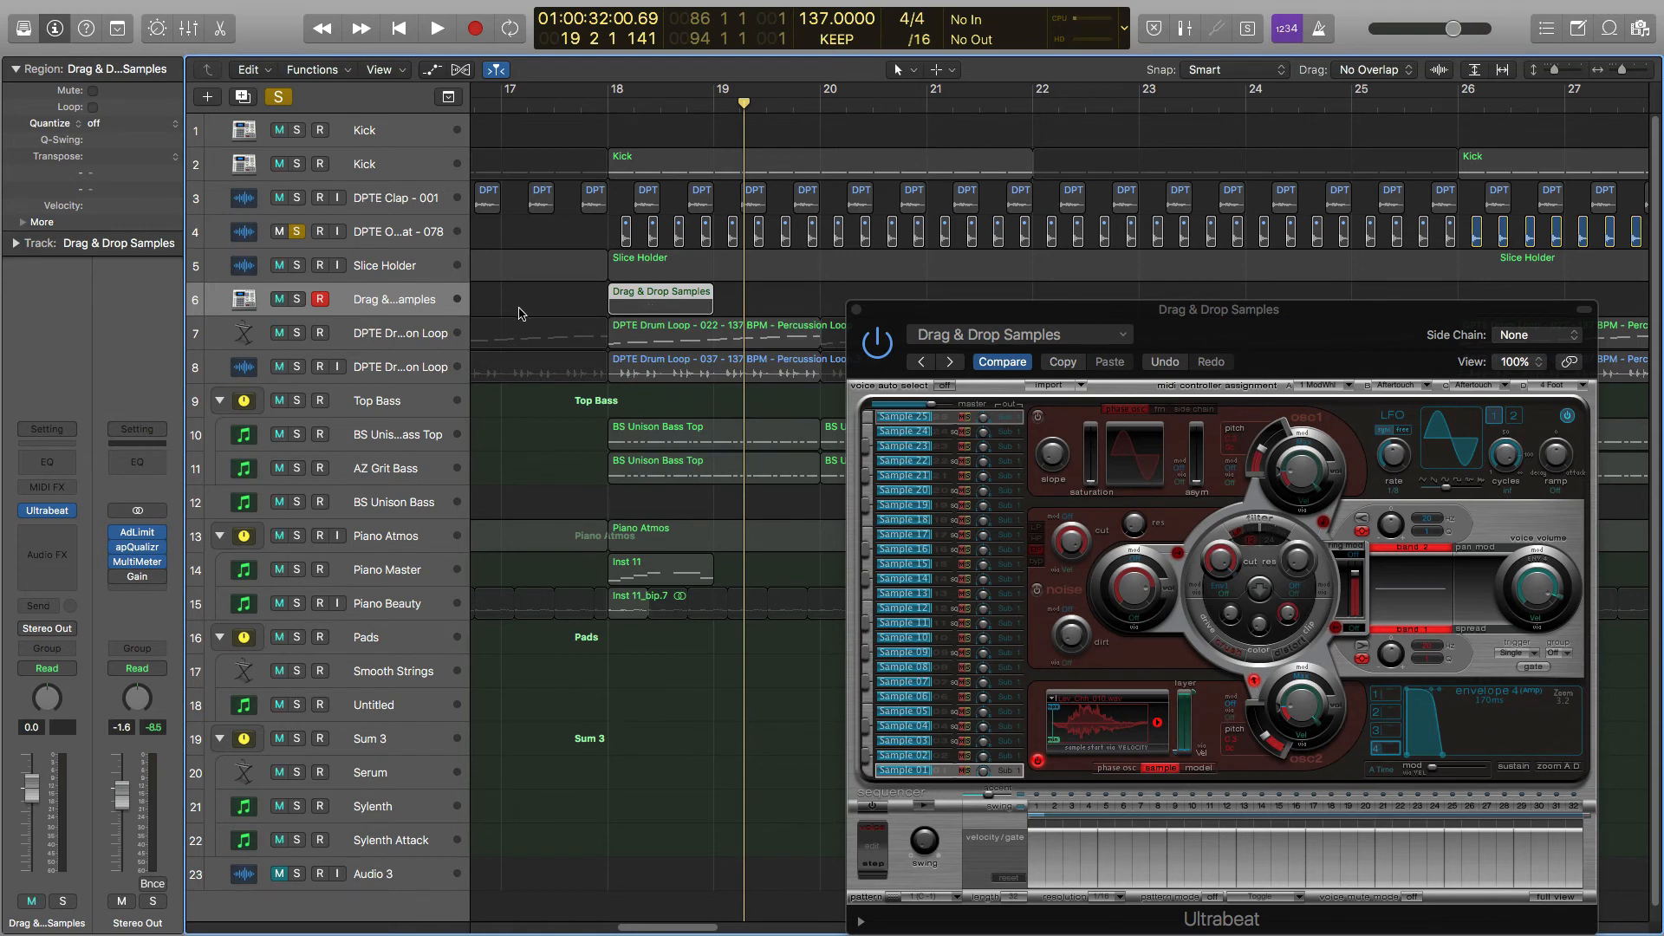
left_click(297, 300)
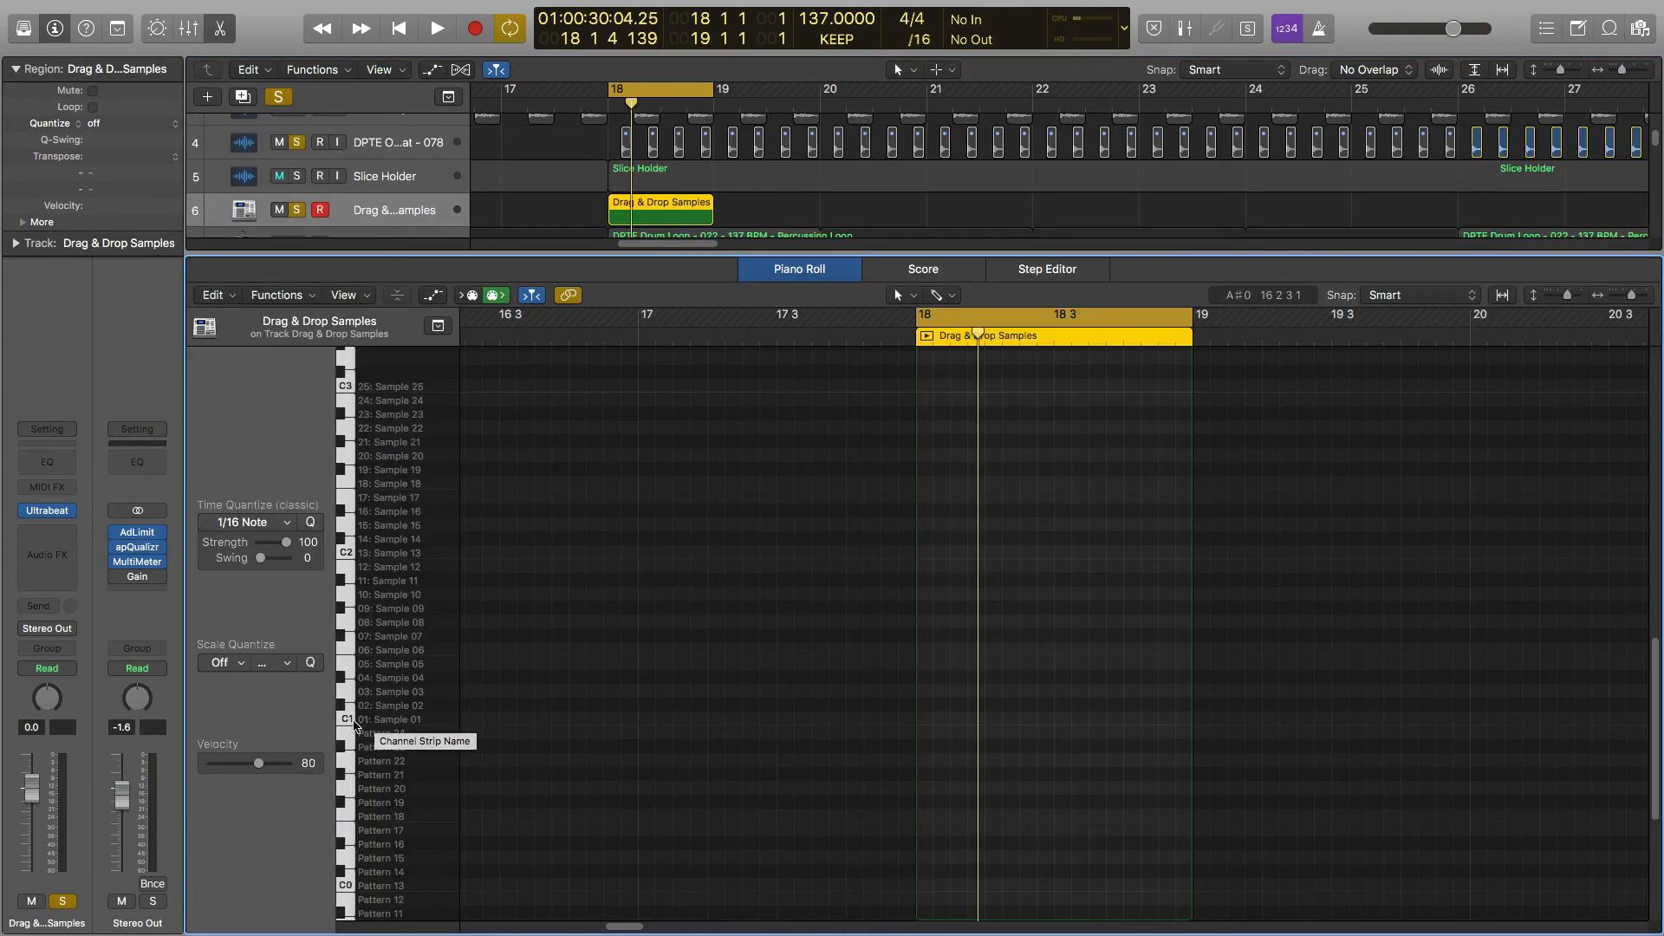
Draw four off-beat C1 notes for Sample 01 across bar 18, one on the third sixteenth of each beat.
left_click(345, 719)
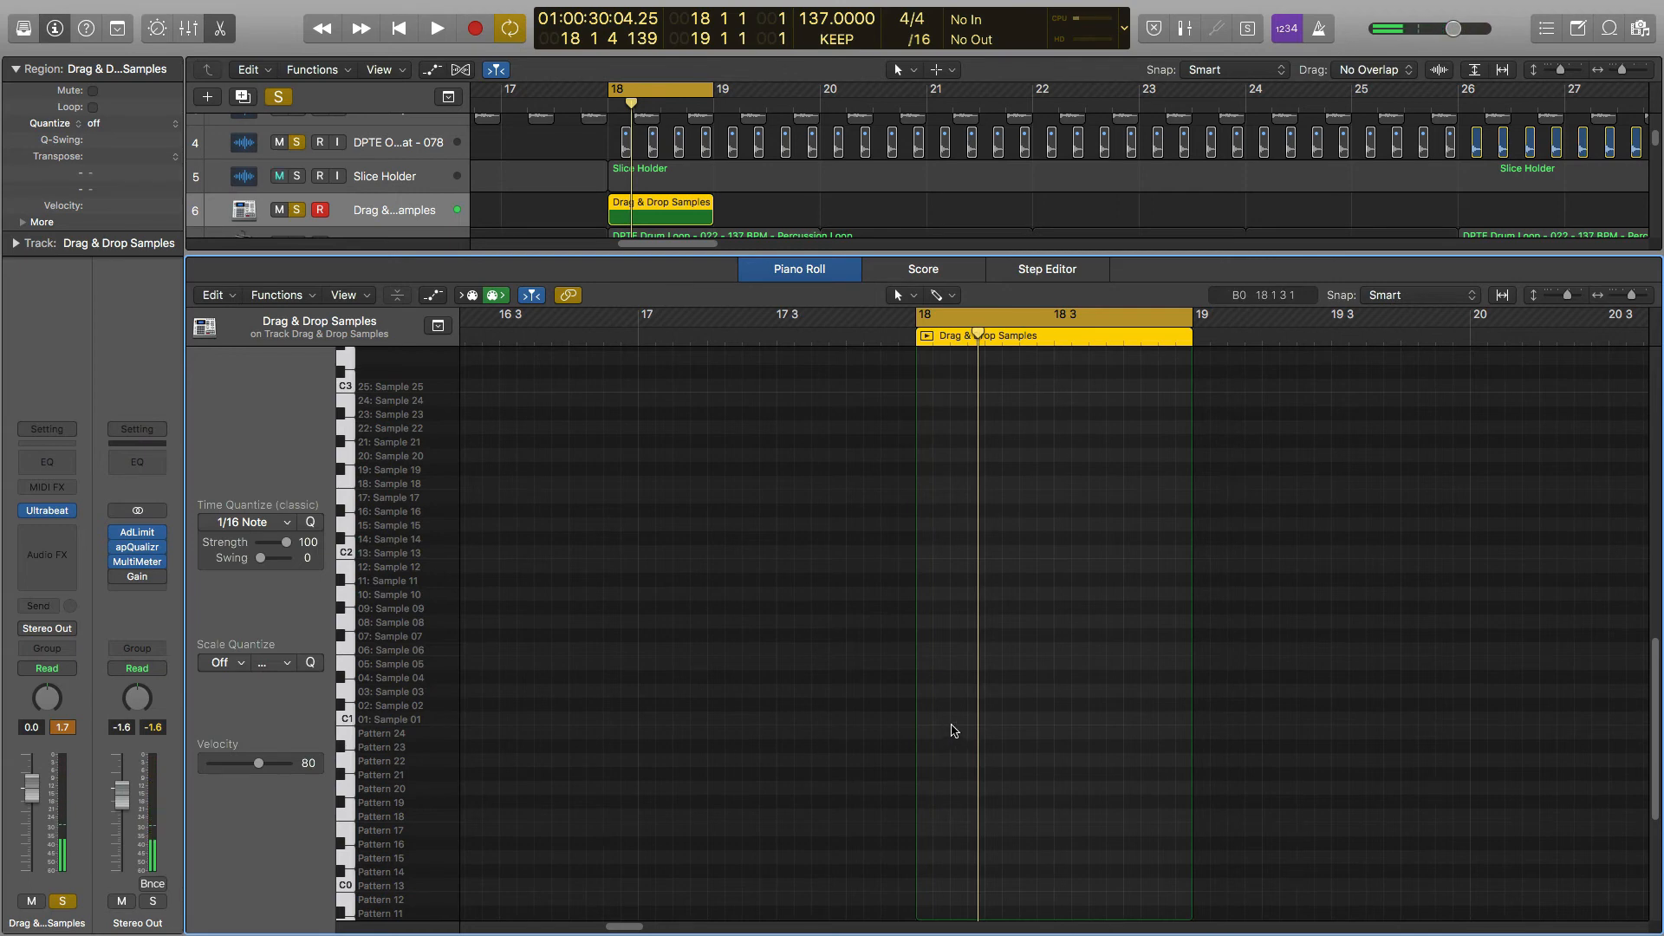
key("super")
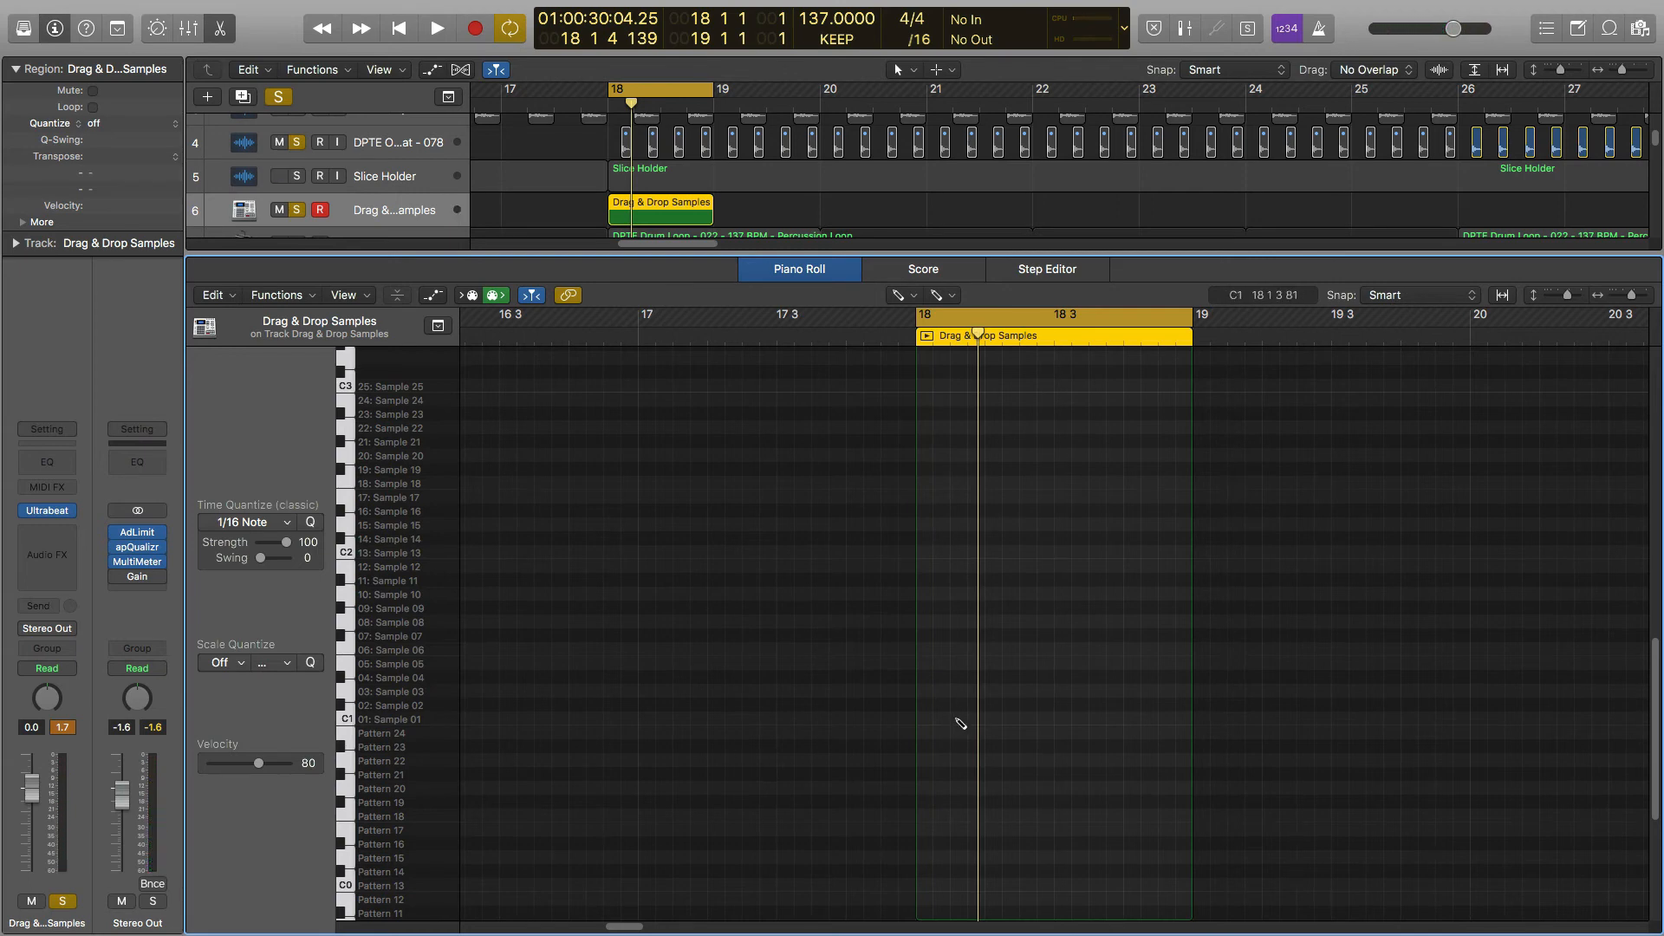
left_click(957, 718)
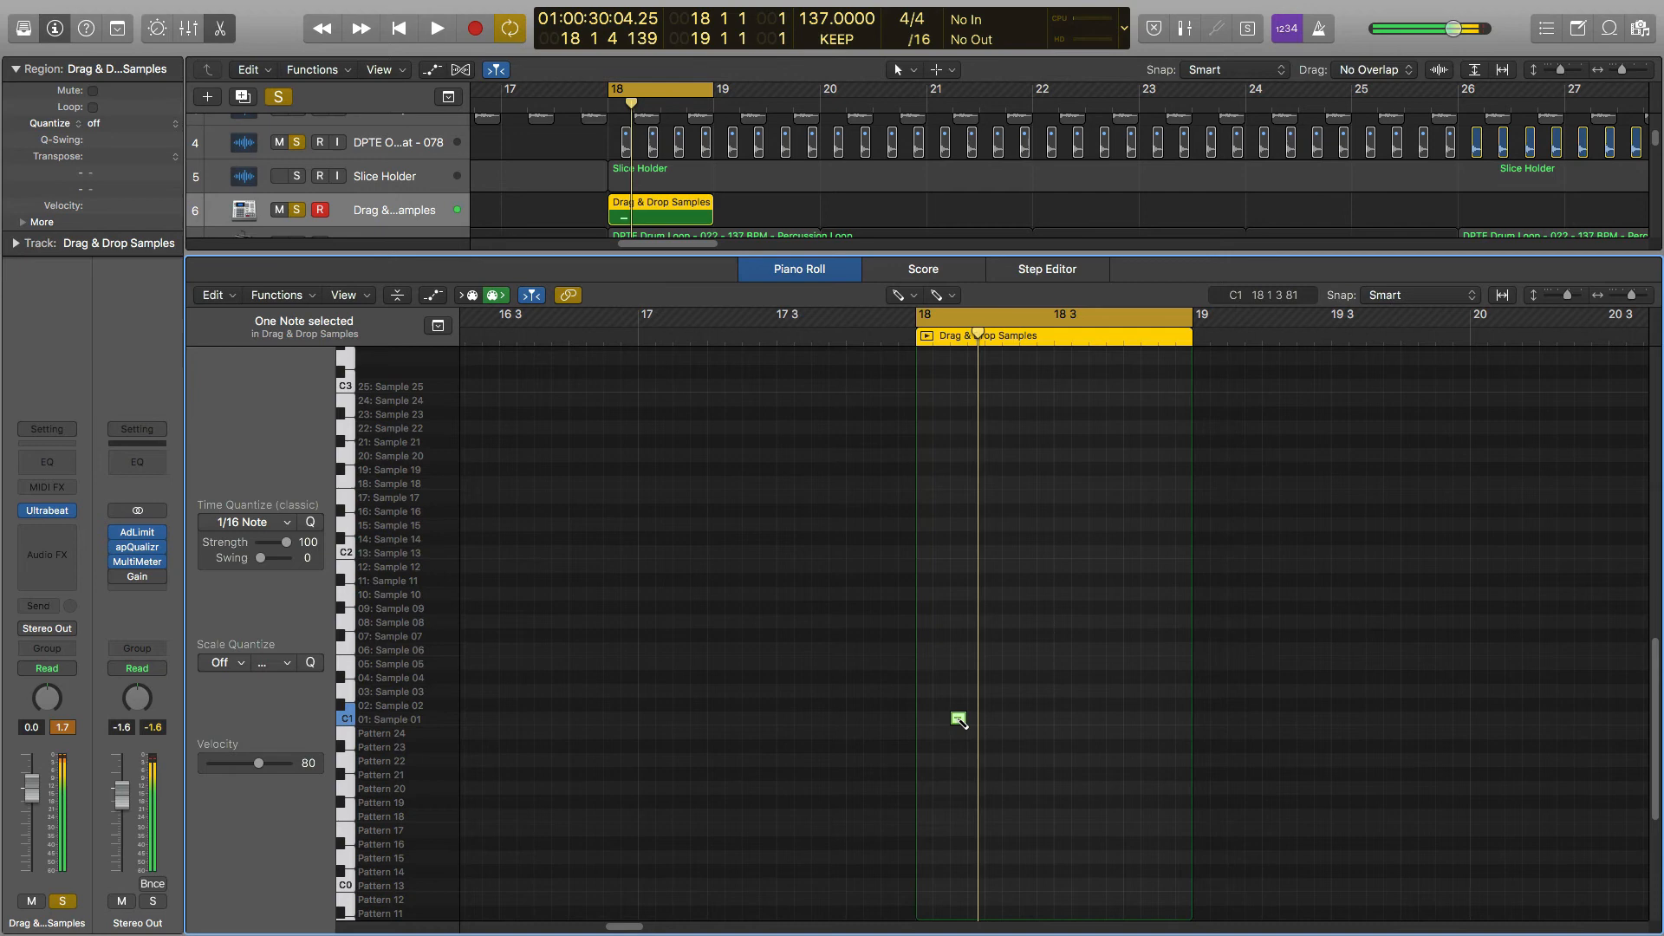
left_click(1027, 718)
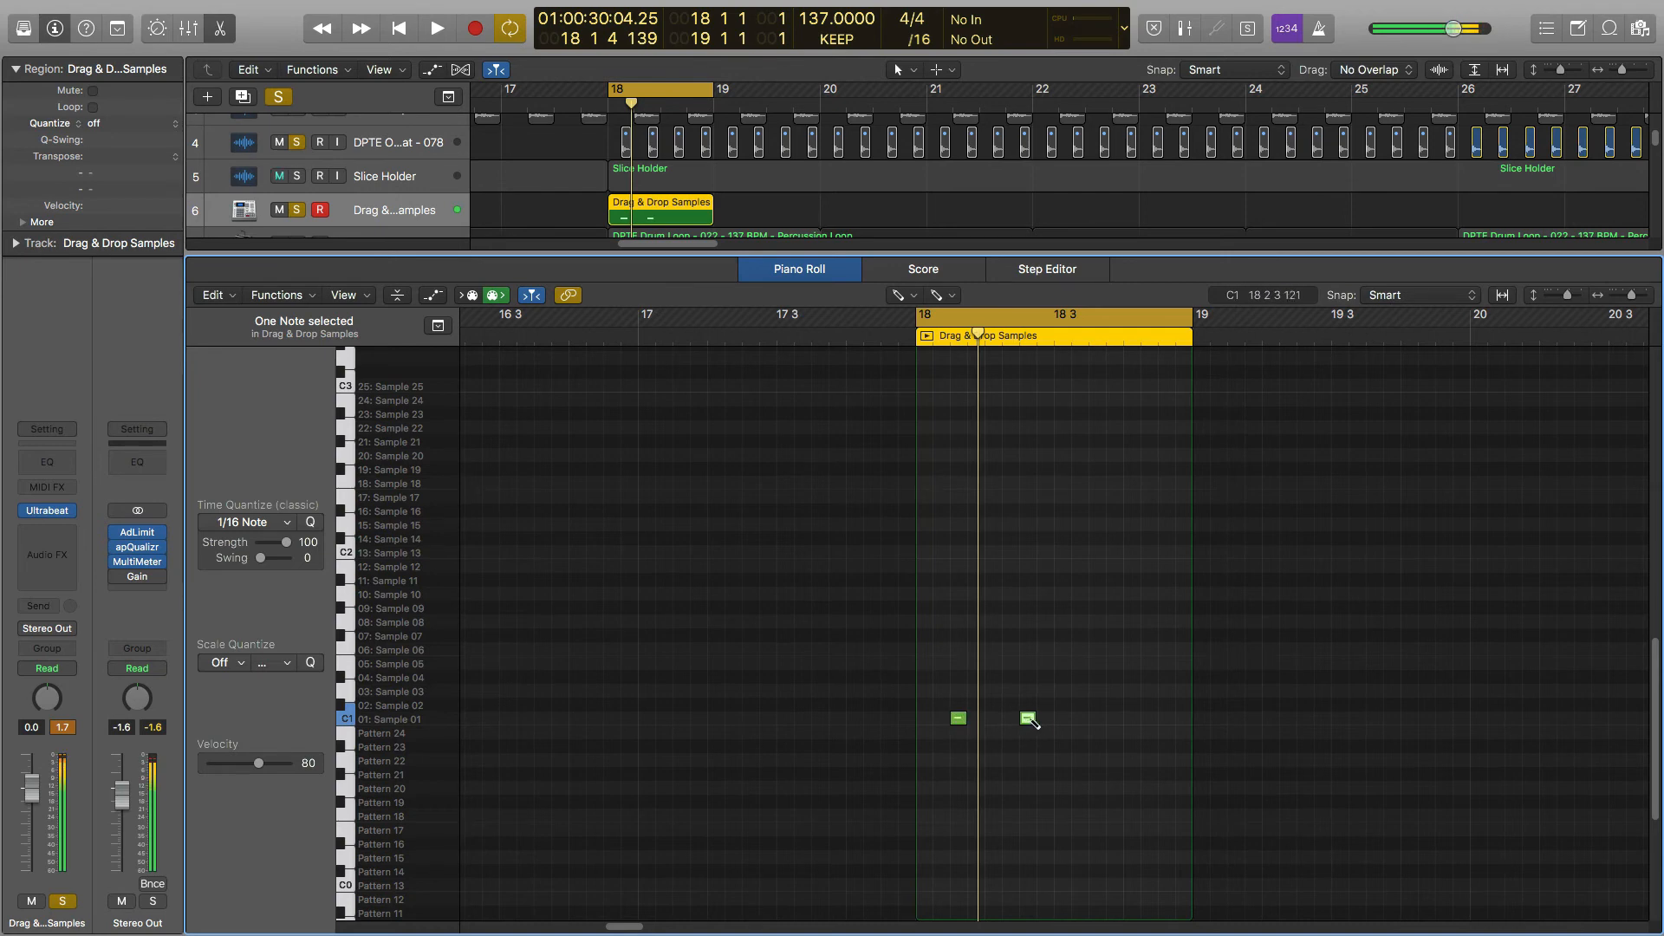
left_click(1096, 719)
left_click(1166, 718)
Play back the hi-hat pattern in the cycle and return the Piano Roll to the Pointer Tool.
key("space")
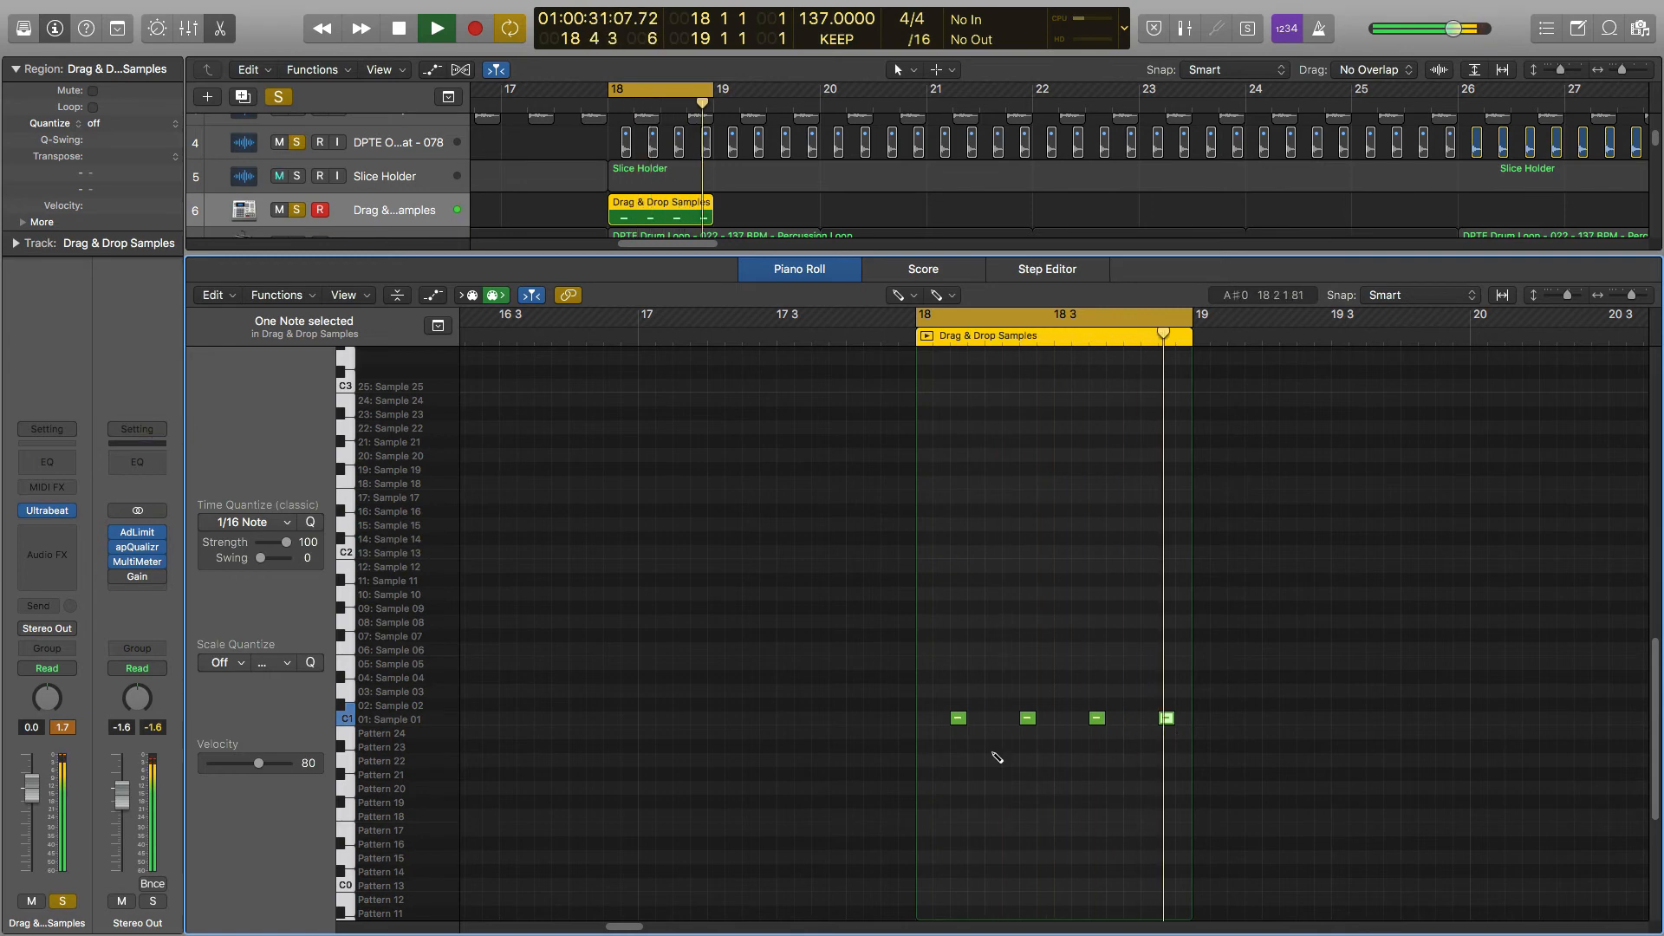
key("space")
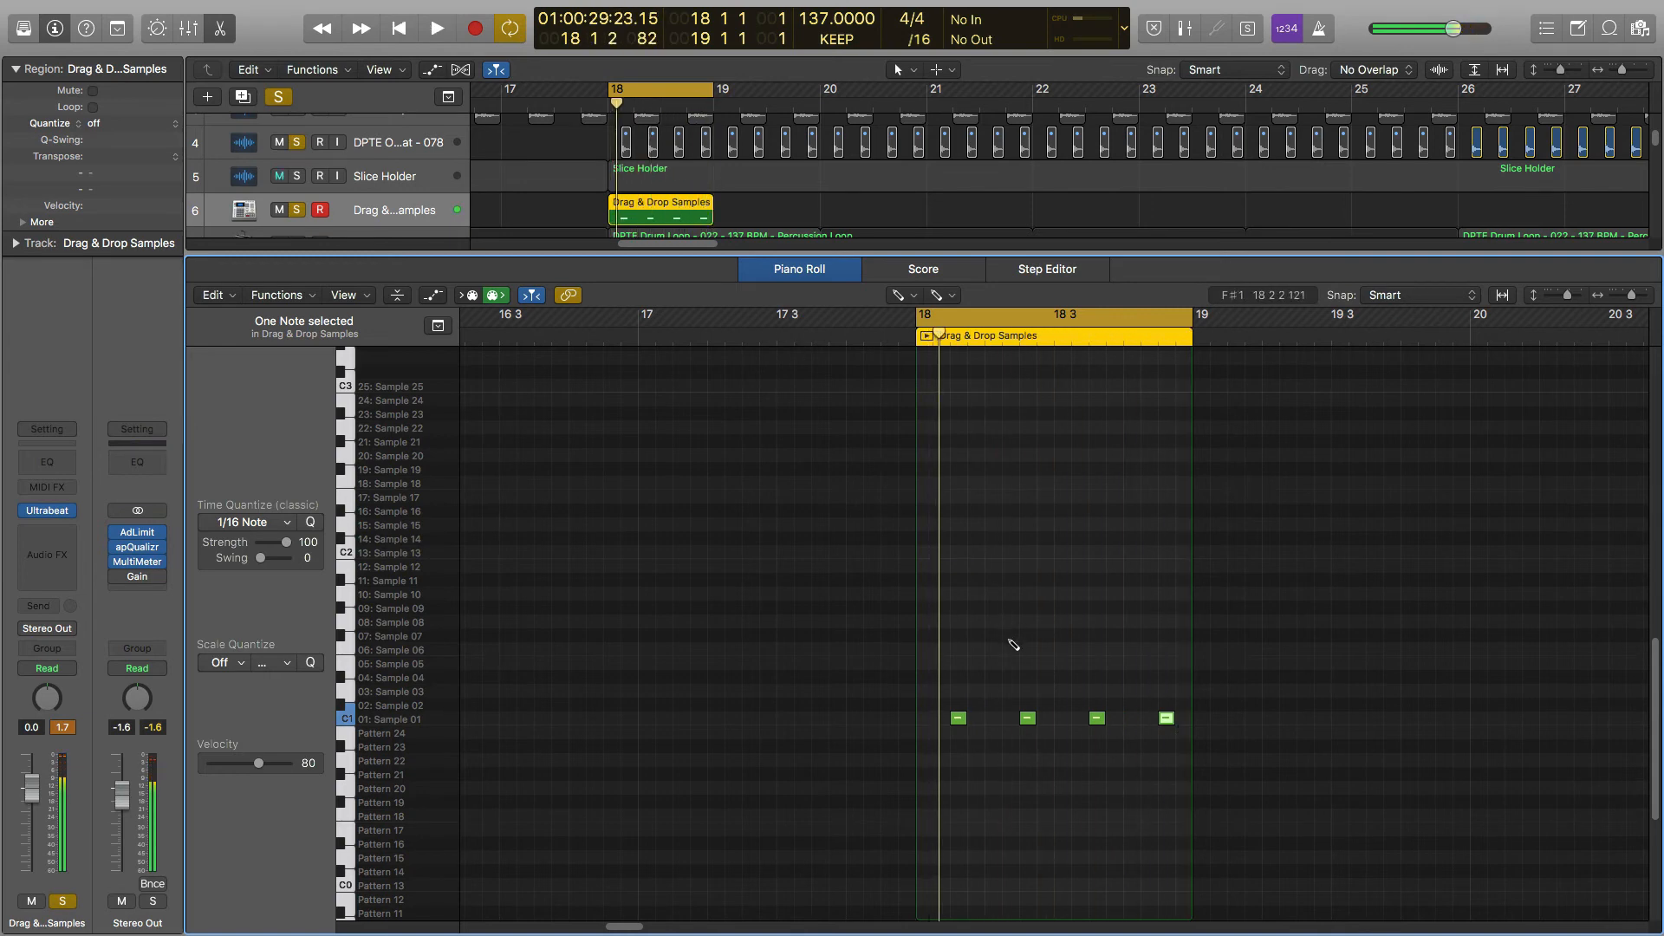
key("space")
key("space")
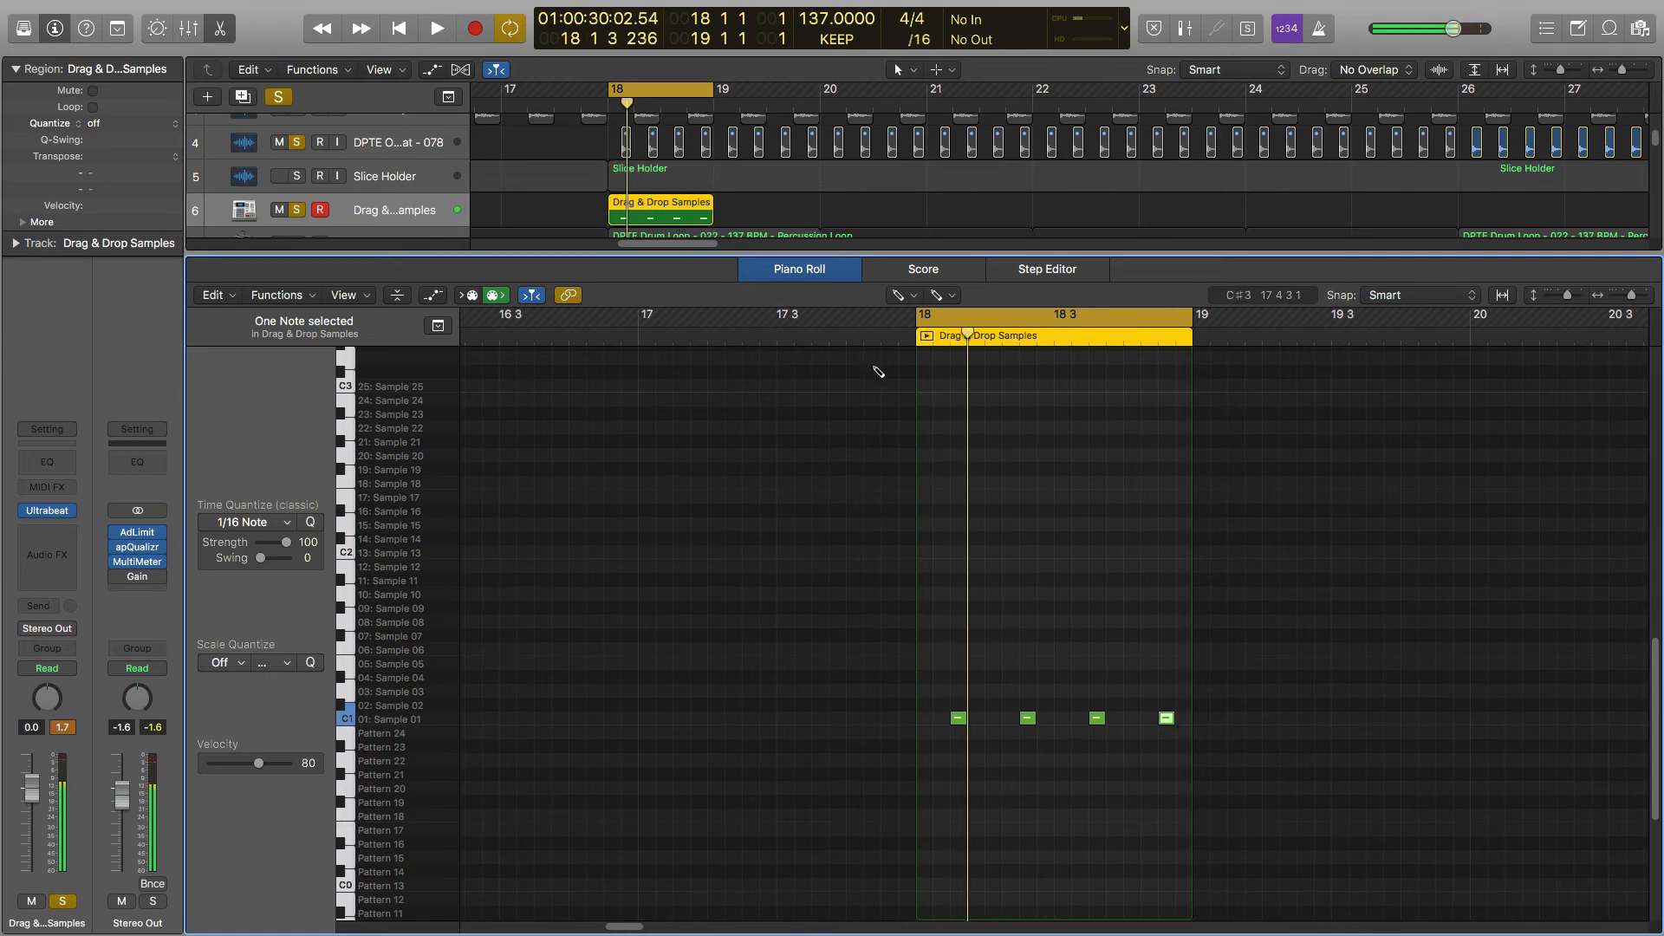
left_click(906, 295)
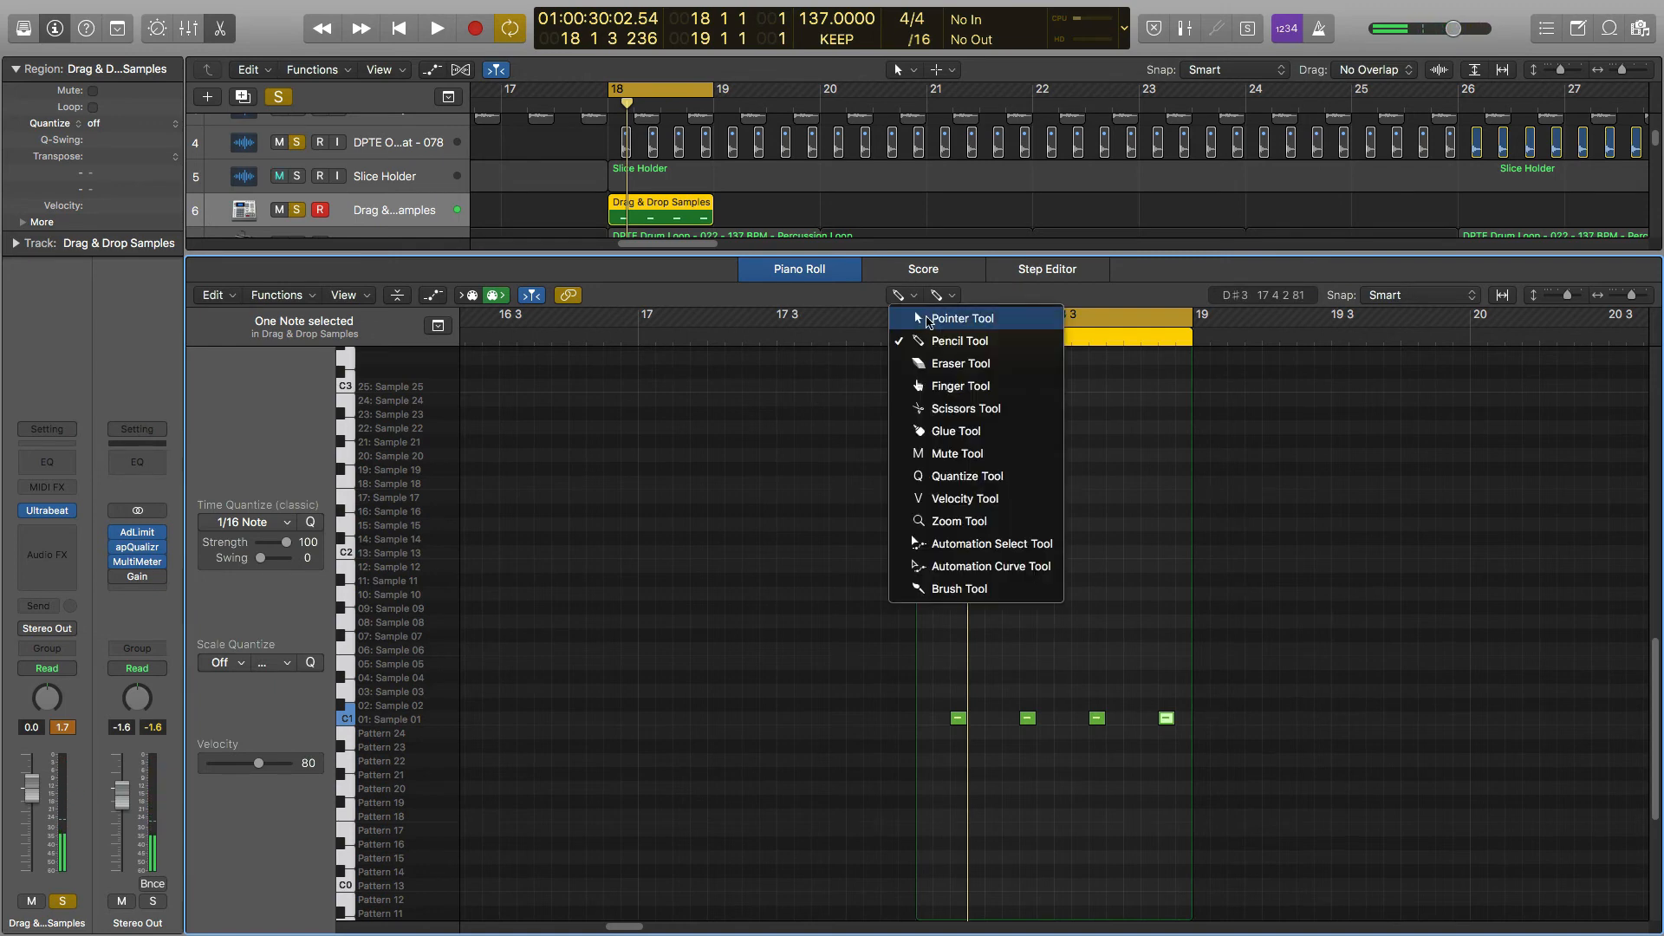
left_click(920, 328)
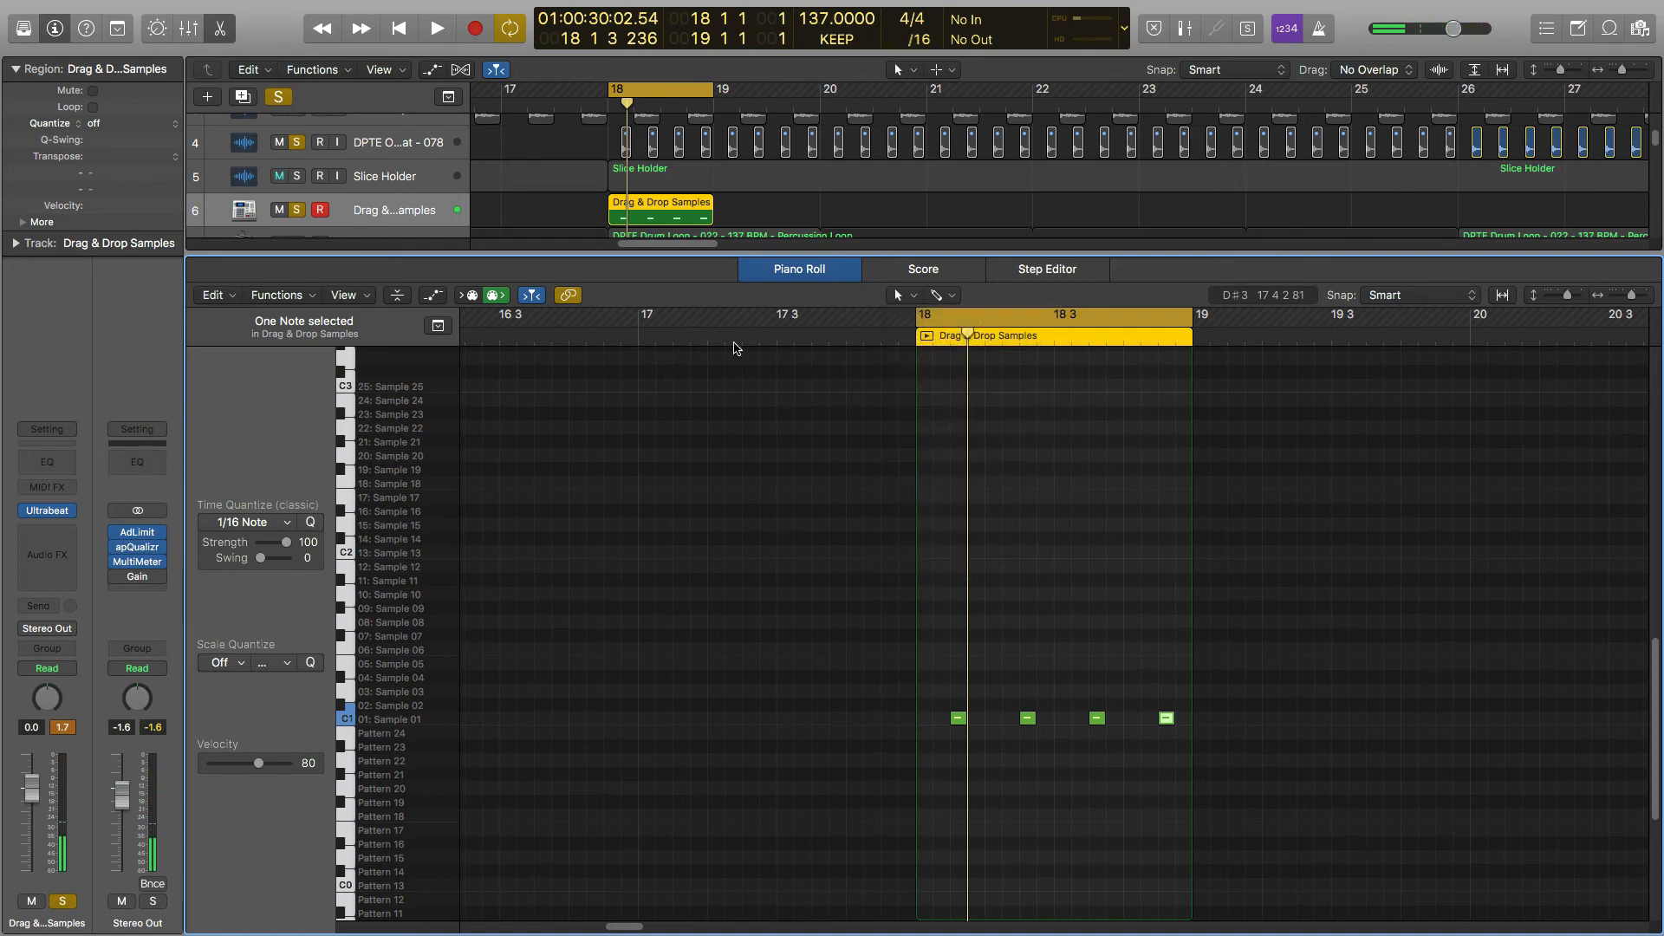
Set Ultrabeat's Sample 01 voice volume to -12 dB and play the hi-hat pattern.
left_click(48, 514)
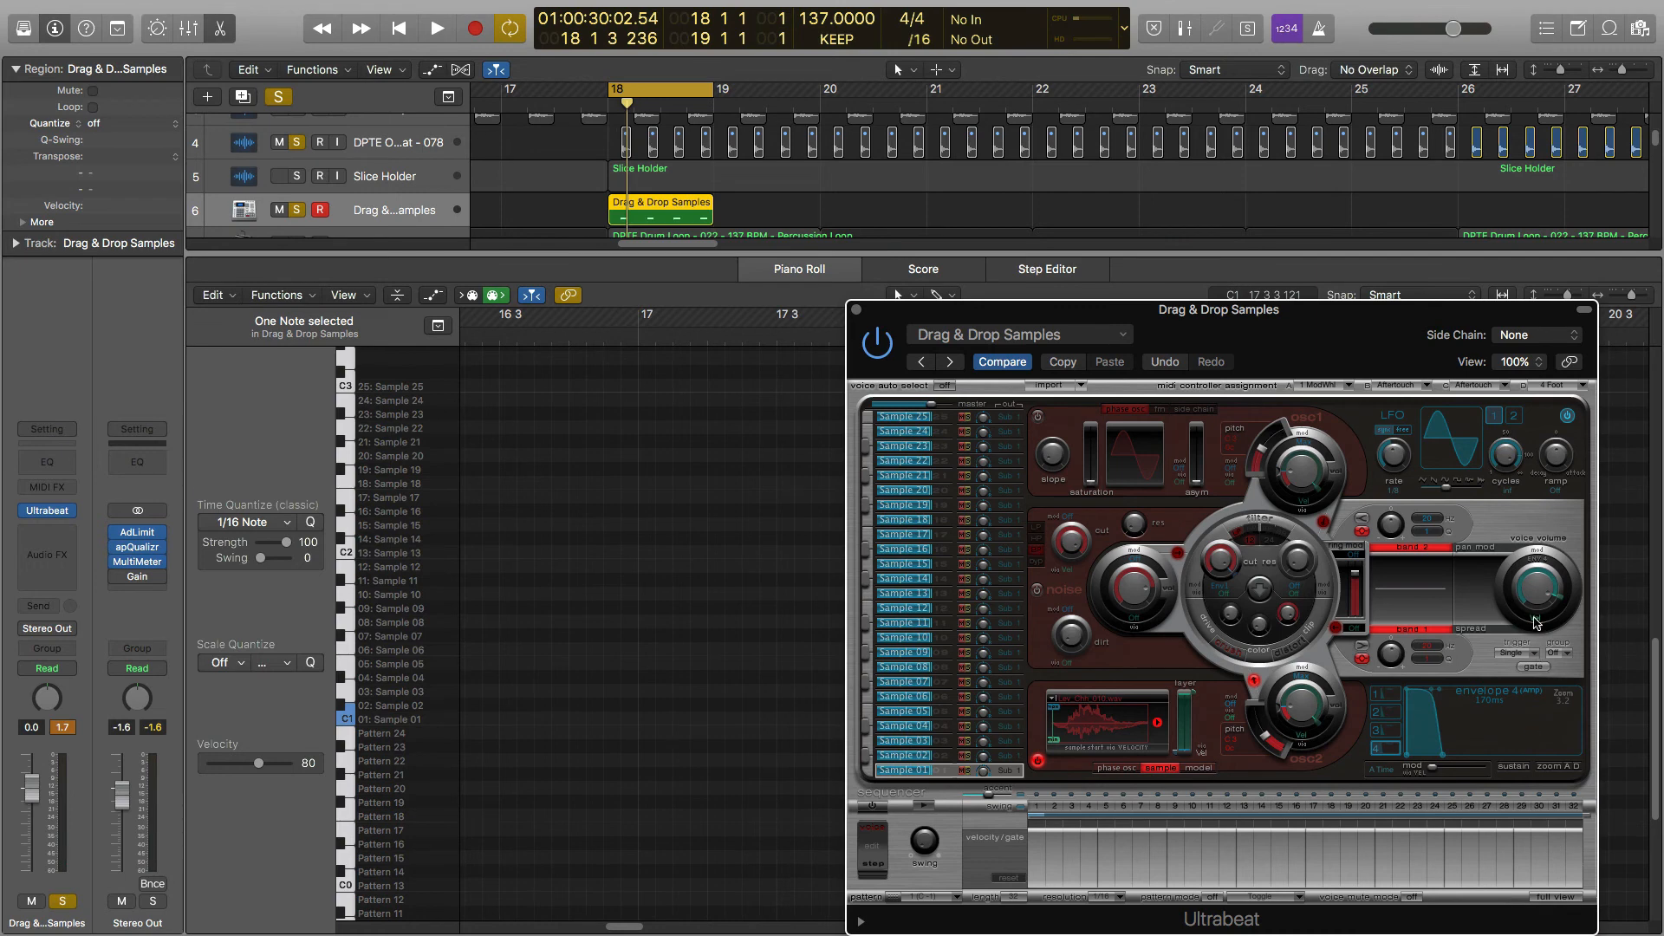
left_click_drag(1534, 596, 1533, 616)
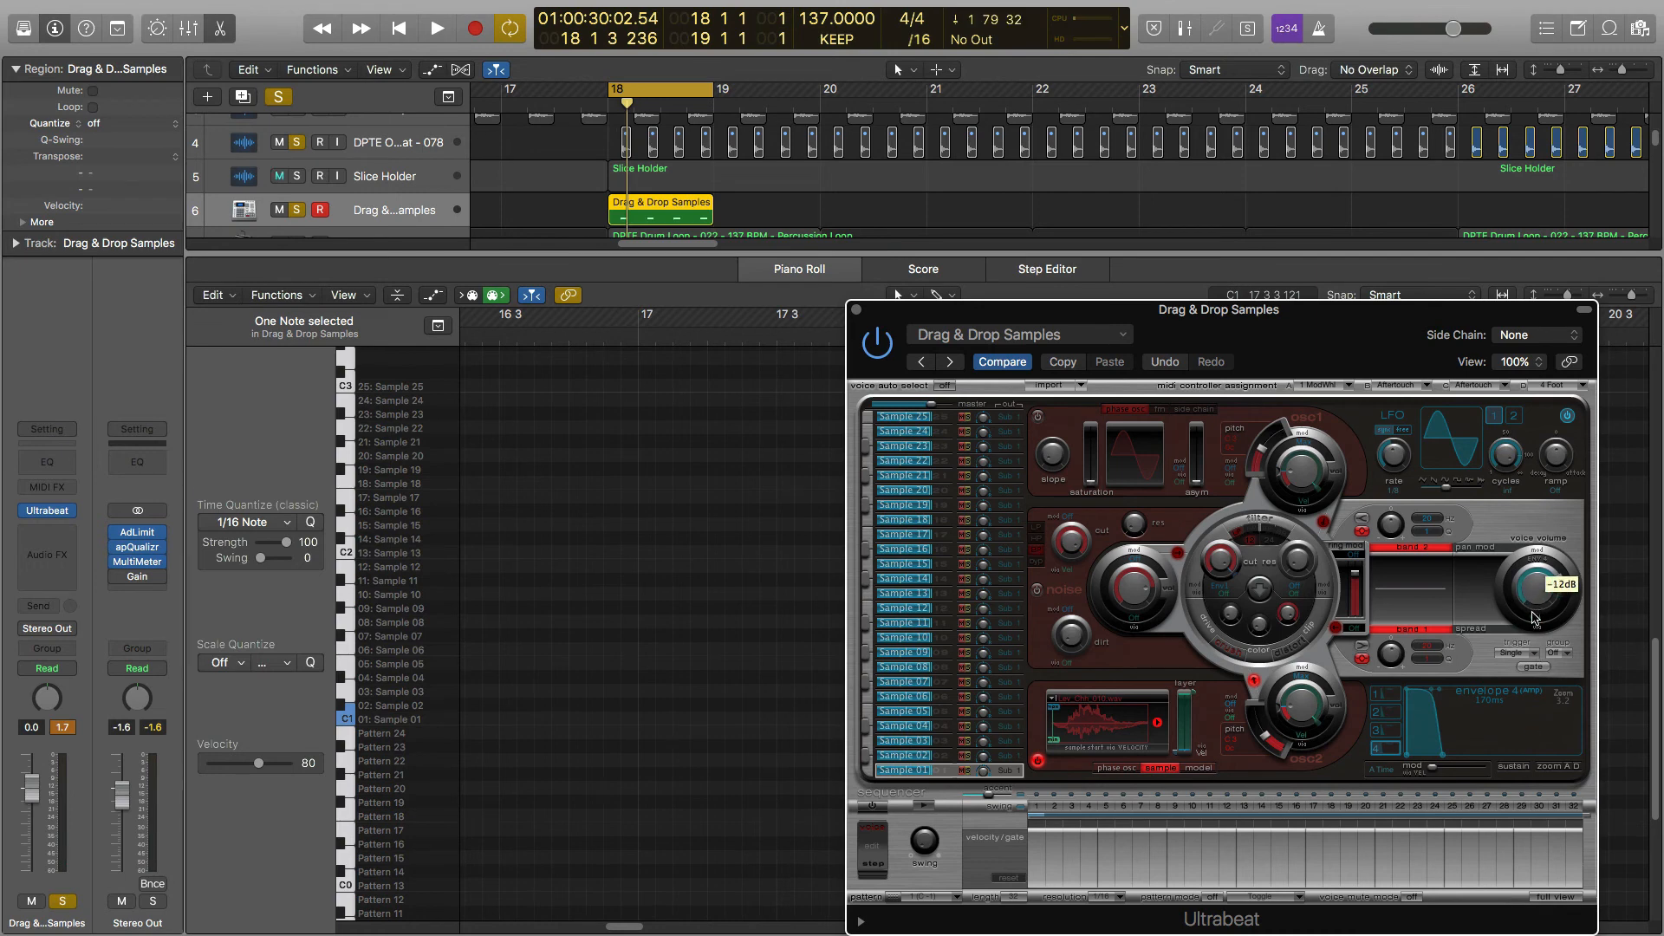
key("space")
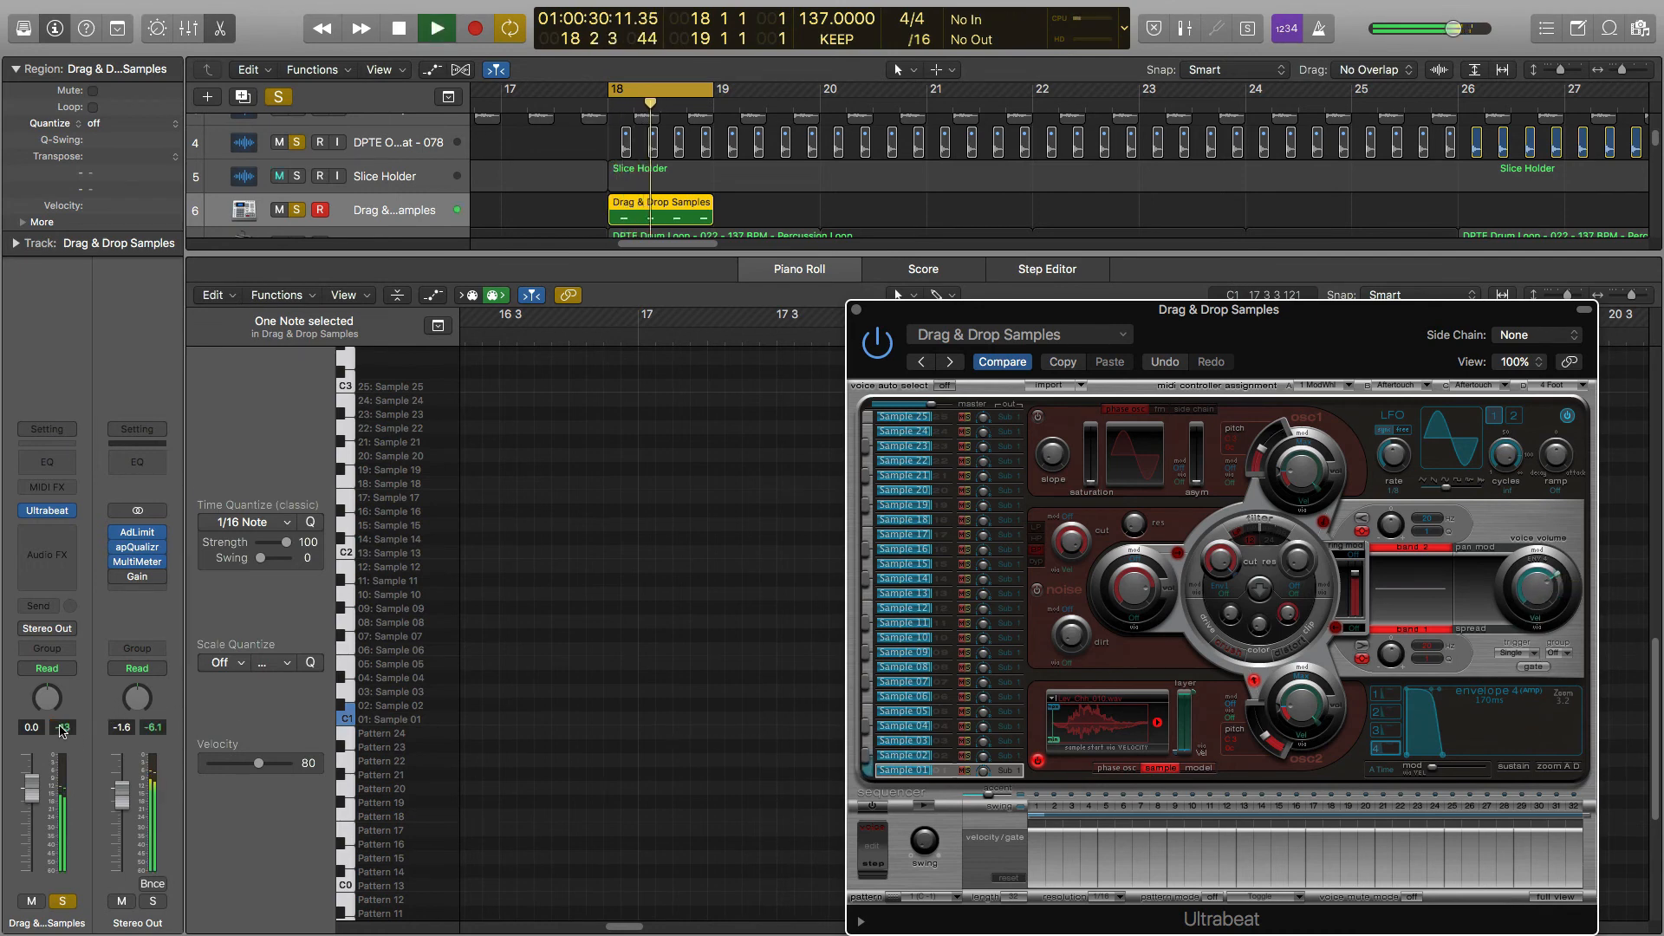
Add a Channel EQ with the analyzer on, a 24 dB/Oct low cut at 710 Hz and a +1.5 dB boost at 3500 Hz.
left_click(46, 462)
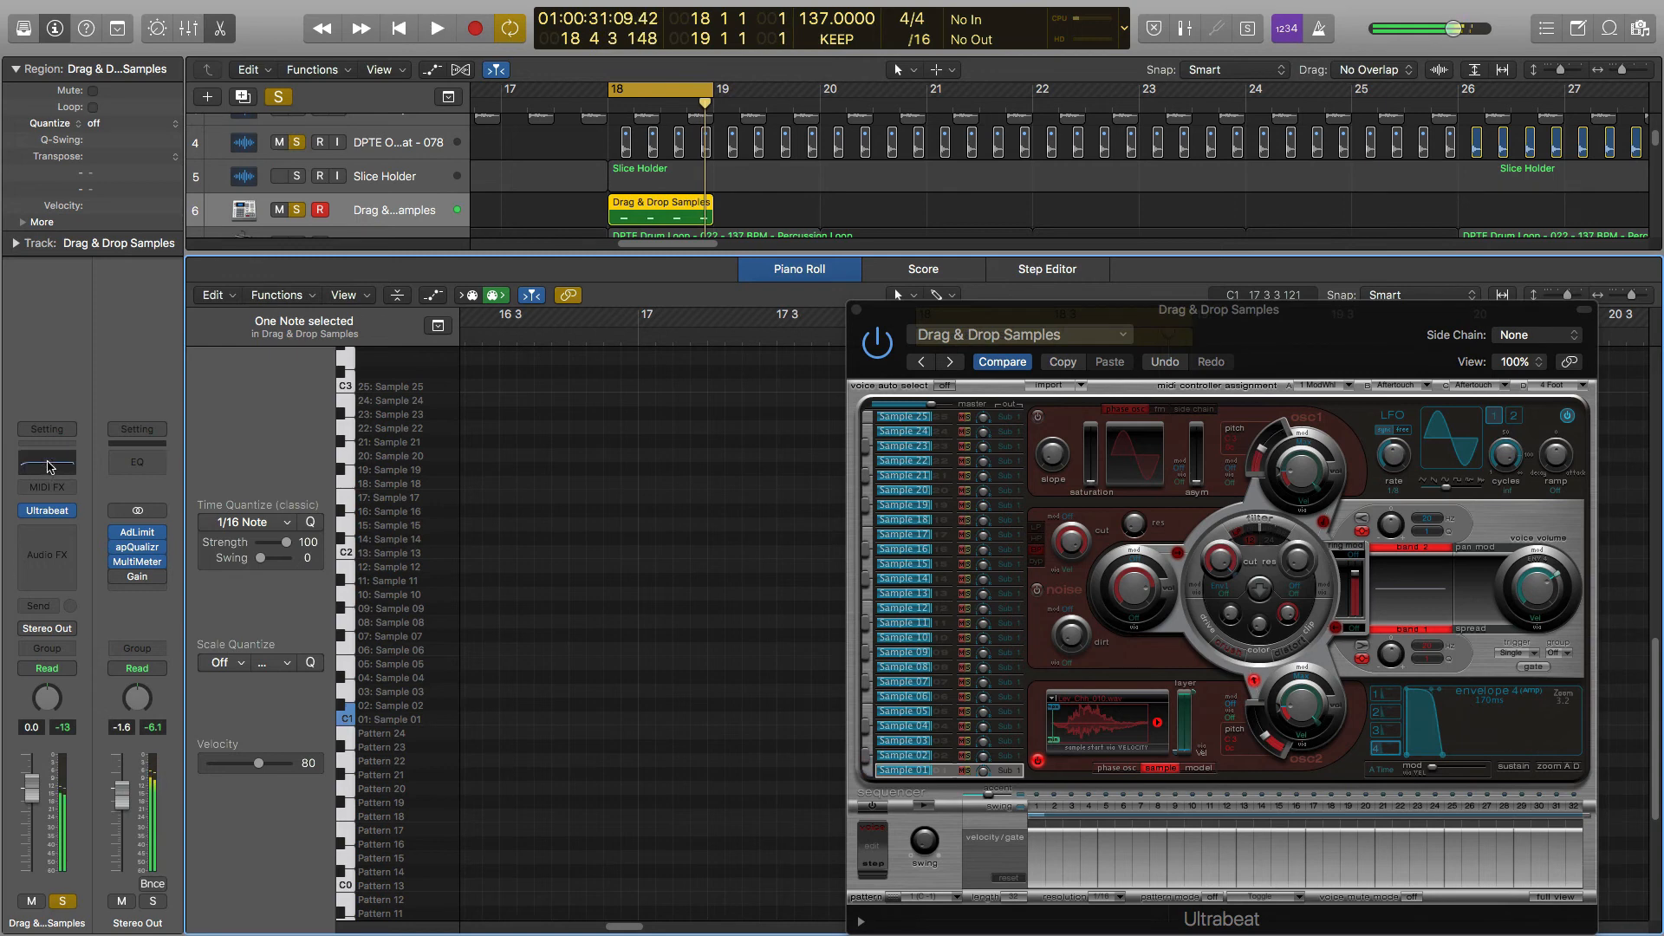
left_click_drag(98, 391, 97, 380)
left_click(87, 430)
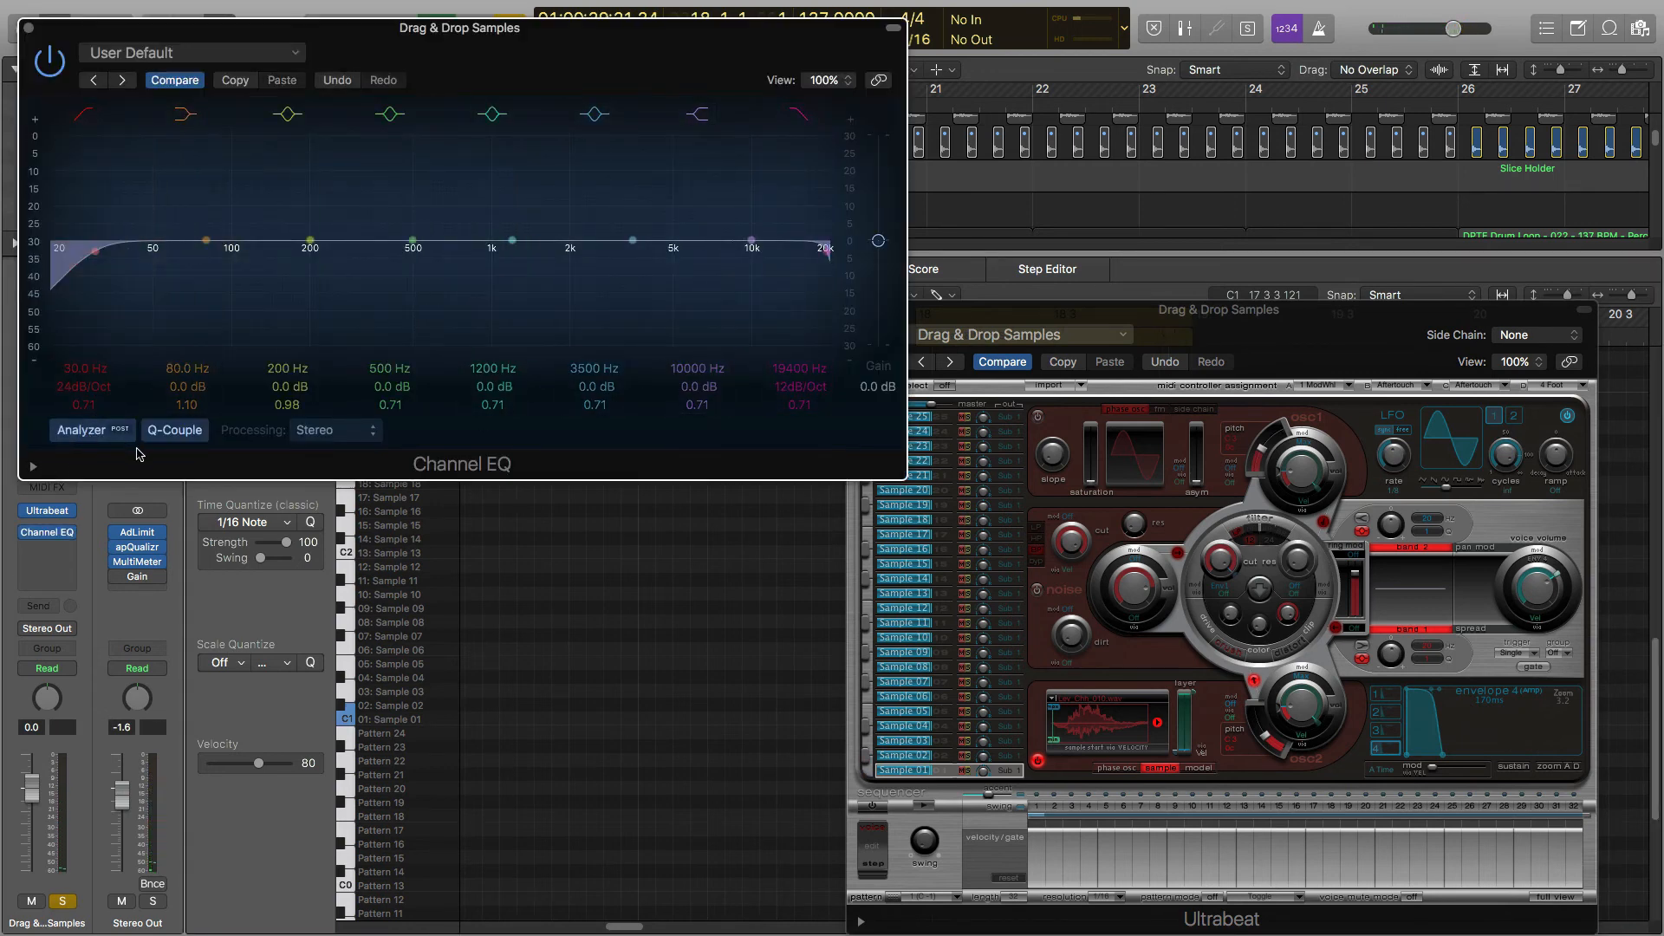
left_click_drag(85, 368, 85, 299)
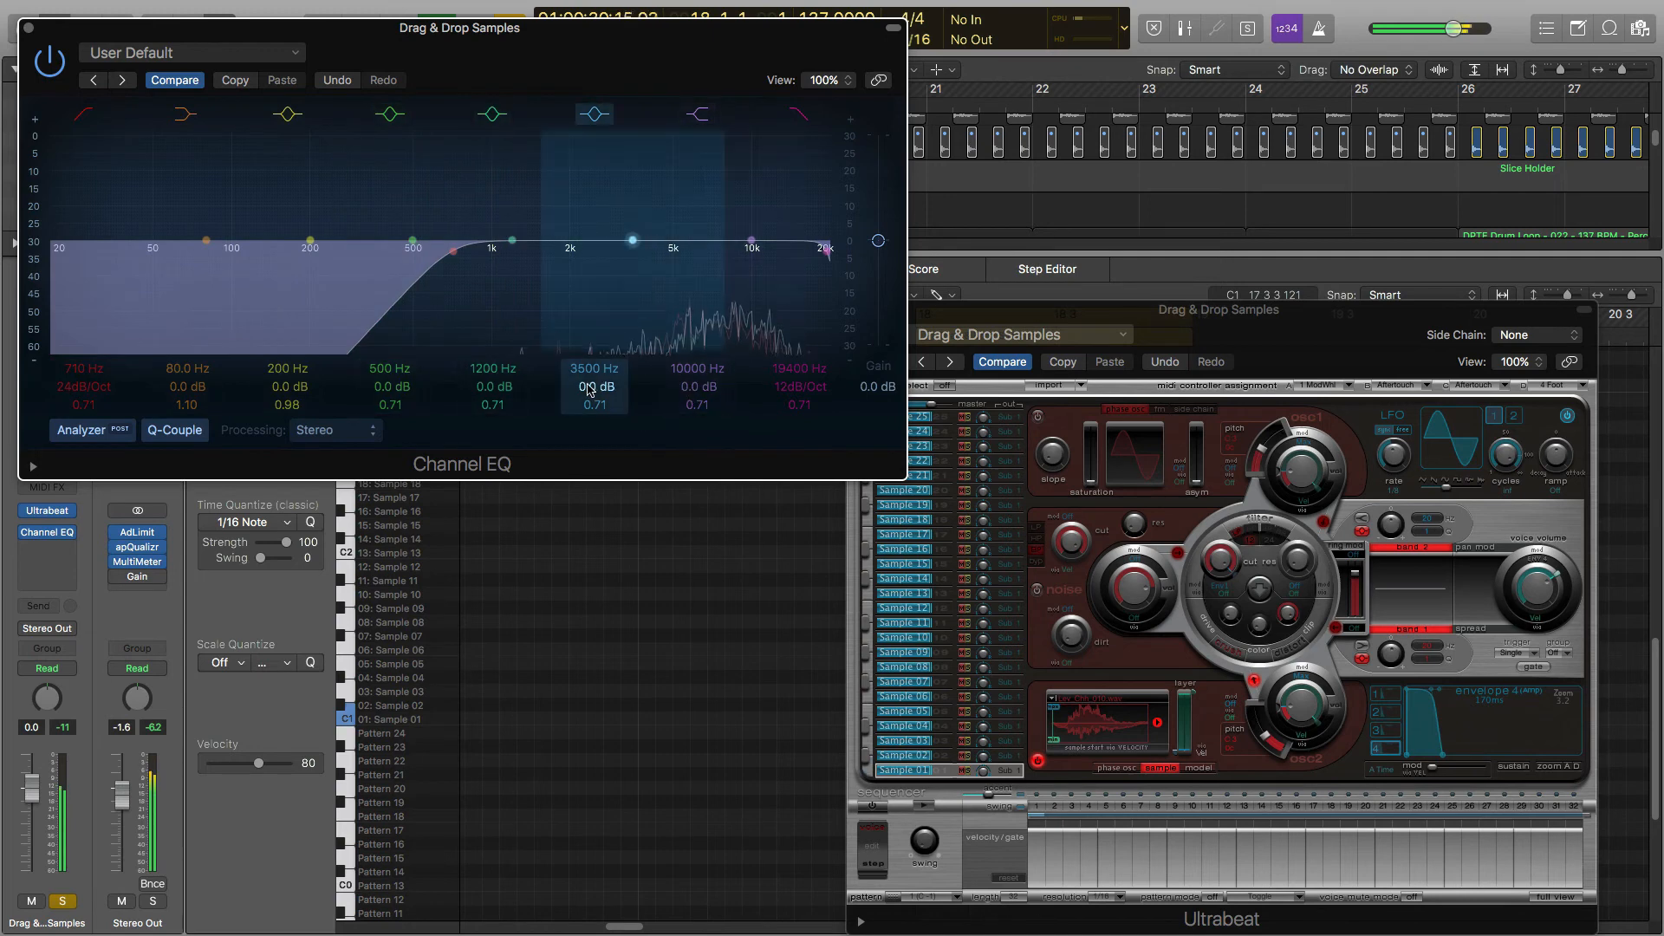
left_click_drag(633, 240, 632, 235)
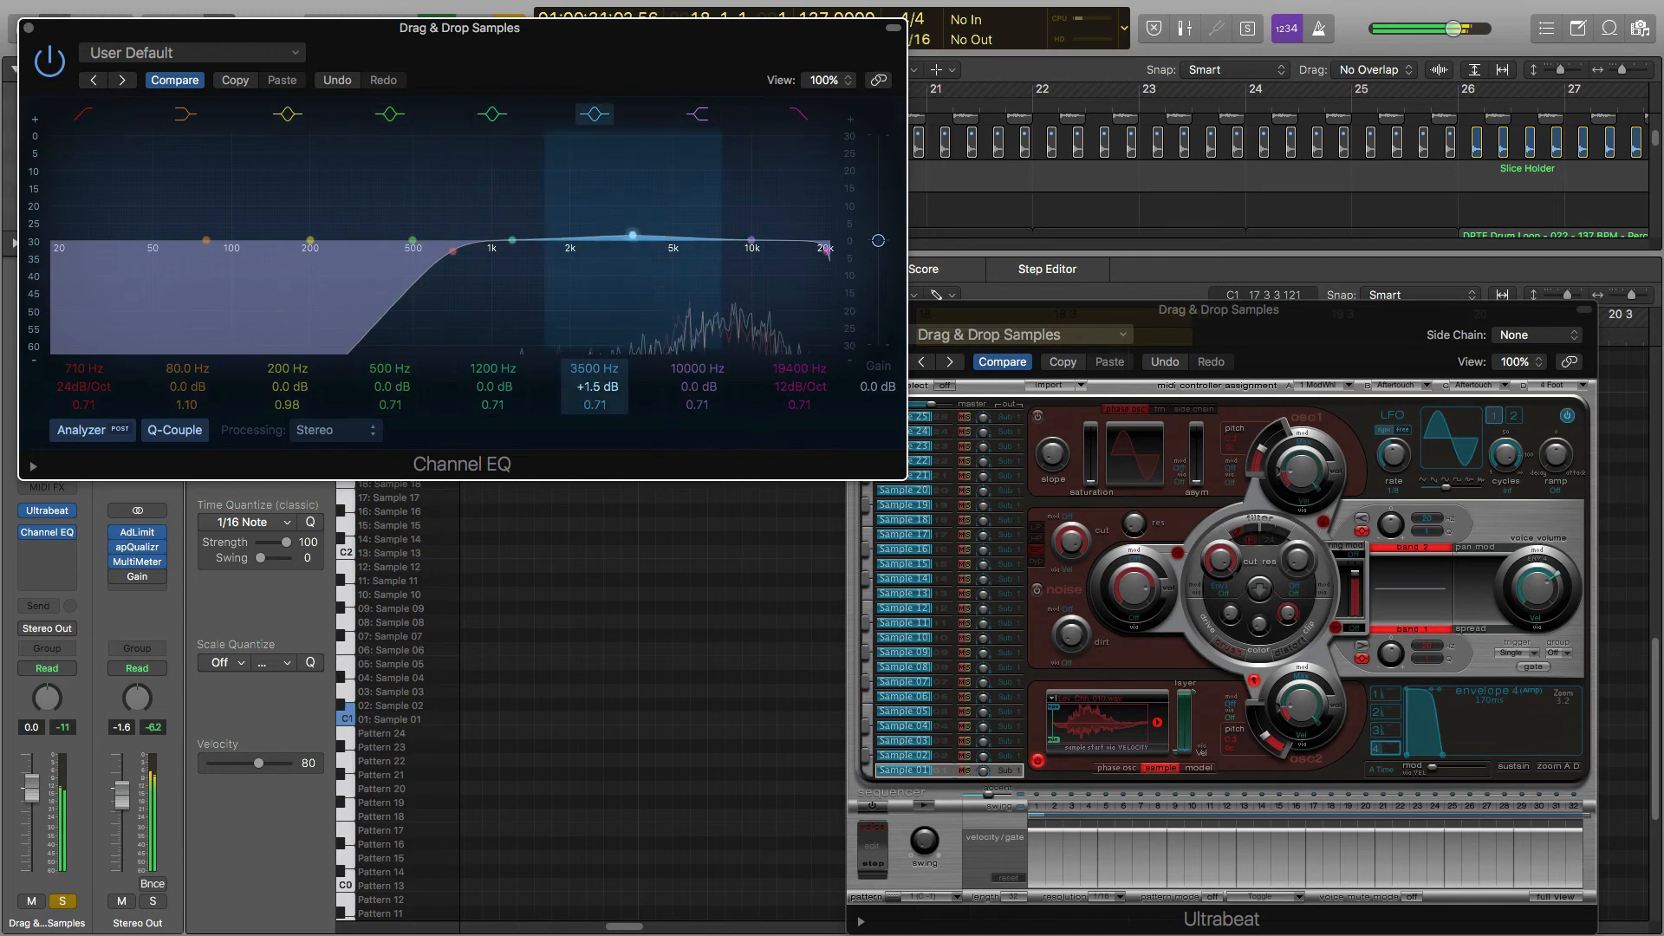
Insert a Dual Mono Saturation Knob before the Channel EQ and adjust its saturation amount while auditioning the hi-hat.
left_click(76, 530)
mouse_move(156, 618)
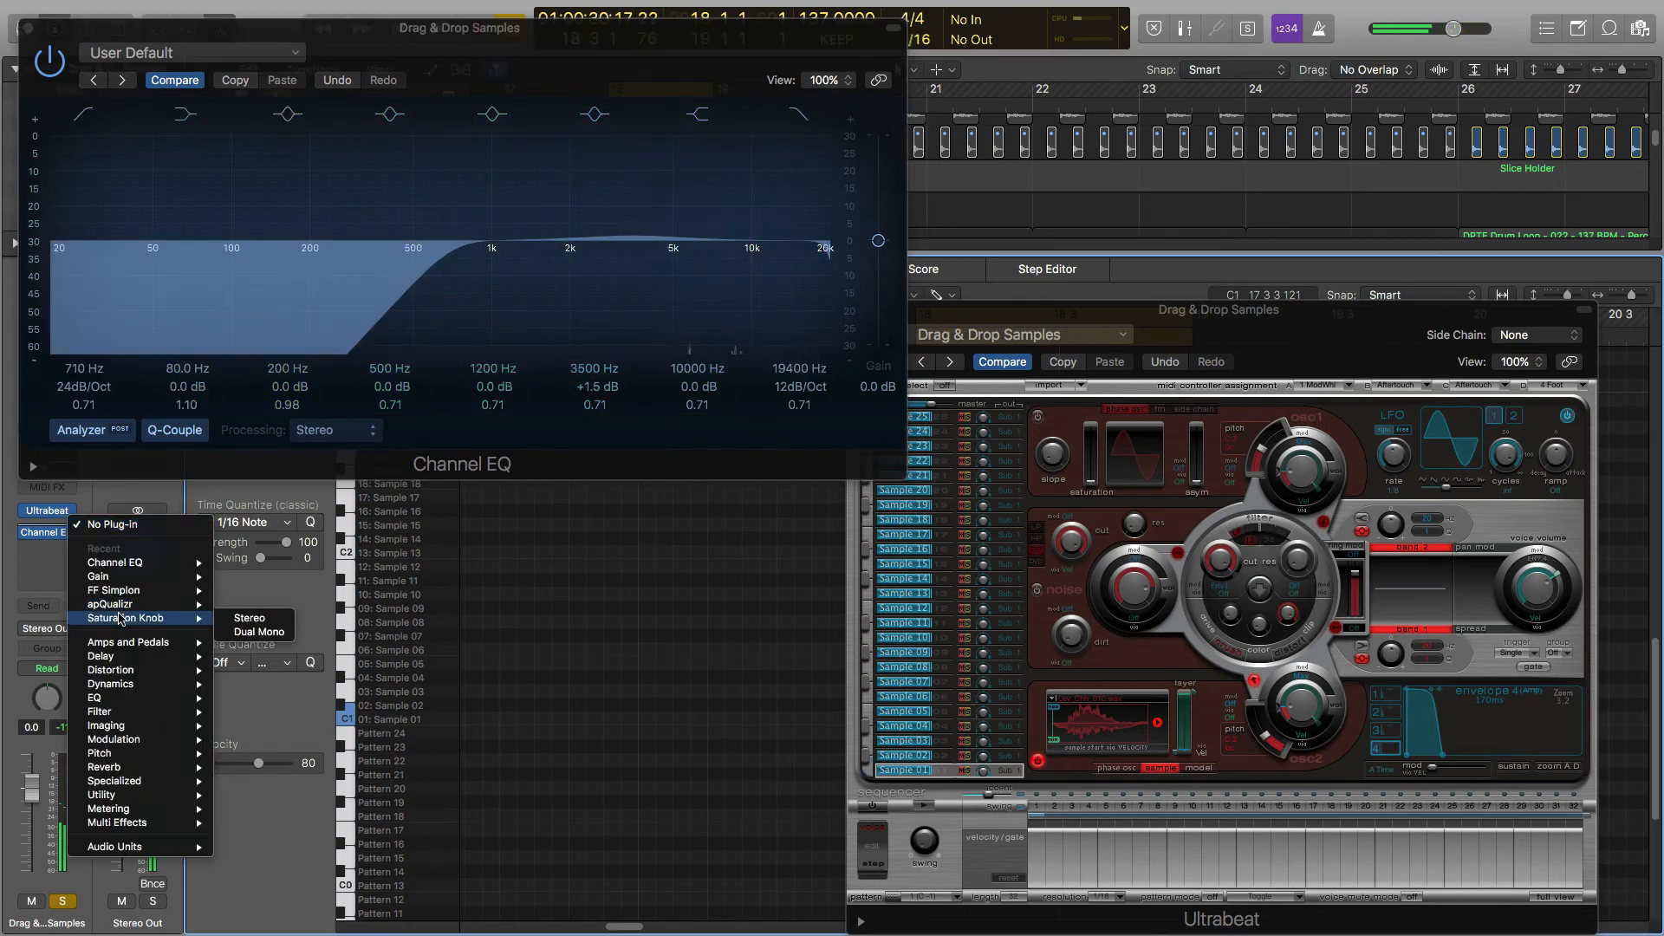
left_click(264, 630)
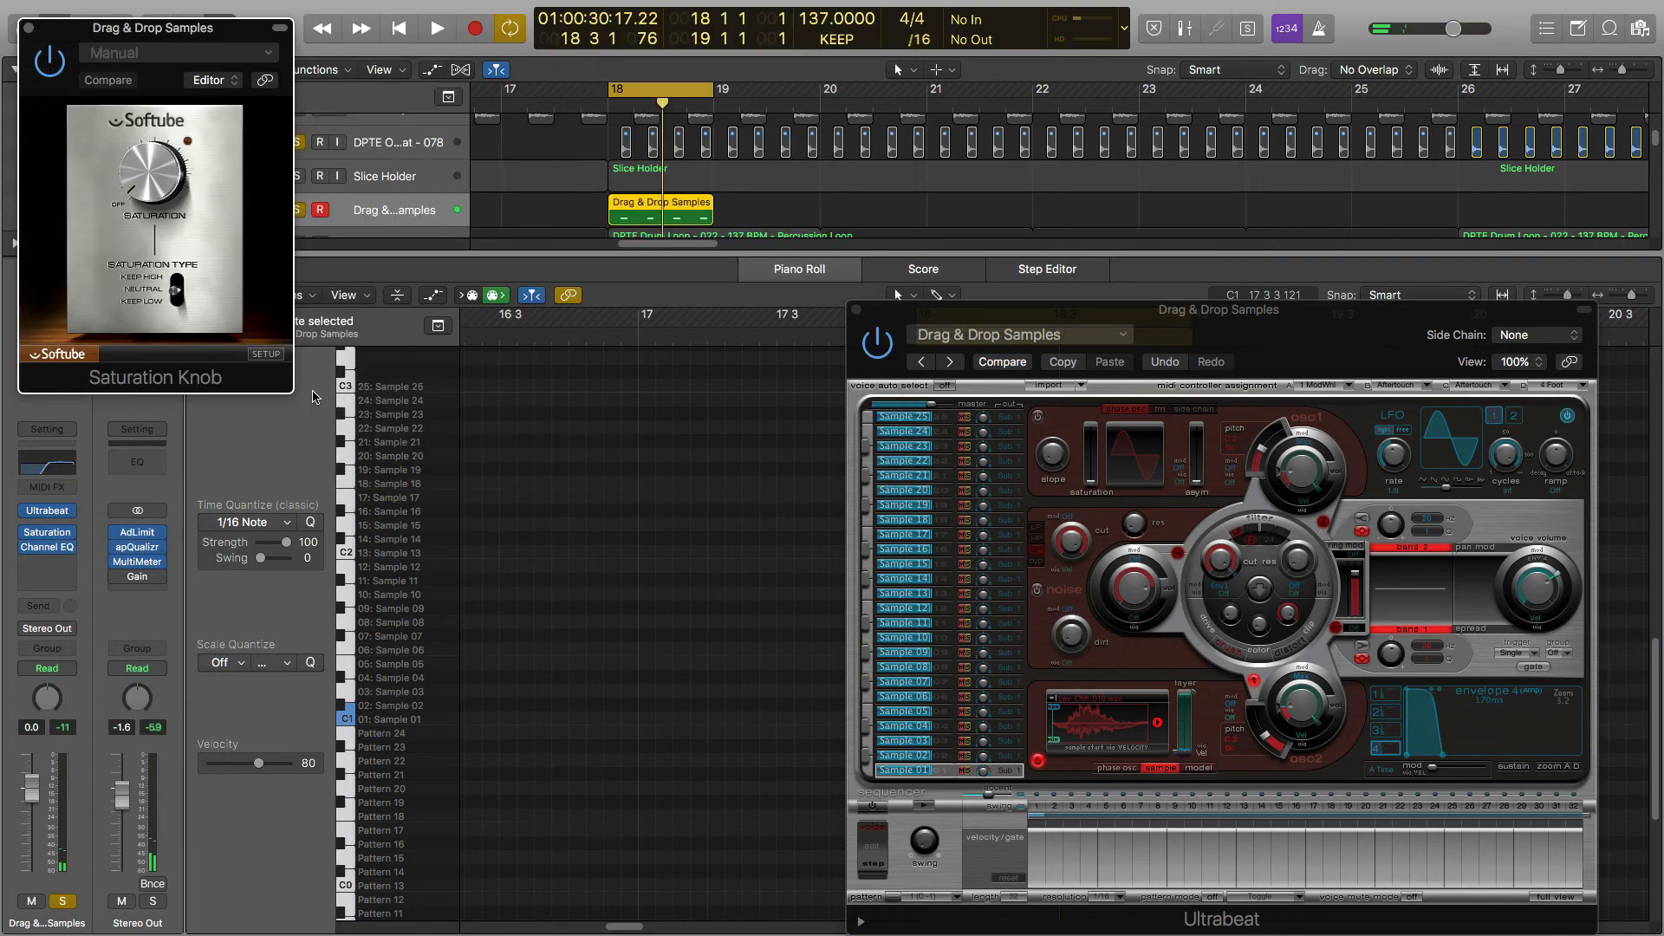
left_click_drag(157, 194, 163, 245)
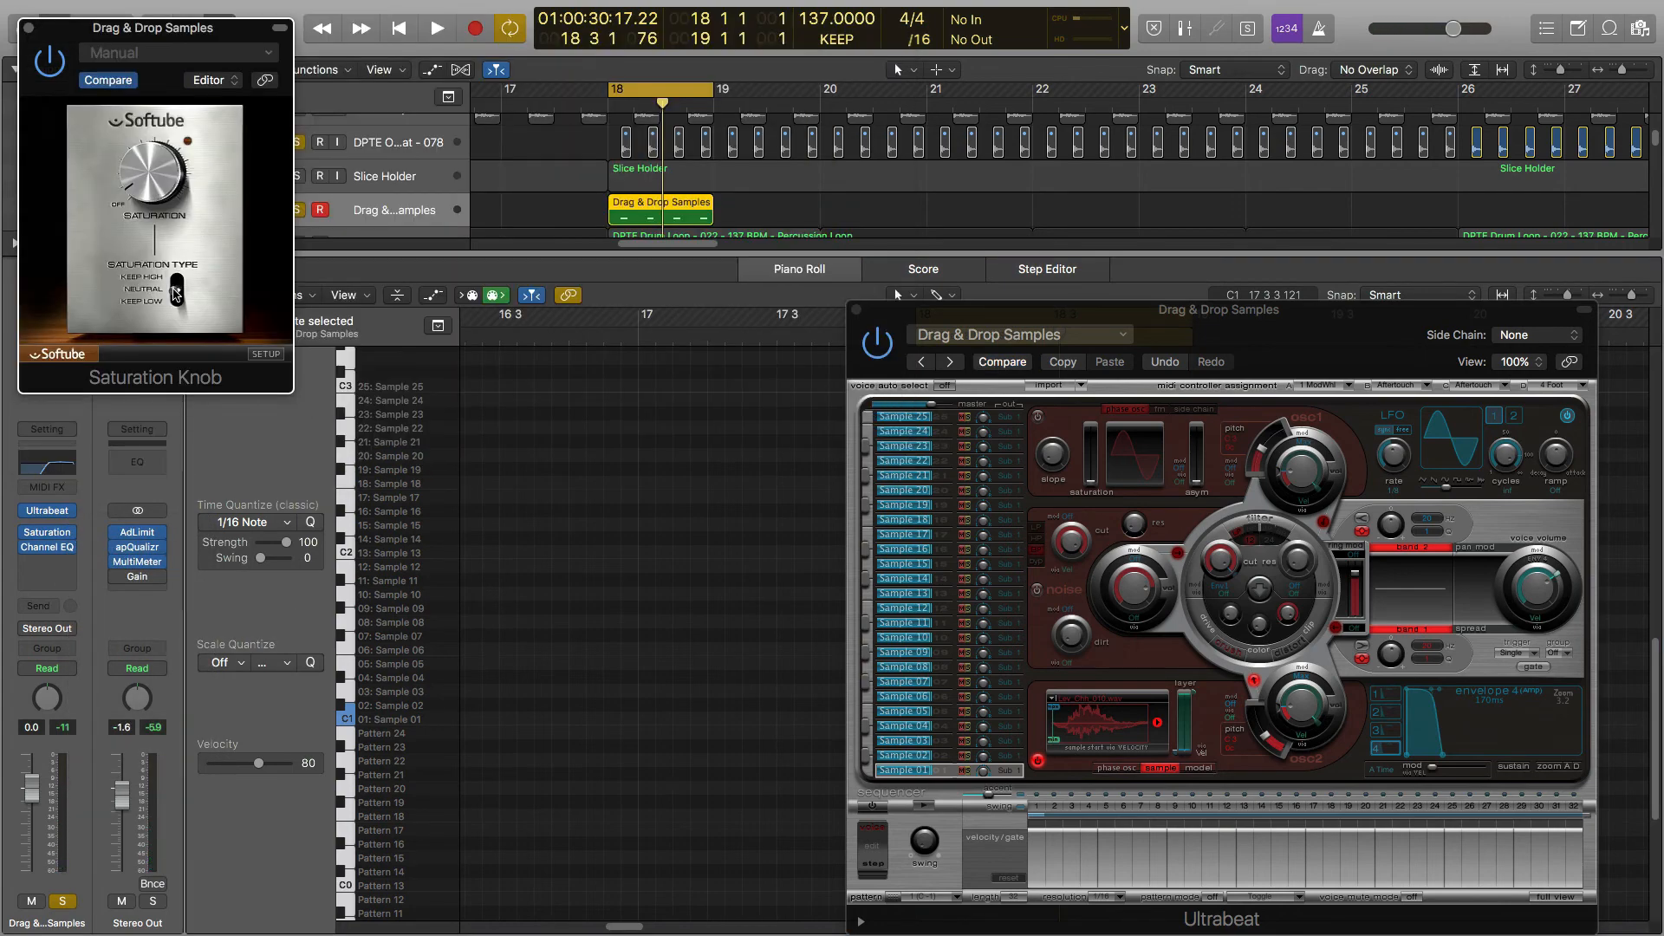
key("space")
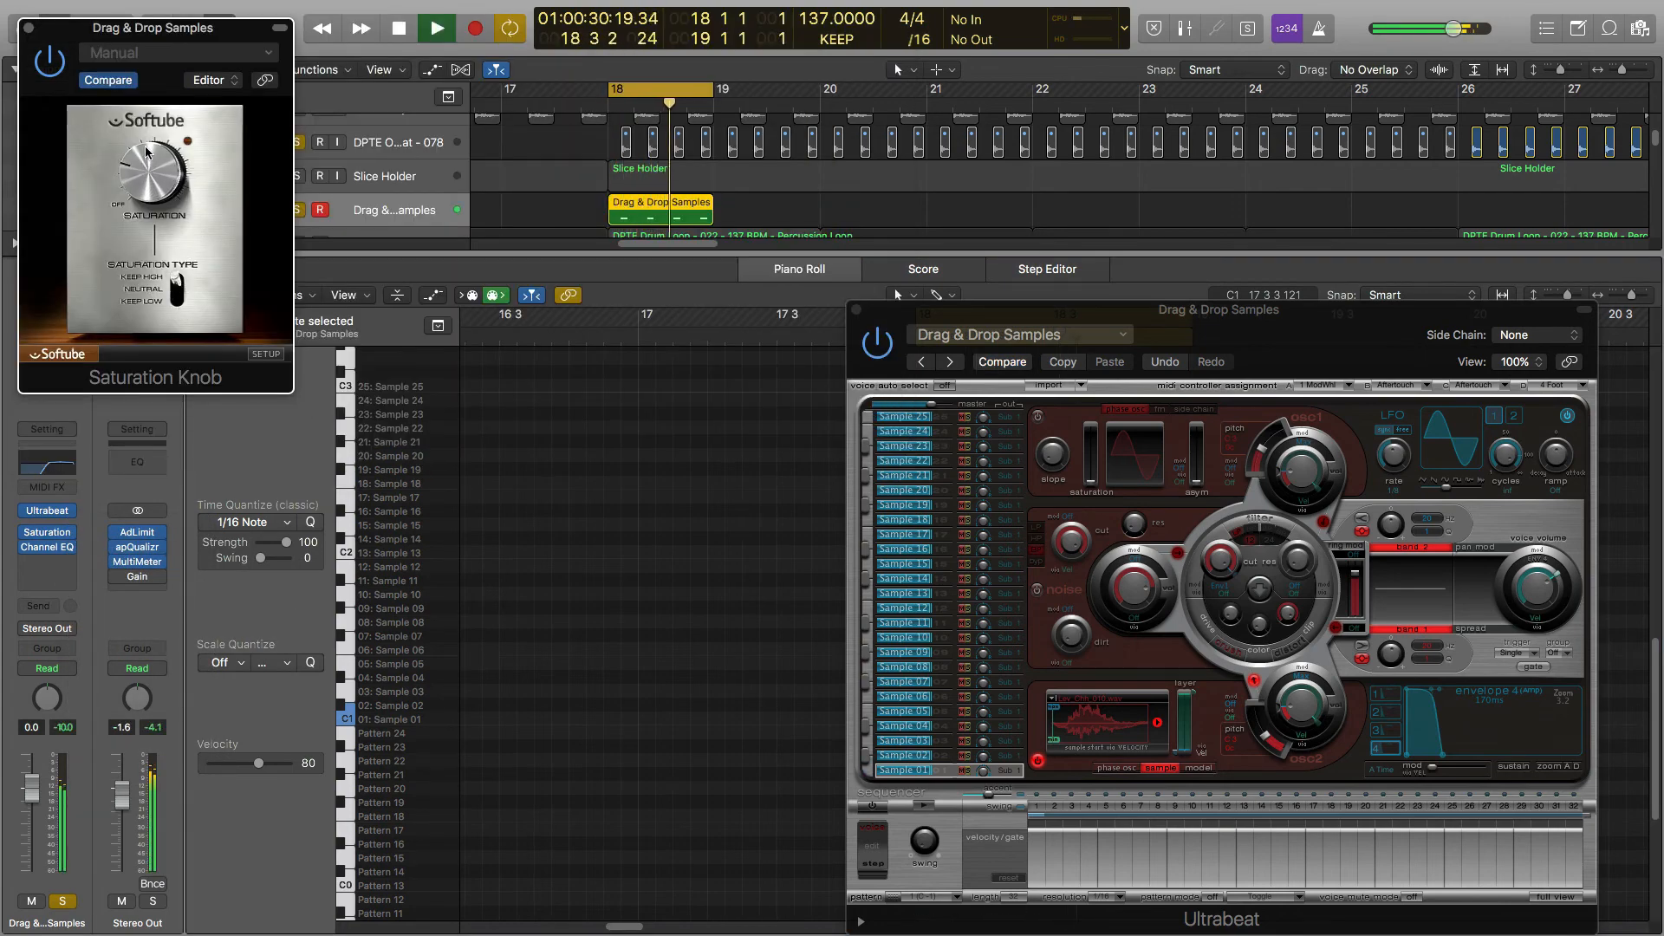
key("space")
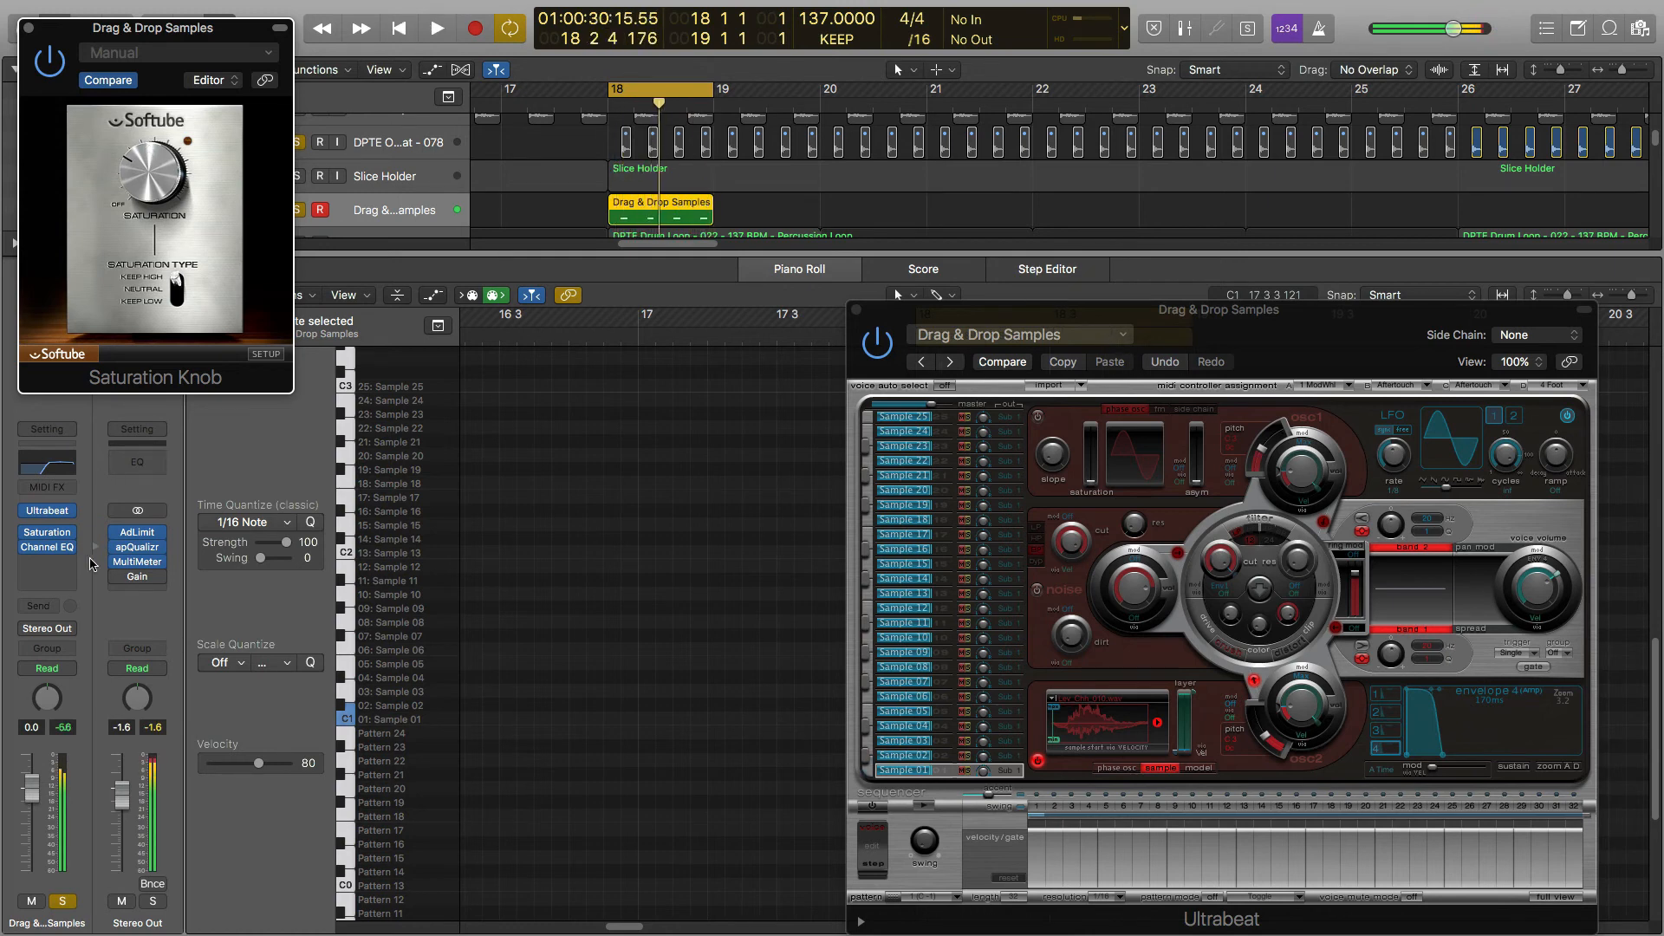
Add a Bus 3 send to the hi-hat track, routed to Aux 4, and check the ChromaVerb settings on that aux.
left_click(47, 606)
mouse_move(70, 672)
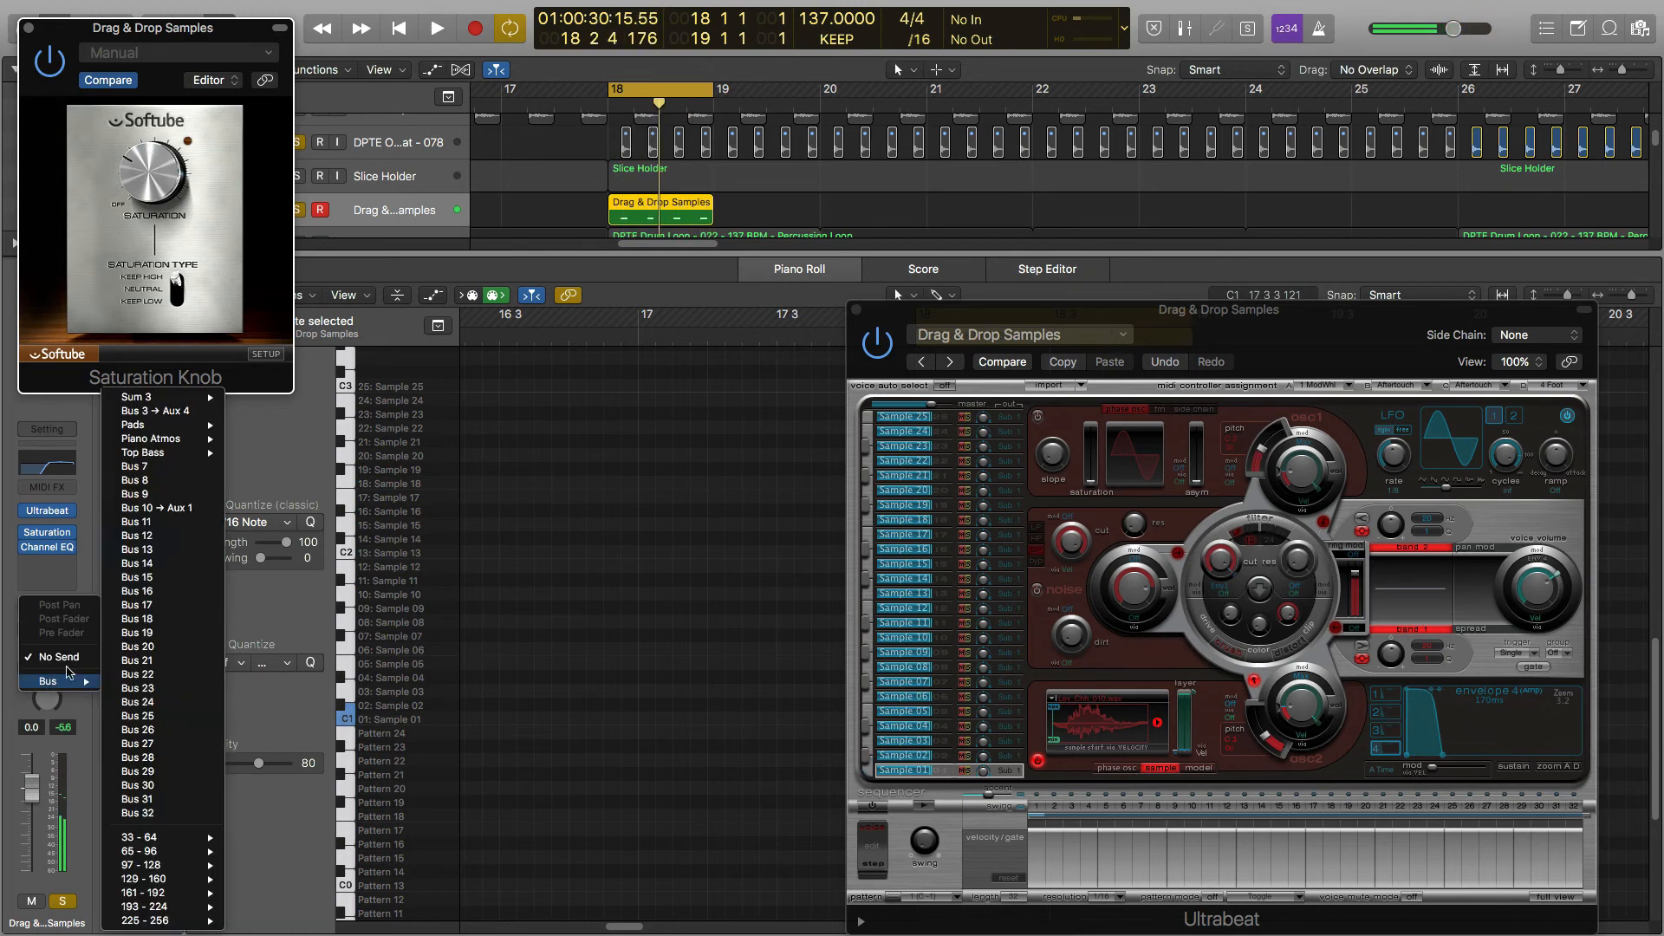
mouse_move(206, 460)
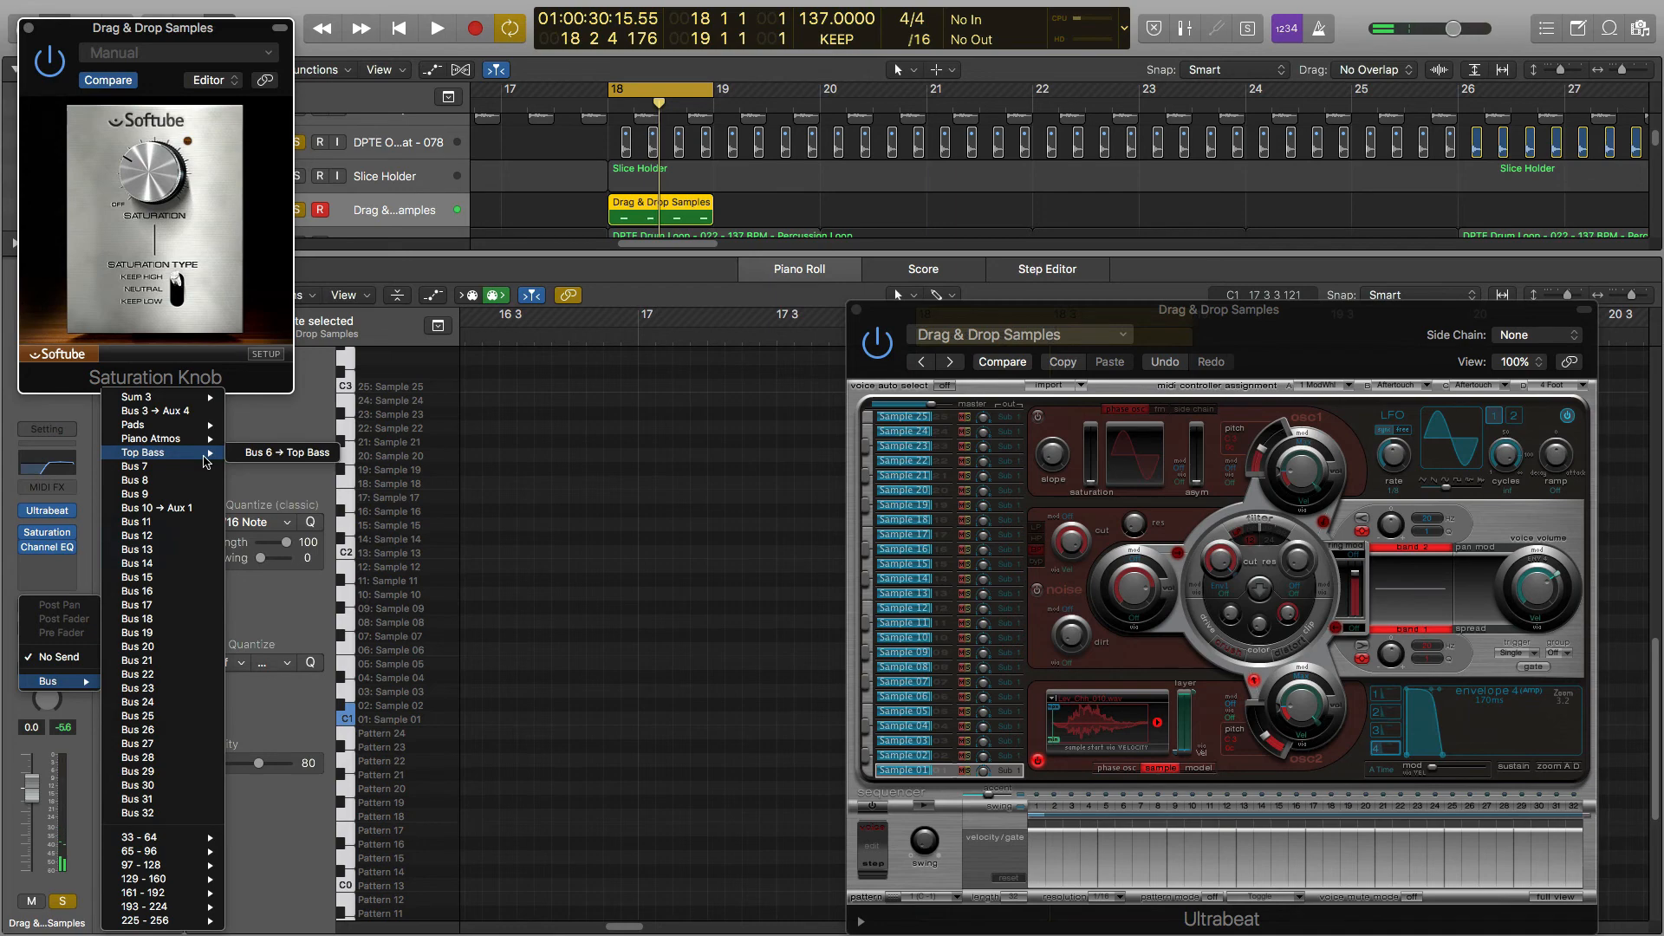
left_click(182, 412)
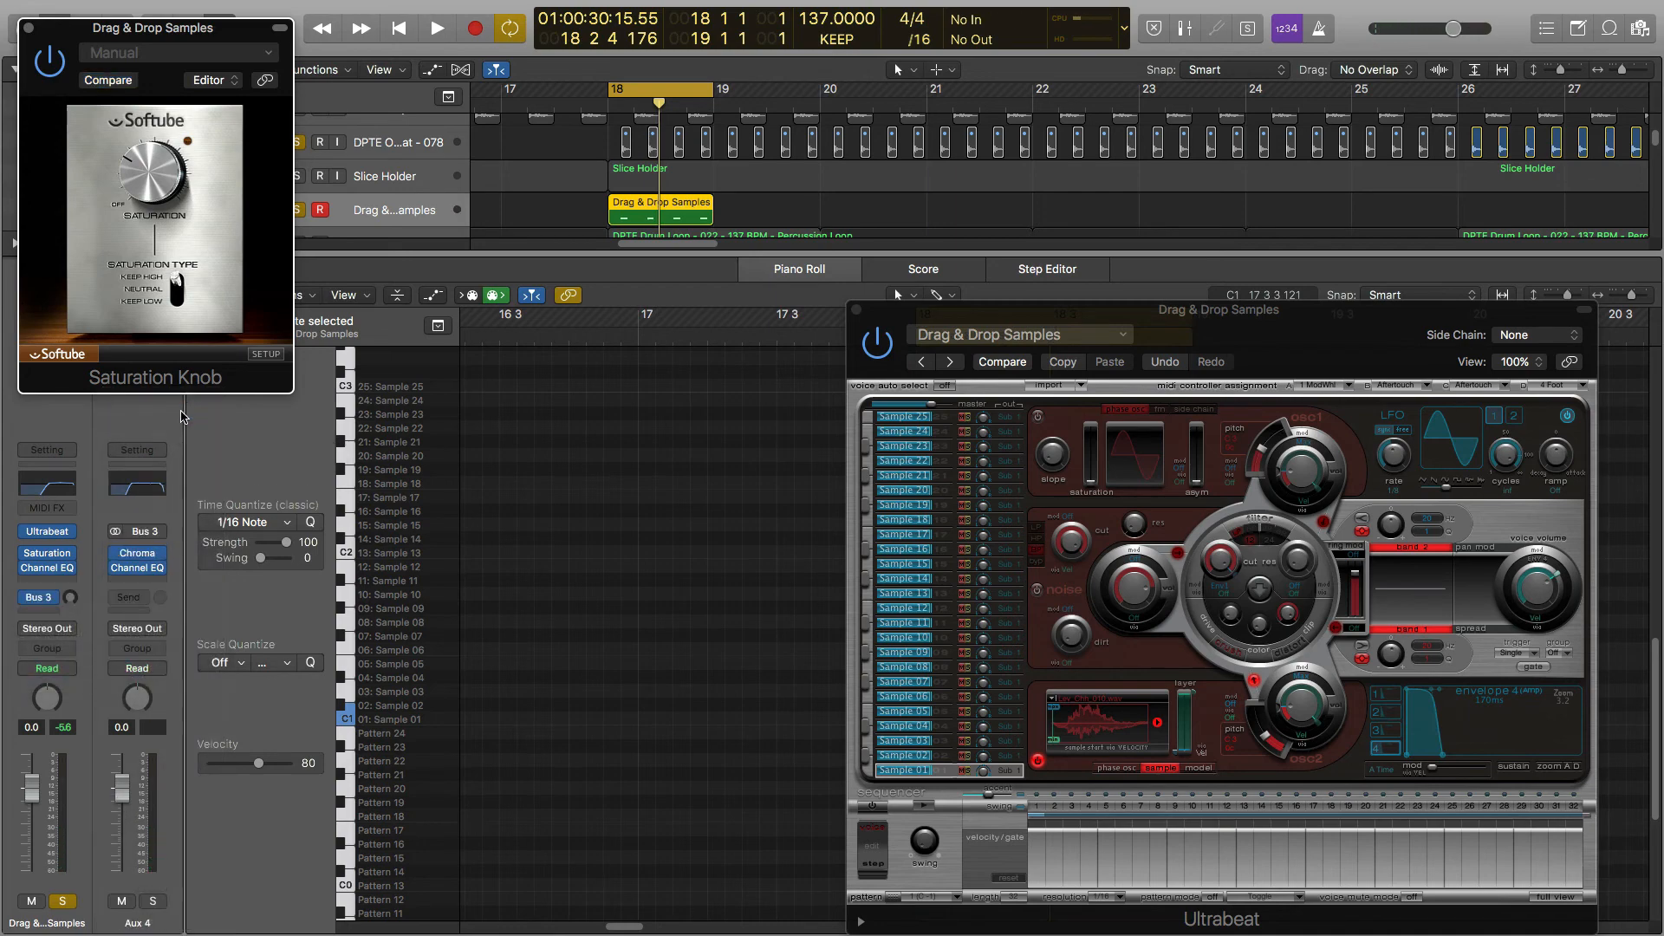
left_click(143, 554)
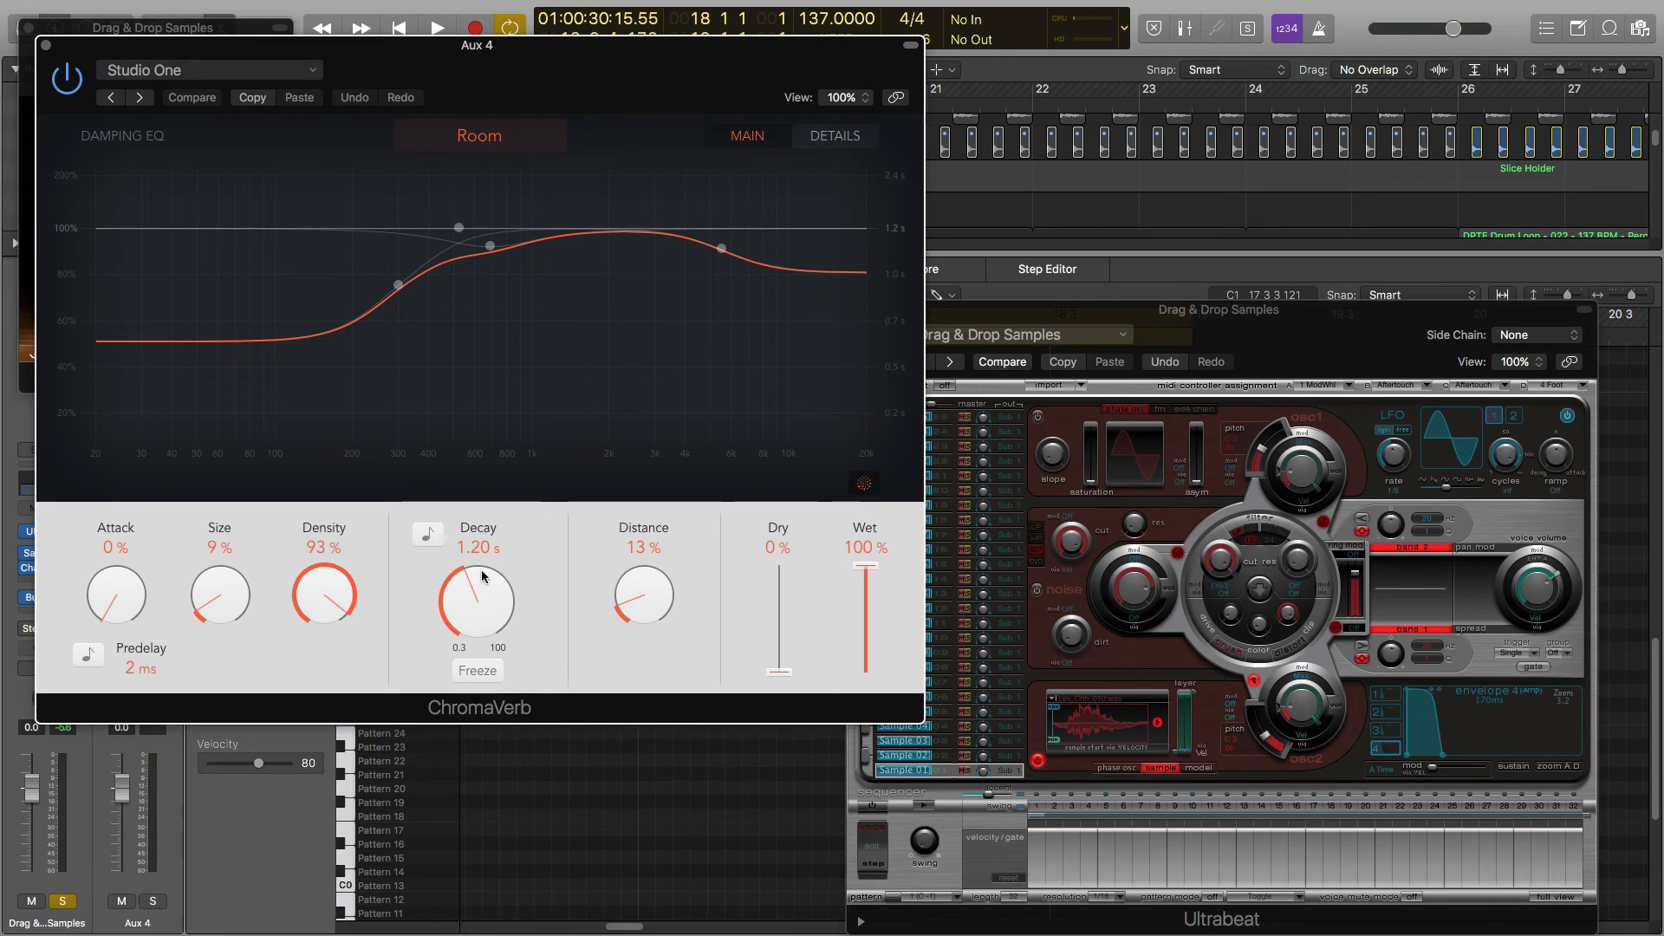
left_click(47, 45)
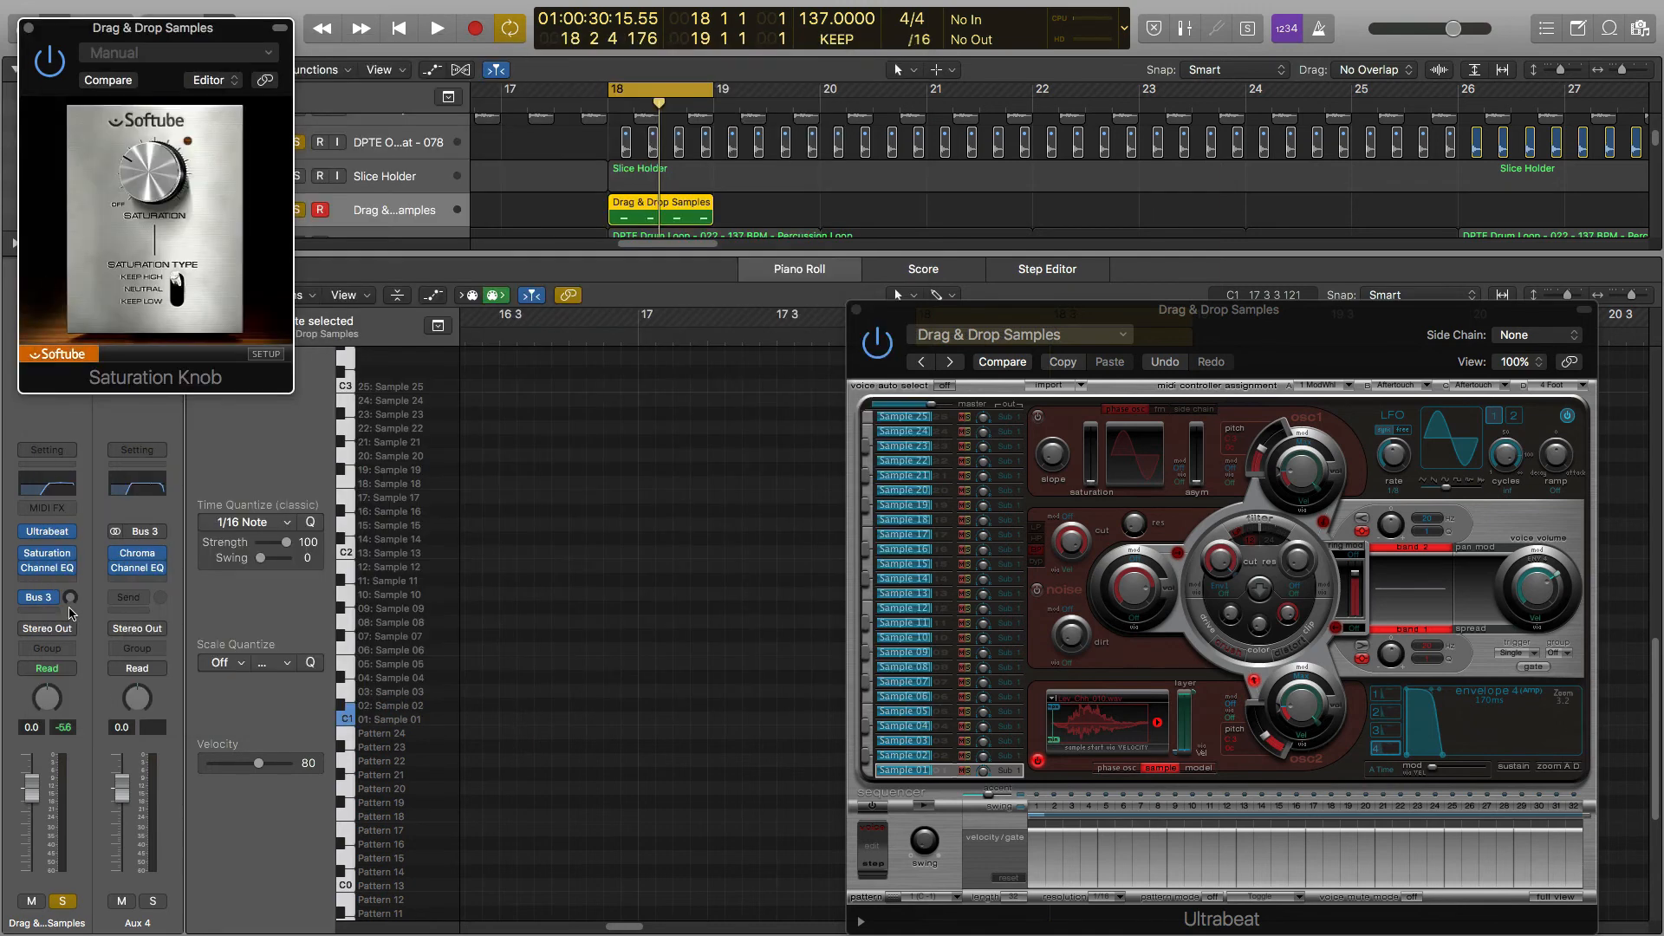
Set the hi-hat's Bus 3 reverb send level to -17.6 dB during playback.
left_click(69, 600)
key("space")
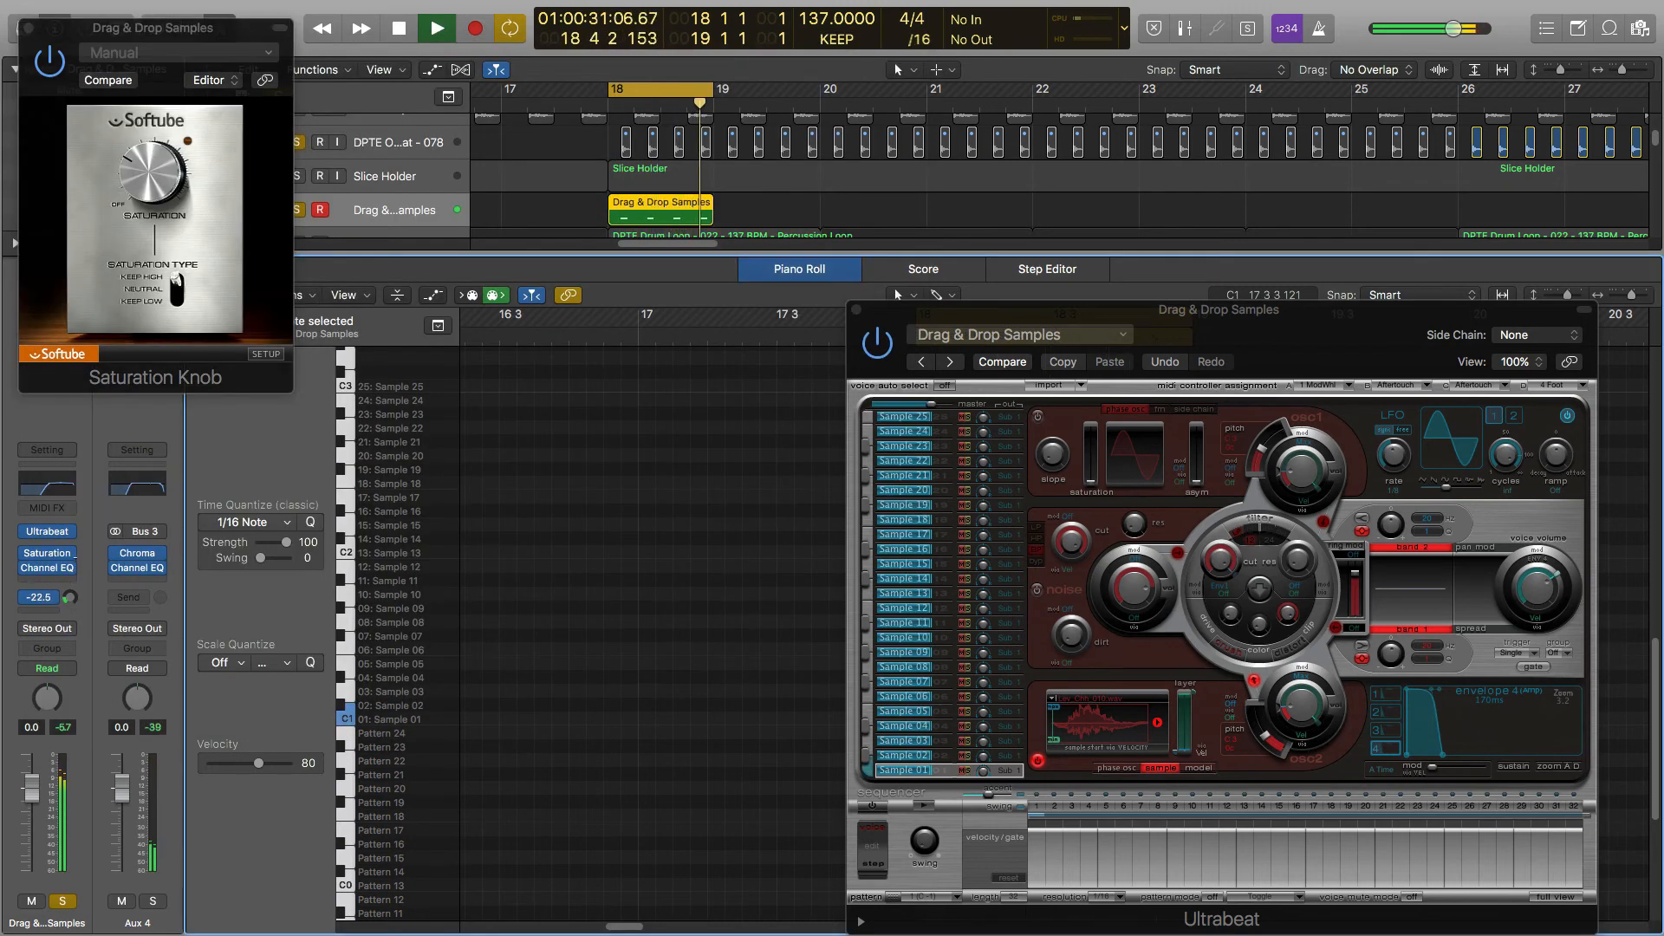
left_click_drag(76, 557, 78, 549)
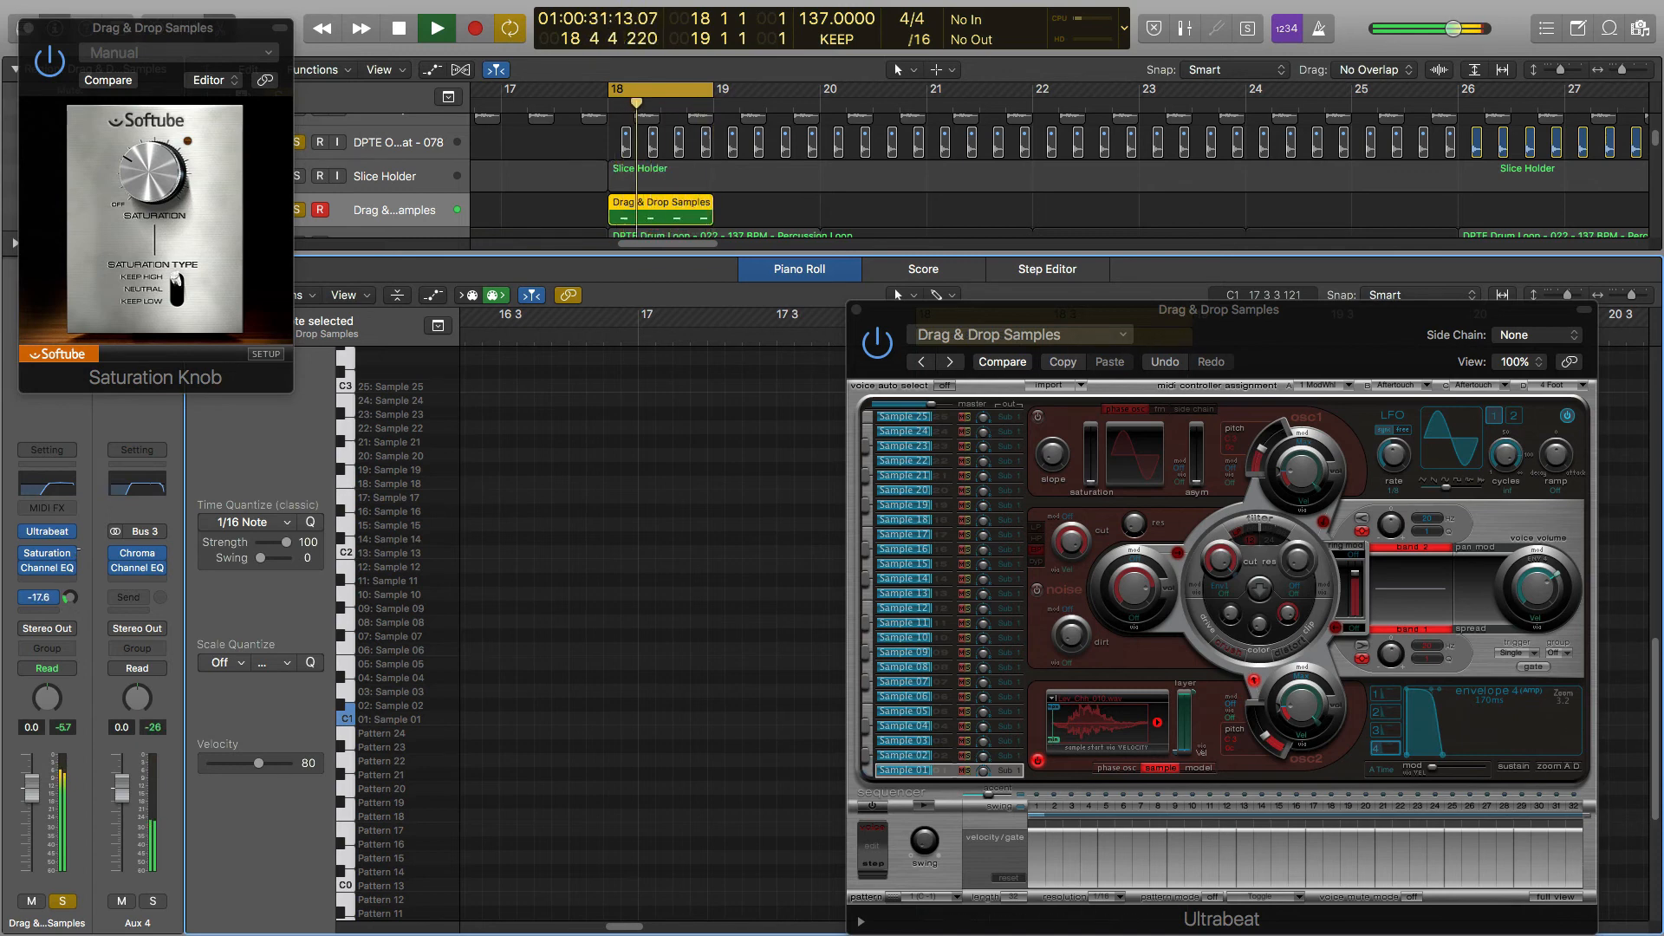
Stop playback, close the Saturation Knob and Ultrabeat windows, and loop the Drag & Drop Samples region from bar 18 to bar 26.
left_click(29, 27)
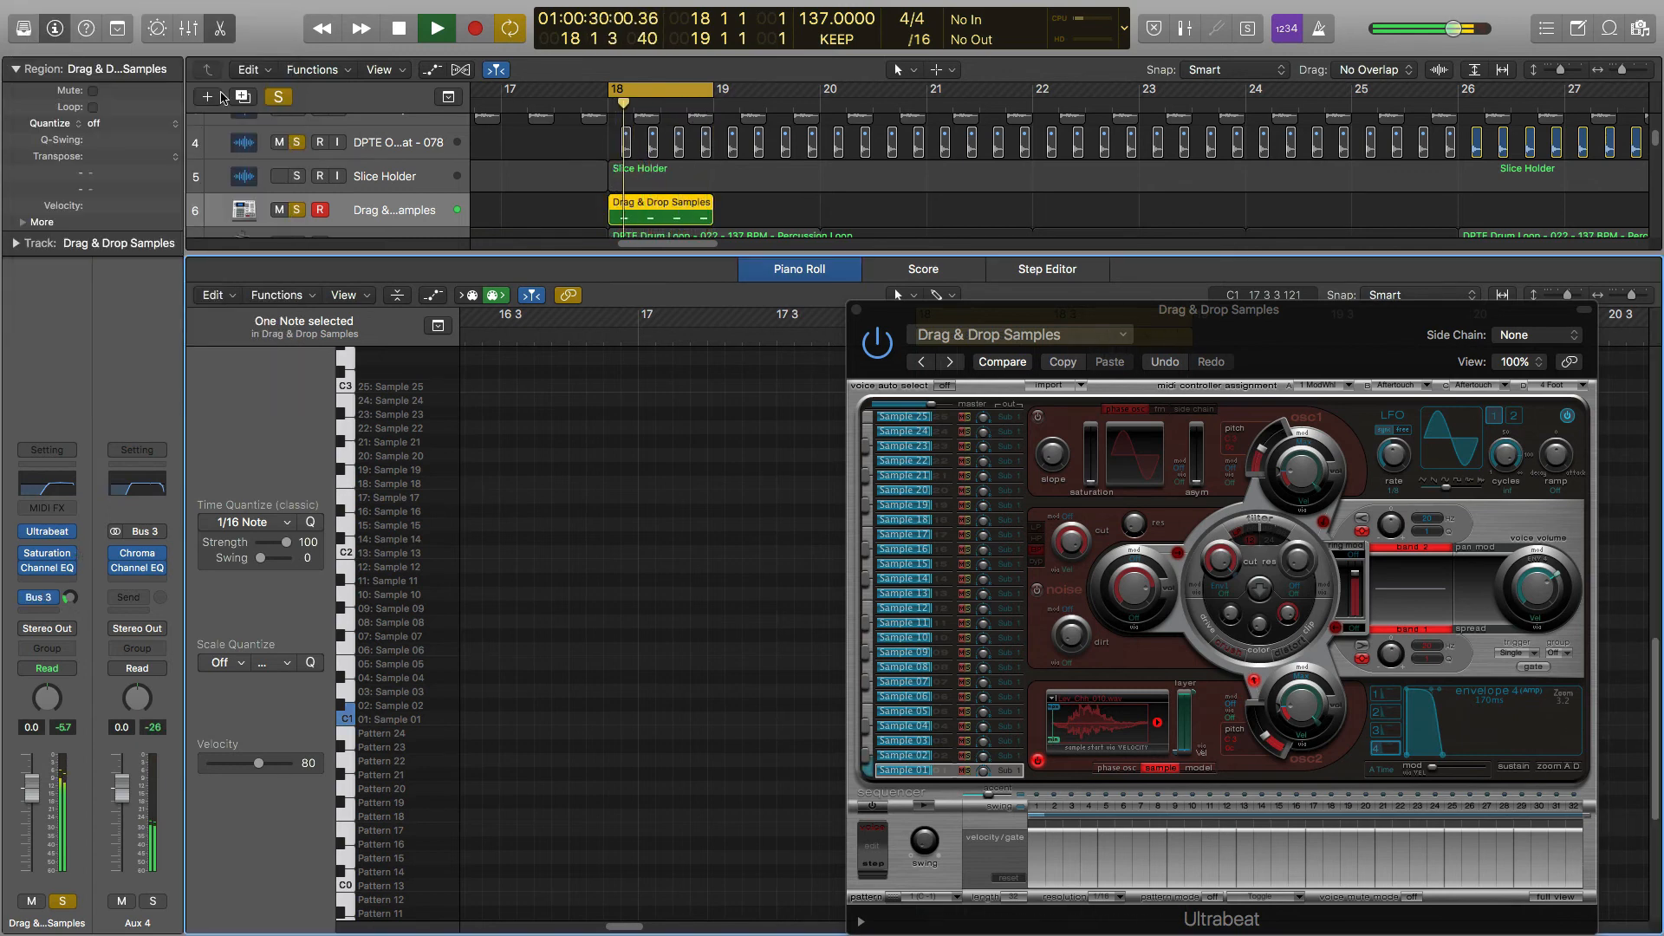
key("space")
left_click(856, 309)
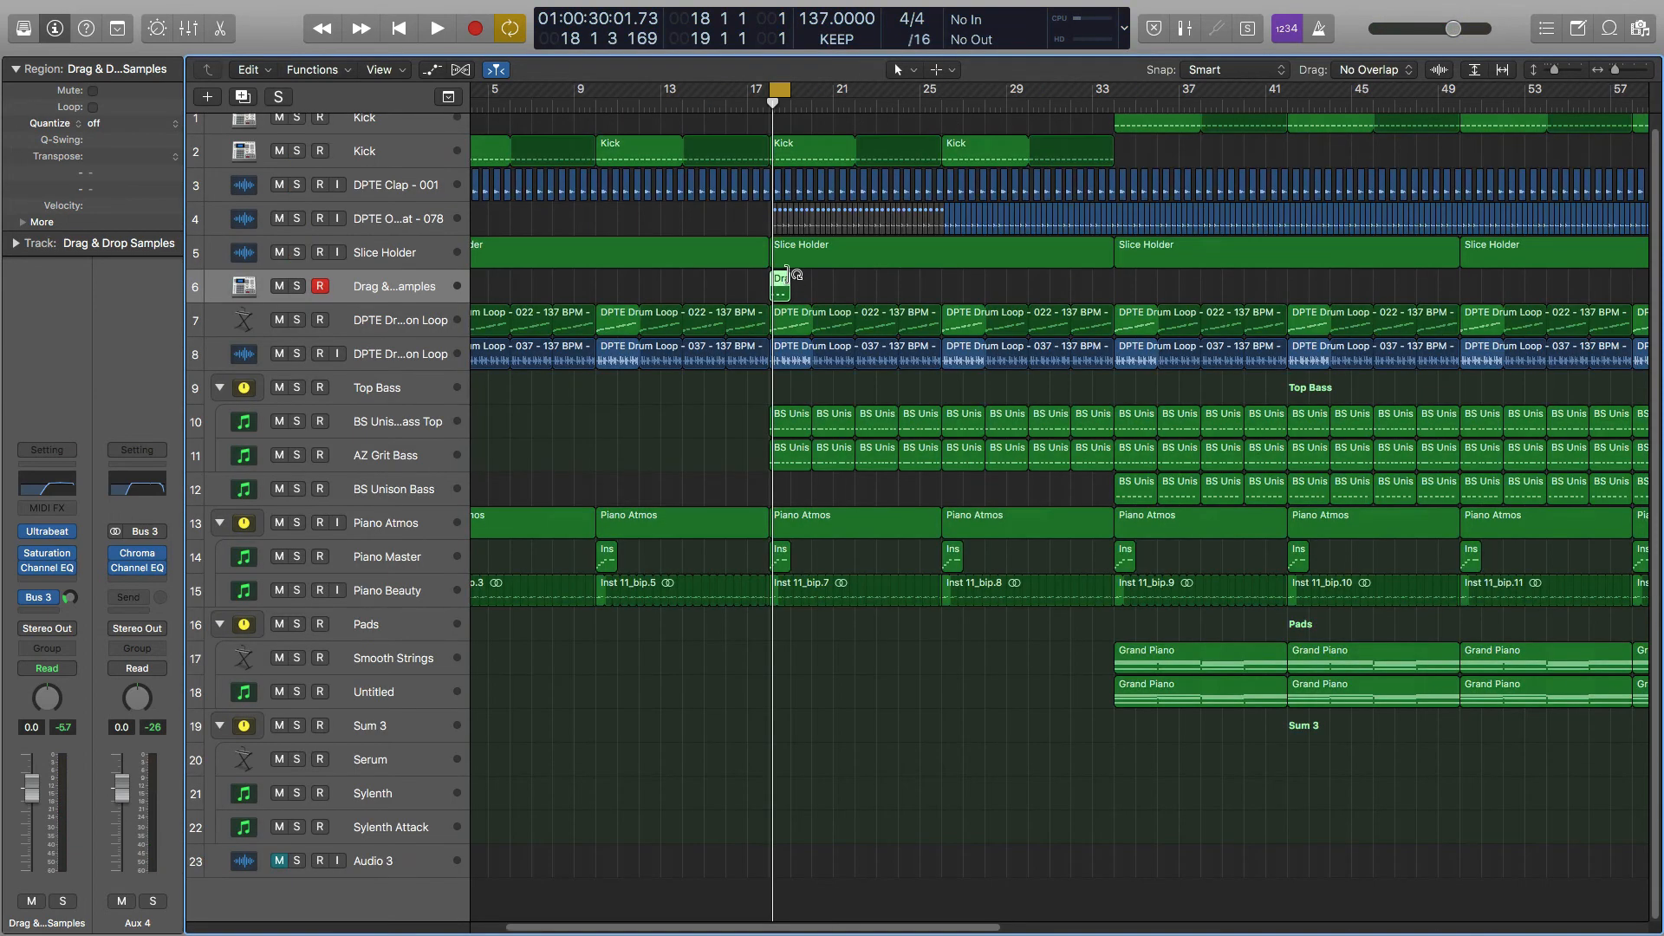
left_click_drag(791, 276, 941, 291)
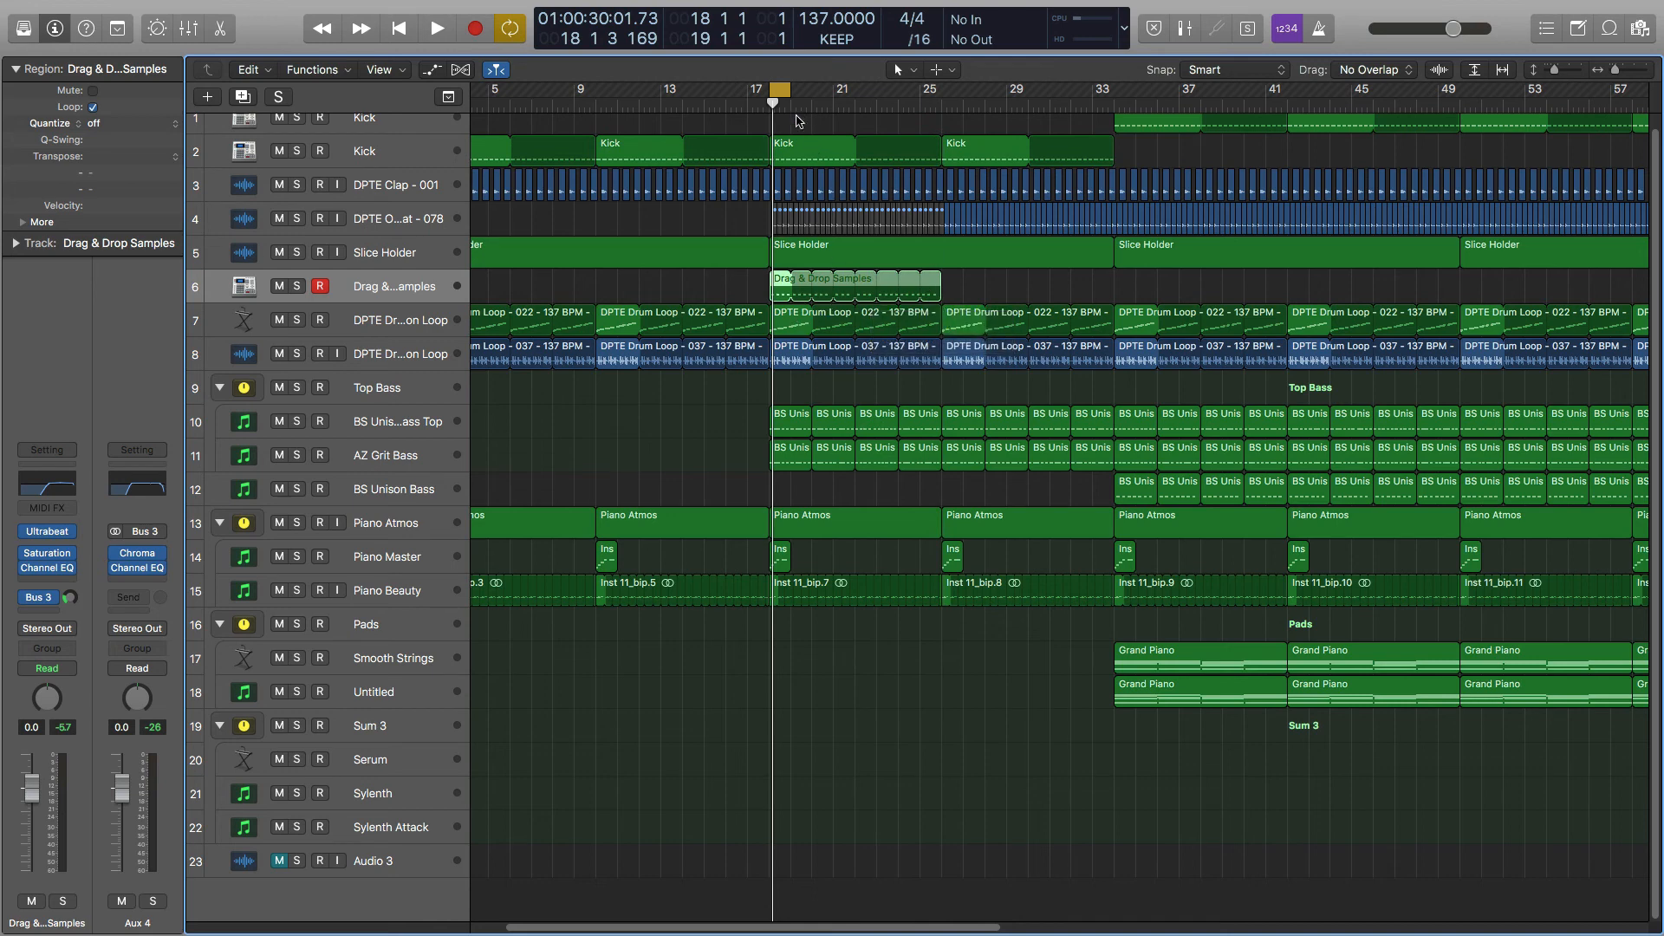
Turn off the cycle range and audition the looped hi-hat with the full mix from bar 18.
left_click(780, 86)
key("space")
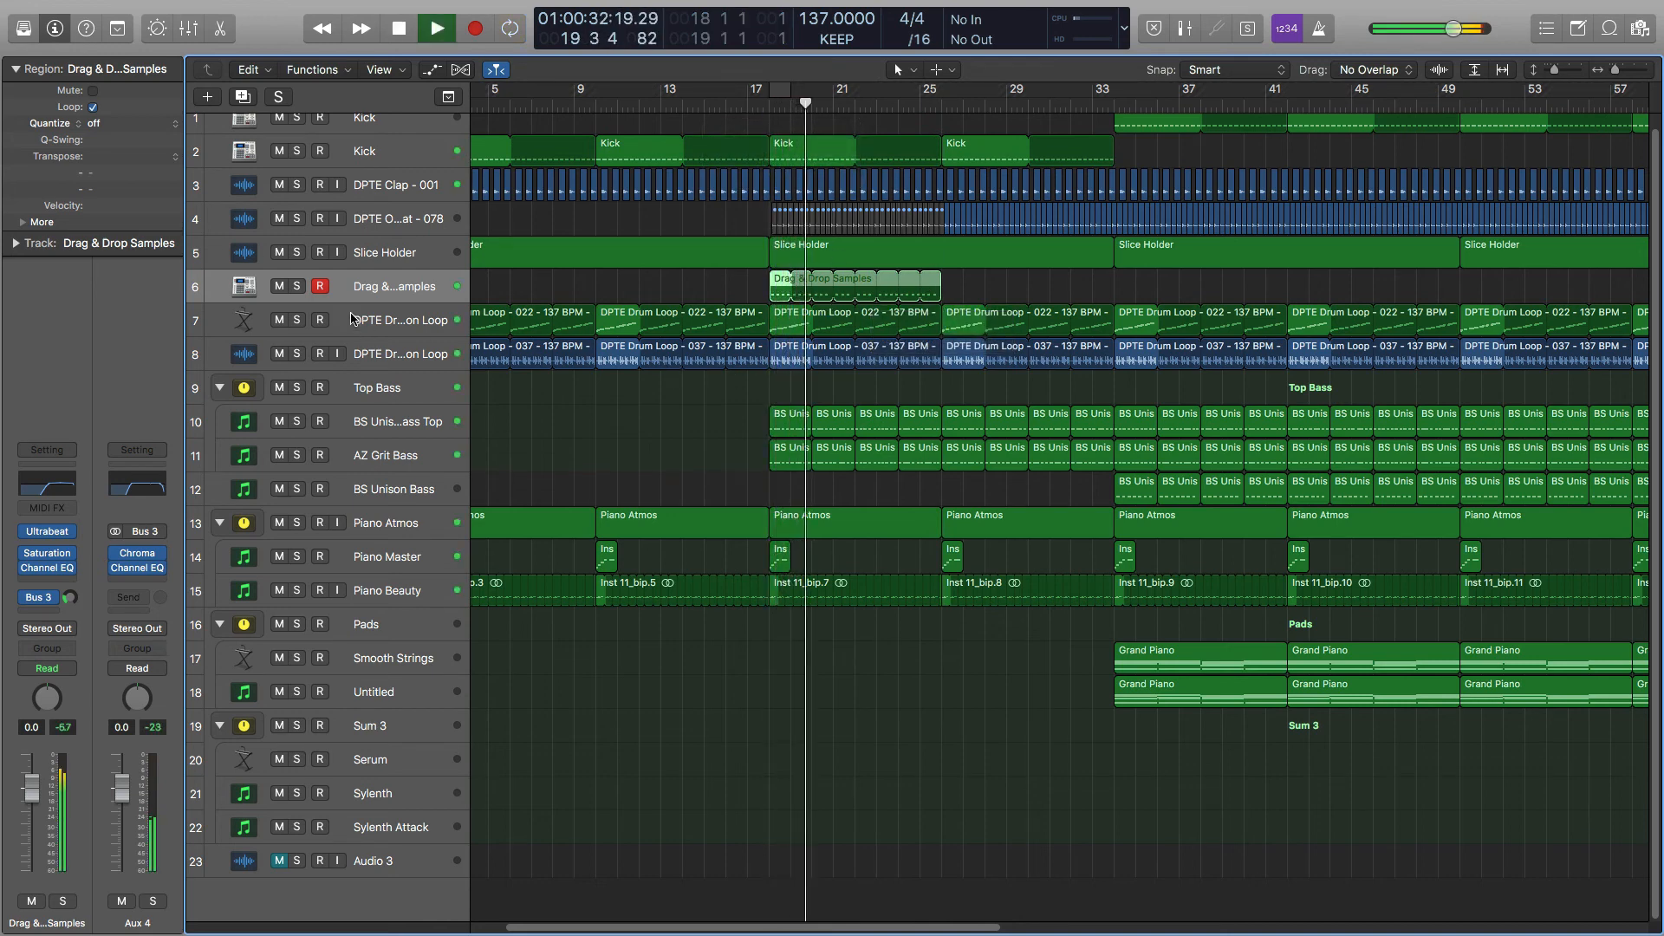
key("space")
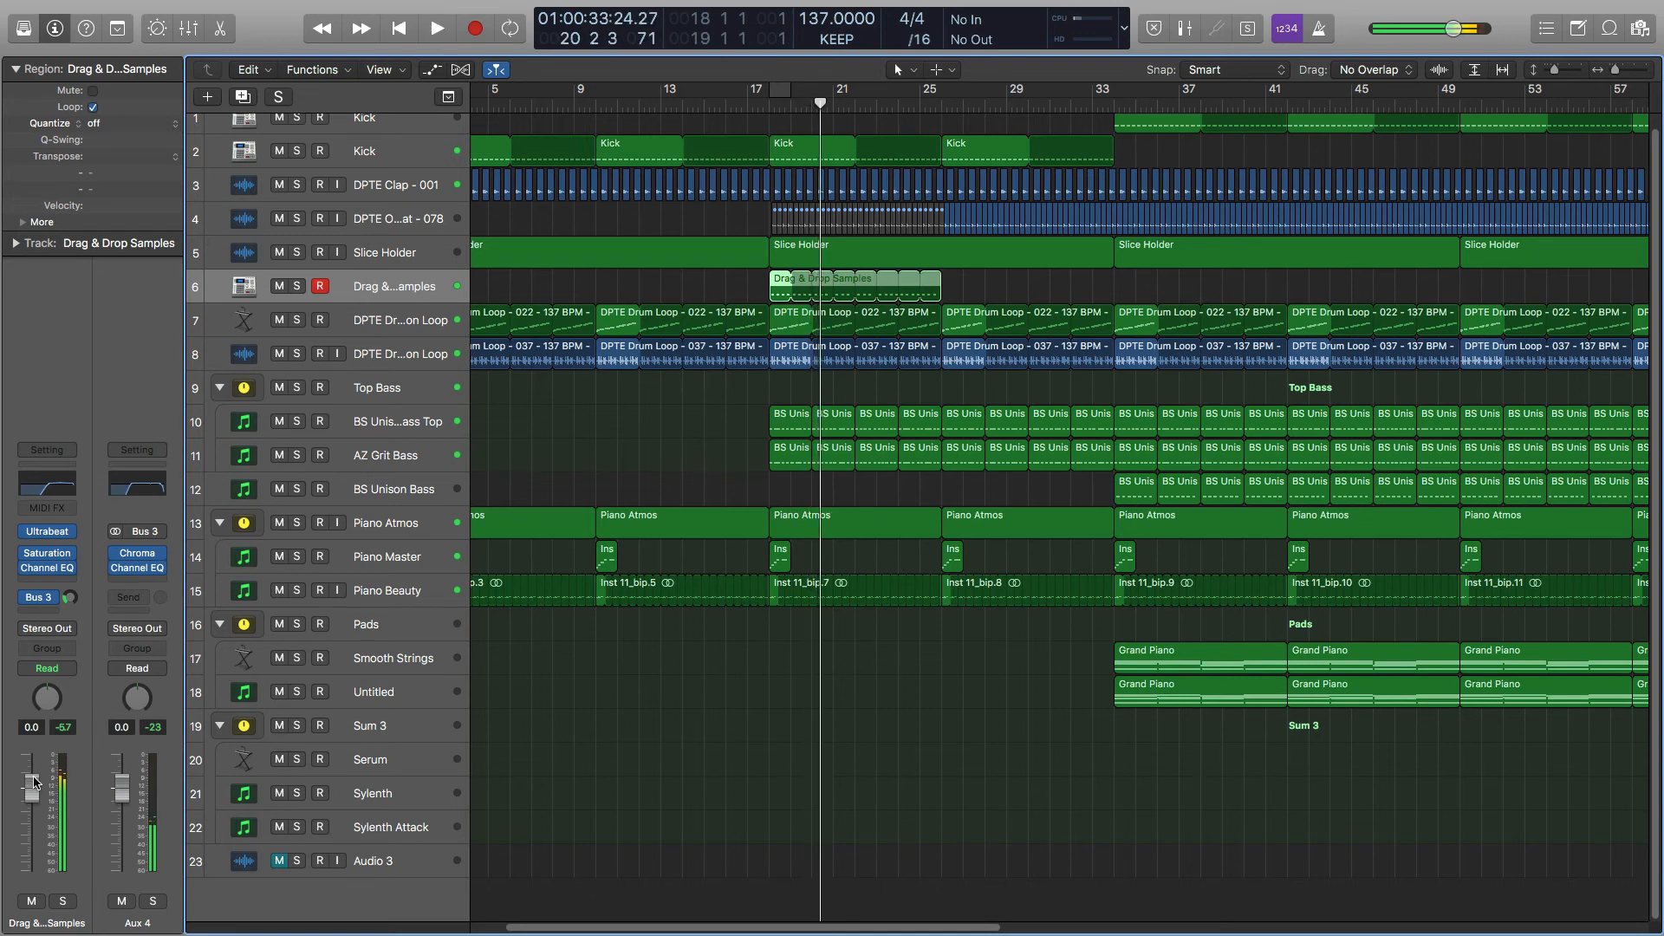
key("space")
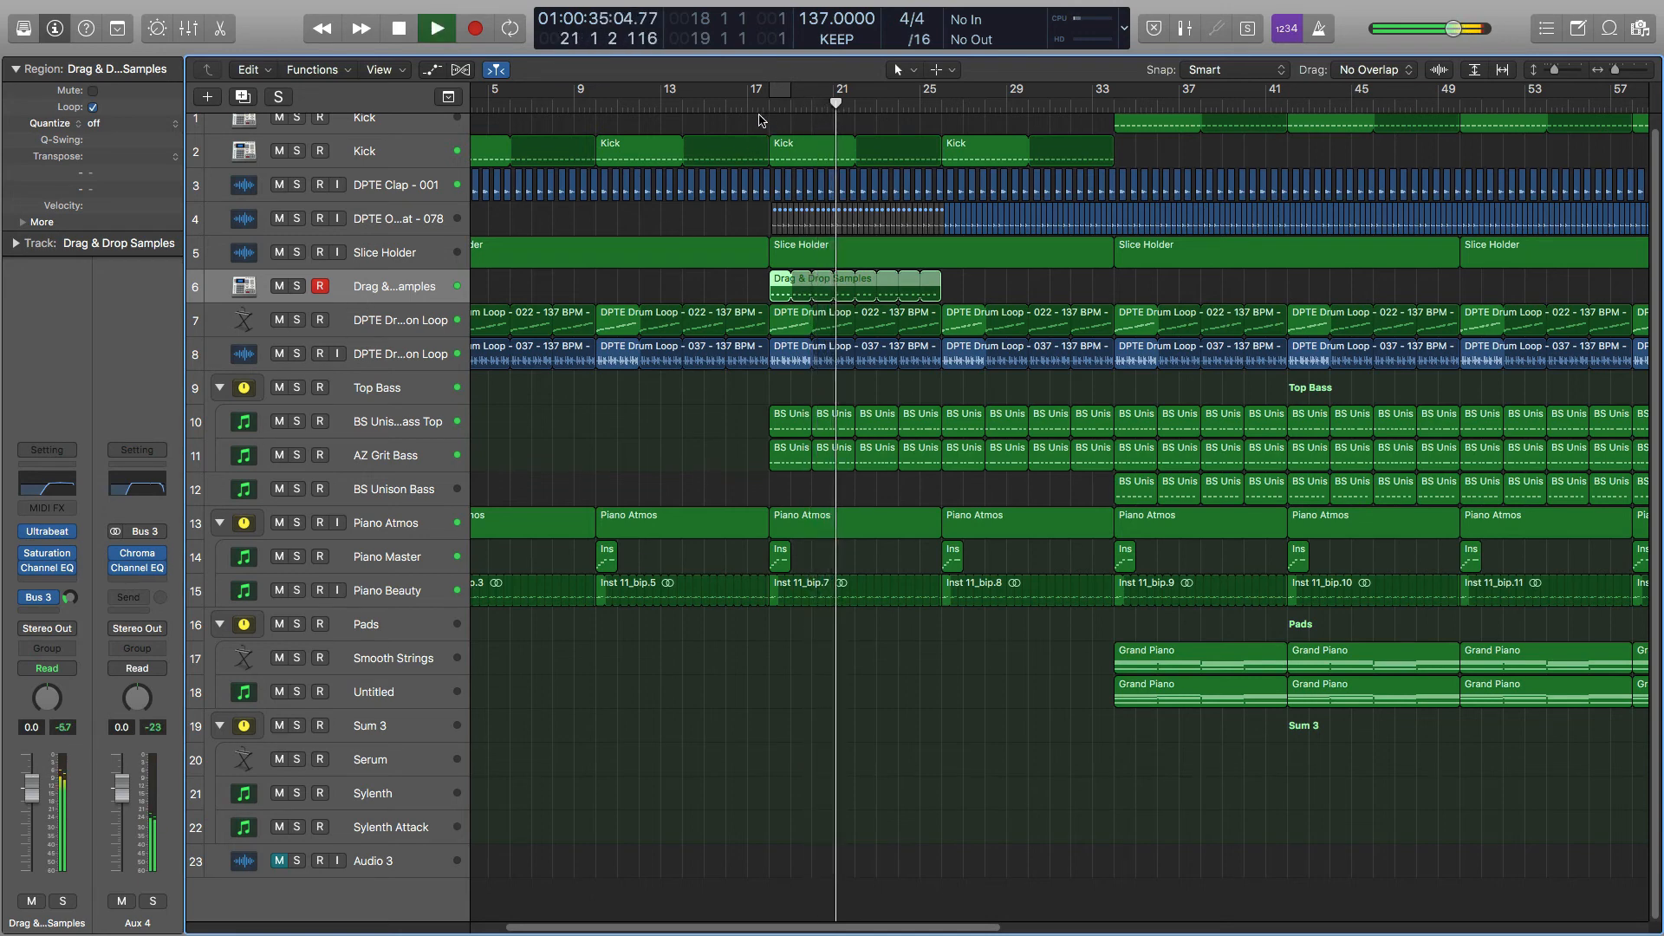
key("space")
left_click(687, 104)
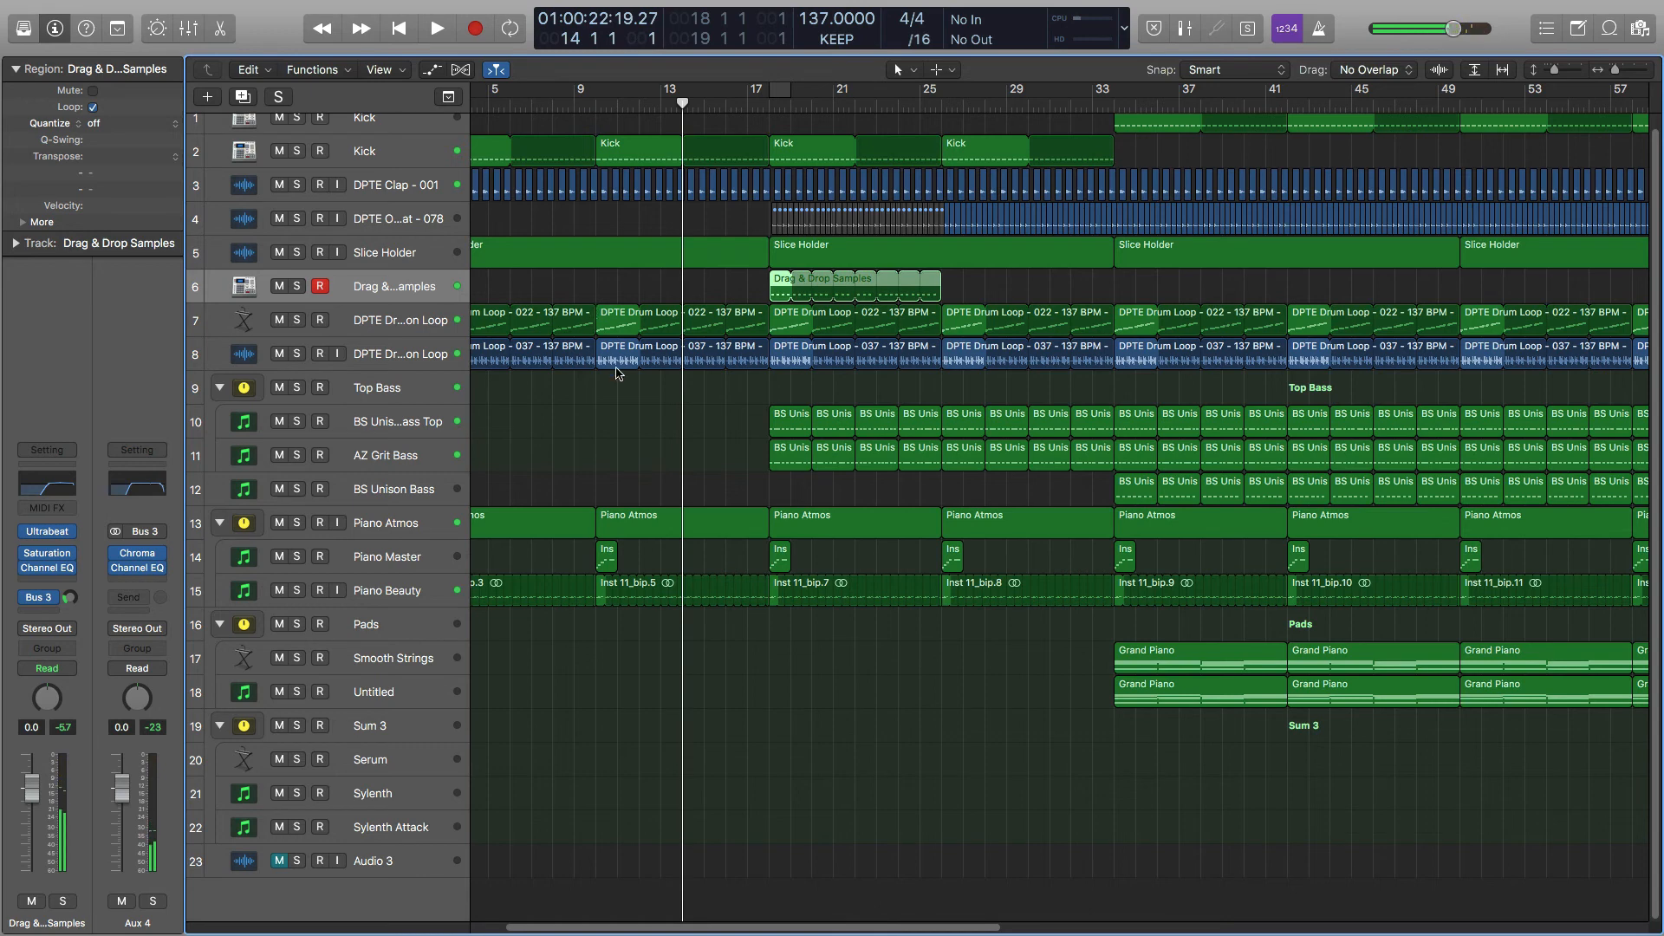
Play from bar 14 and lower the hi-hat track's volume to -3.0 dB.
key("space")
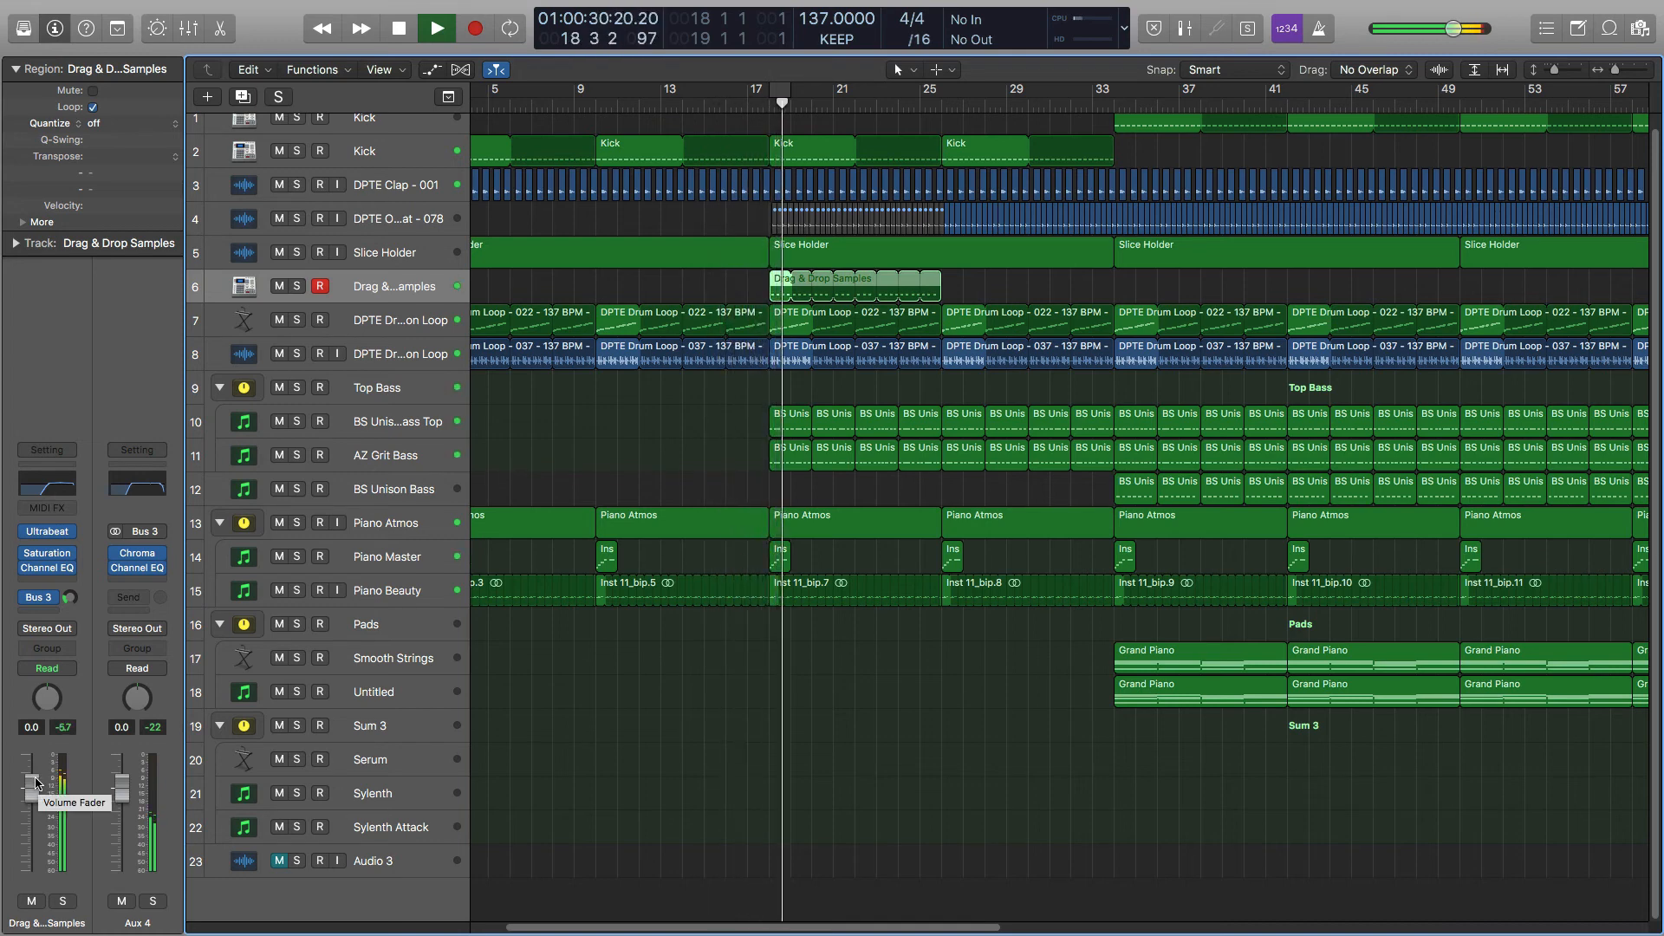
left_click_drag(36, 783, 35, 789)
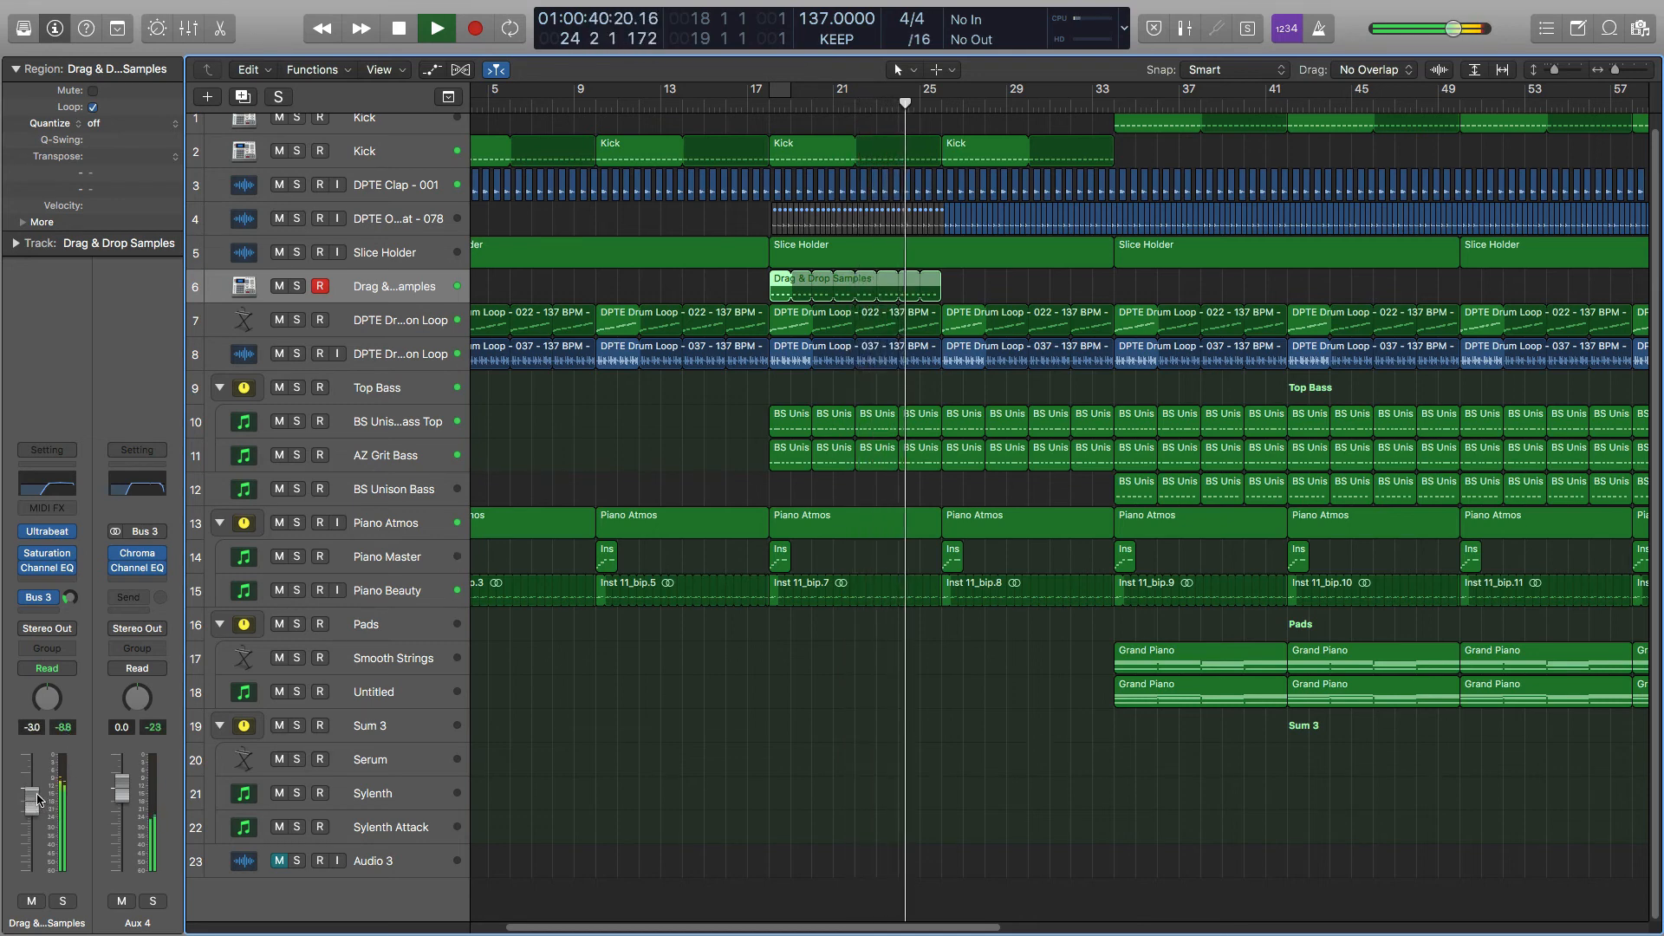
key("space")
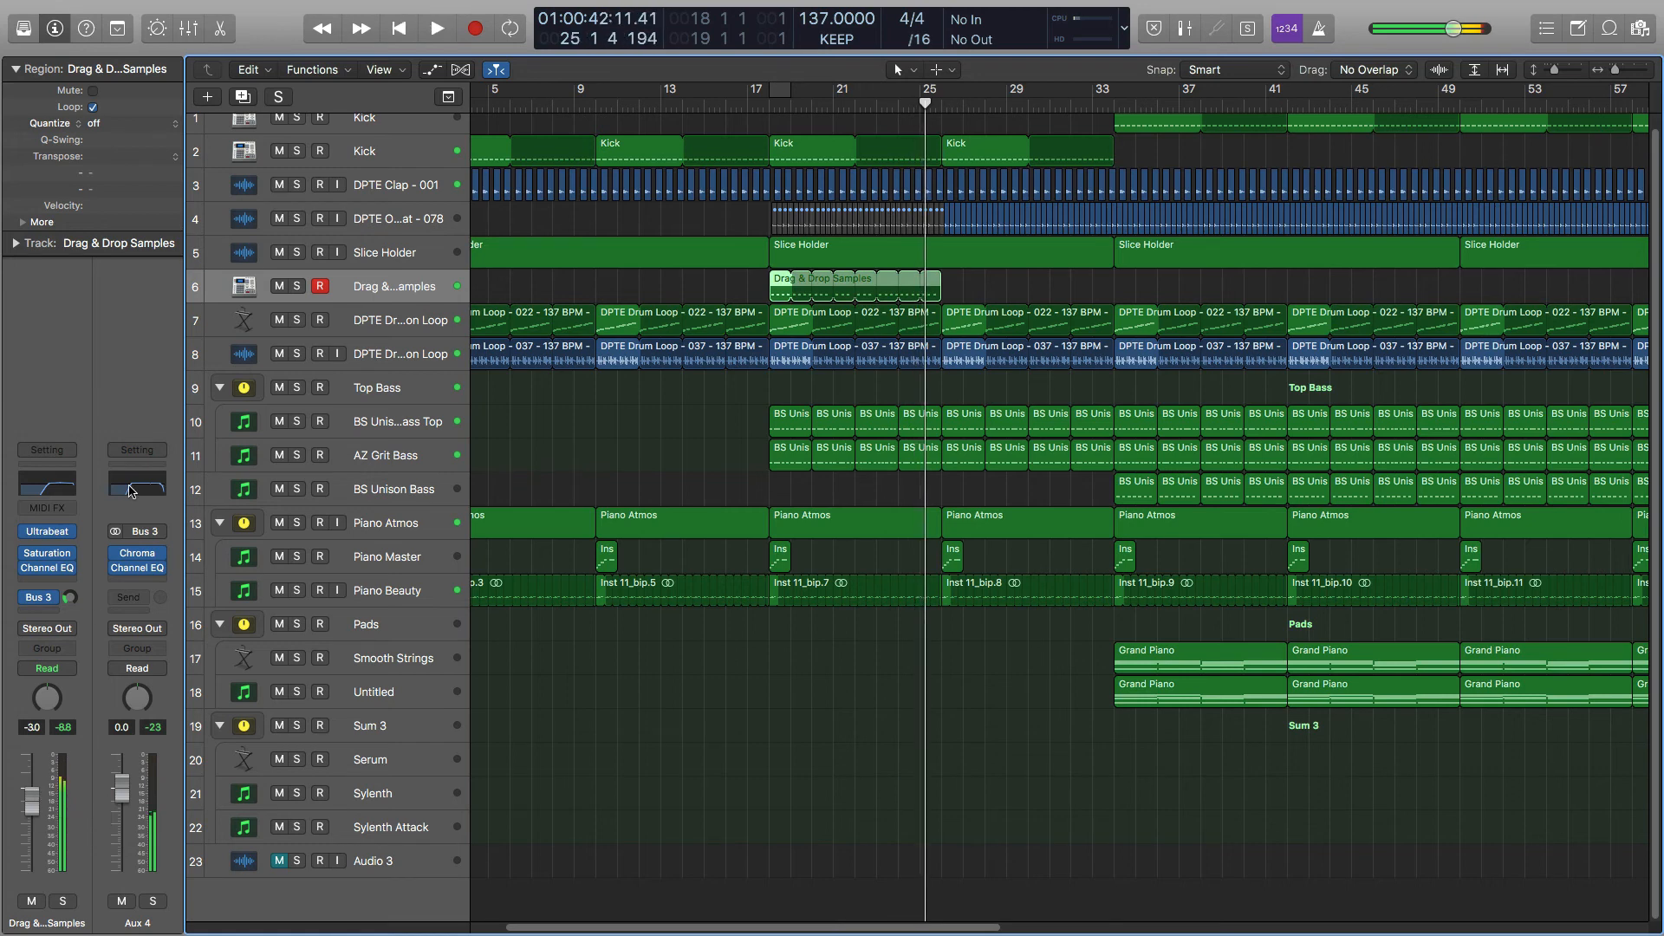
Insert a stereo Sample Delay between the hi-hat's Saturation Knob and Channel EQ, and set its left delay to 125 samples.
left_click(73, 564)
mouse_move(101, 690)
mouse_move(266, 719)
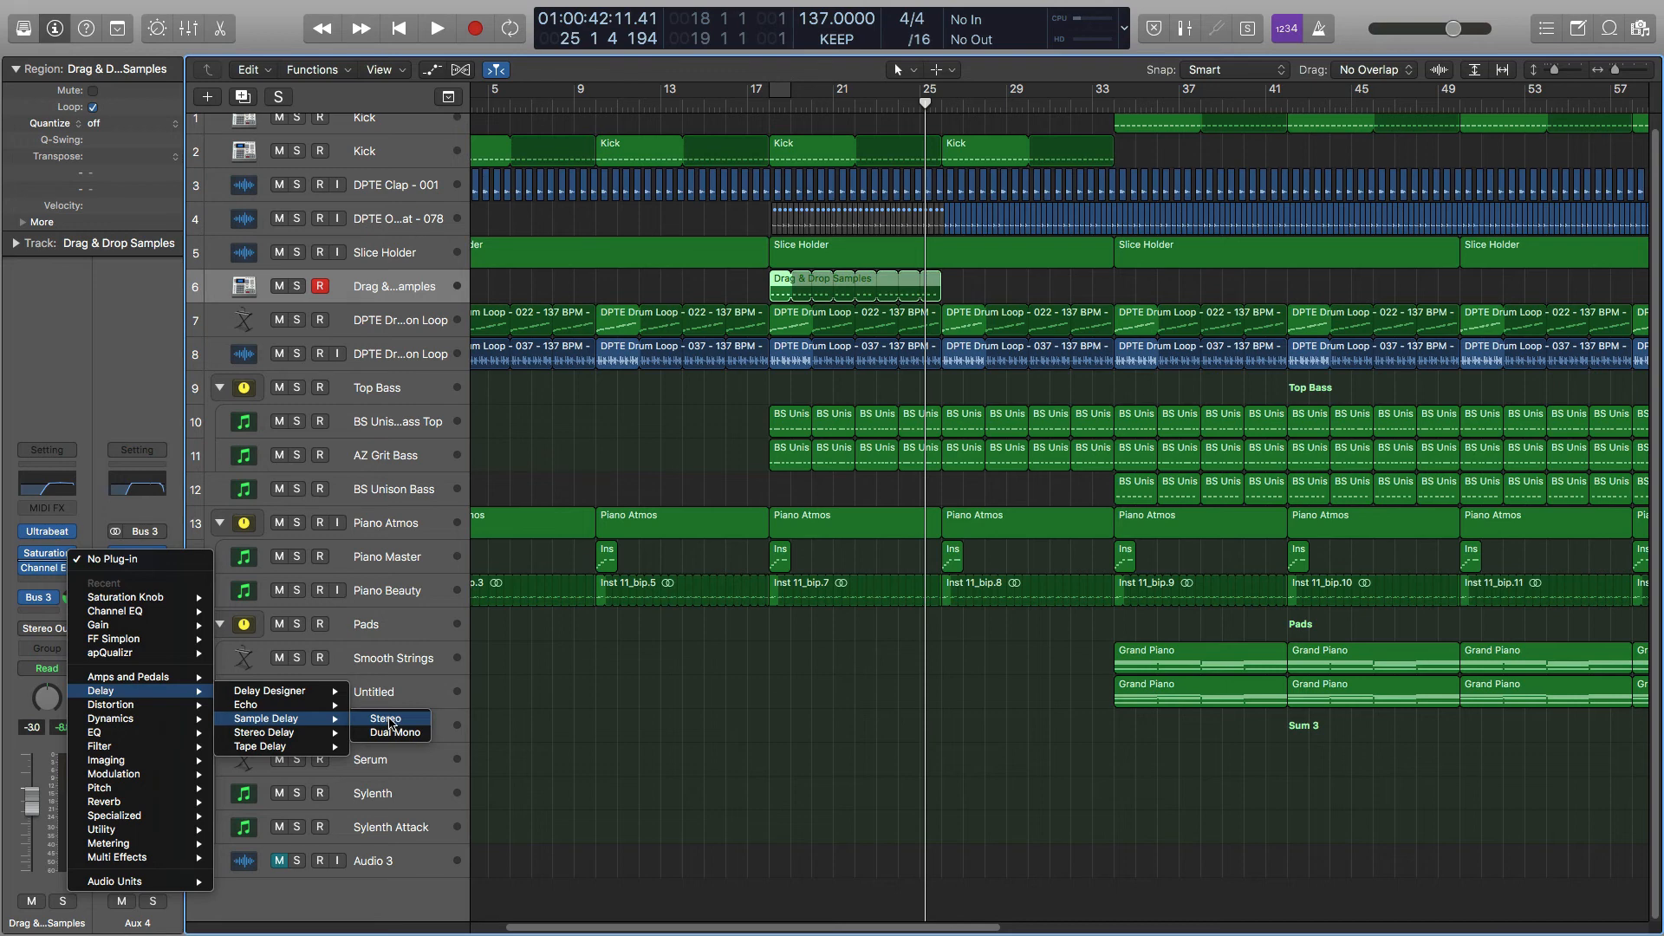
left_click(388, 719)
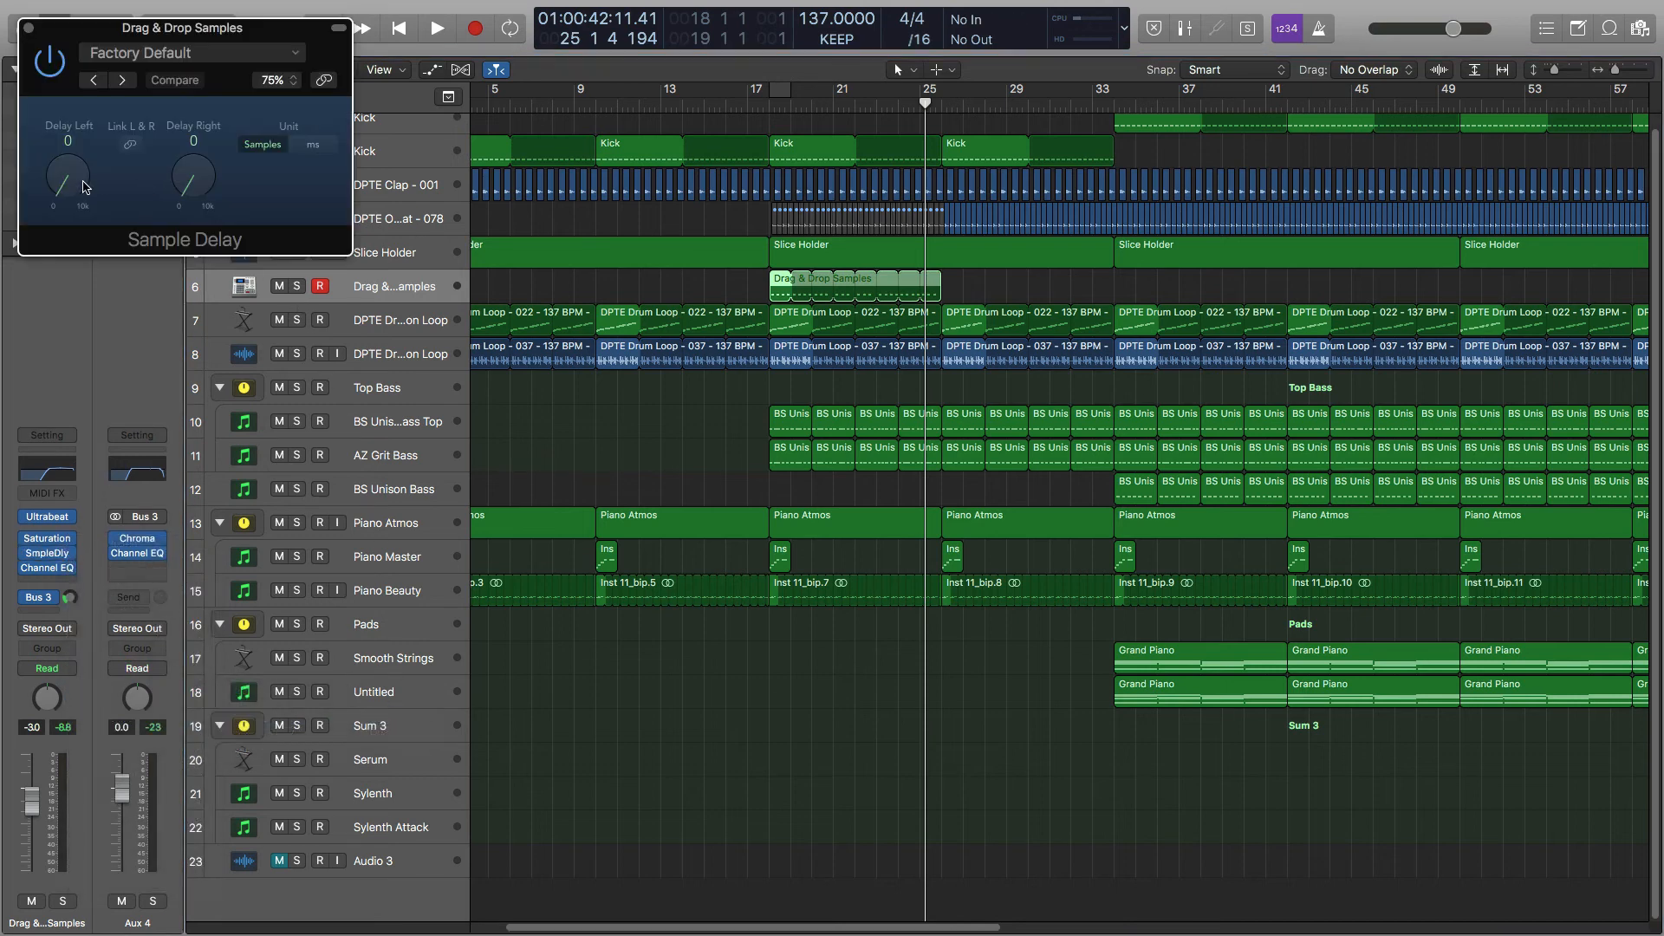
left_click_drag(79, 189, 82, 185)
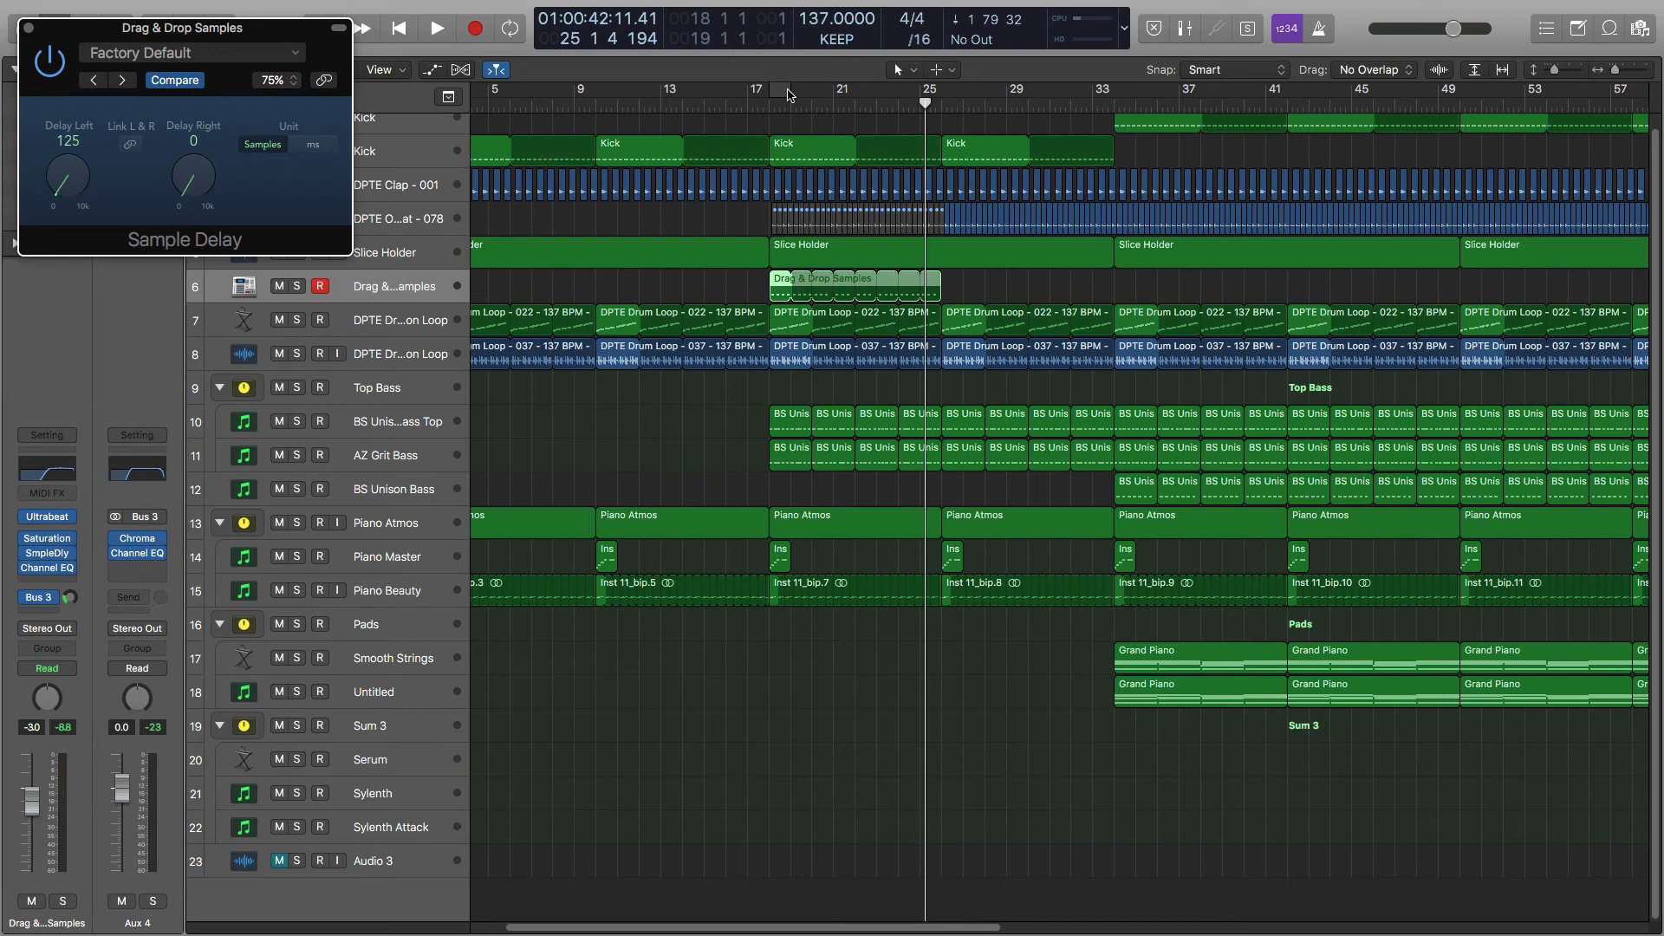
Audition the hi-hat in the mix and soloed, and set the Sample Delay to 0 samples left and 201 samples right.
left_click(751, 118)
key("space")
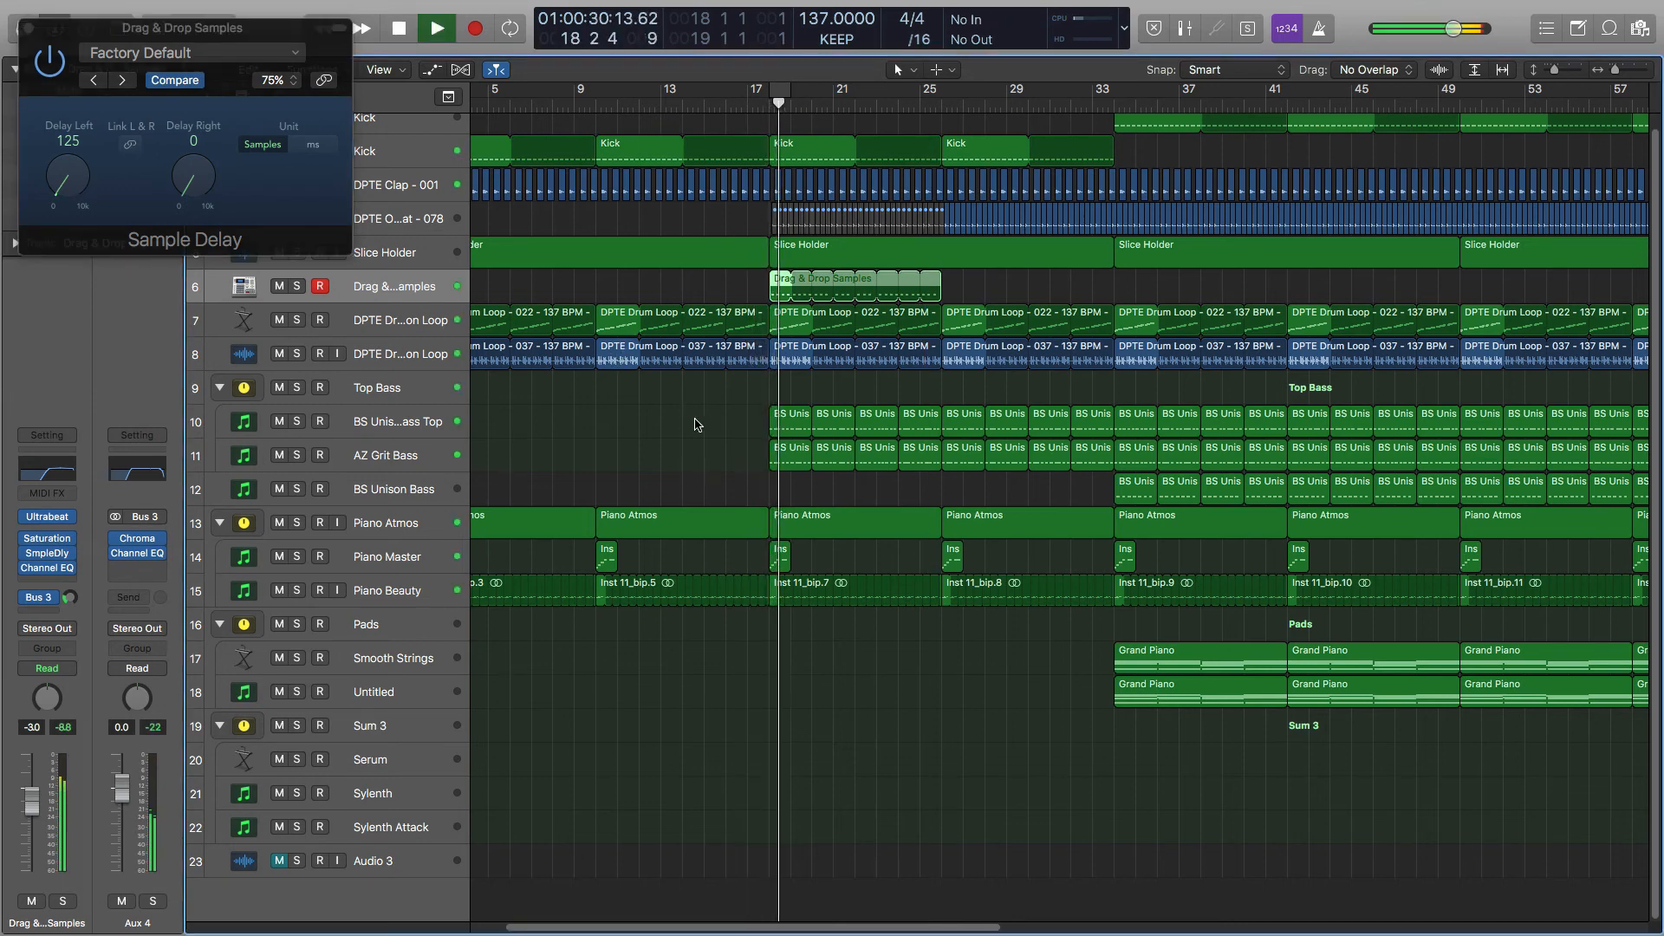
key("space")
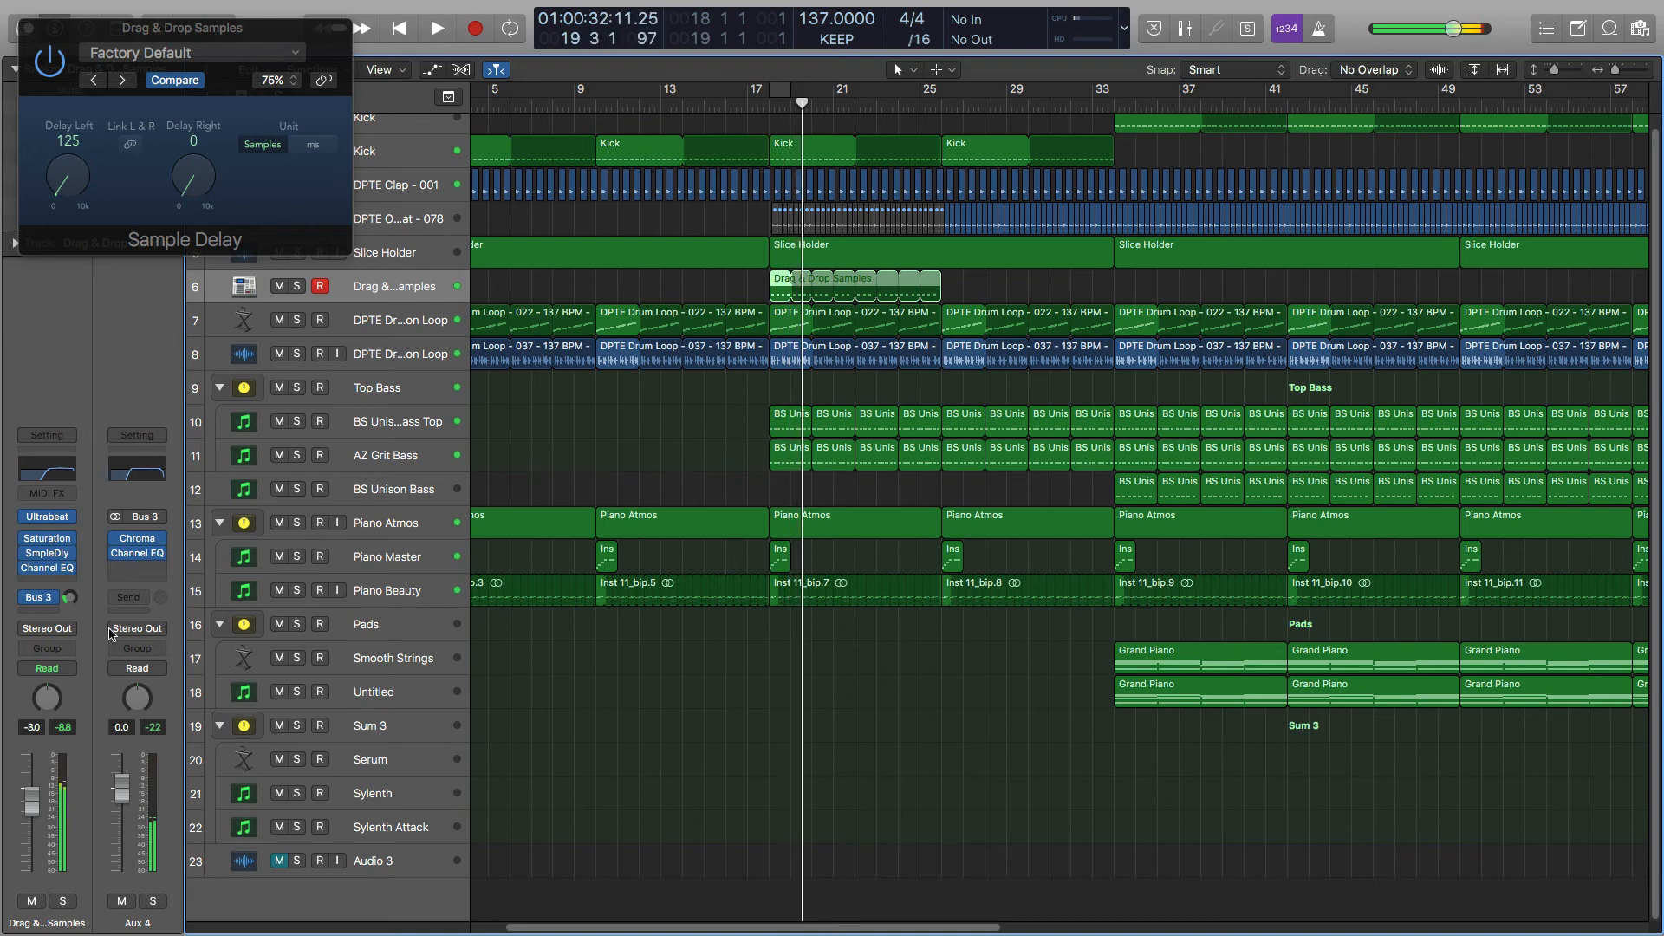
left_click(62, 902)
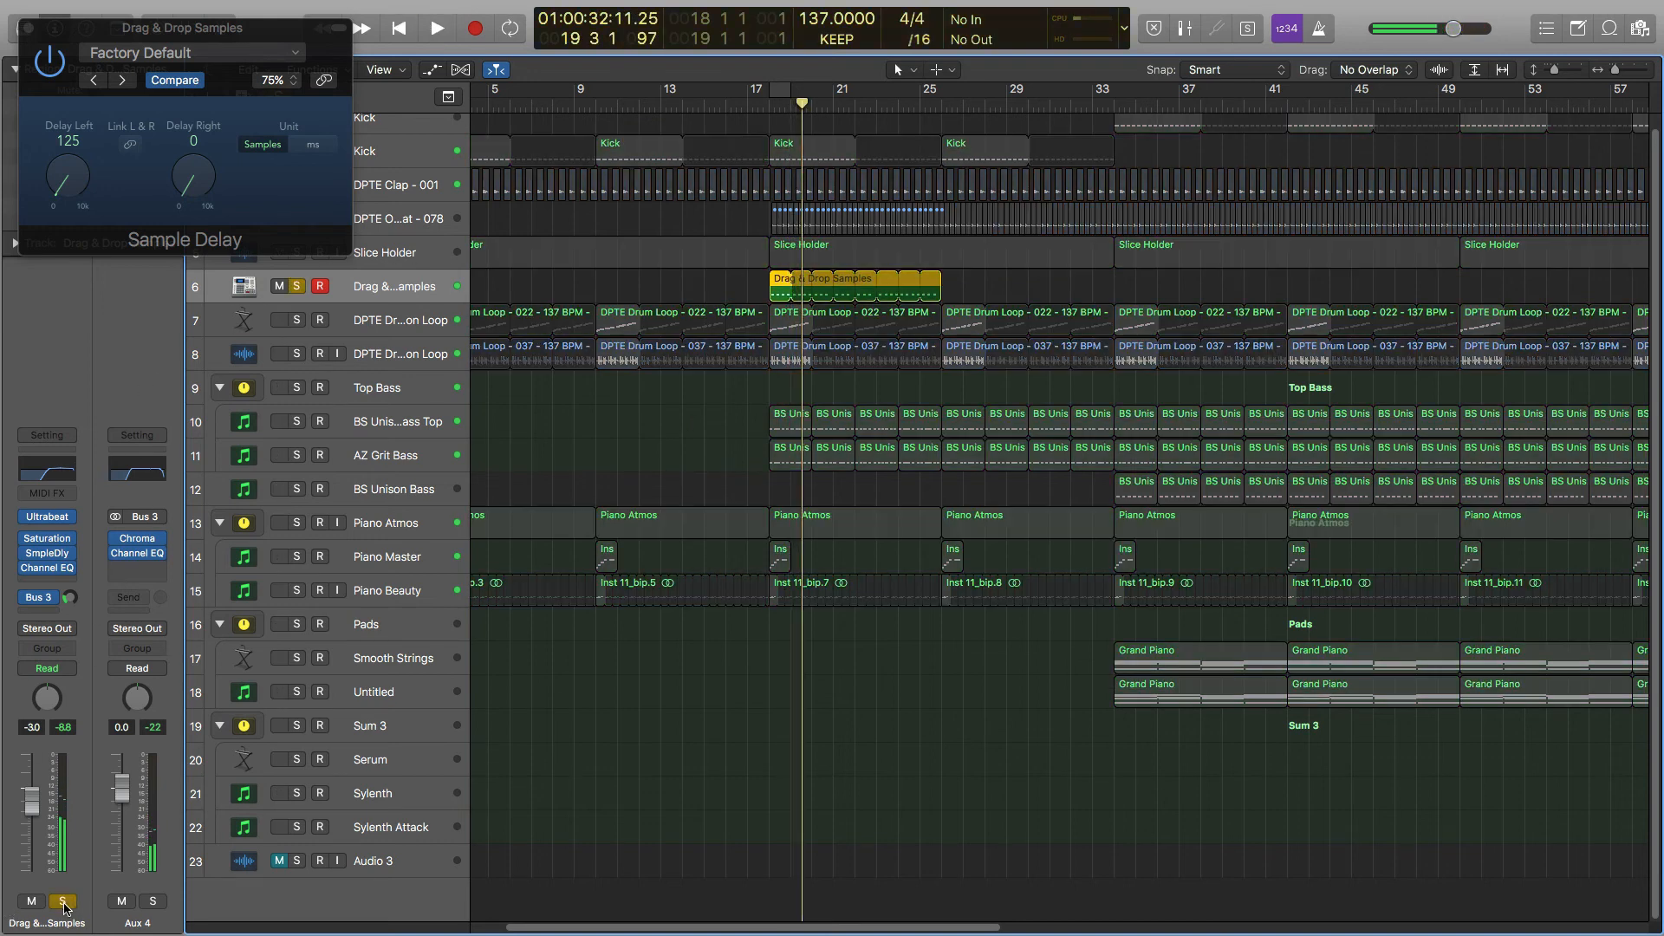
key("space")
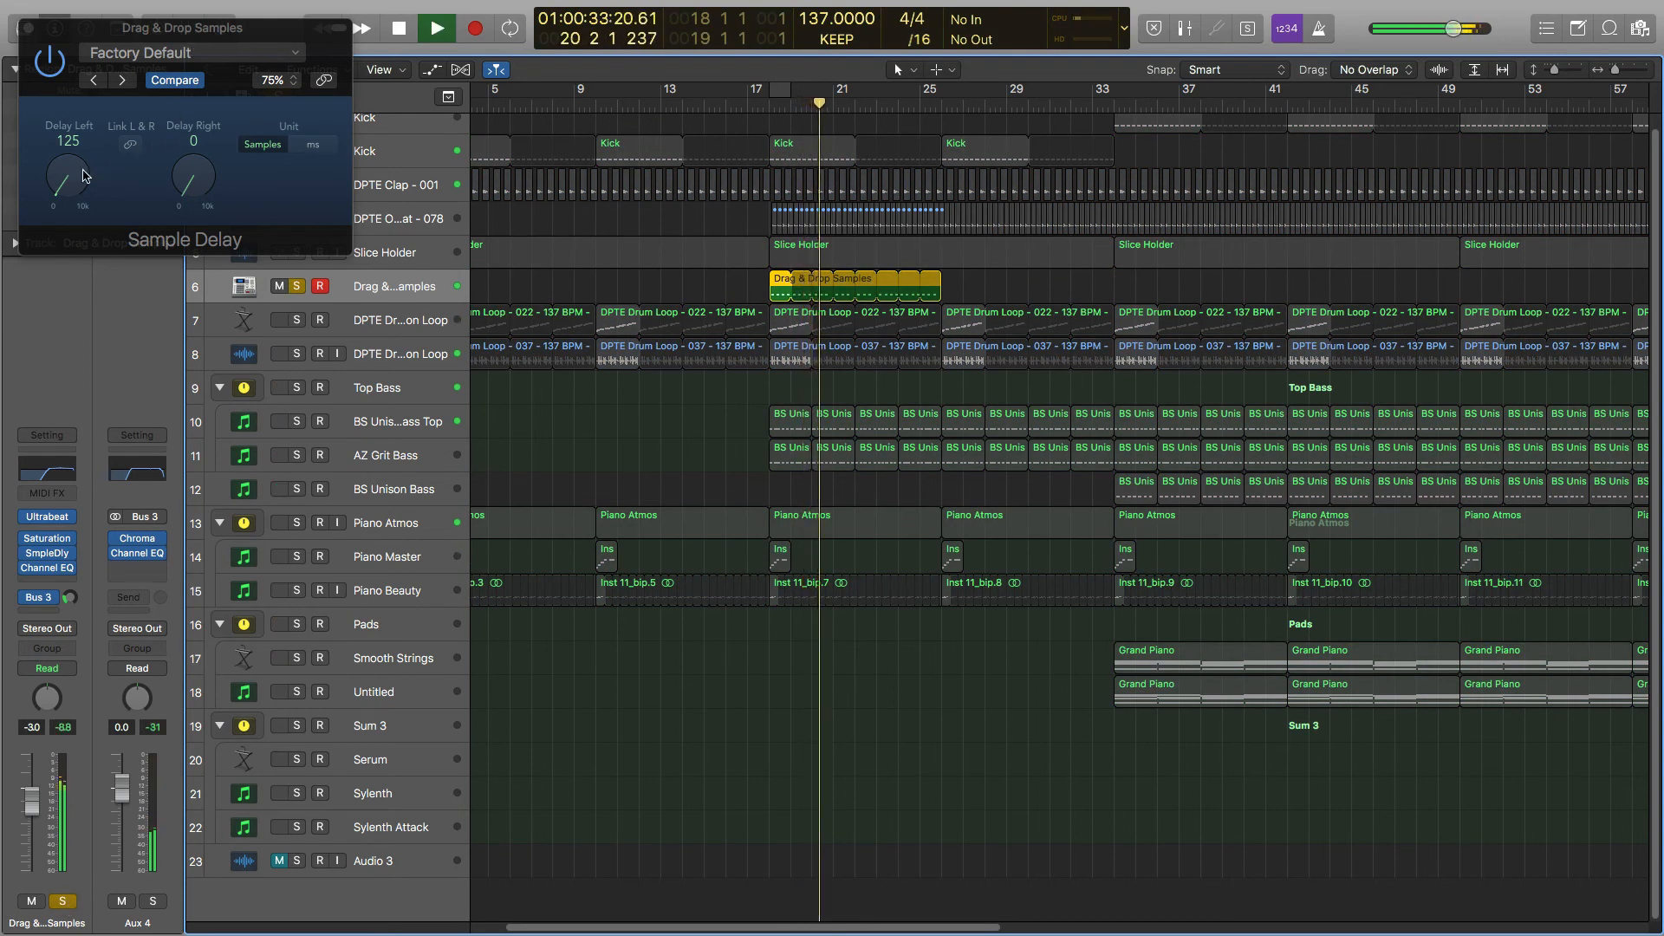
left_click_drag(65, 175, 67, 202)
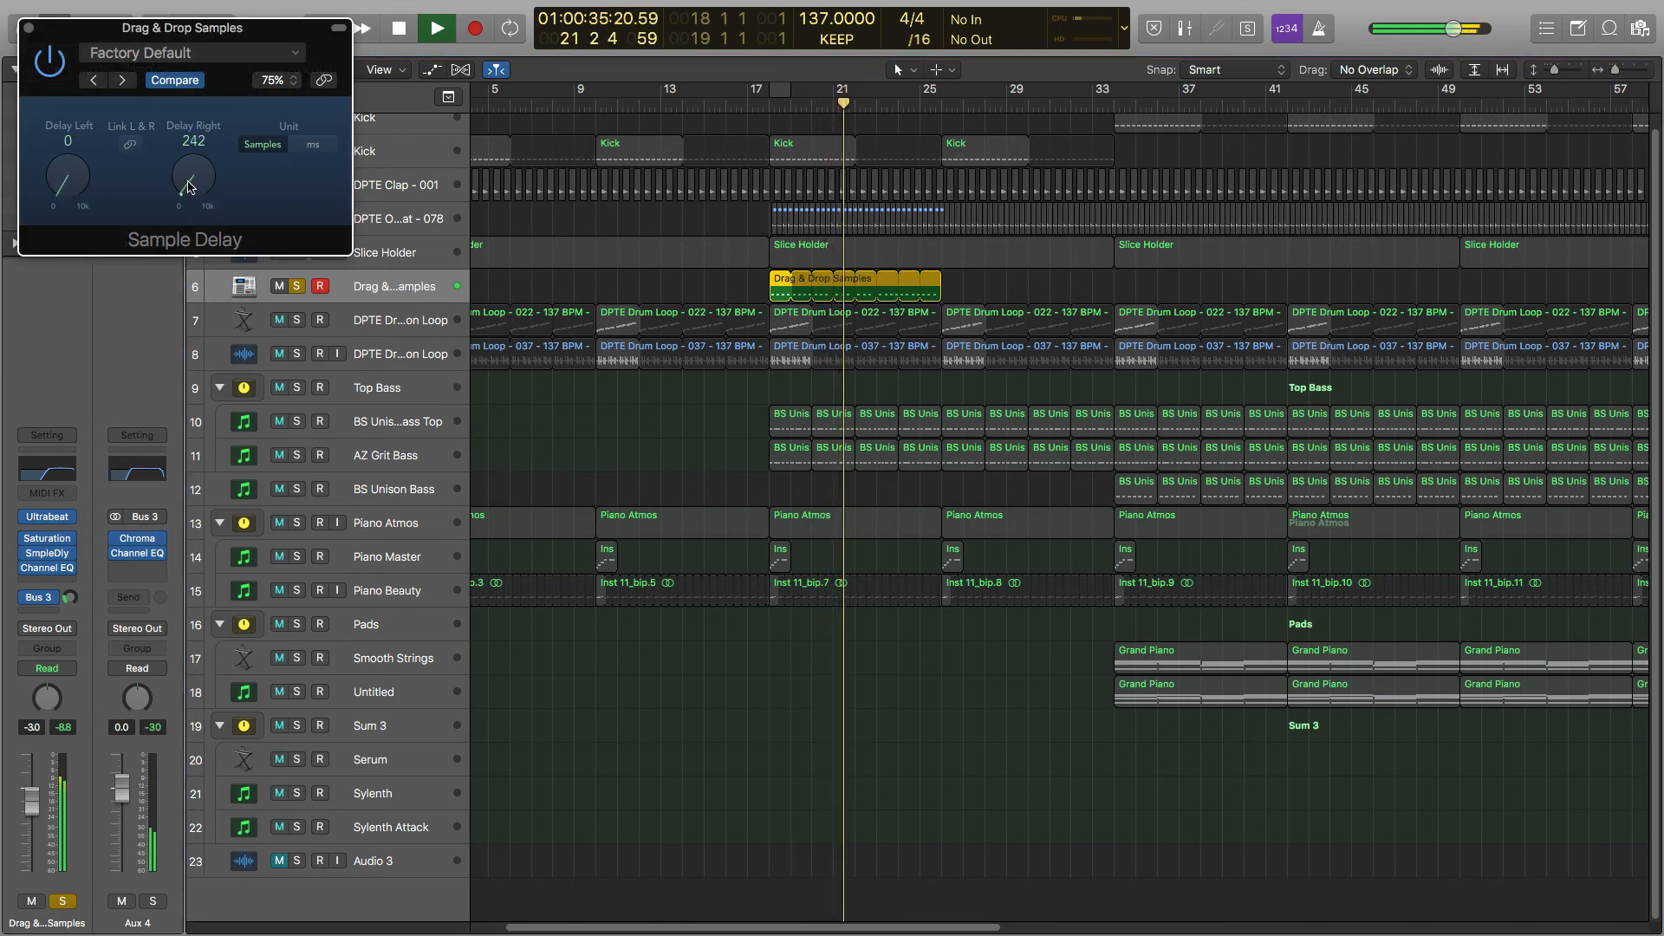
left_click_drag(189, 197, 192, 188)
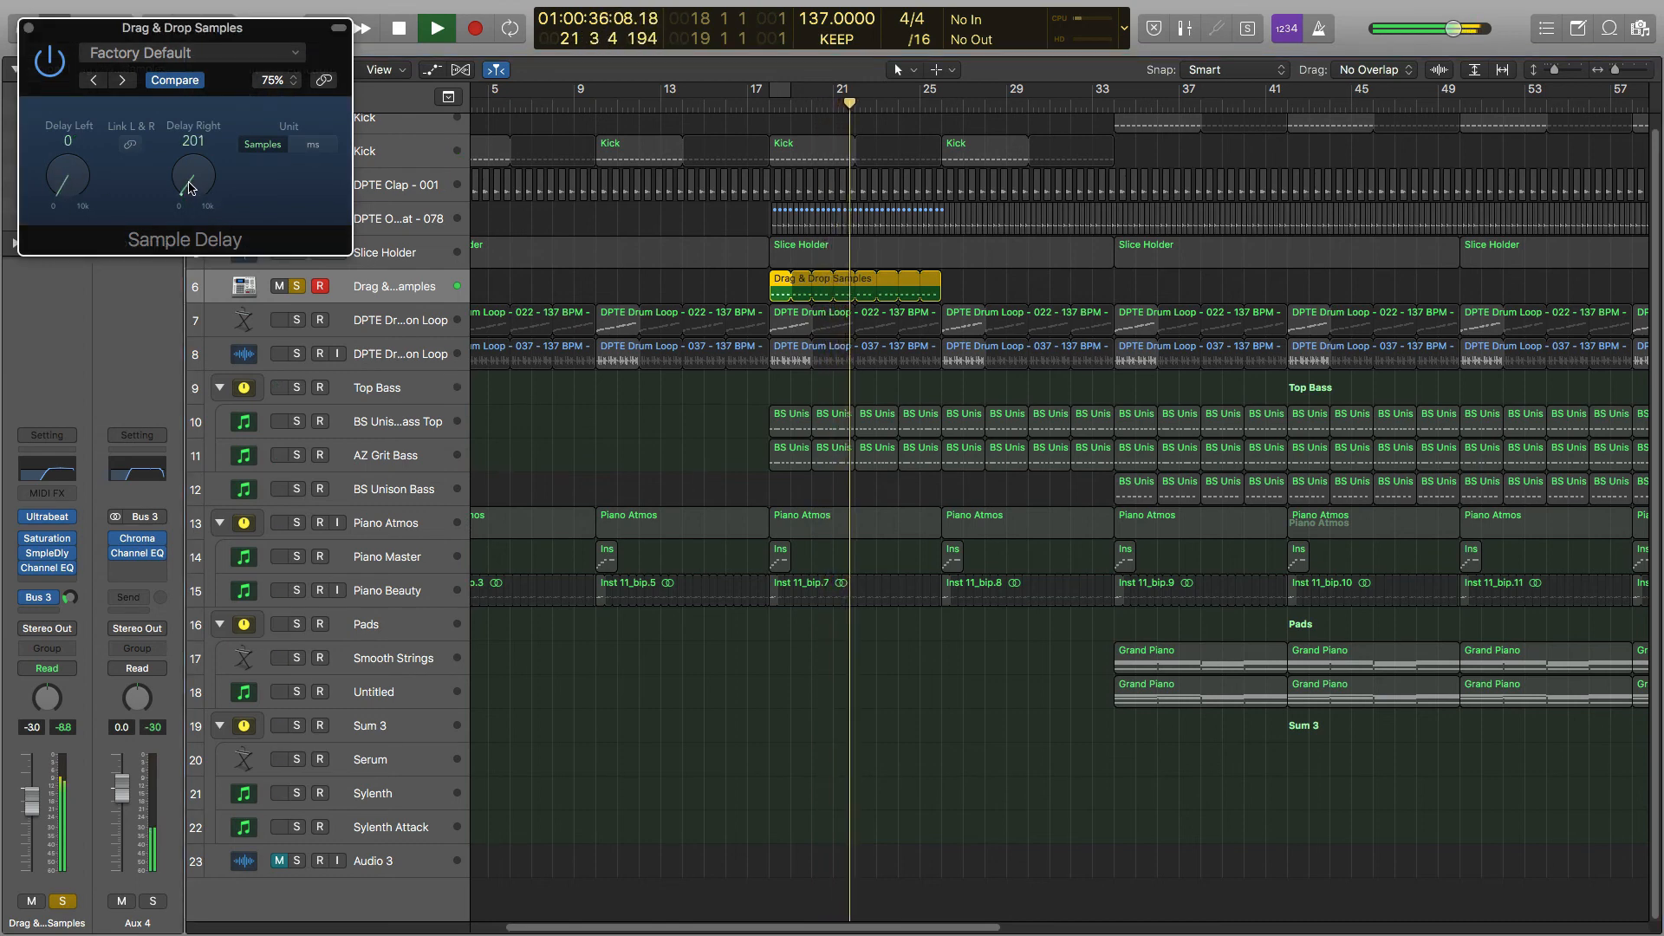
Compare the soloed hi-hat with the Sample Delay bypassed and enabled, and play it again unsoloed in the full mix.
left_click(53, 59)
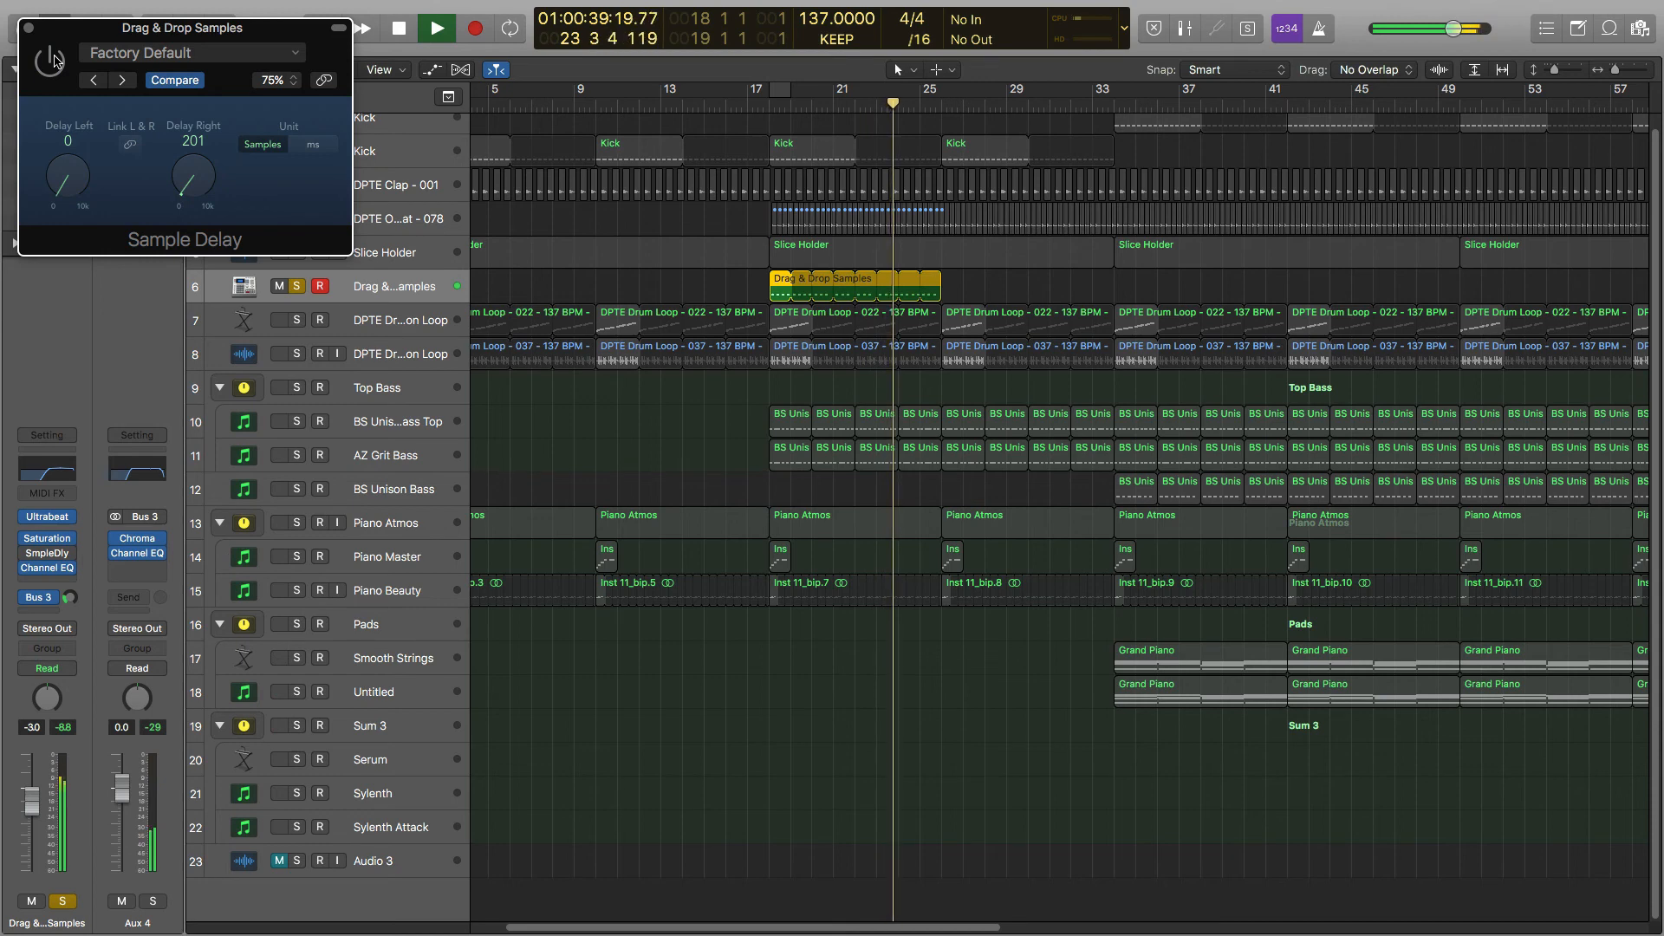
key("space")
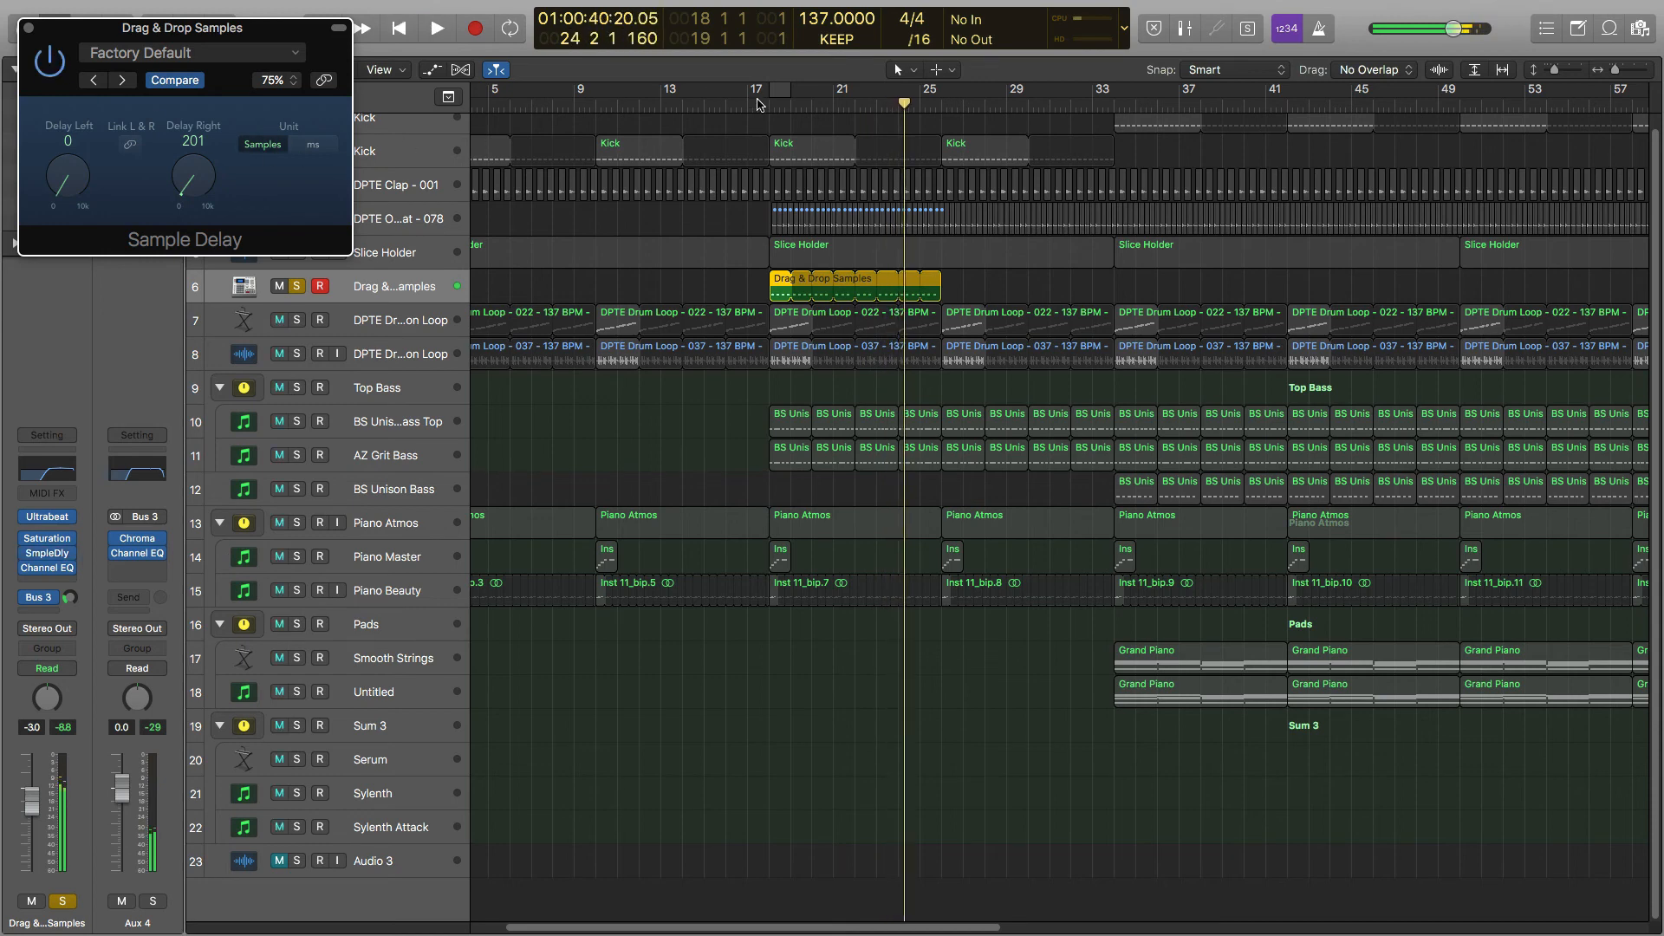
left_click(766, 108)
key("space")
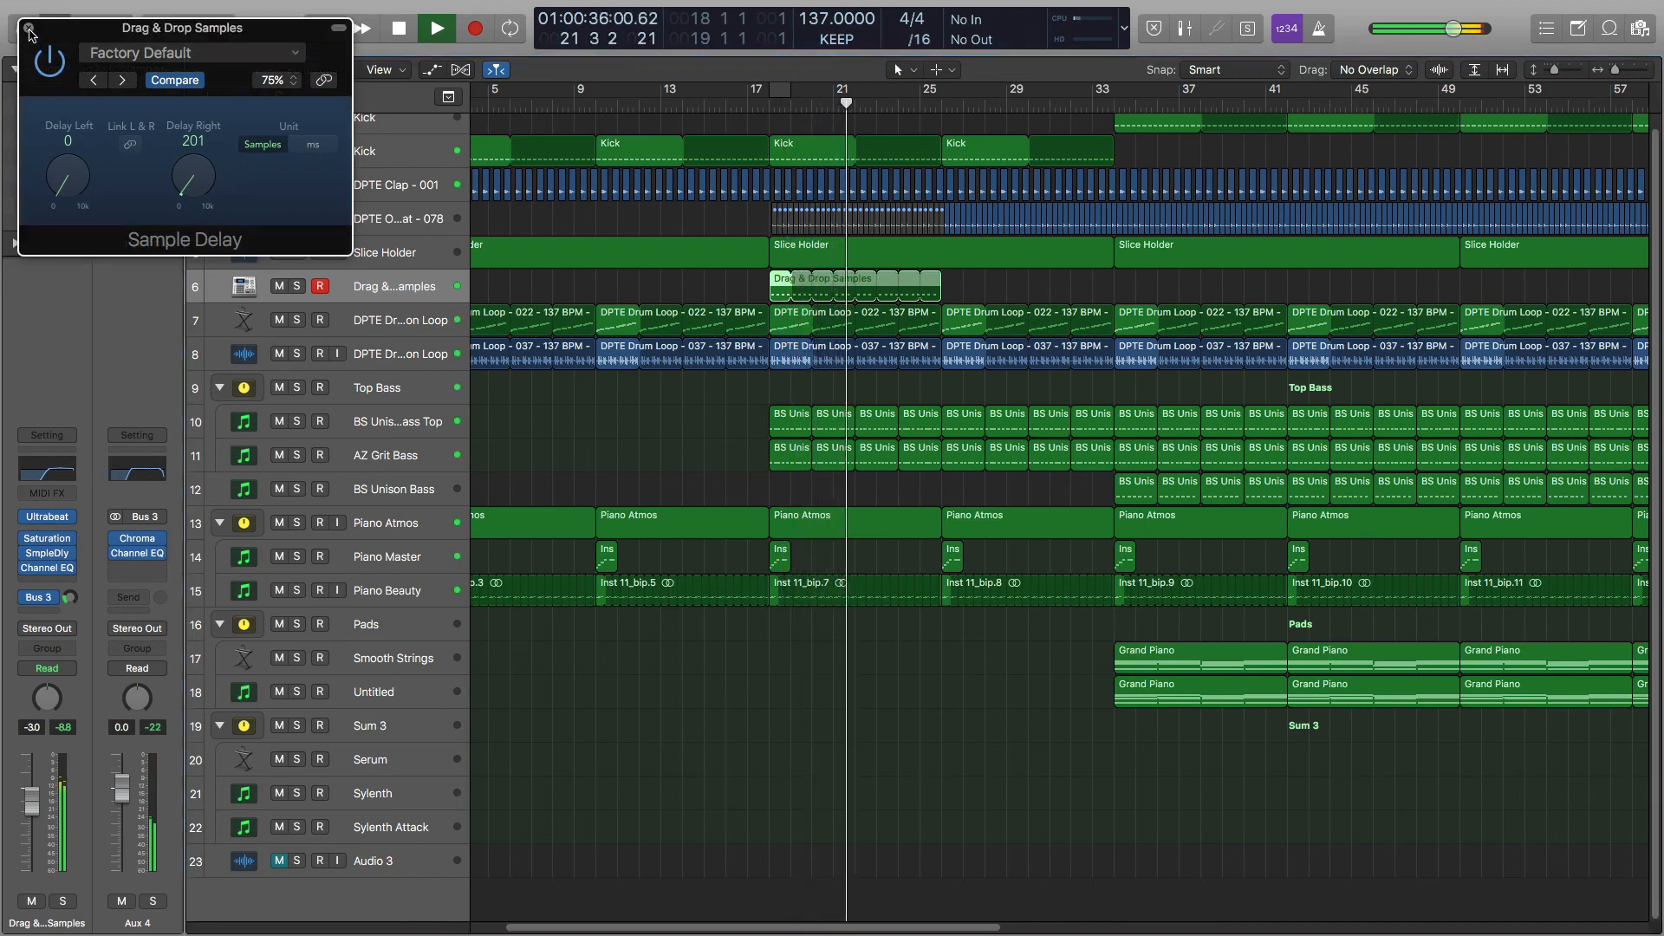
Close the Sample Delay window and extend the looped Drag & Drop Samples region to bar 66.
left_click(30, 31)
left_click_drag(943, 277, 1100, 299)
scroll(1058, 312, "right", 1)
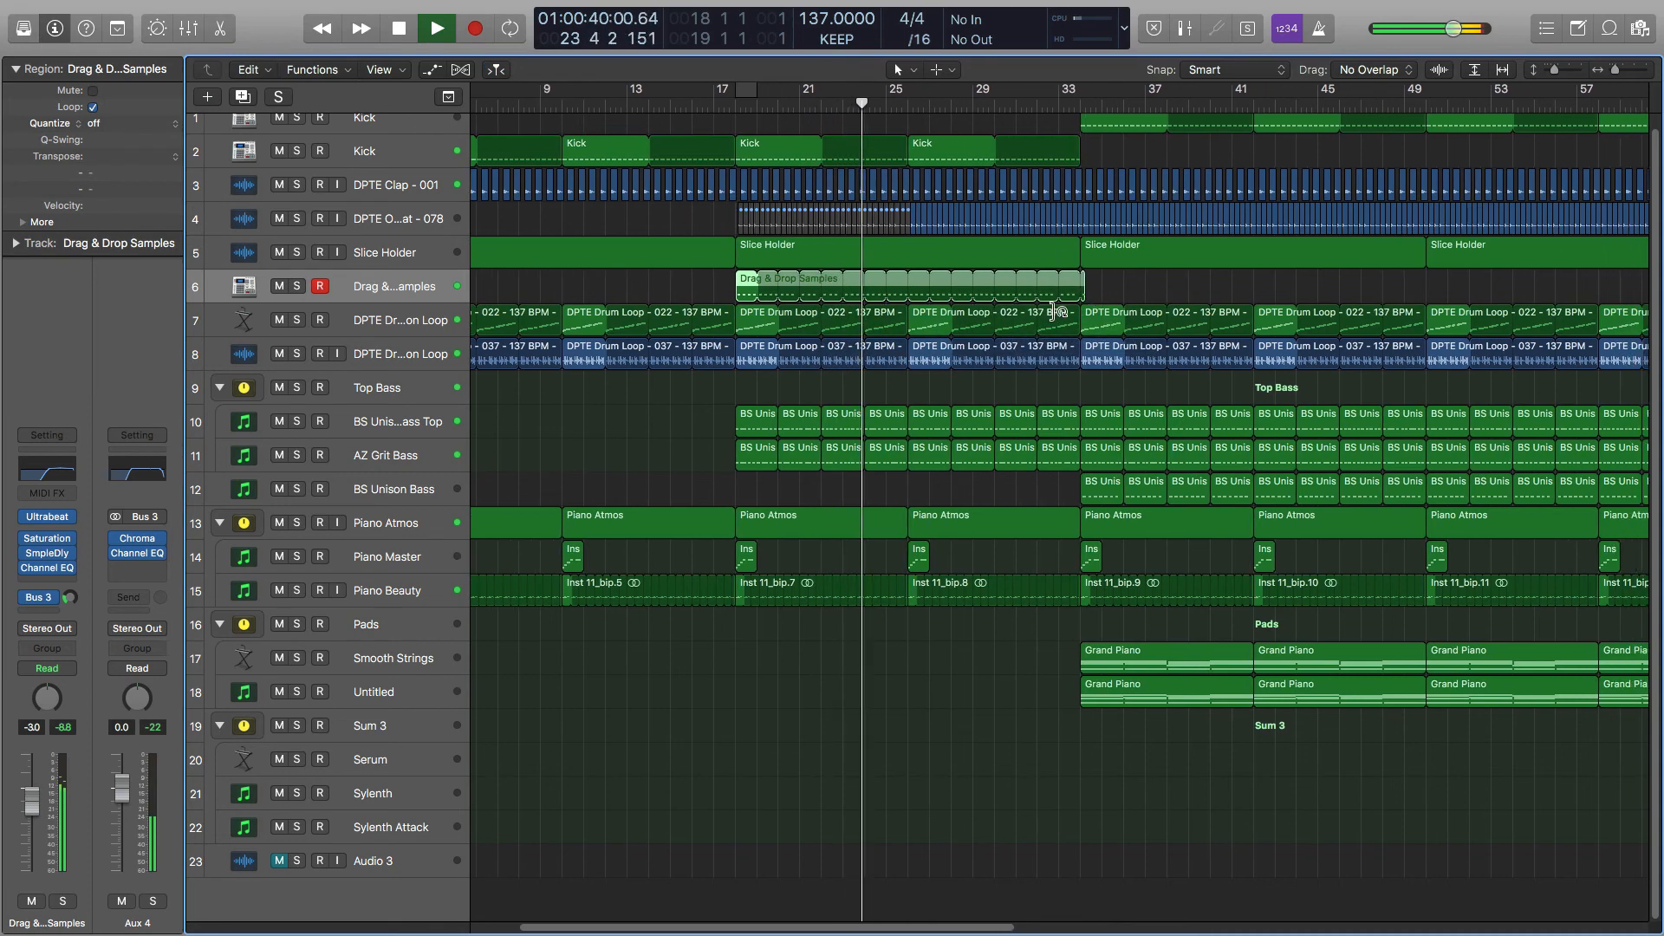
scroll(1058, 312, "left", 3)
key("super+Left")
key("super+Left")
key("super+Left")
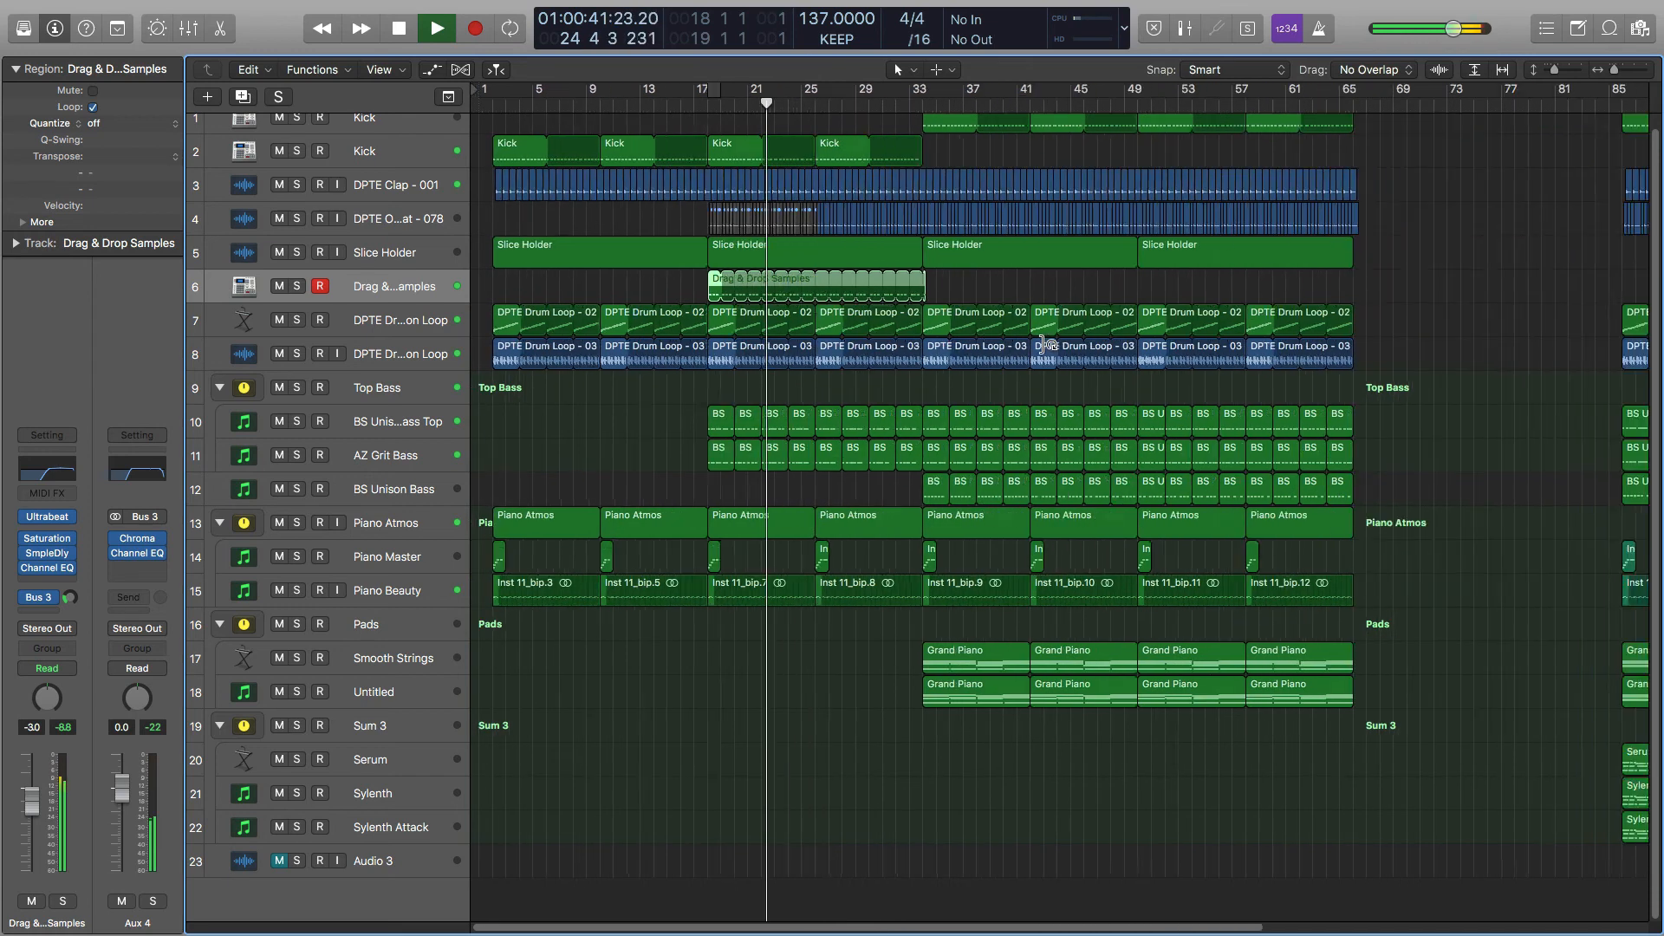
left_click_drag(882, 276, 1259, 348)
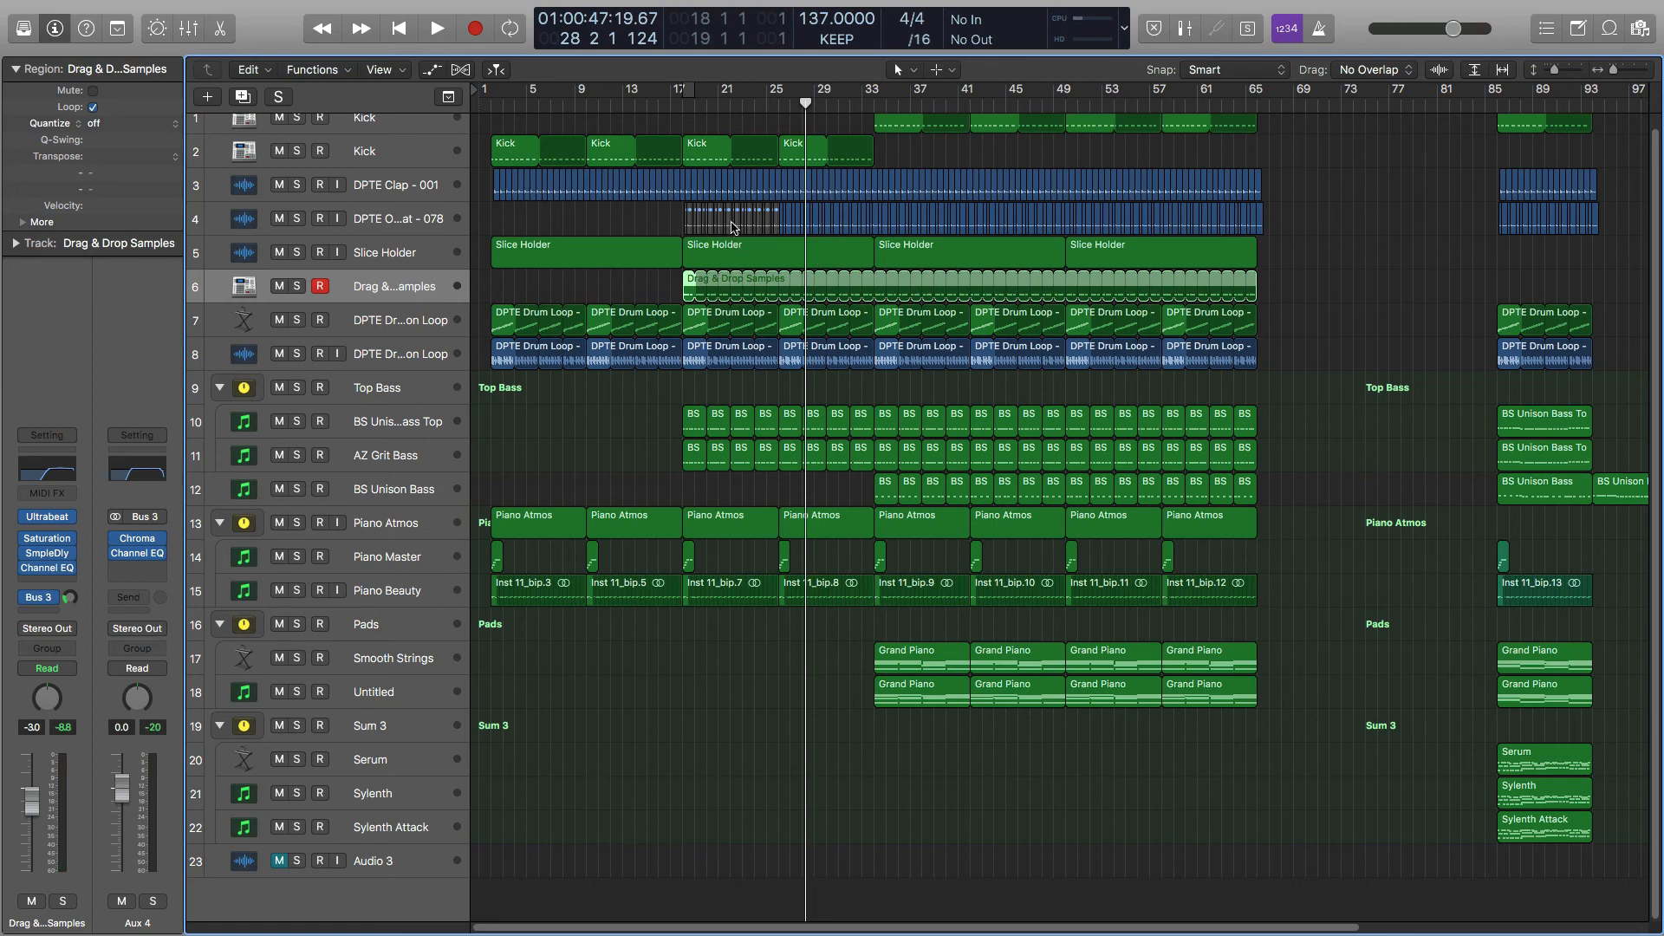
Mute the open-hat regions on track 4 between bars 26 and 34.
scroll(734, 227, "up", 8)
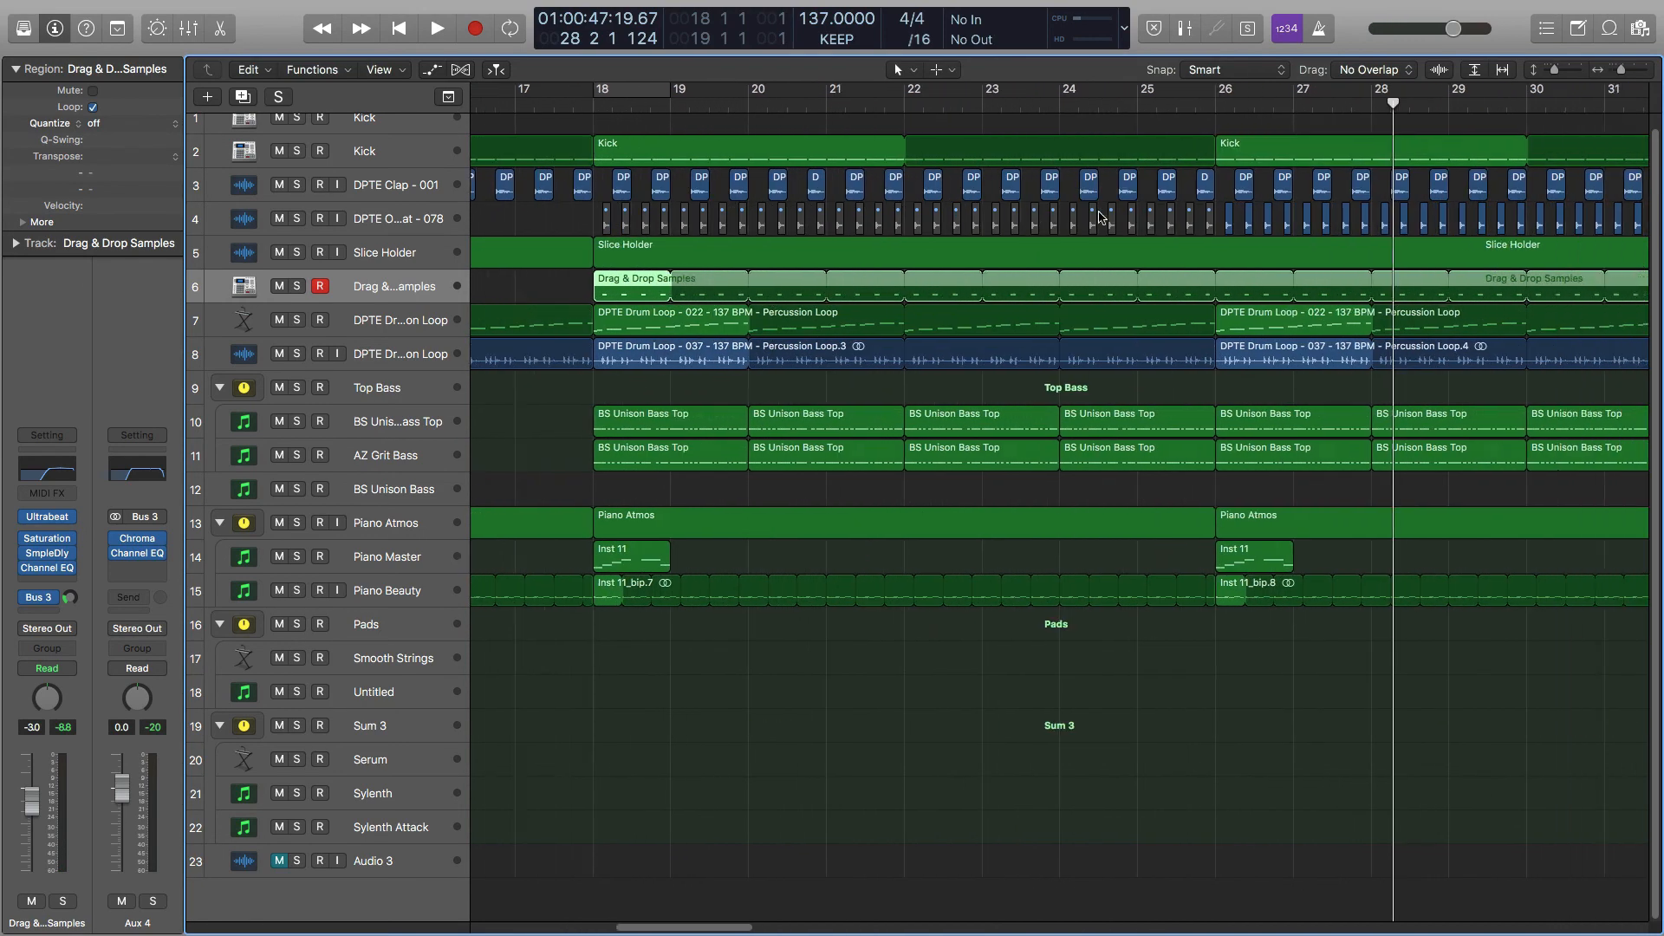
scroll(1099, 217, "right", 5)
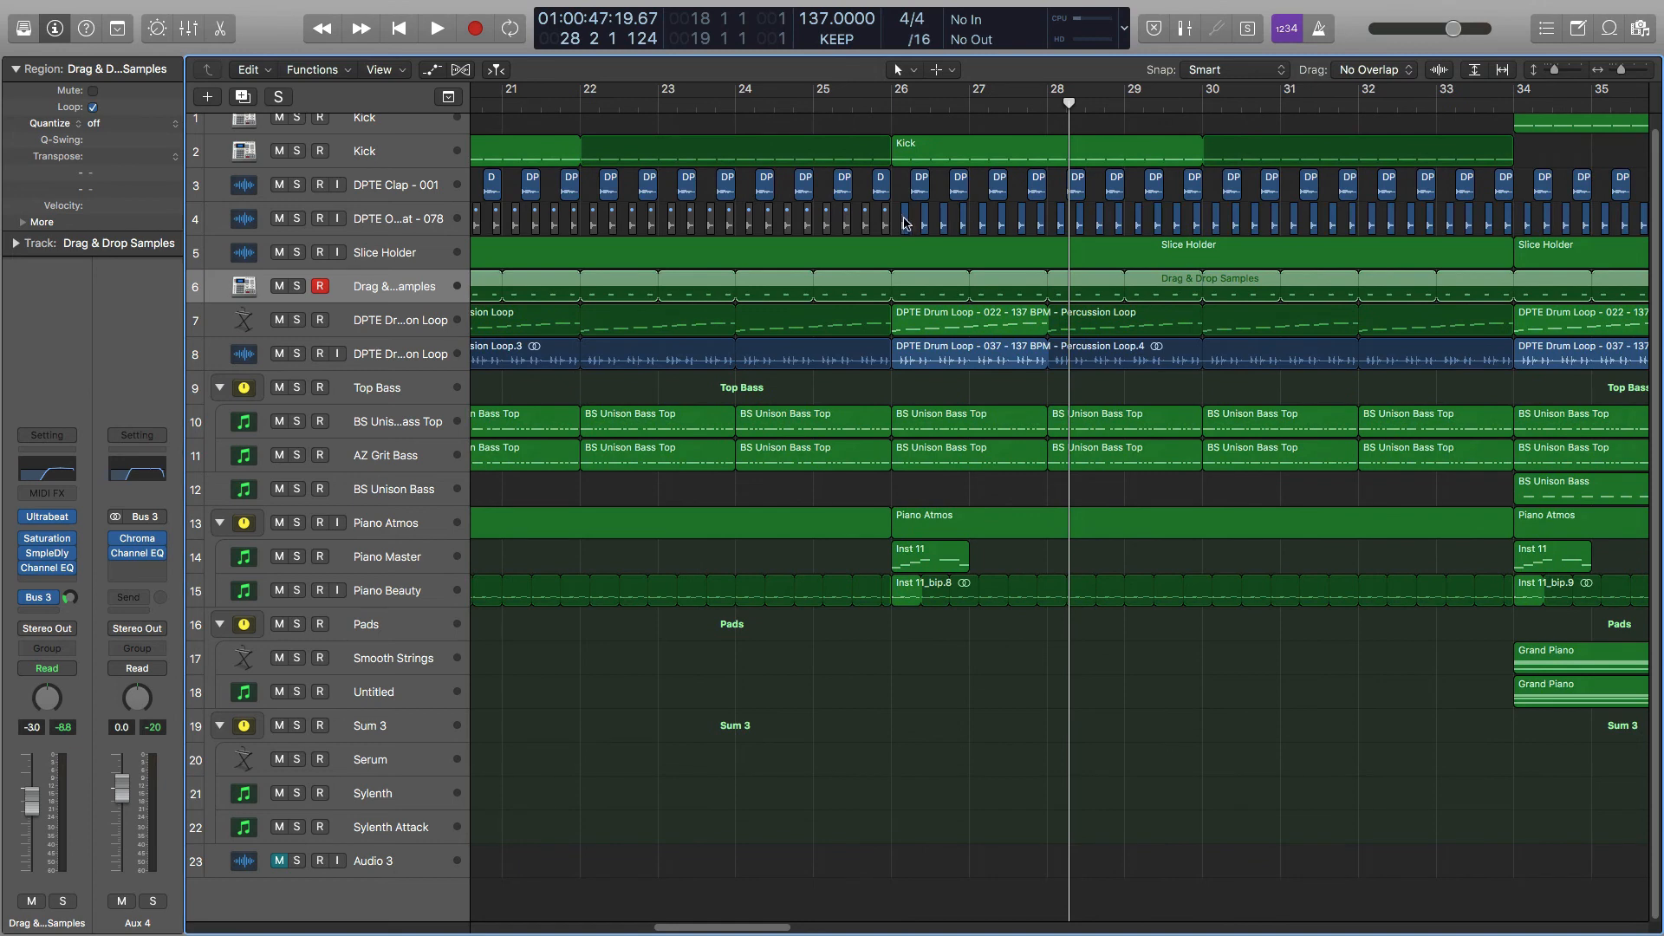
left_click_drag(900, 224, 1037, 232)
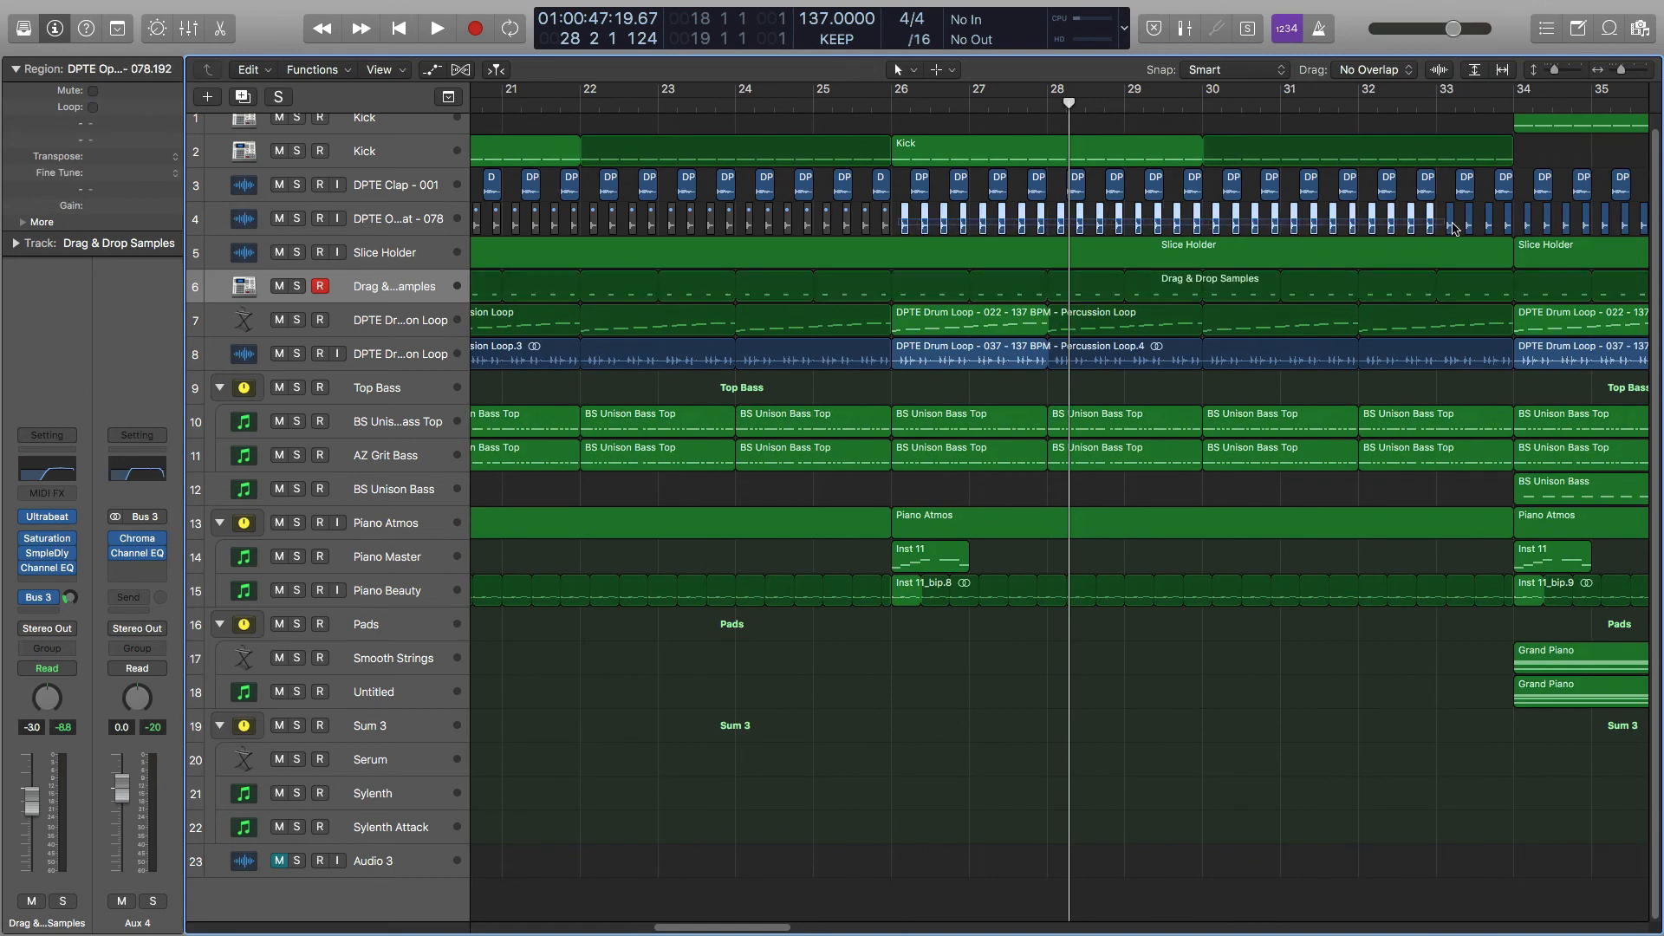
key("ctrl+m")
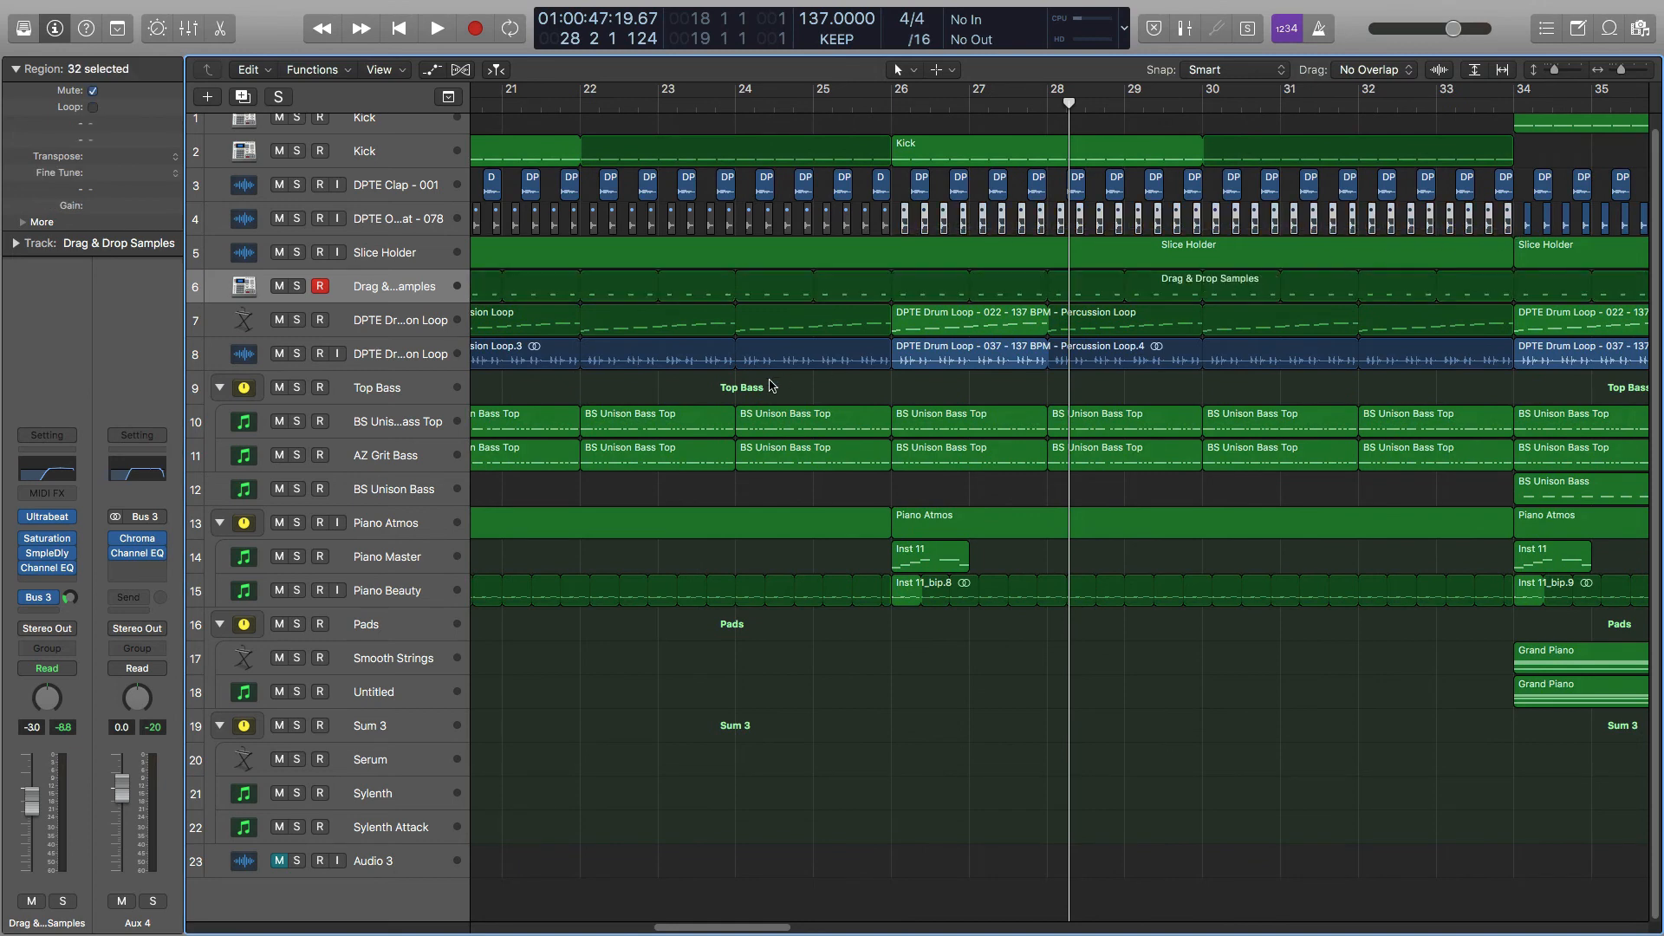
Play from bar 18, compare the mix with the hi-hat muted and unmuted, and set the hi-hat track's volume to -4.8 dB.
scroll(657, 641, "down", 8)
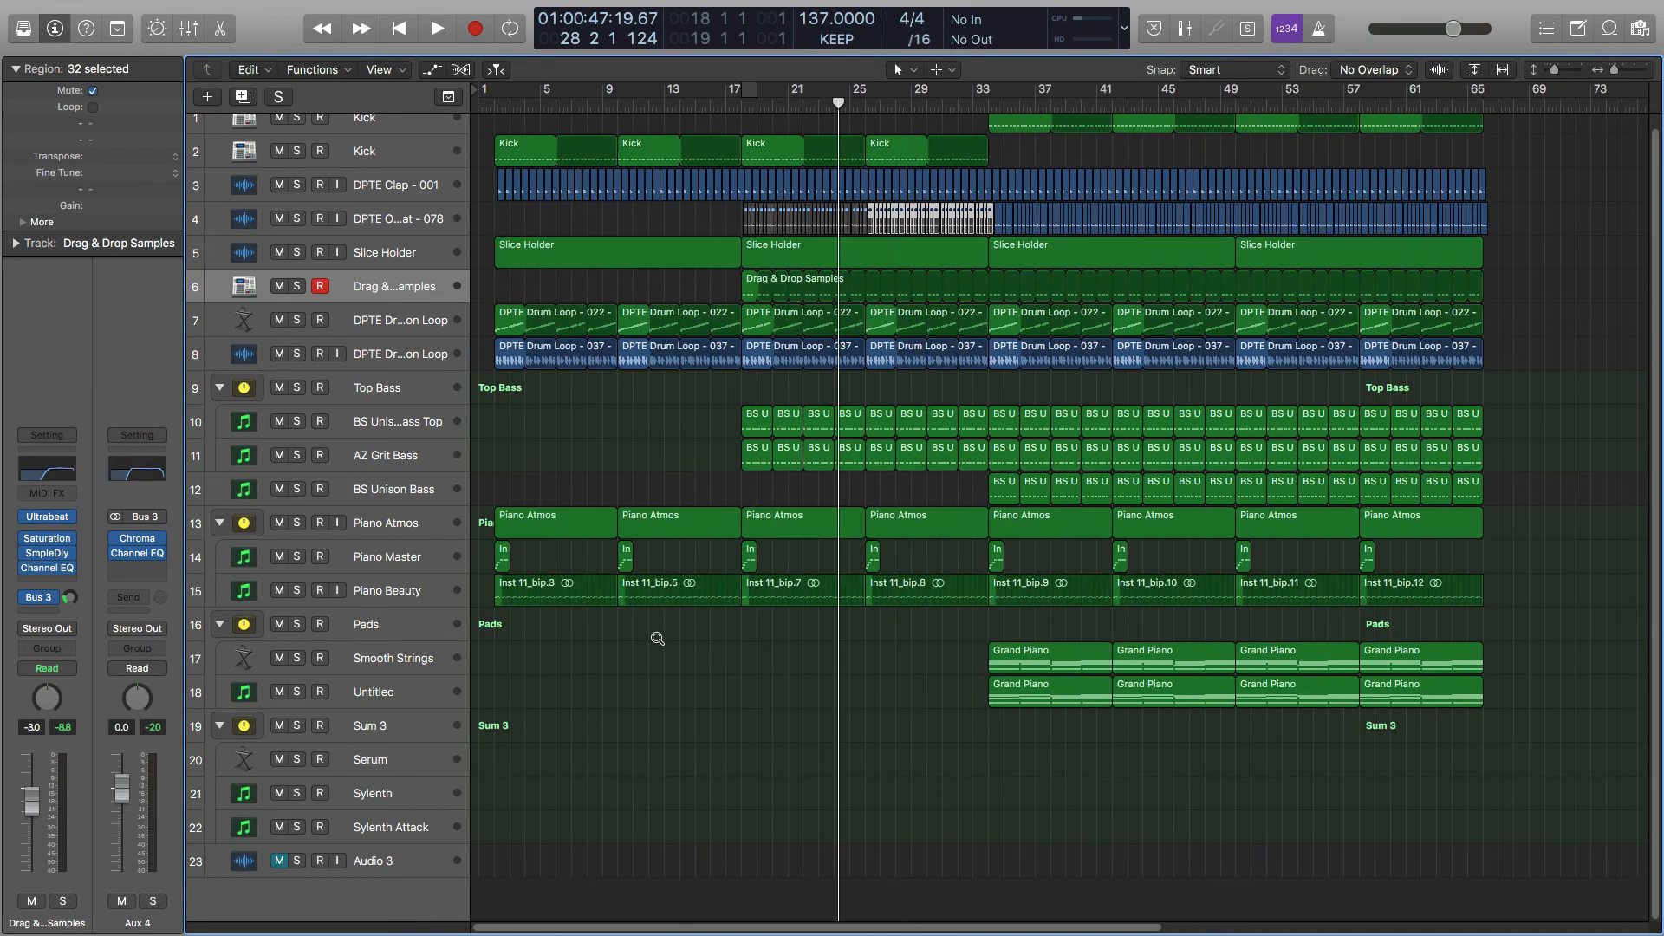
left_click(677, 98)
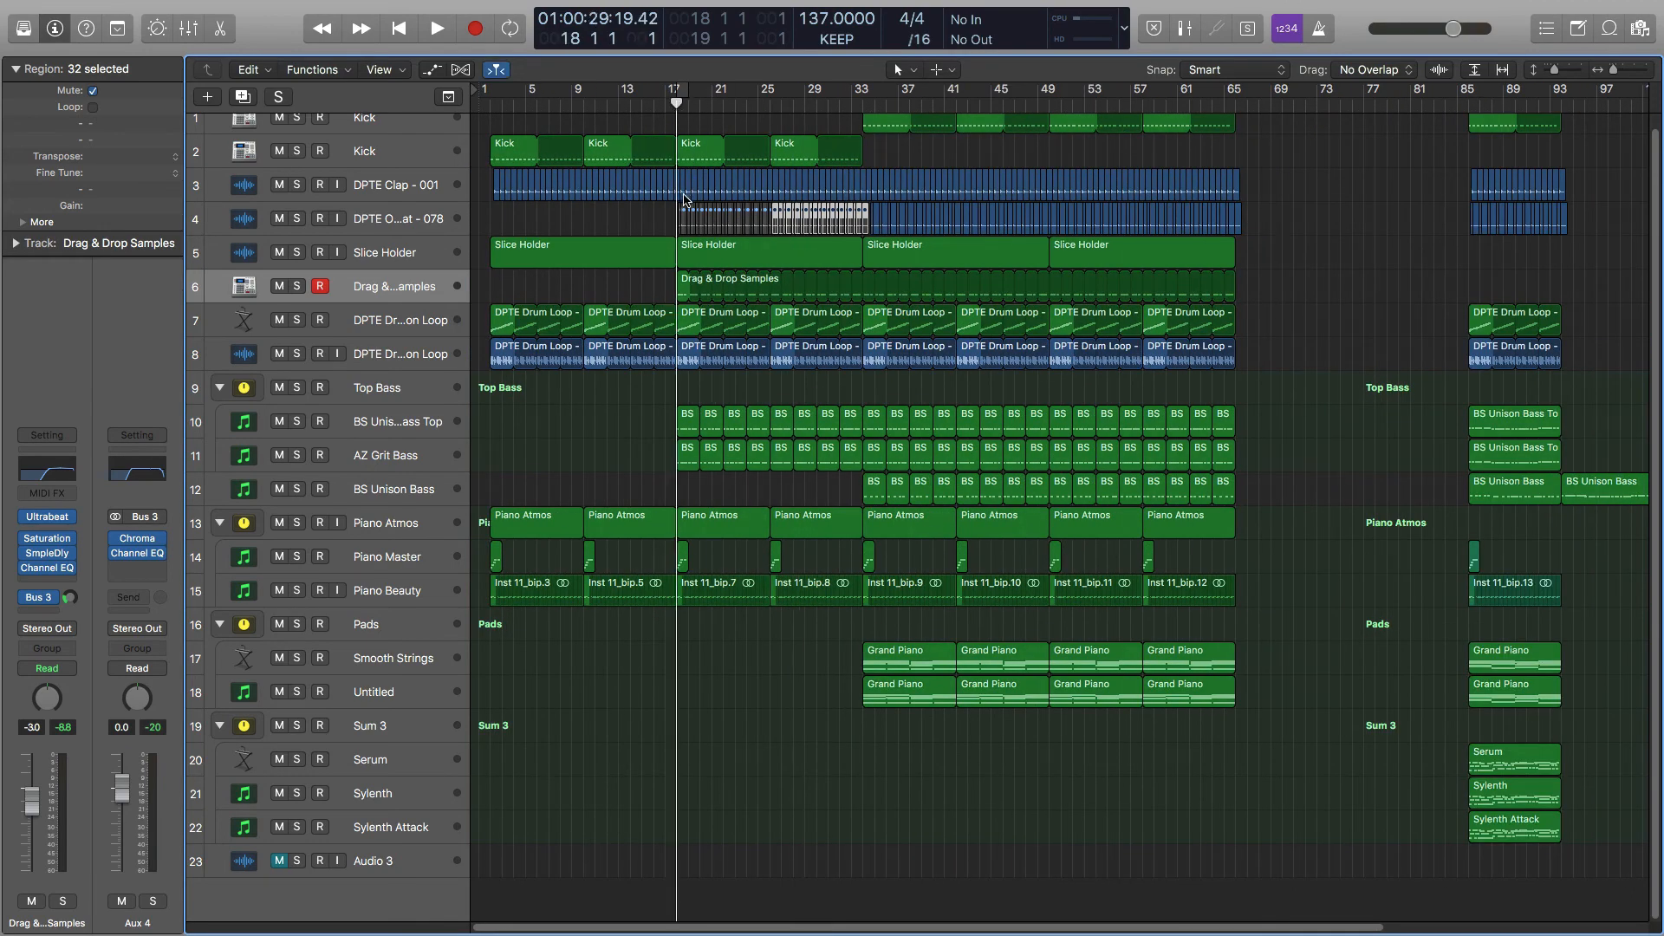
key("space")
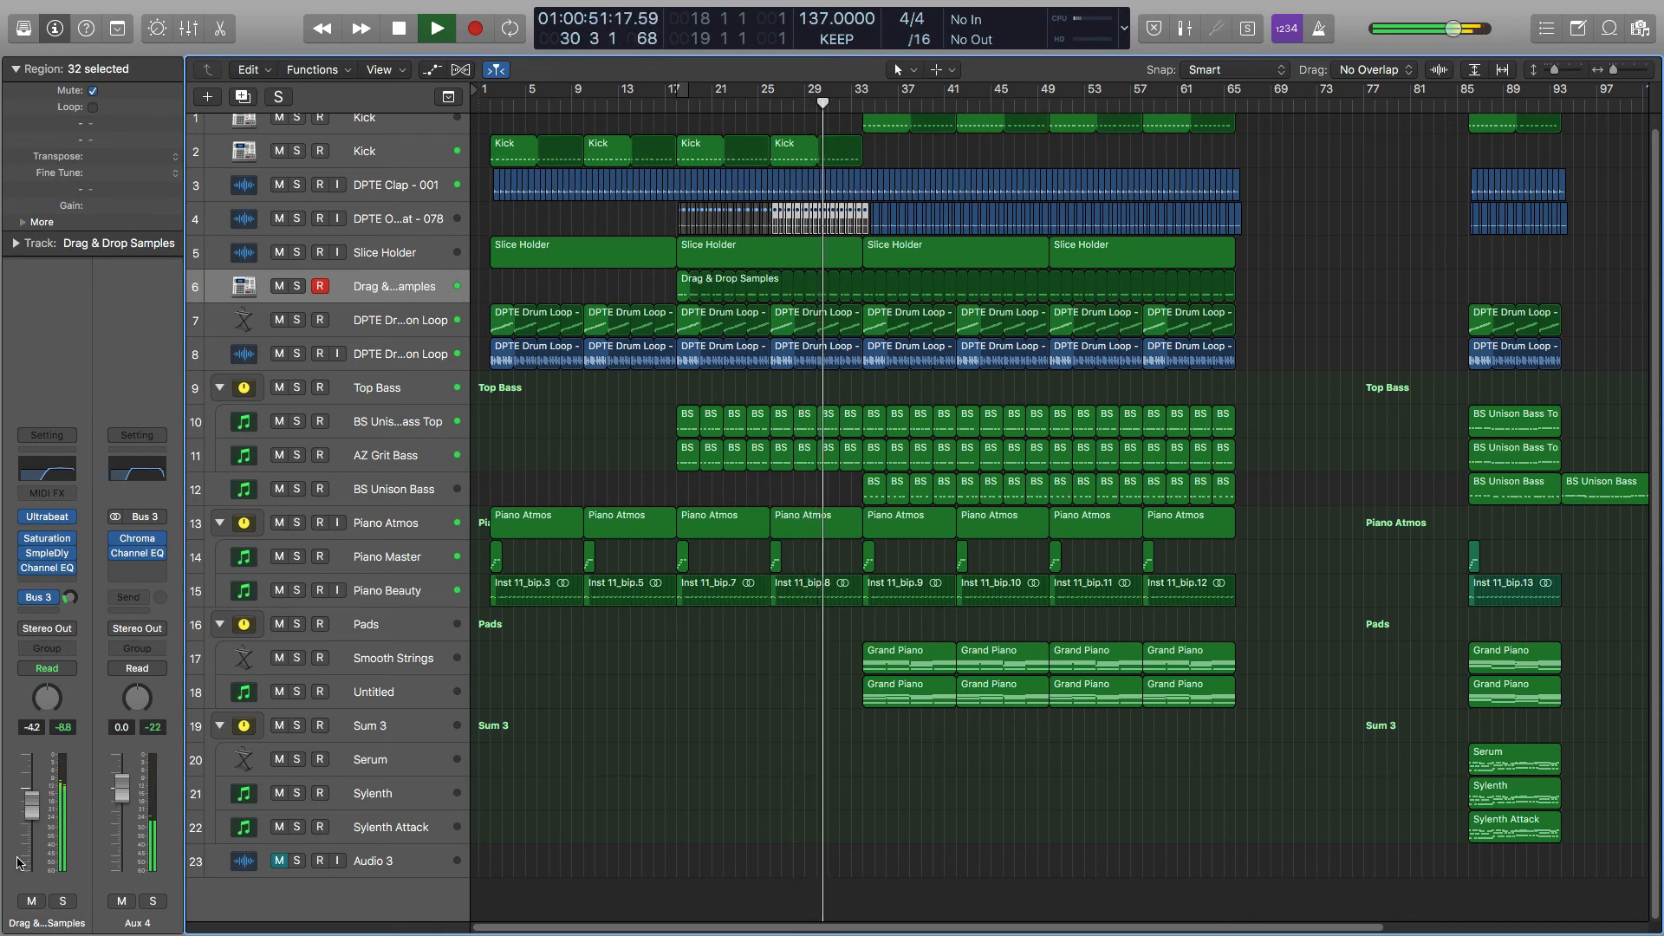
left_click(31, 902)
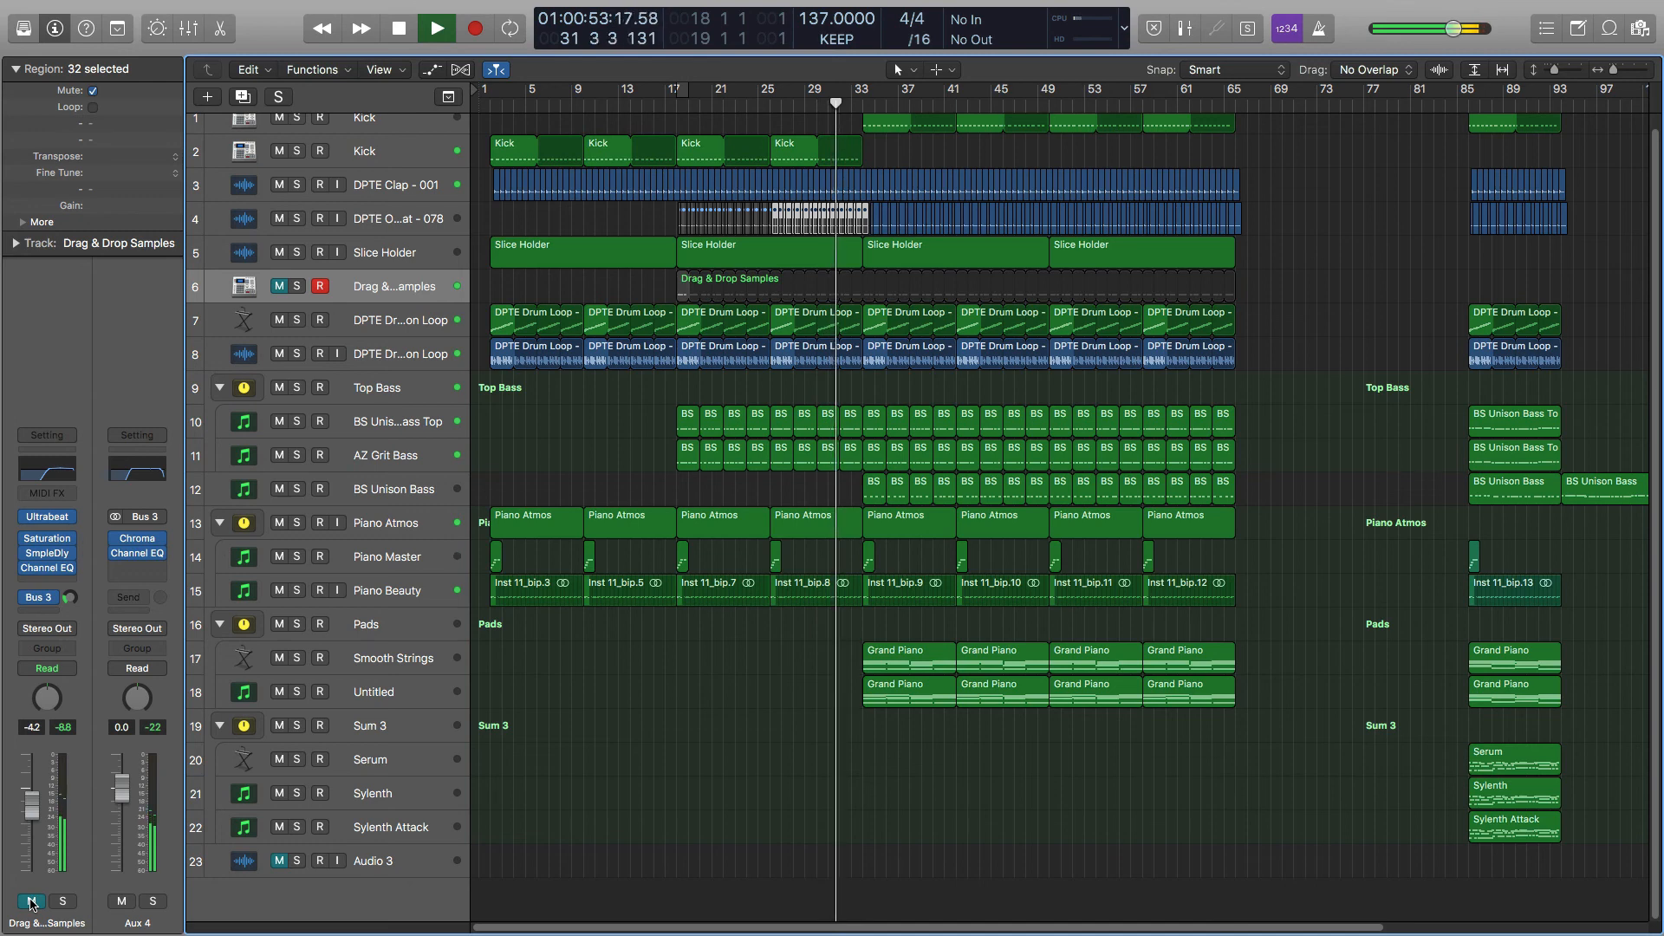
left_click(31, 901)
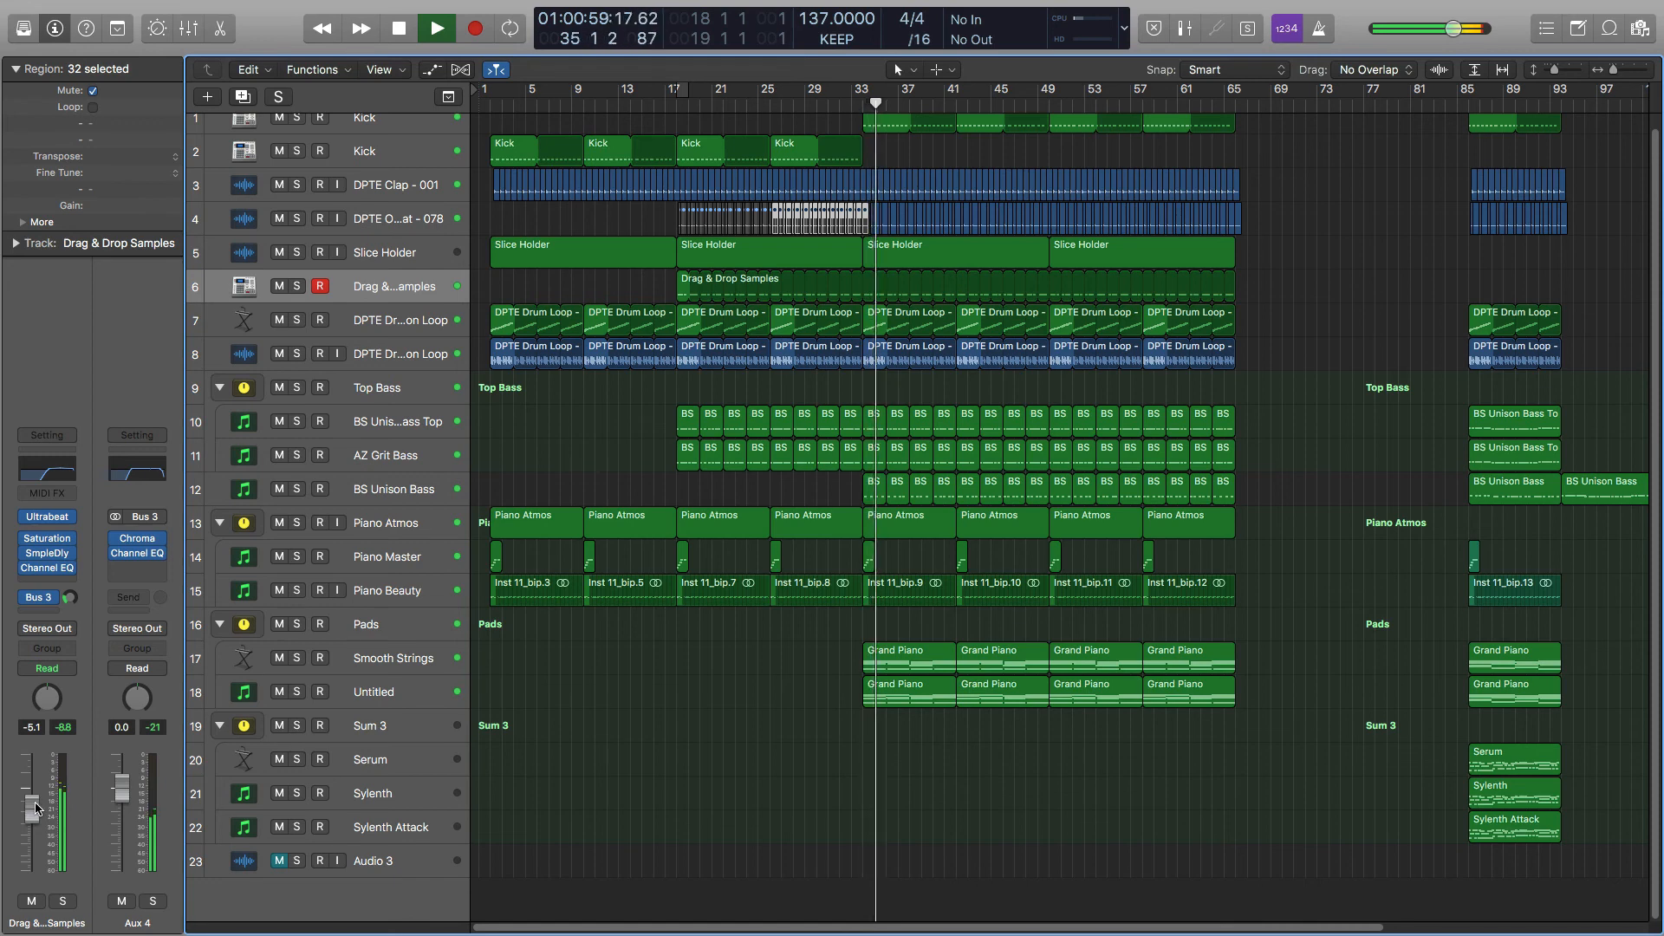
left_click_drag(35, 804, 38, 802)
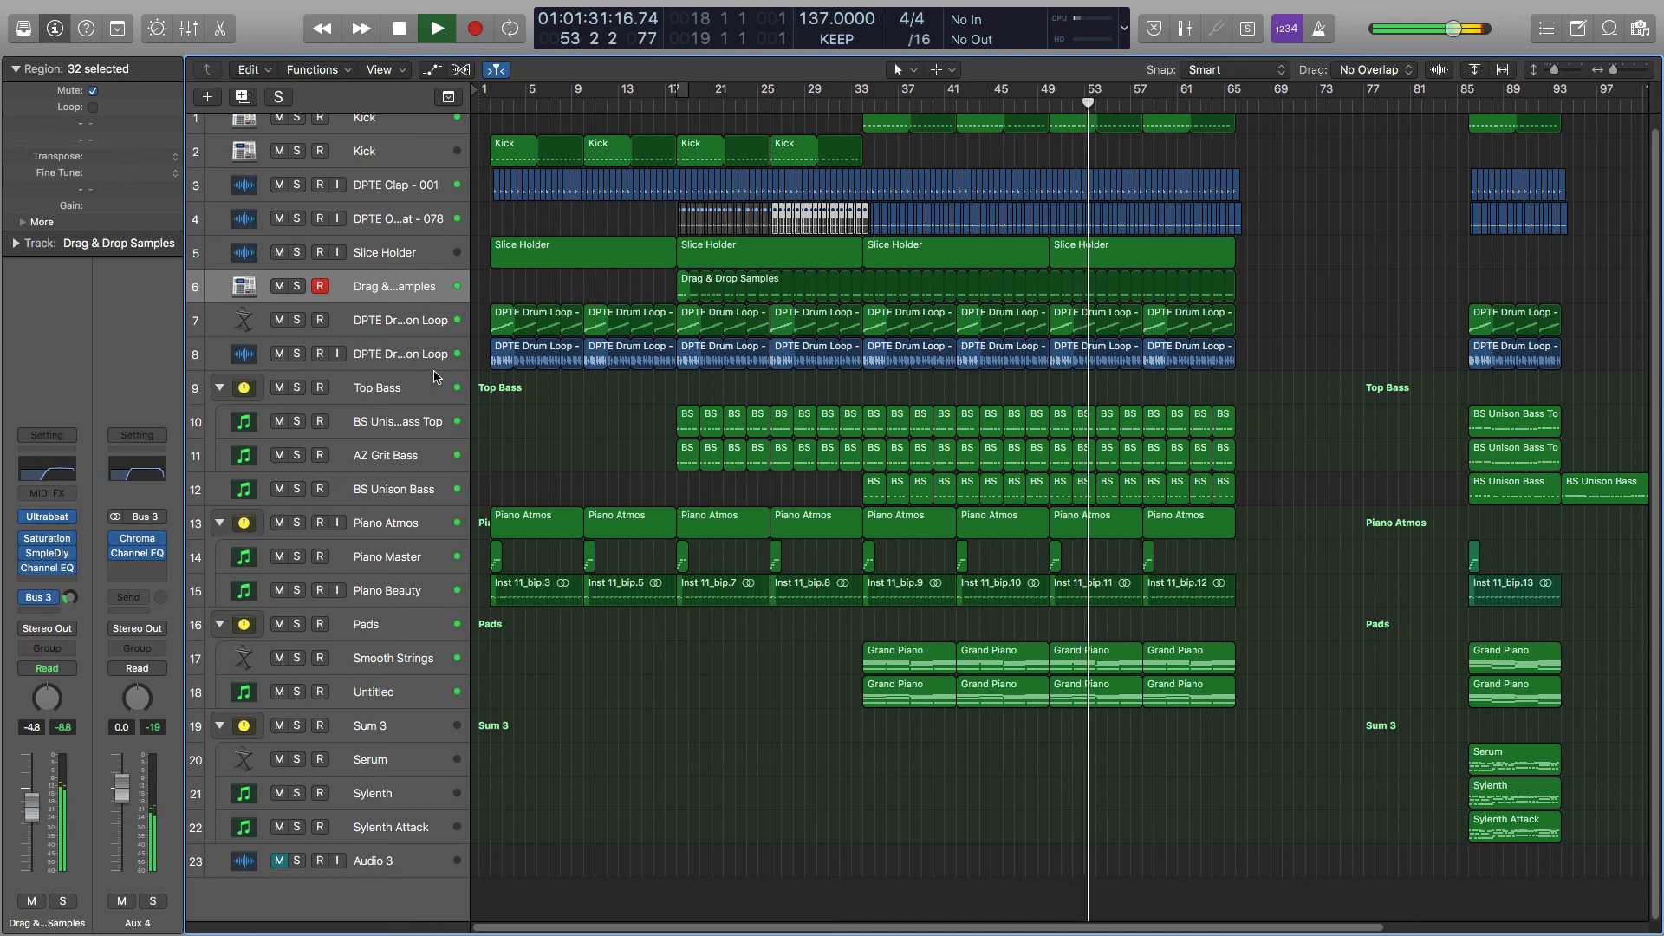
Select the Top Bass track stack, listen through past bar 66, and review the arrangement around bar 85.
left_click(403, 390)
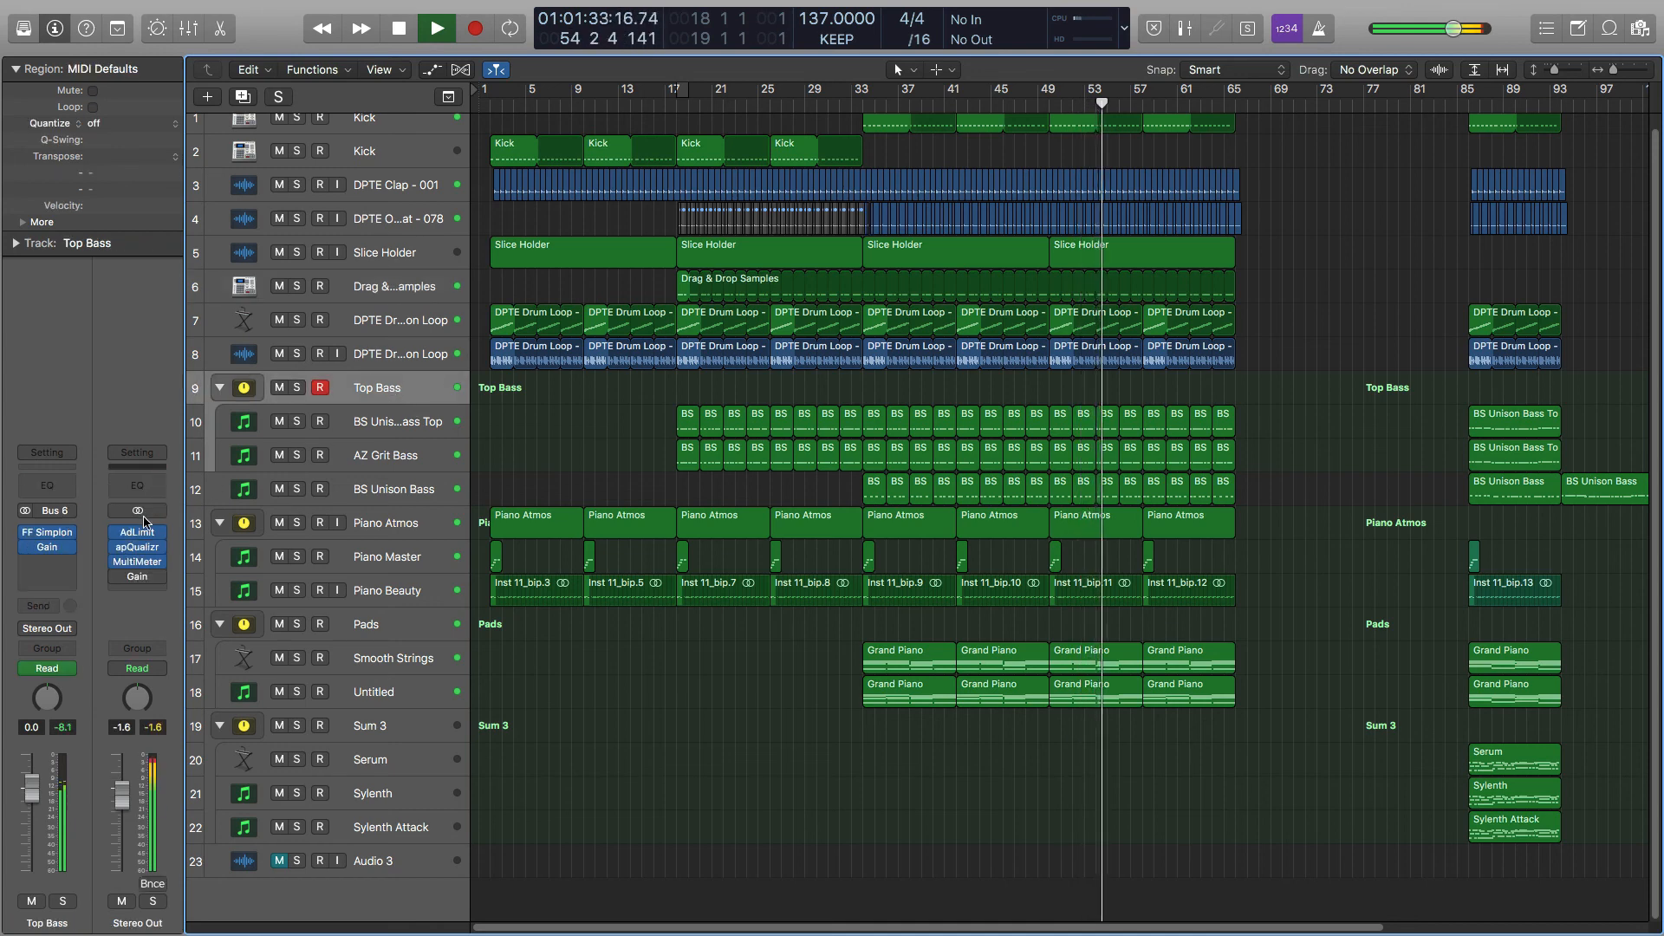
mouse_move(27, 537)
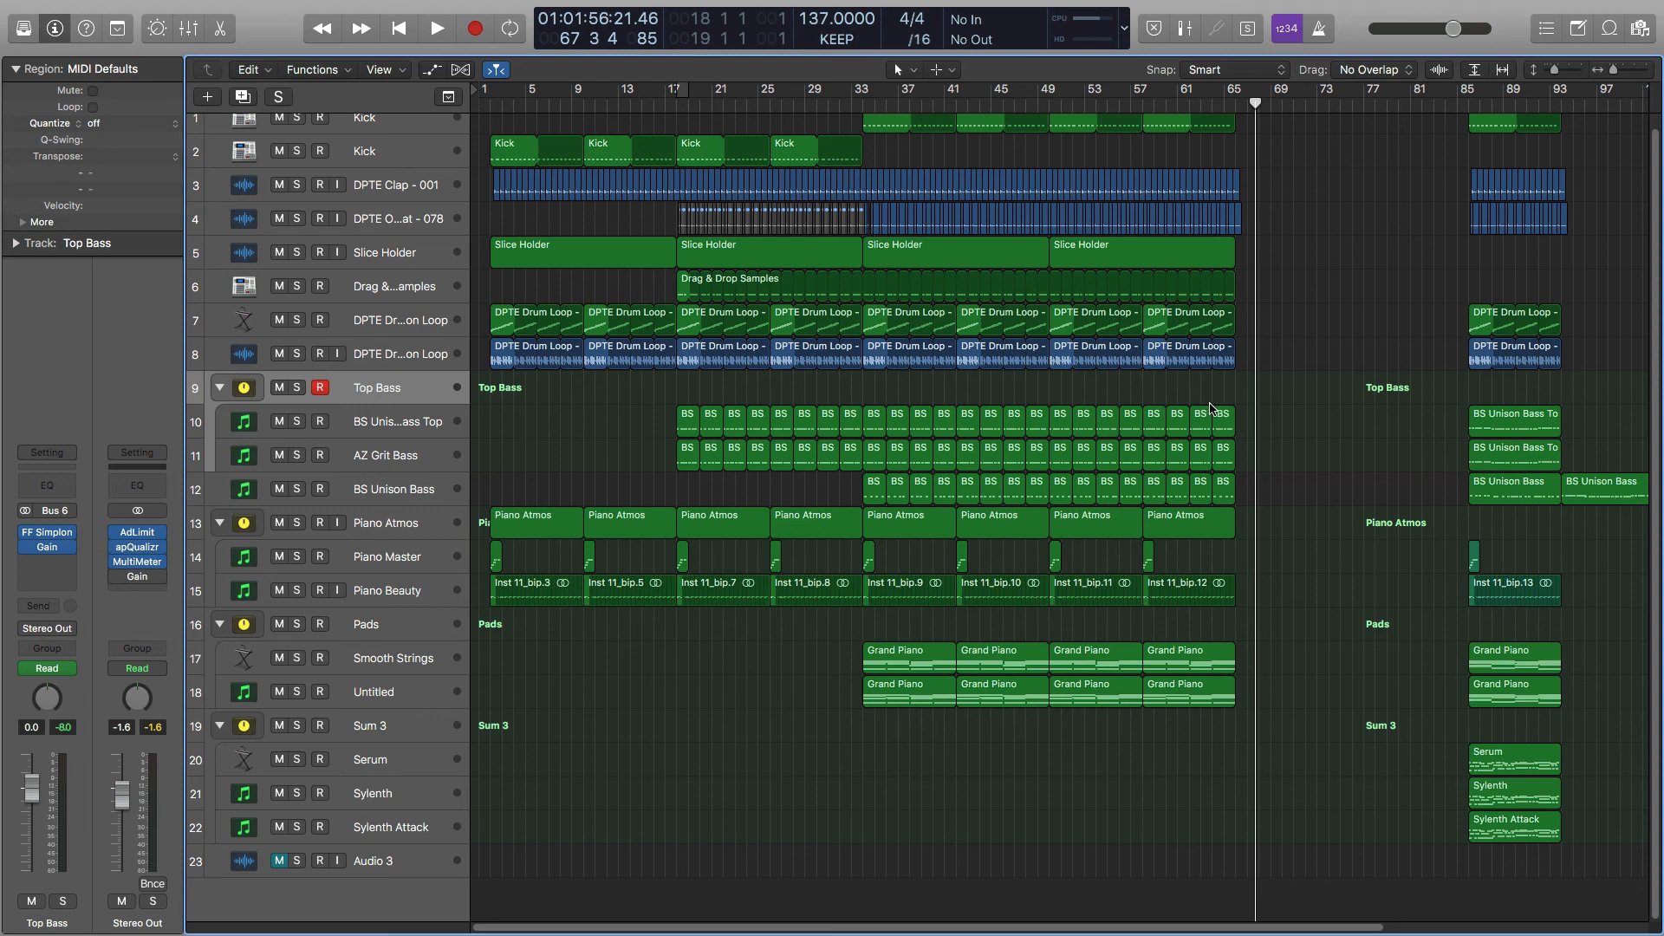
scroll(1300, 395, "right", 5)
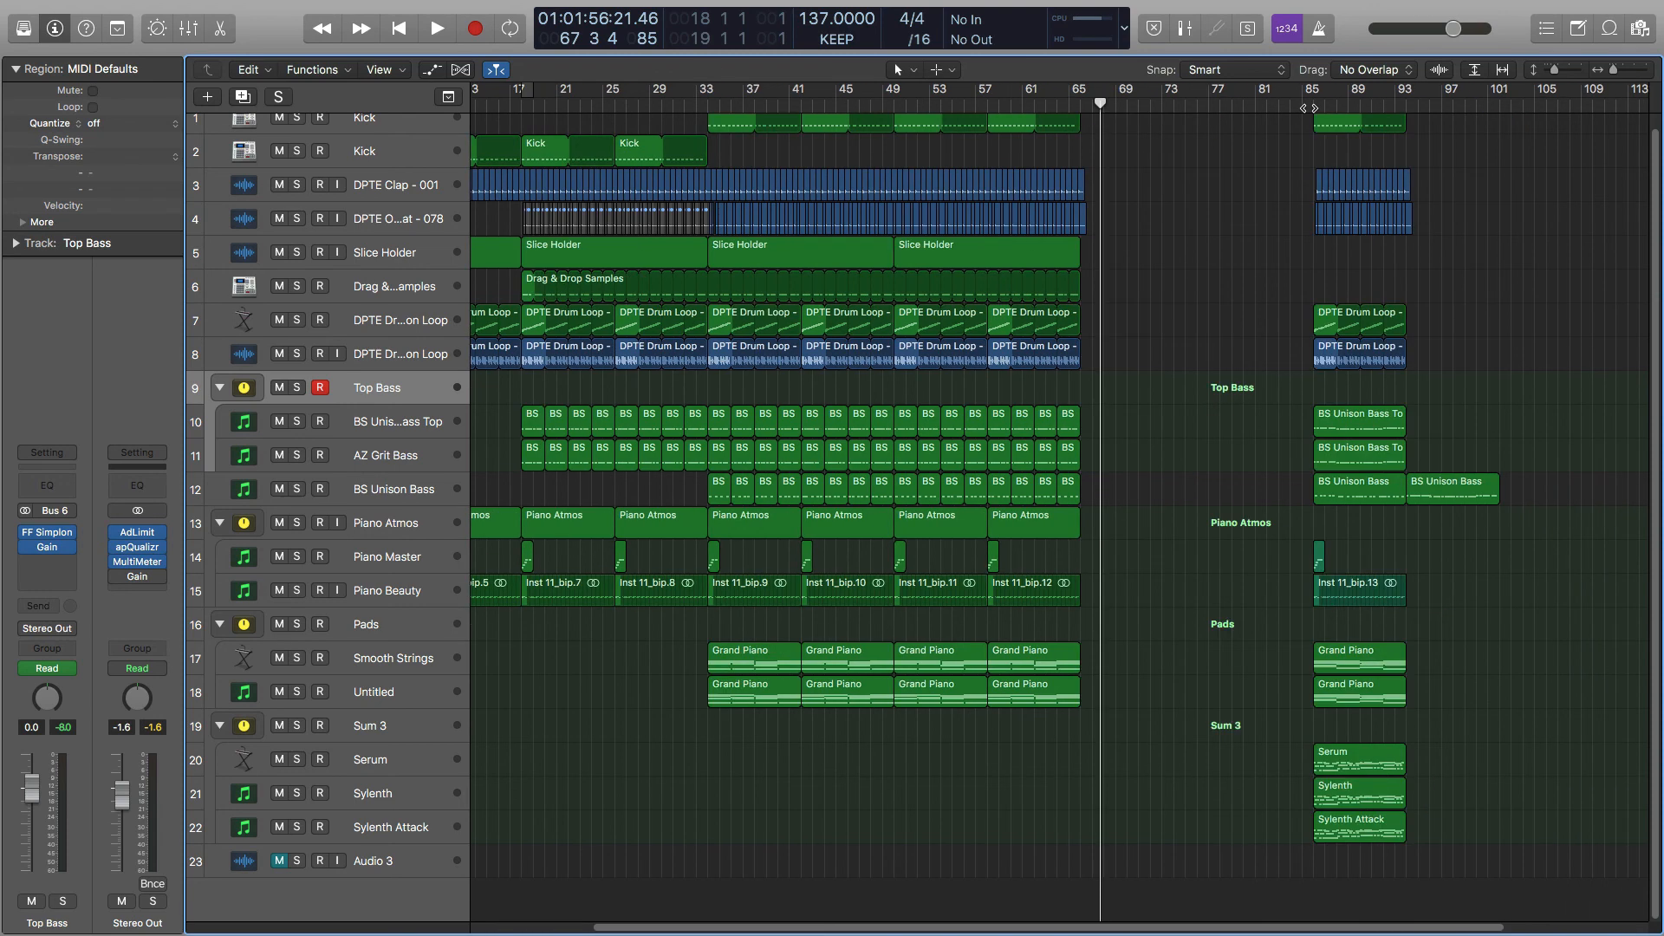
Show the Top Bass stack's FF Simplon Filter 1 Freq automation and extend its 4746.5 Hz level from bar 66 to bar 94.
left_click(1313, 107)
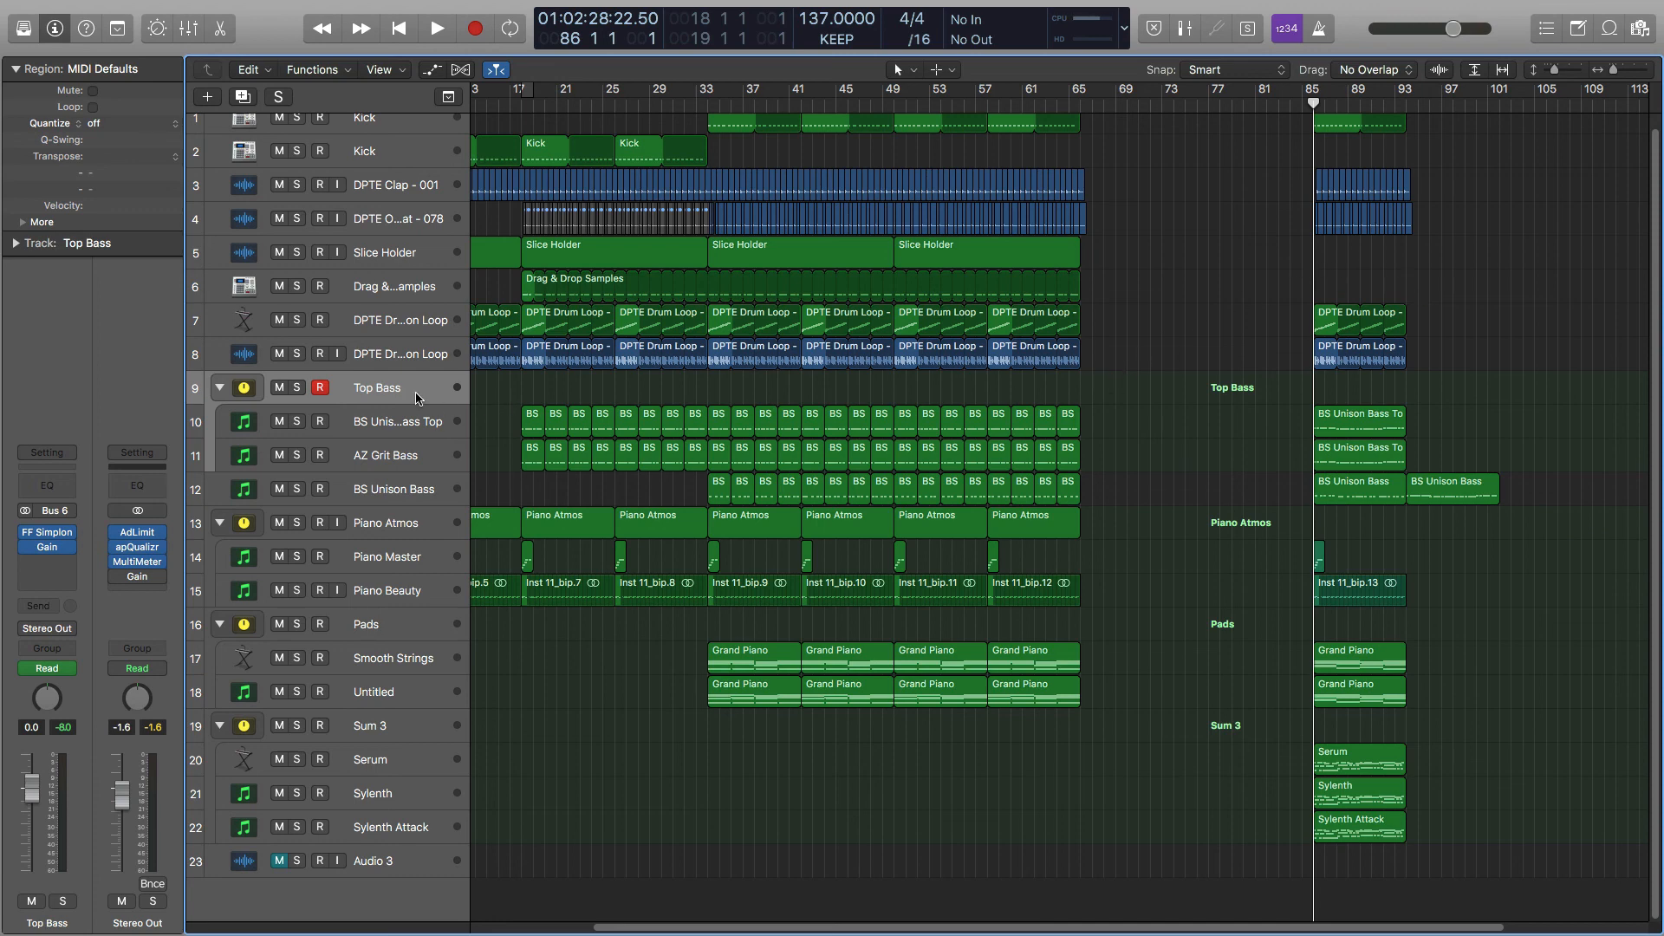
key("a")
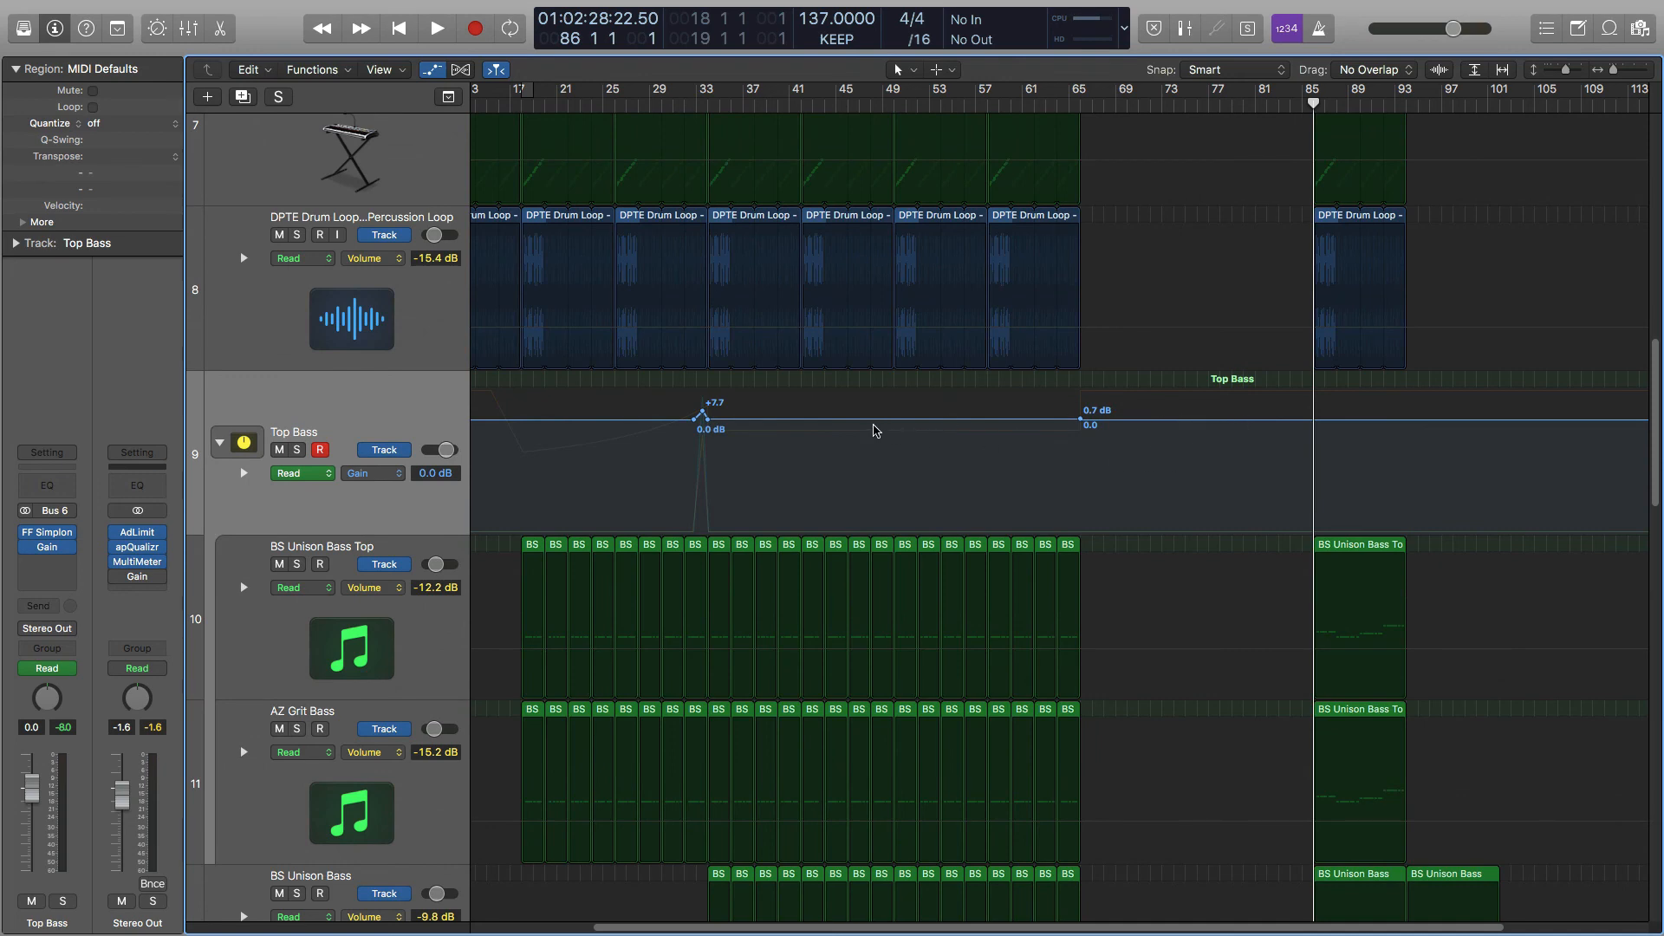
left_click(377, 479)
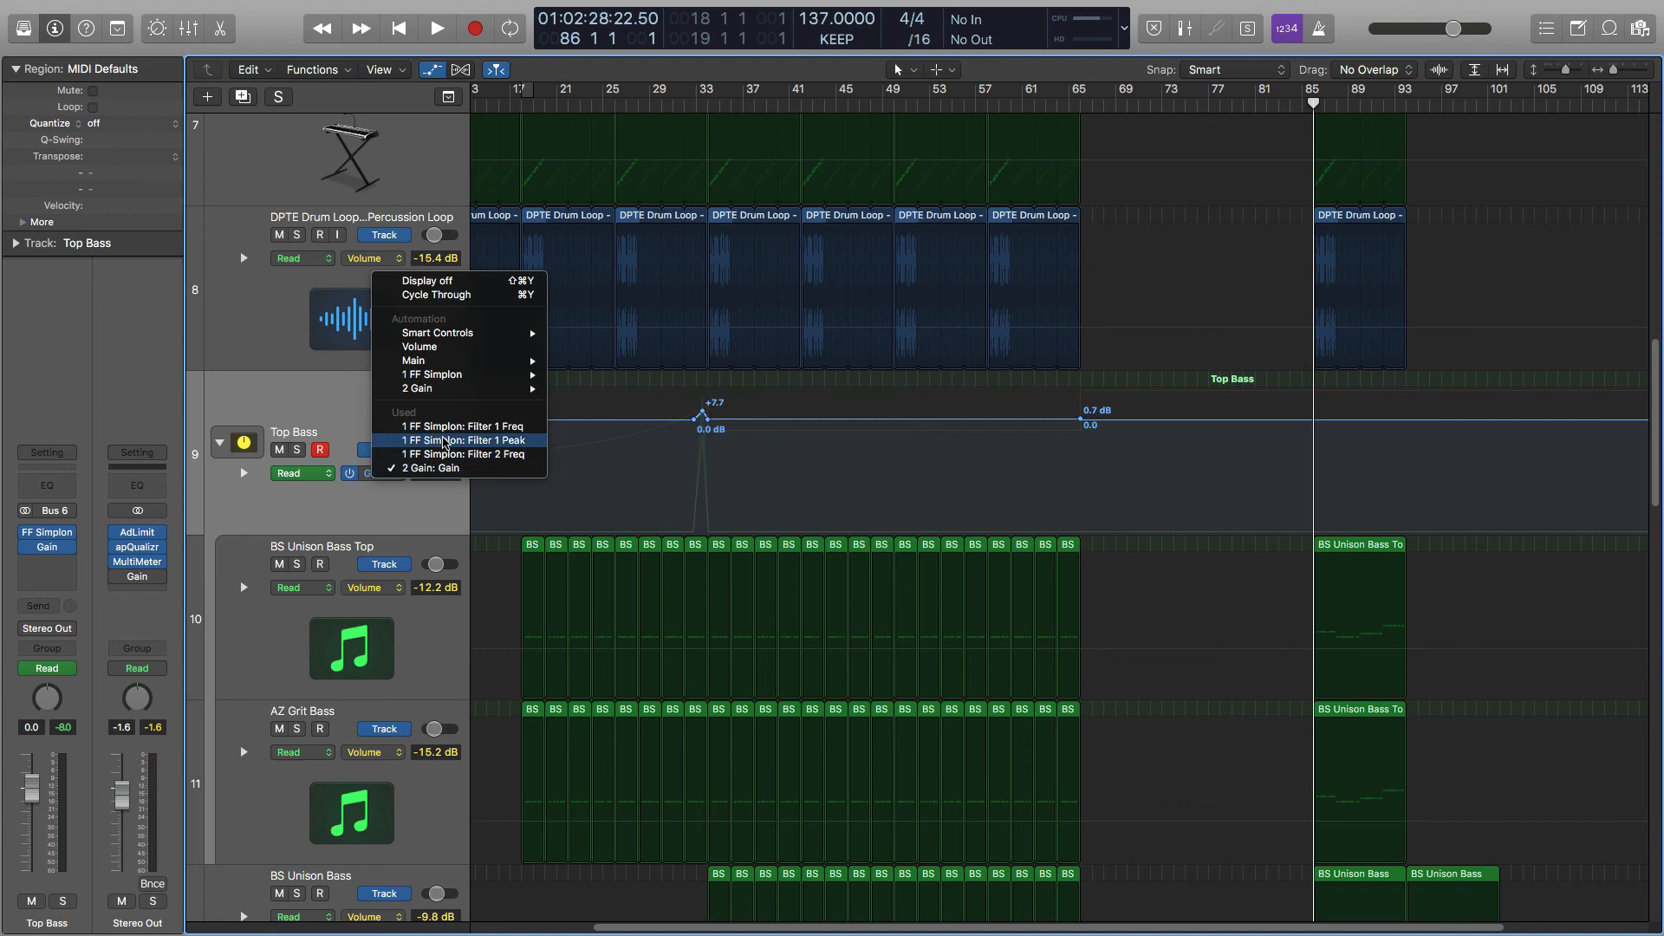
left_click(459, 426)
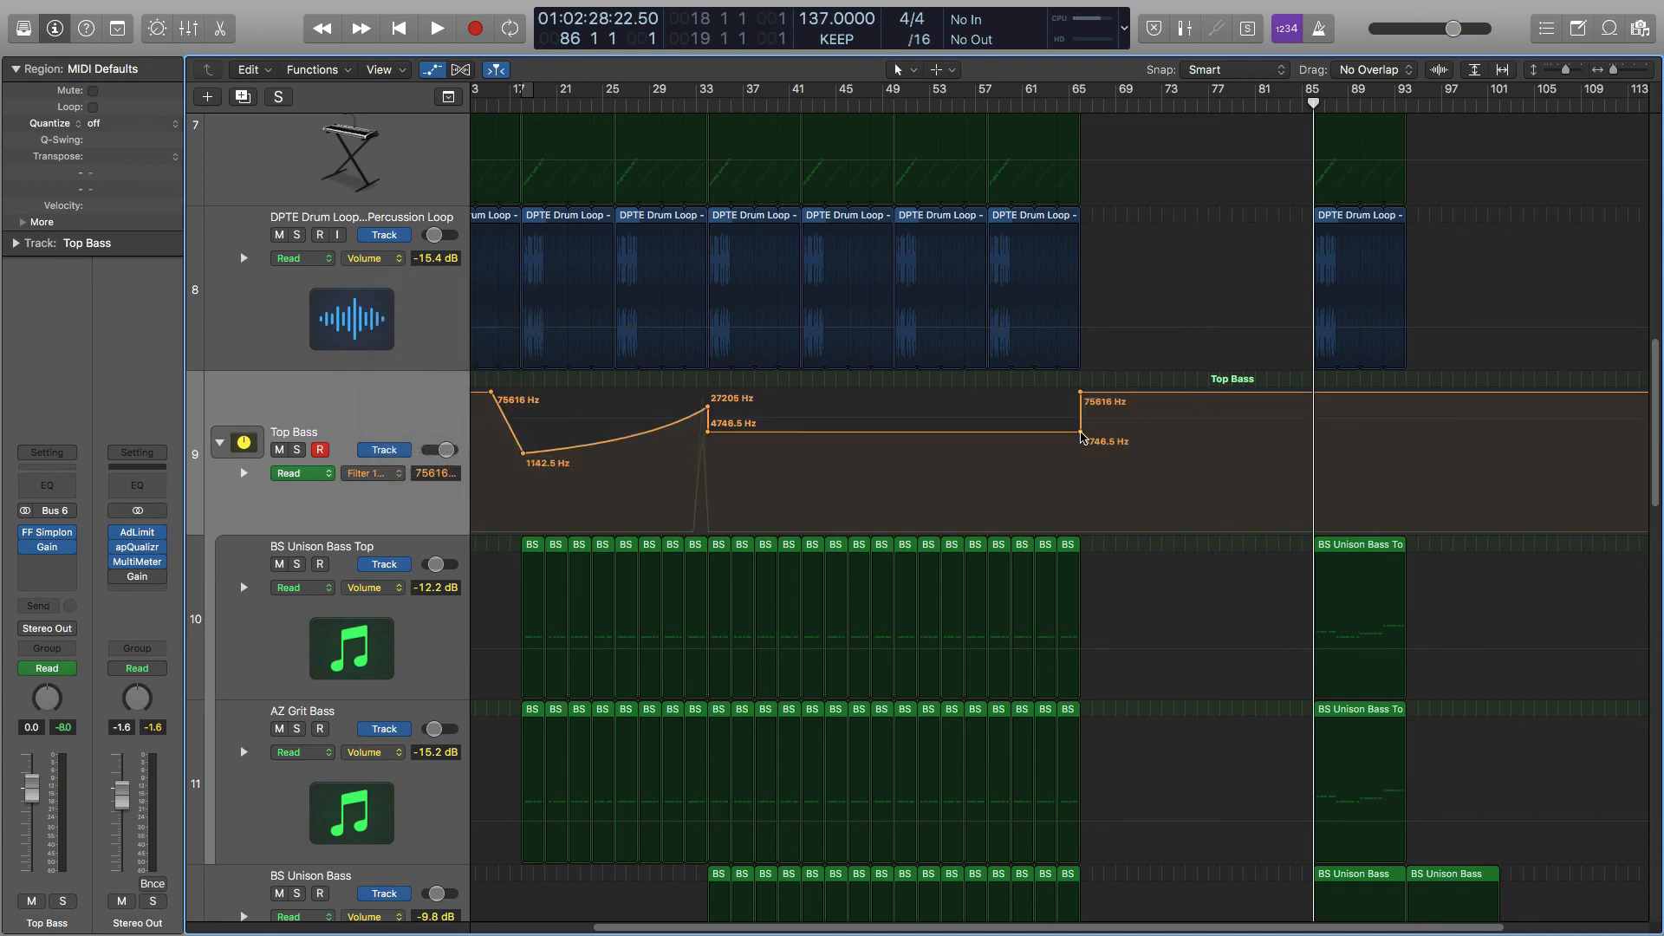
left_click(1081, 433)
left_click_drag(1081, 433, 1406, 432)
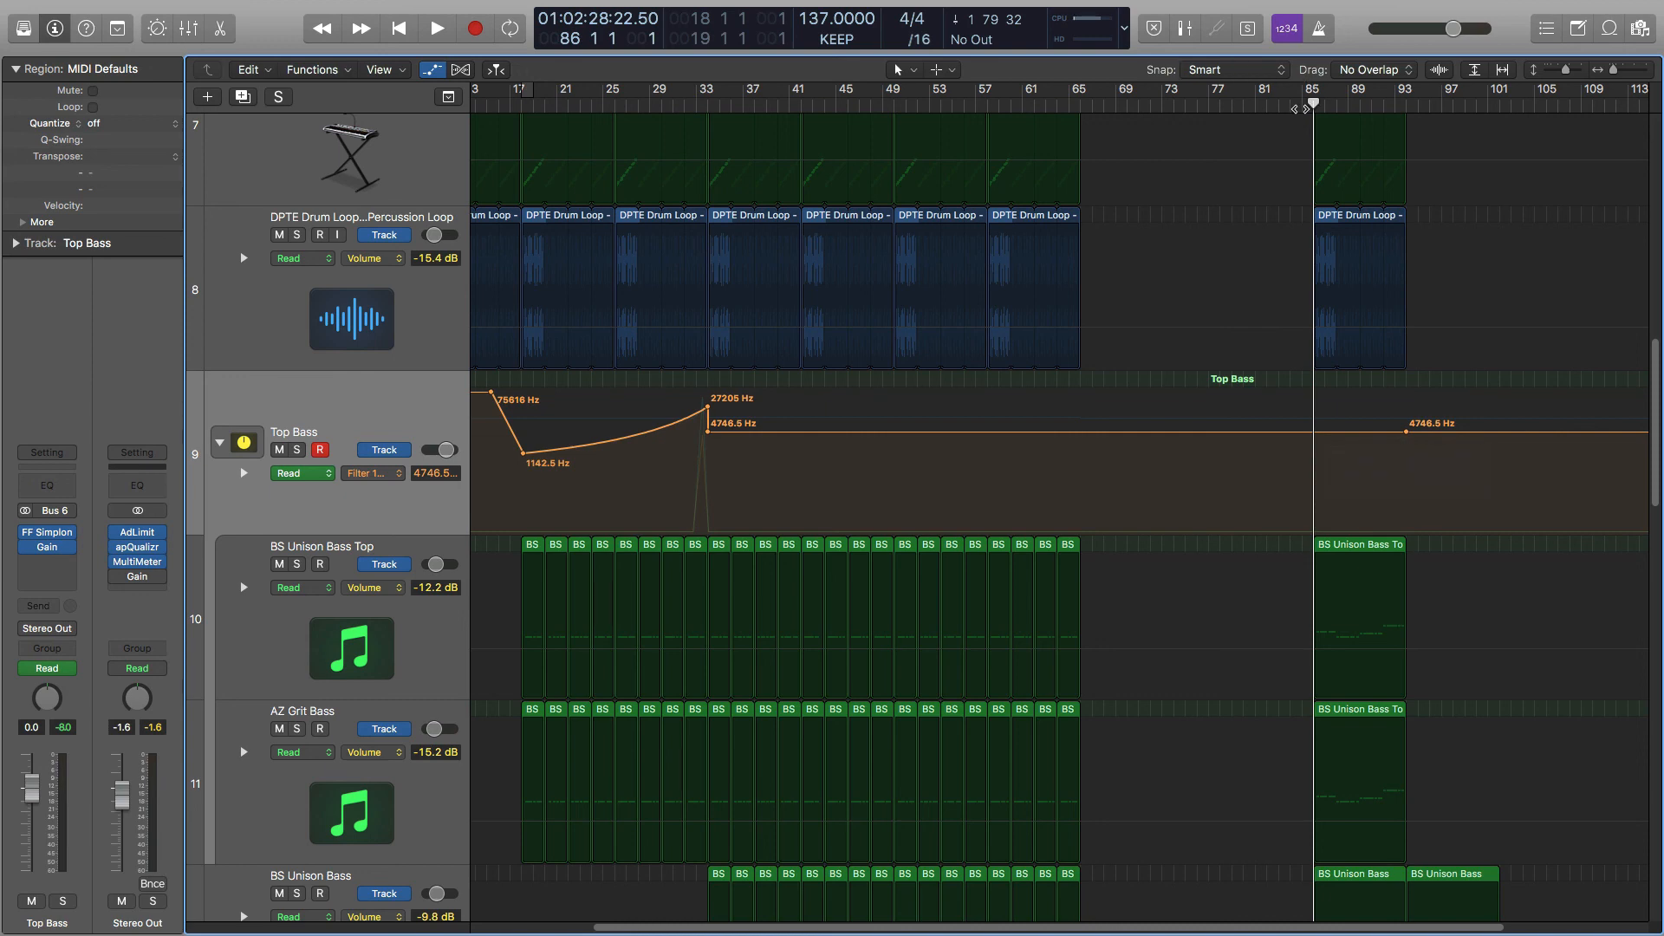
Listen from about bar 86, and audition the section with the cycle range set to the BS Unison Bass Top region, bars 86 to 94.
left_click(1300, 108)
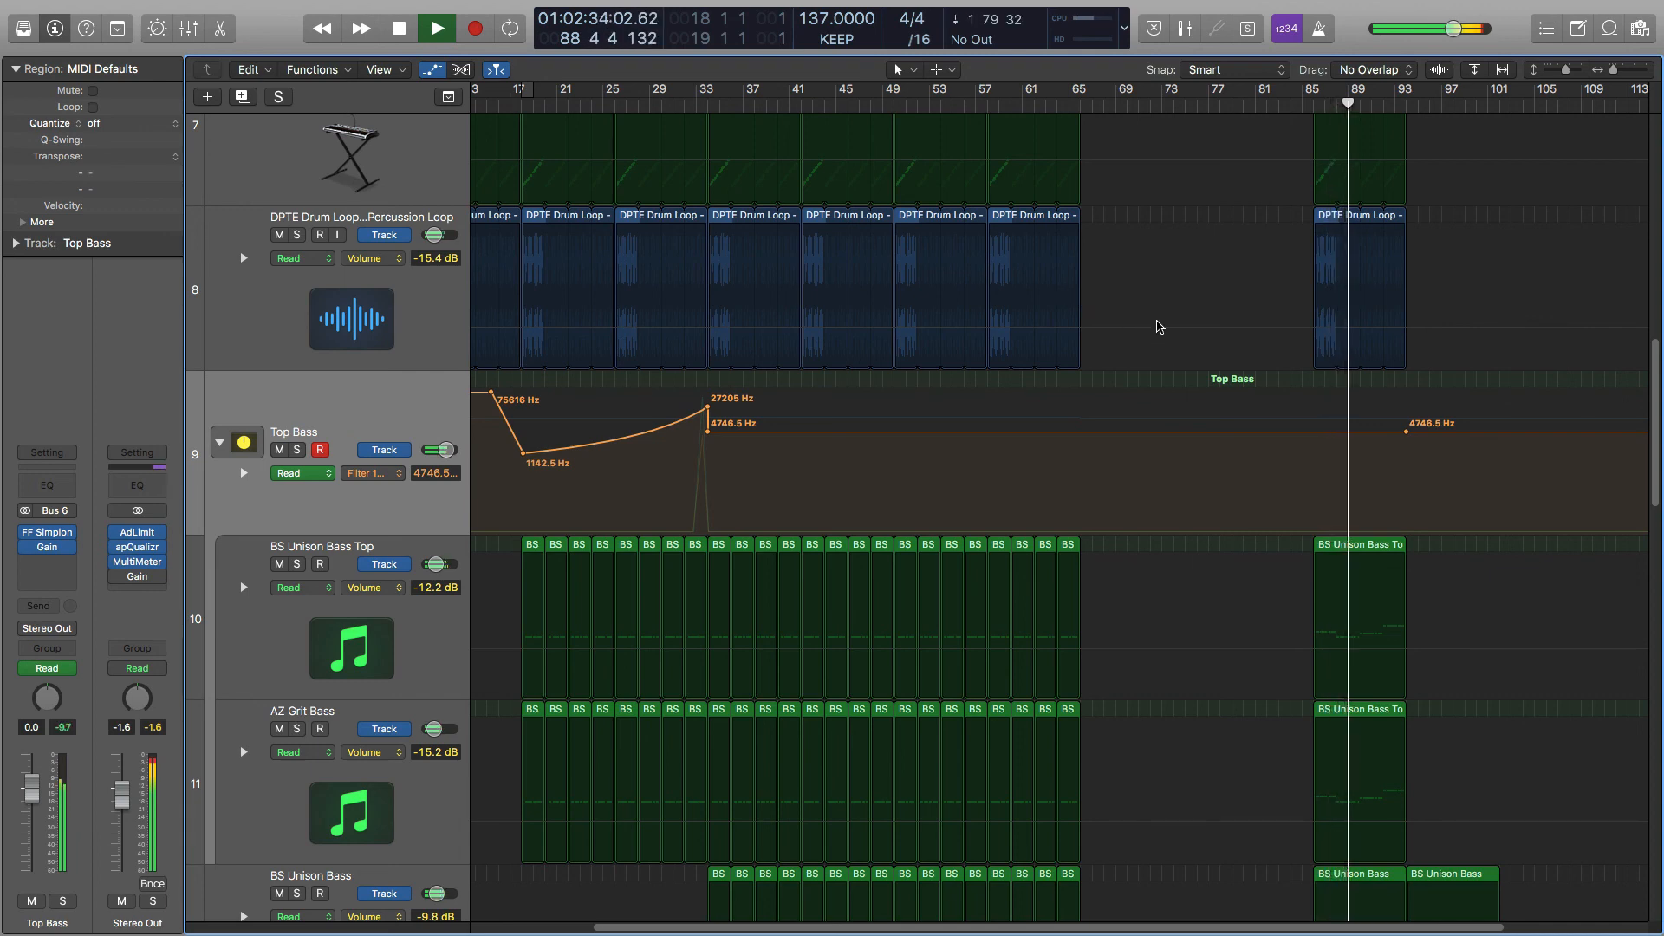
key("space")
mouse_move(22, 539)
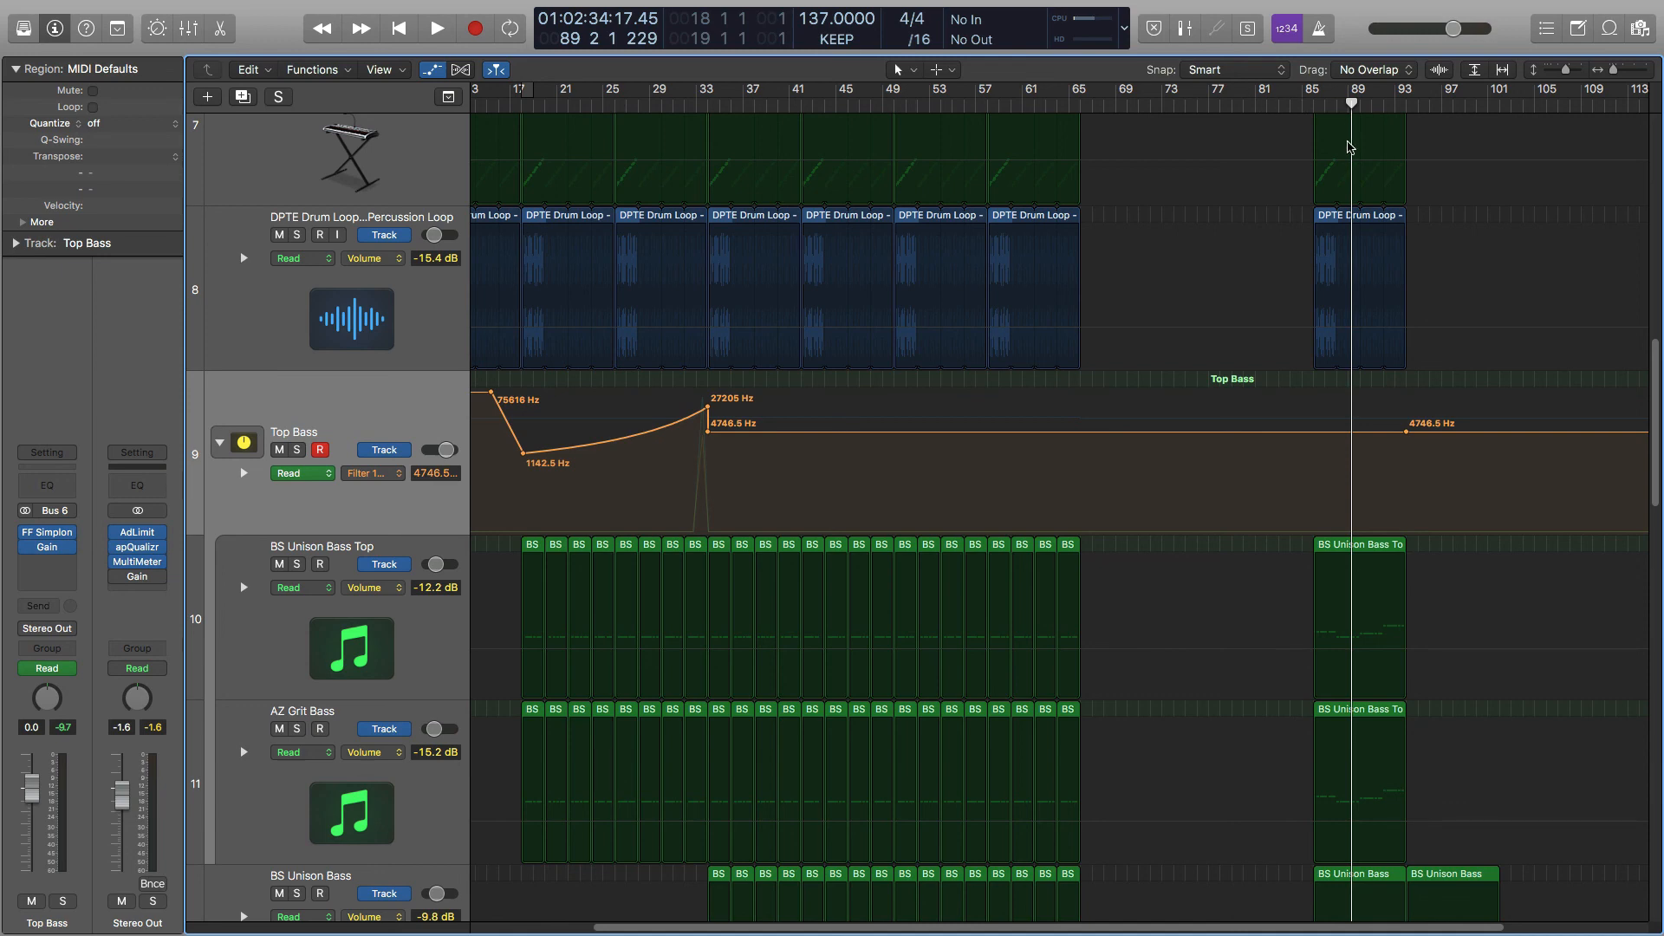
left_click(1339, 547)
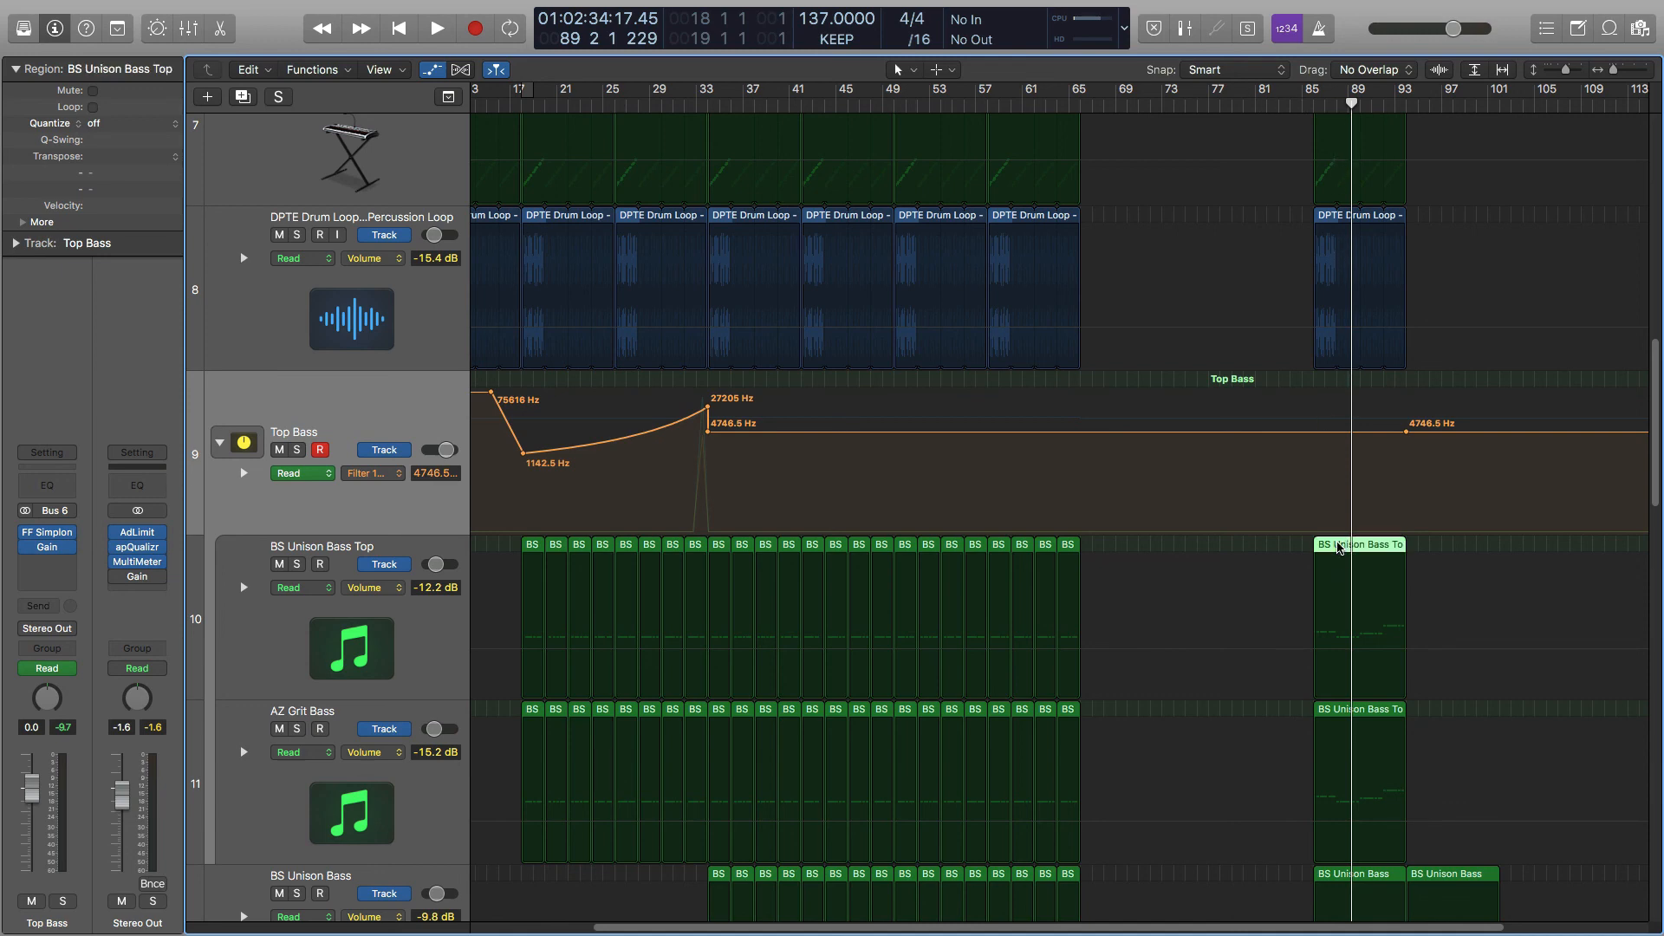
key("u")
key("space")
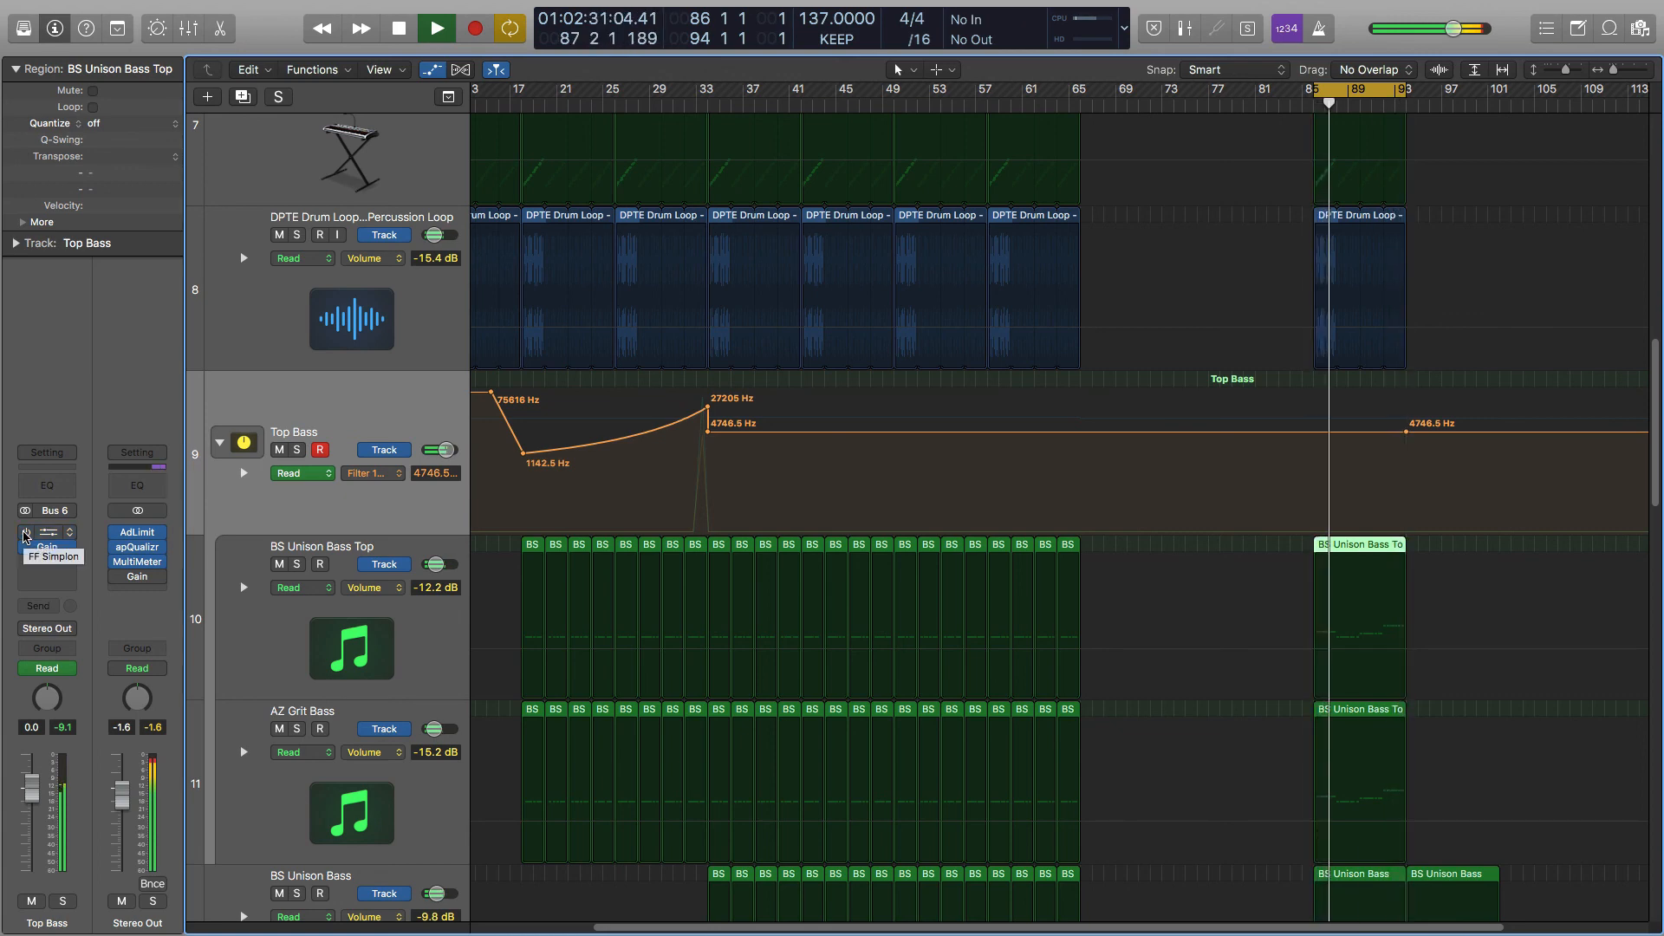
key("space")
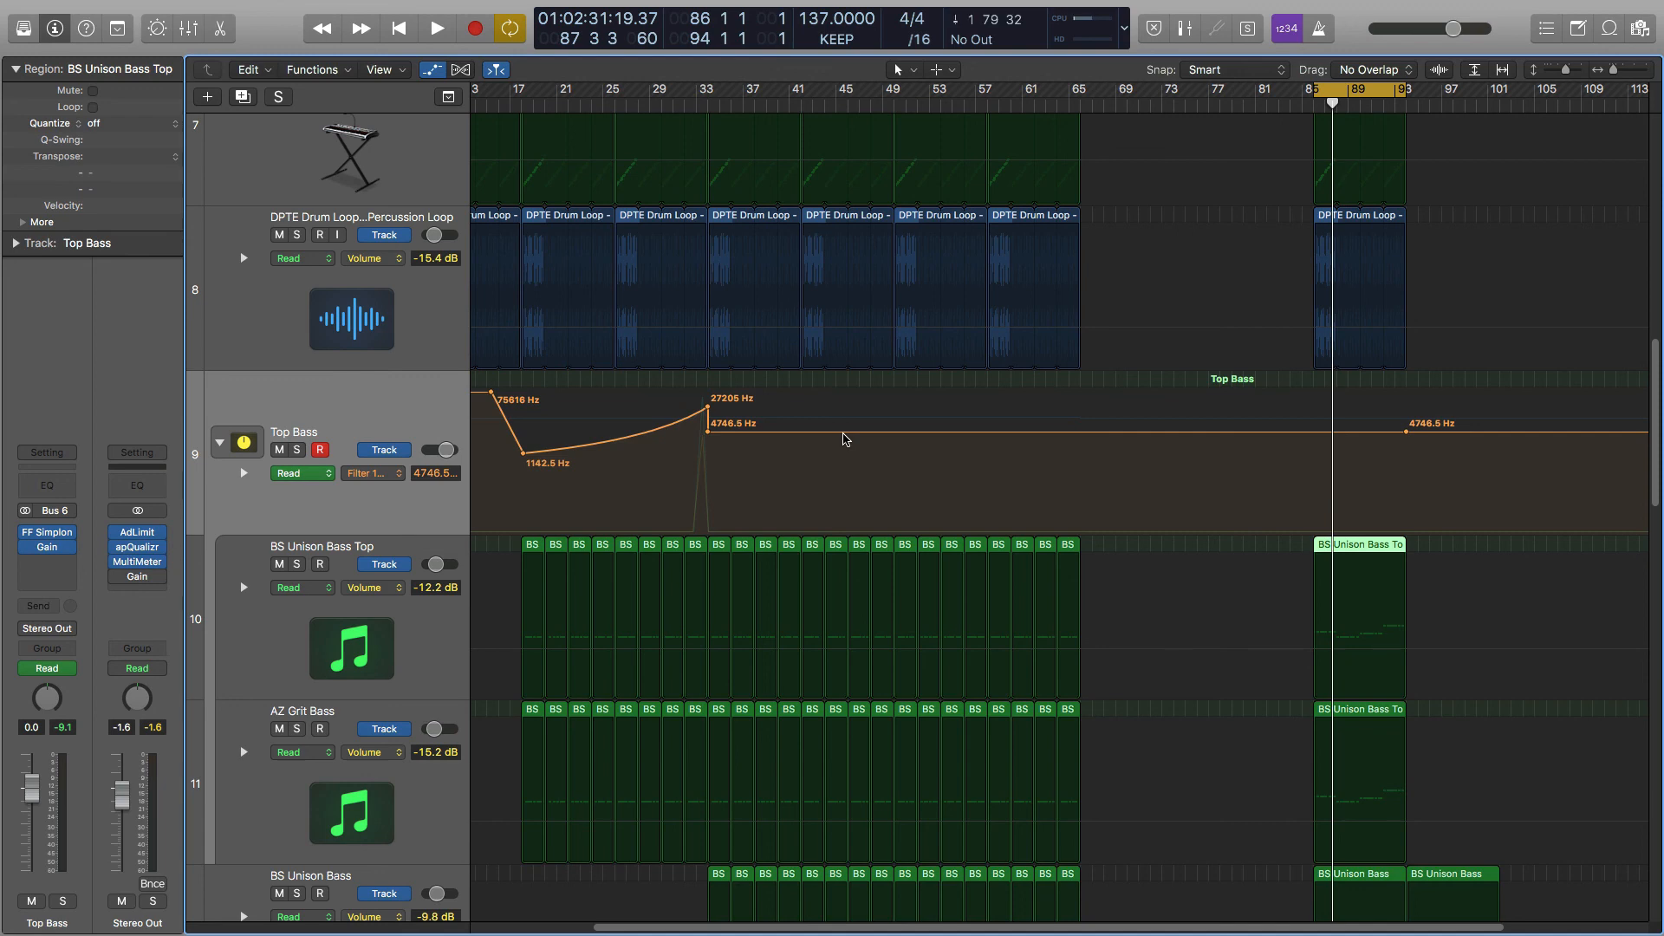
Hide the track automation, bring the full arrangement from bar 1 into view, and turn off cycle mode.
key("a")
key("super+Up")
key("super+Up")
key("super+Up")
scroll(955, 429, "left", 4)
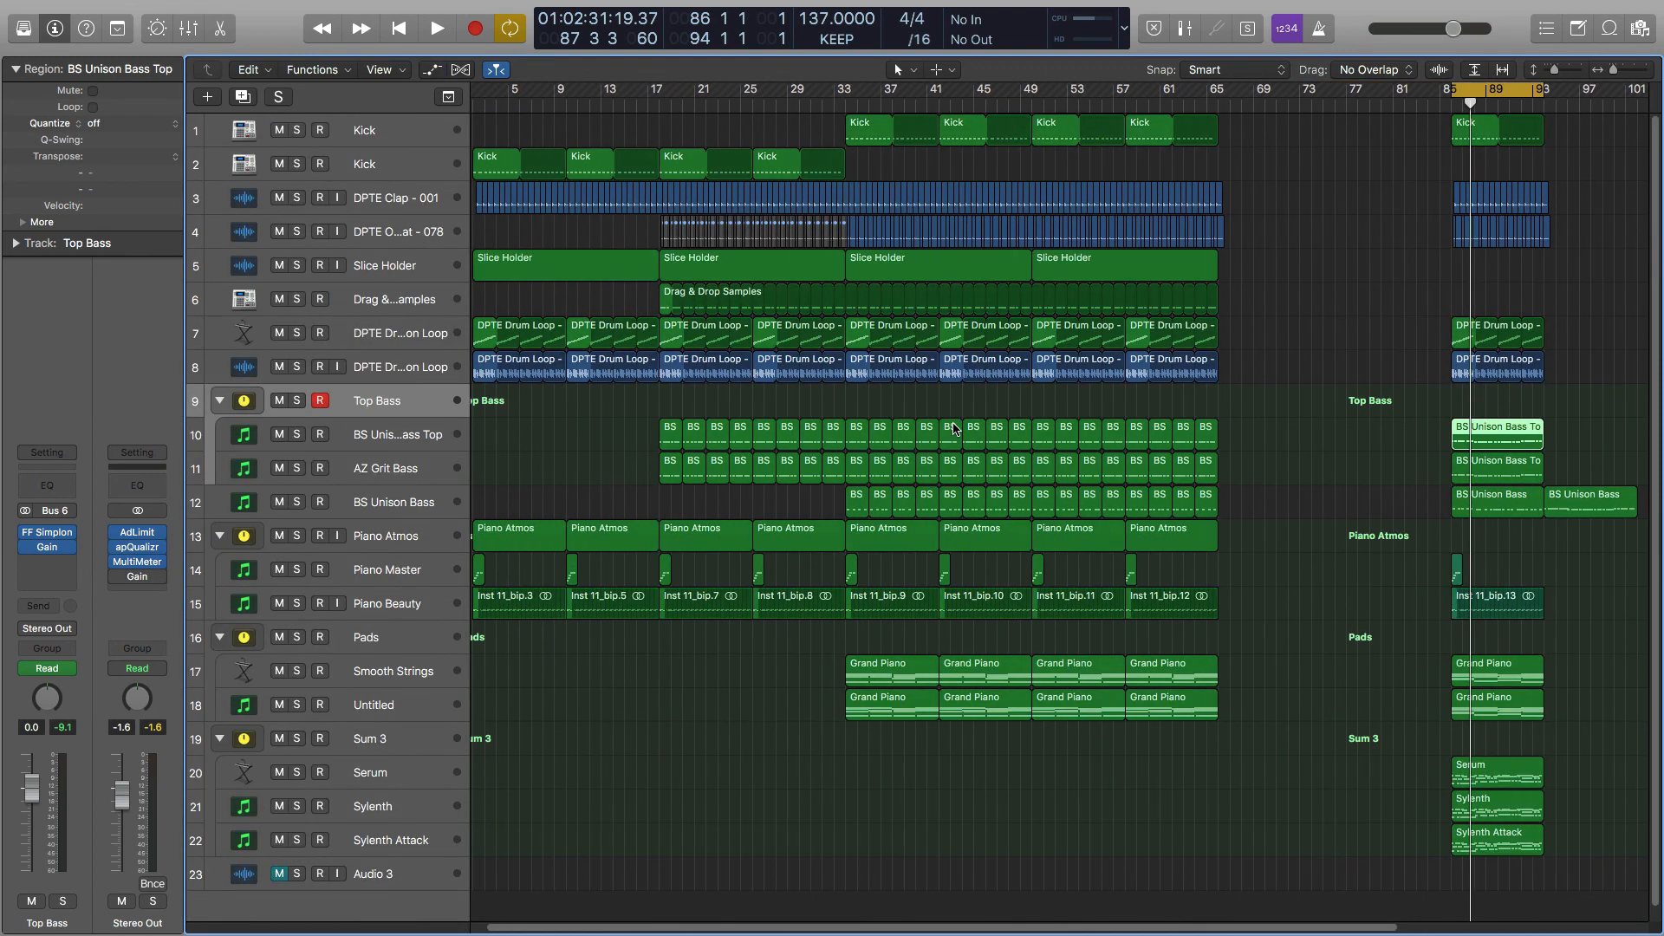
scroll(953, 429, "left", 1)
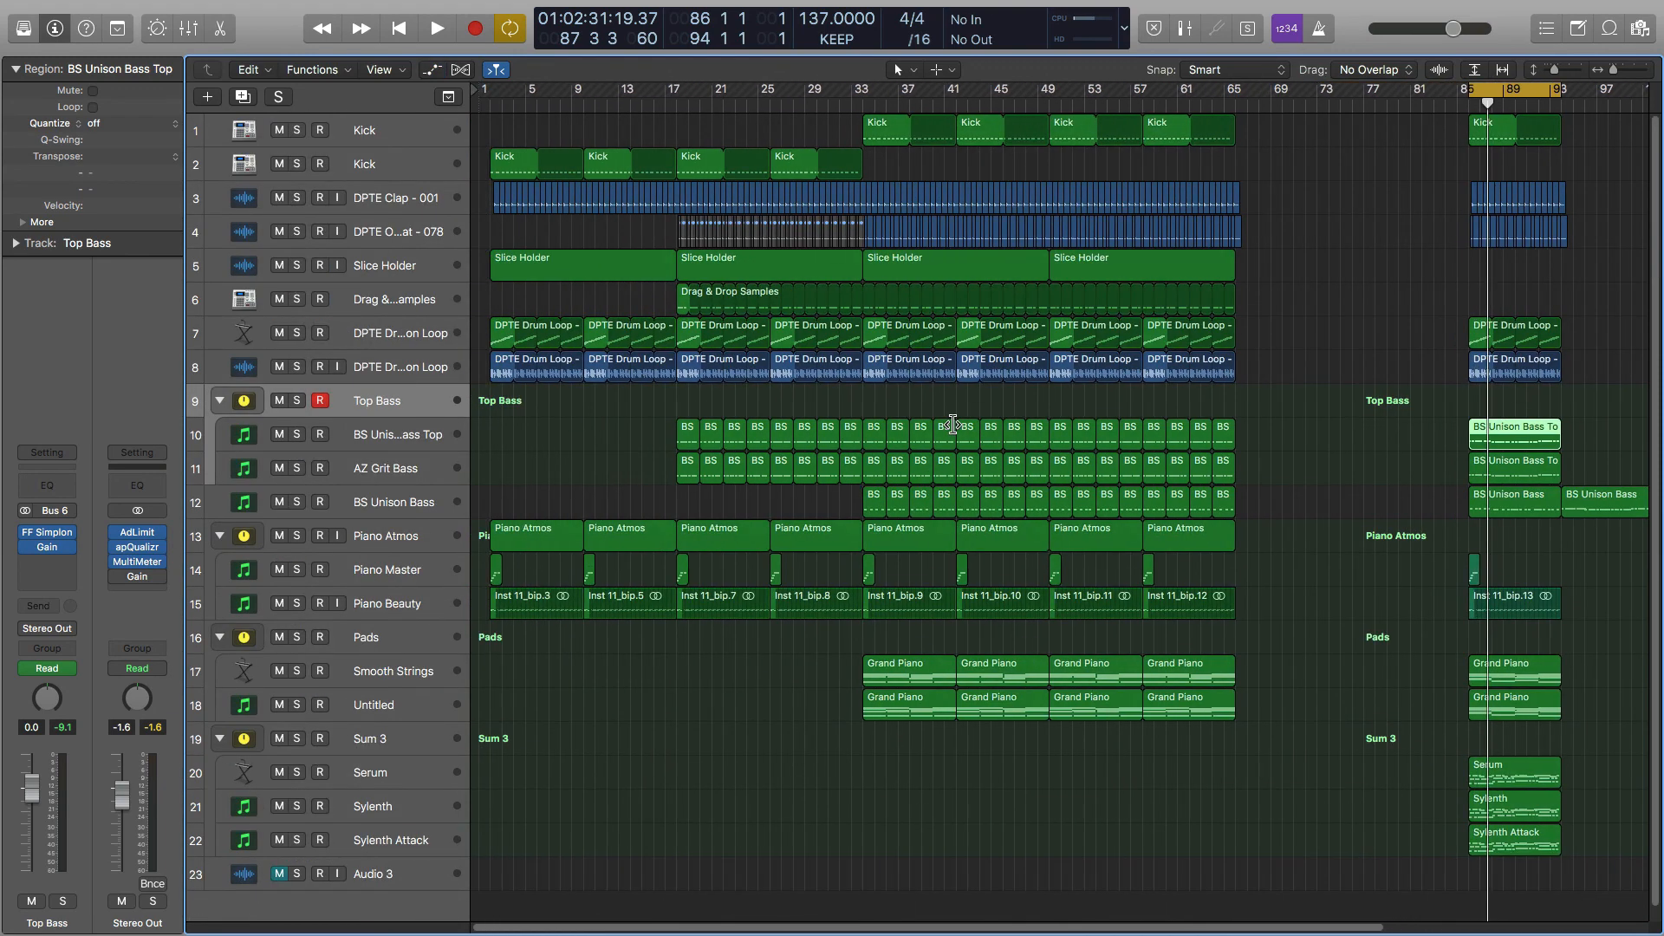
left_click(1487, 90)
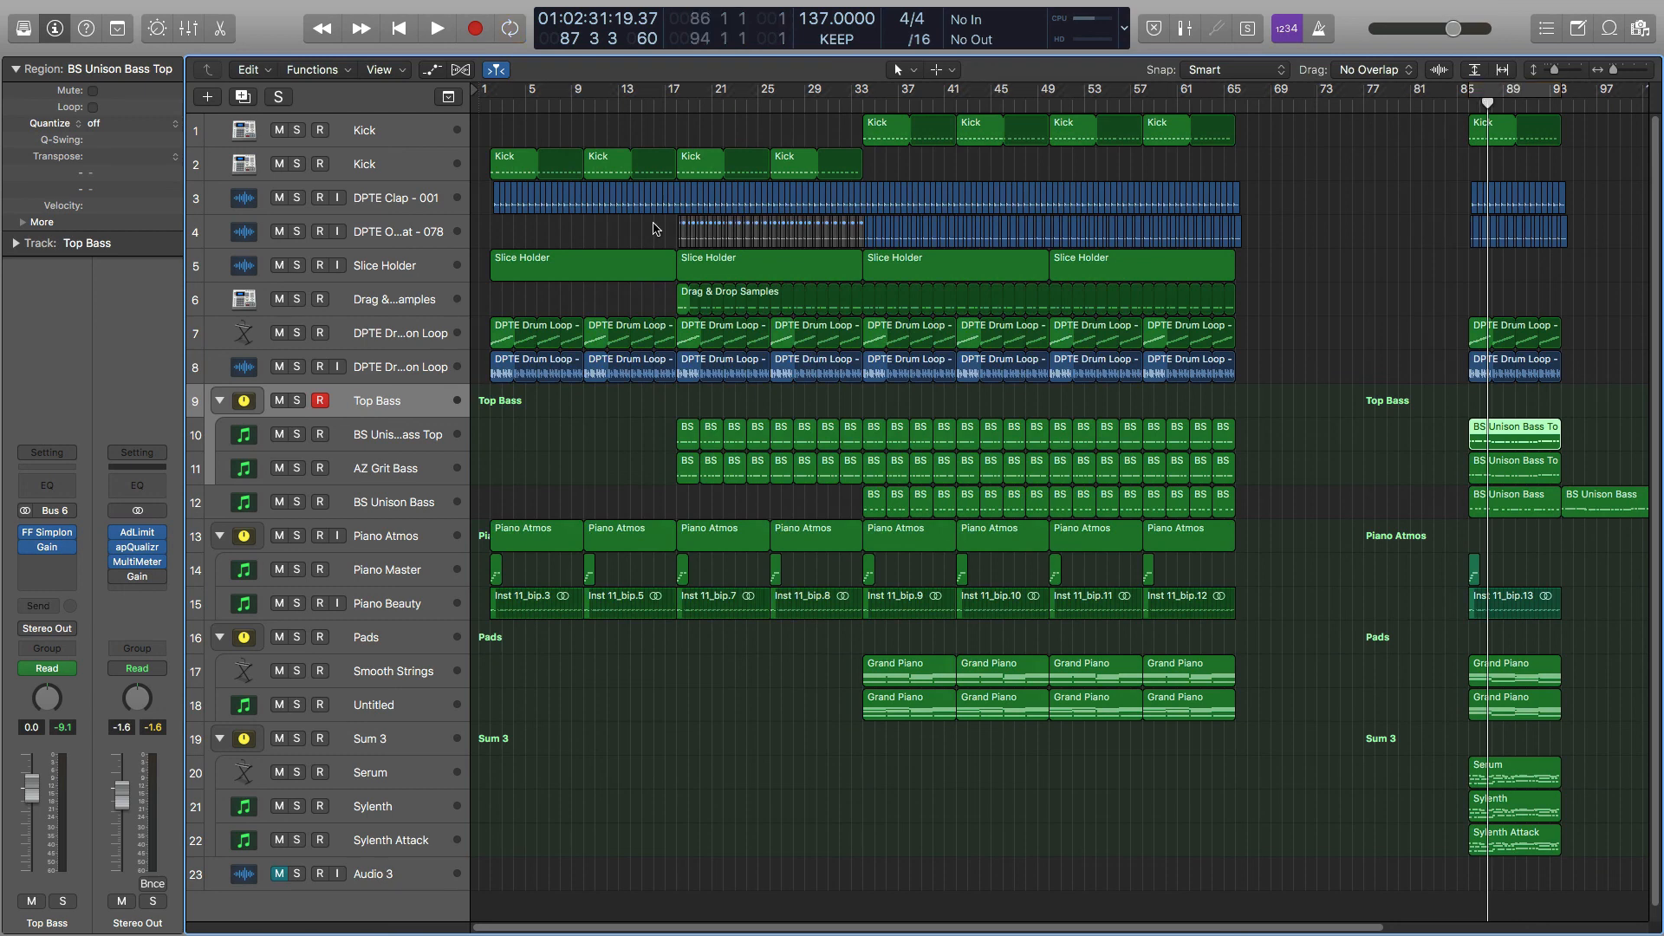